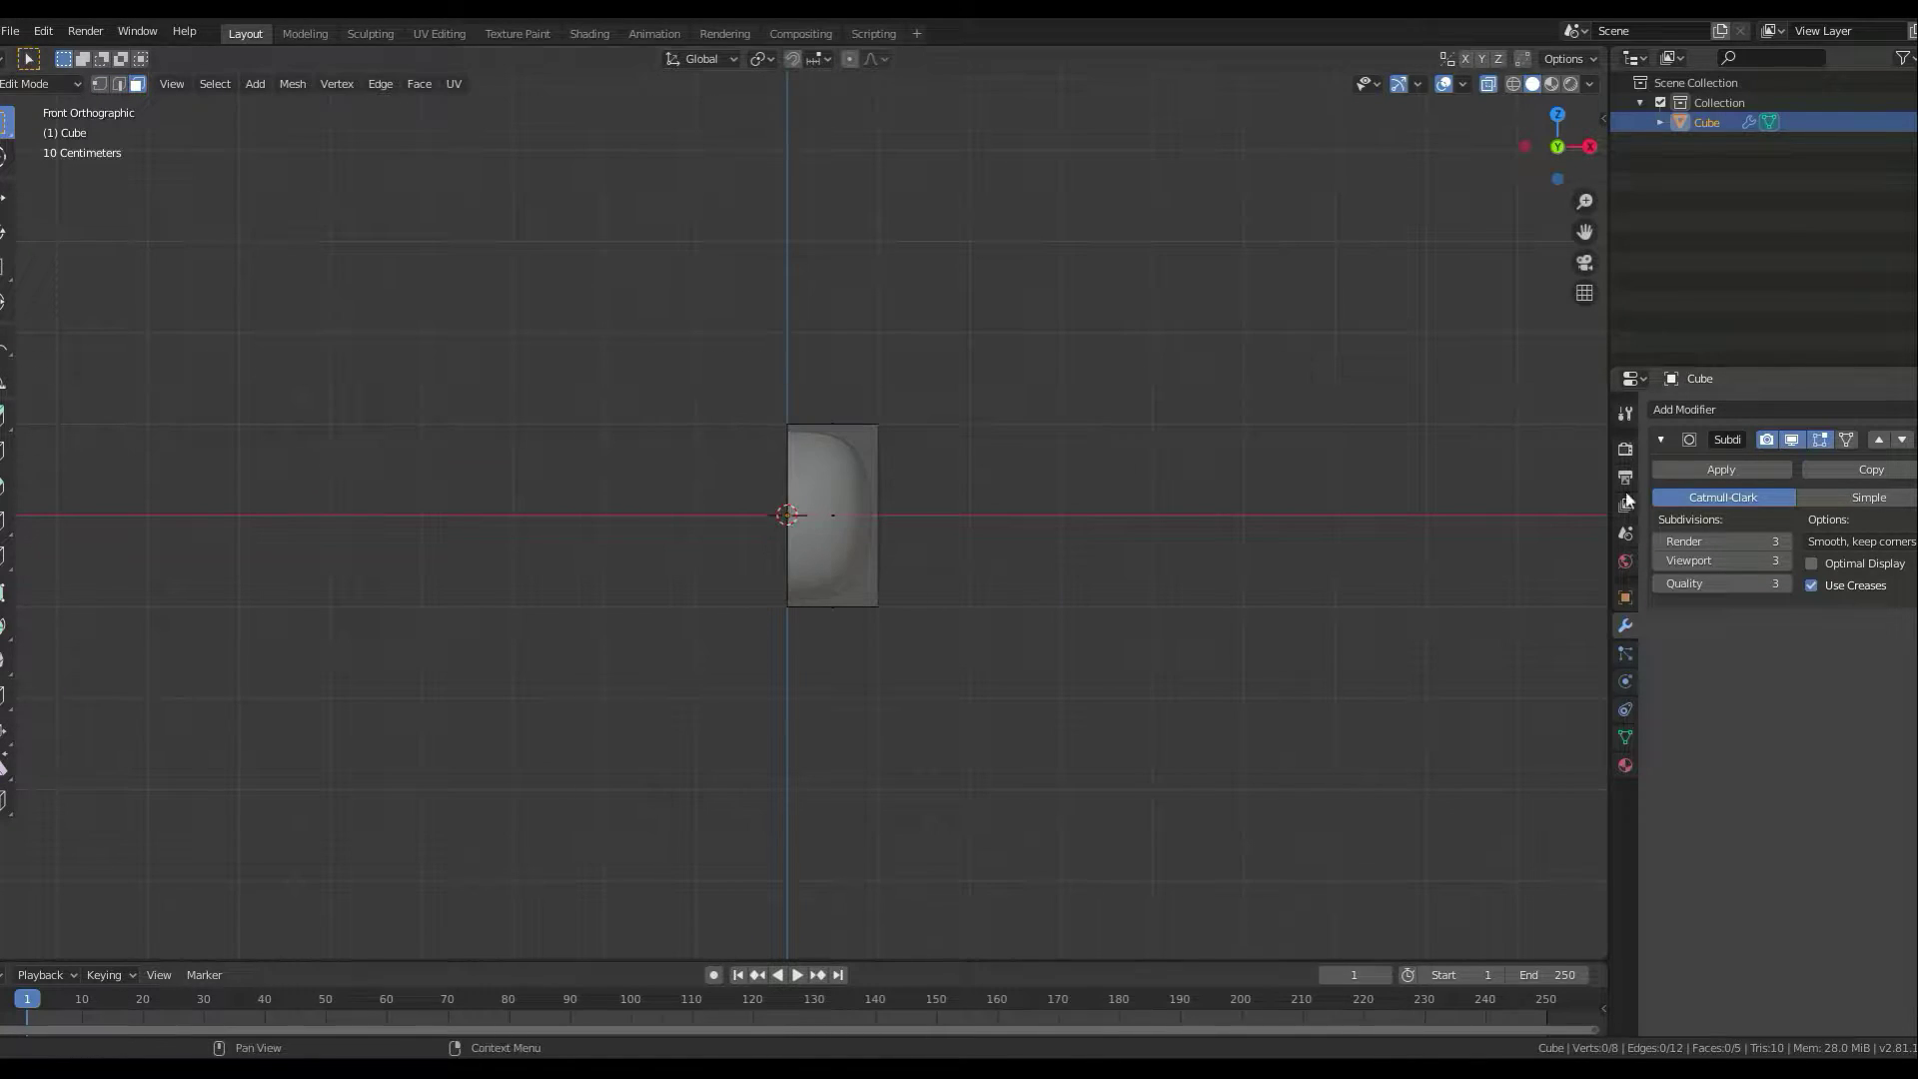
# - Add a Mirror modifier to the rounded cube and an Image Reference empty at the centre
pyautogui.click(1543, 608)
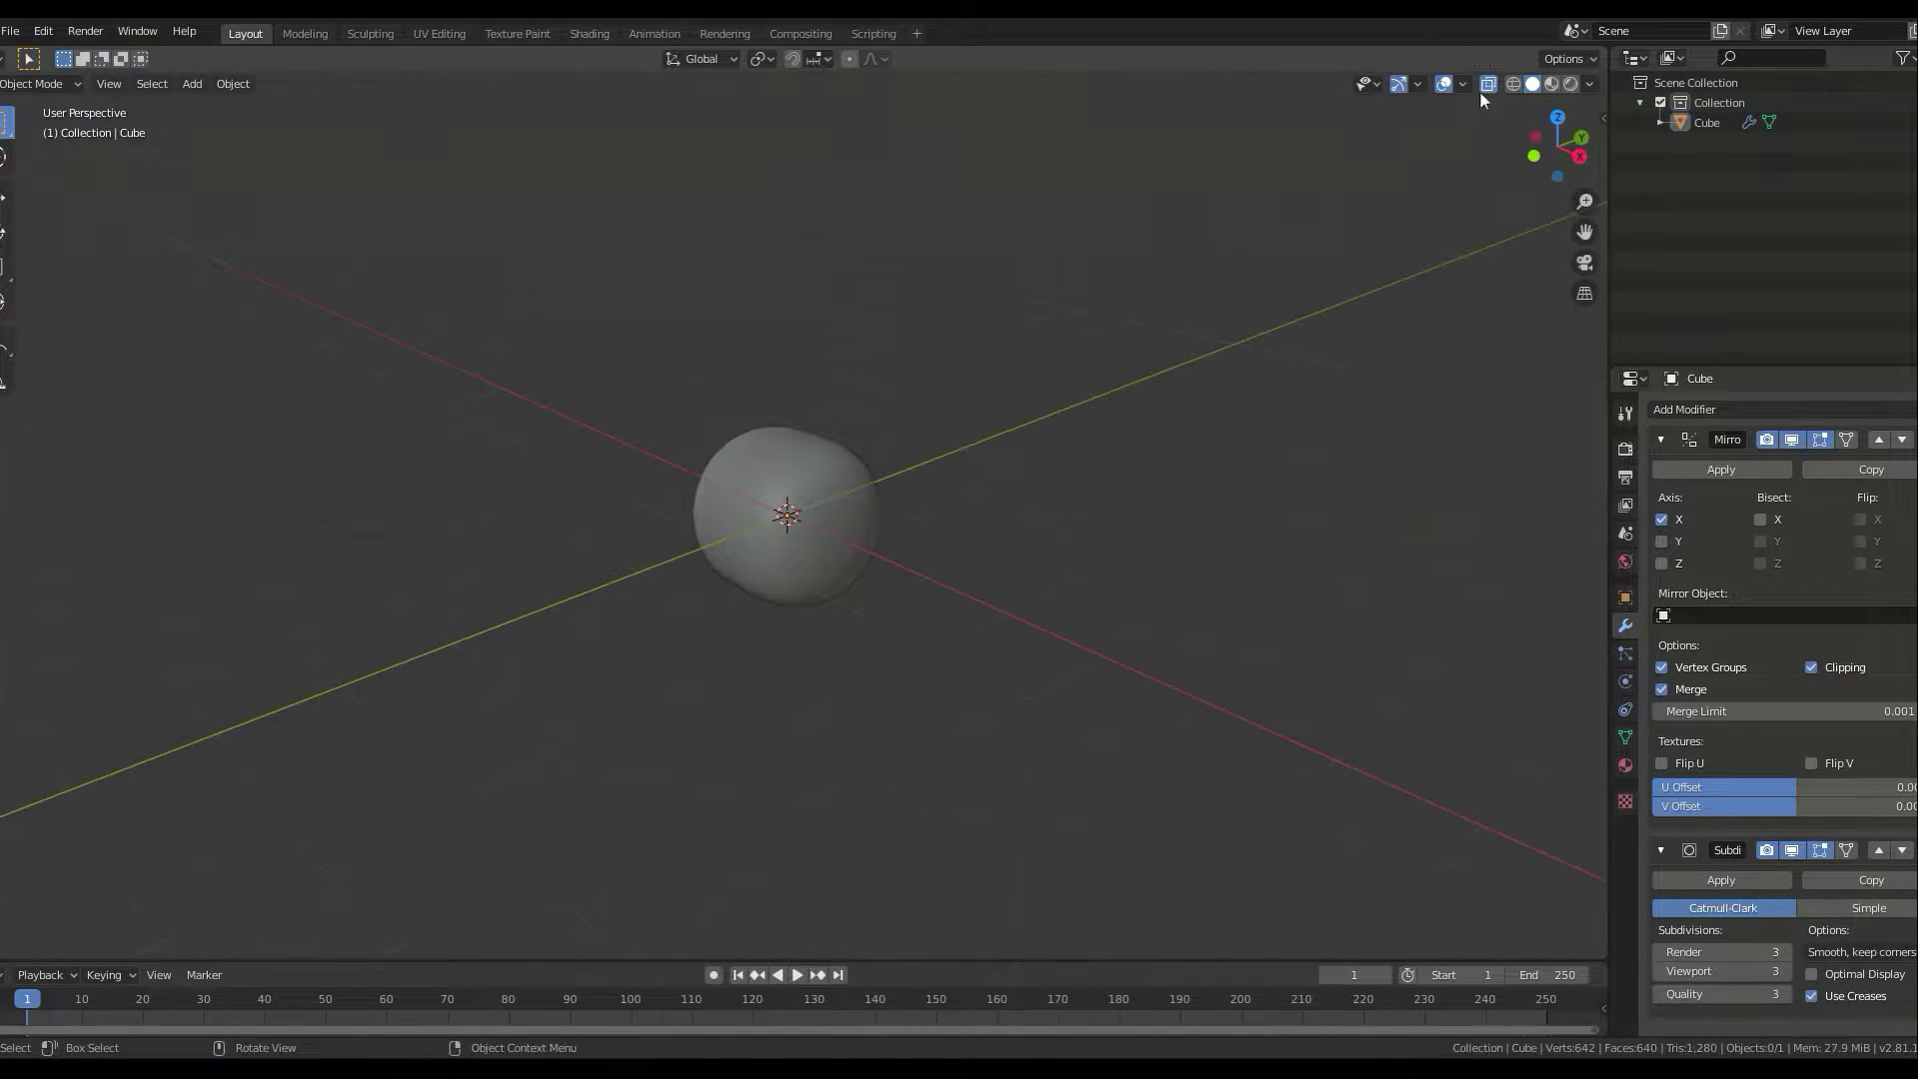
pyautogui.hotkey('shift', 'a')
pyautogui.click(1065, 950)
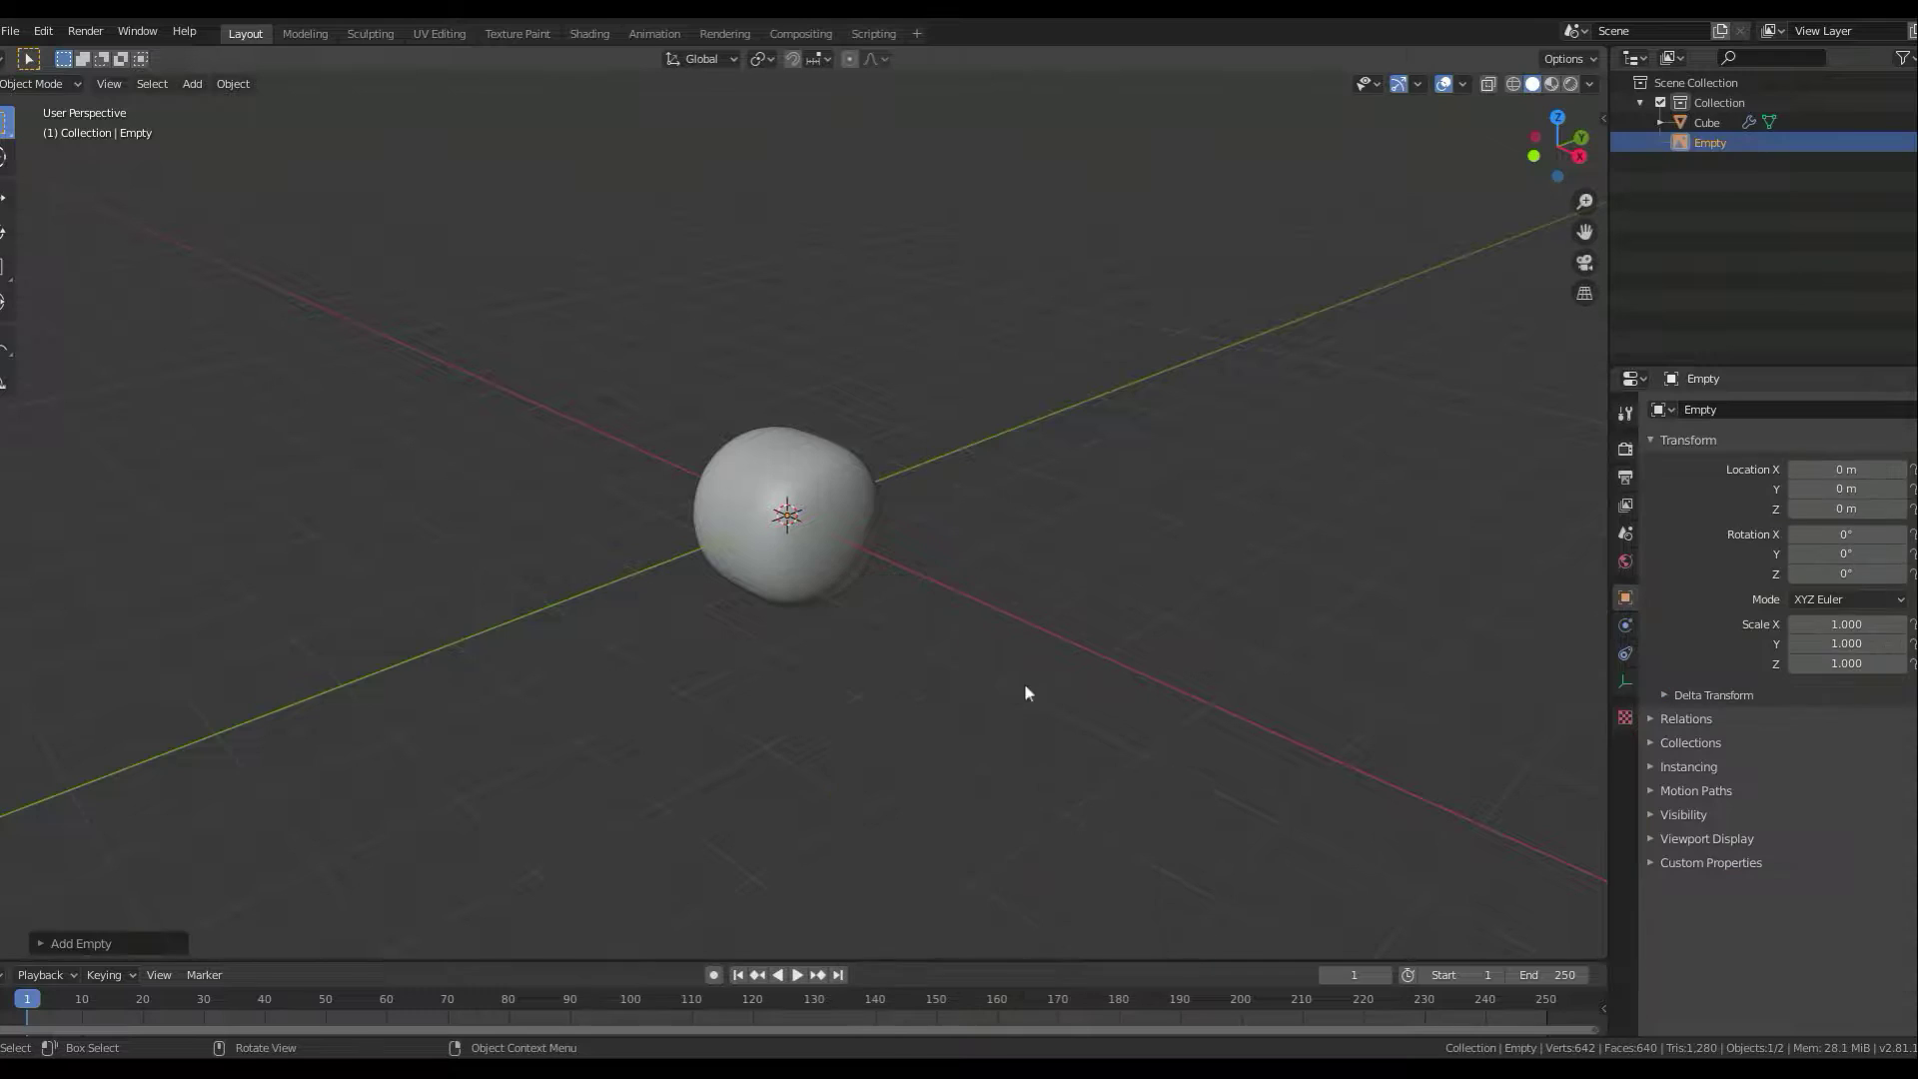
# - Load the slime picture into the empty and fit the mesh to its body, widening the top
pyautogui.click(1821, 727)
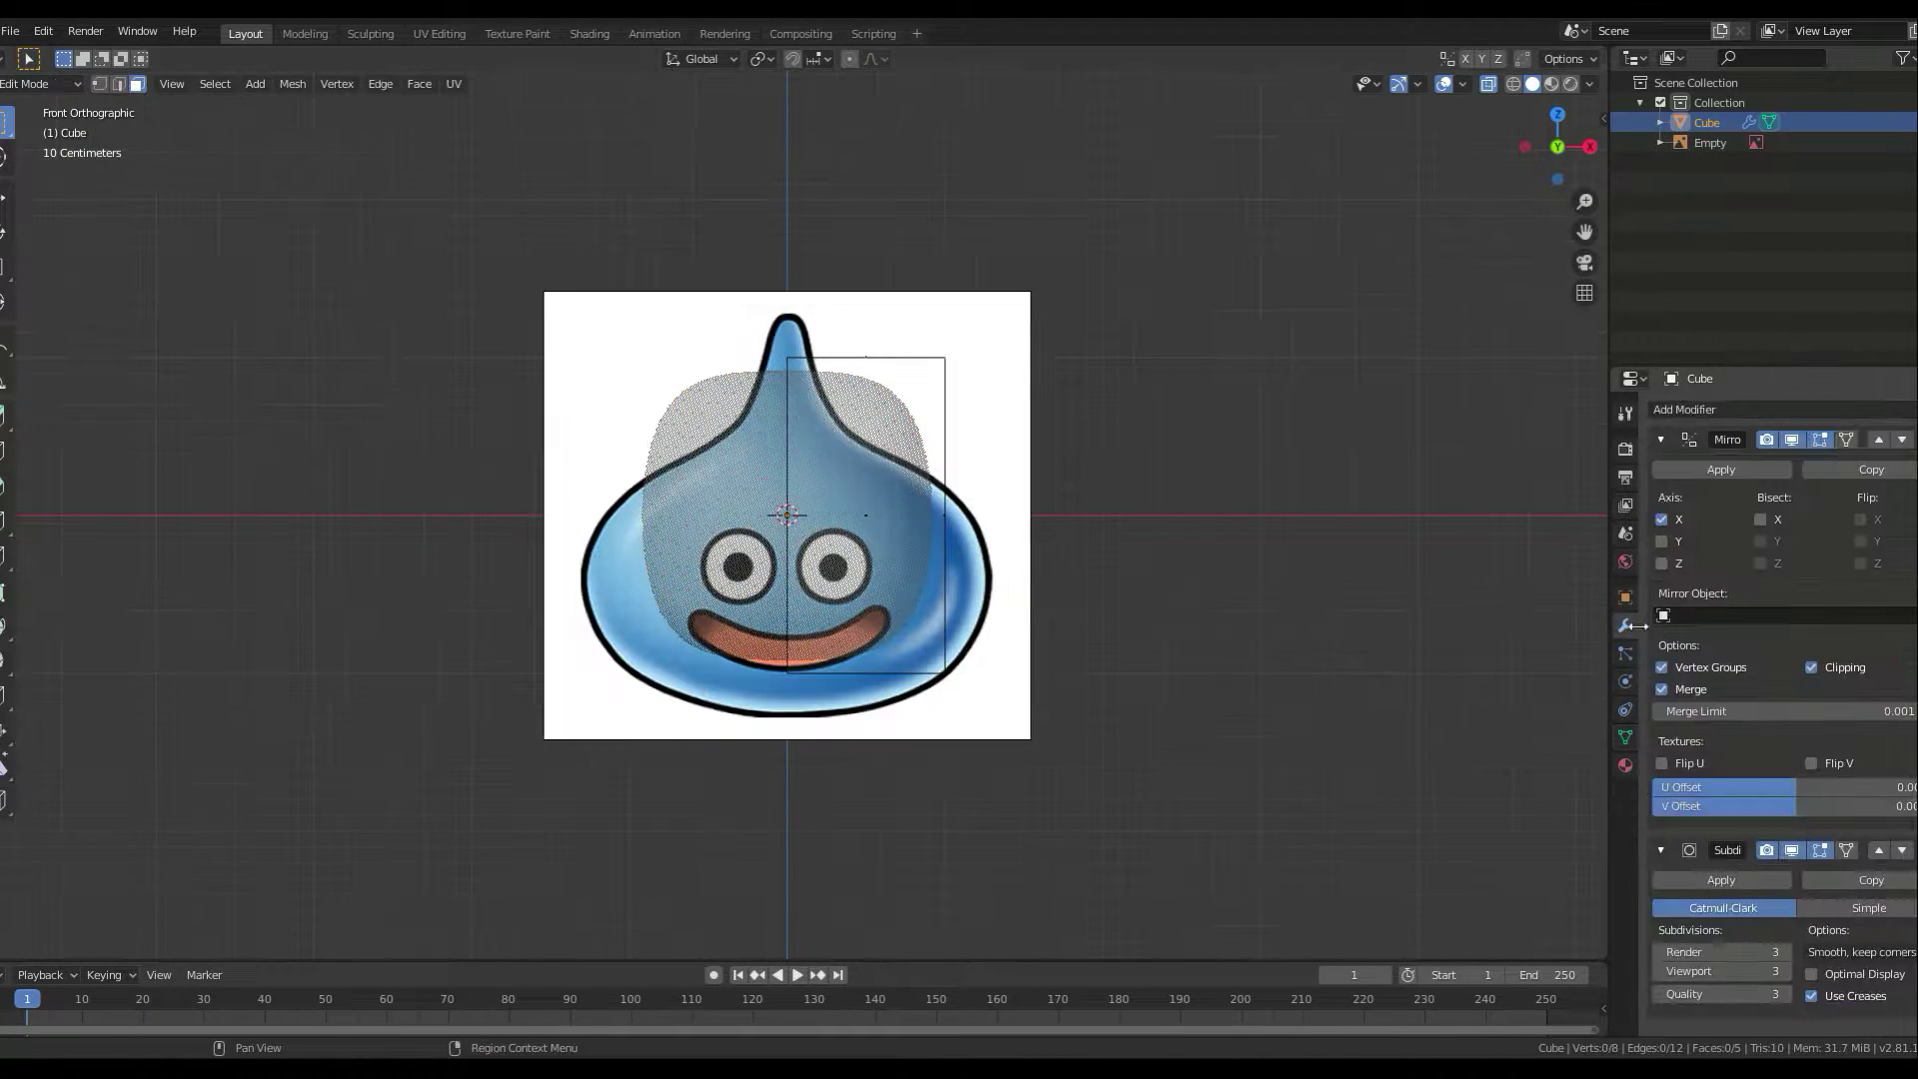
pyautogui.press('g')
pyautogui.press('z')
pyautogui.click(898, 694)
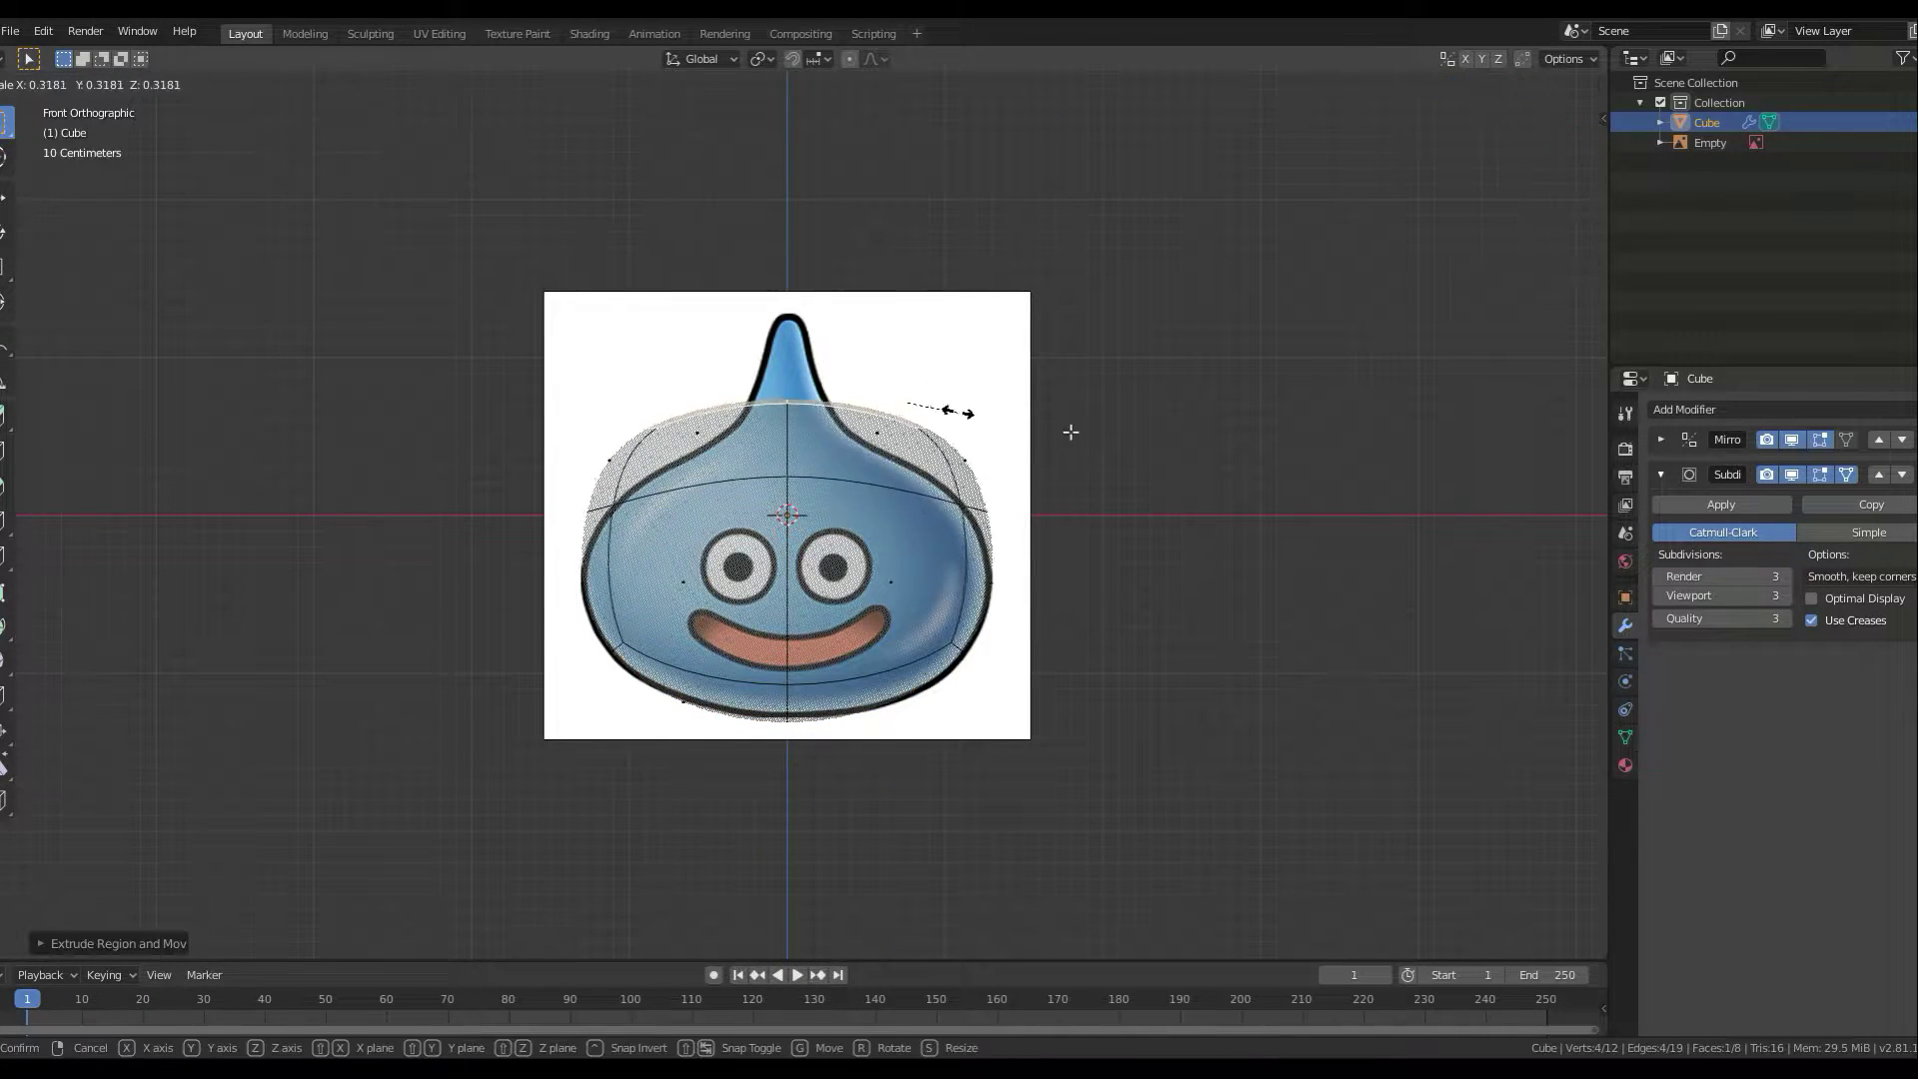
pyautogui.click(961, 443)
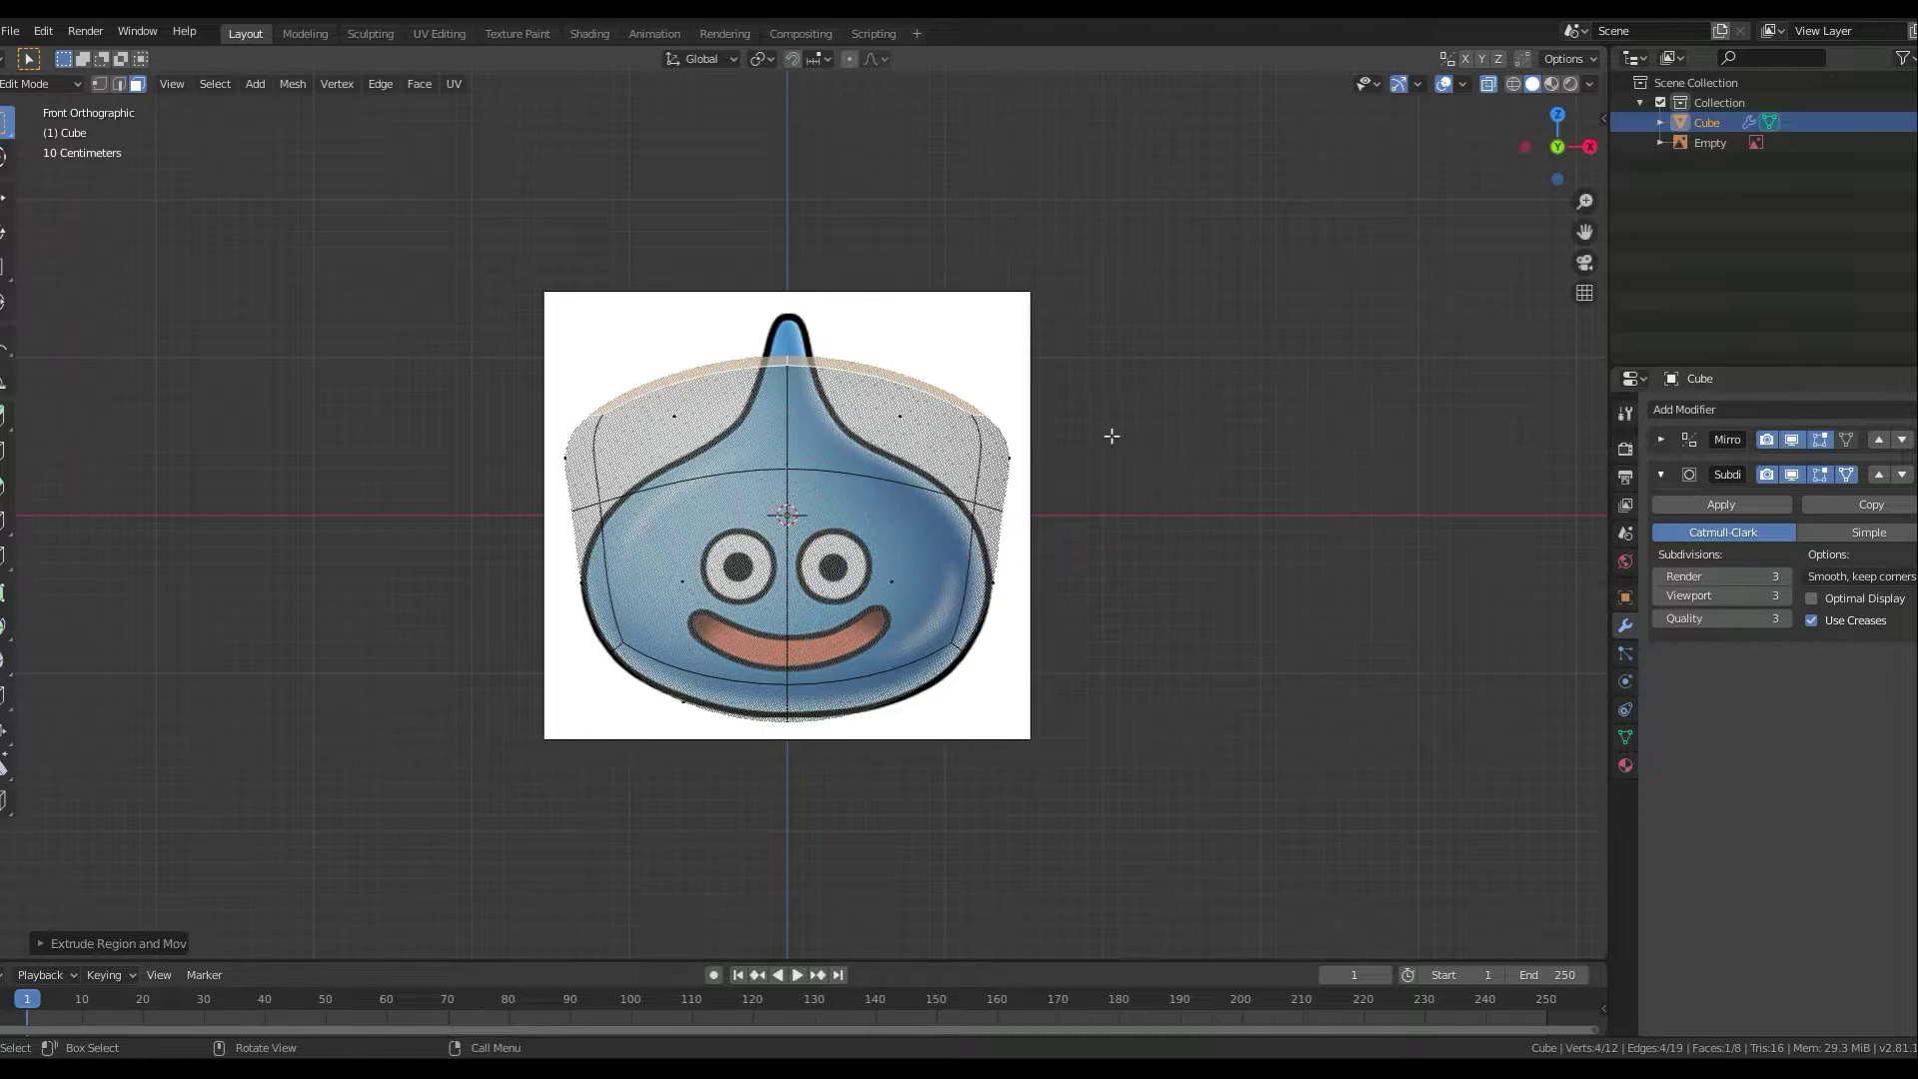
# - Raise the top vertices along Z into the slime's pointed tip
pyautogui.press('KP_7')
pyautogui.press('KP_1')
pyautogui.press('g')
pyautogui.press('z')
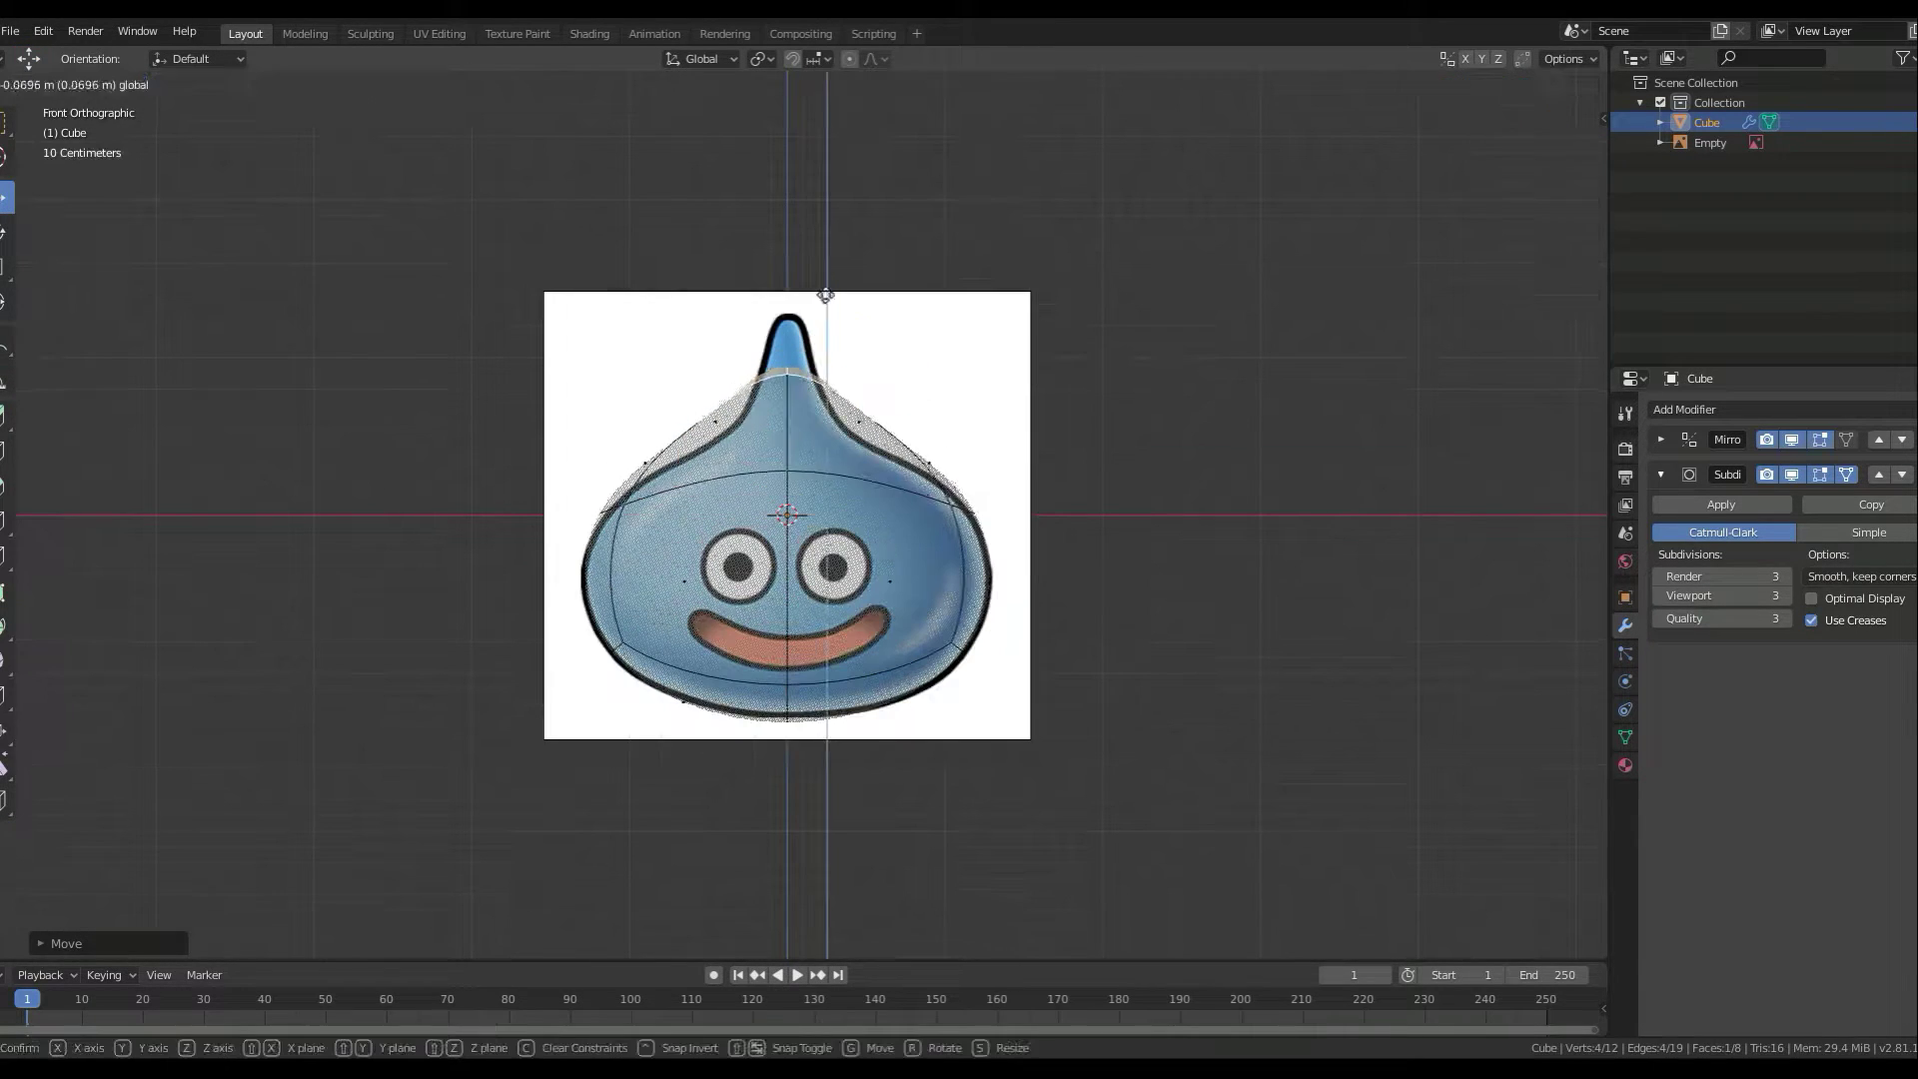
pyautogui.press('g')
pyautogui.press('z')
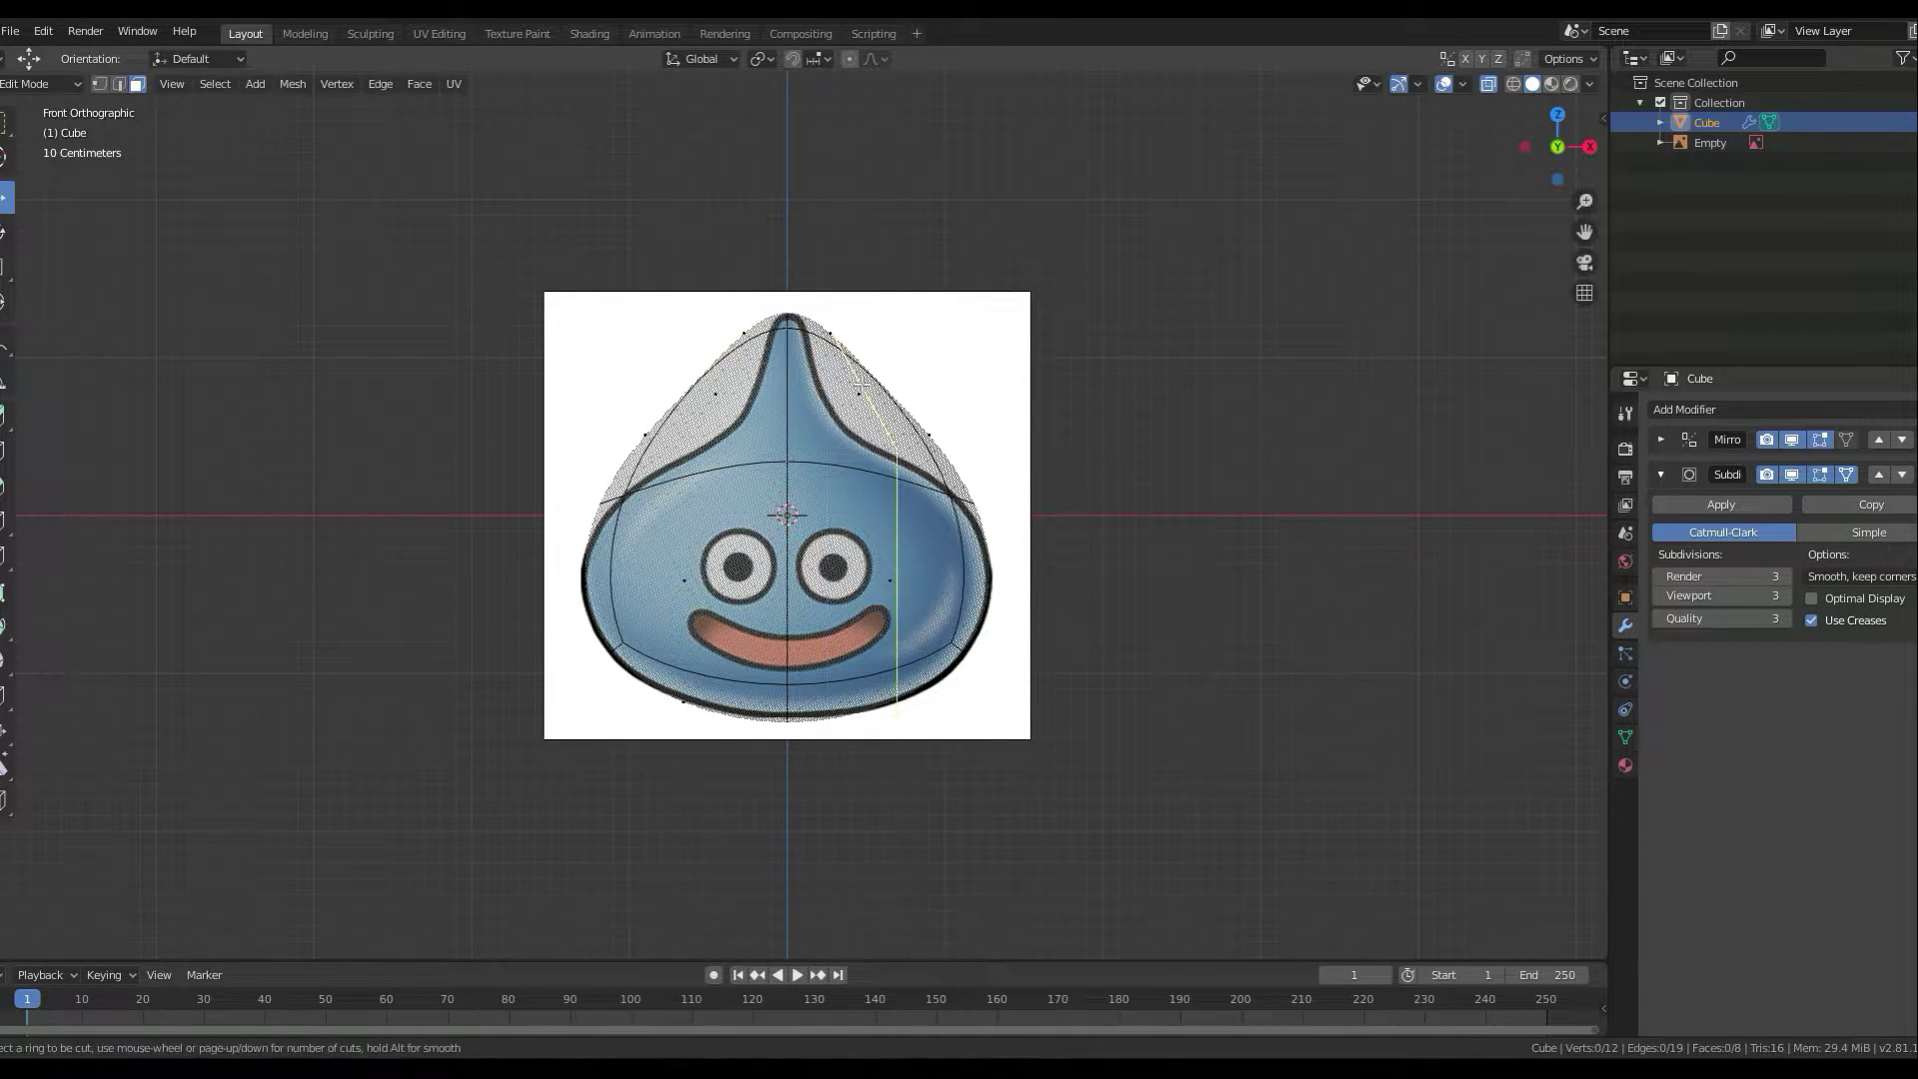
pyautogui.hotkey('alt', 'a')
pyautogui.press('KP_3')
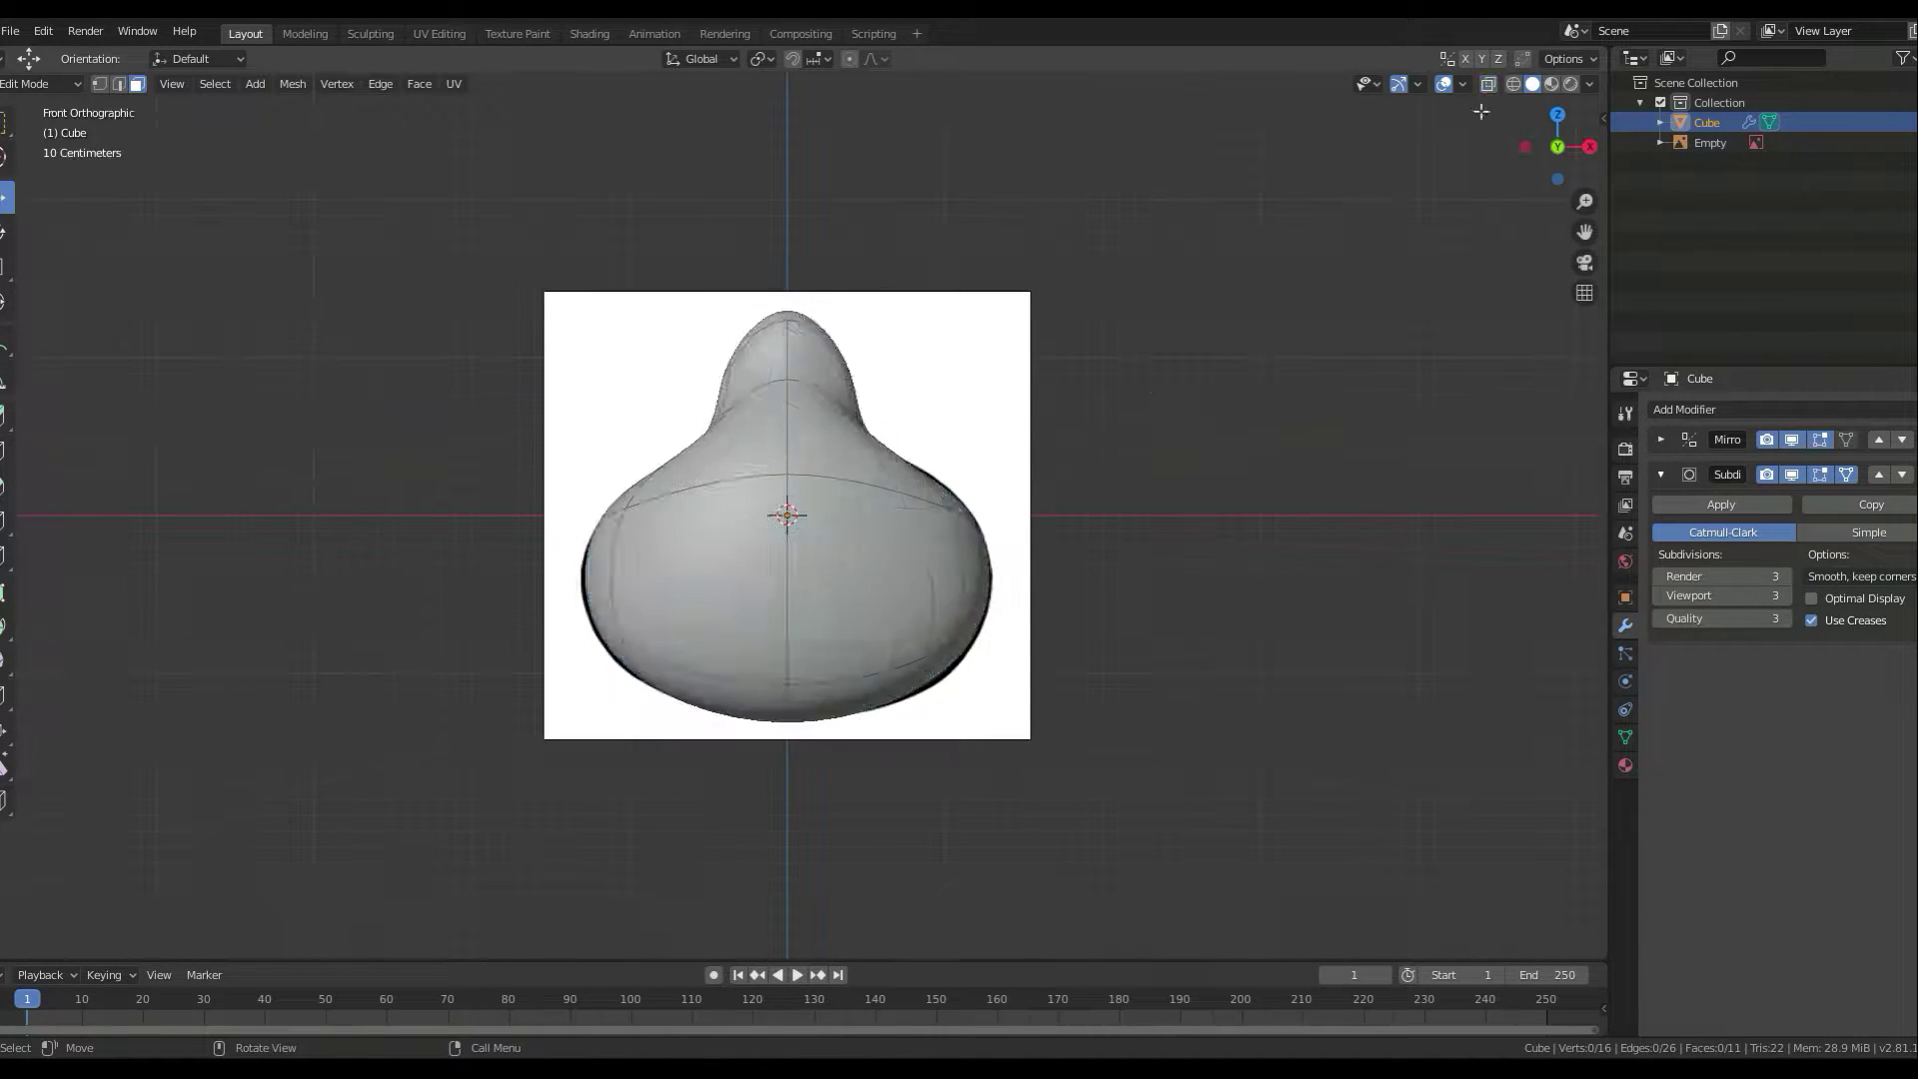
# - Smooth the tip vertices with X-ray on to compare against the reference
pyautogui.scroll(3, 942, 400)
pyautogui.hotkey('alt', 'z')
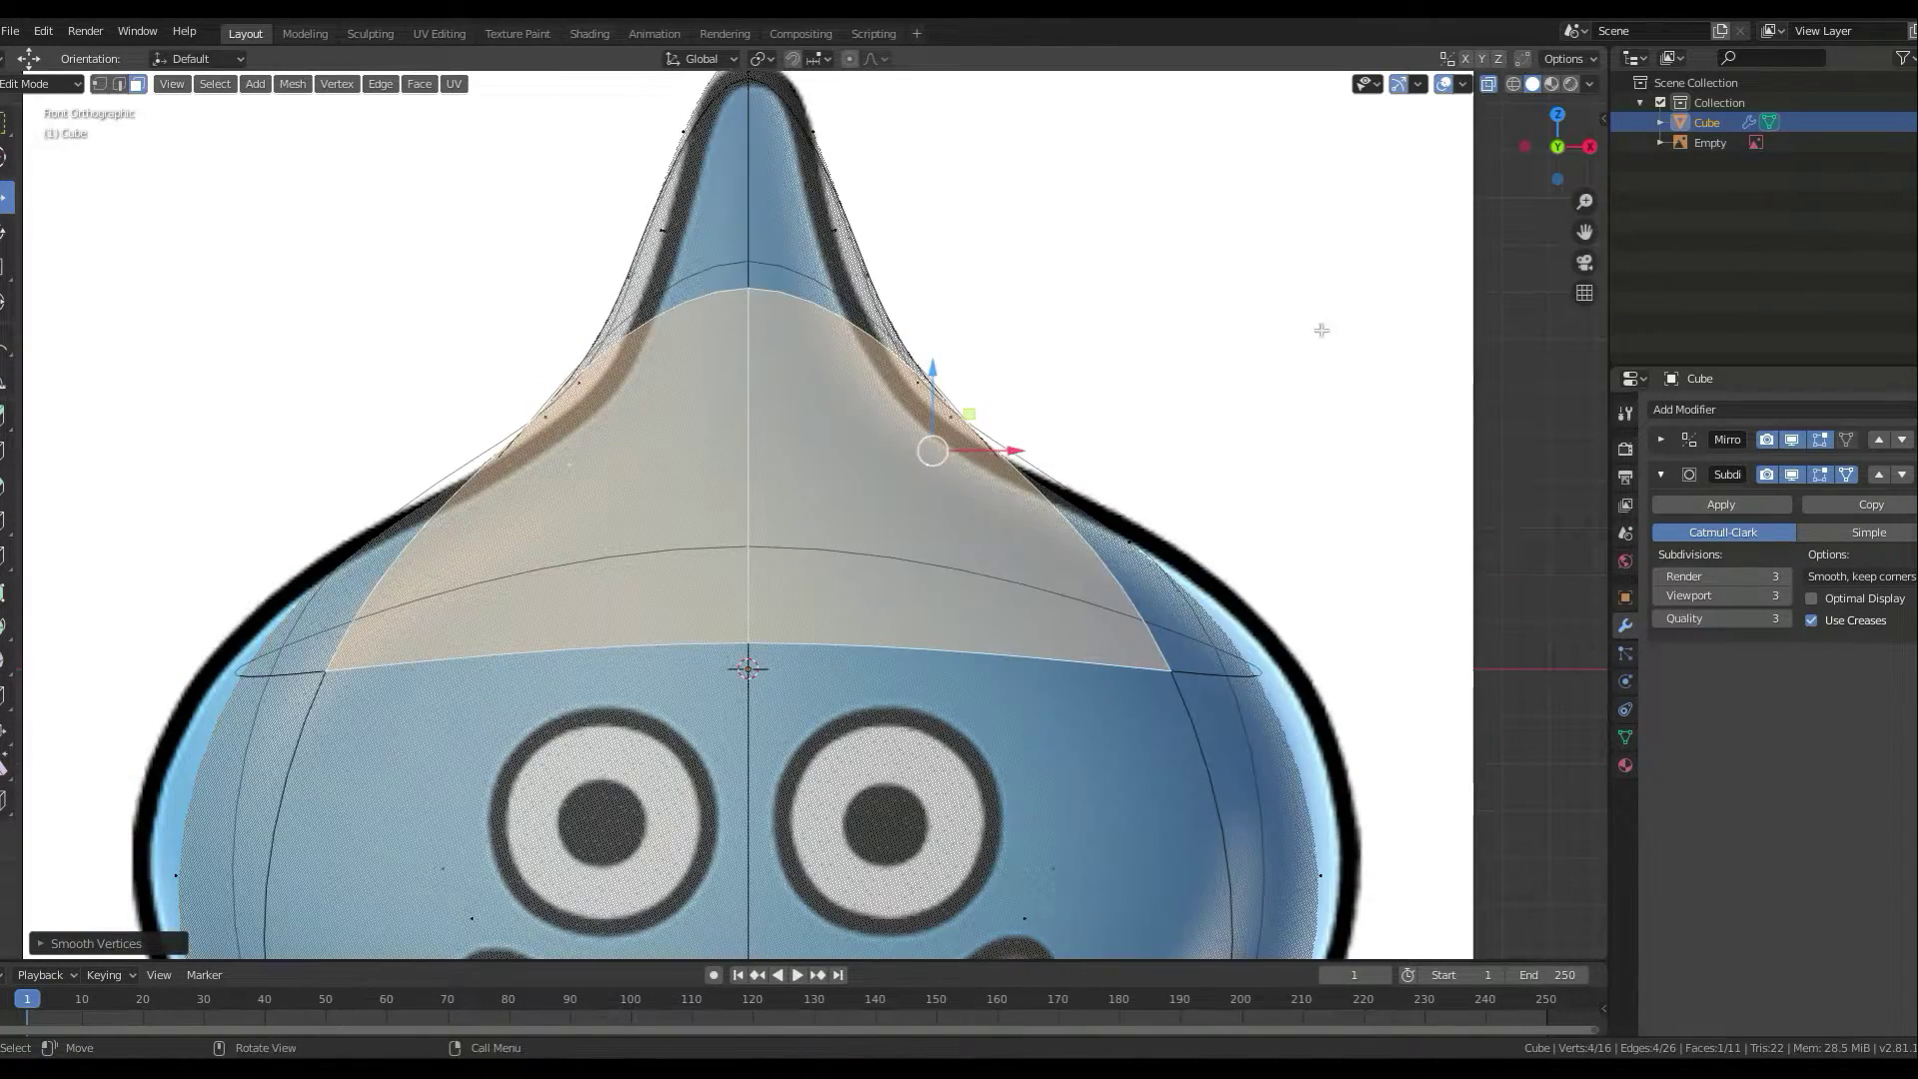
pyautogui.scroll(-5, 1321, 330)
pyautogui.hotkey('alt', 'z')
# - In Right view, move a side face along Y to round out the body's profile
pyautogui.moveTo(1321, 330)
pyautogui.mouseDown(button='middle')
pyautogui.moveTo(976, 530)
pyautogui.moveTo(1277, 469)
pyautogui.moveTo(1183, 634)
pyautogui.mouseUp(button='middle')
pyautogui.press('KP_3')
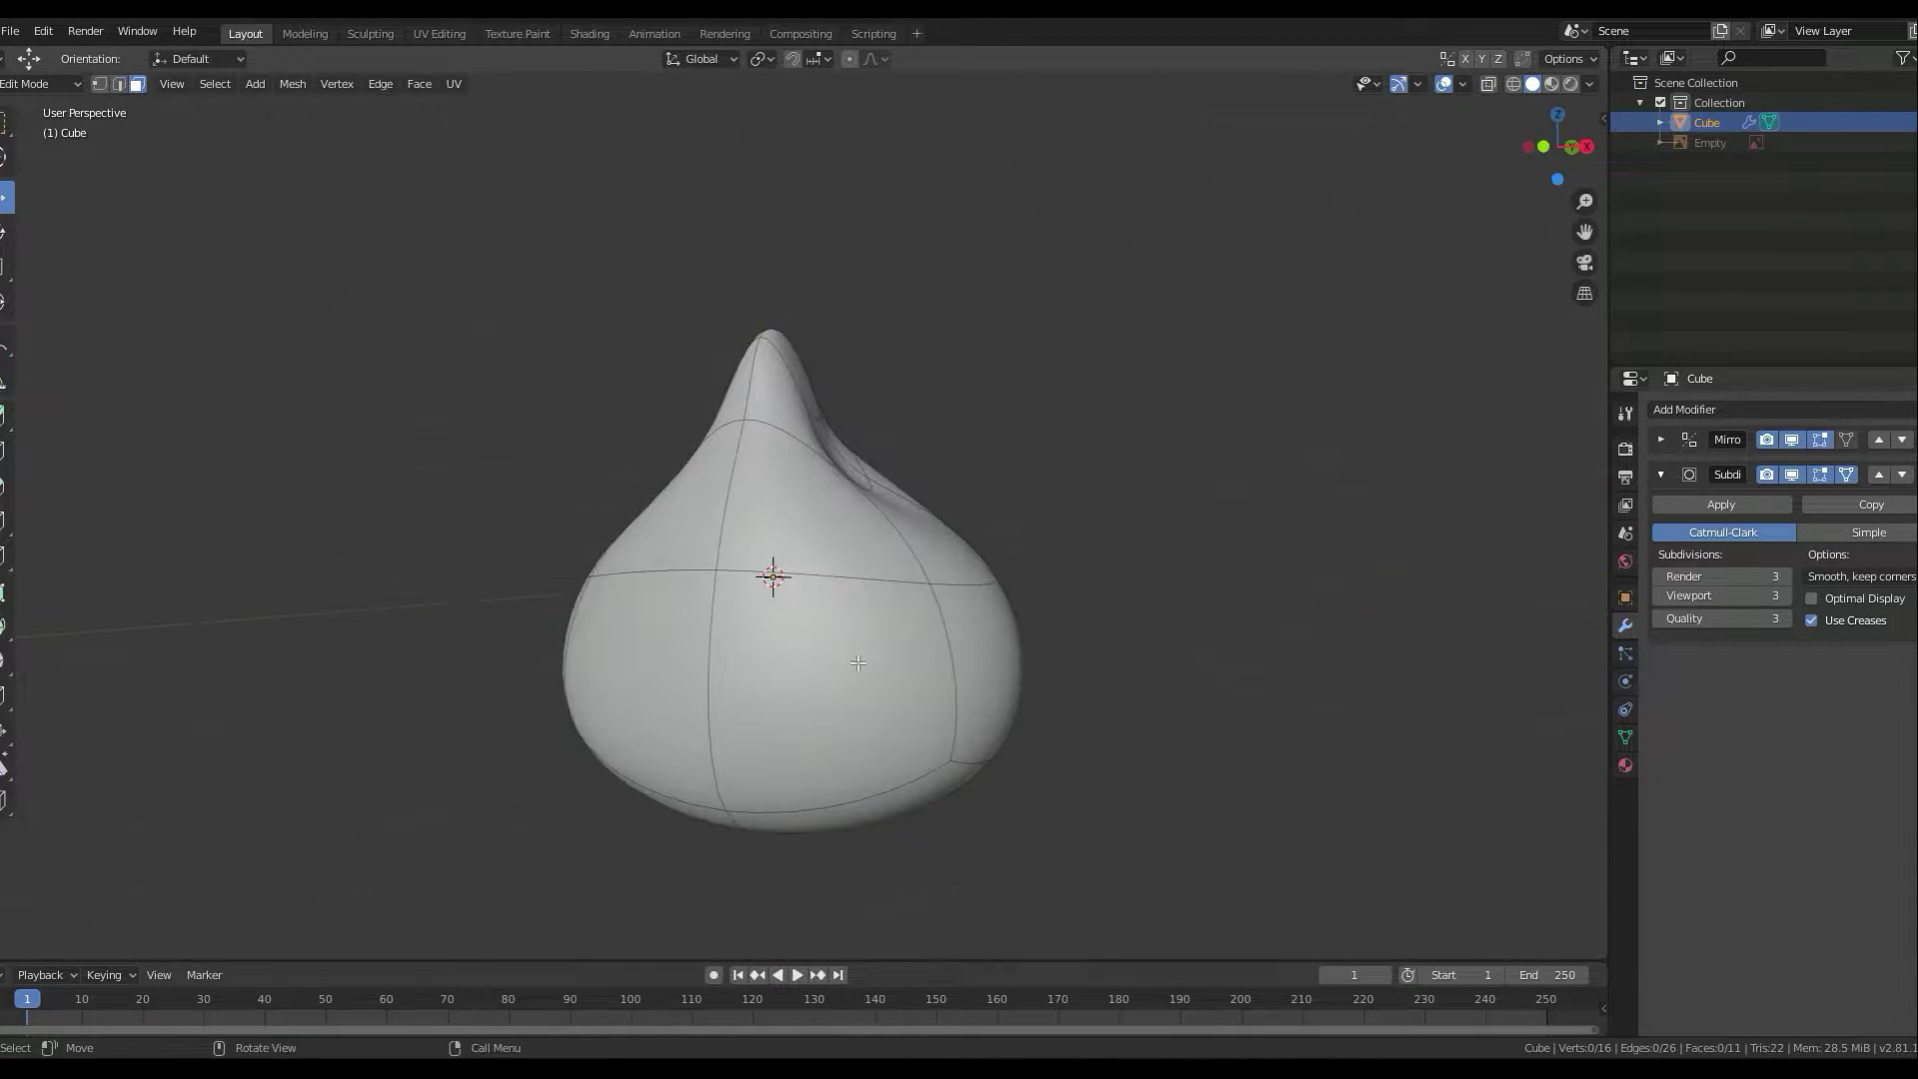
pyautogui.click(679, 679)
pyautogui.press('g')
pyautogui.press('y')
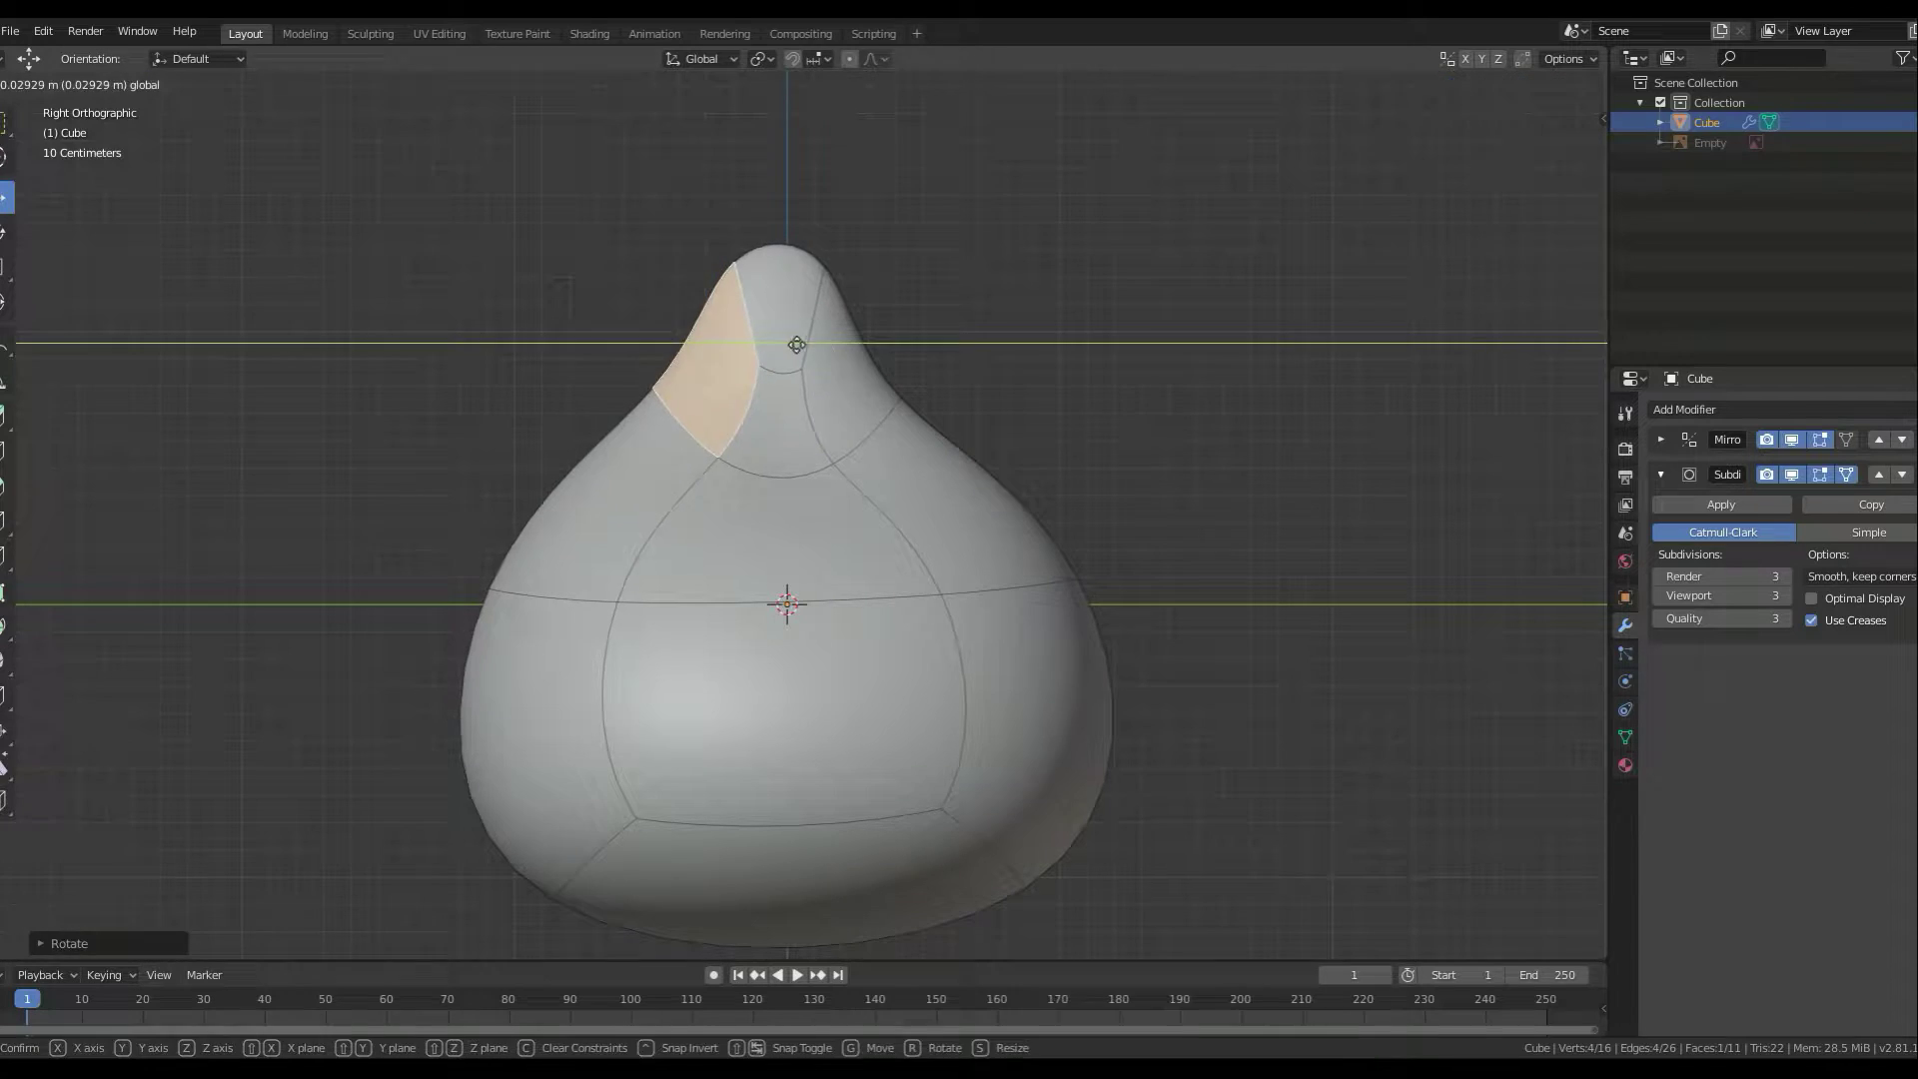
# - Finish pushing the side face in and inspect the tip from several angles
pyautogui.click(796, 345)
pyautogui.hotkey('alt', 'a')
pyautogui.scroll(-4, 809, 400)
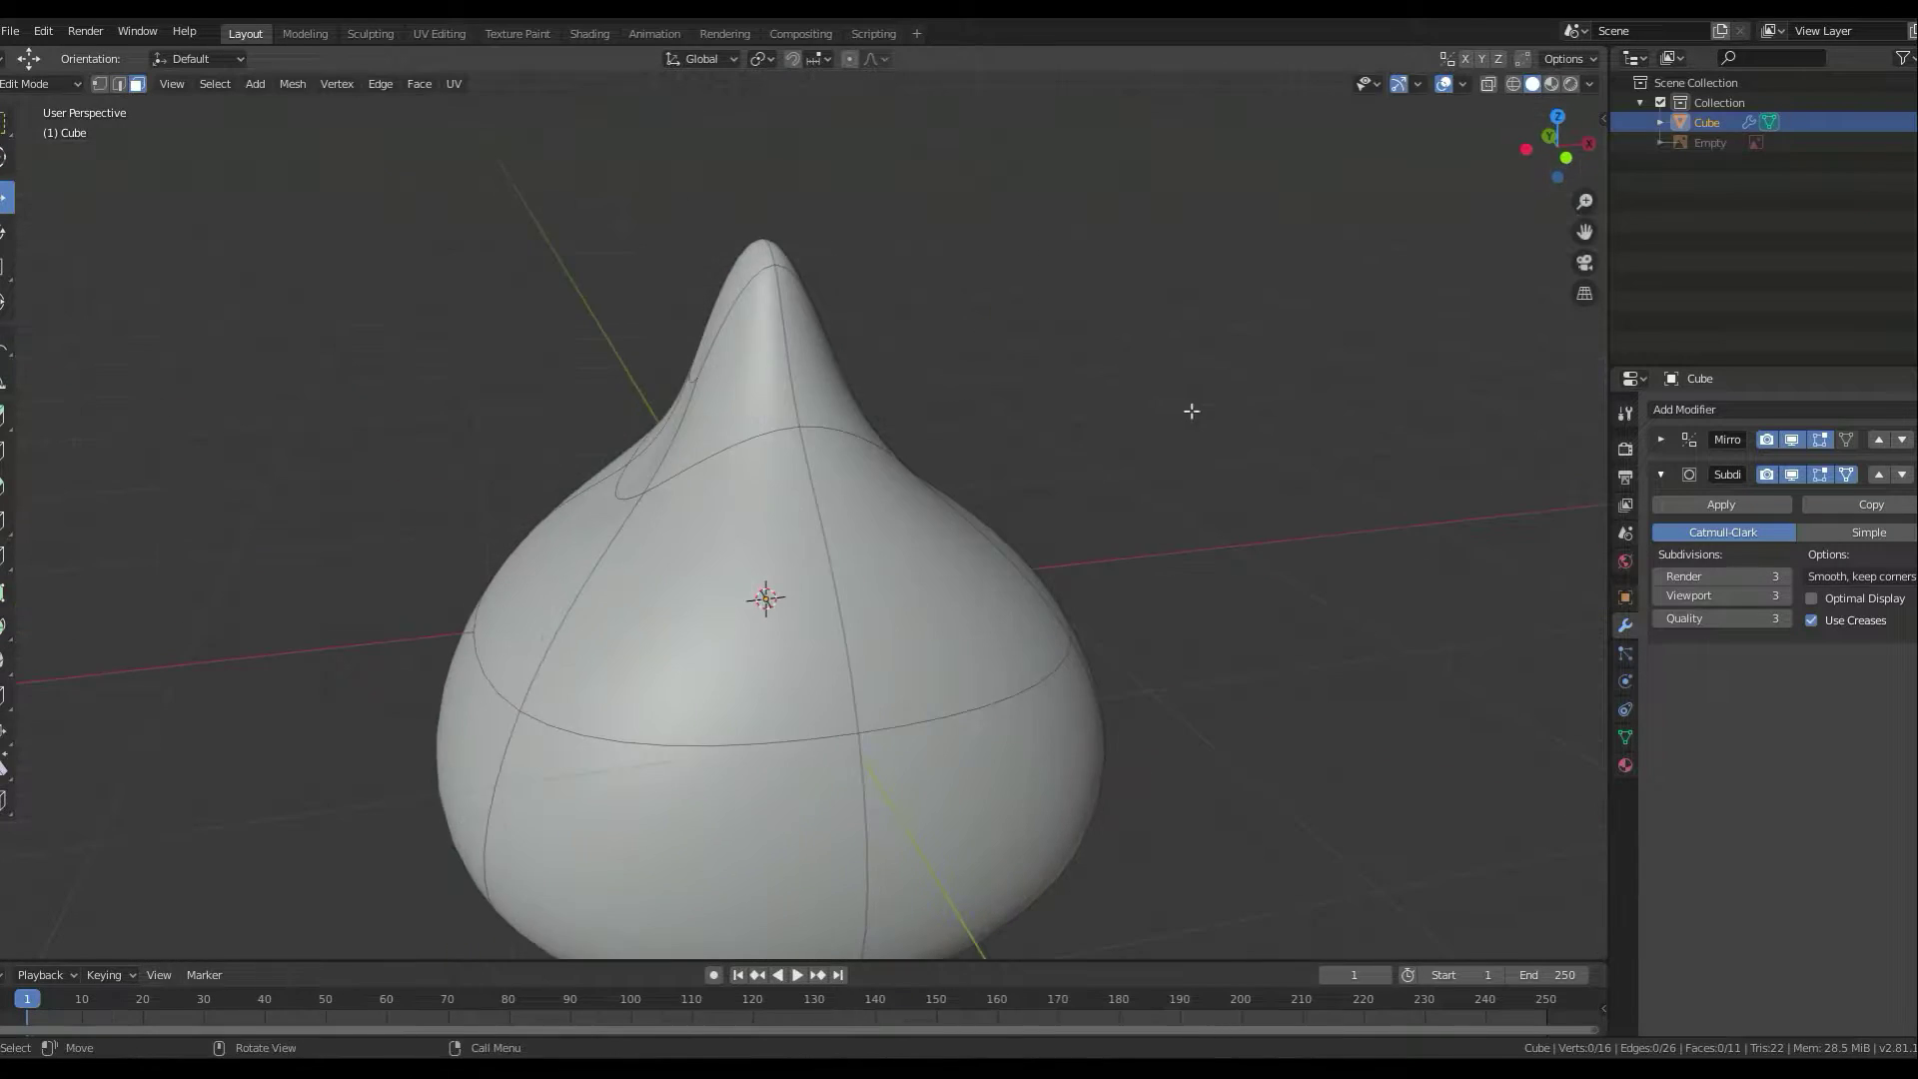
pyautogui.moveTo(819, 419); pyautogui.dragTo(856, 455, button='middle')
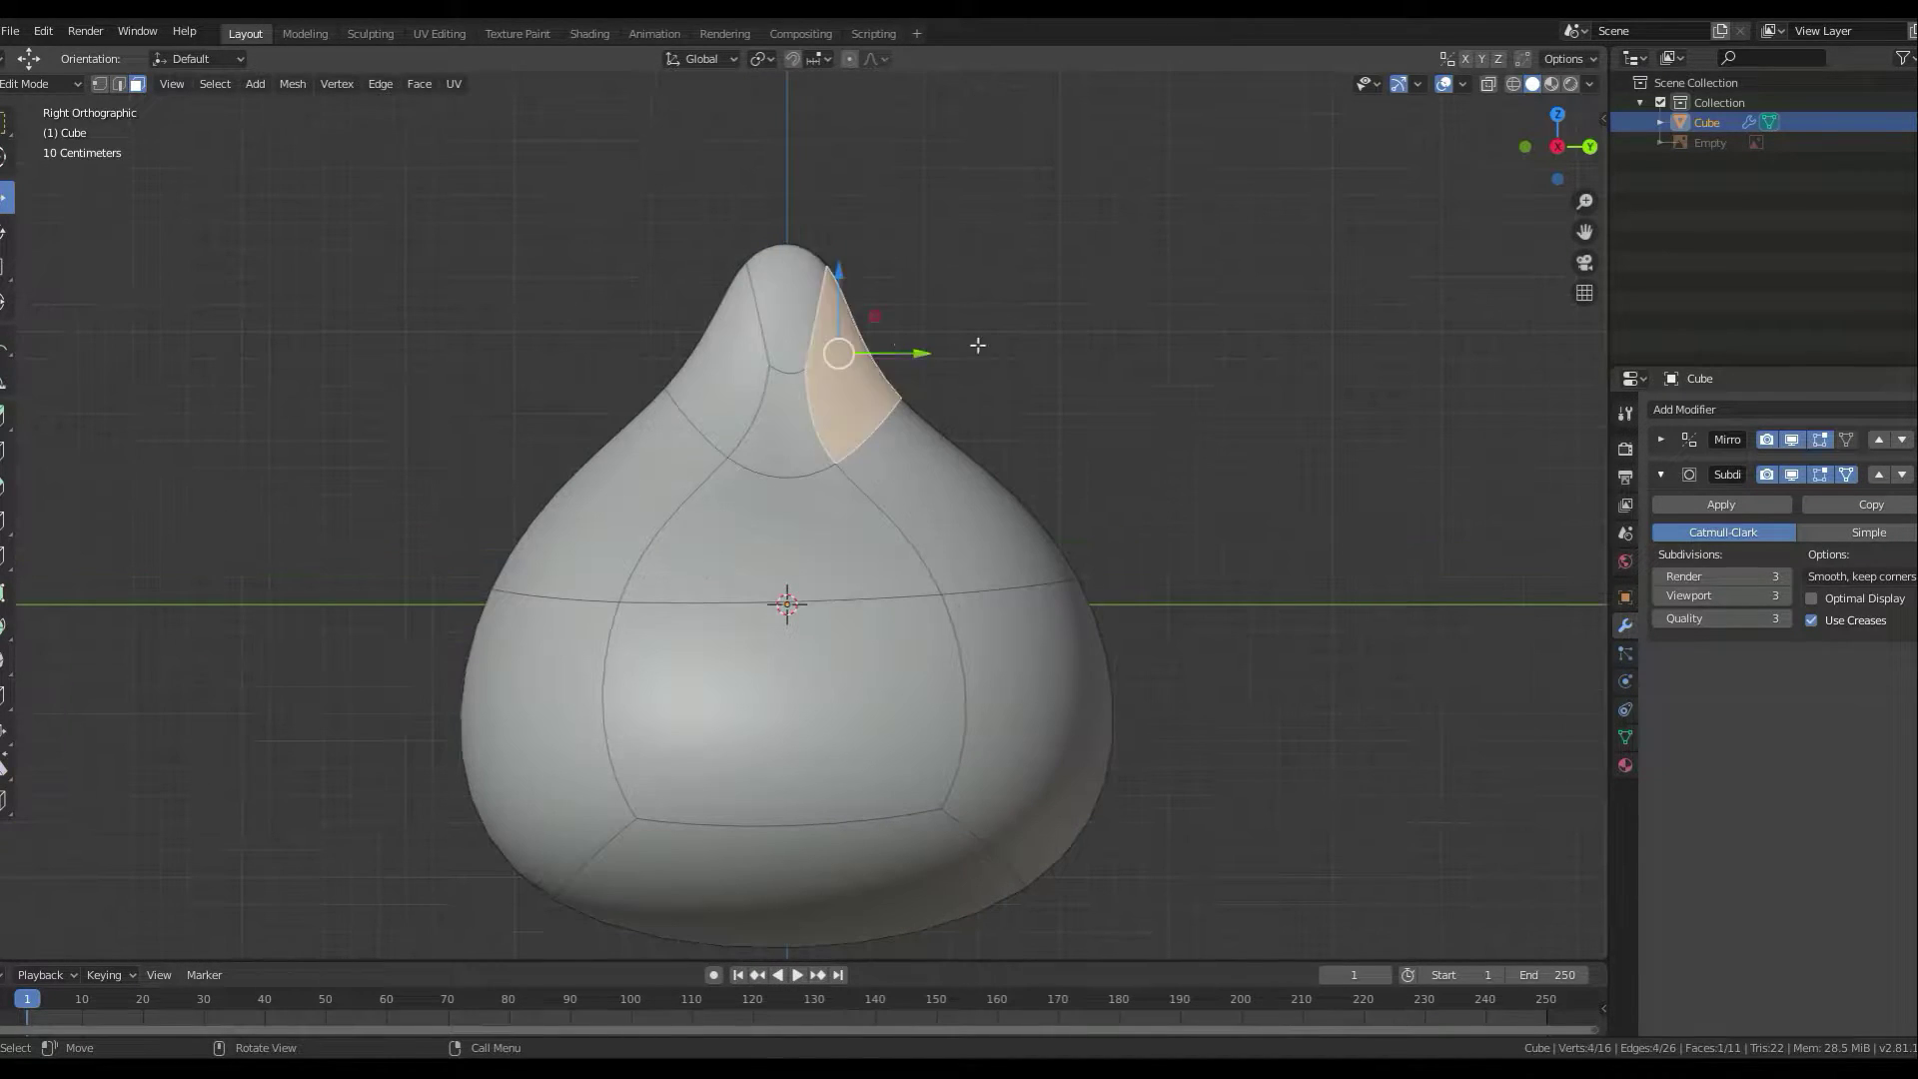
pyautogui.moveTo(1087, 539); pyautogui.dragTo(1188, 566, button='middle')
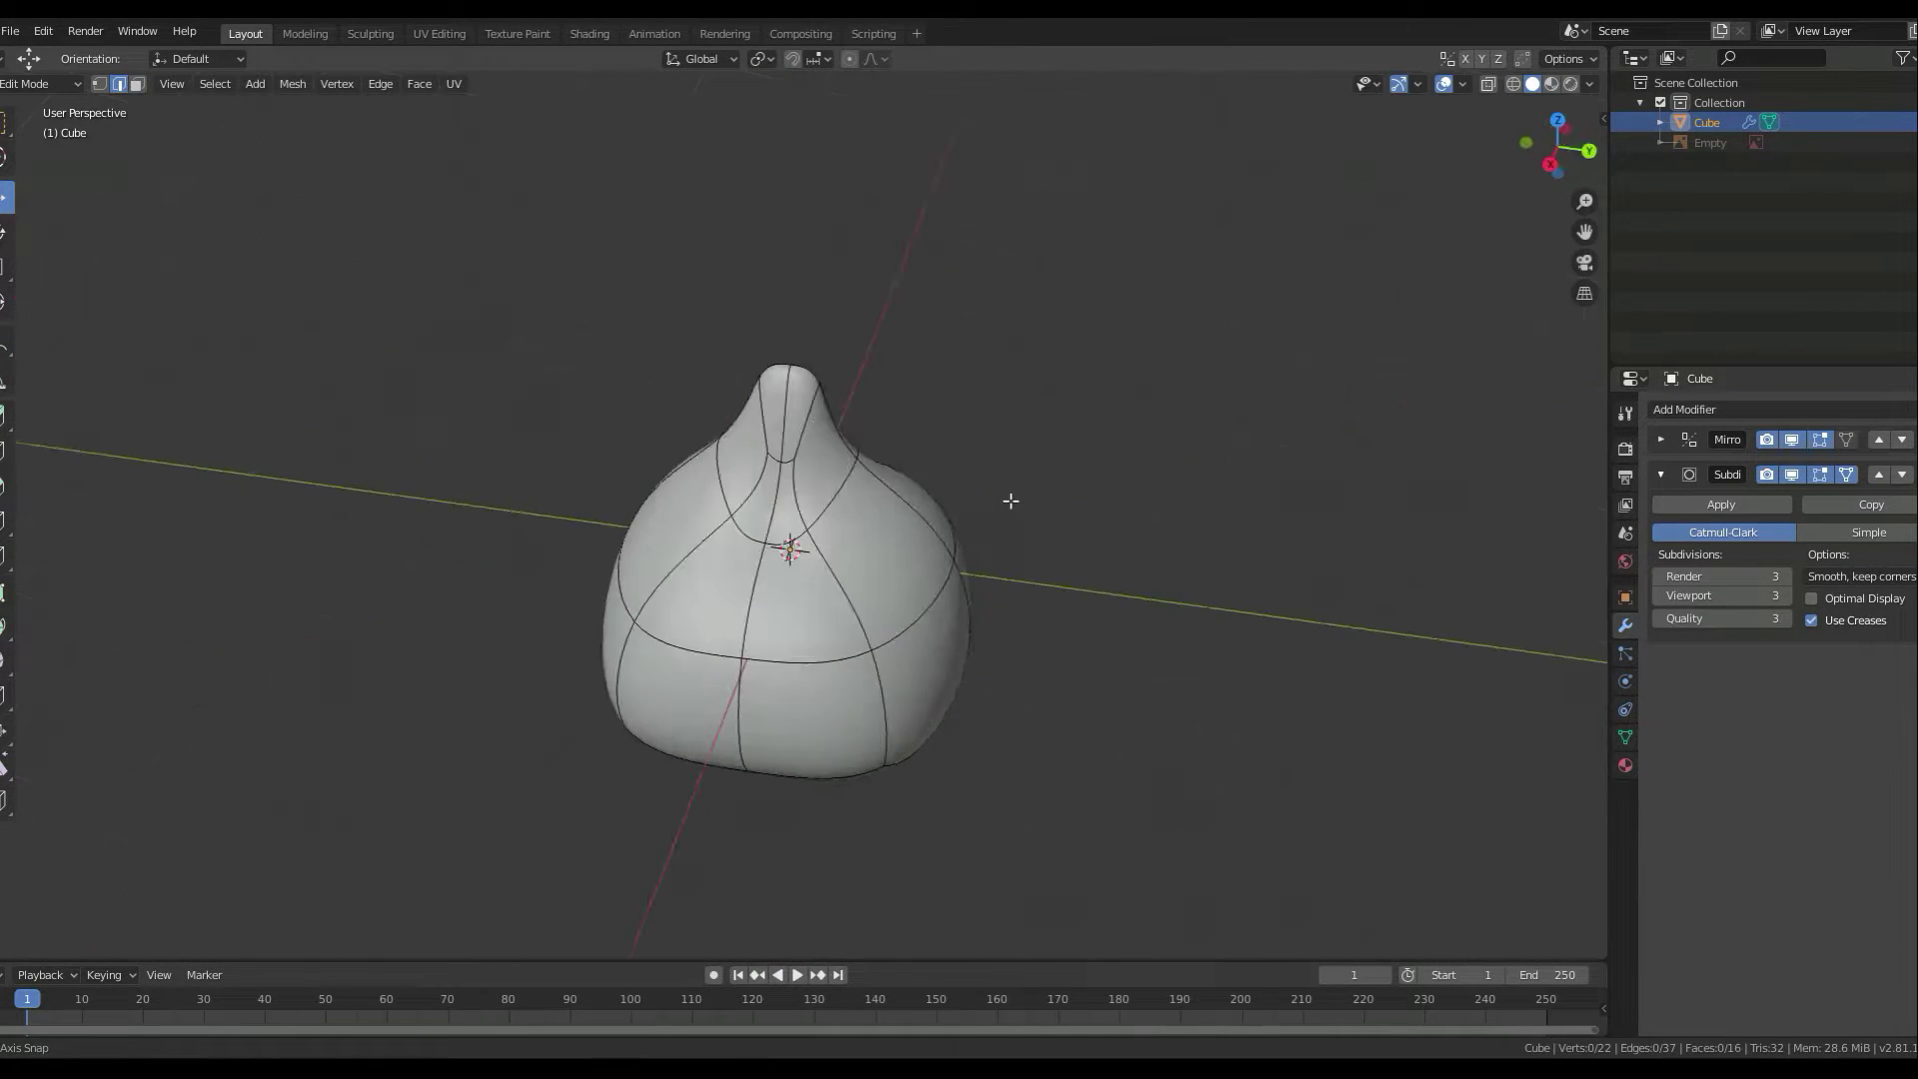
pyautogui.moveTo(700, 449)
pyautogui.mouseDown(button='middle')
pyautogui.moveTo(777, 451)
pyautogui.moveTo(772, 391)
pyautogui.mouseUp(button='middle')
# - Add new edges around the tip with Connect Vertex Path and a J join
pyautogui.rightClick(777, 451)
pyautogui.click(777, 440)
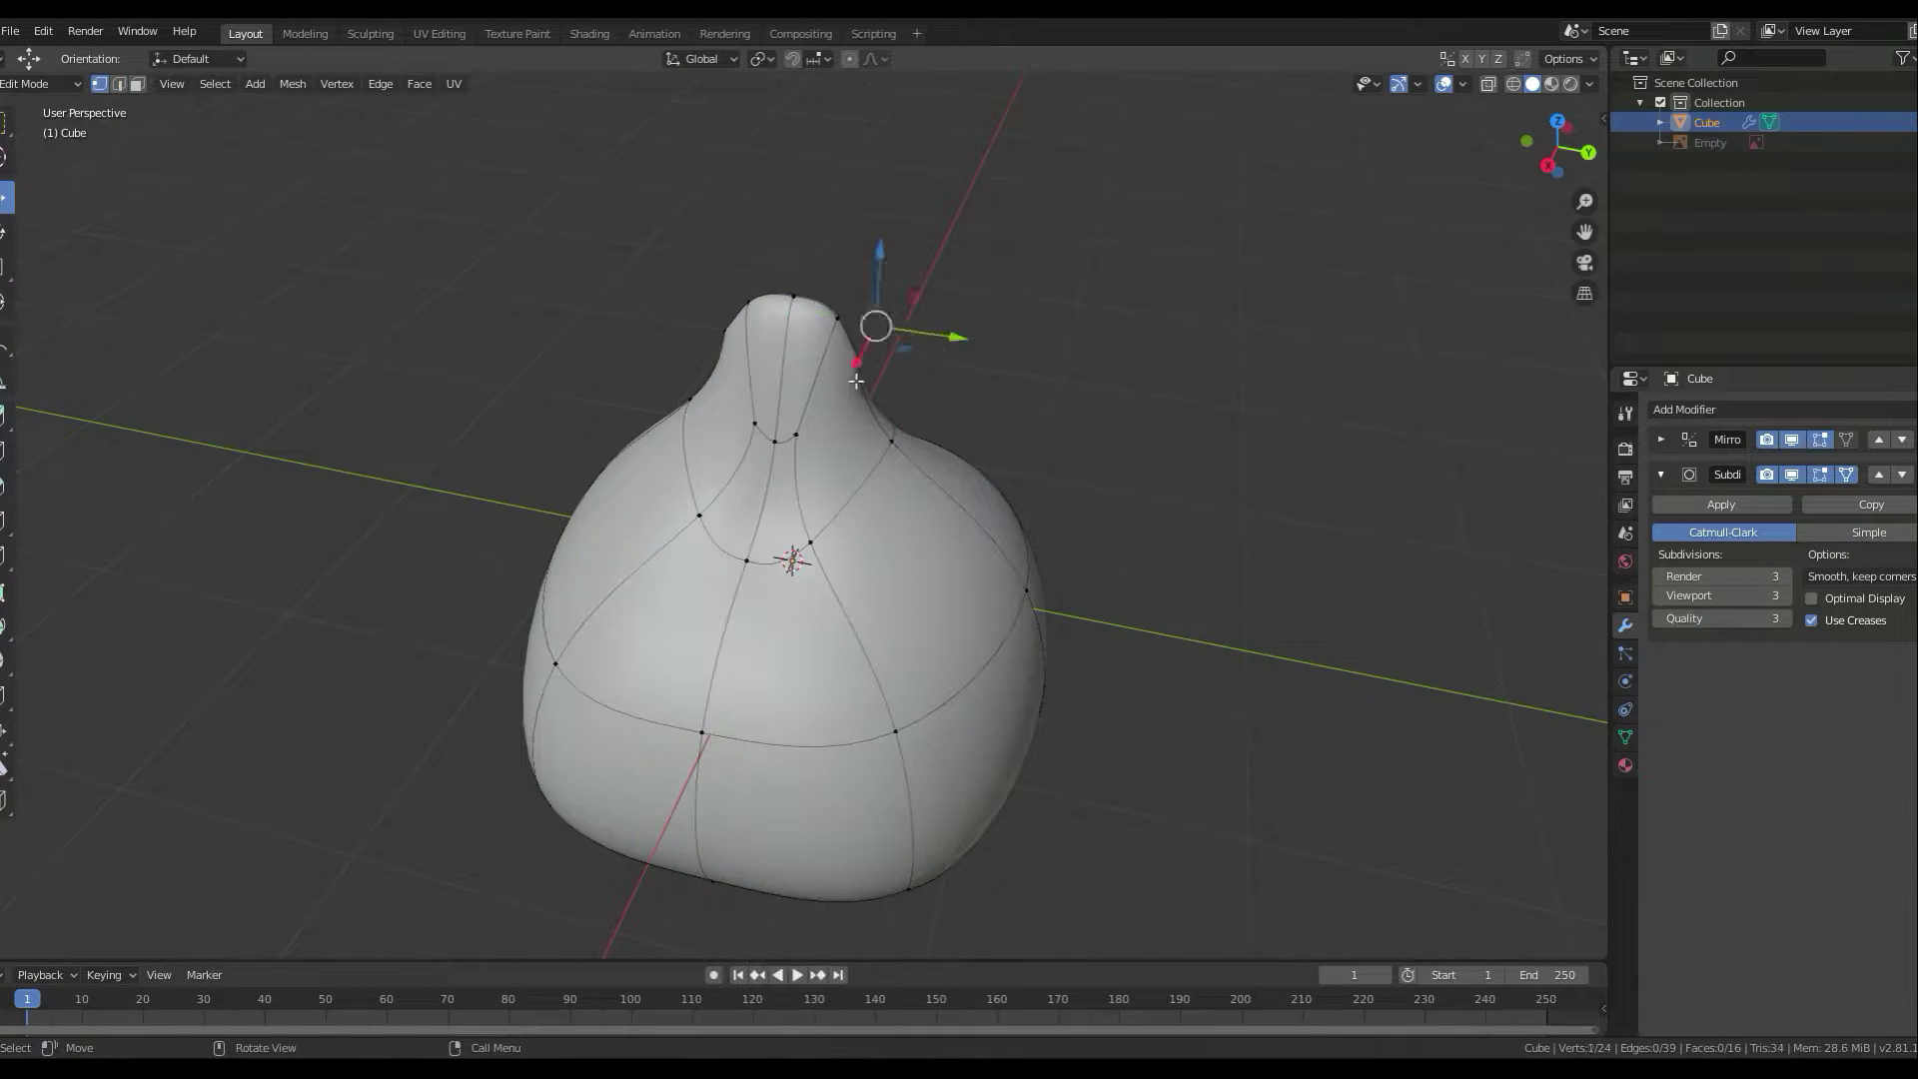
pyautogui.press('1')
pyautogui.press('j')
pyautogui.press('KP_1')
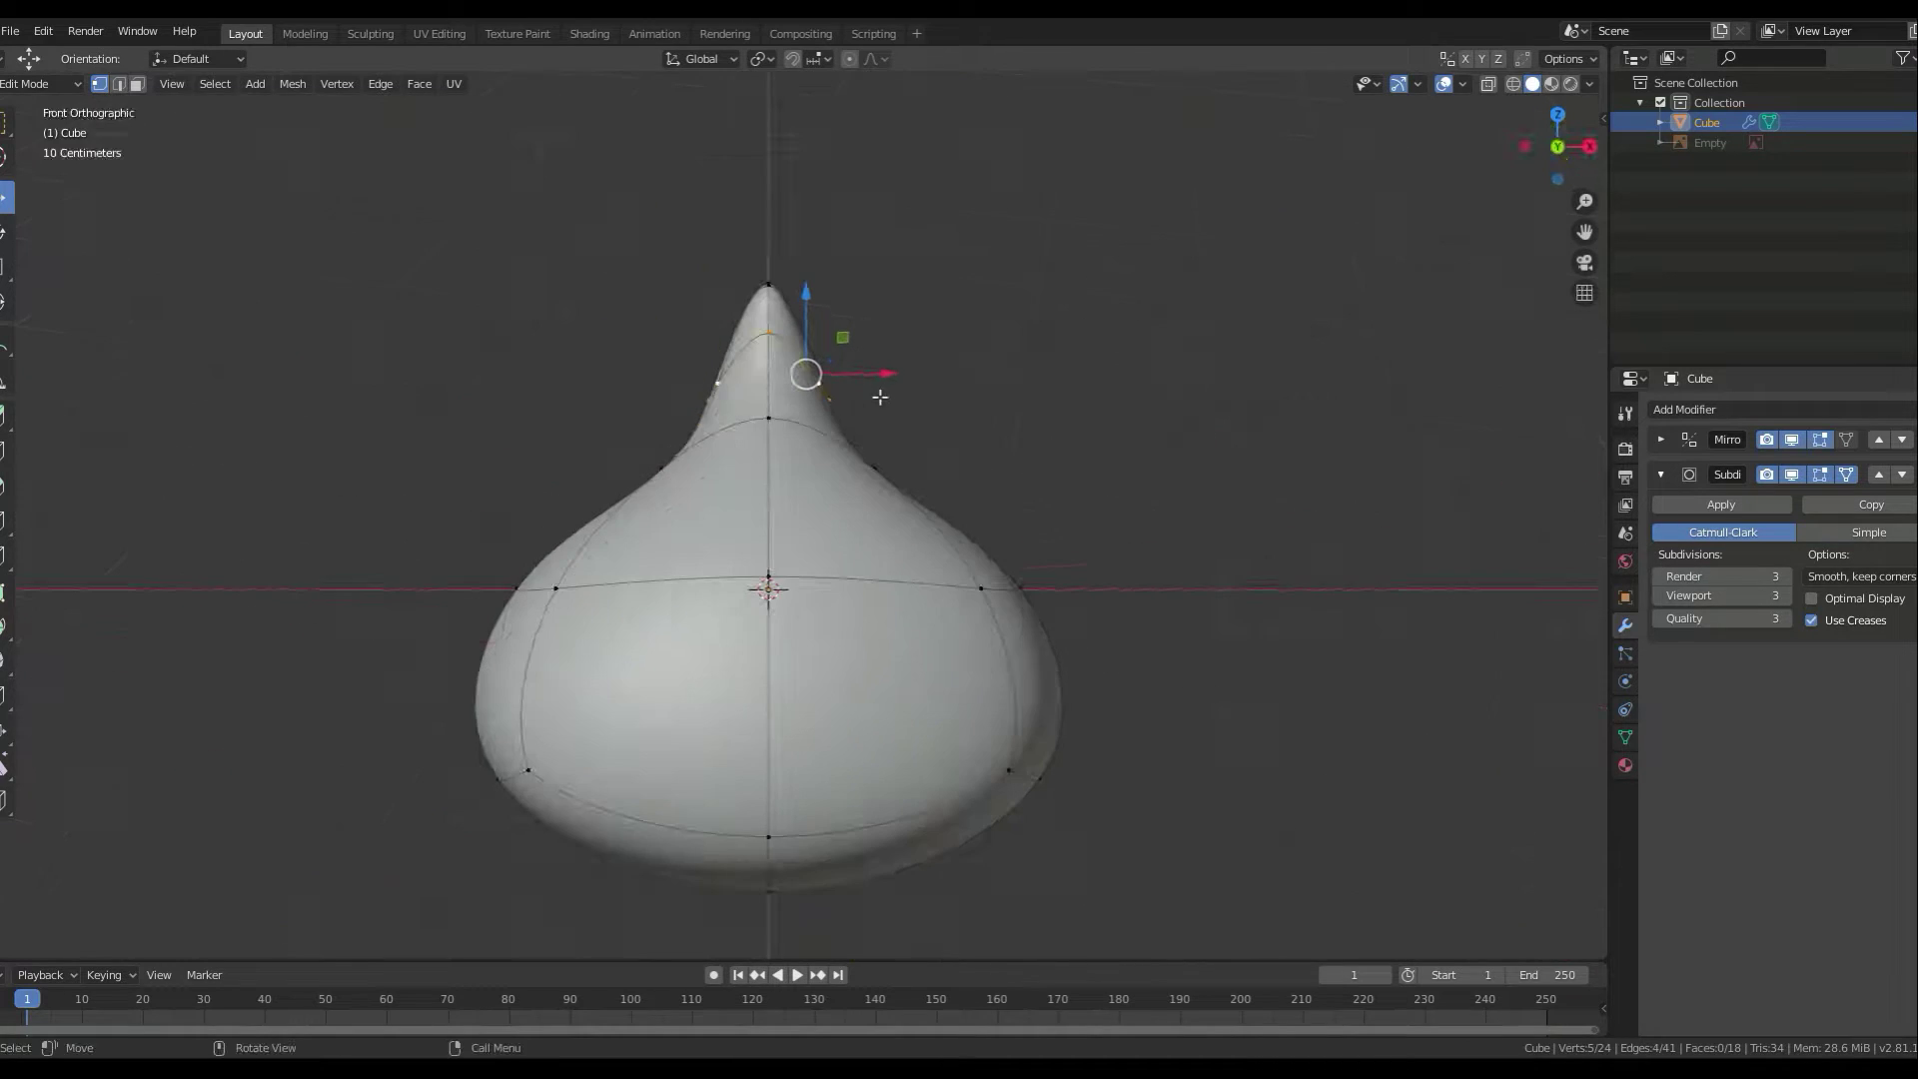
# - Relax the new tip vertices into an even curve with LoopTools Relax
pyautogui.press('n')
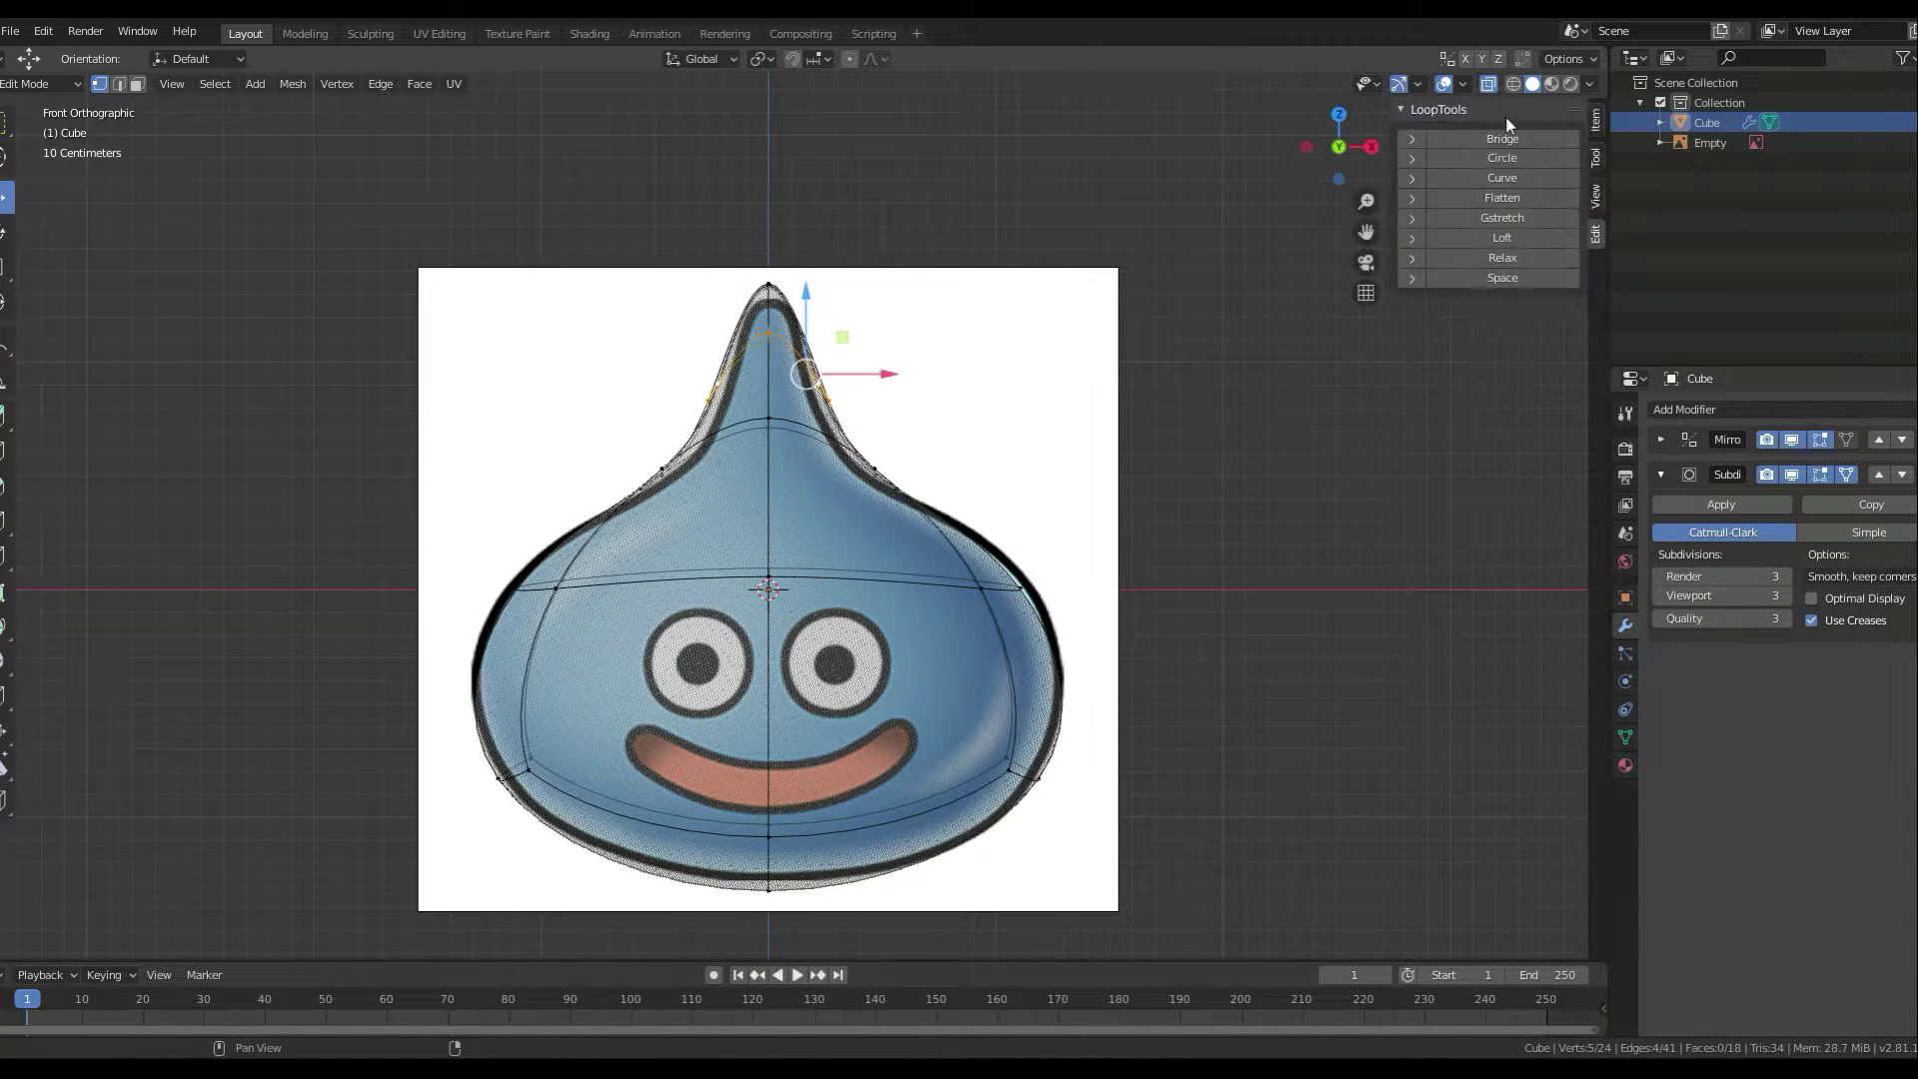
pyautogui.click(1535, 257)
pyautogui.click(1468, 415)
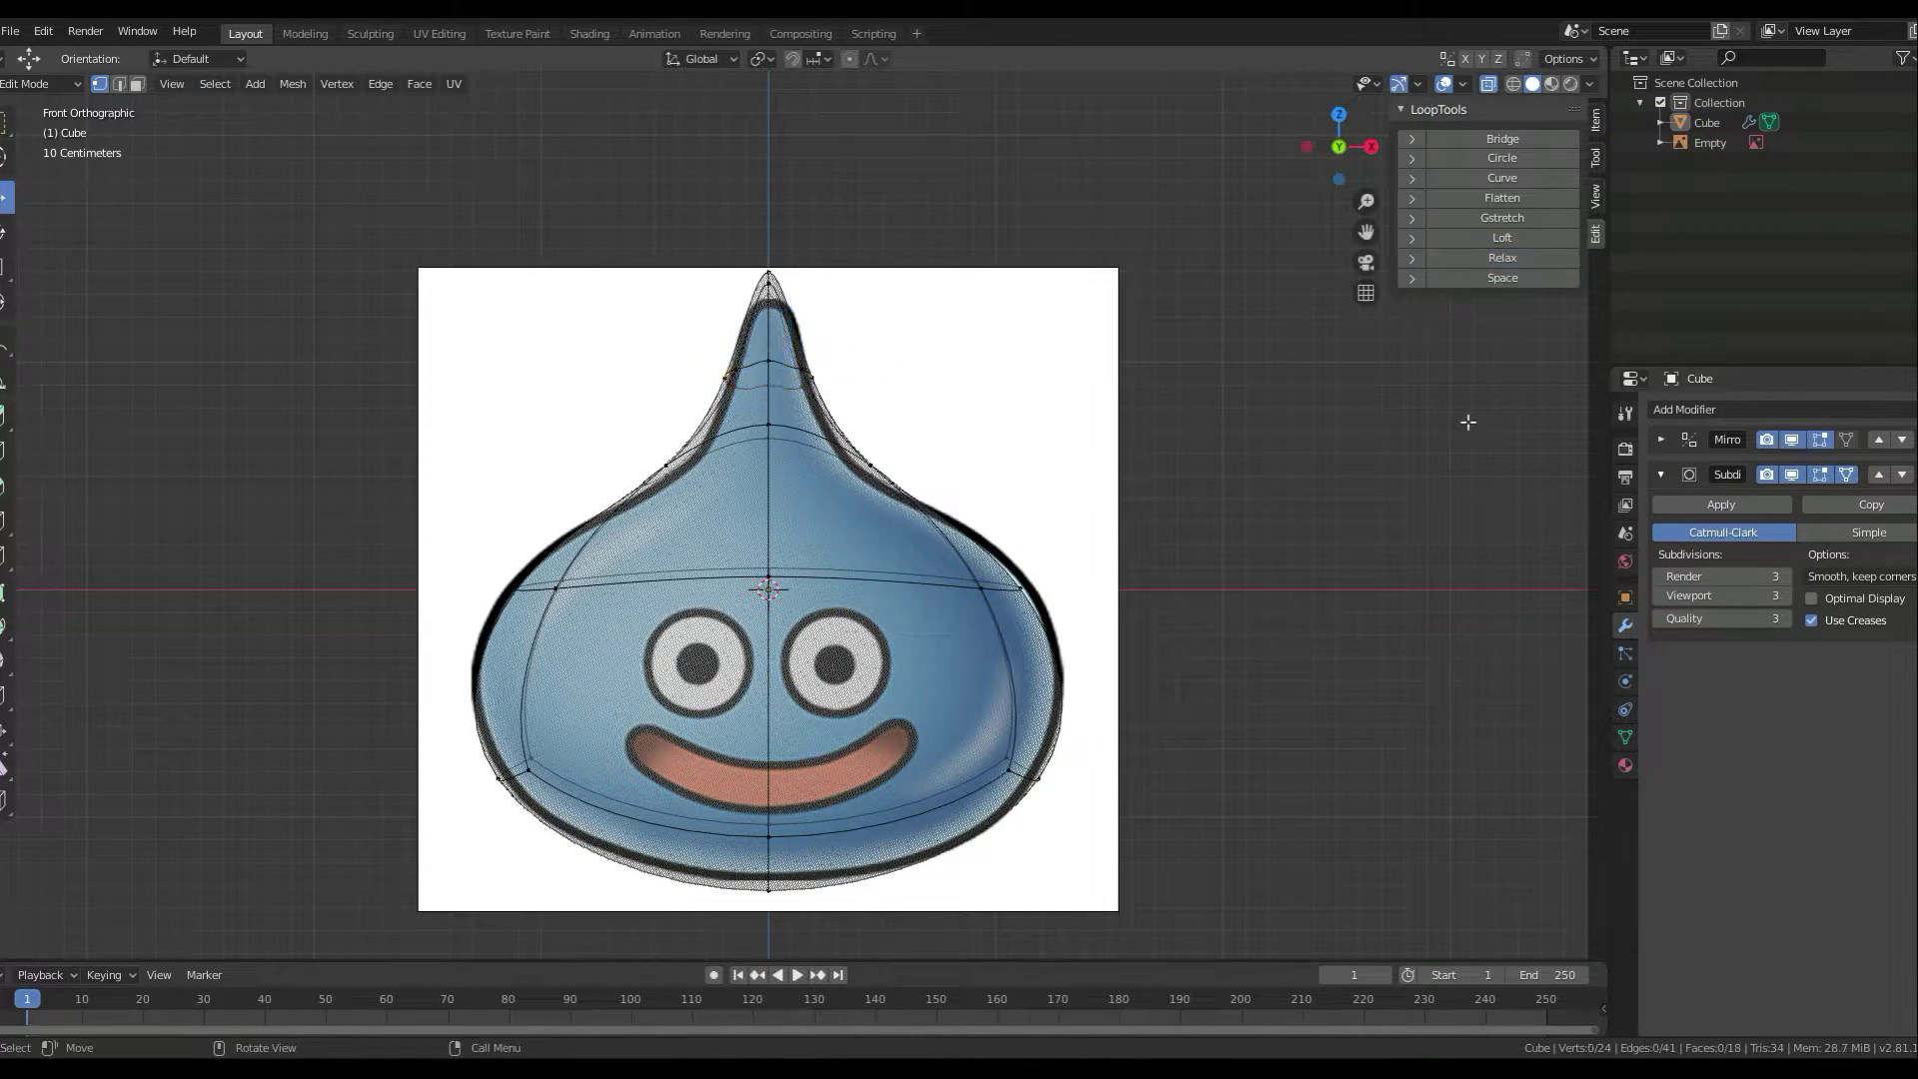
pyautogui.moveTo(1468, 416)
pyautogui.mouseDown(button='middle')
pyautogui.moveTo(1117, 439)
pyautogui.moveTo(1092, 377)
pyautogui.mouseUp(button='middle')
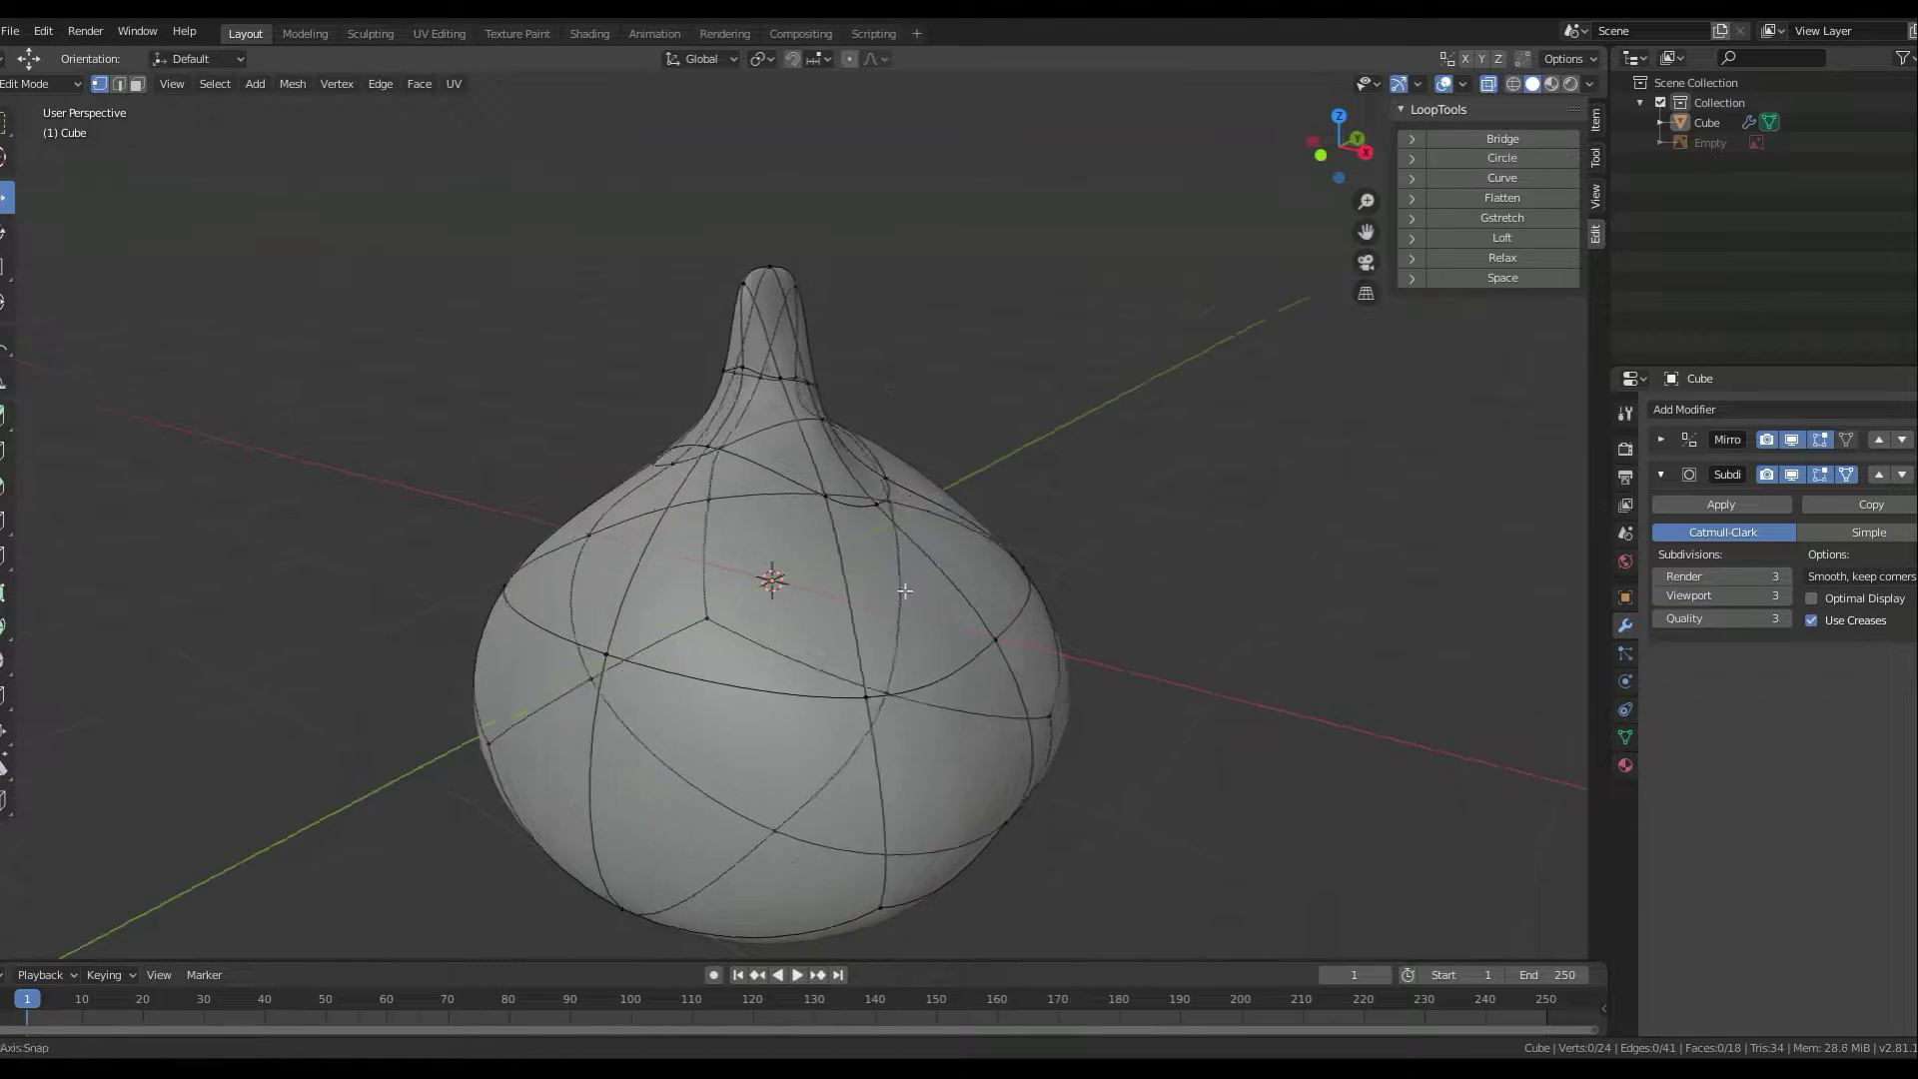
pyautogui.moveTo(904, 590)
pyautogui.mouseDown(button='middle')
pyautogui.moveTo(932, 397)
pyautogui.moveTo(1269, 573)
pyautogui.mouseUp(button='middle')
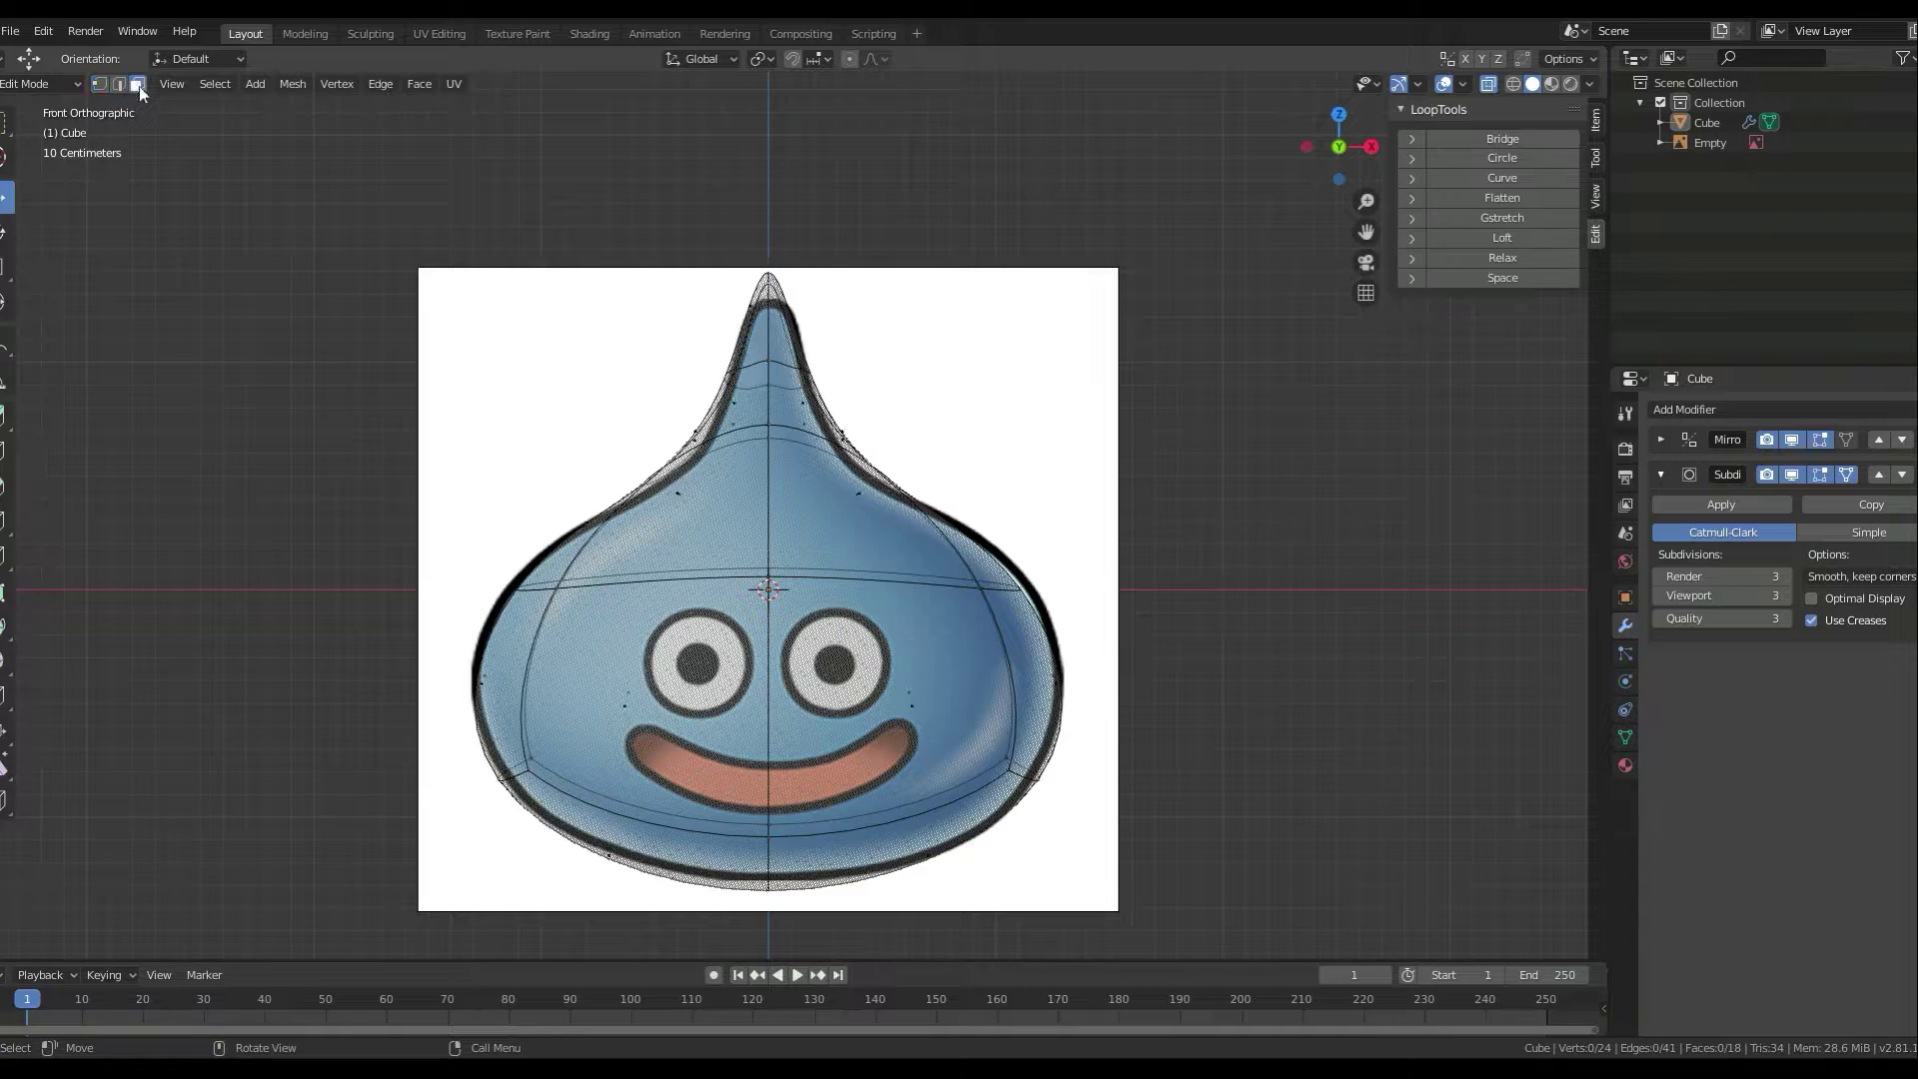
# - Review the relaxed tip in perspective and top view with X-ray off
pyautogui.hotkey('alt', 'a')
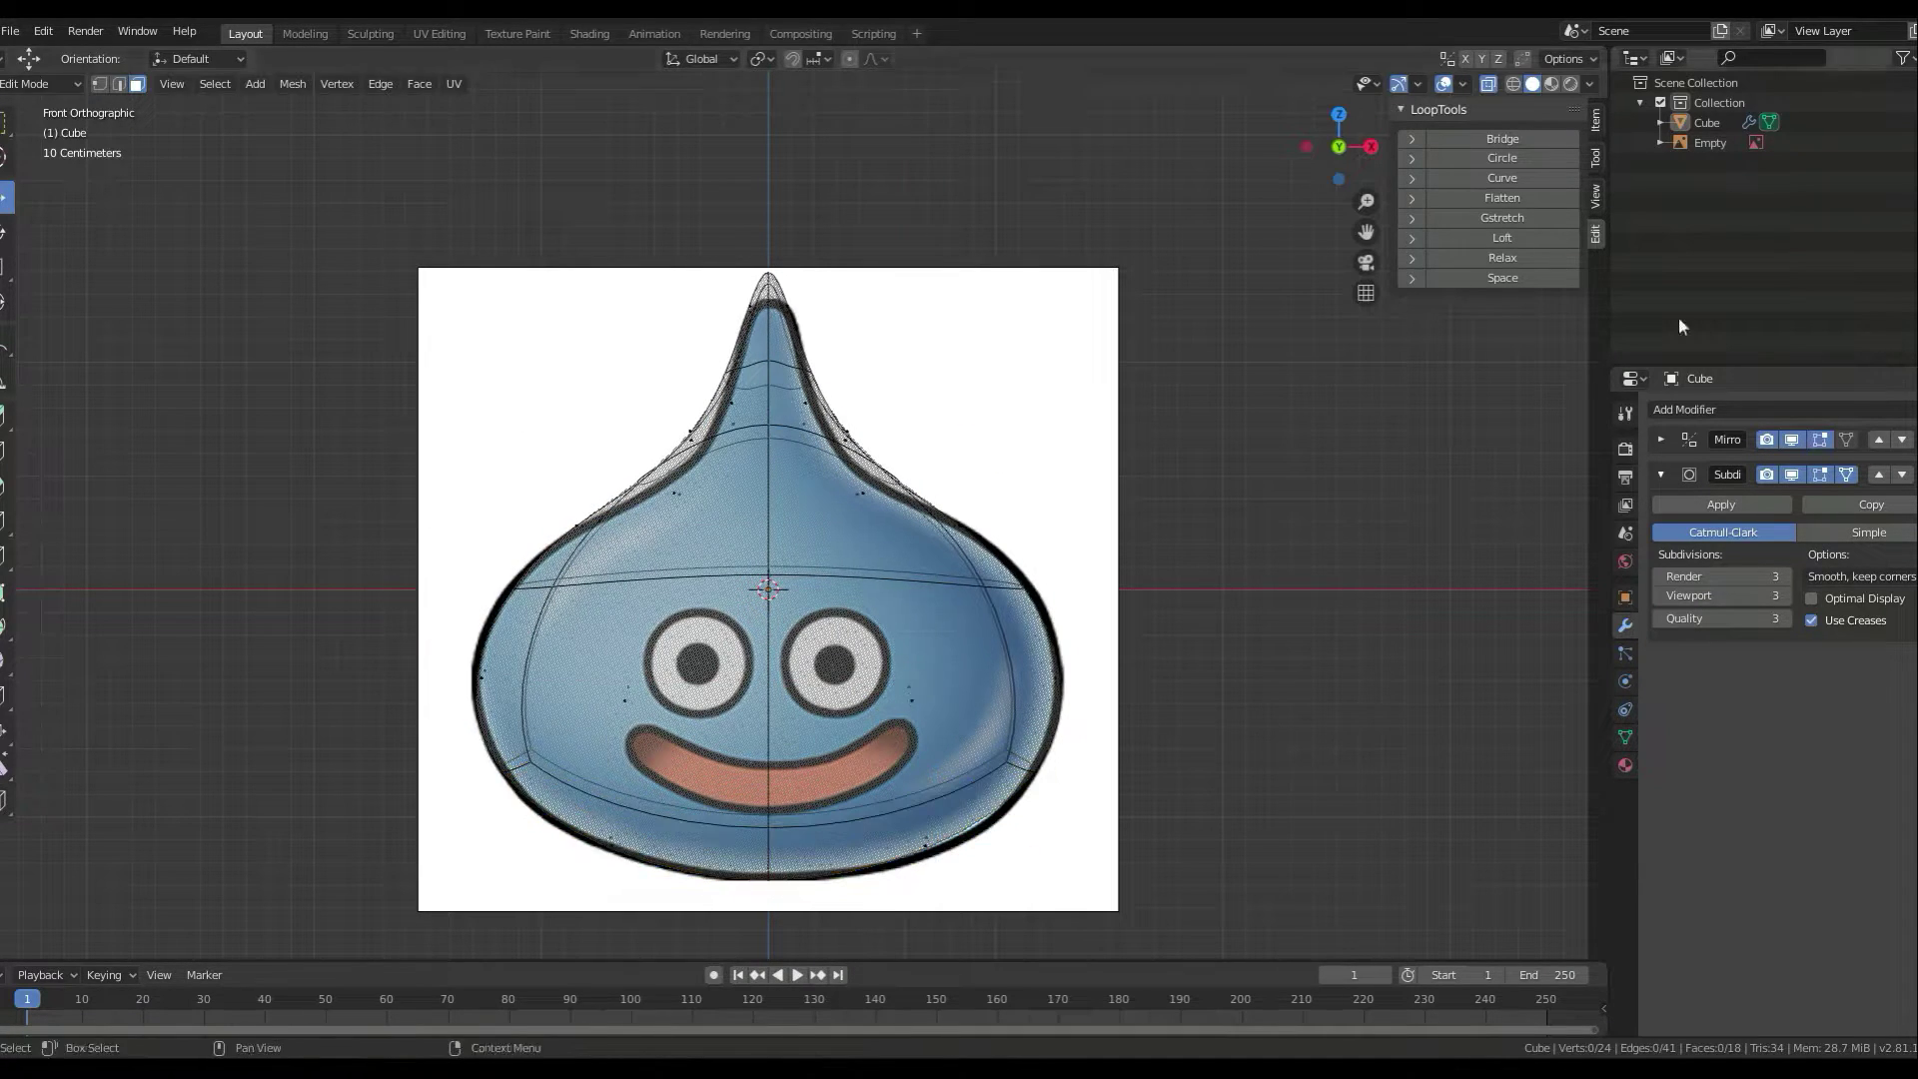
pyautogui.hotkey('alt', 'z')
pyautogui.moveTo(1246, 544)
pyautogui.mouseDown(button='middle')
pyautogui.moveTo(927, 440)
pyautogui.moveTo(1219, 419)
pyautogui.mouseUp(button='middle')
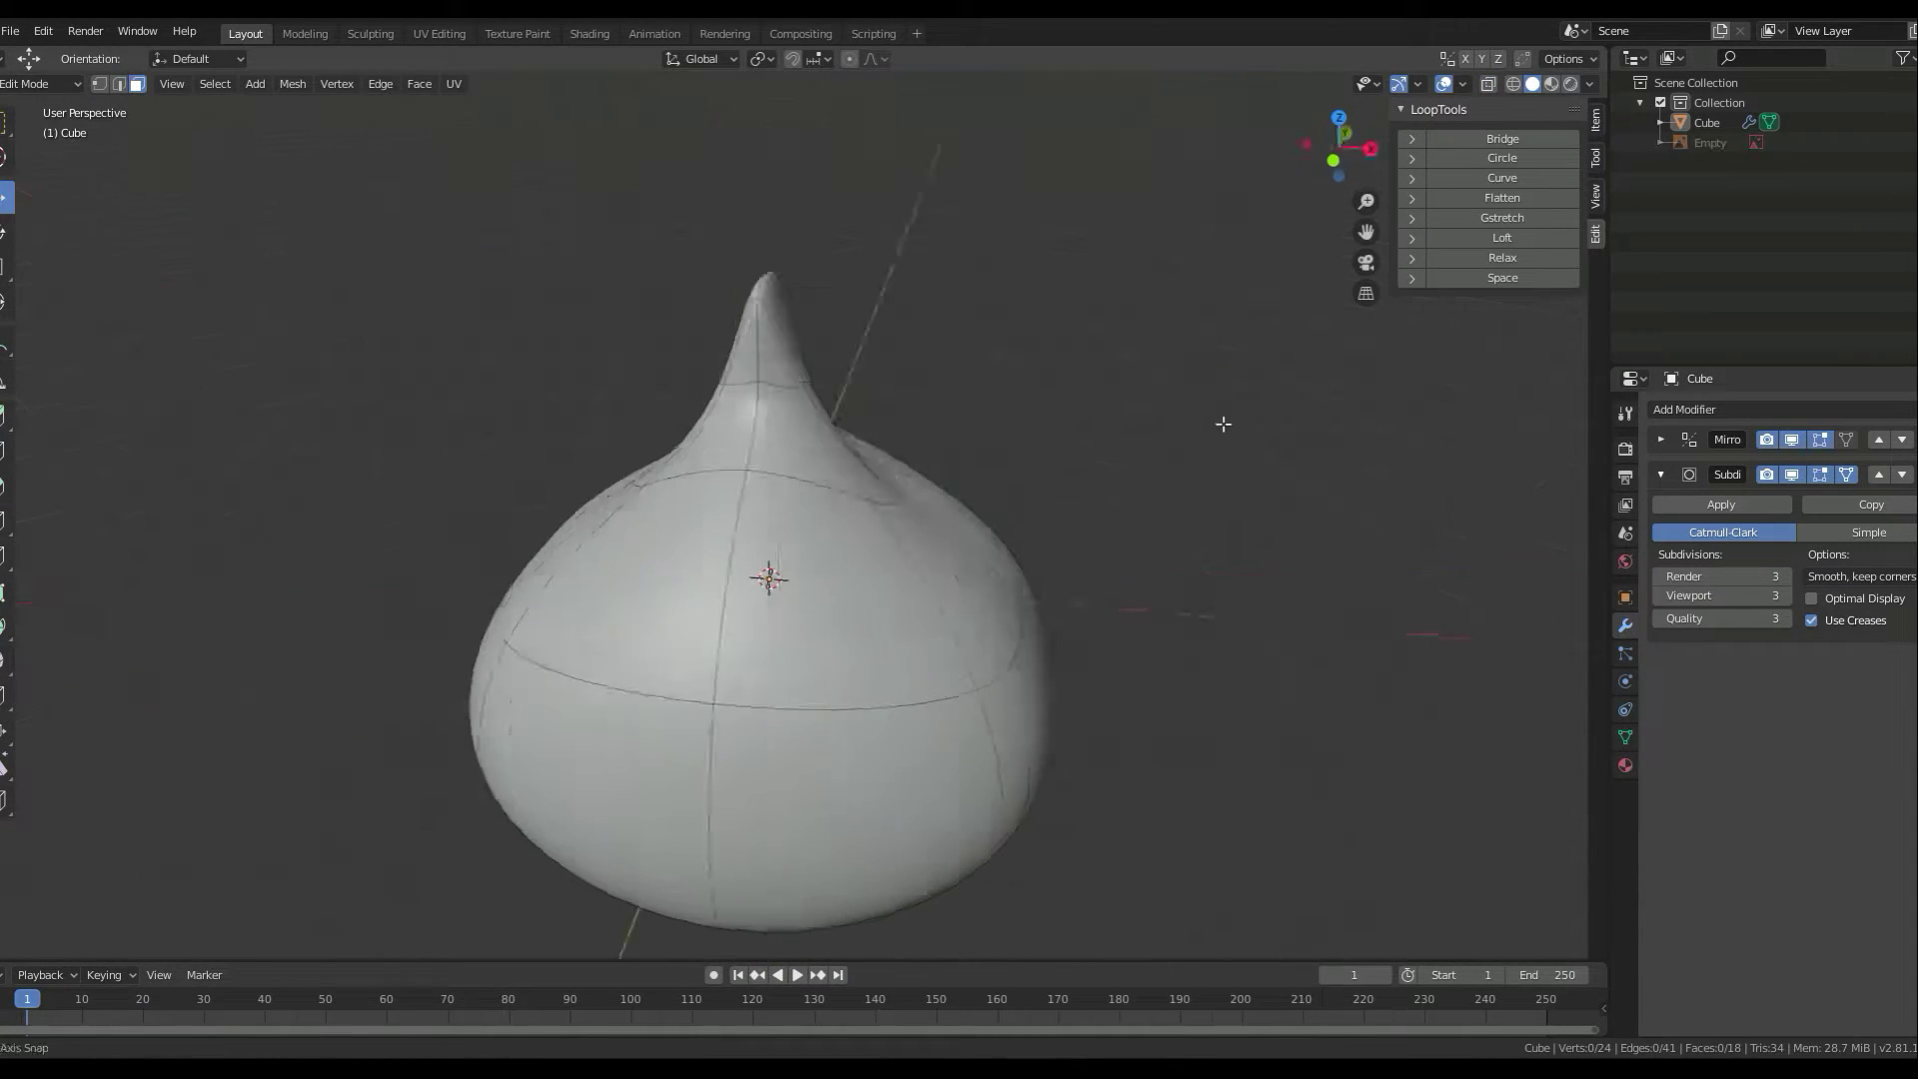
pyautogui.moveTo(686, 377); pyautogui.dragTo(1327, 429, button='middle')
pyautogui.press('2')
pyautogui.press('KP_7')
pyautogui.scroll(1, 800, 512)
# - Move the tip vertices in side and top views into a slimmer, upright point
pyautogui.press('1')
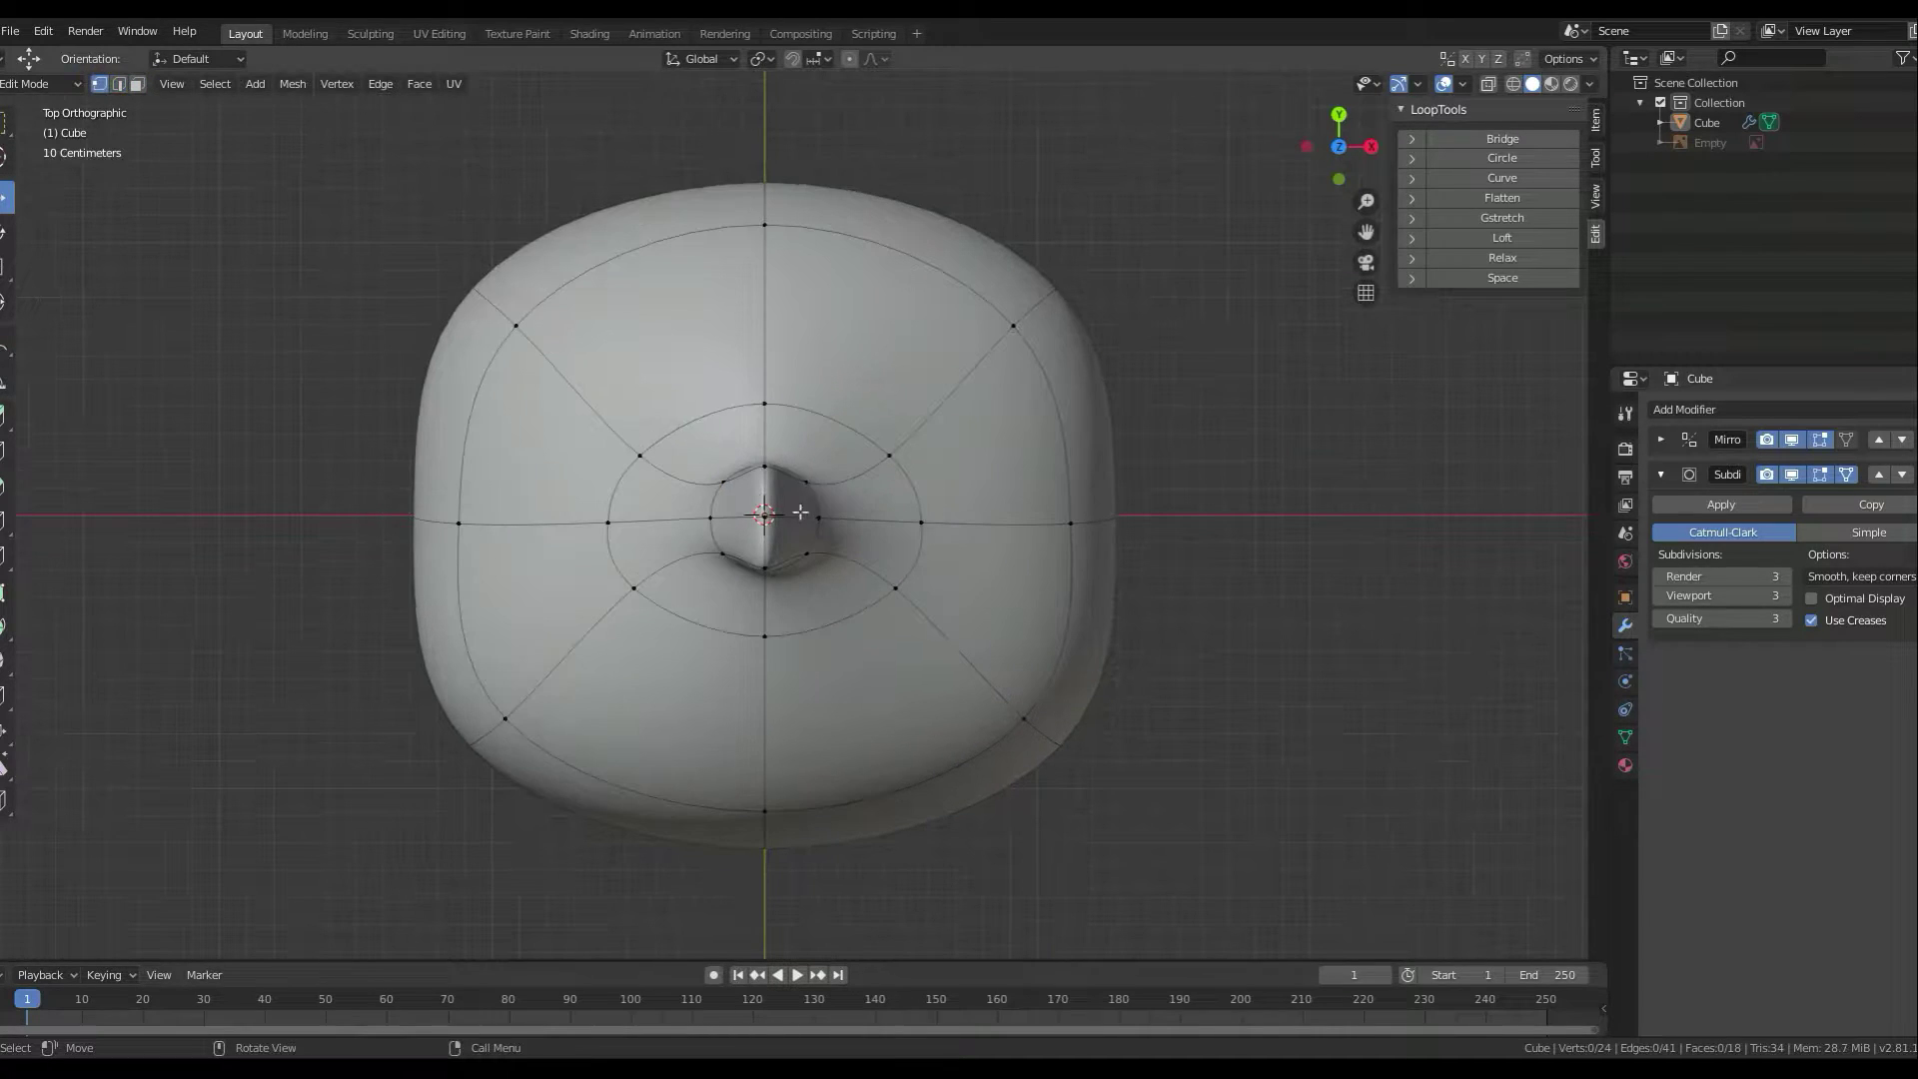
pyautogui.moveTo(1178, 540); pyautogui.dragTo(980, 411, button='middle')
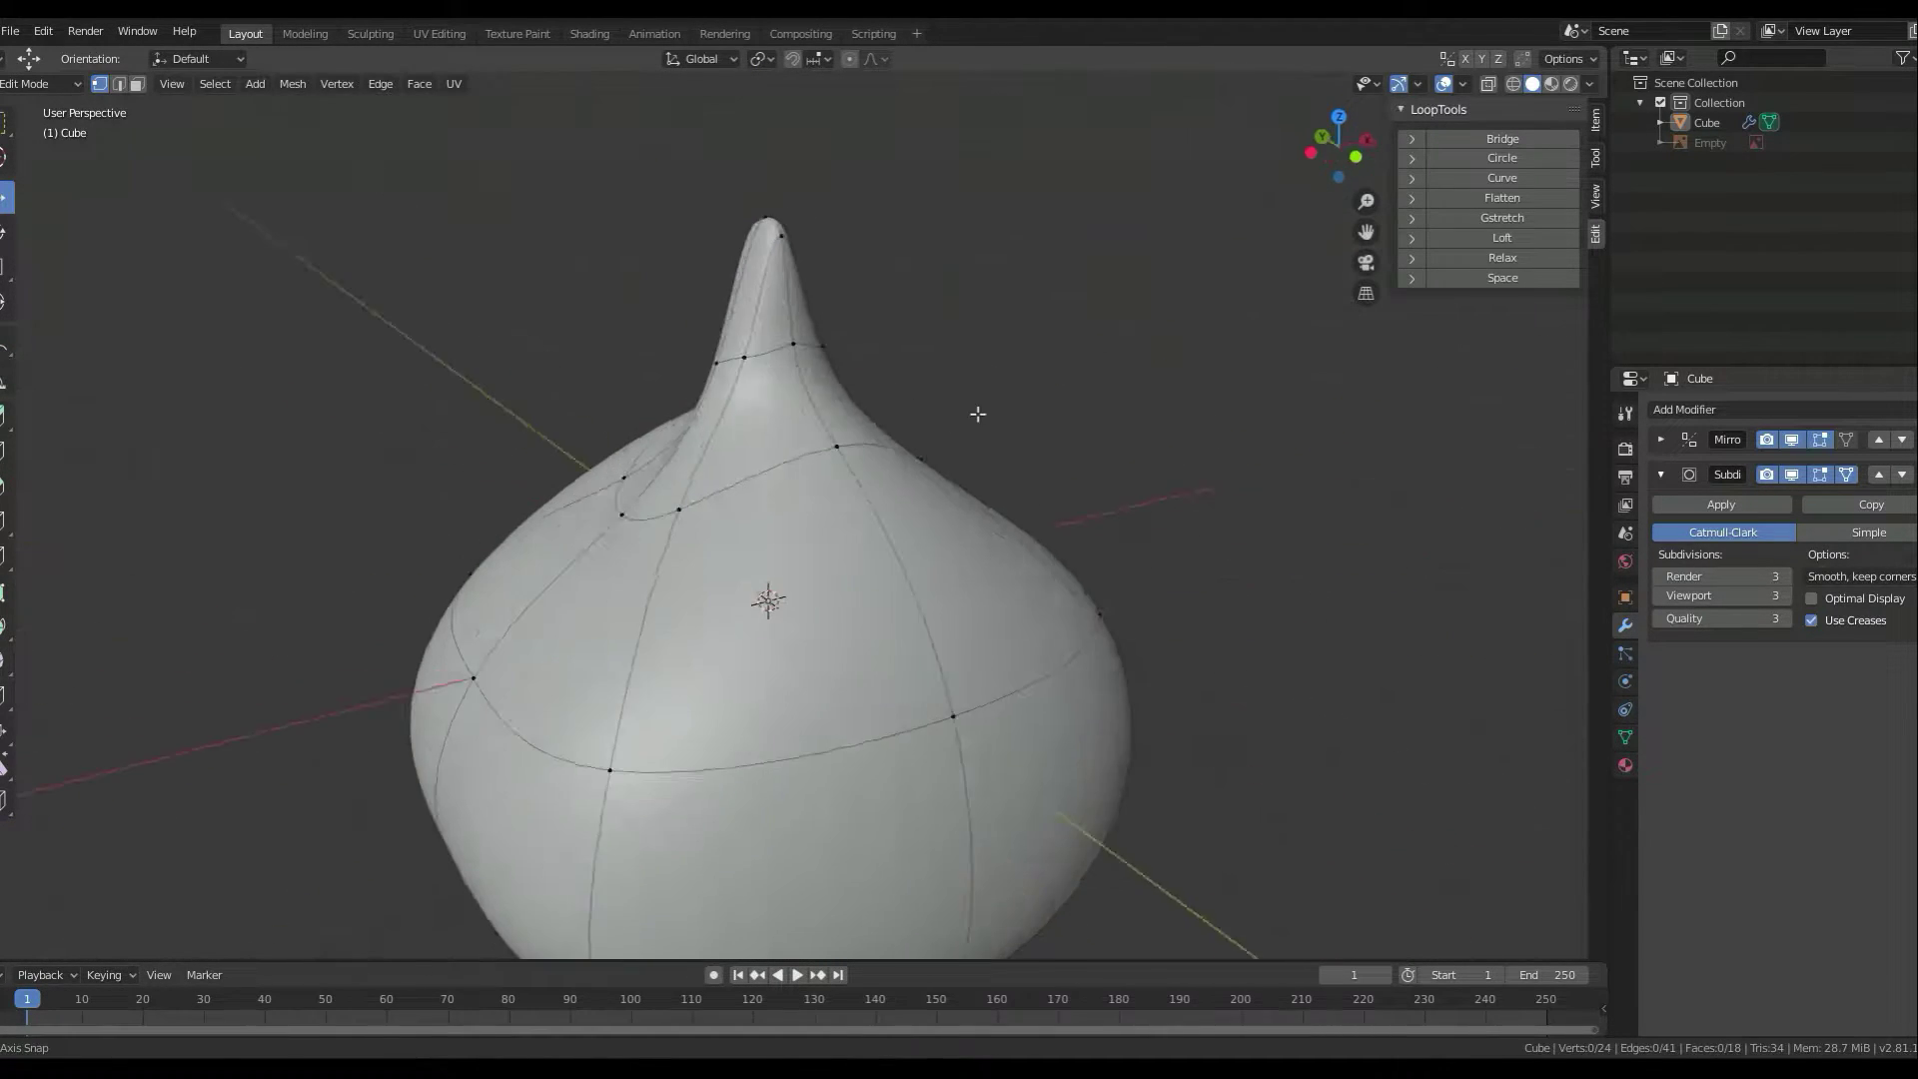
pyautogui.press('KP_3')
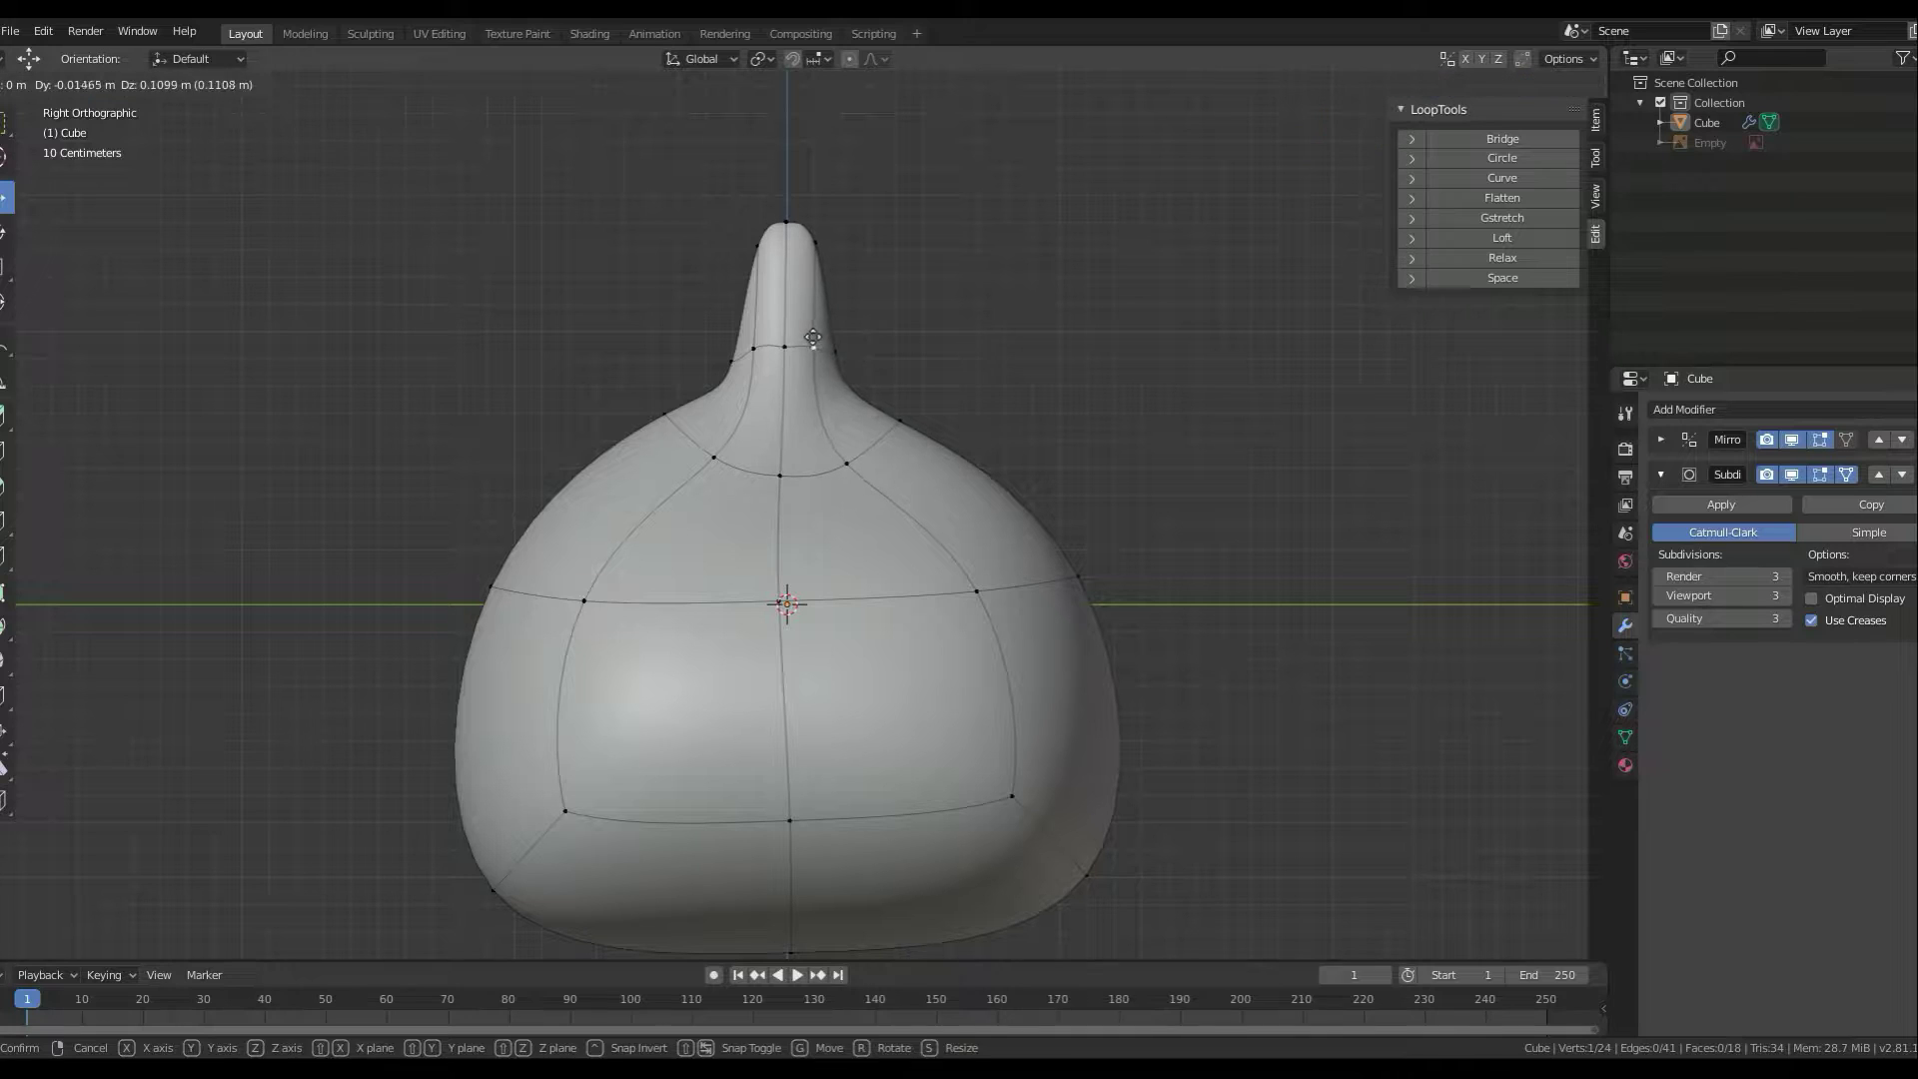
pyautogui.click(813, 337)
pyautogui.moveTo(813, 336)
pyautogui.mouseDown(button='middle')
pyautogui.moveTo(1147, 505)
pyautogui.moveTo(1099, 449)
pyautogui.mouseUp(button='middle')
pyautogui.press('KP_7')
# - Adjust vertices with the mirror's X axis briefly disabled, then re-enable X mirroring
pyautogui.click(1661, 440)
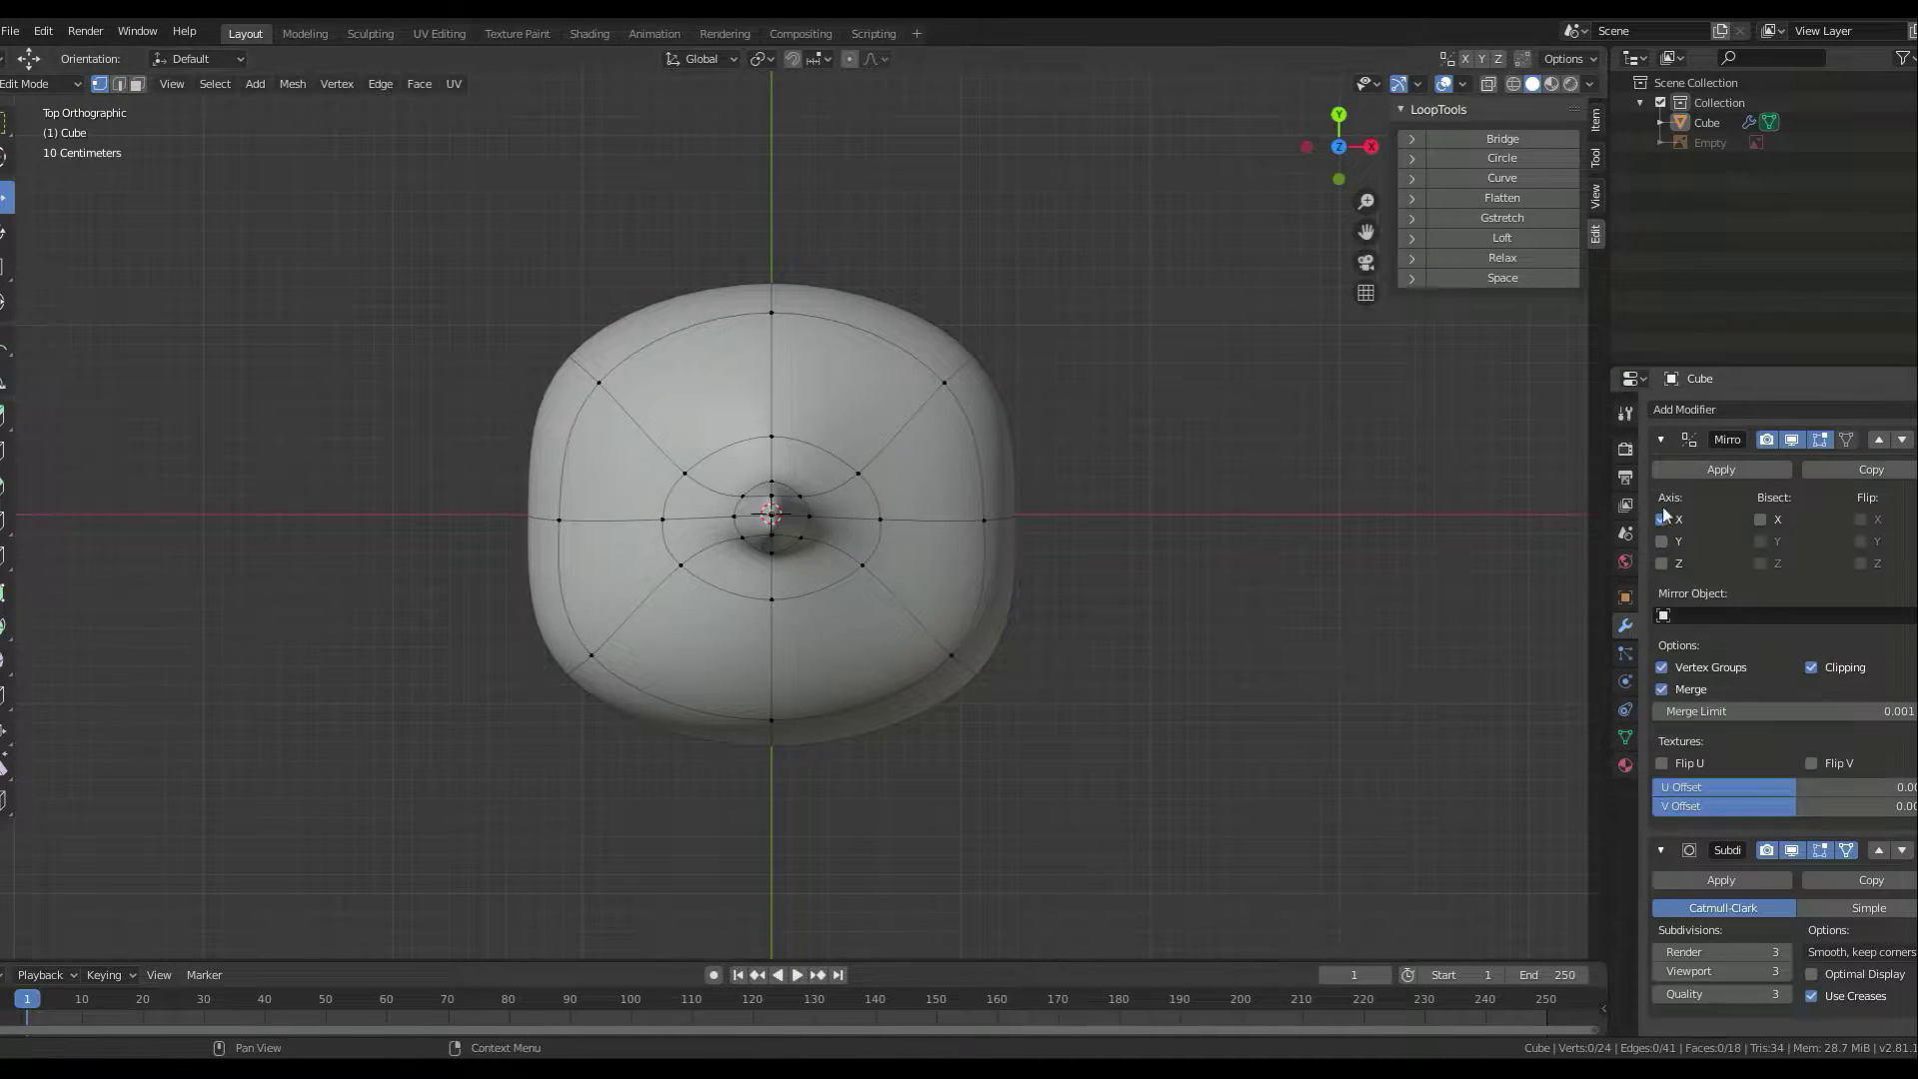
pyautogui.click(1662, 517)
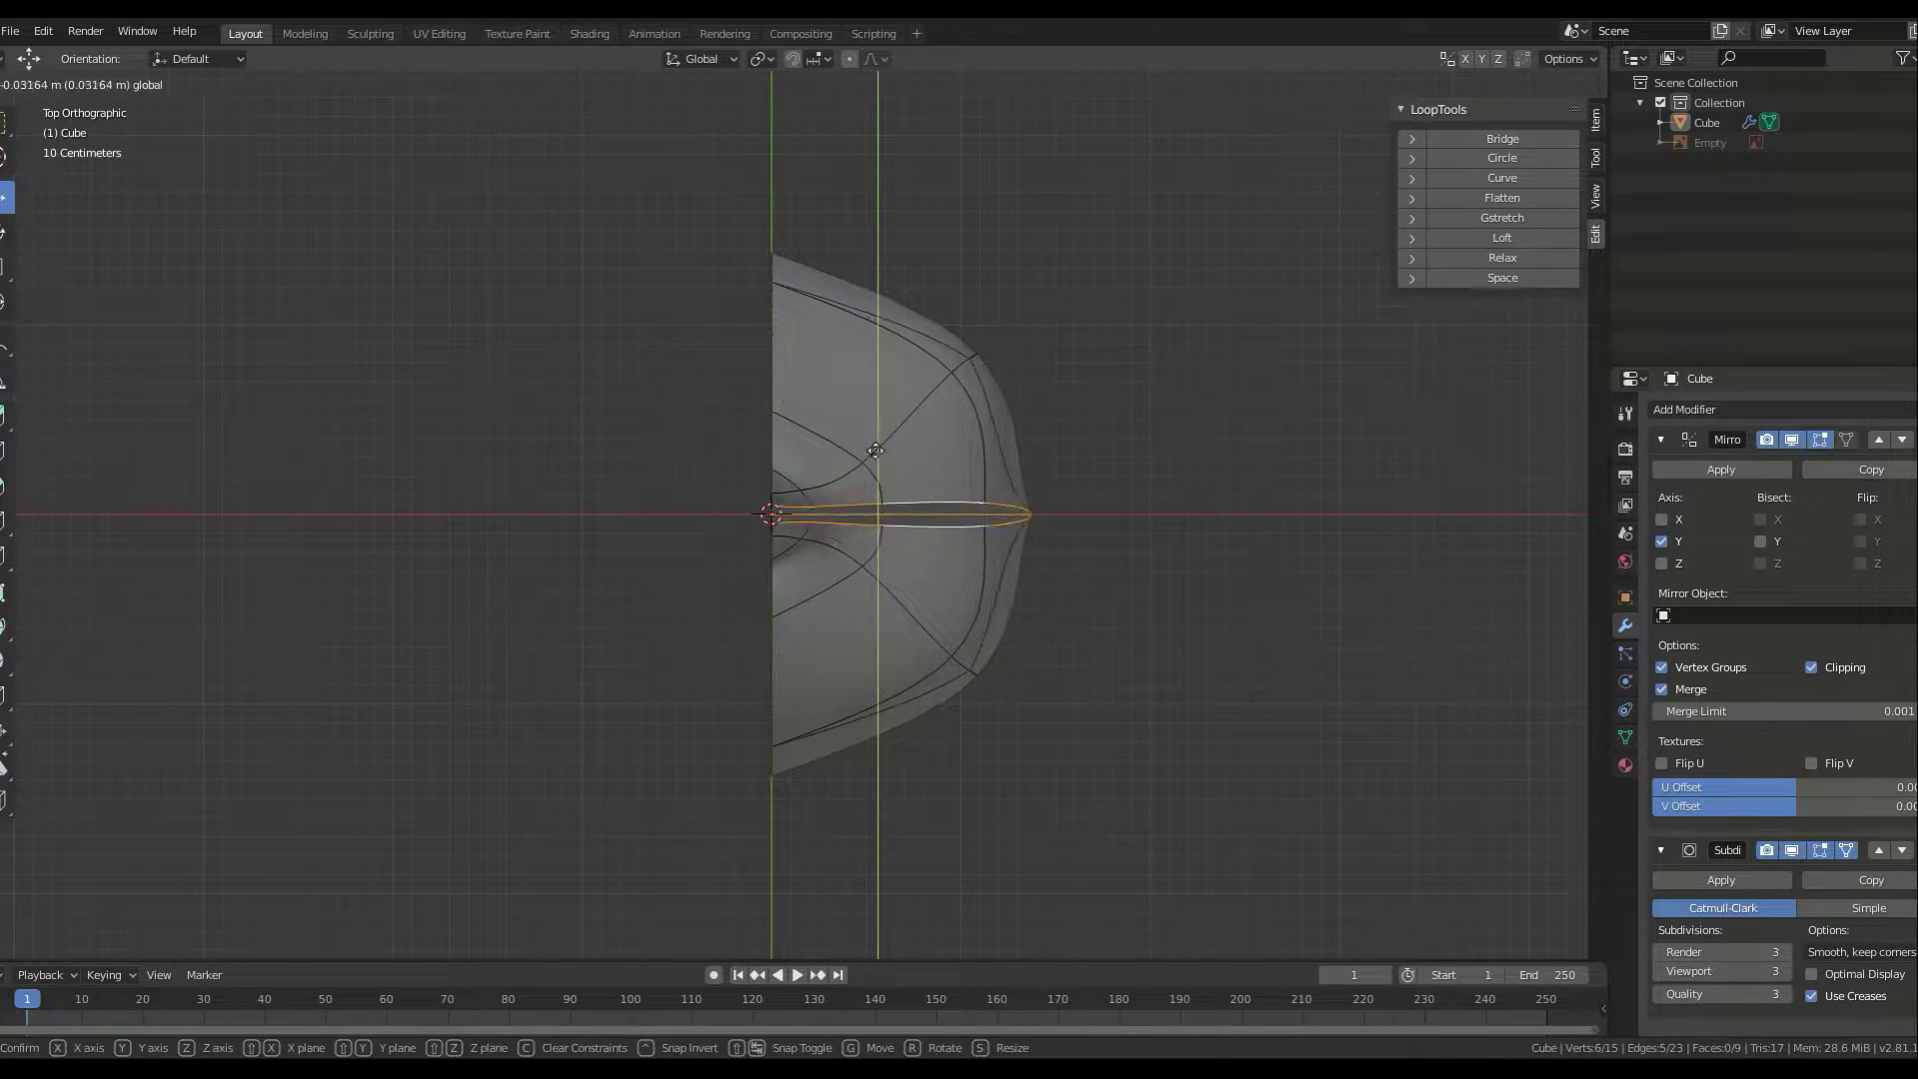
pyautogui.click(876, 450)
pyautogui.moveTo(875, 450); pyautogui.dragTo(965, 392, button='middle')
pyautogui.click(1086, 518)
pyautogui.moveTo(1087, 517); pyautogui.dragTo(1305, 423, button='middle')
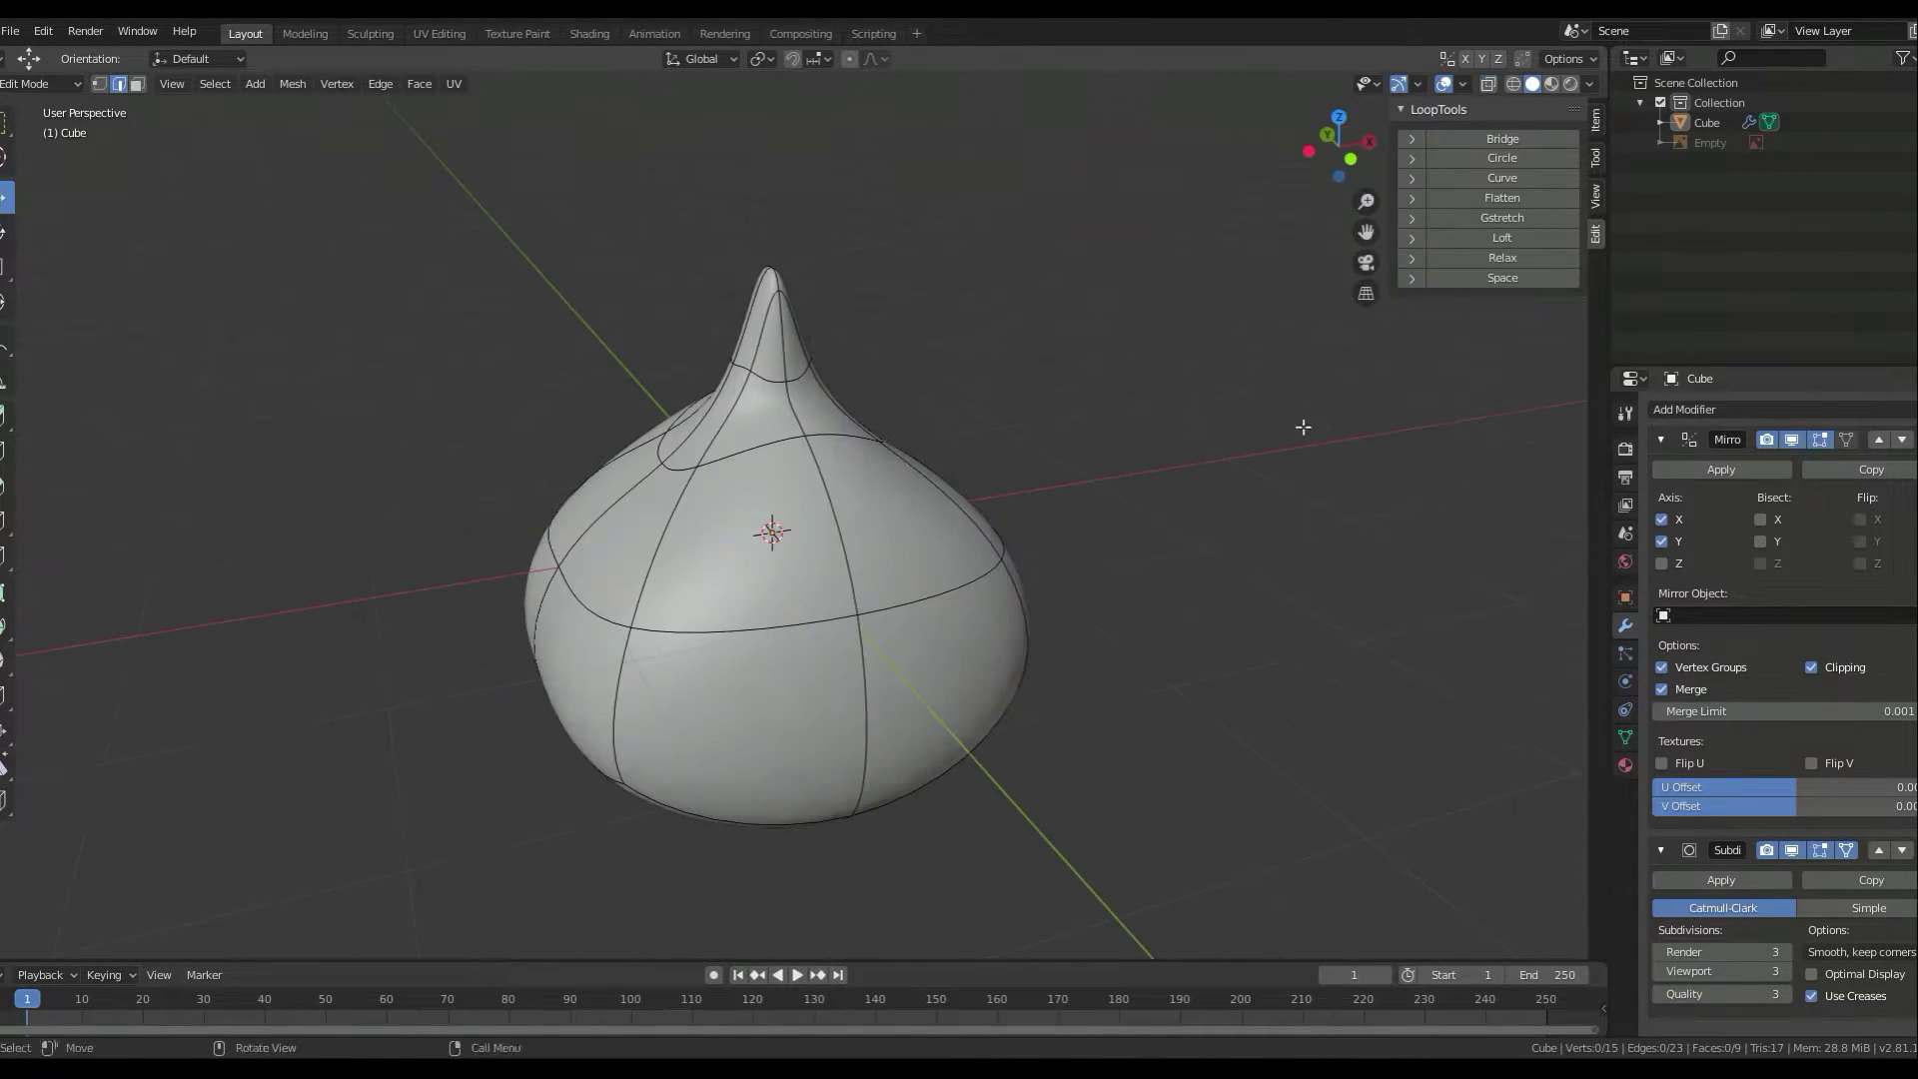
# - Round the edge loop around the tip into an even circle
pyautogui.click(1661, 518)
pyautogui.moveTo(1099, 559)
pyautogui.mouseDown(button='middle')
pyautogui.moveTo(1052, 627)
pyautogui.moveTo(1109, 651)
pyautogui.moveTo(1067, 561)
pyautogui.mouseUp(button='middle')
pyautogui.keyDown('alt'); pyautogui.click(890, 540); pyautogui.keyUp('alt')
pyautogui.moveTo(890, 541)
pyautogui.mouseDown(button='middle')
pyautogui.moveTo(1037, 372)
pyautogui.moveTo(1107, 453)
pyautogui.mouseUp(button='middle')
pyautogui.click(1488, 158)
pyautogui.moveTo(1149, 280)
pyautogui.mouseDown(button='middle')
pyautogui.moveTo(784, 390)
pyautogui.moveTo(783, 360)
pyautogui.moveTo(934, 710)
pyautogui.mouseUp(button='middle')
pyautogui.hotkey('alt', 'a')
# - Slide a vertex near the tip along its edge to tidy the tip's base
pyautogui.press('KP_7')
pyautogui.scroll(5, 689, 599)
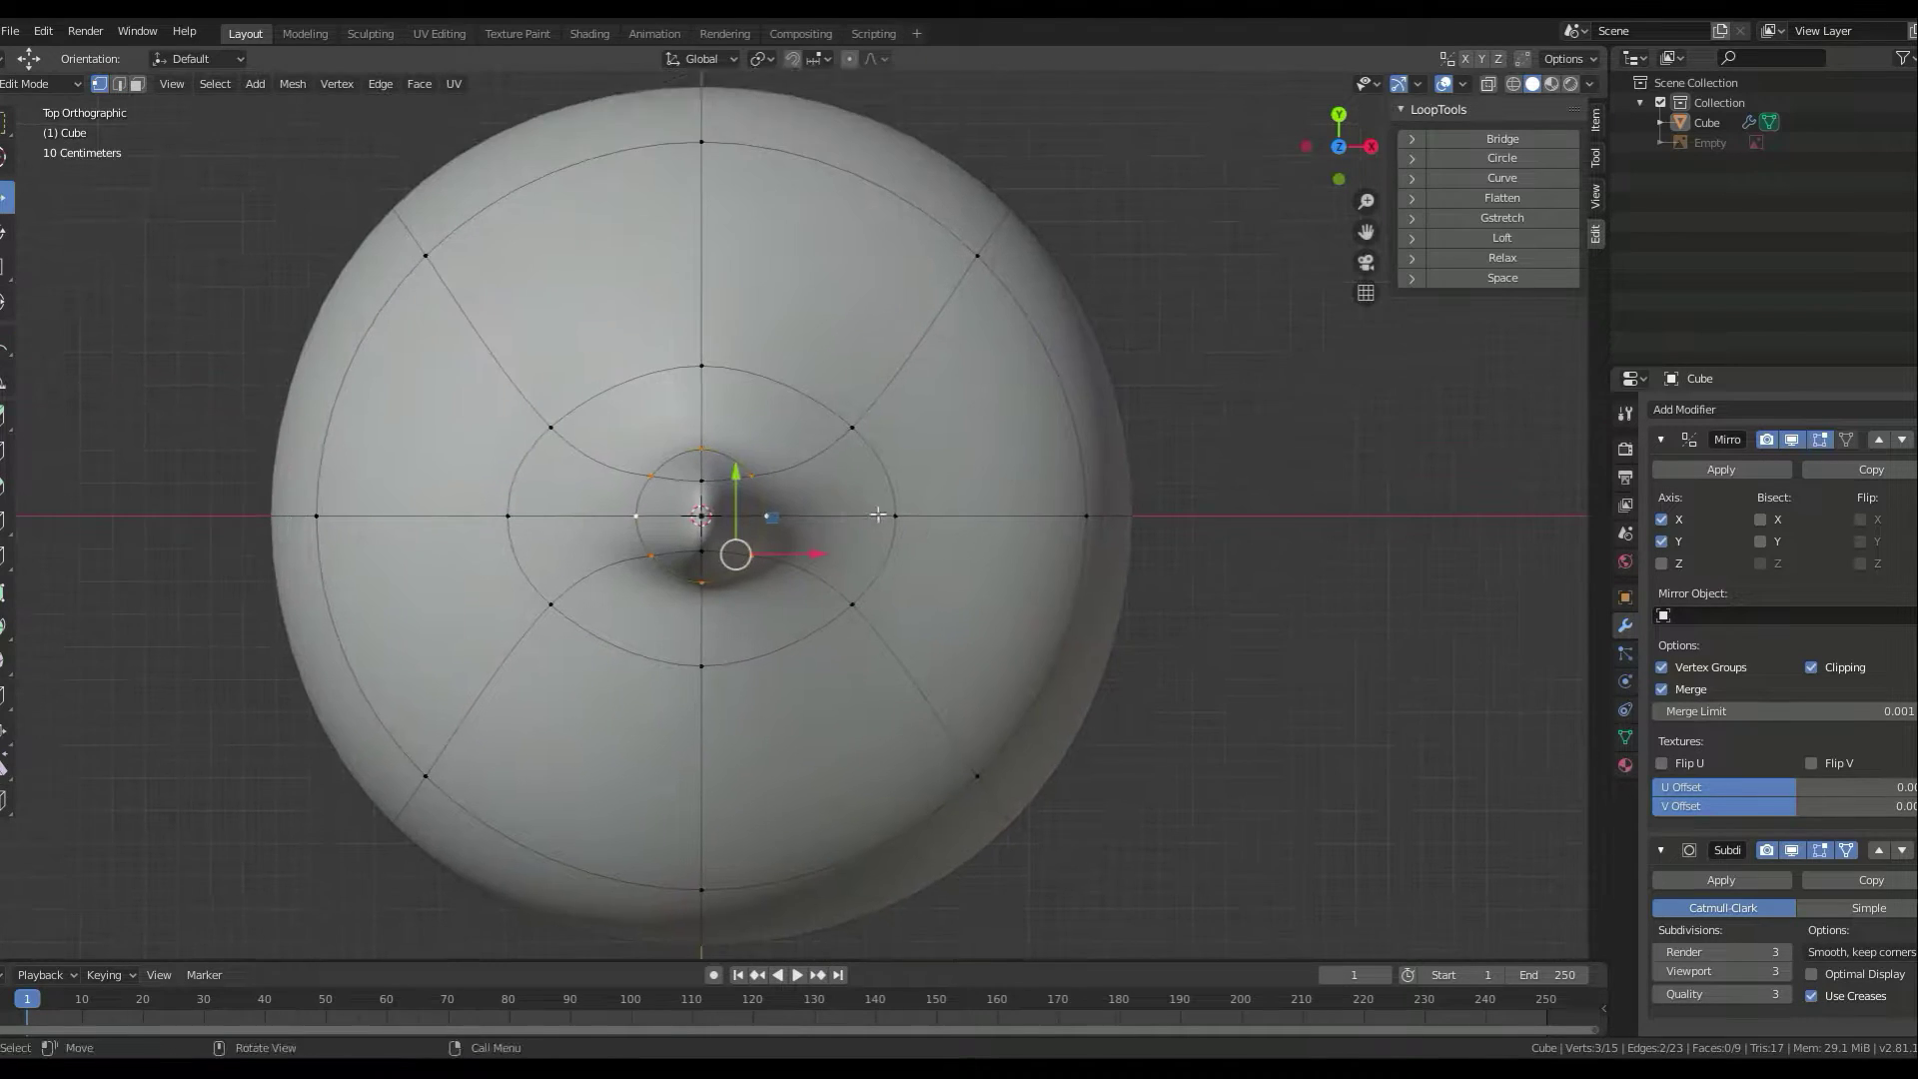
pyautogui.click(684, 702)
pyautogui.press('g')
pyautogui.press('g')
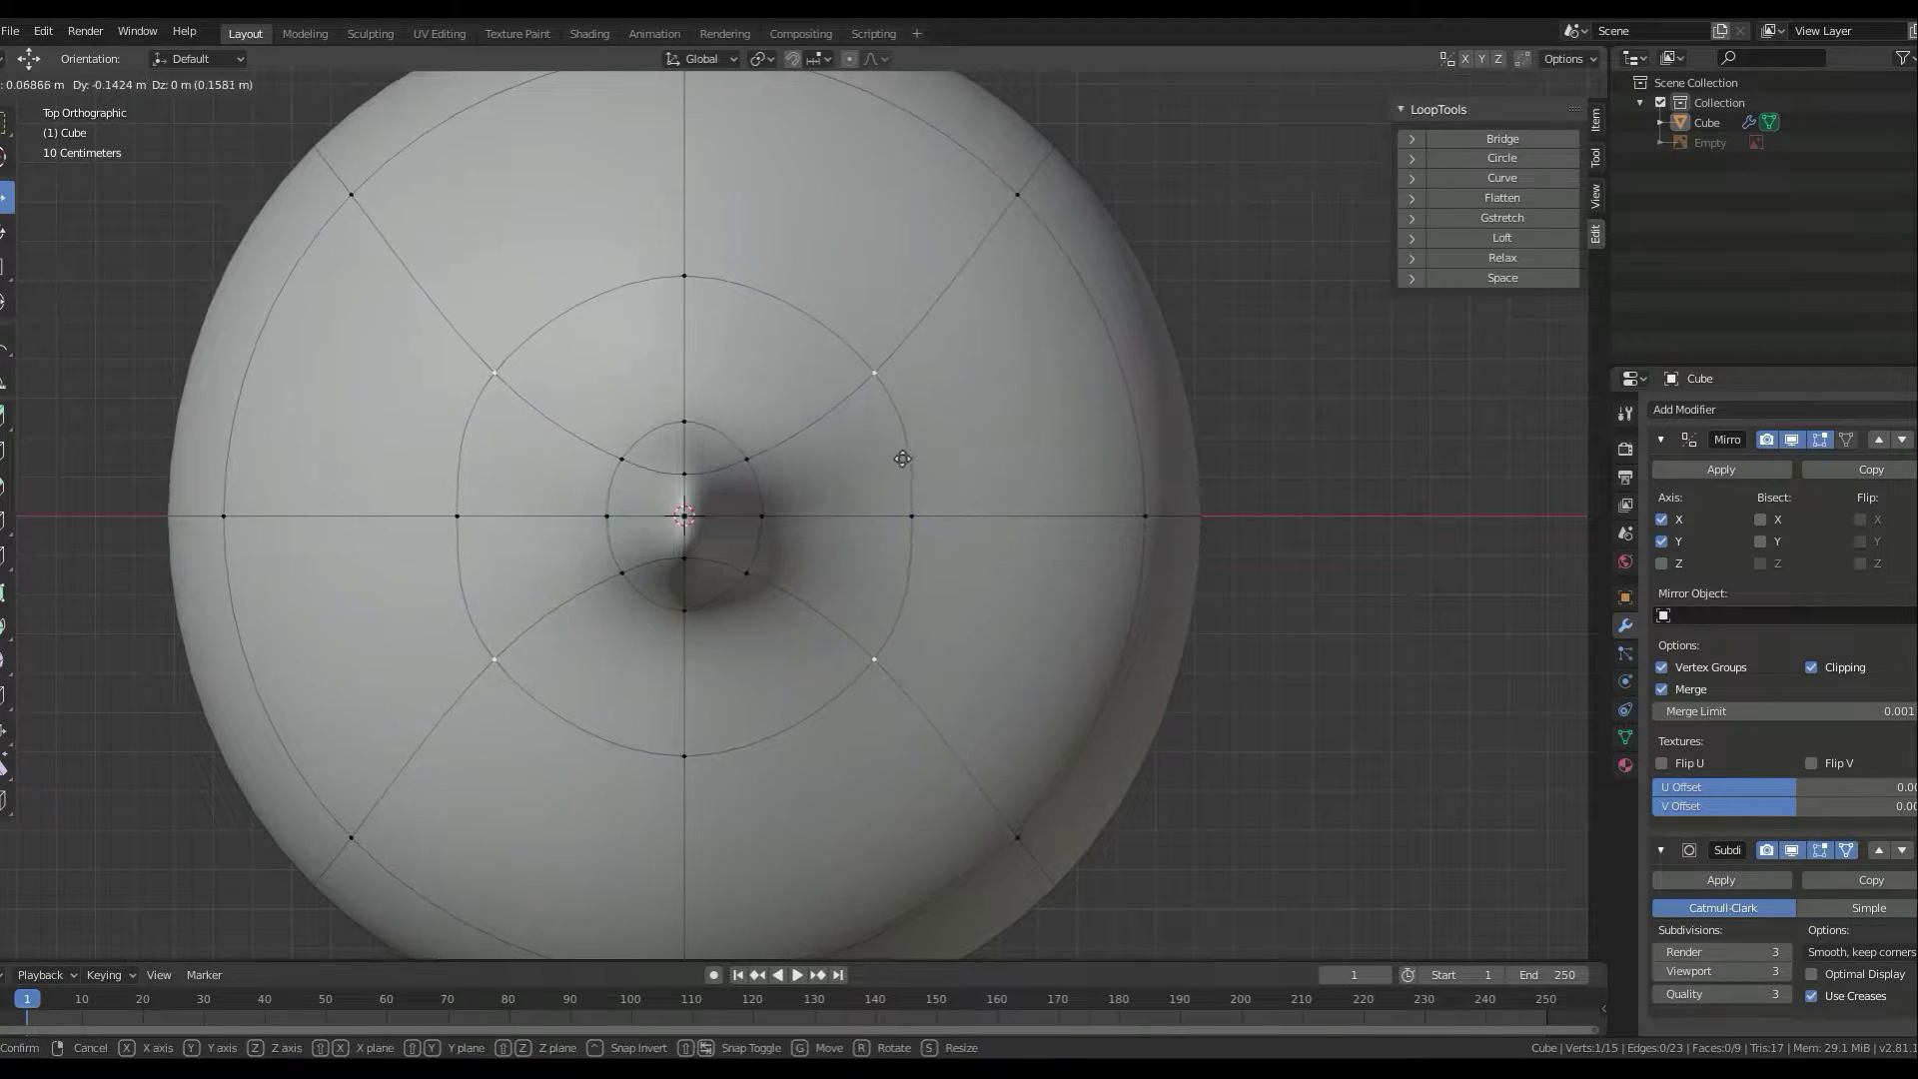
pyautogui.click(902, 458)
pyautogui.scroll(-3, 778, 199)
pyautogui.click(778, 199)
pyautogui.hotkey('alt', 'a')
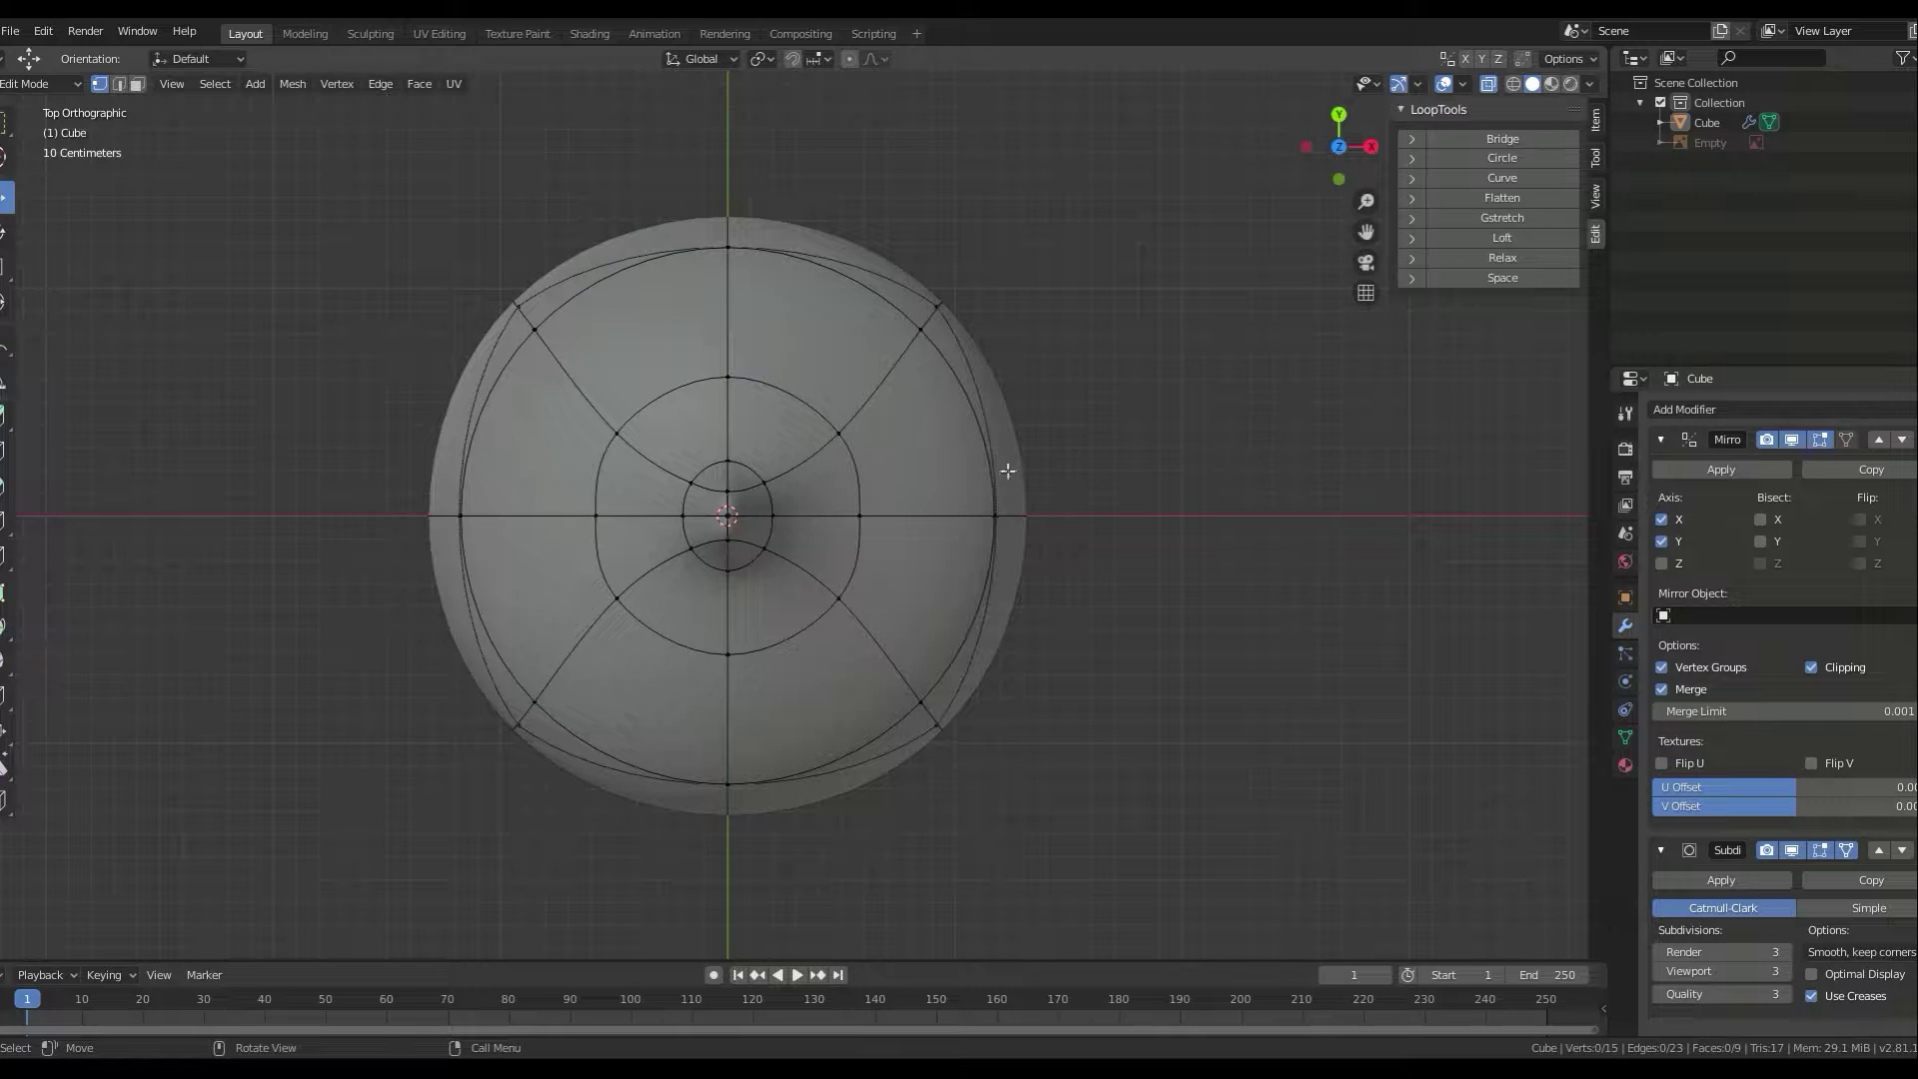
# - Leave Edit Mode and view the slime body in Material Preview shading
pyautogui.hotkey('alt', 'a')
pyautogui.scroll(-3, 1208, 561)
pyautogui.moveTo(1208, 561); pyautogui.dragTo(1241, 728, button='middle')
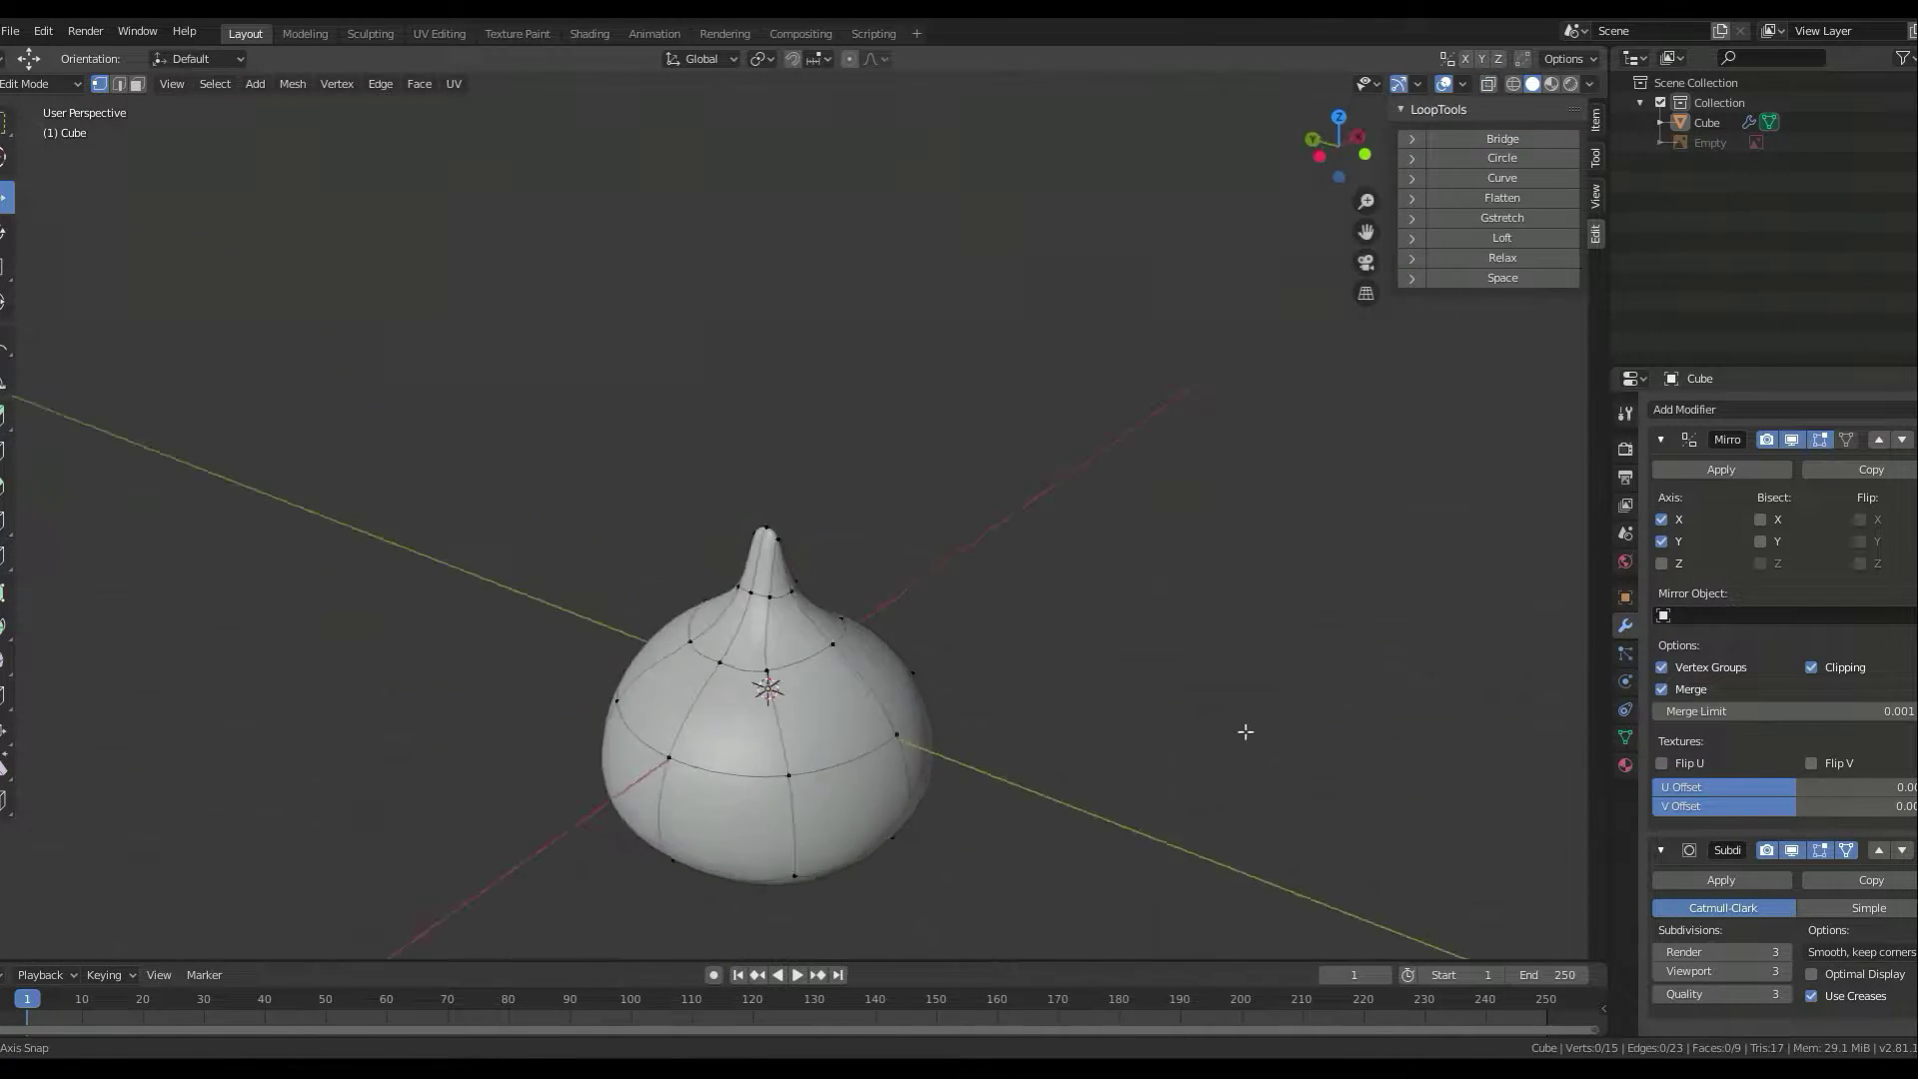
pyautogui.press('z')
pyautogui.click(983, 659)
pyautogui.press('Tab')
pyautogui.moveTo(979, 658); pyautogui.dragTo(1061, 634, button='middle')
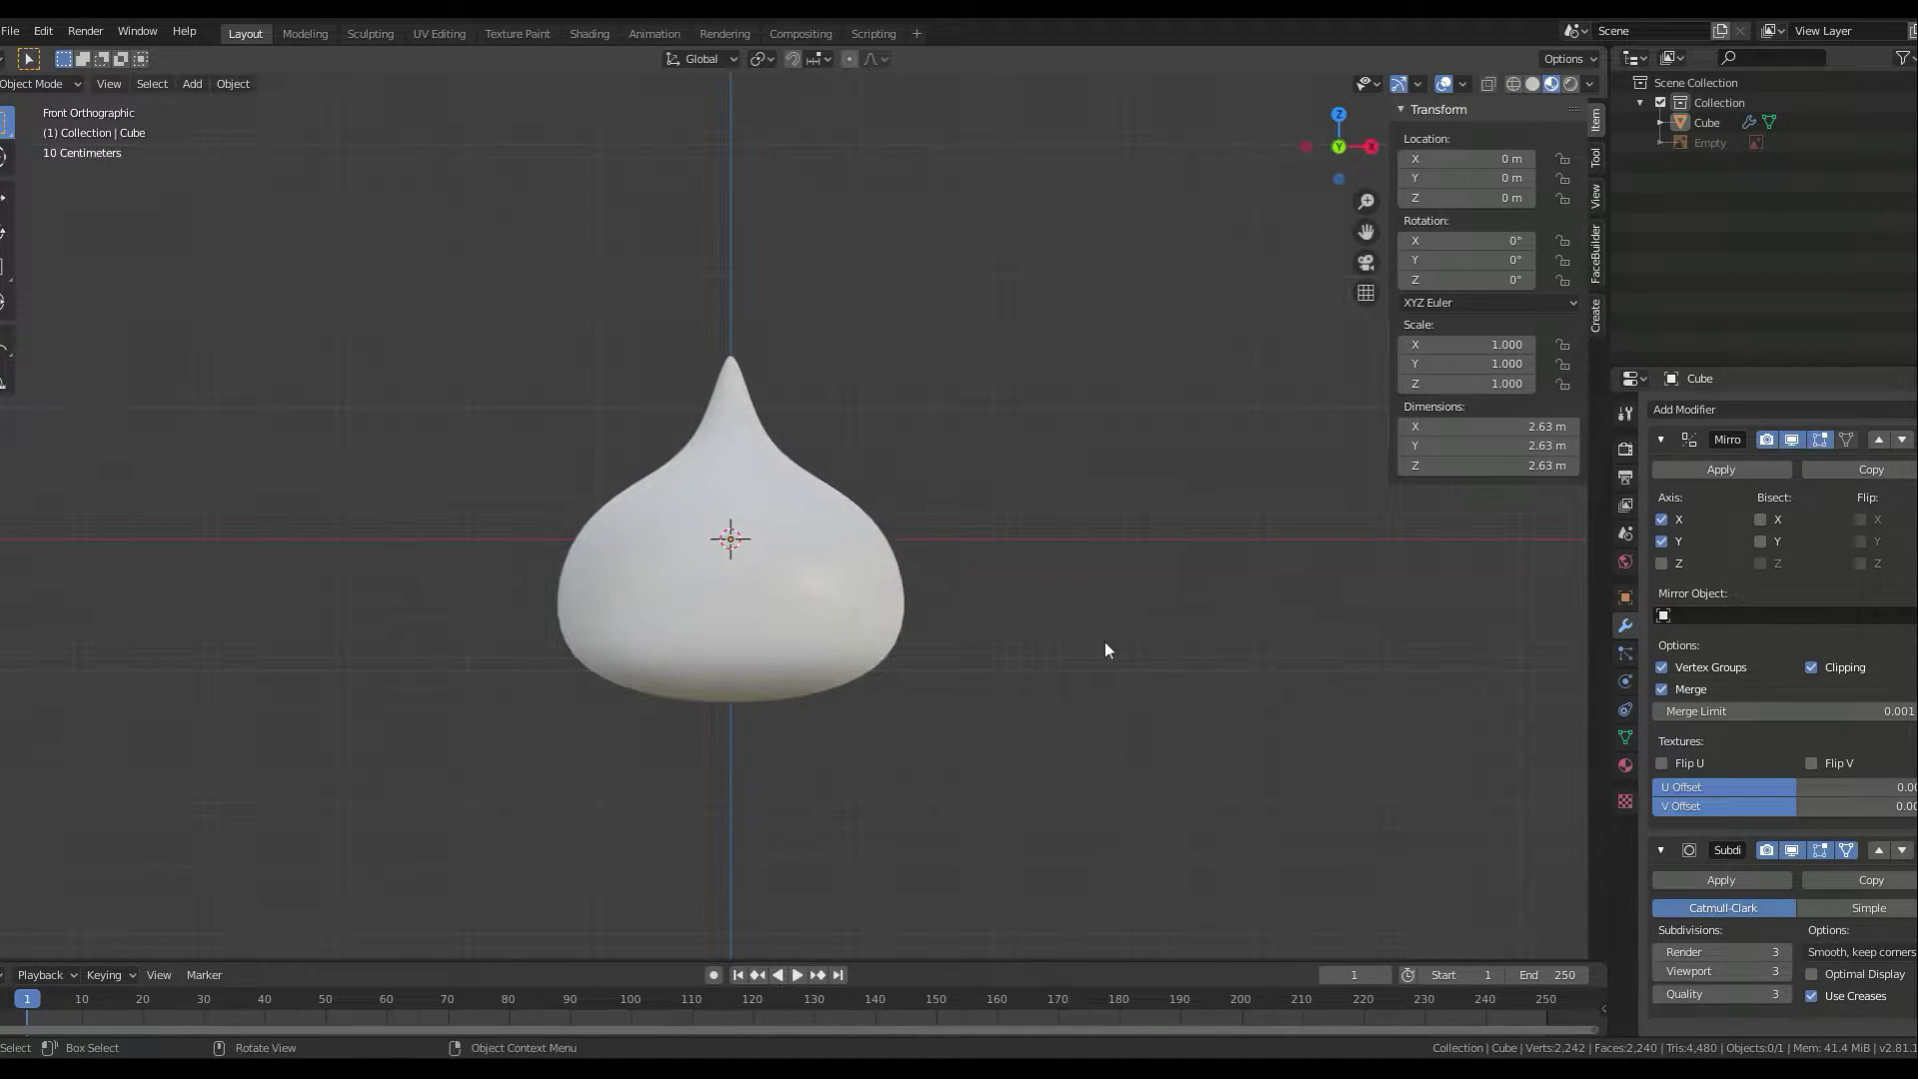
# - Select the bottom face and flatten the base, checking it from side and front
pyautogui.press('Tab')
pyautogui.click(801, 657)
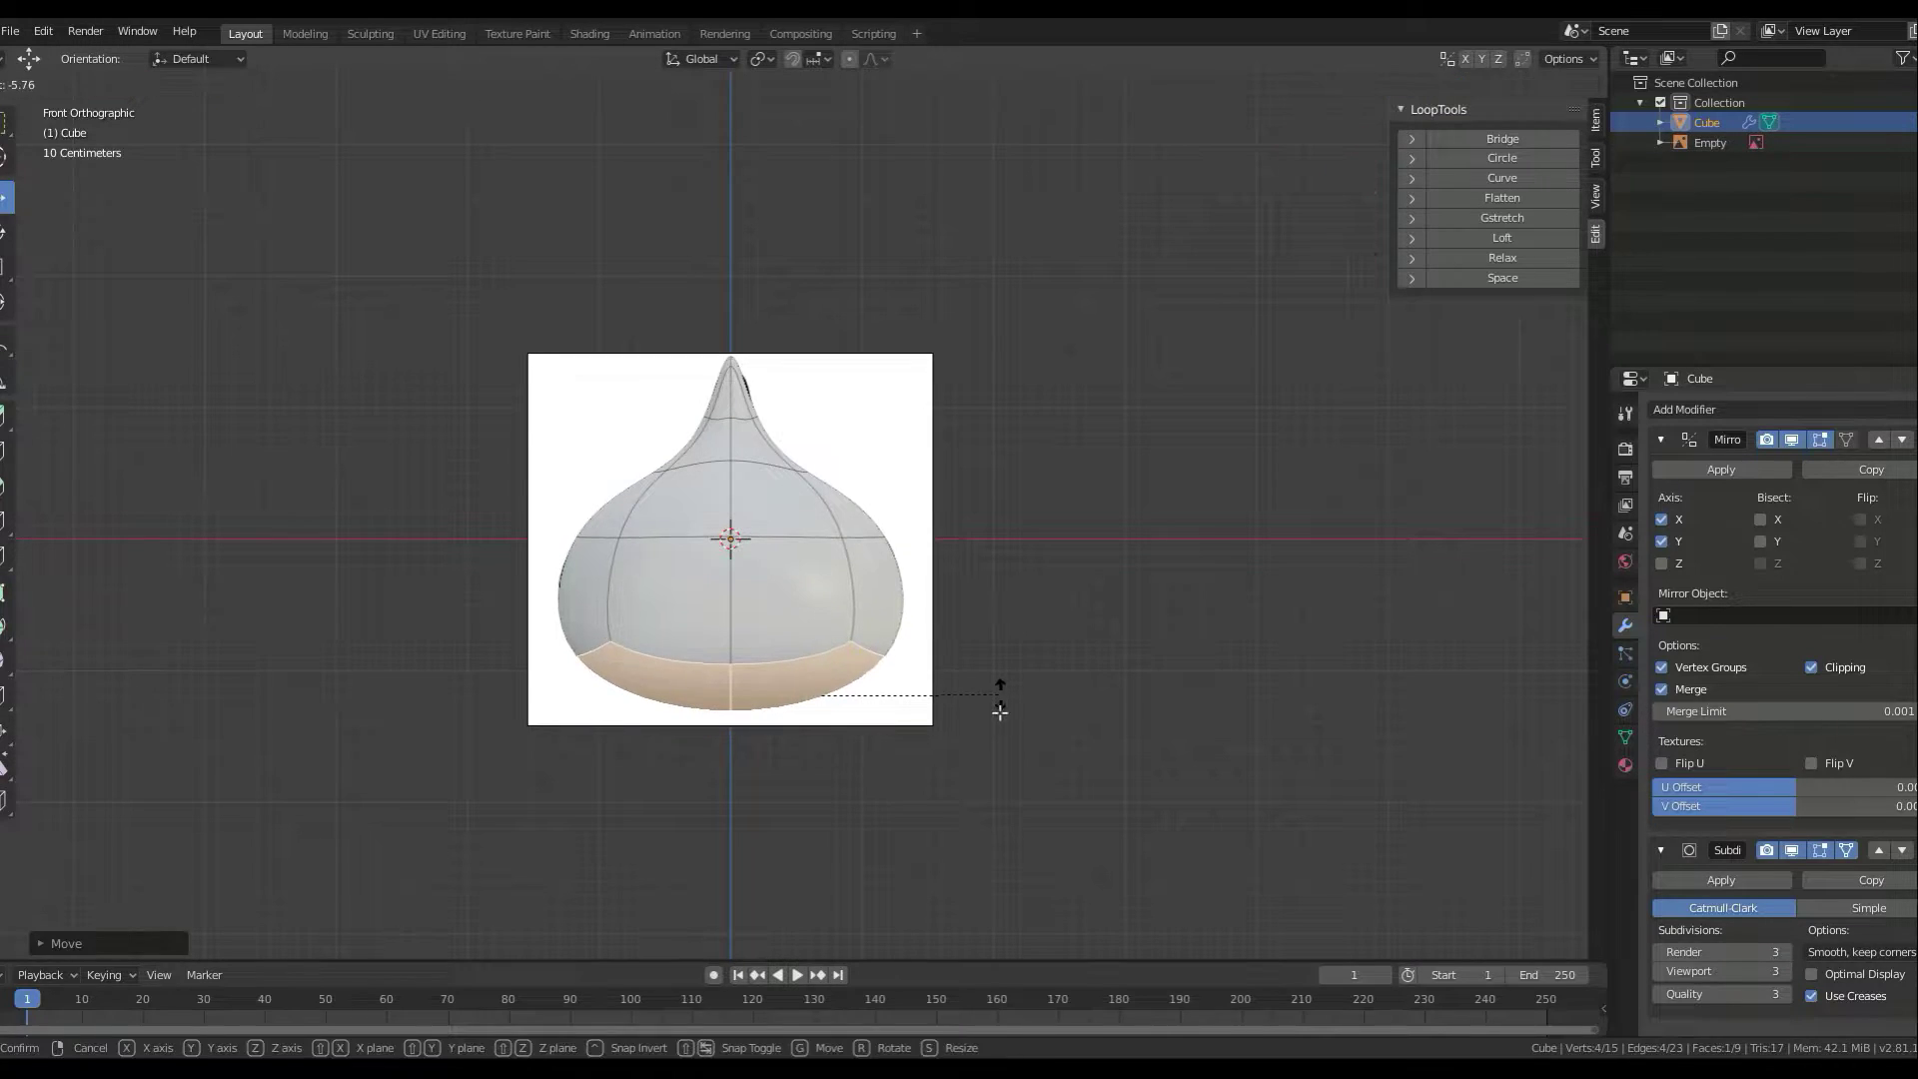
pyautogui.press('Tab')
pyautogui.hotkey('alt', 'a')
pyautogui.moveTo(869, 647); pyautogui.dragTo(849, 653, button='middle')
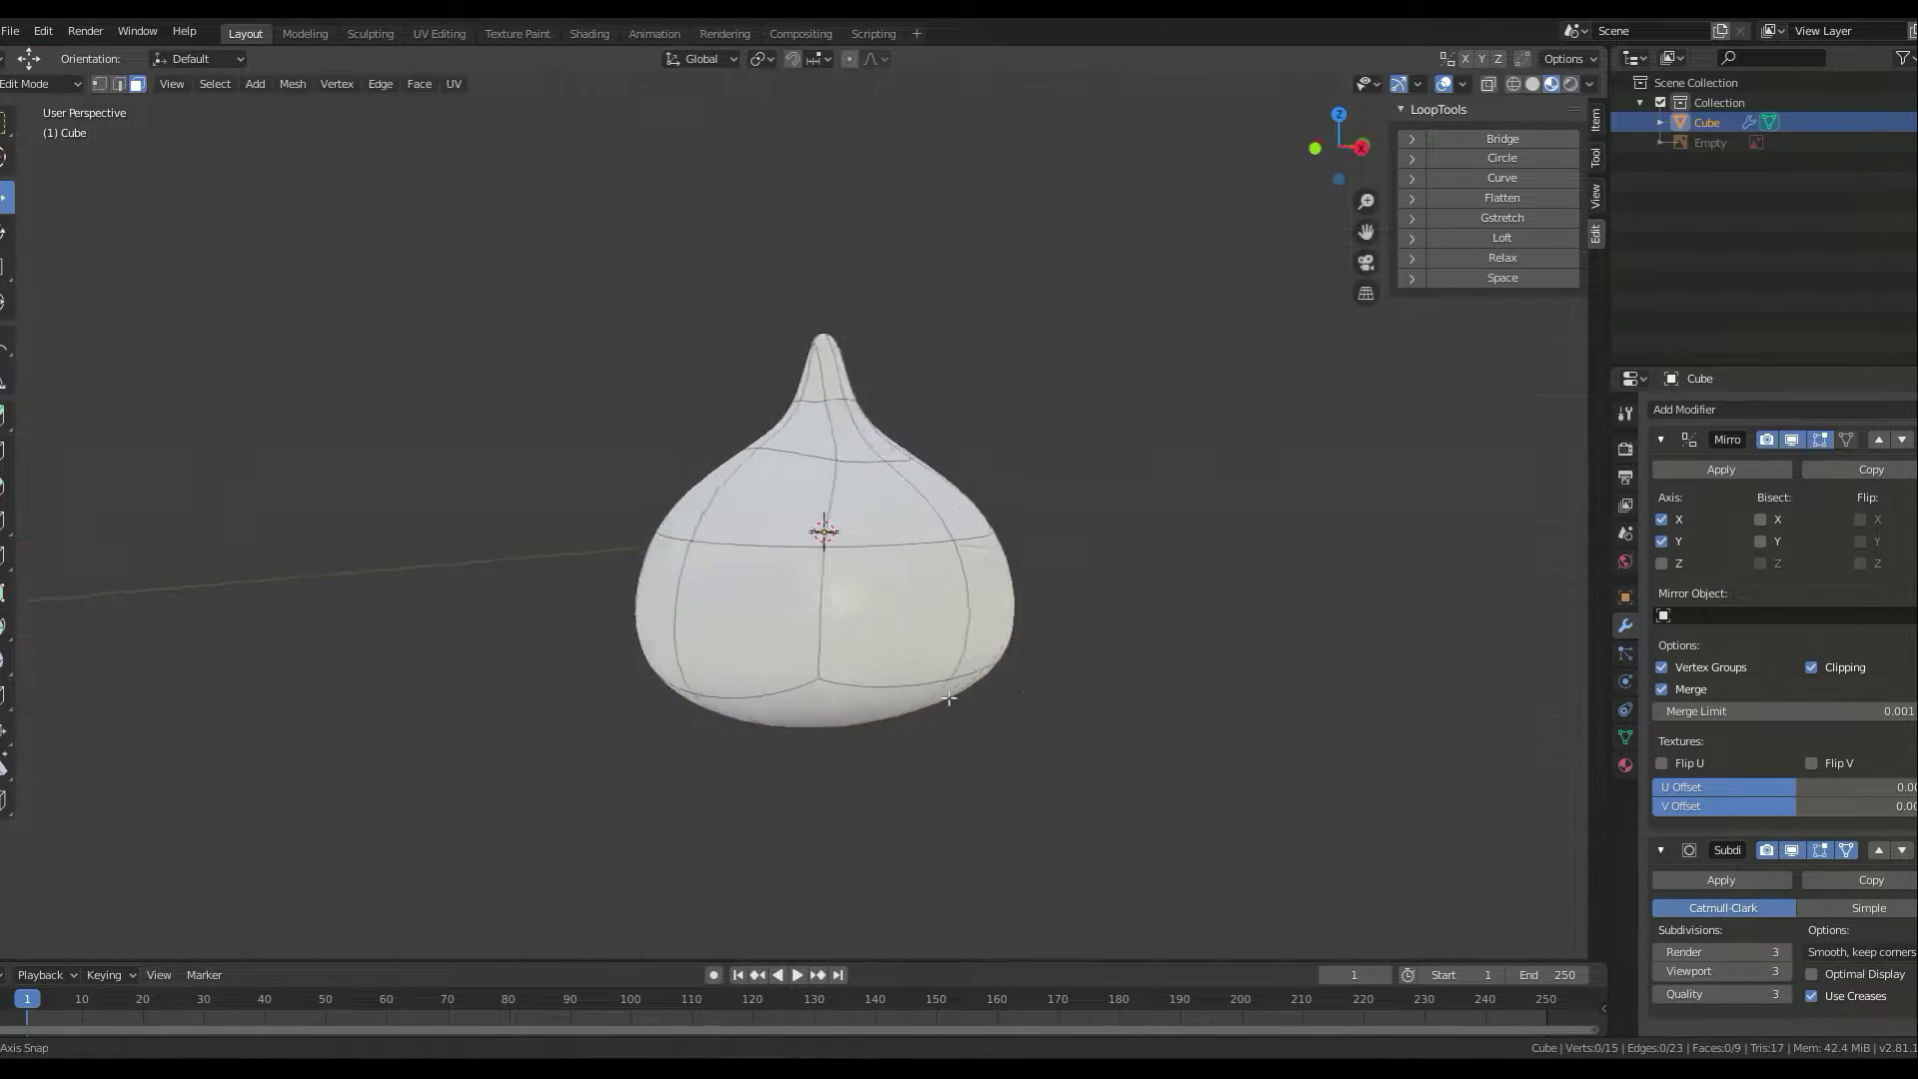
pyautogui.press('KP_3')
pyautogui.moveTo(1065, 553); pyautogui.dragTo(1181, 501, button='middle')
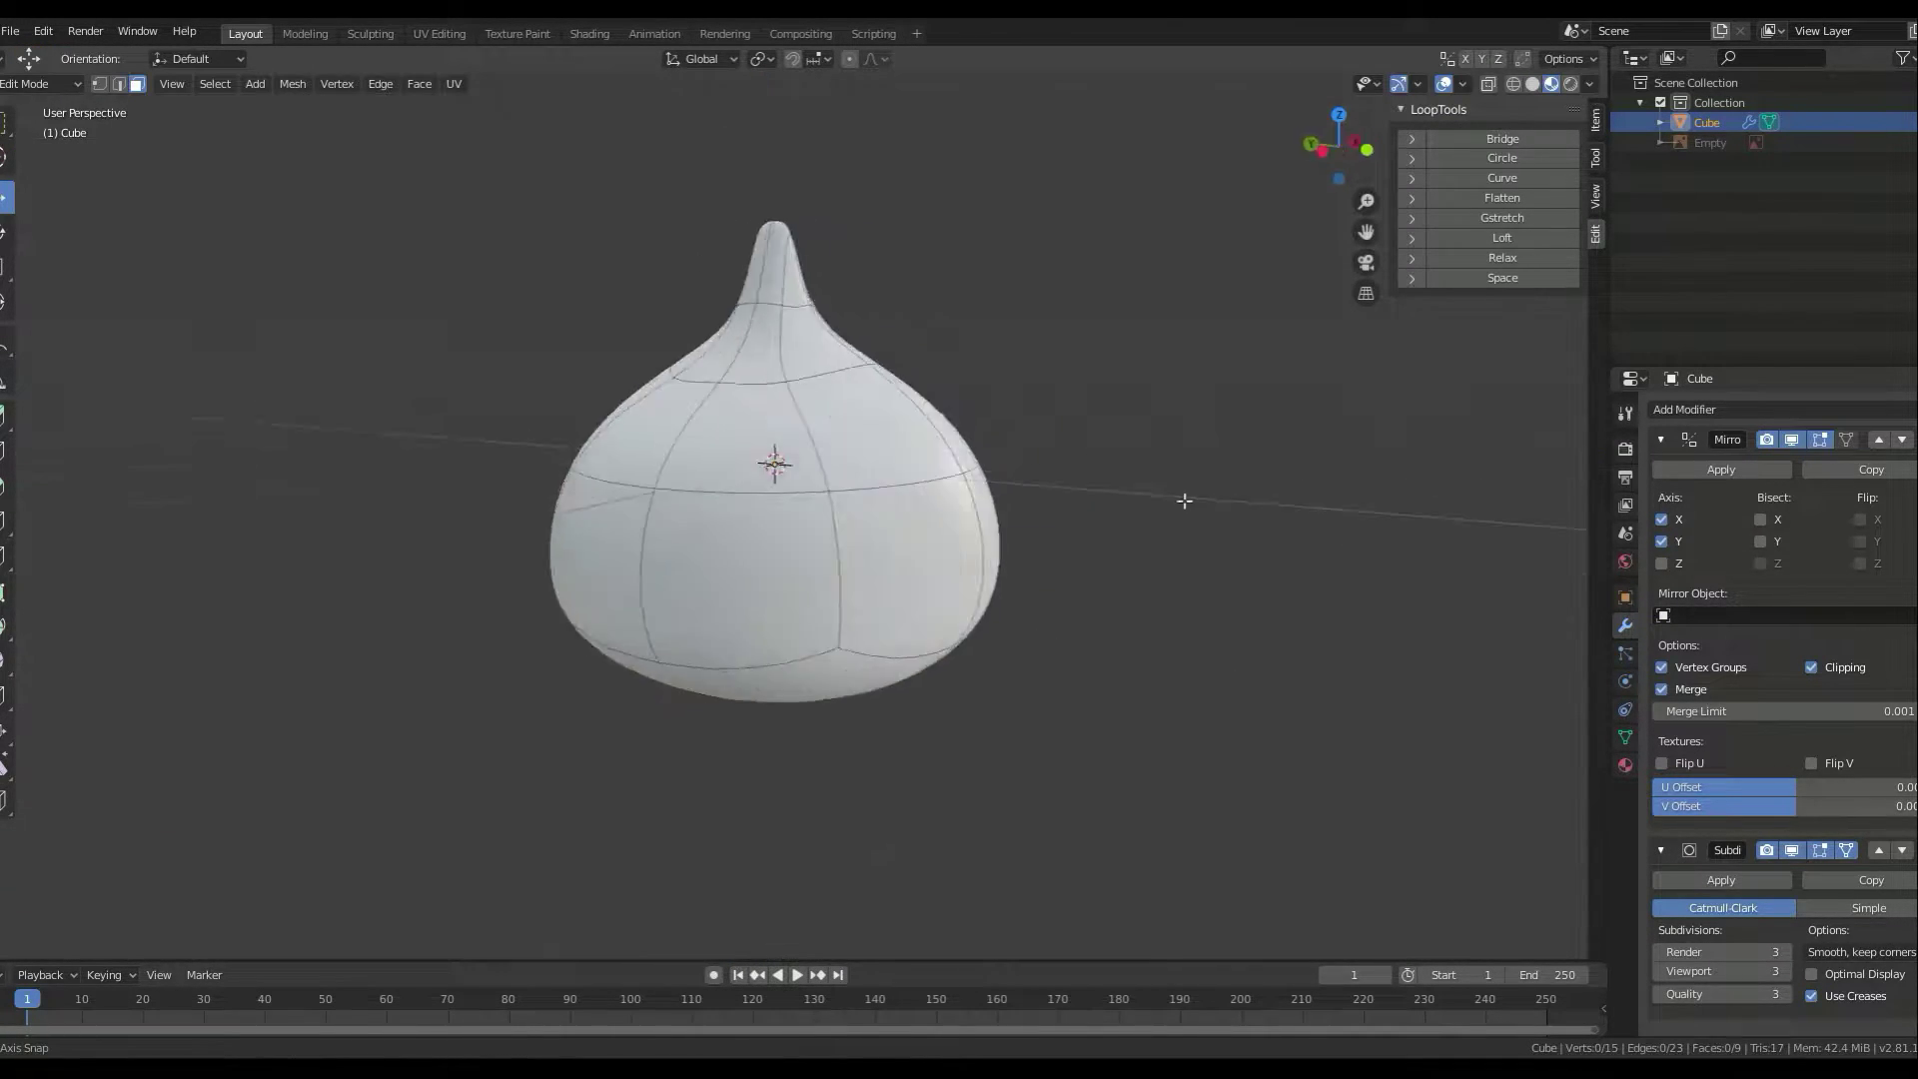
pyautogui.press('KP_1')
# - Turn on X-ray and line the front view up with the reference drawing
pyautogui.press('z')
pyautogui.click(1285, 296)
pyautogui.click(1488, 83)
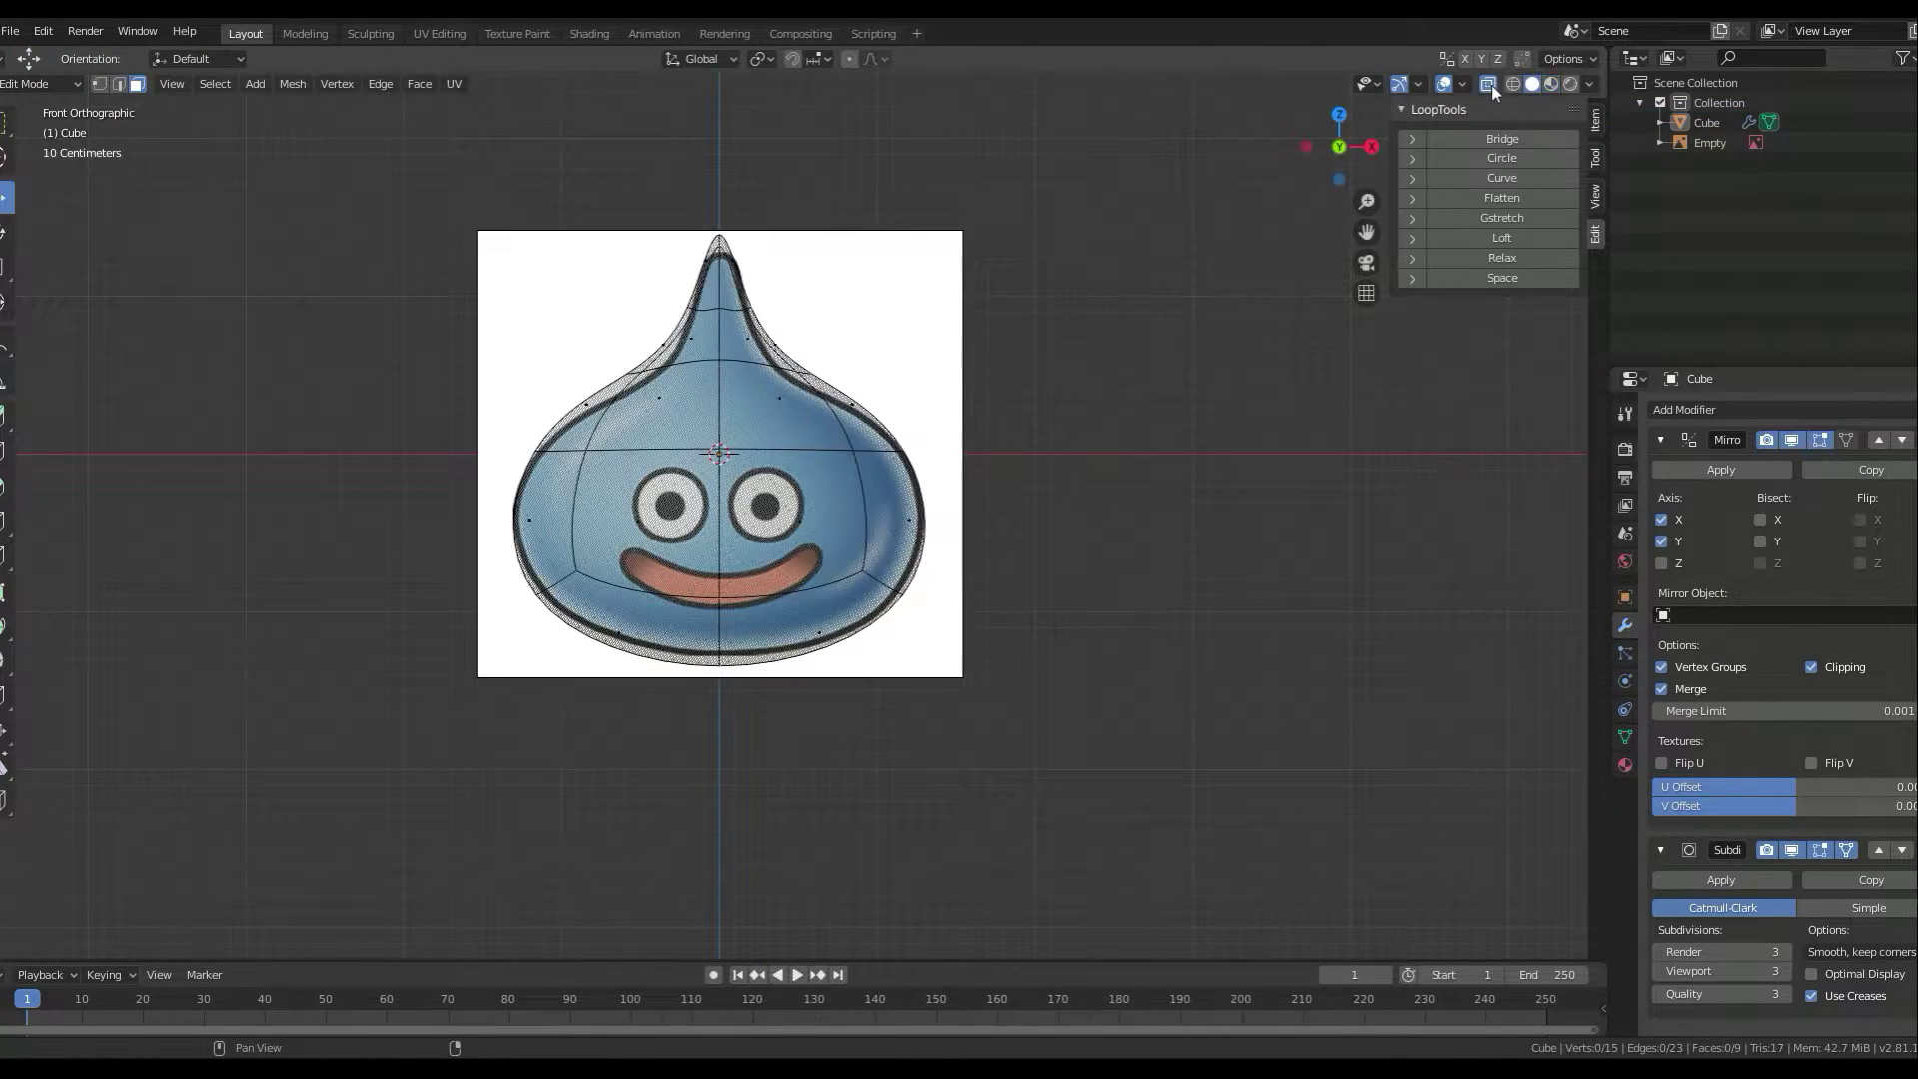
pyautogui.moveTo(1486, 92); pyautogui.dragTo(912, 386, button='middle')
pyautogui.press('KP_1')
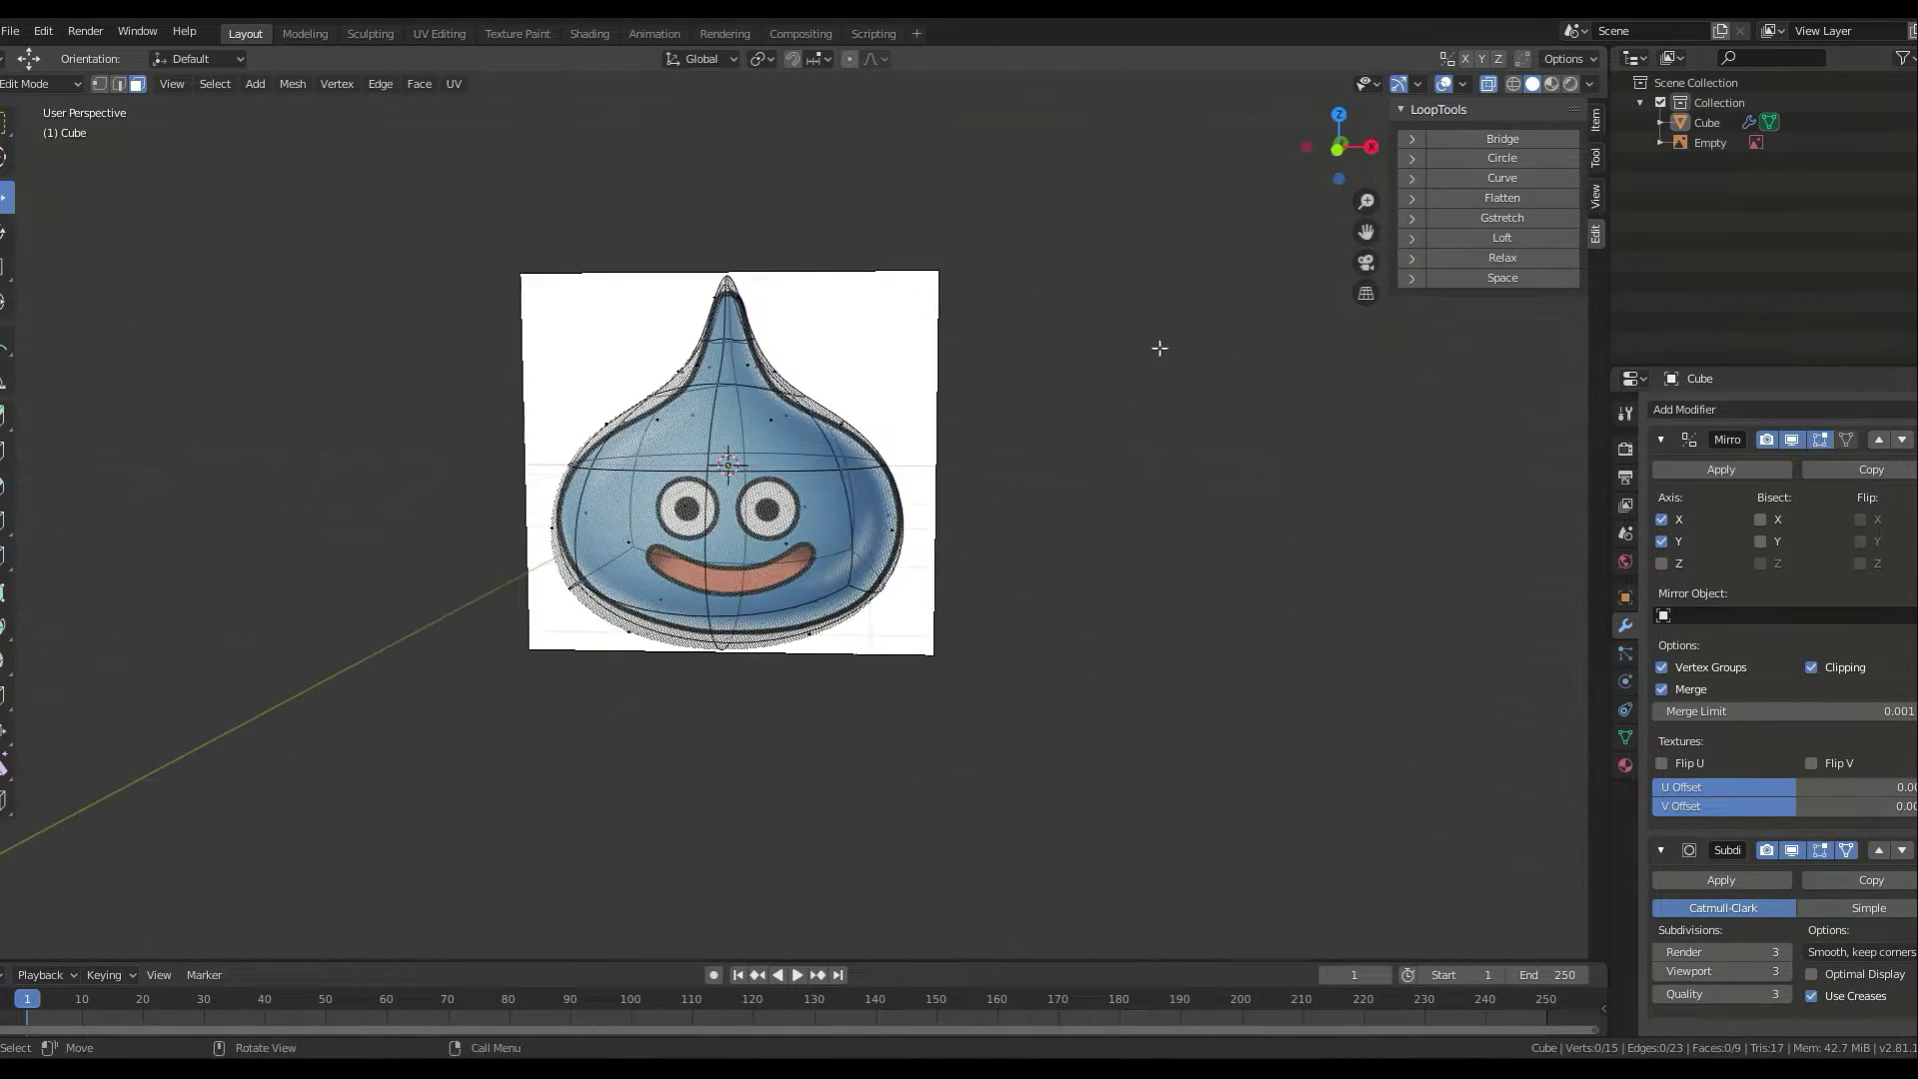
pyautogui.scroll(3, 1157, 343)
pyautogui.scroll(3, 899, 299)
# - Spread the tip faces along X to match the reference outline
pyautogui.click(732, 260)
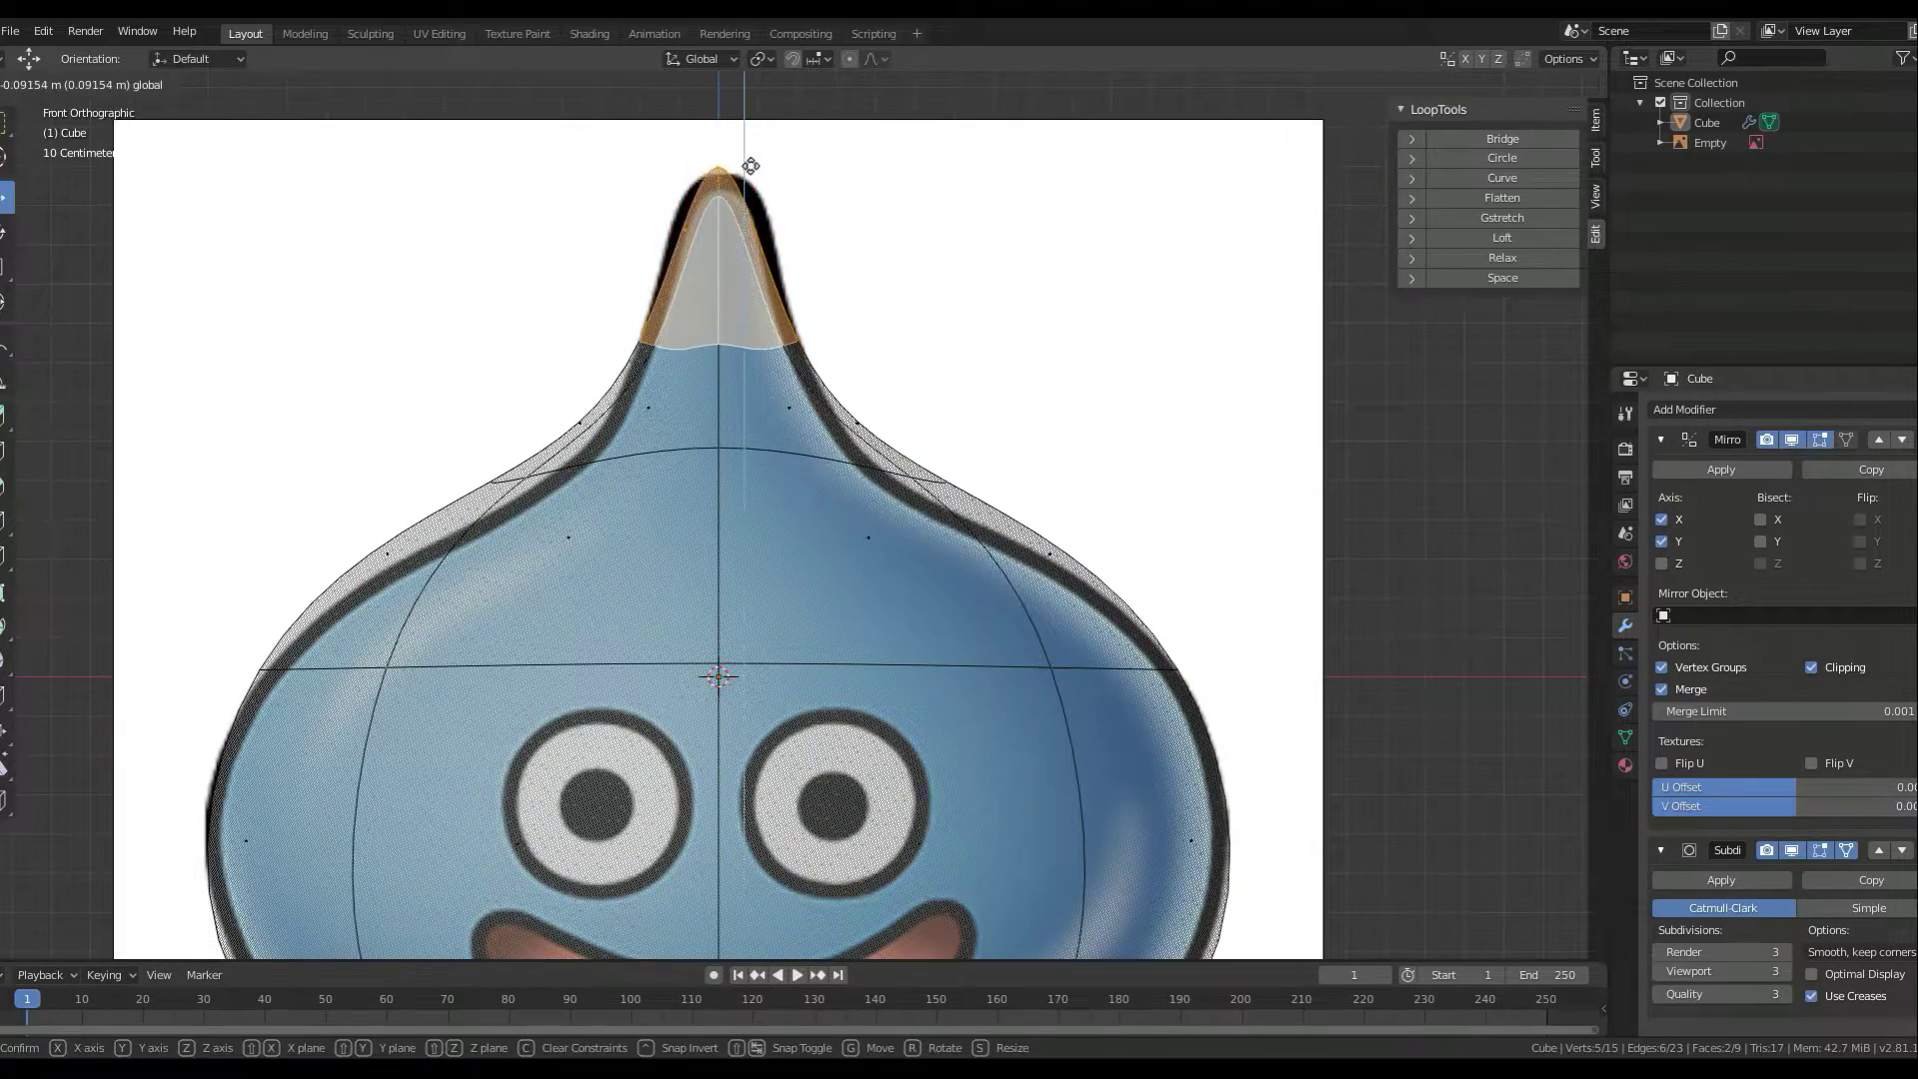
pyautogui.press('x')
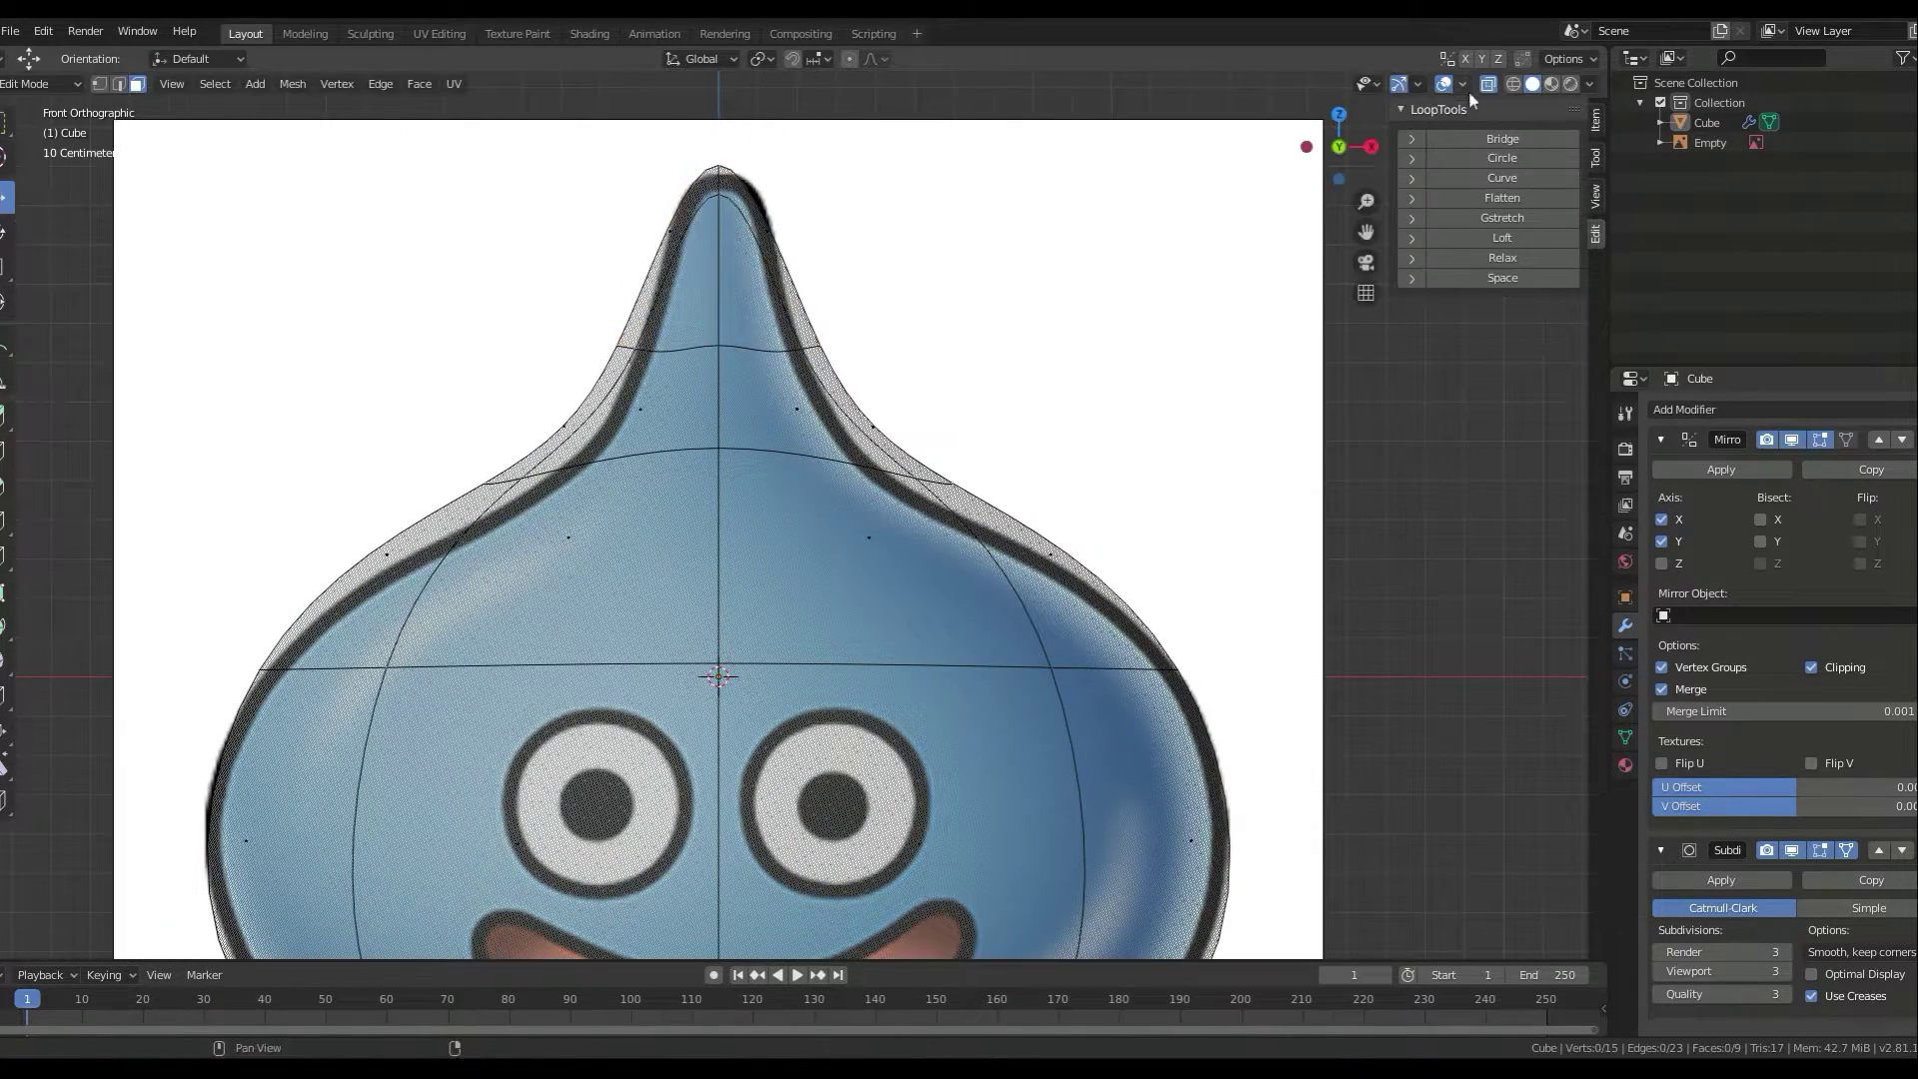
pyautogui.hotkey('alt', 'z')
pyautogui.press('2')
pyautogui.moveTo(1470, 100); pyautogui.dragTo(689, 254, button='middle')
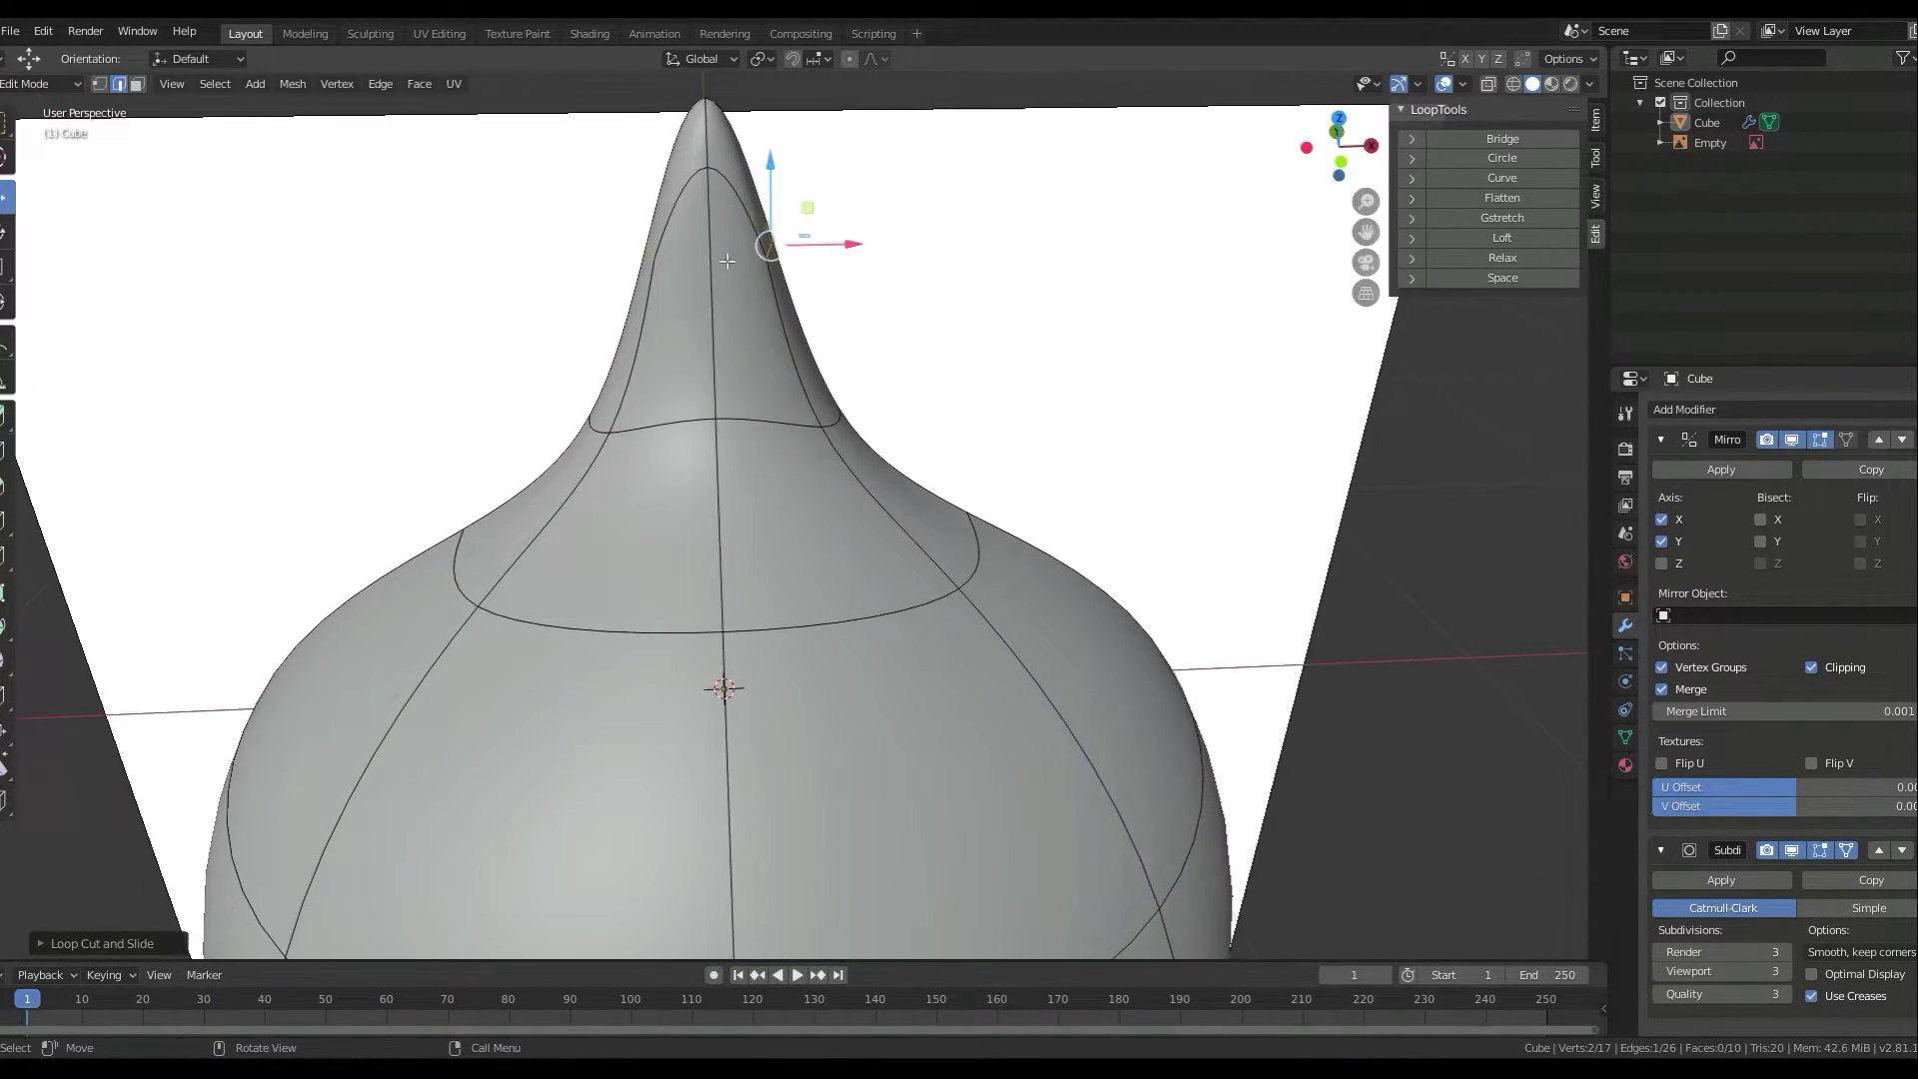
# - Subdivide the tip edges to add an extra loop at the slime's tip
pyautogui.rightClick(688, 254)
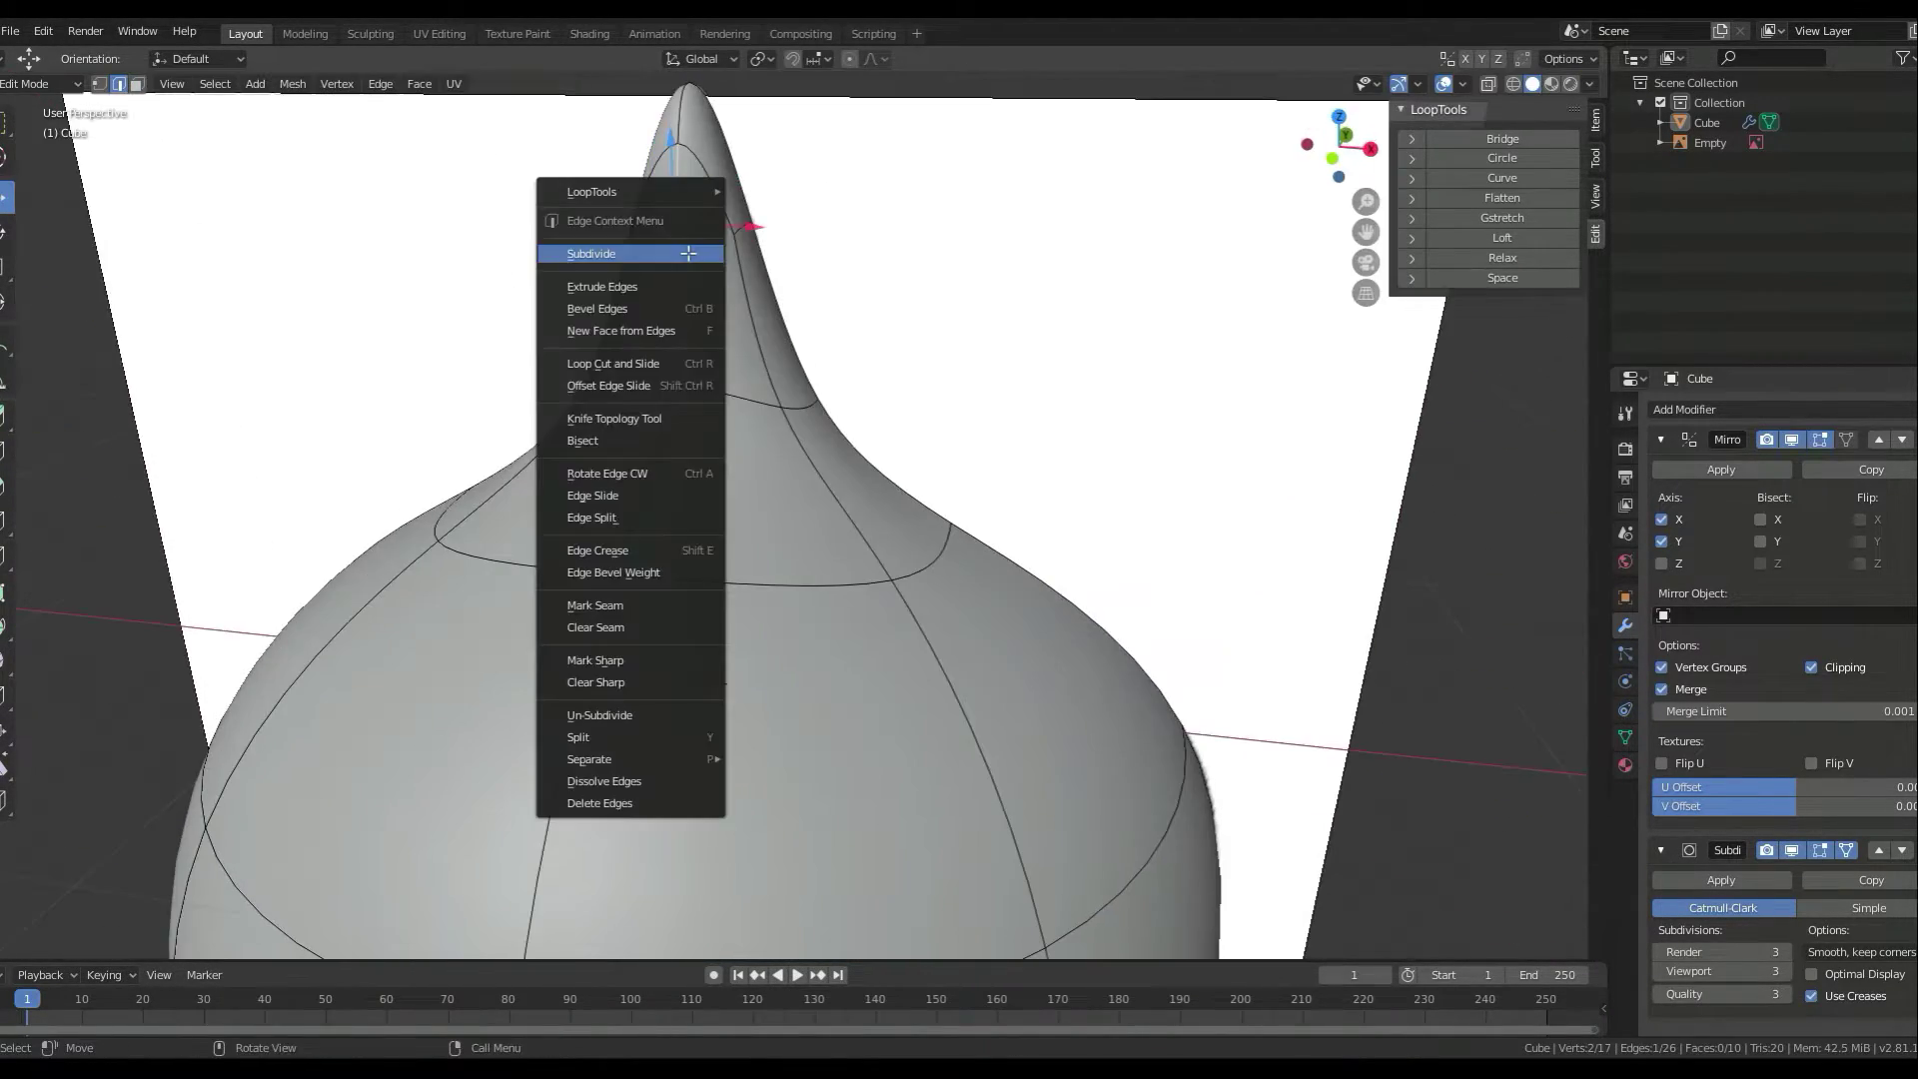
pyautogui.click(688, 254)
pyautogui.press('KP_1')
pyautogui.scroll(3, 817, 418)
pyautogui.hotkey('alt', 'z')
pyautogui.press('1')
pyautogui.click(817, 418)
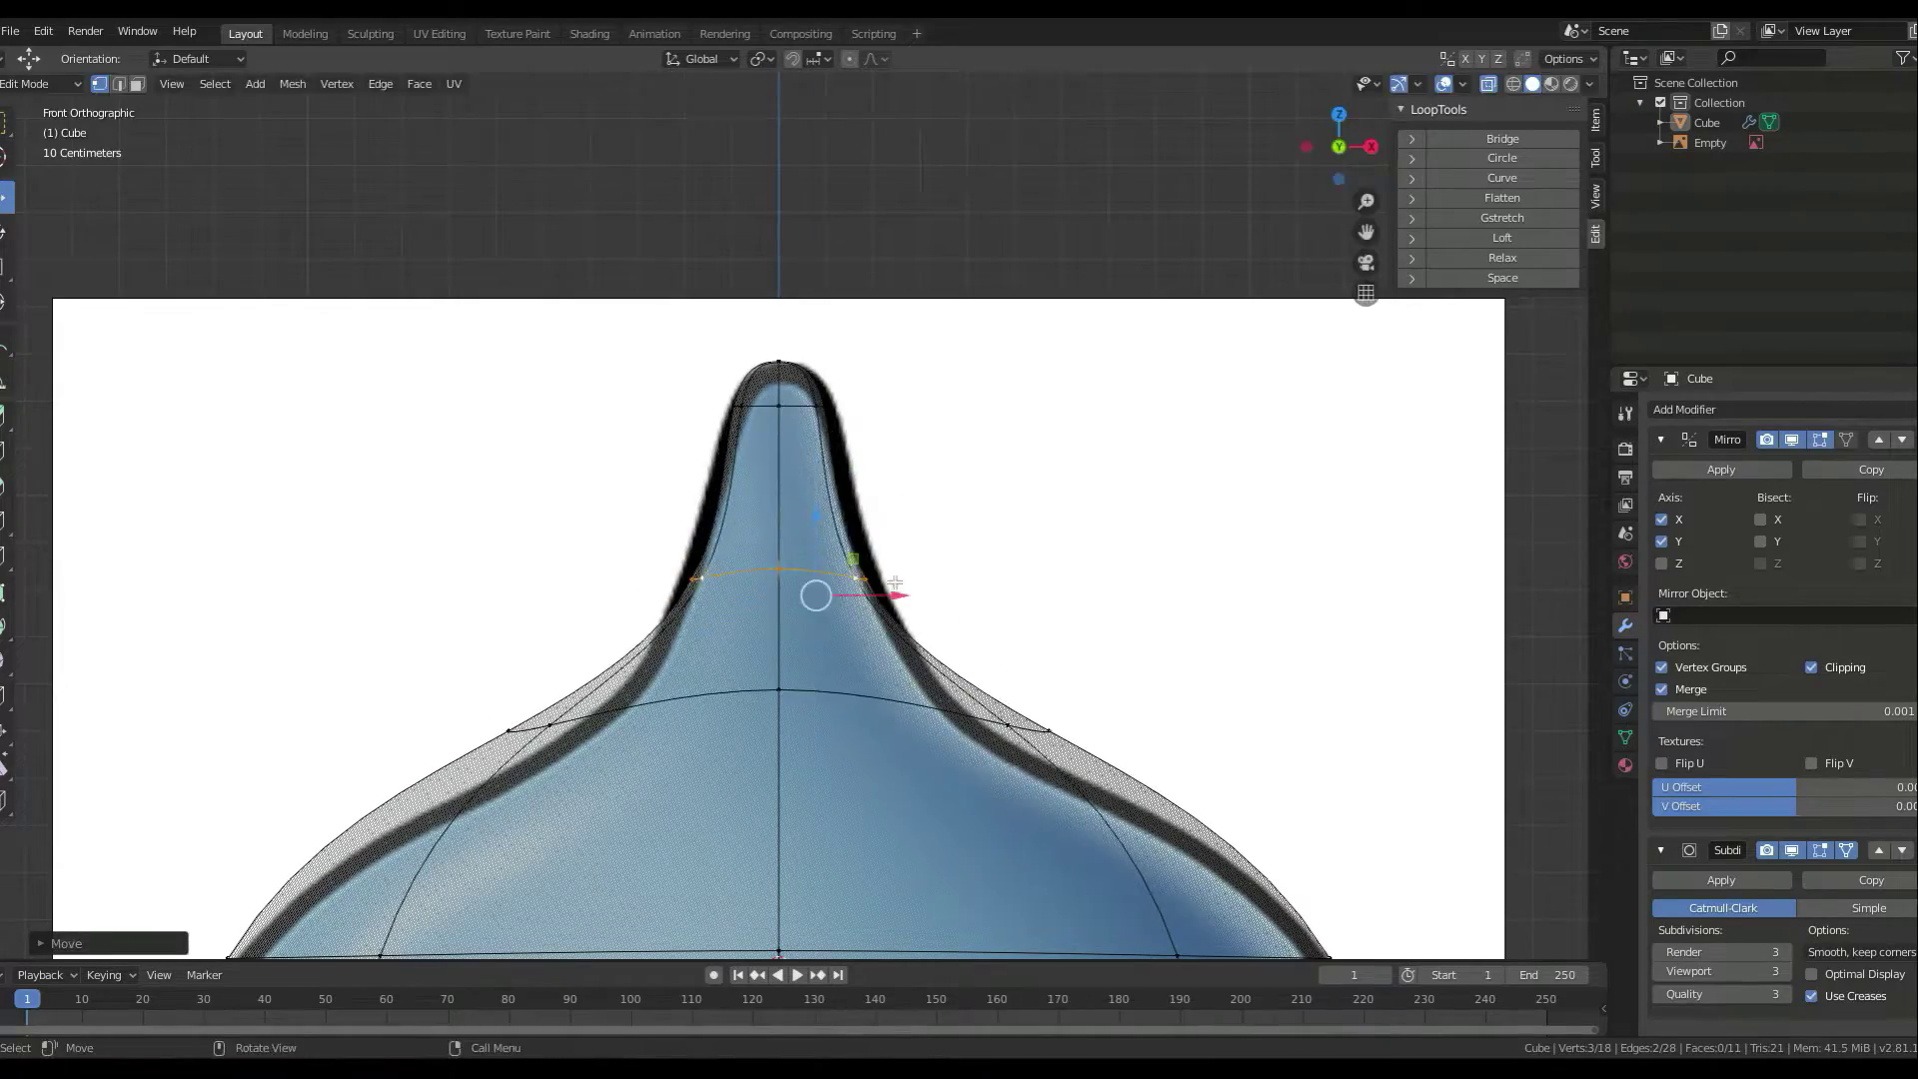
# - Pull the top vertex of the neck upward to round off the tip
pyautogui.scroll(-3, 815, 428)
pyautogui.scroll(-2, 1012, 642)
pyautogui.keyDown('shift'); pyautogui.moveTo(1012, 641); pyautogui.dragTo(1078, 543, button='middle'); pyautogui.keyUp('shift')
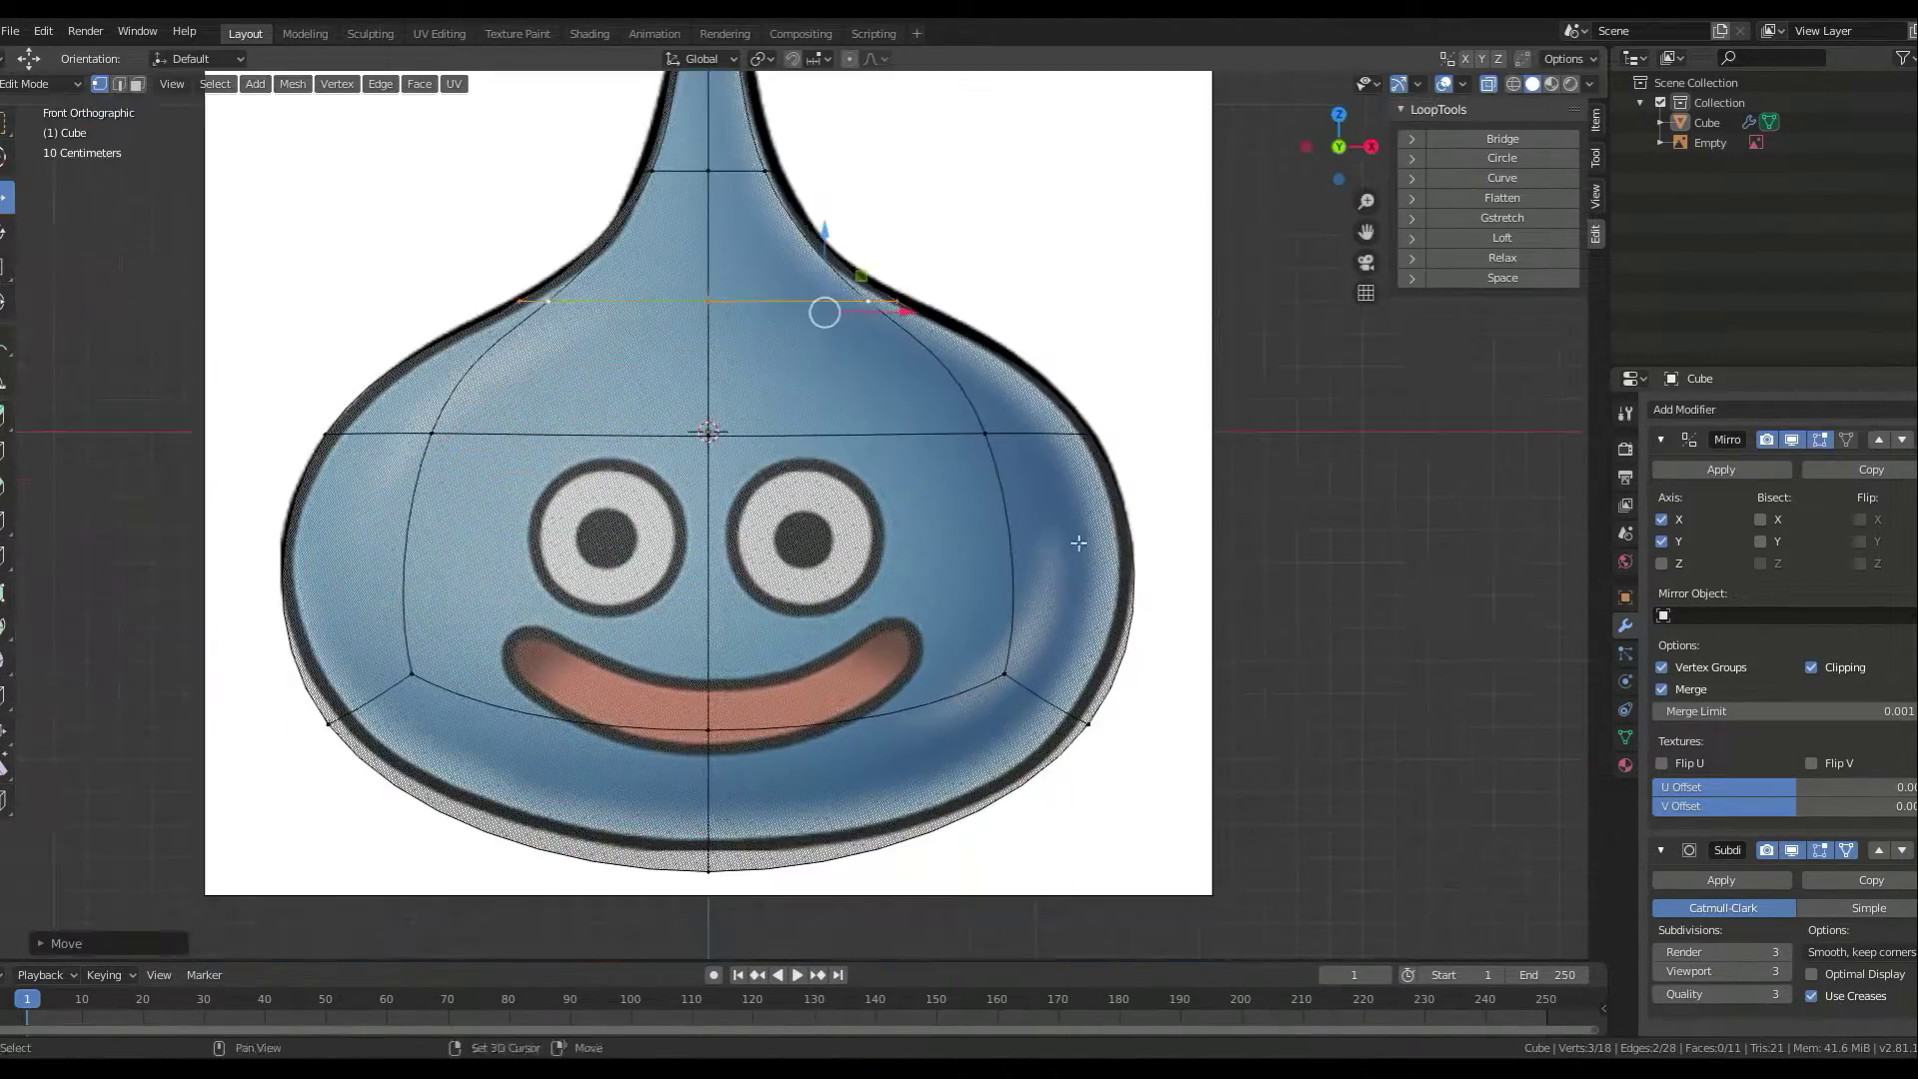
pyautogui.press('3')
pyautogui.scroll(-3, 1057, 813)
pyautogui.moveTo(1057, 813); pyautogui.dragTo(1156, 758, button='middle')
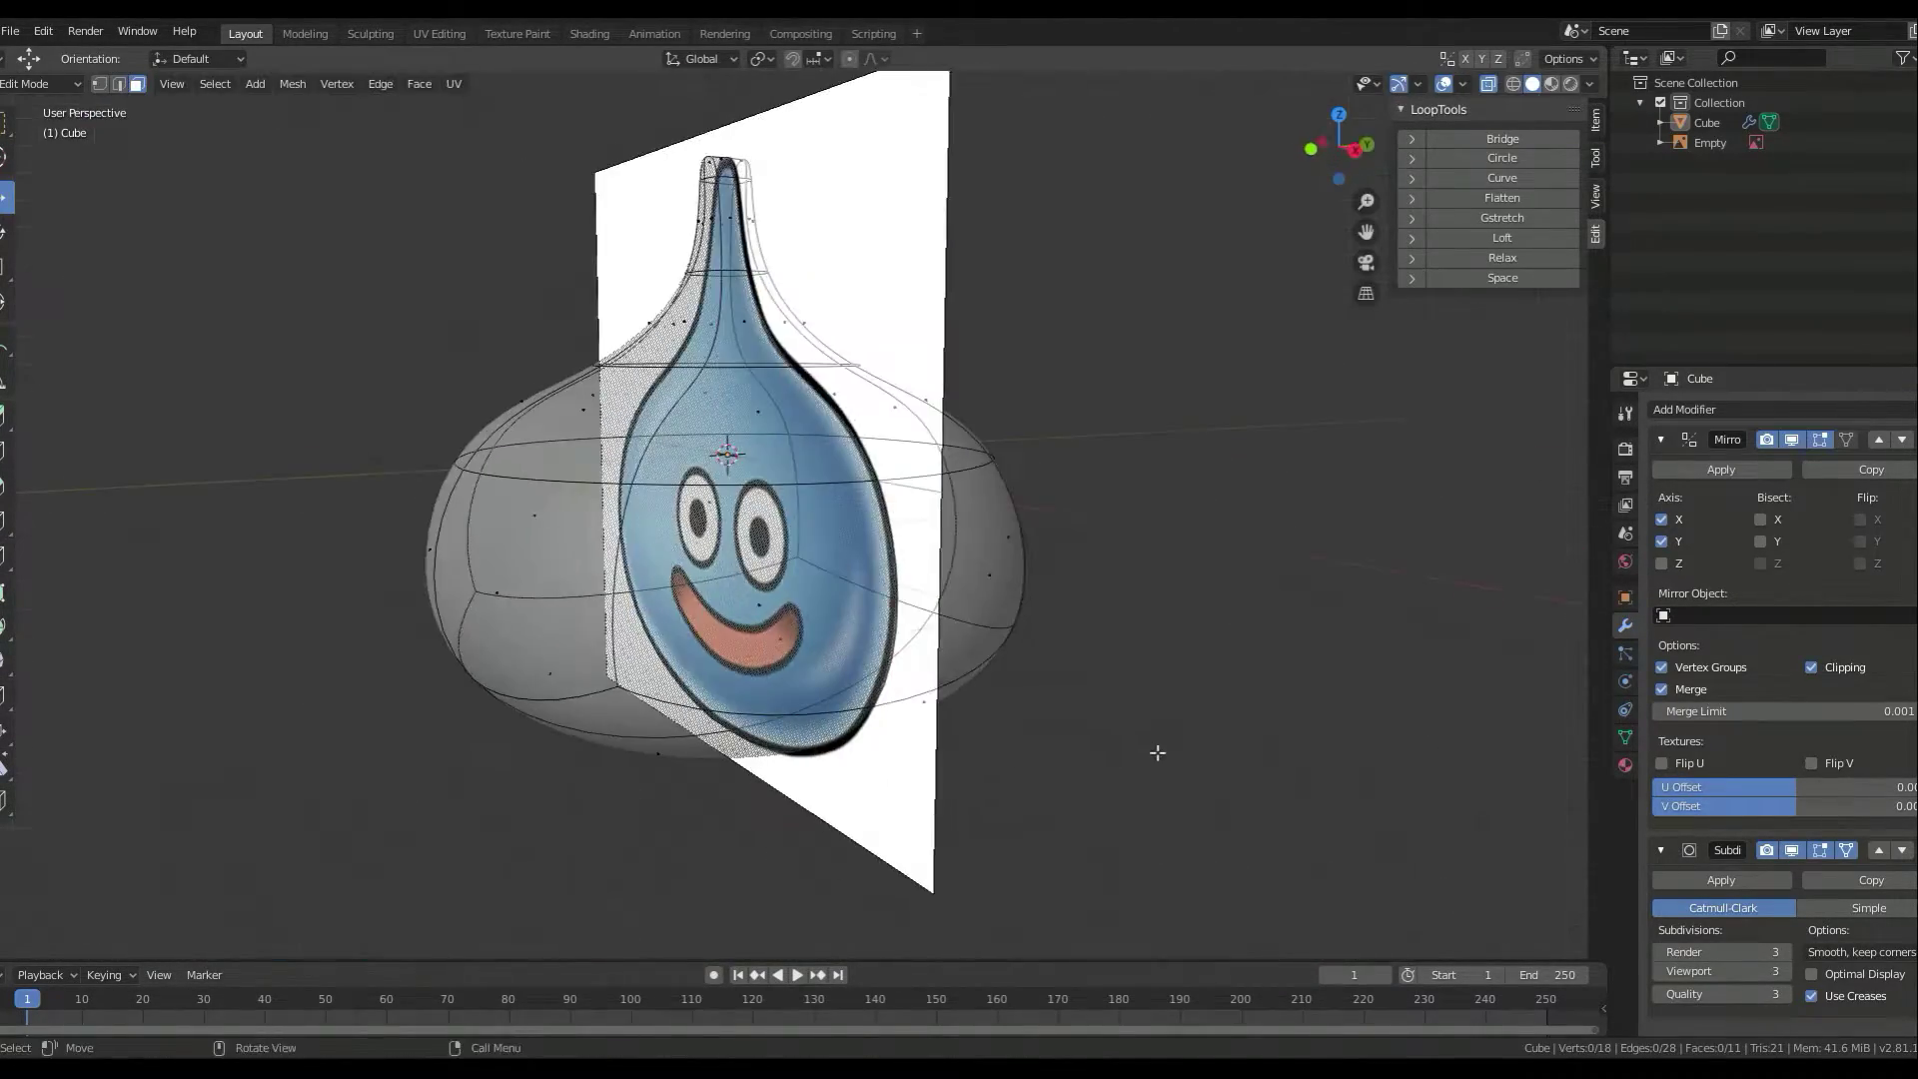
pyautogui.press('KP_3')
pyautogui.scroll(5, 343, 265)
pyautogui.press('1')
pyautogui.click(732, 227)
pyautogui.moveTo(732, 226); pyautogui.dragTo(732, 212)
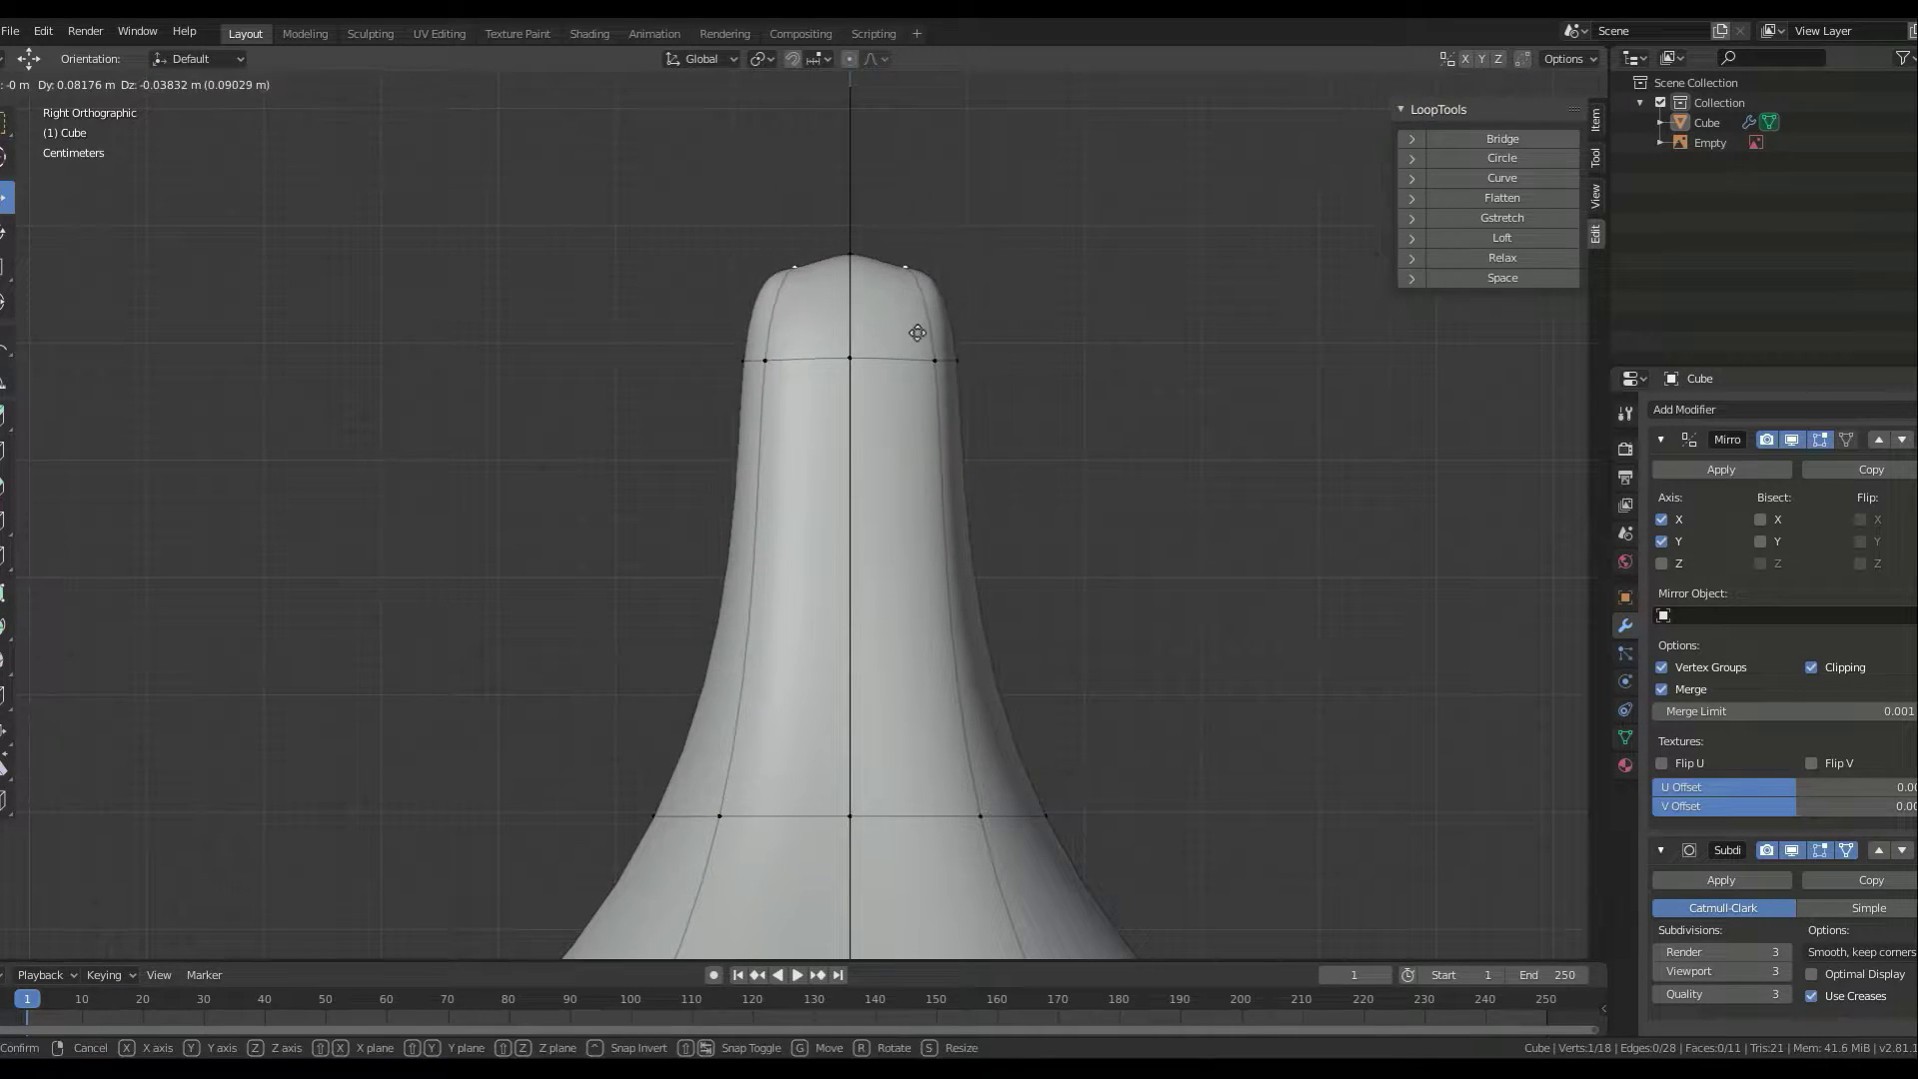
# - Move the tip vertices only vertically with G Z to refine the rounded top
pyautogui.moveTo(732, 211); pyautogui.dragTo(699, 399, button='middle')
pyautogui.press('KP_3')
pyautogui.scroll(3, 1092, 429)
pyautogui.press('g')
pyautogui.press('z')
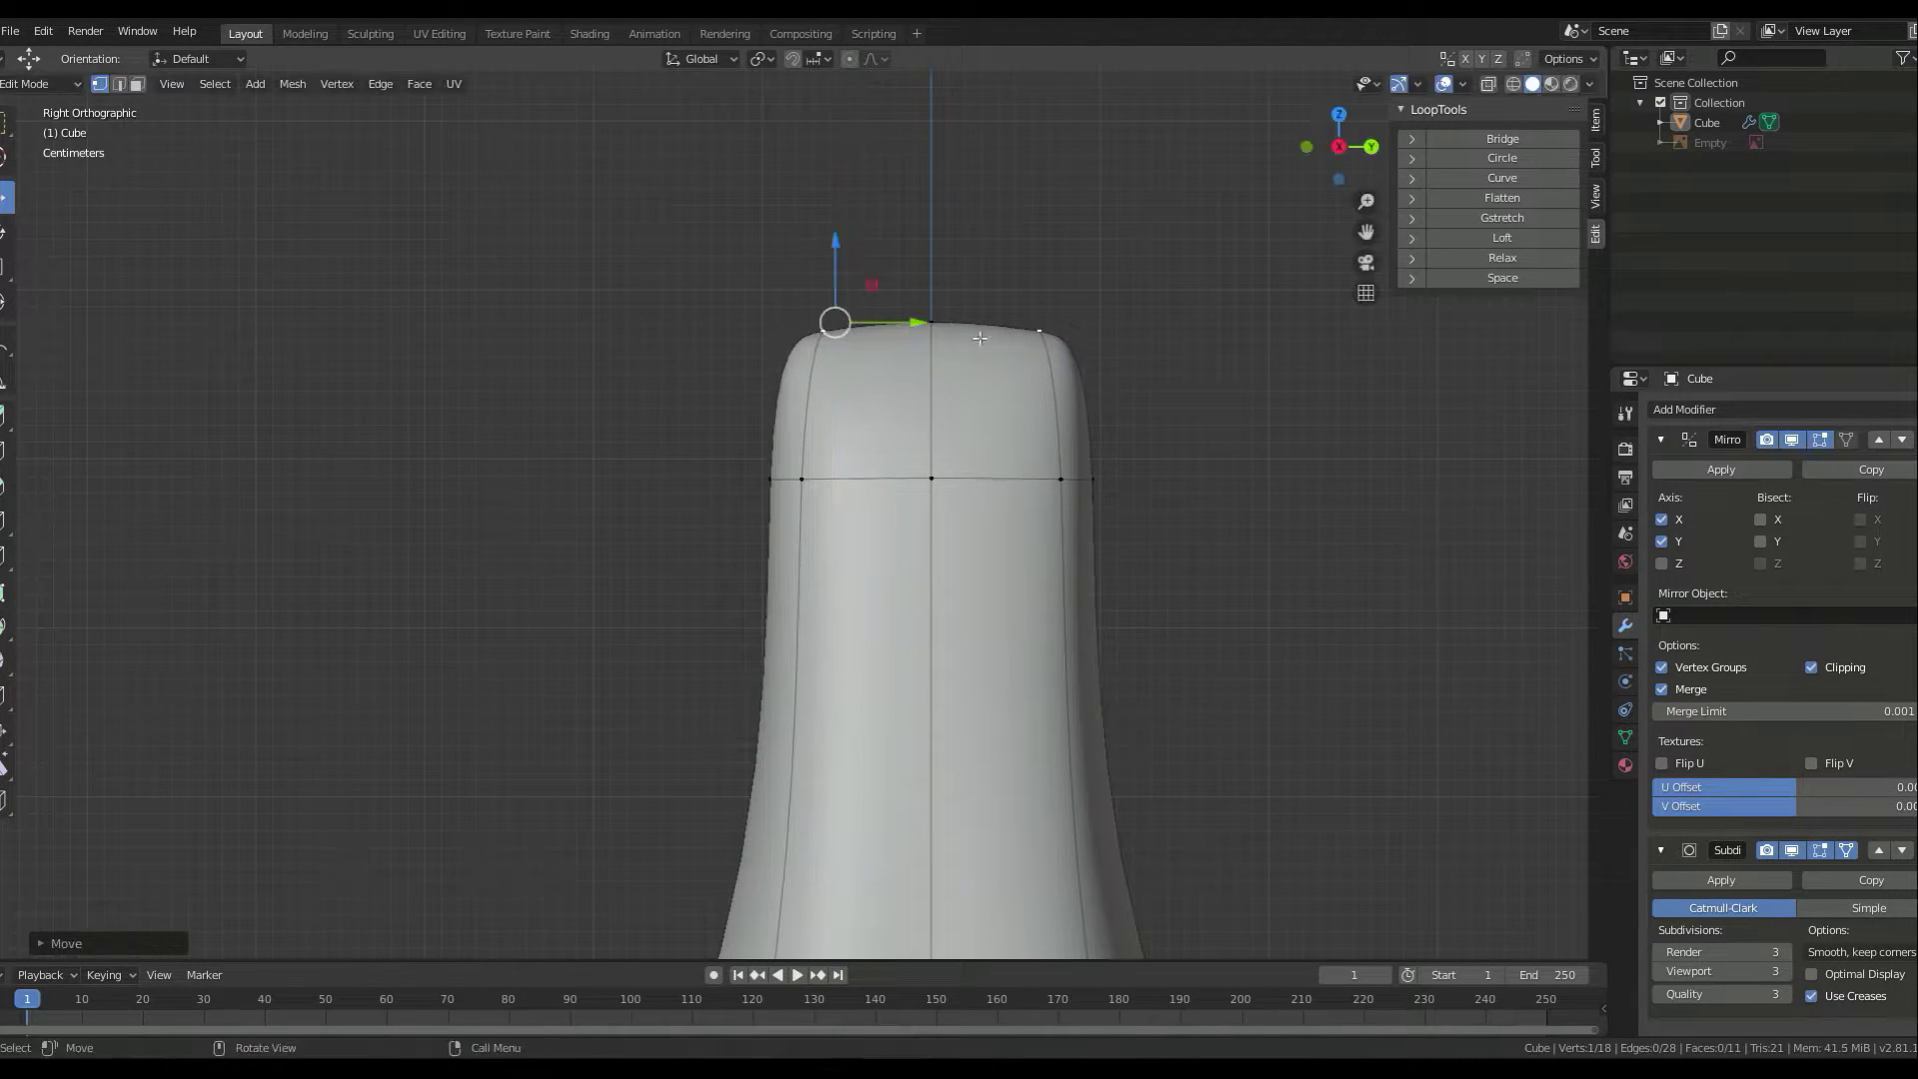
pyautogui.hotkey('alt', 'a')
pyautogui.scroll(-3, 980, 339)
pyautogui.moveTo(980, 339)
pyautogui.mouseDown(button='middle')
pyautogui.moveTo(1185, 484)
pyautogui.moveTo(988, 558)
pyautogui.mouseUp(button='middle')
# - Relax the loops around the tip with LoopTools and pull out the centre vertex
pyautogui.click(1503, 257)
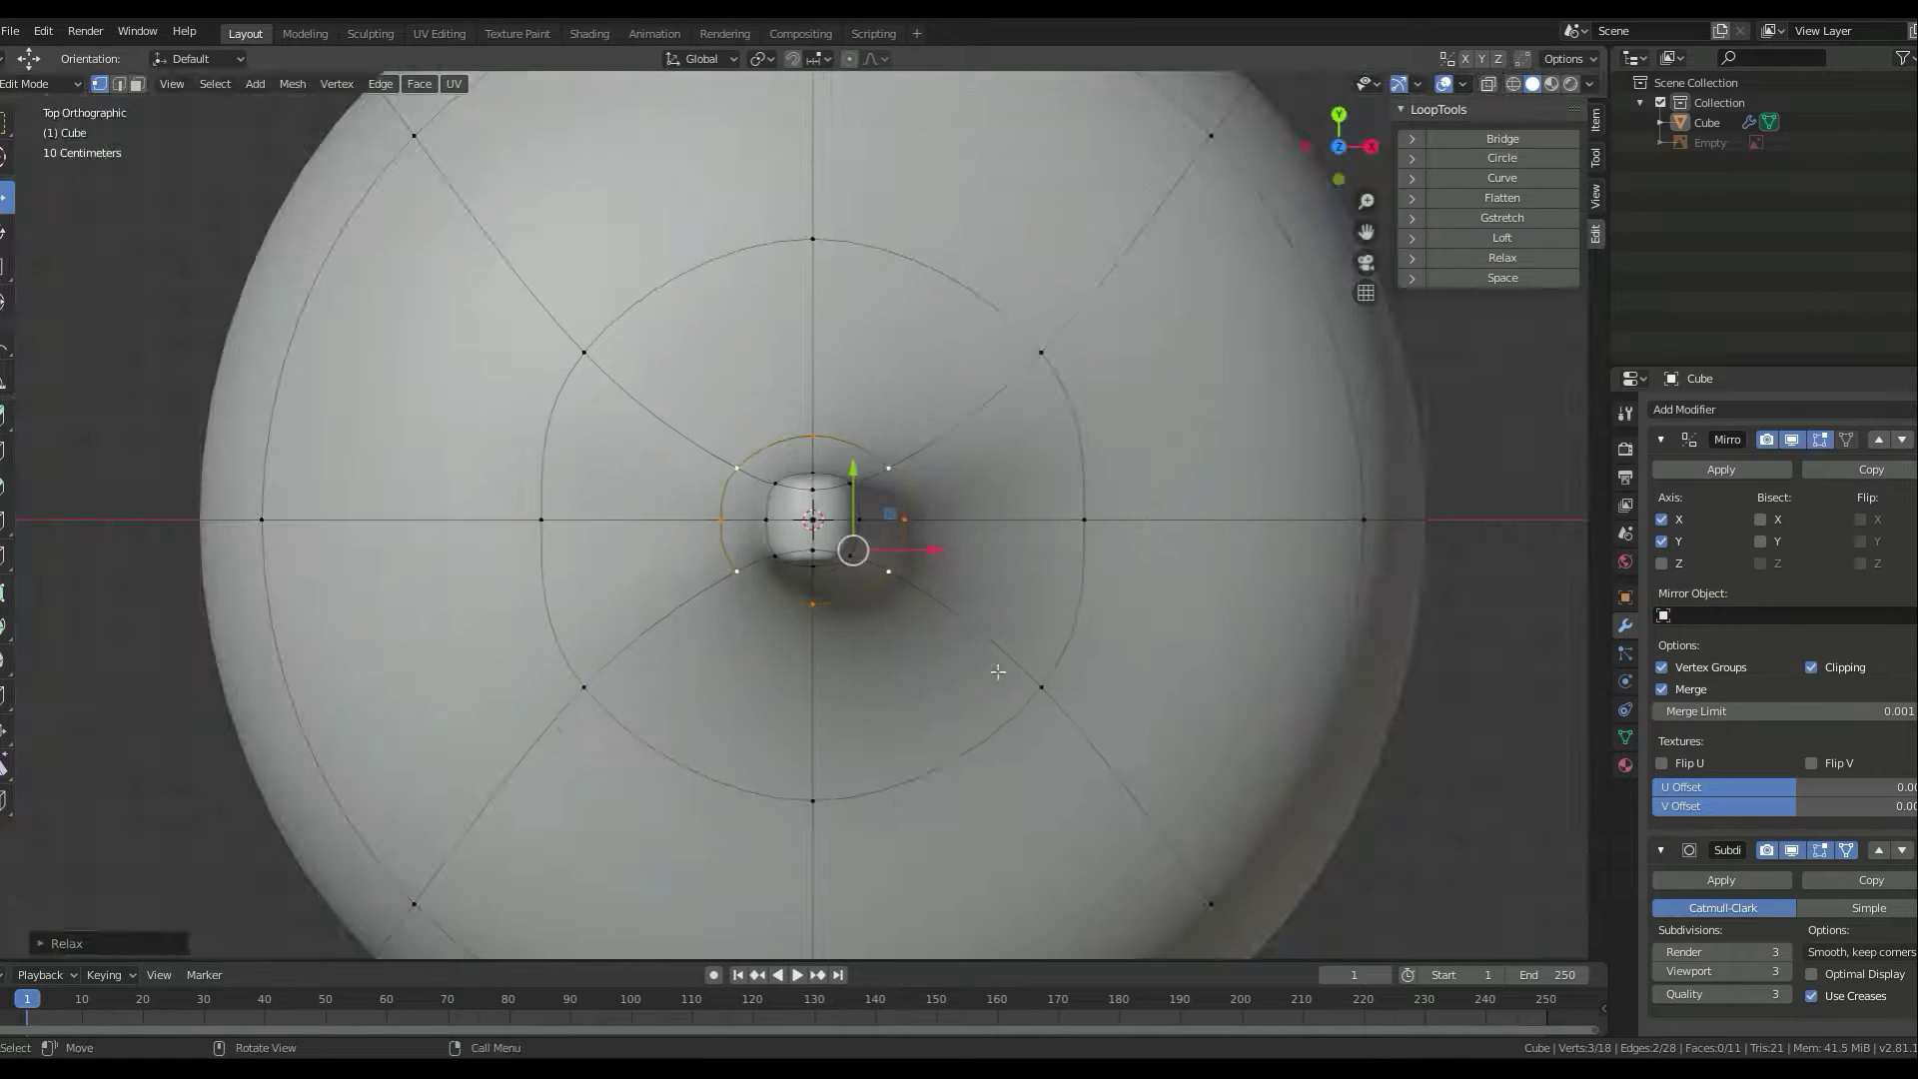
pyautogui.hotkey('alt', 'a')
pyautogui.scroll(-2, 1084, 590)
pyautogui.hotkey('ctrl', 'z')
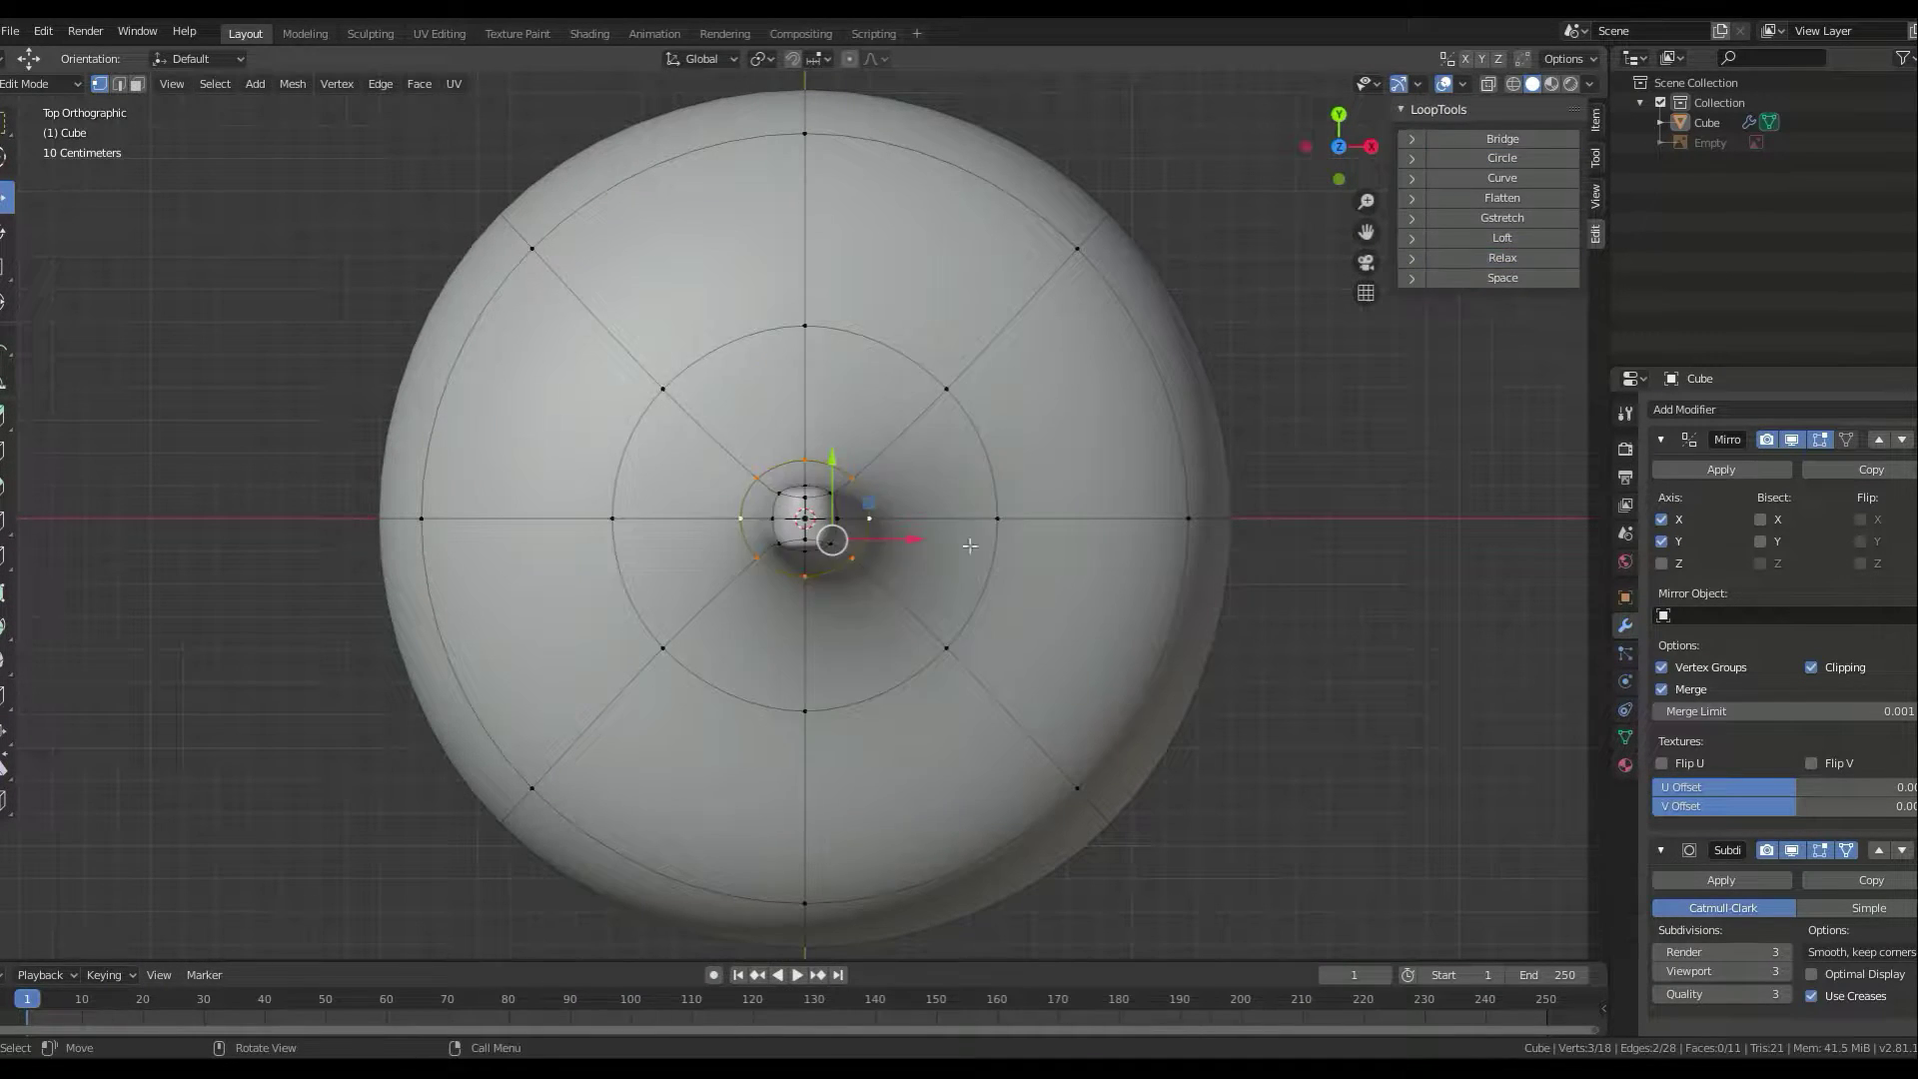
pyautogui.scroll(2, 828, 478)
pyautogui.click(834, 477)
pyautogui.hotkey('alt', 'a')
pyautogui.moveTo(834, 476); pyautogui.dragTo(1130, 543, button='middle')
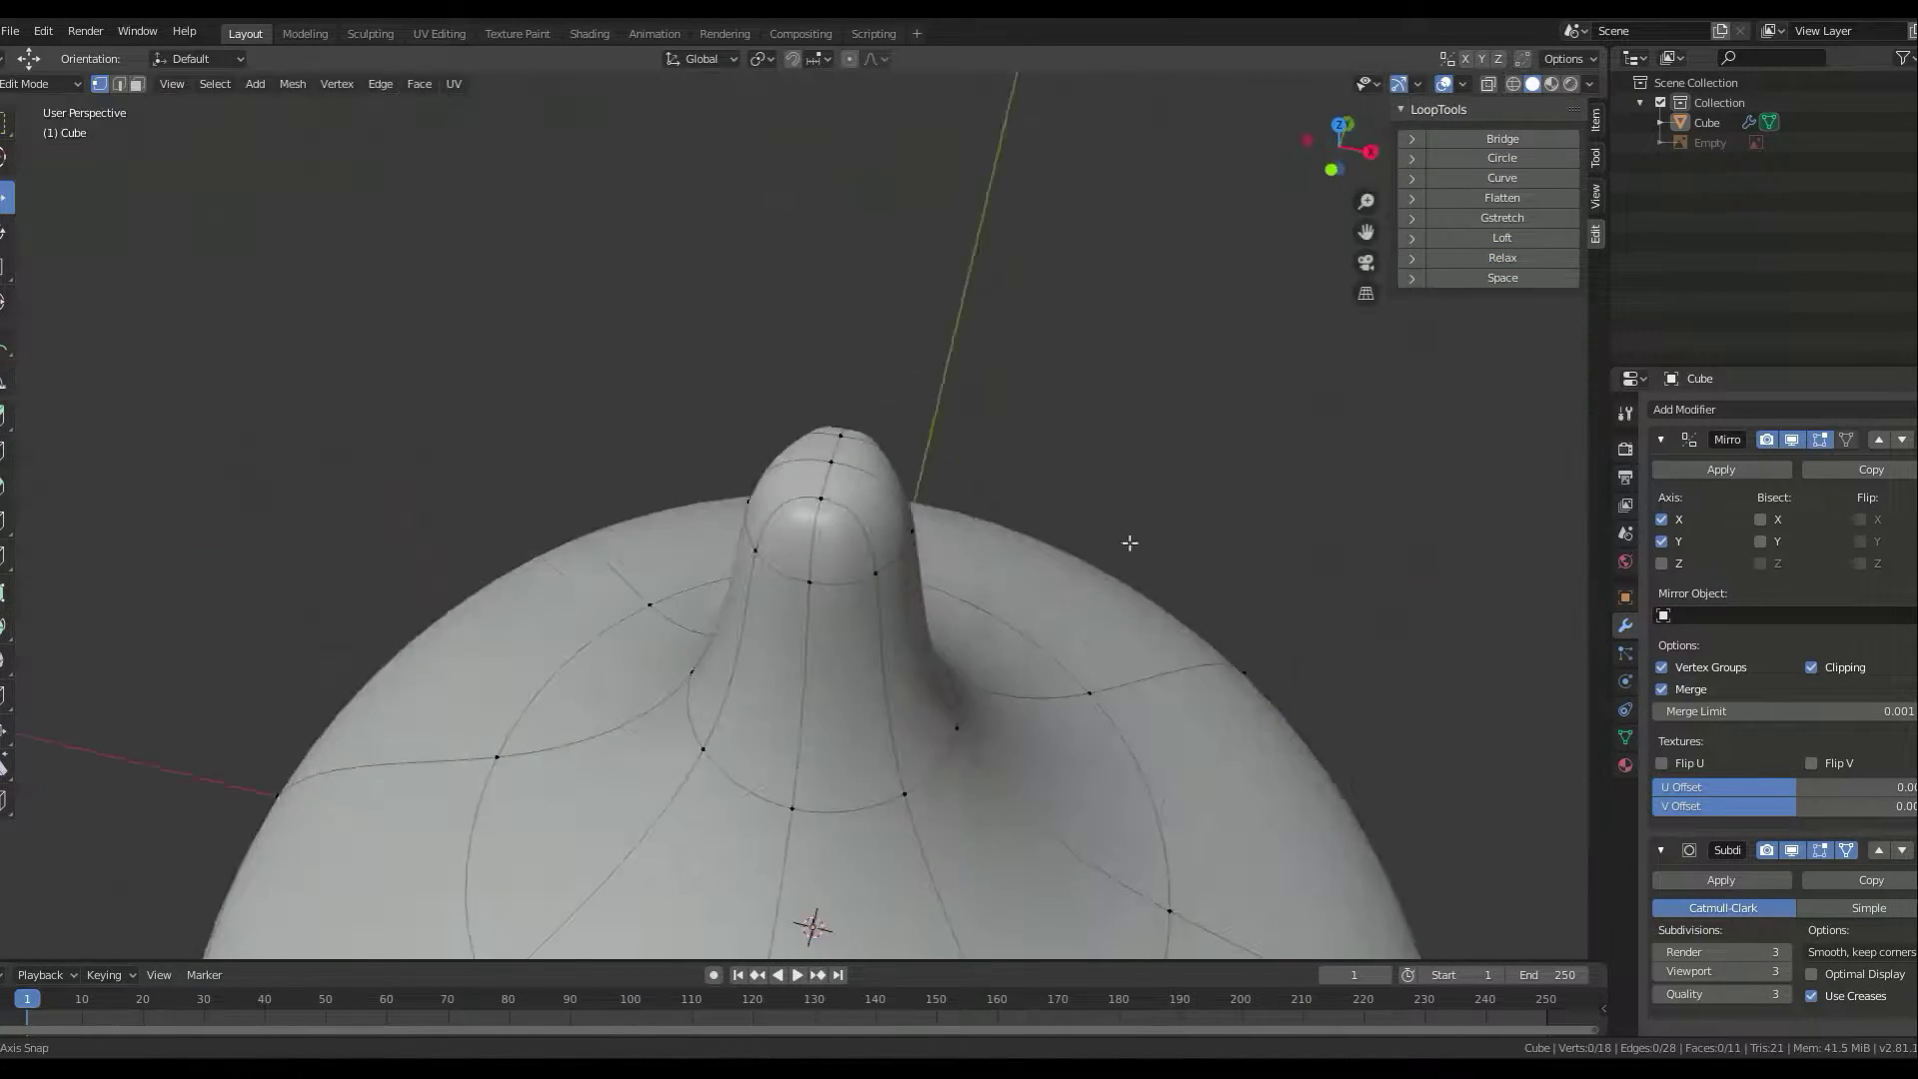
pyautogui.scroll(3, 827, 422)
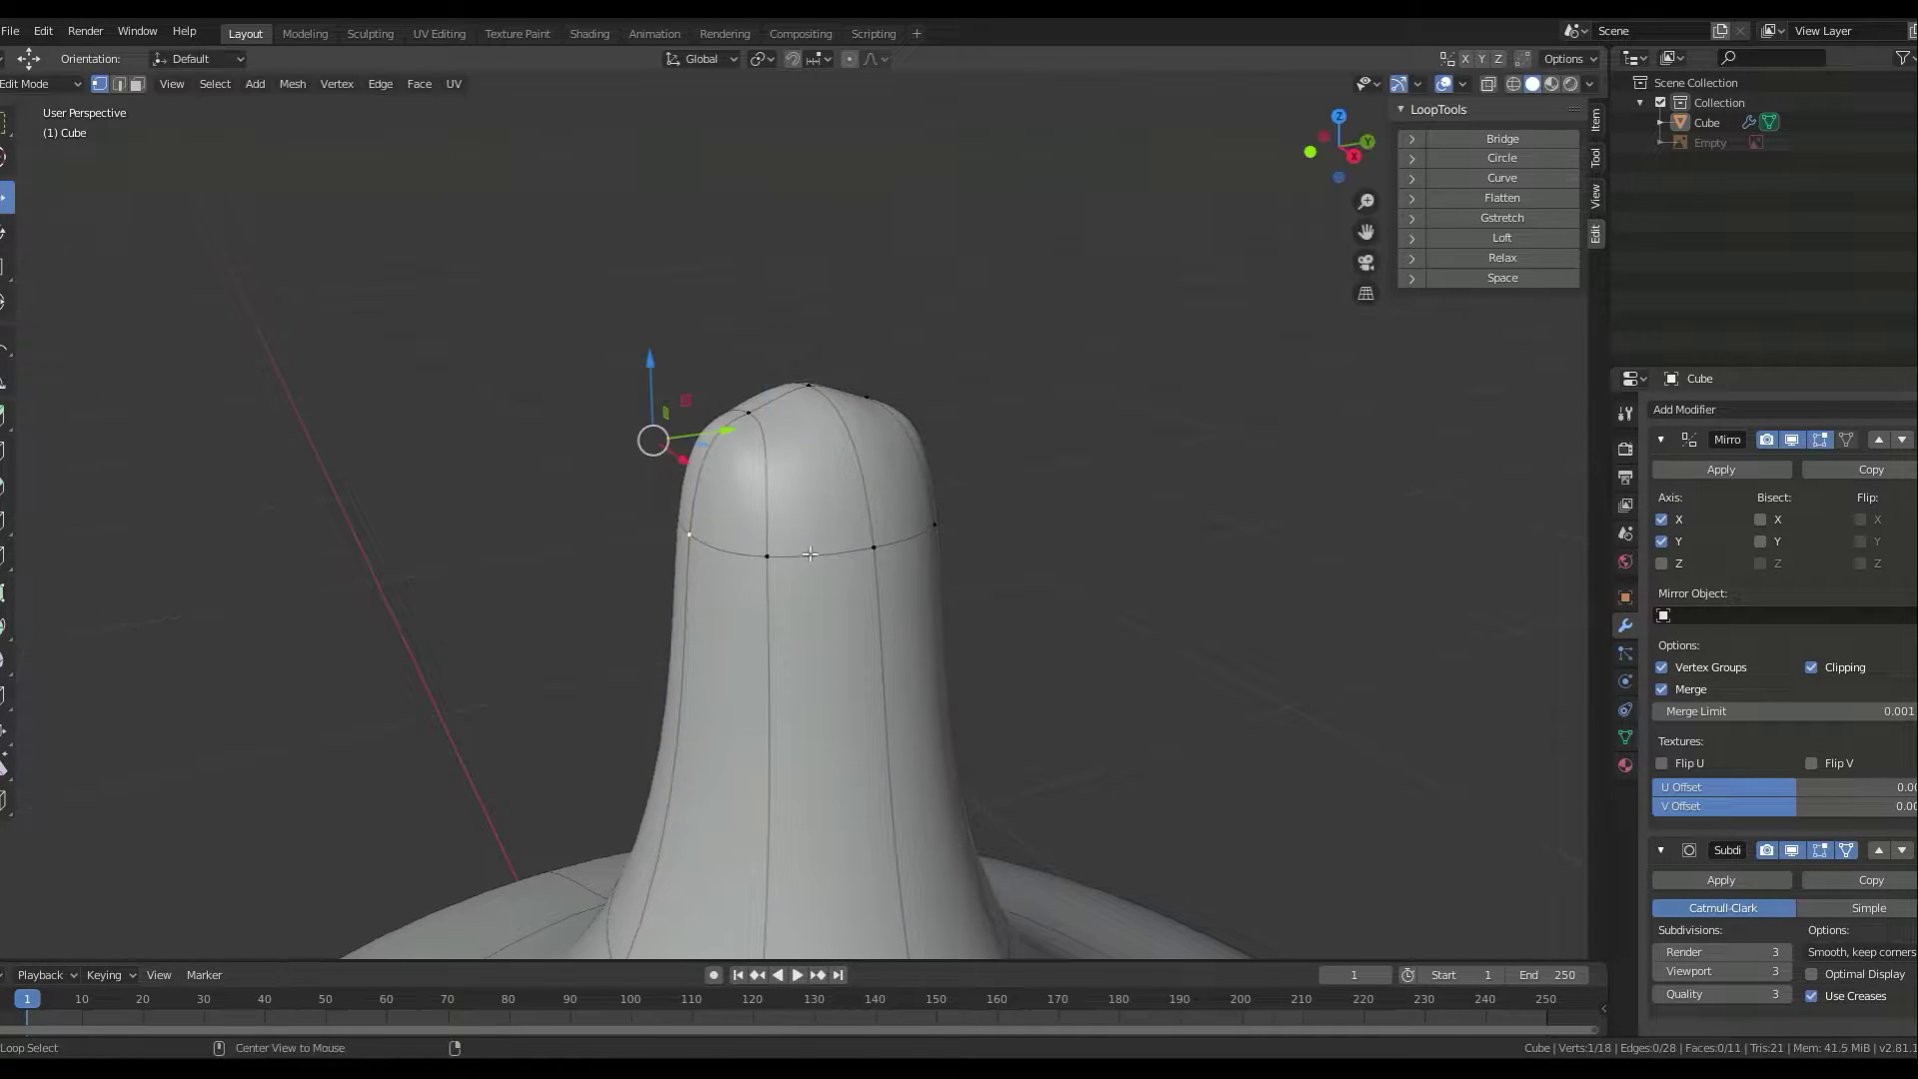
pyautogui.hotkey('alt', 'a')
pyautogui.moveTo(1188, 630)
pyautogui.mouseDown(button='middle')
pyautogui.moveTo(715, 643)
pyautogui.moveTo(1115, 630)
pyautogui.mouseUp(button='middle')
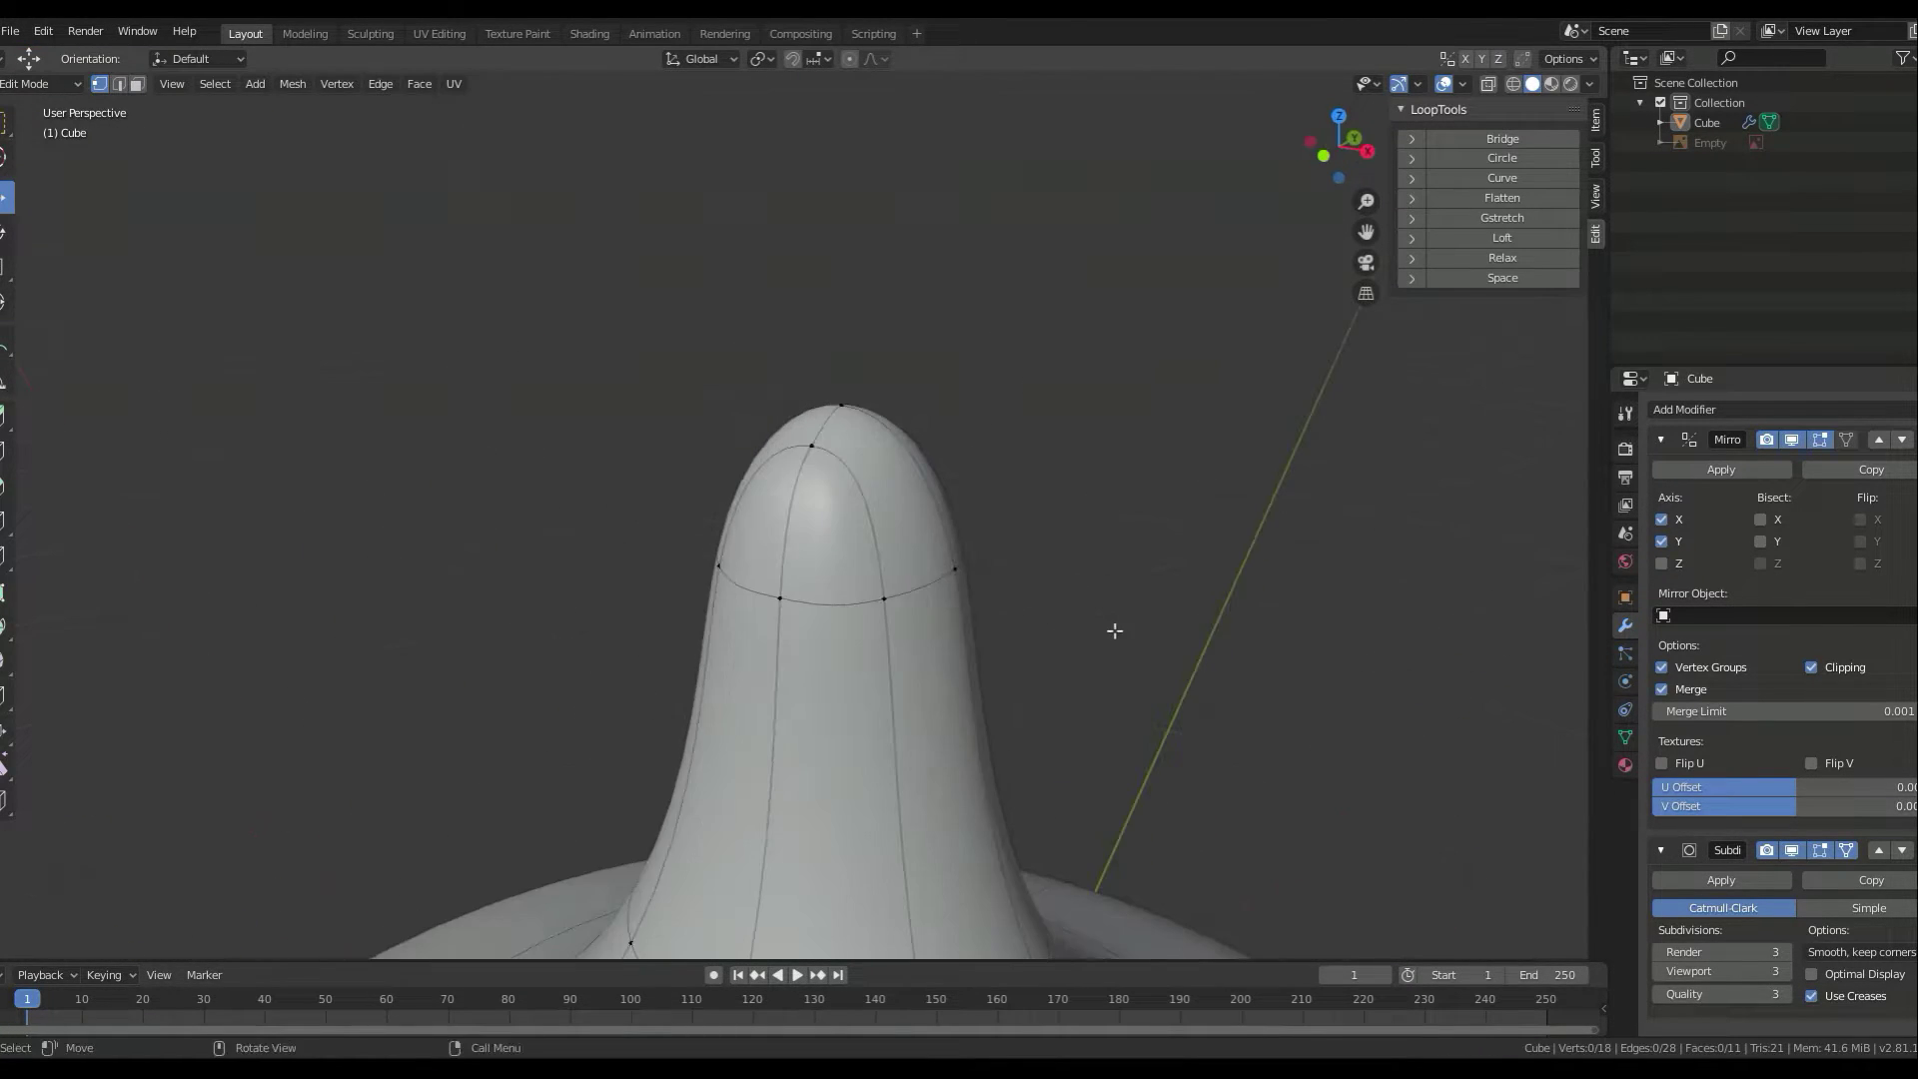
pyautogui.scroll(-2, 1115, 630)
pyautogui.scroll(-2, 1115, 630)
# - Raise the slime's subdivision smoothing to level 4 and compare it with the reference
pyautogui.press('Tab')
pyautogui.press('KP_1')
pyautogui.hotkey('ctrl', '4')
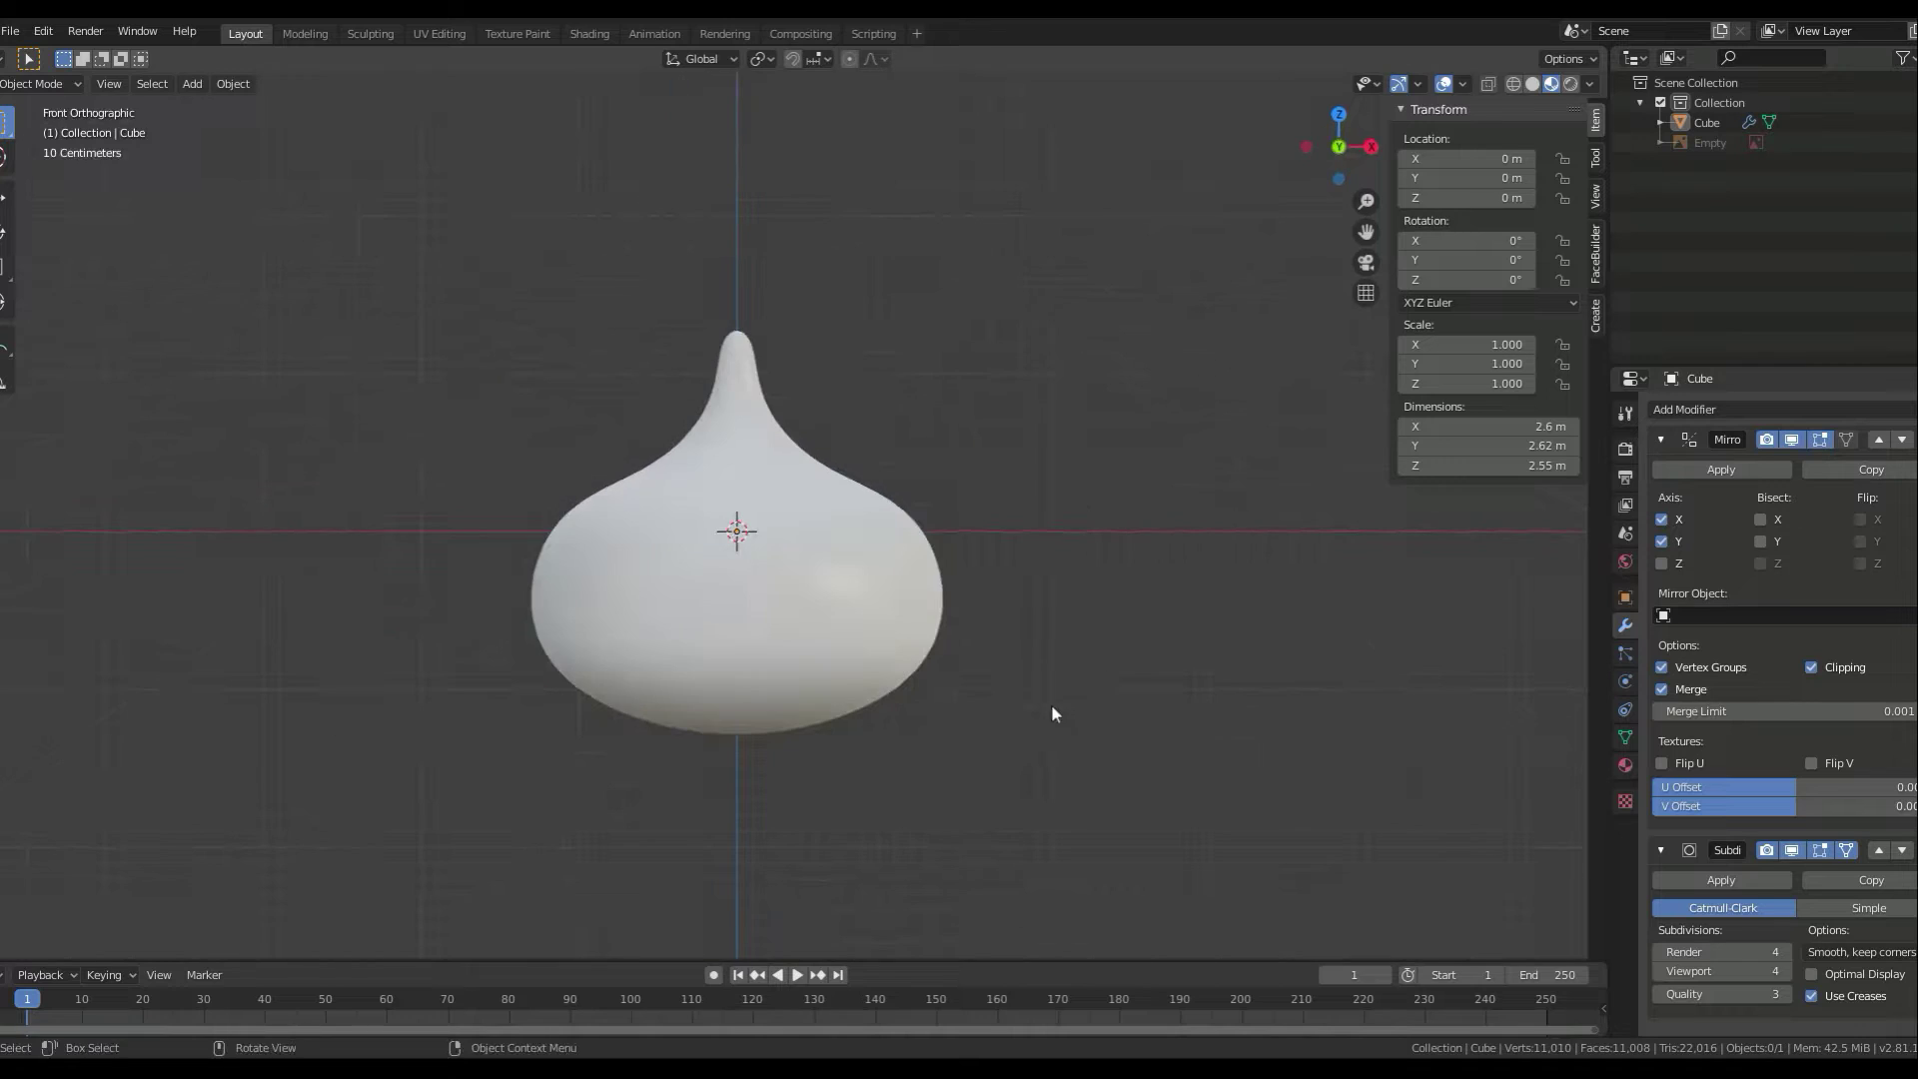
pyautogui.hotkey('alt', 'h')
pyautogui.hotkey('alt', 'z')
pyautogui.moveTo(475, 504); pyautogui.dragTo(1209, 689, button='middle')
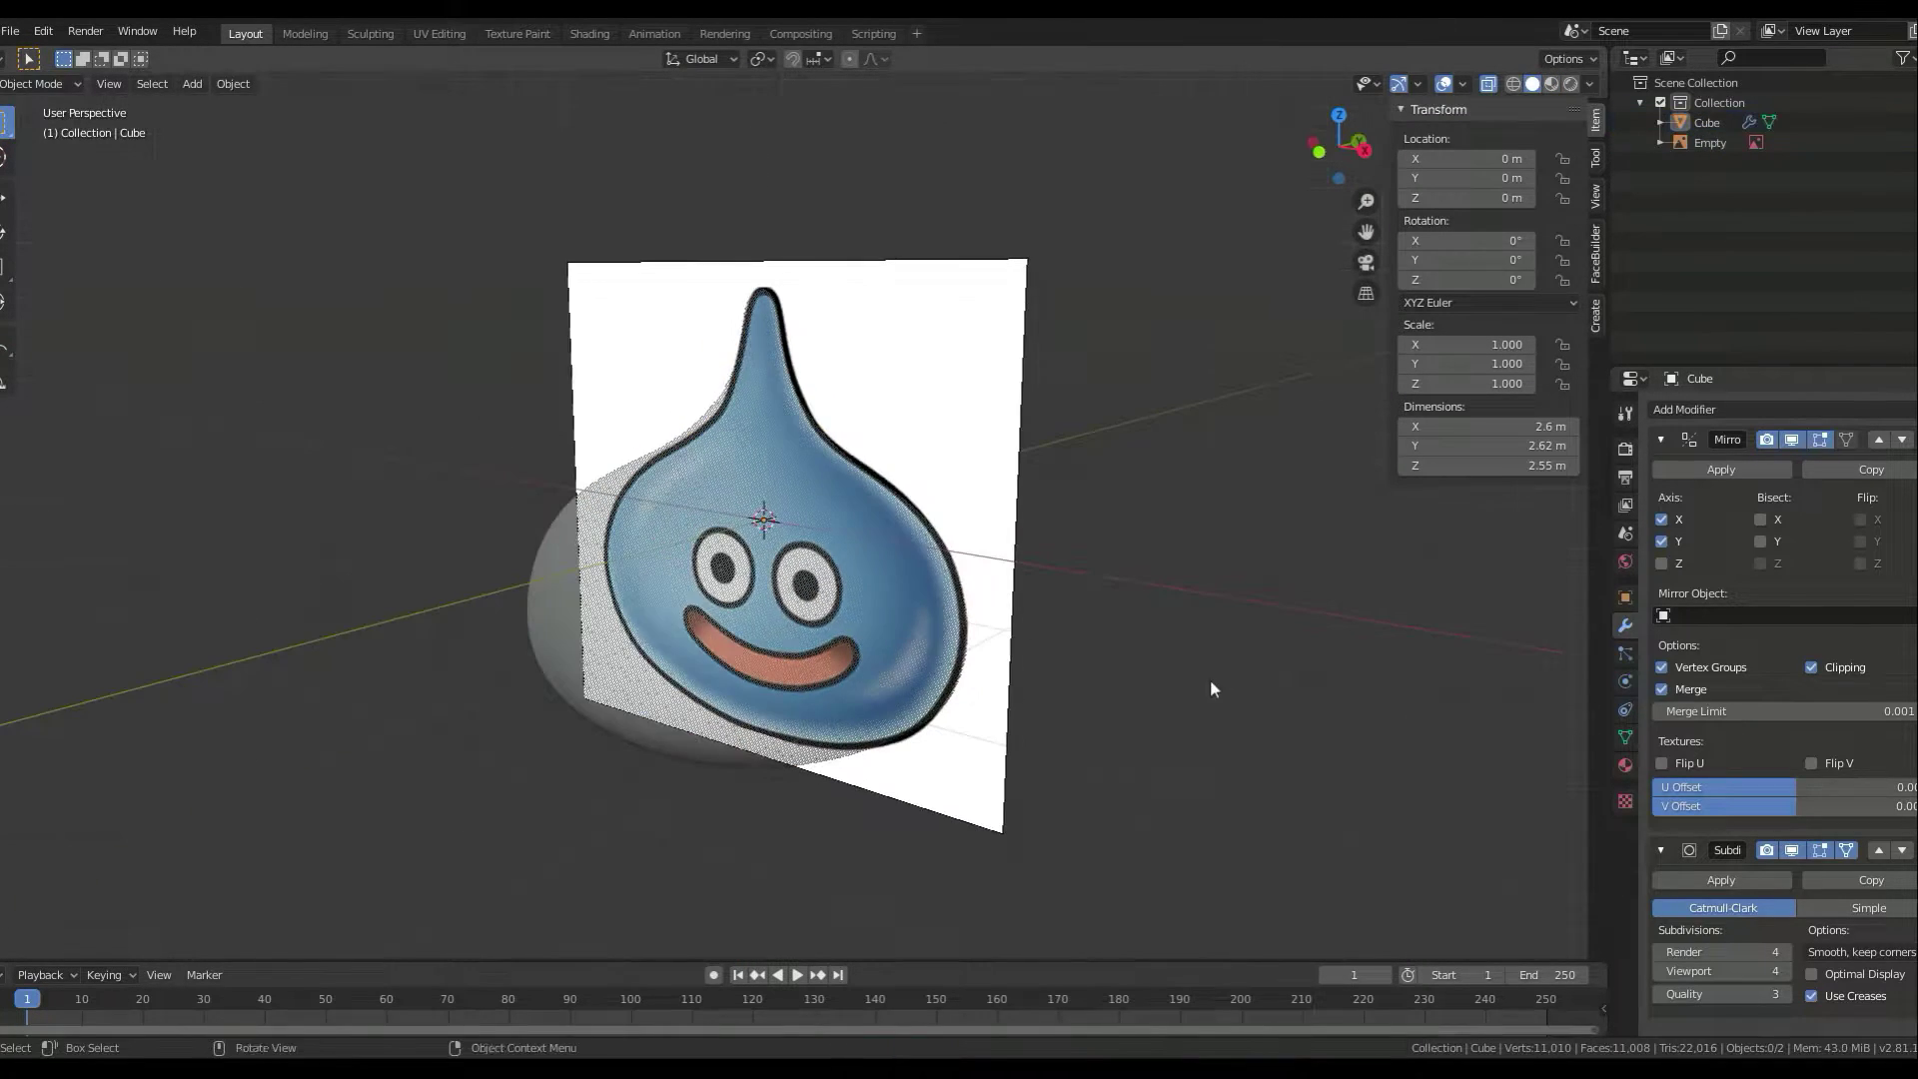
pyautogui.hotkey('ctrl', 'z')
pyautogui.hotkey('alt', 'z')
pyautogui.hotkey('shift', 'z')
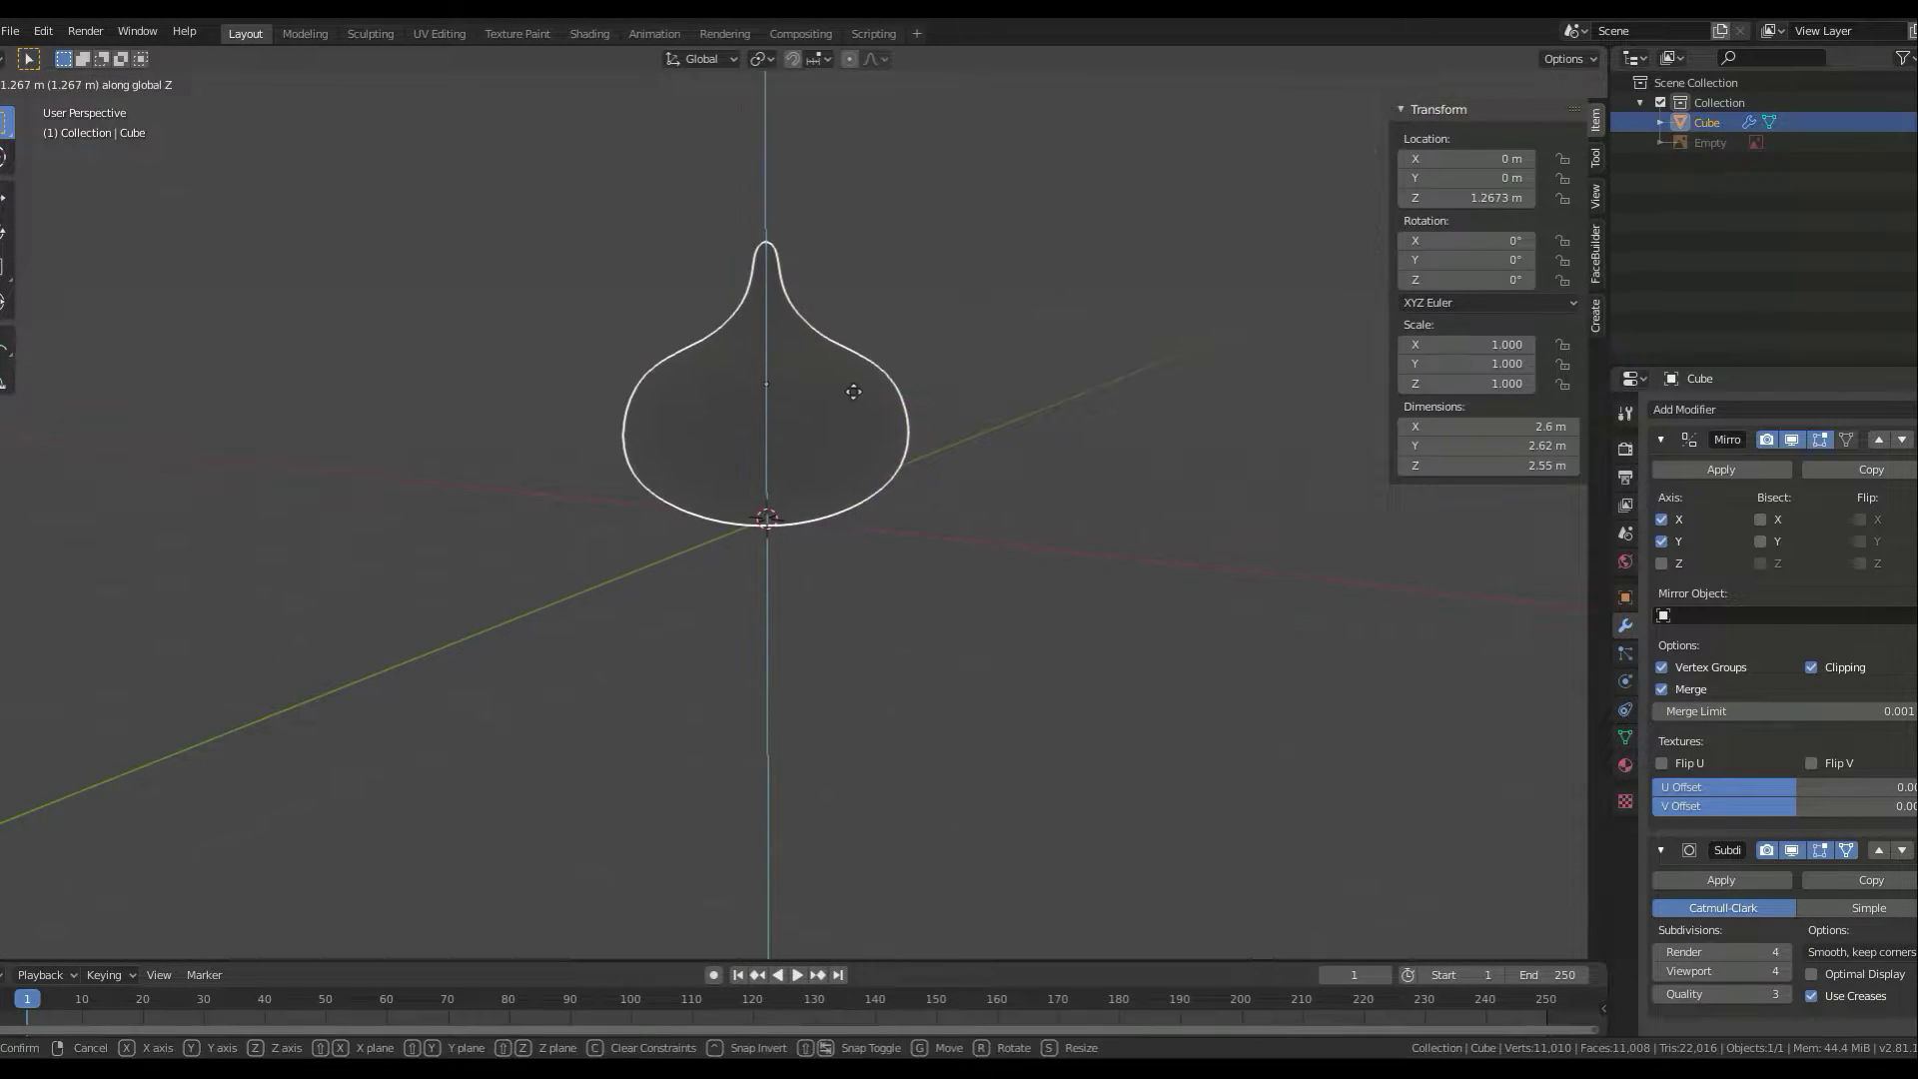
# - Lift the slime so its flat base rests on the ground
pyautogui.click(855, 386)
pyautogui.hotkey('alt', 'a')
pyautogui.hotkey('shift', 'a')
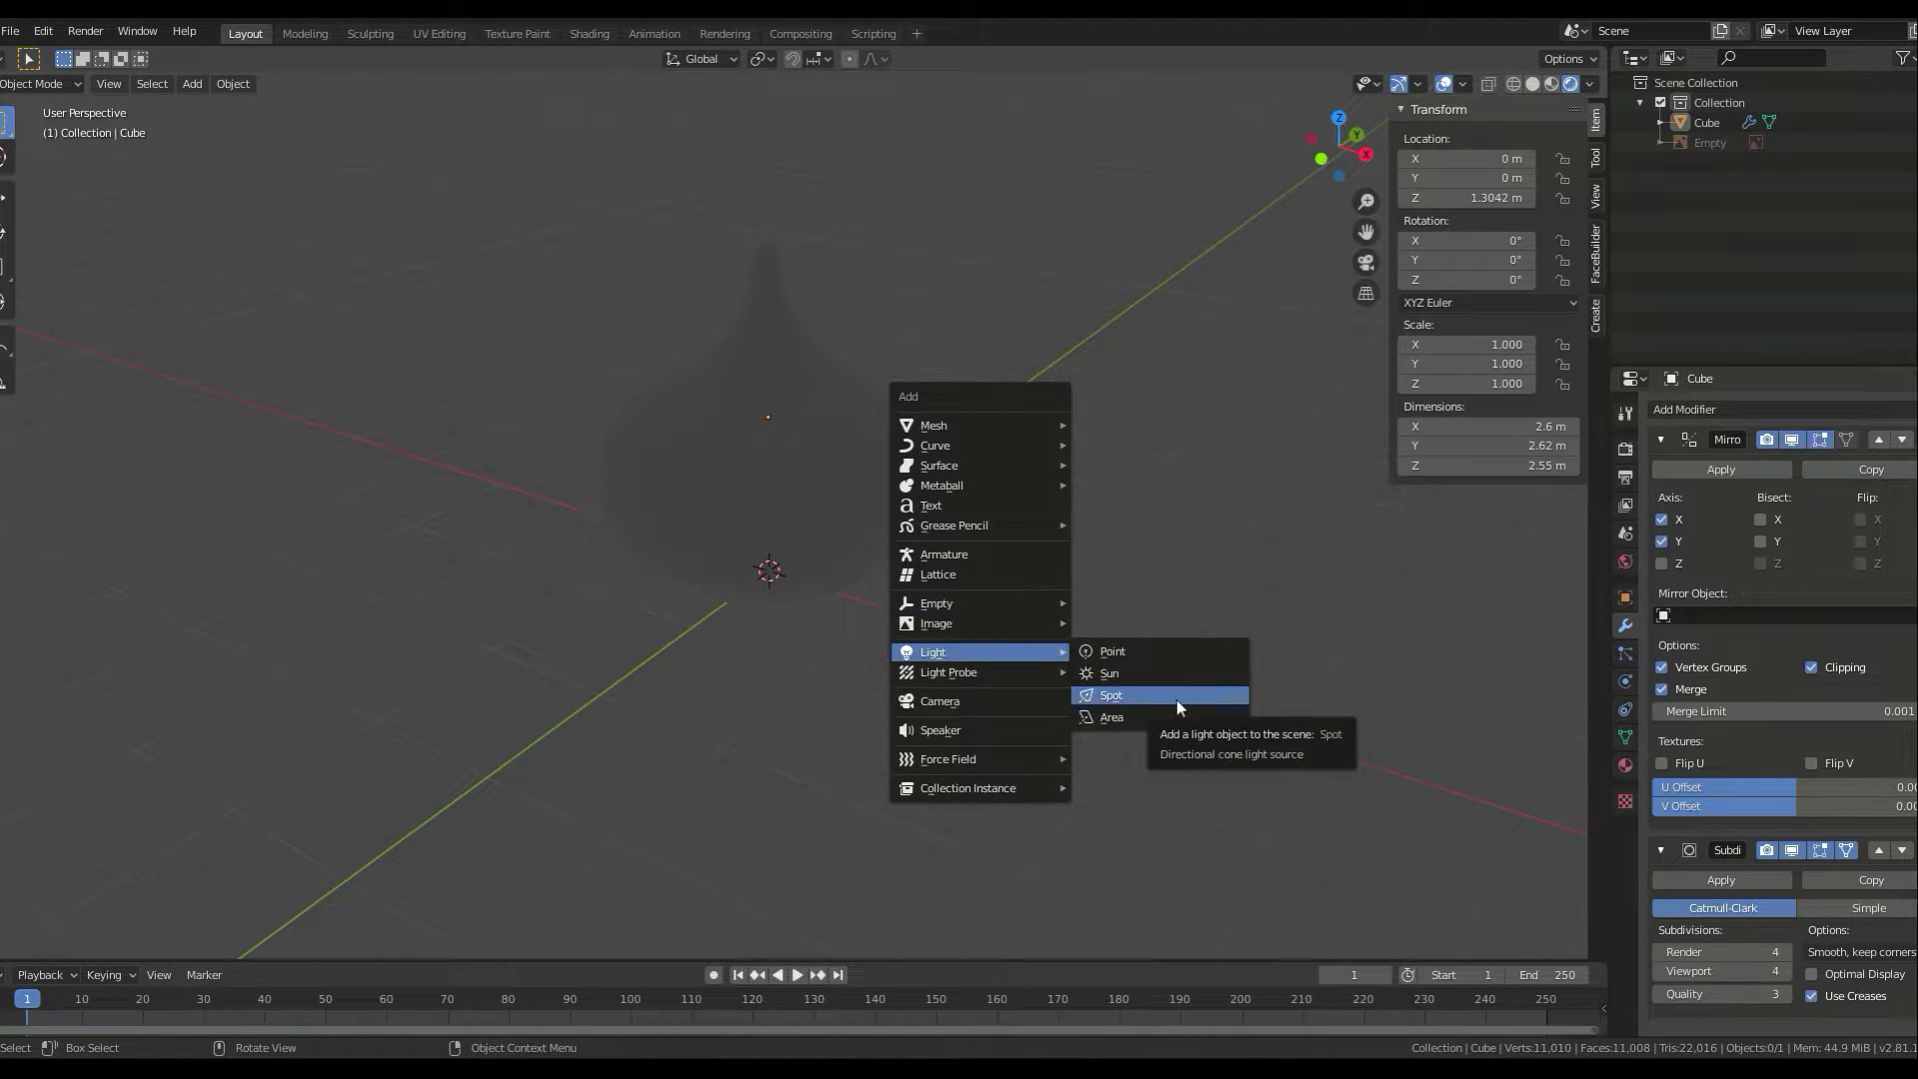
# - Add an area light, scale it by 5 and tilt it toward the slime
pyautogui.click(1178, 716)
pyautogui.press('s')
pyautogui.press('5')
pyautogui.press('Return')
pyautogui.press('r')
pyautogui.press('KP_3')
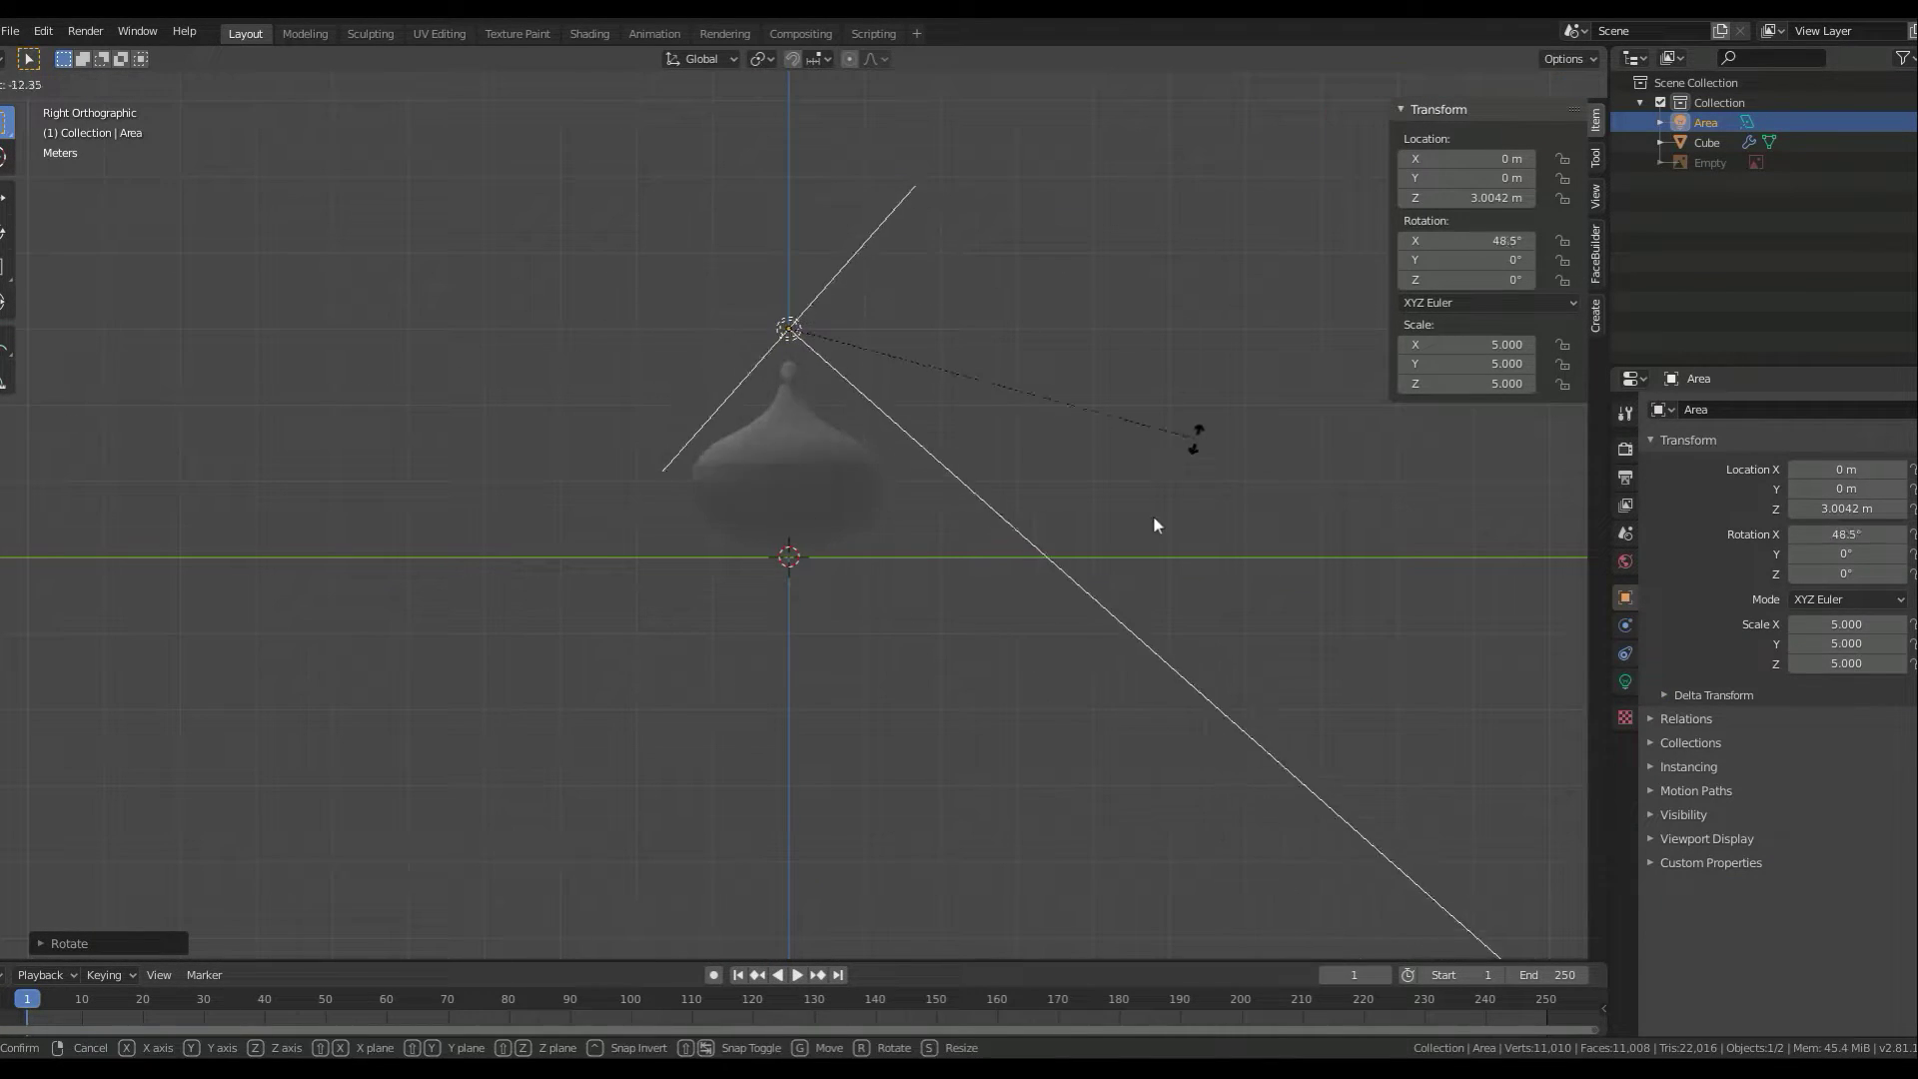
# - Duplicate the area light and rotate the copy 90° around Z toward the slime
pyautogui.hotkey('shift', 'd')
pyautogui.press('r')
pyautogui.press('z')
pyautogui.press('9')
pyautogui.press('0')
pyautogui.press('Return')
# - Add a second light copy rotated 90° around Z to the other side
pyautogui.hotkey('shift', 'd')
pyautogui.press('r')
pyautogui.press('z')
pyautogui.press('9')
pyautogui.press('0')
pyautogui.press('Return')
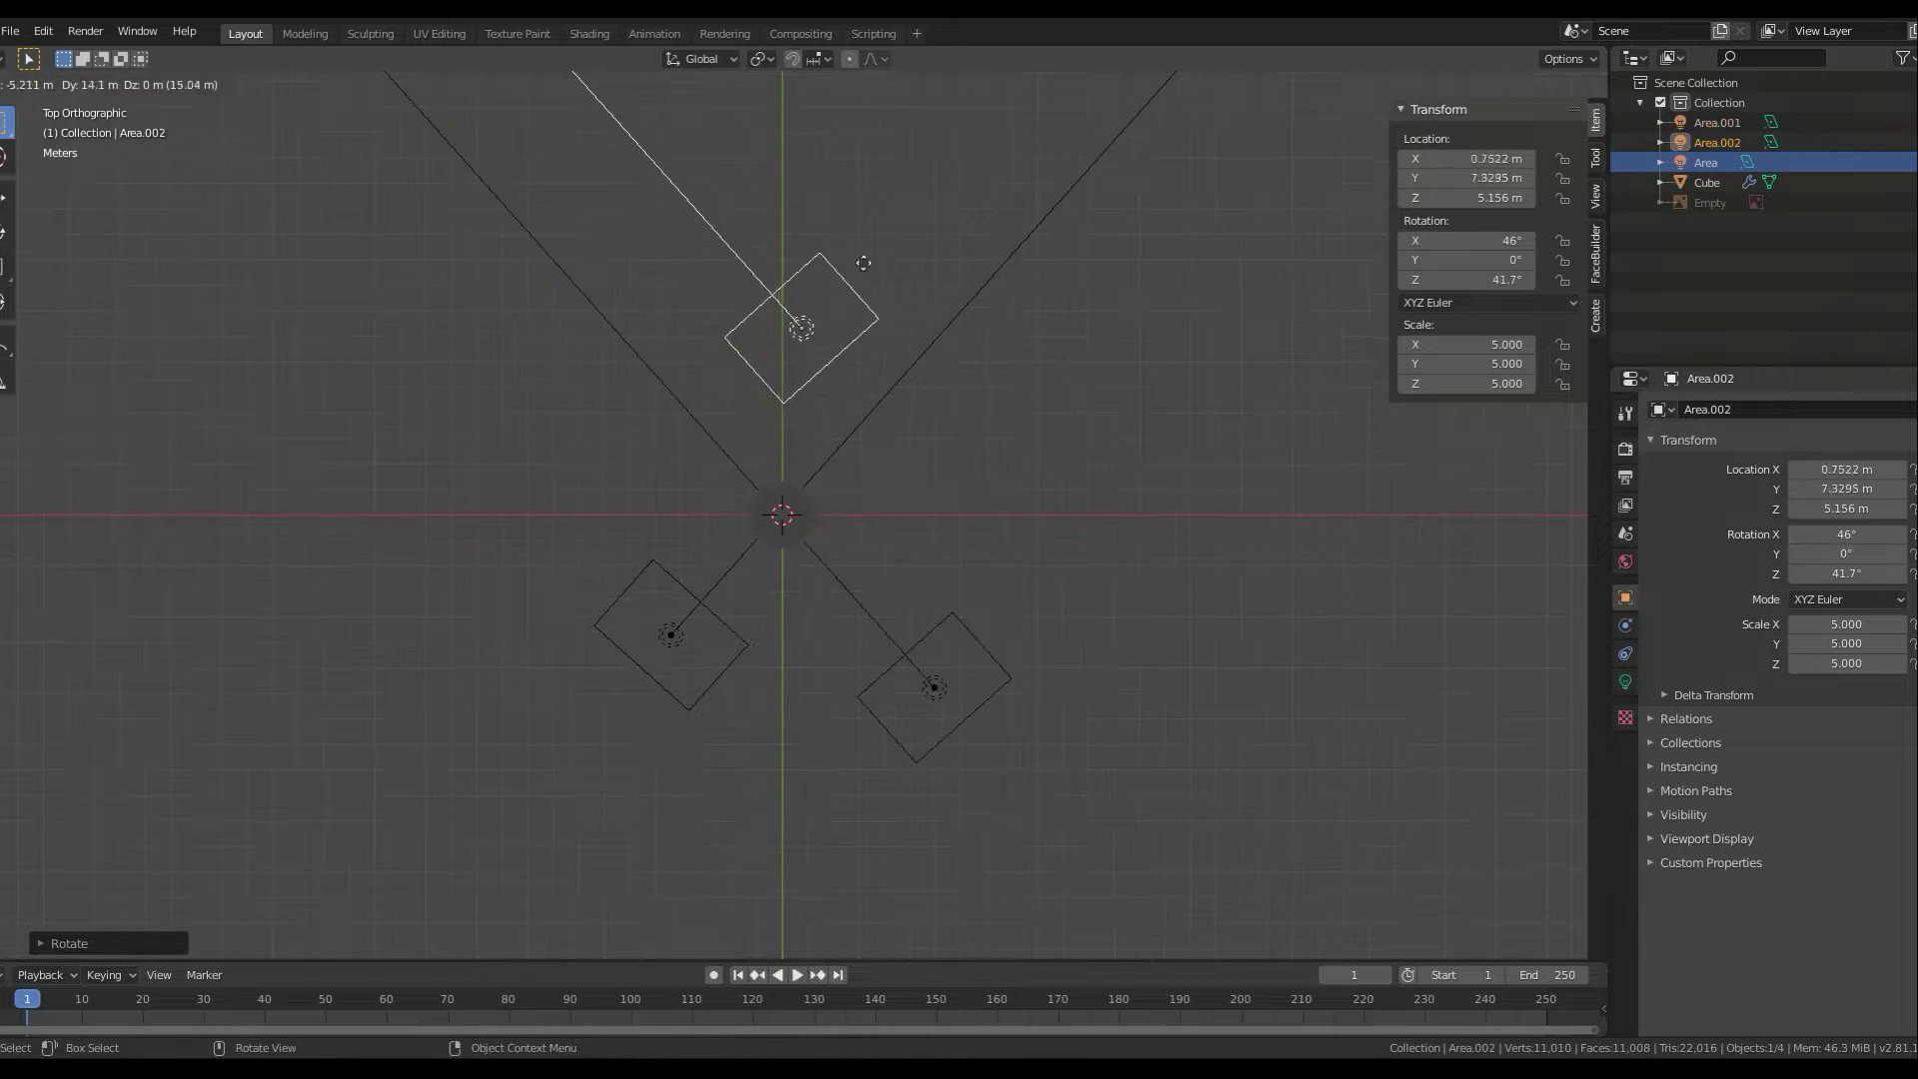
pyautogui.press('KP_3')
pyautogui.hotkey('ctrl', 'z')
# - Select one of the area lights and set its Power brightness
pyautogui.moveTo(999, 493)
pyautogui.mouseDown(button='middle')
pyautogui.moveTo(913, 601)
pyautogui.moveTo(1070, 634)
pyautogui.moveTo(907, 663)
pyautogui.mouseUp(button='middle')
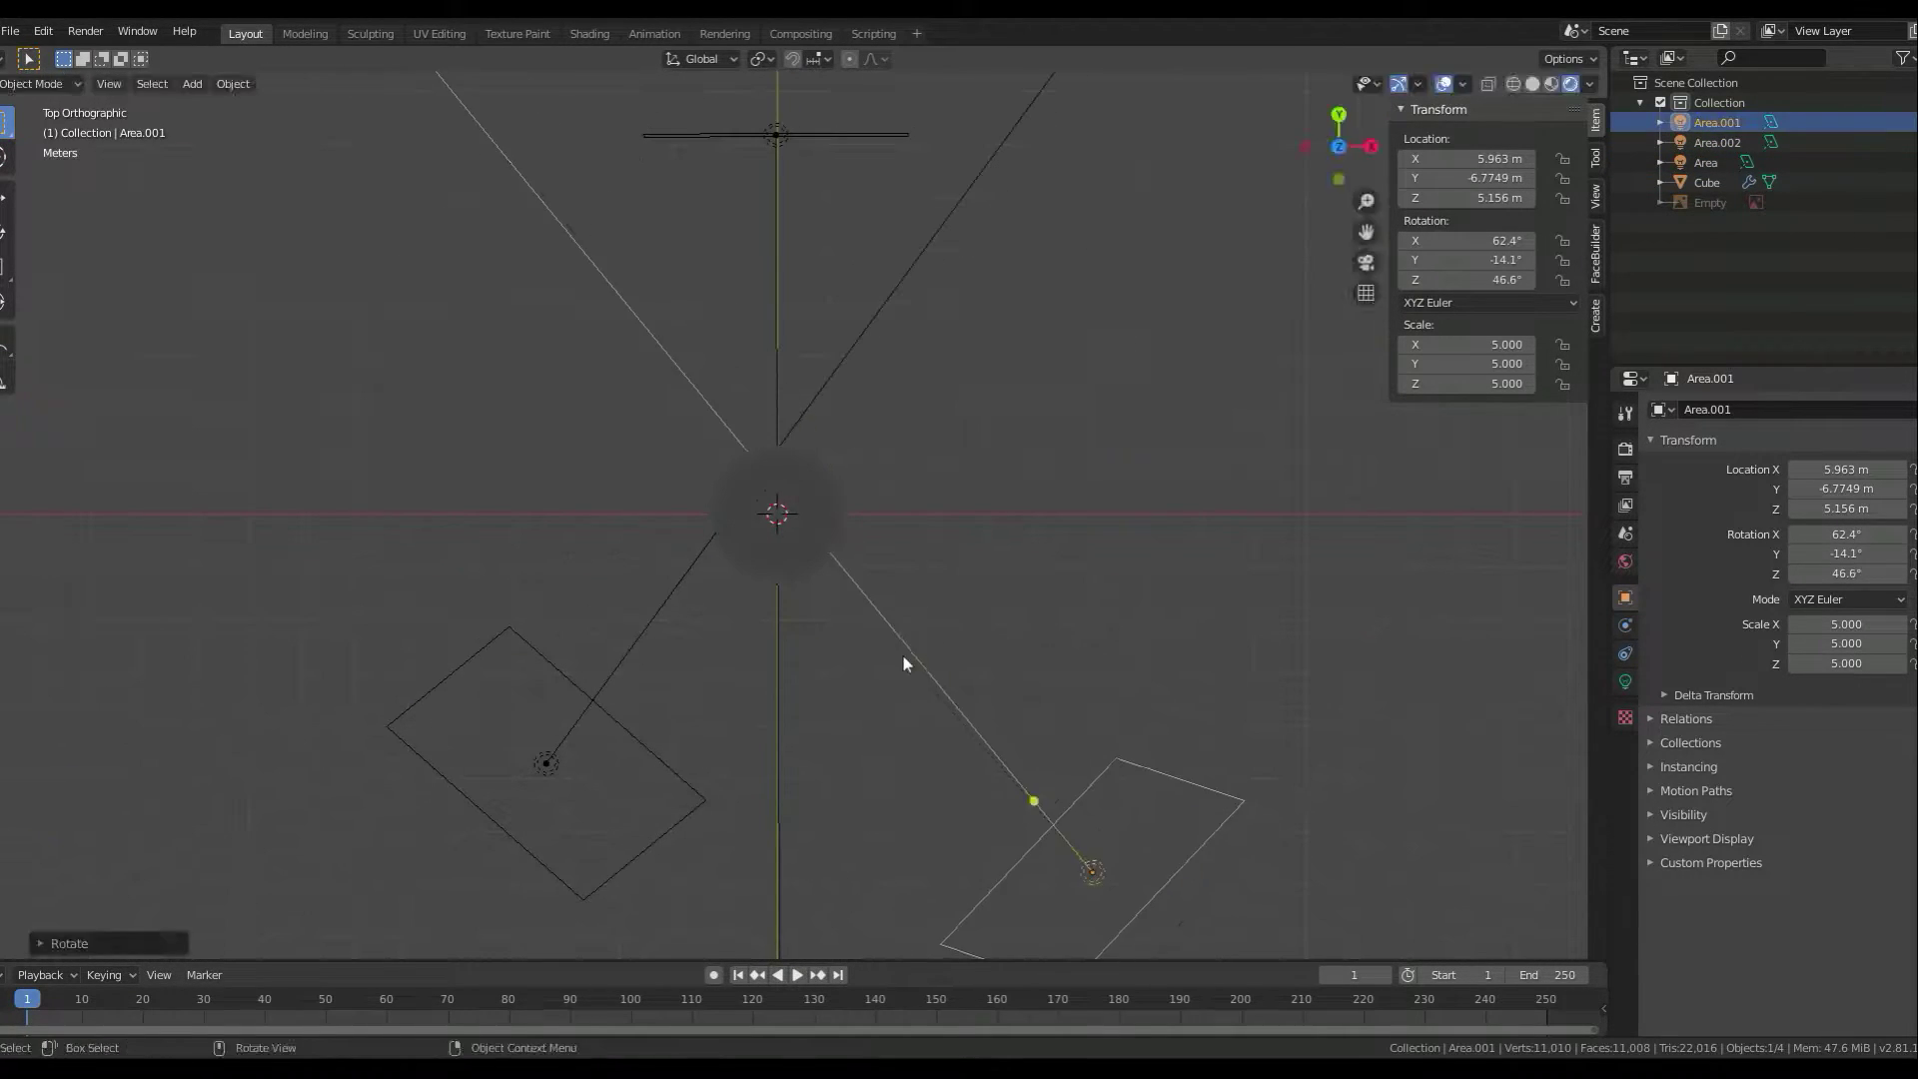
pyautogui.click(791, 601)
pyautogui.click(1626, 765)
pyautogui.click(1706, 162)
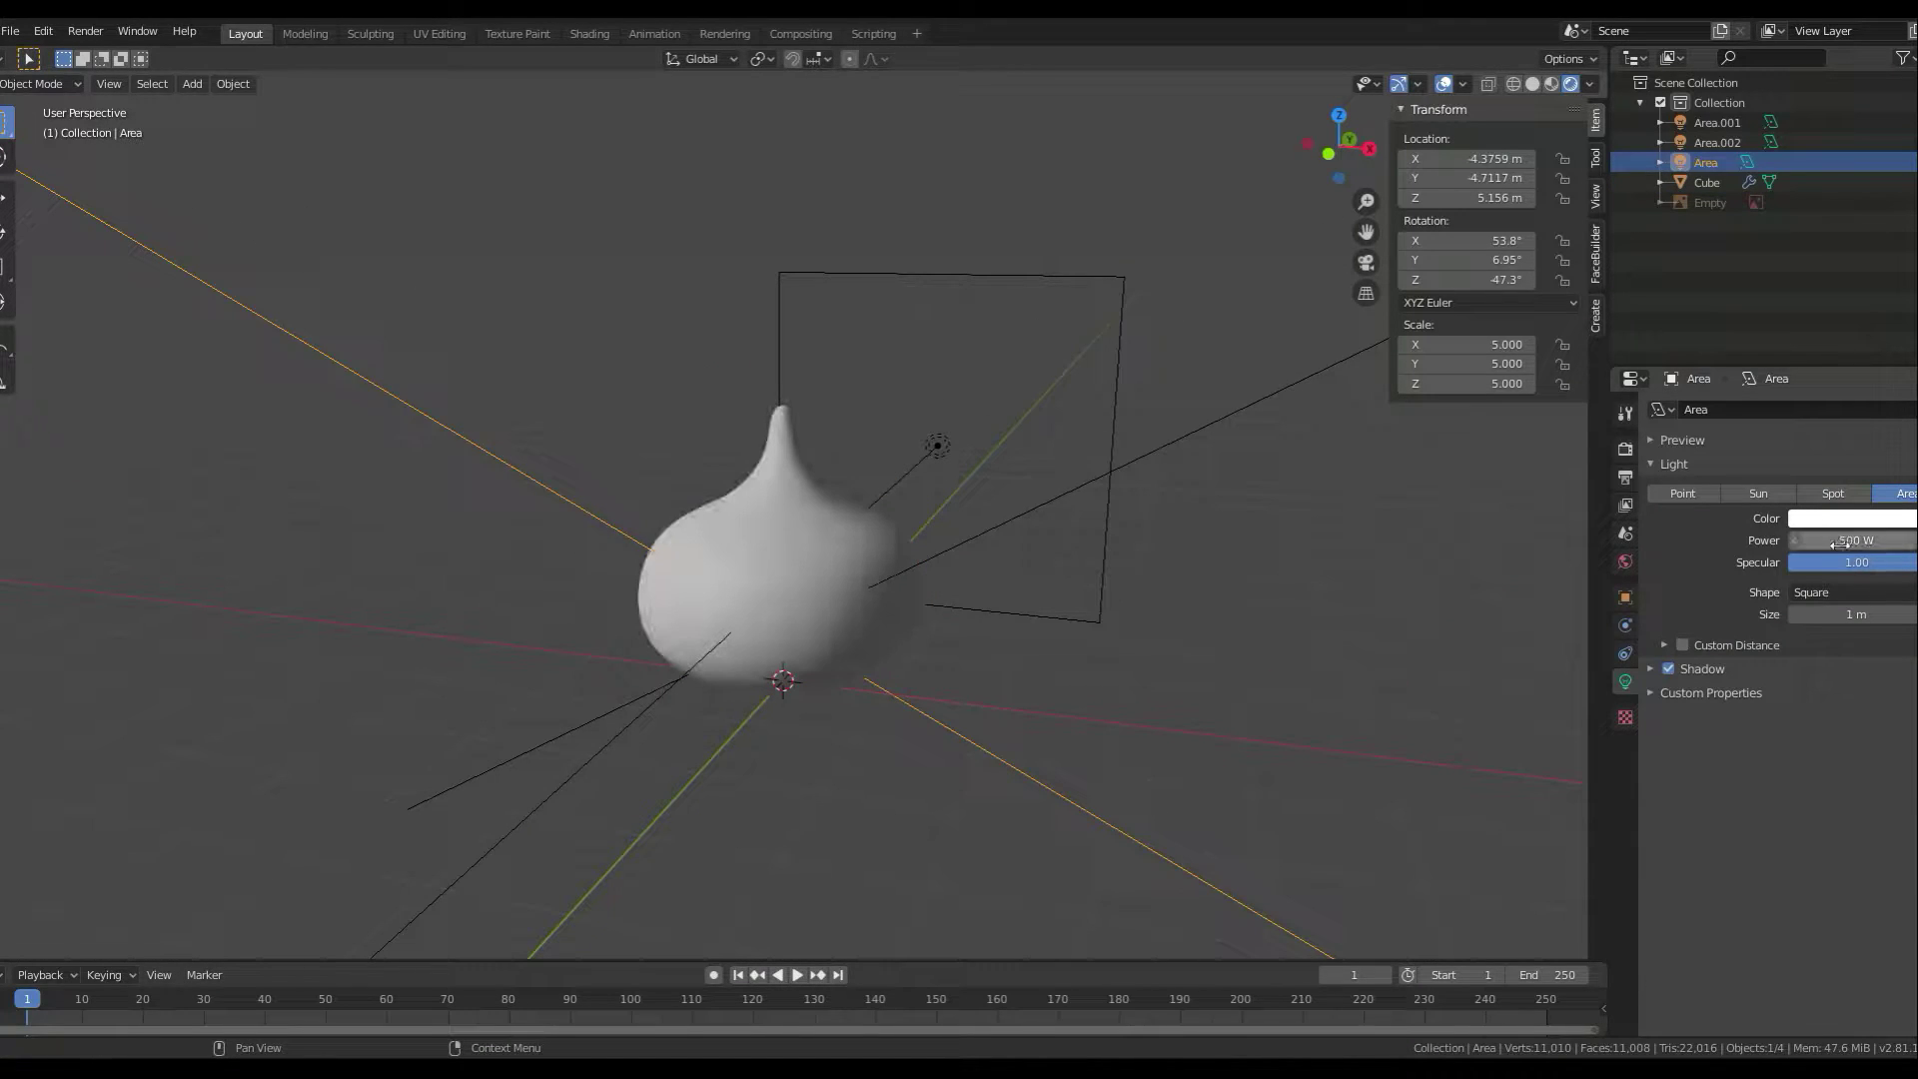
pyautogui.click(934, 444)
# - Add a new material to the slime body and pick a blue Base Color
pyautogui.click(879, 559)
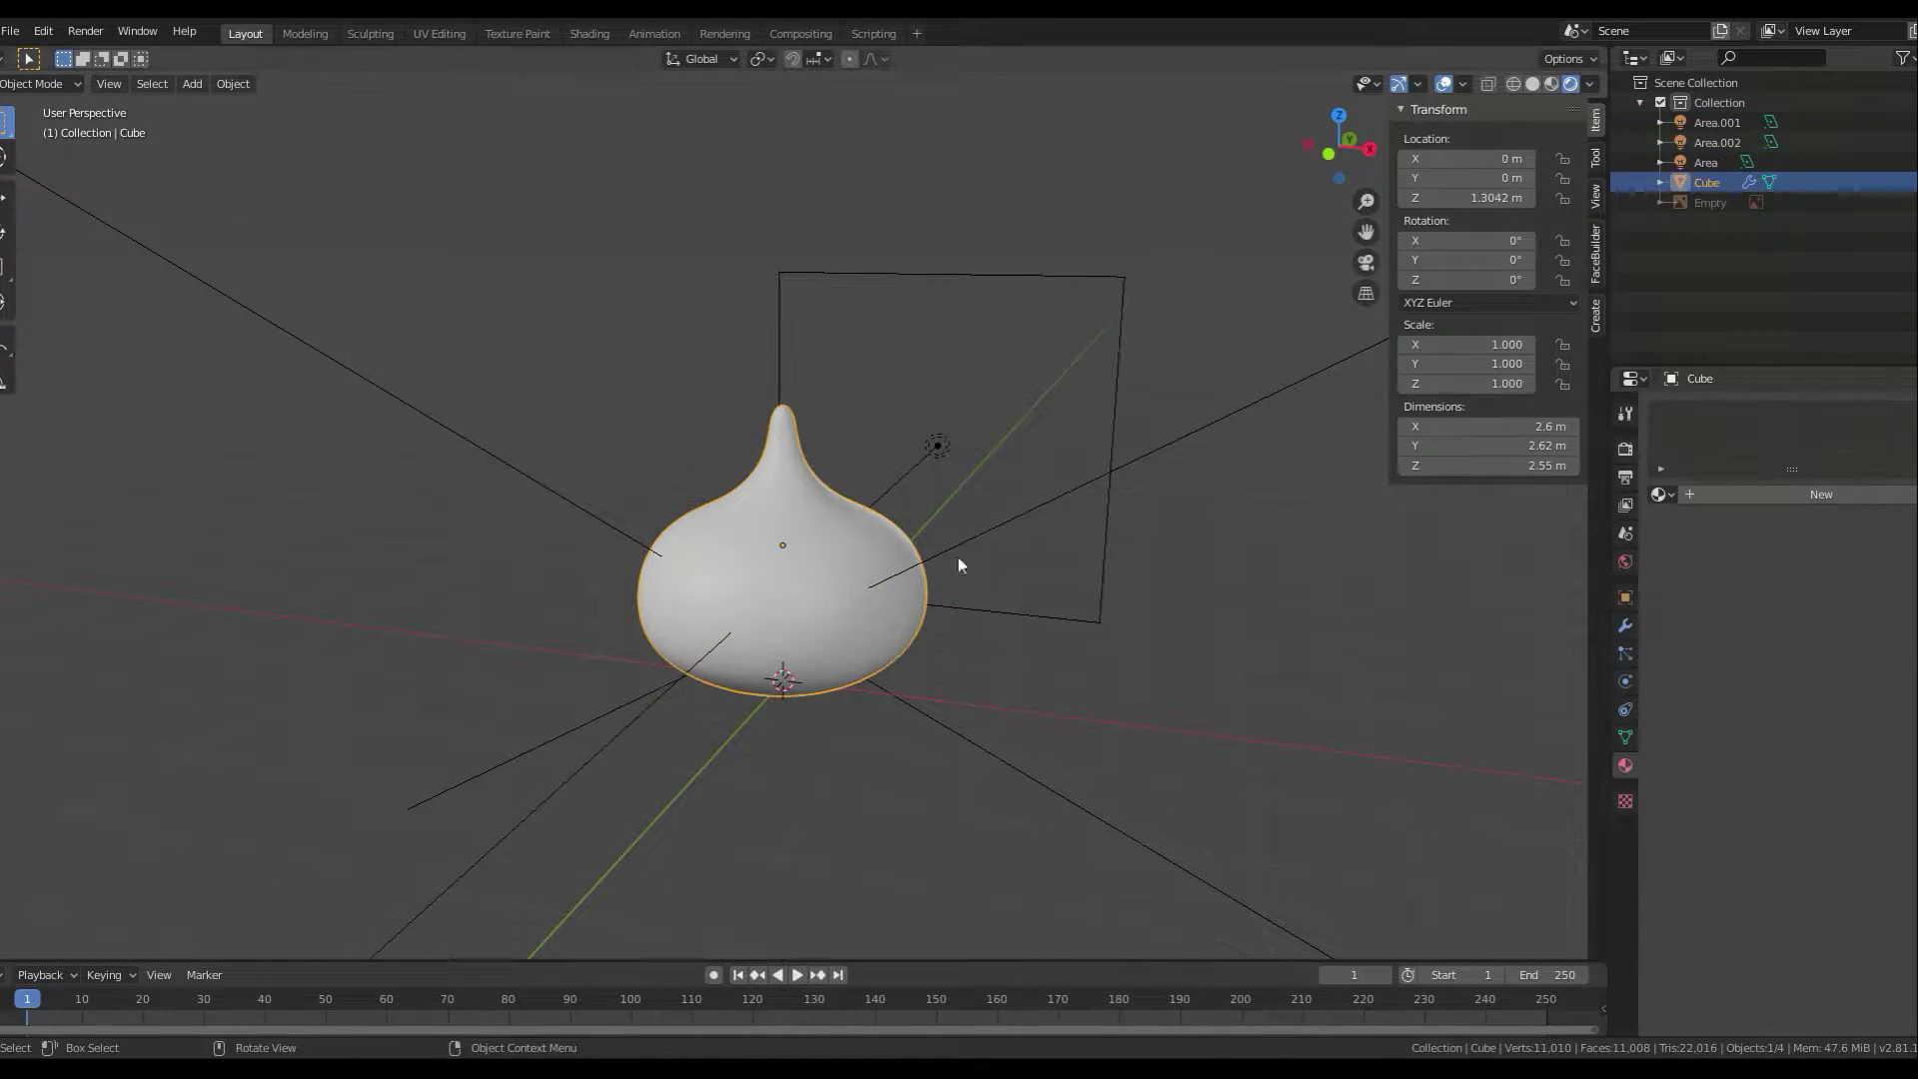
pyautogui.click(1625, 765)
pyautogui.click(1858, 696)
pyautogui.click(1856, 454)
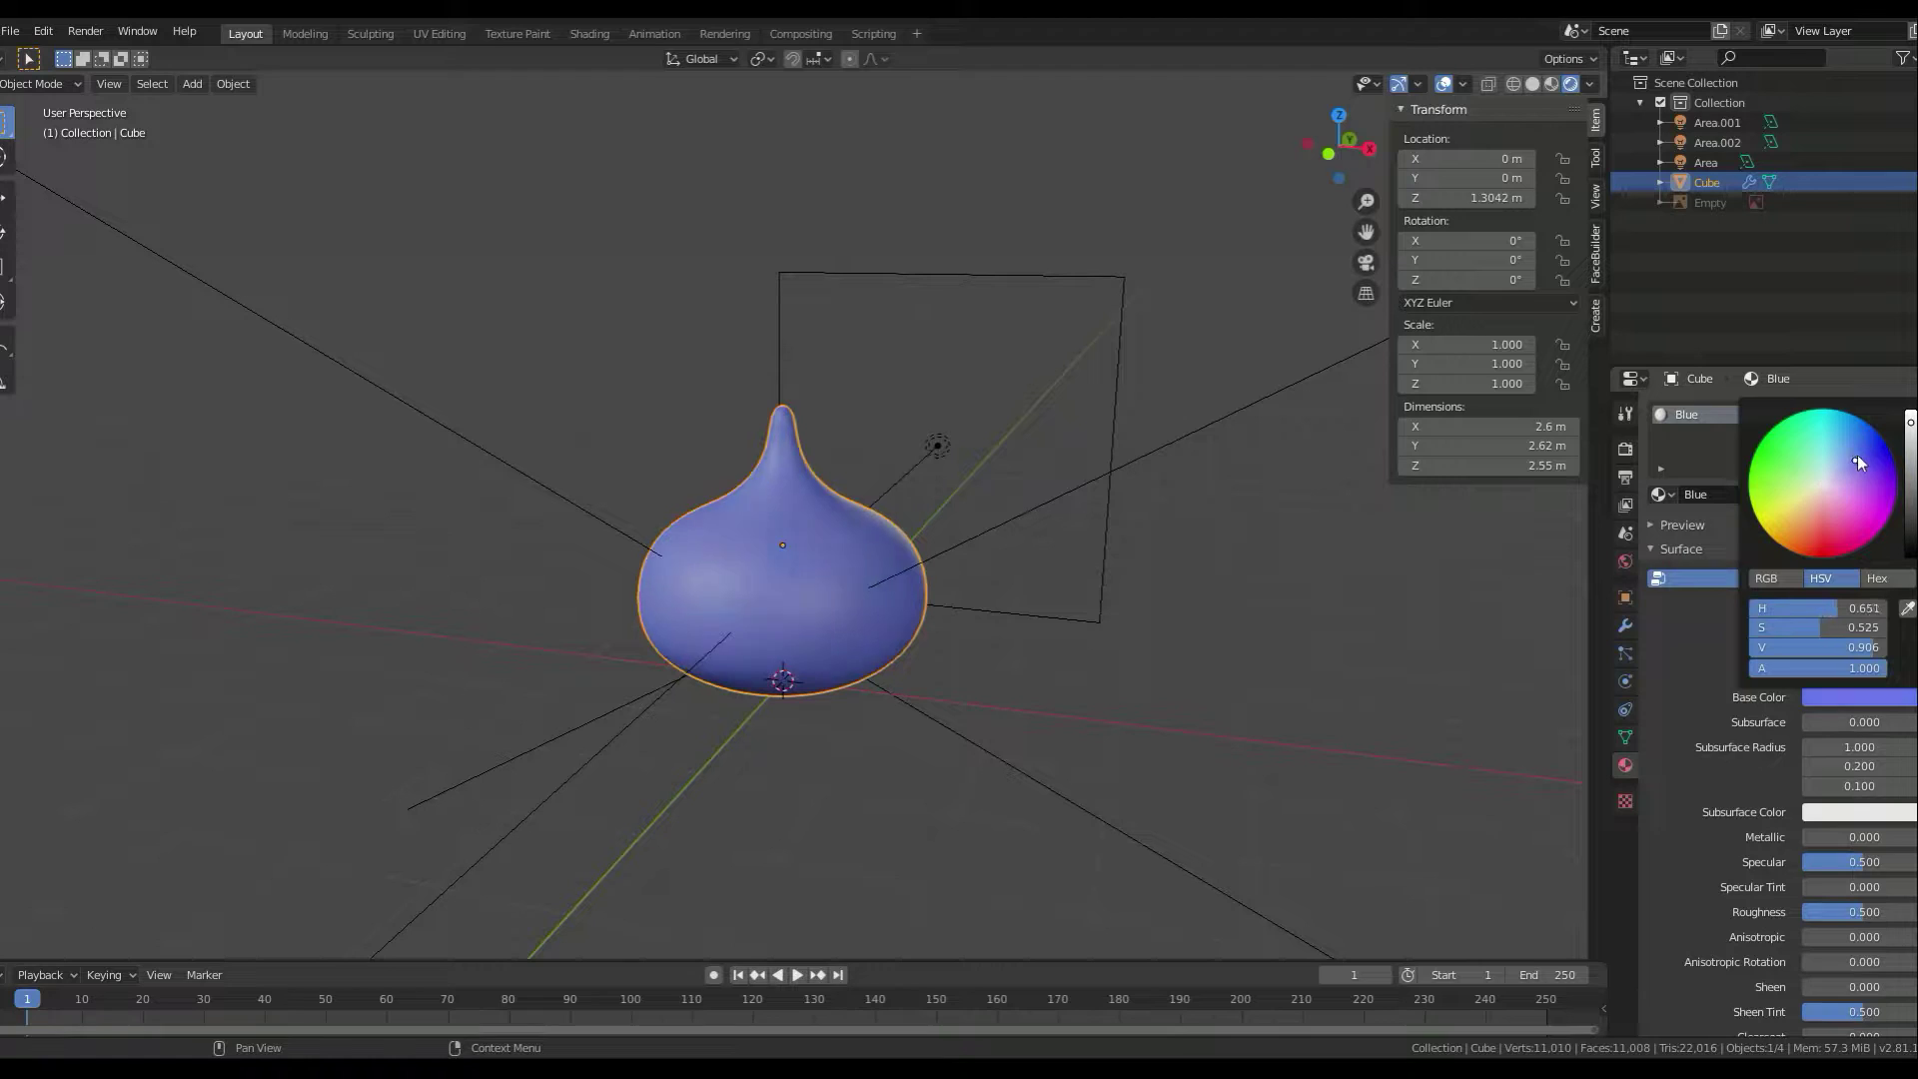
pyautogui.press('KP_1')
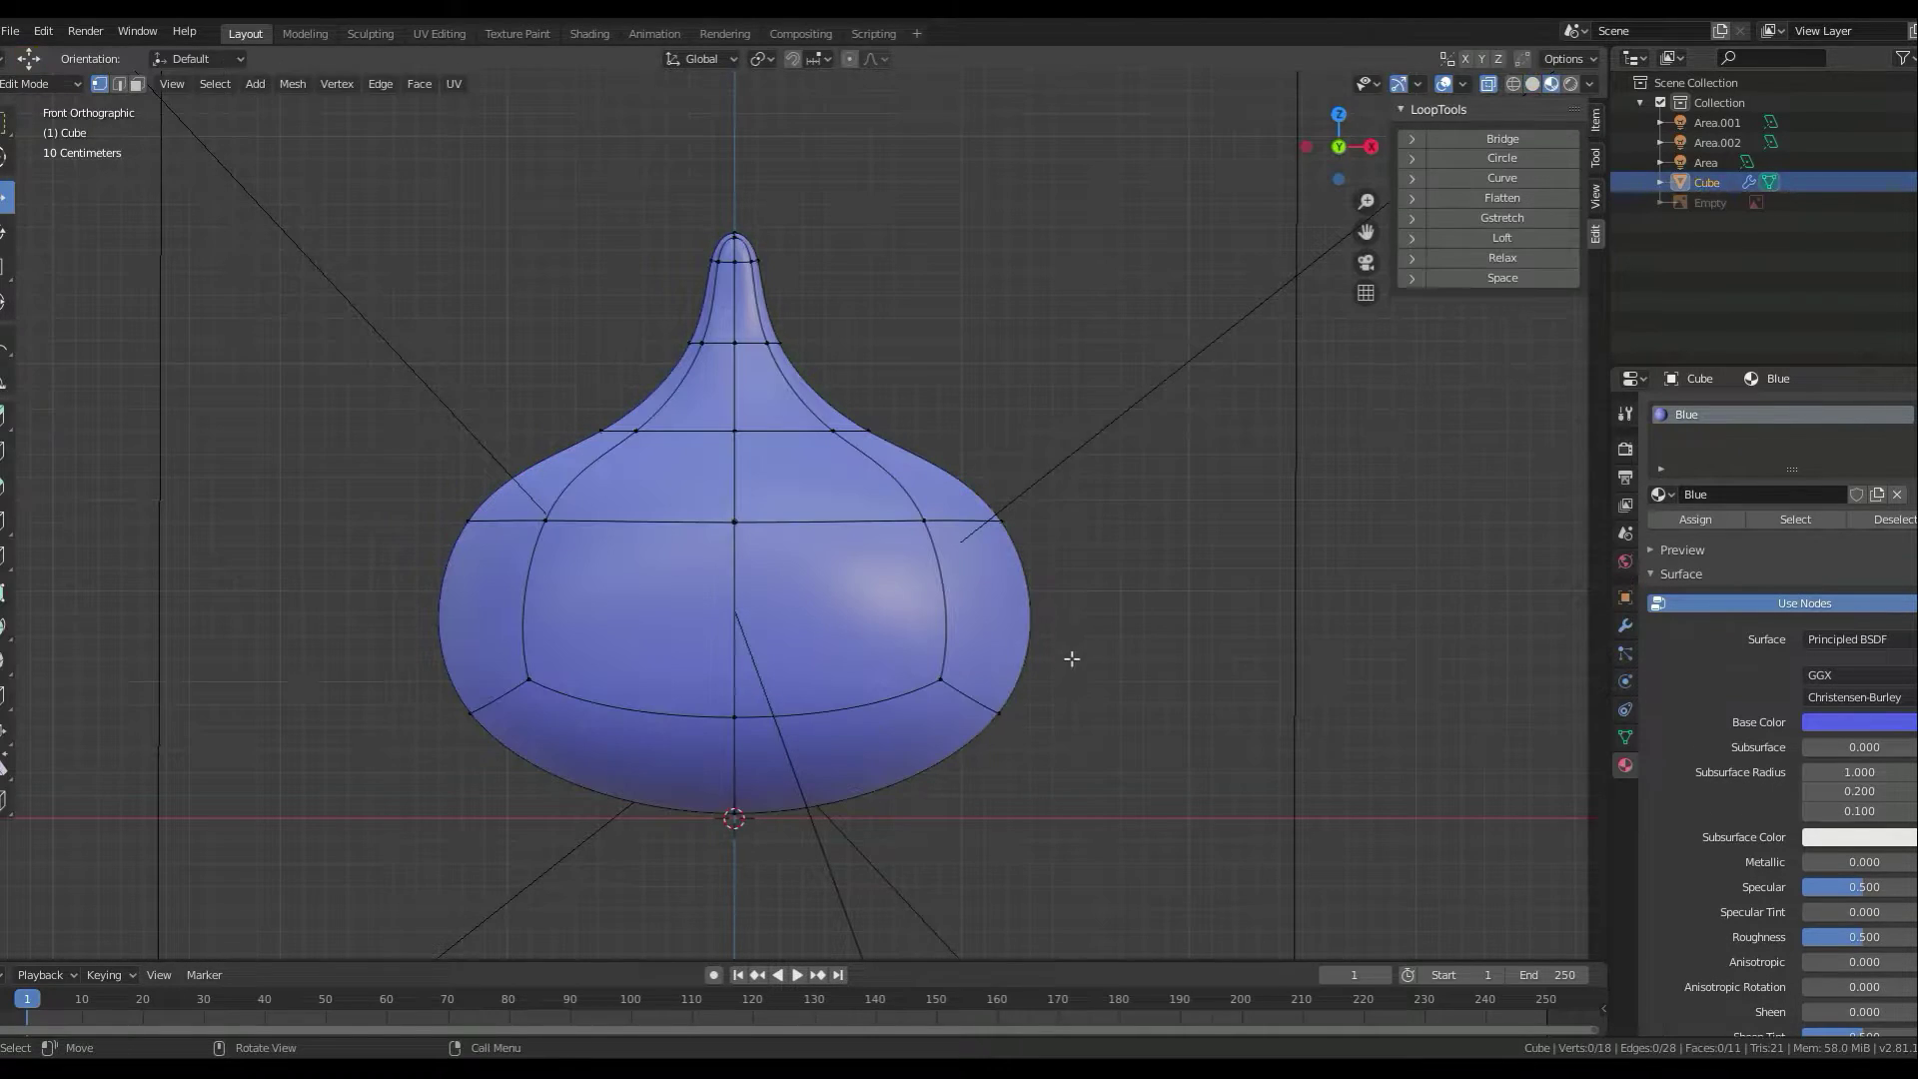
# - Enter Edit Mode on the slime mesh and finish the pending vertex move
pyautogui.moveTo(1104, 578); pyautogui.dragTo(1070, 552, button='middle')
pyautogui.scroll(-3, 1069, 551)
pyautogui.press('Tab')
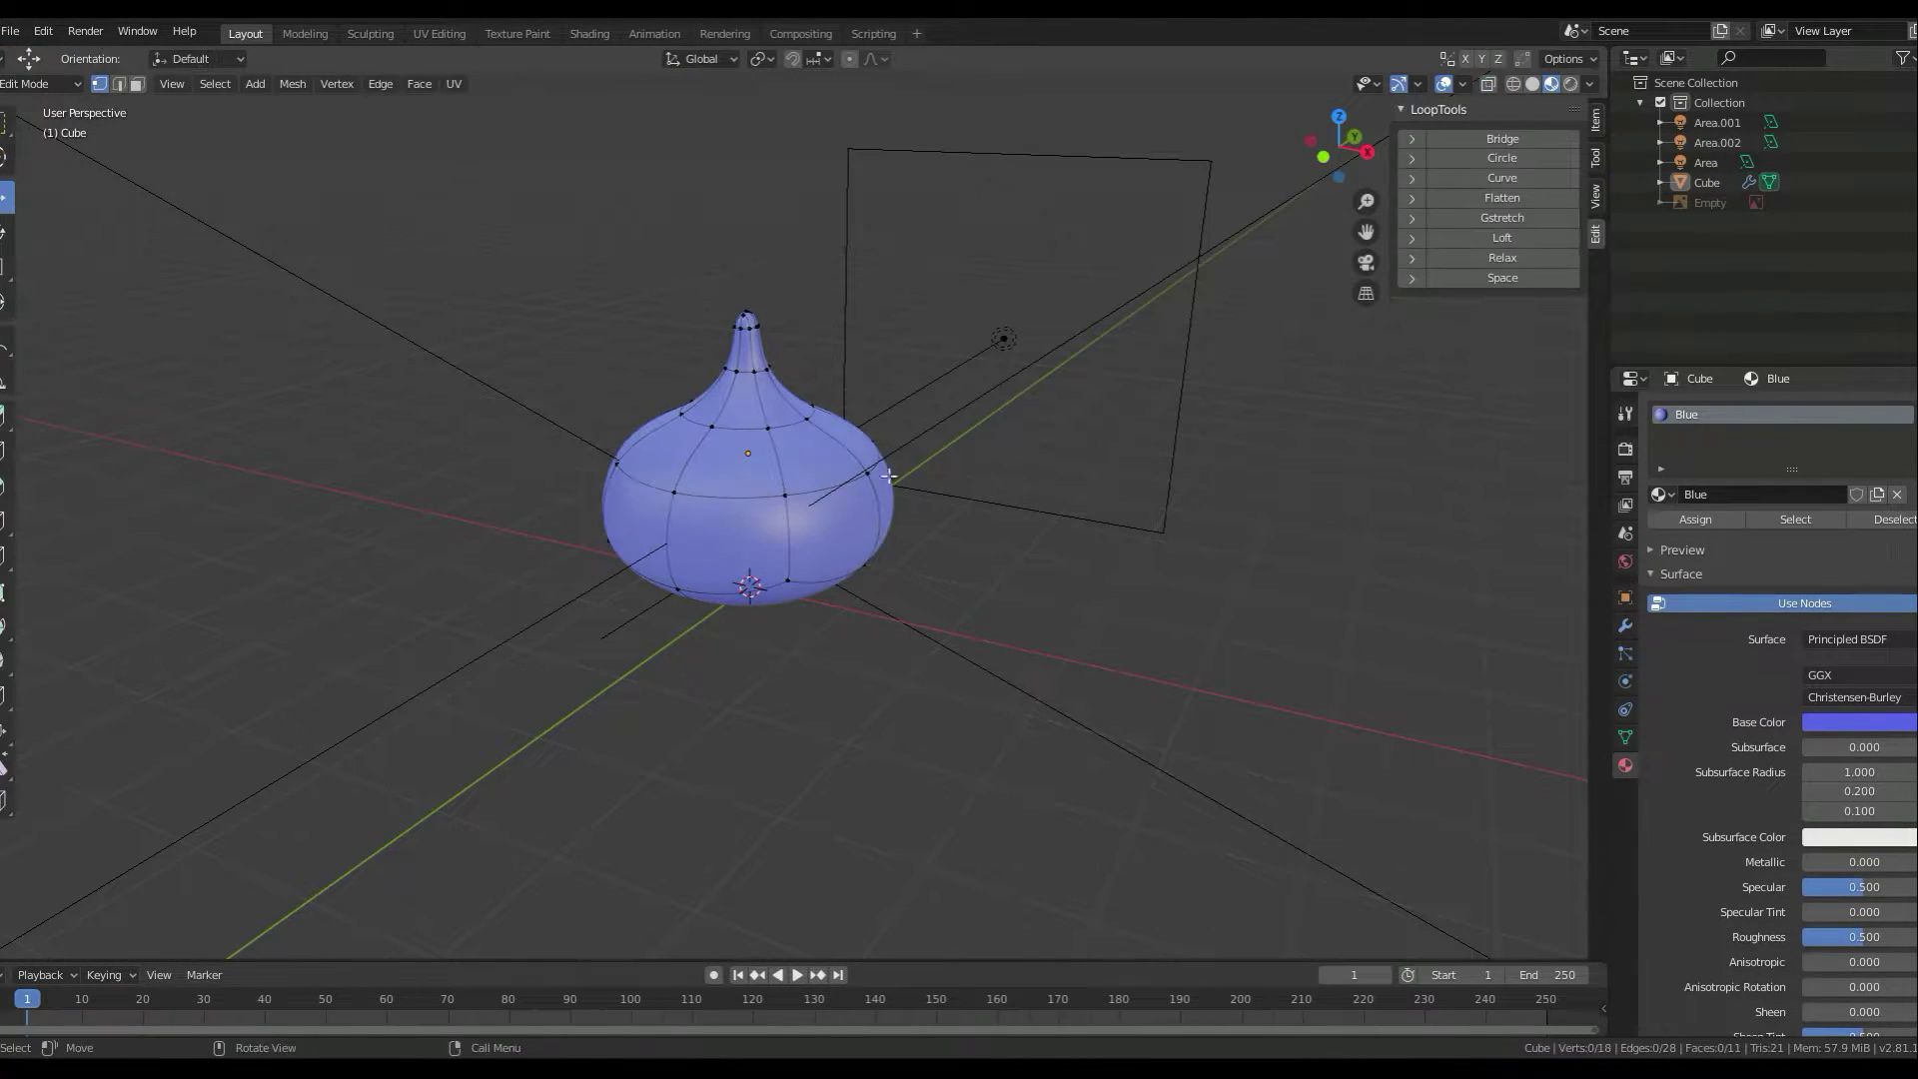
pyautogui.moveTo(999, 470)
pyautogui.mouseDown(button='middle')
pyautogui.moveTo(959, 429)
pyautogui.moveTo(1036, 398)
pyautogui.moveTo(1016, 570)
pyautogui.mouseUp(button='middle')
pyautogui.scroll(2, 839, 504)
pyautogui.click(804, 432)
pyautogui.scroll(2, 1009, 450)
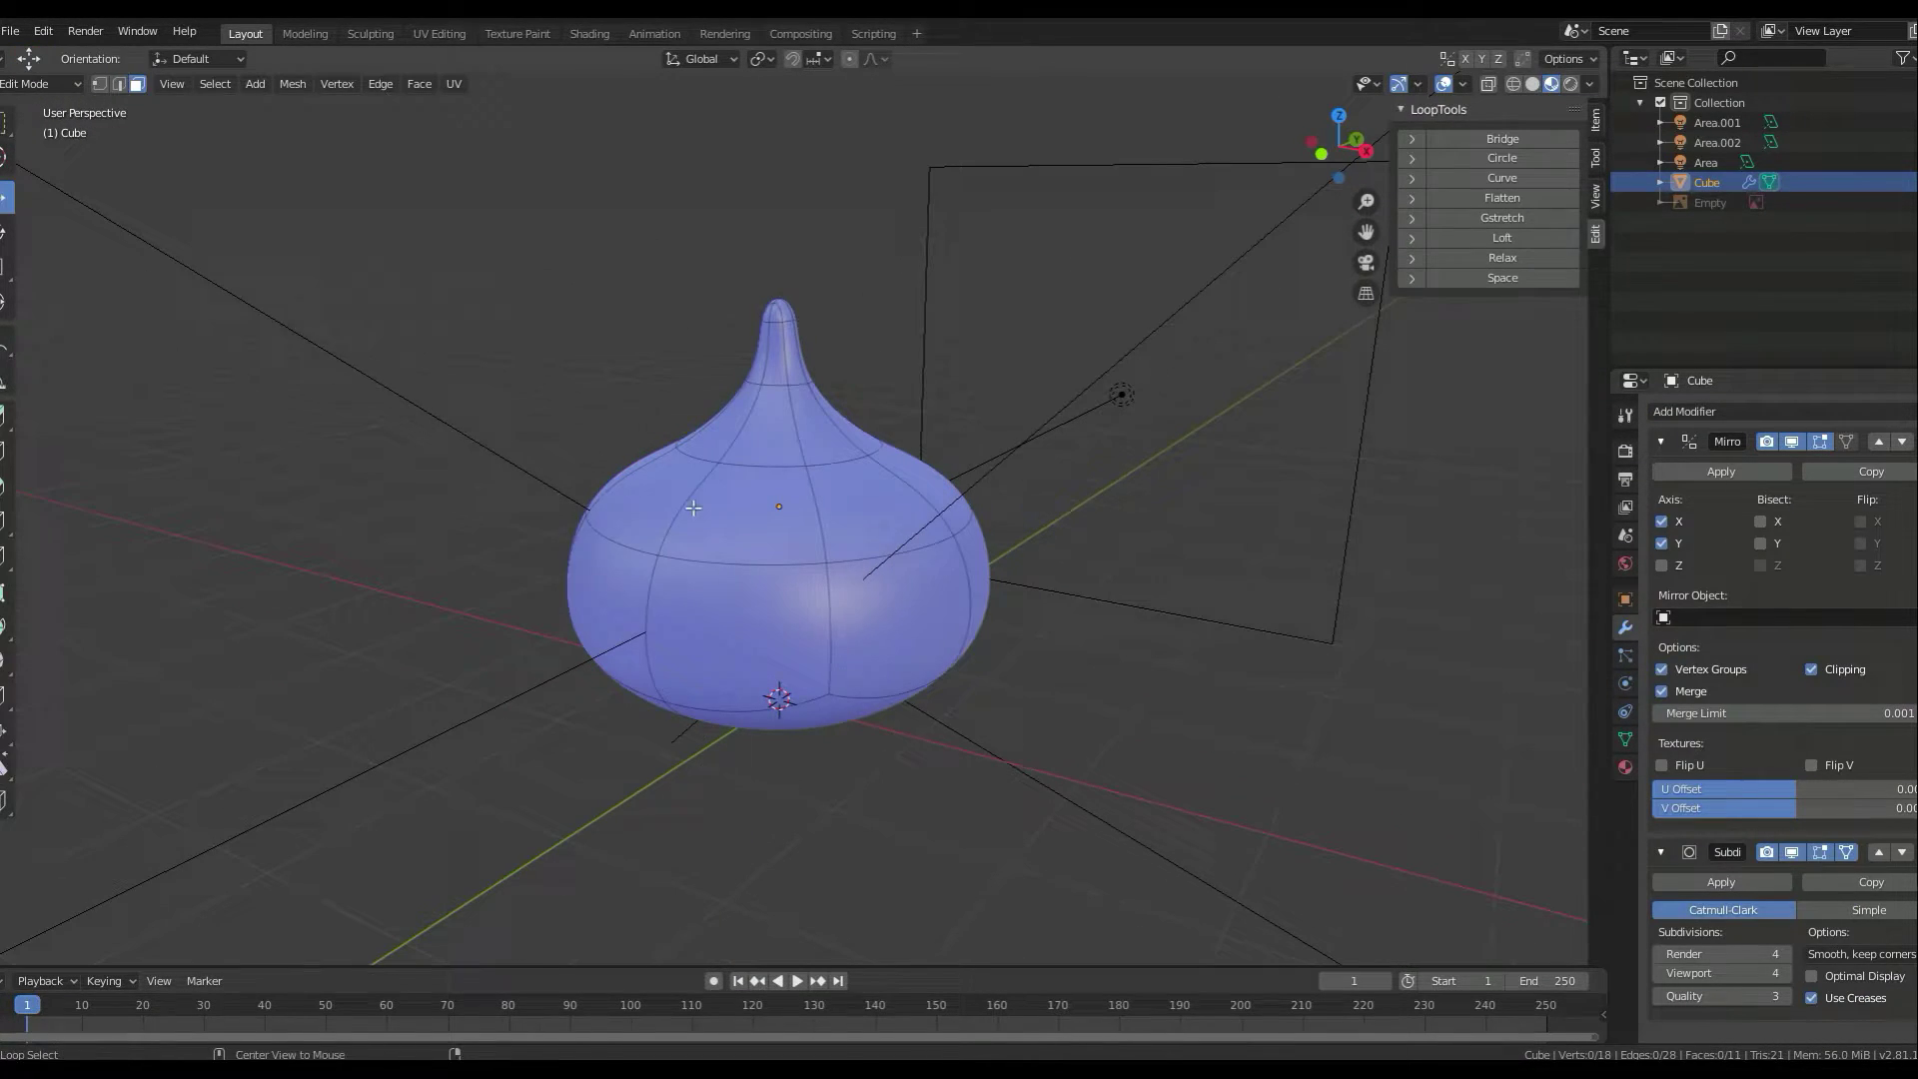
# - Select an edge loop around the slime and mark it as a UV seam
pyautogui.press('2')
pyautogui.keyDown('alt'); pyautogui.click(694, 508); pyautogui.keyUp('alt')
pyautogui.rightClick(700, 500)
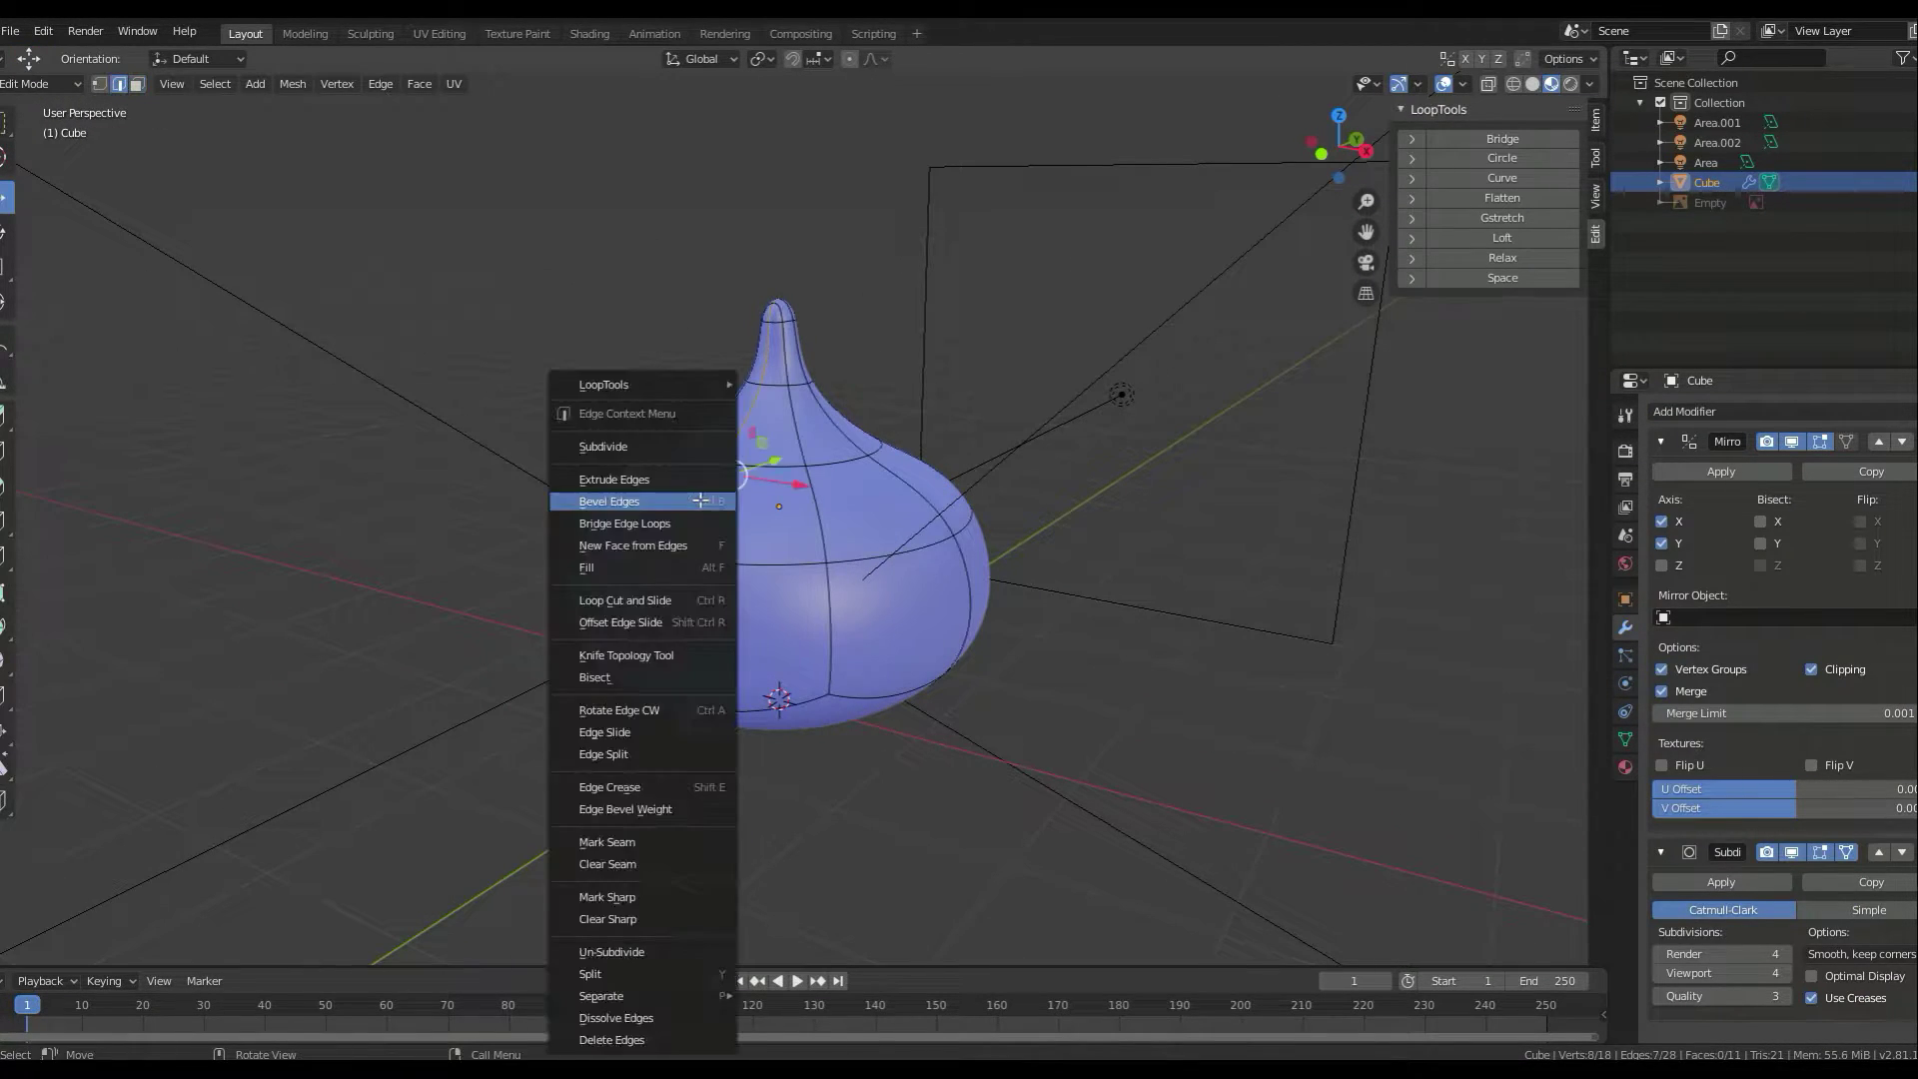
pyautogui.click(607, 842)
pyautogui.hotkey('alt', 'a')
# - Start a new texture image with its width set to 8192 px
pyautogui.moveTo(780, 679)
pyautogui.mouseDown(button='middle')
pyautogui.moveTo(1156, 569)
pyautogui.moveTo(721, 398)
pyautogui.mouseUp(button='middle')
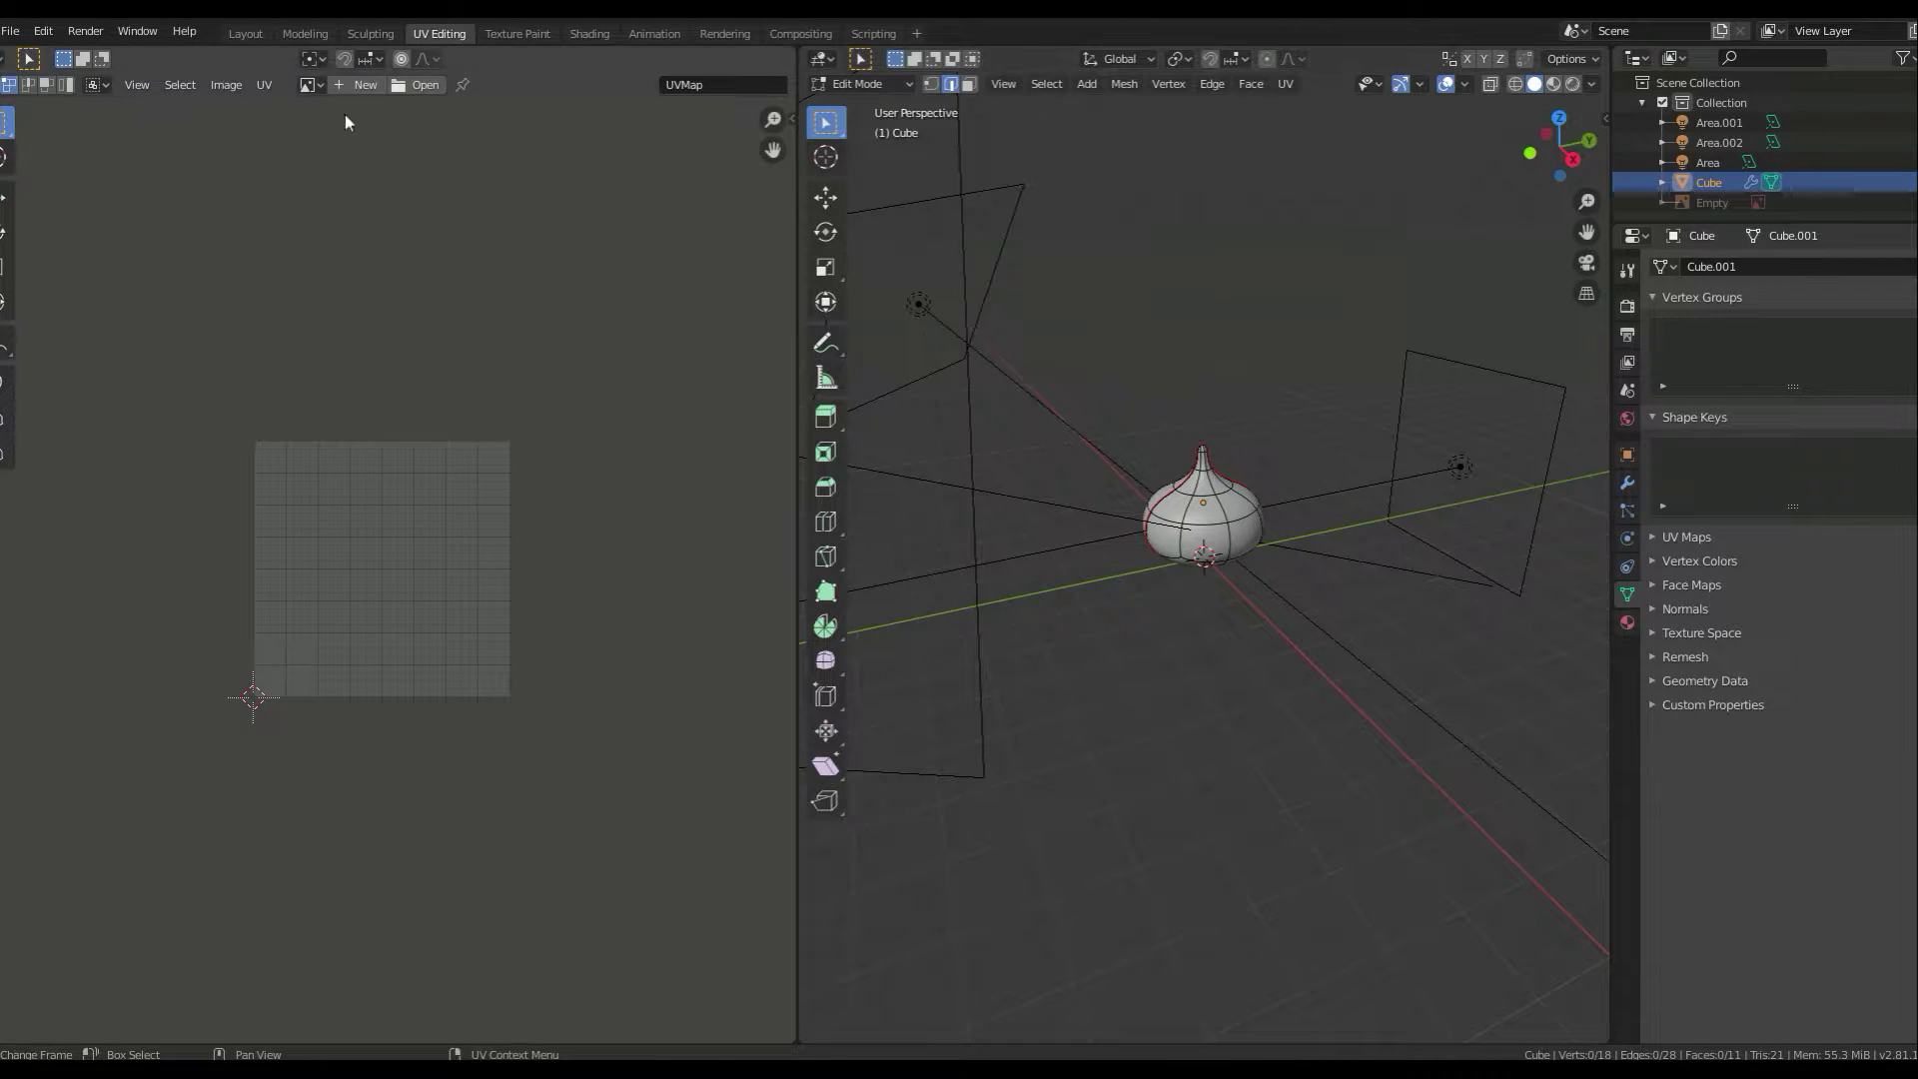
pyautogui.click(348, 84)
pyautogui.moveTo(375, 96); pyautogui.dragTo(372, 96)
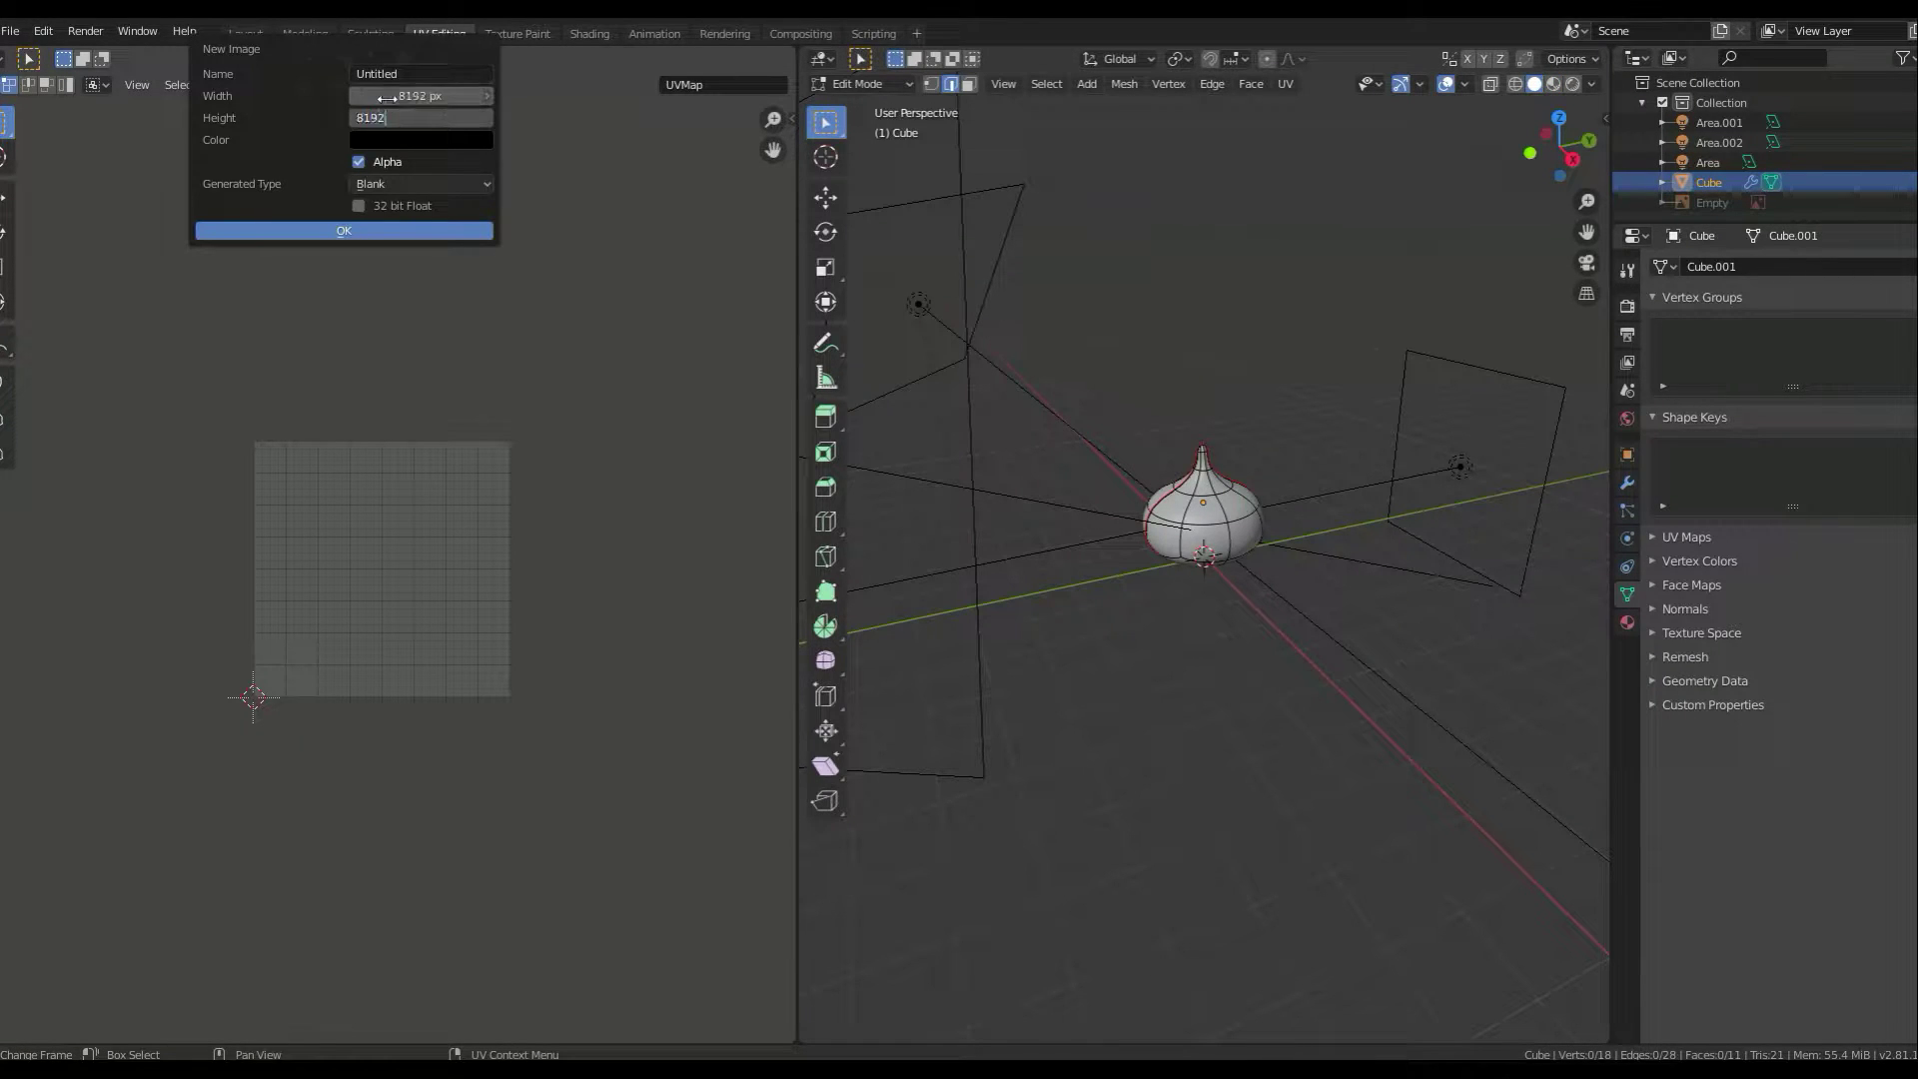
# - Create the 8192 × 8192 image named UVMAP with a light-green fill
pyautogui.click(421, 76)
pyautogui.write('UVMAP')
pyautogui.click(420, 140)
pyautogui.moveTo(519, 196); pyautogui.dragTo(522, 171)
pyautogui.click(443, 252)
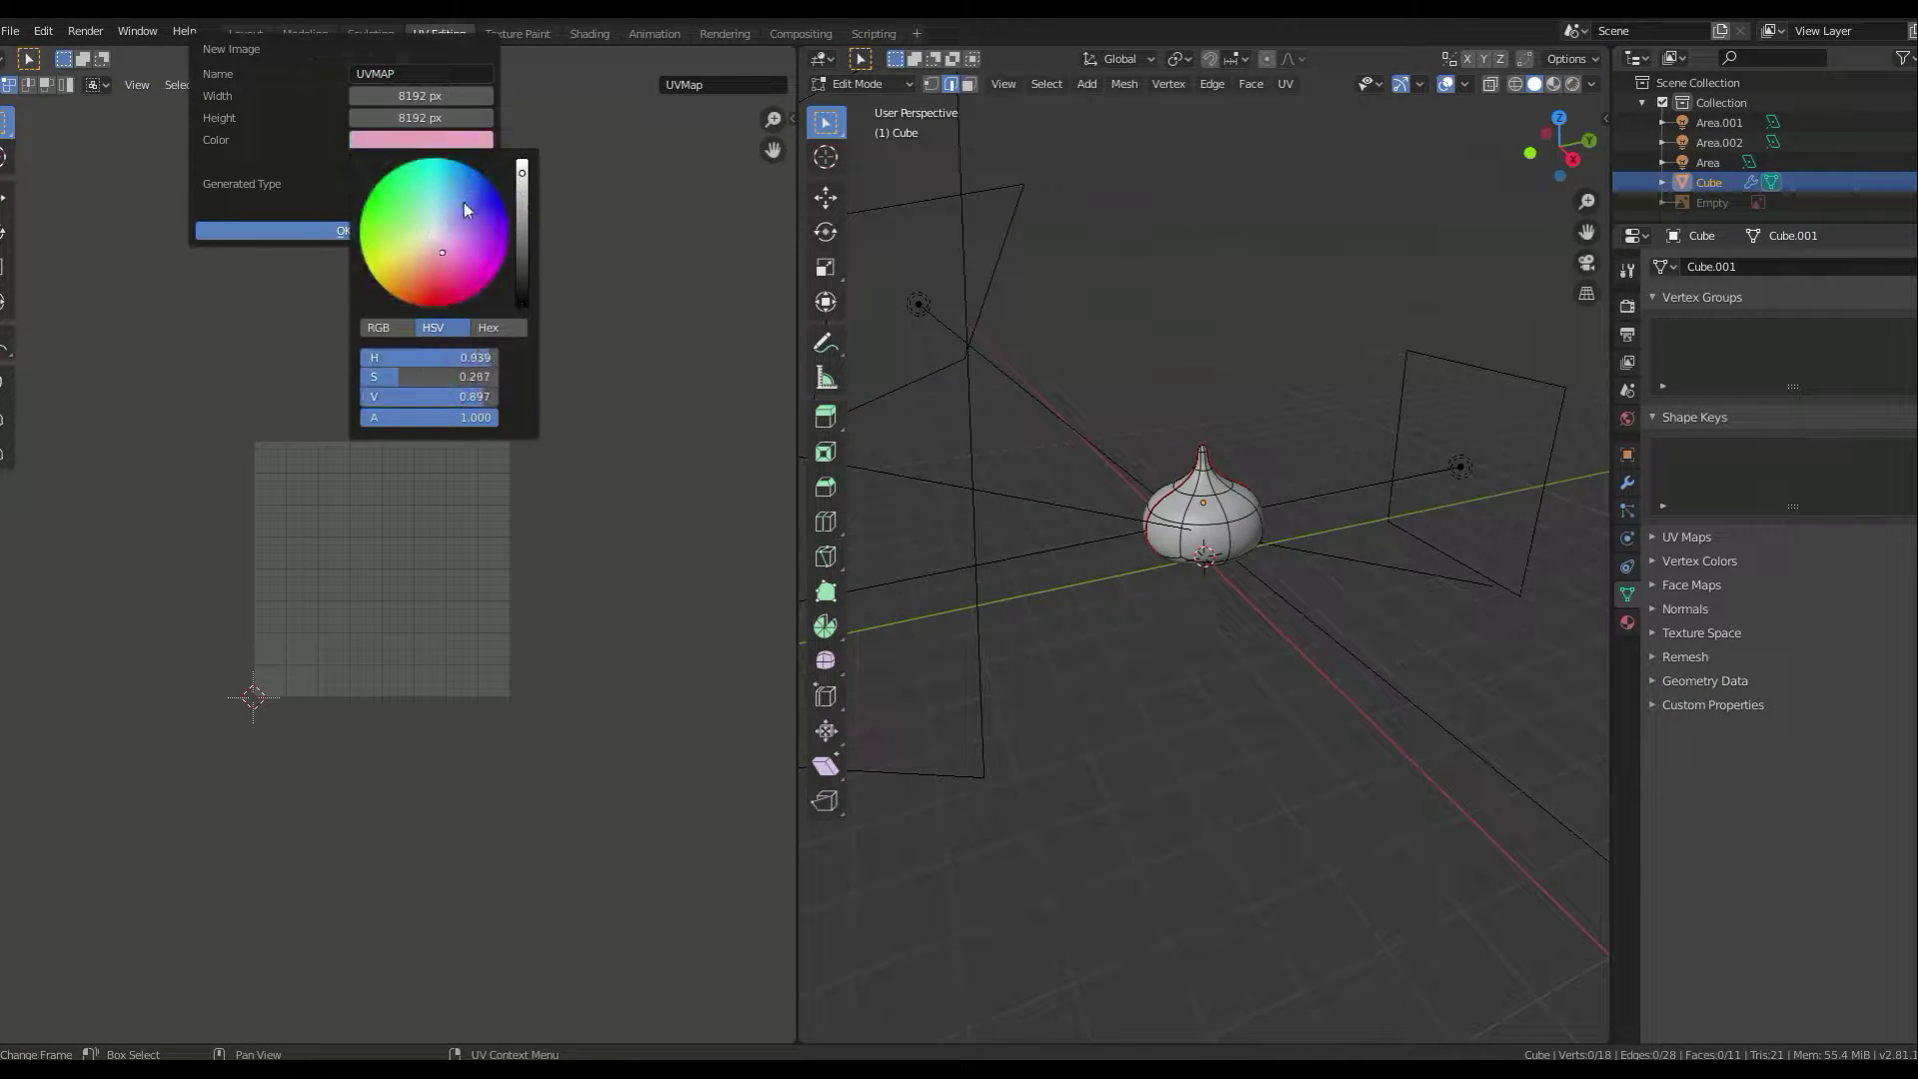
pyautogui.click(272, 231)
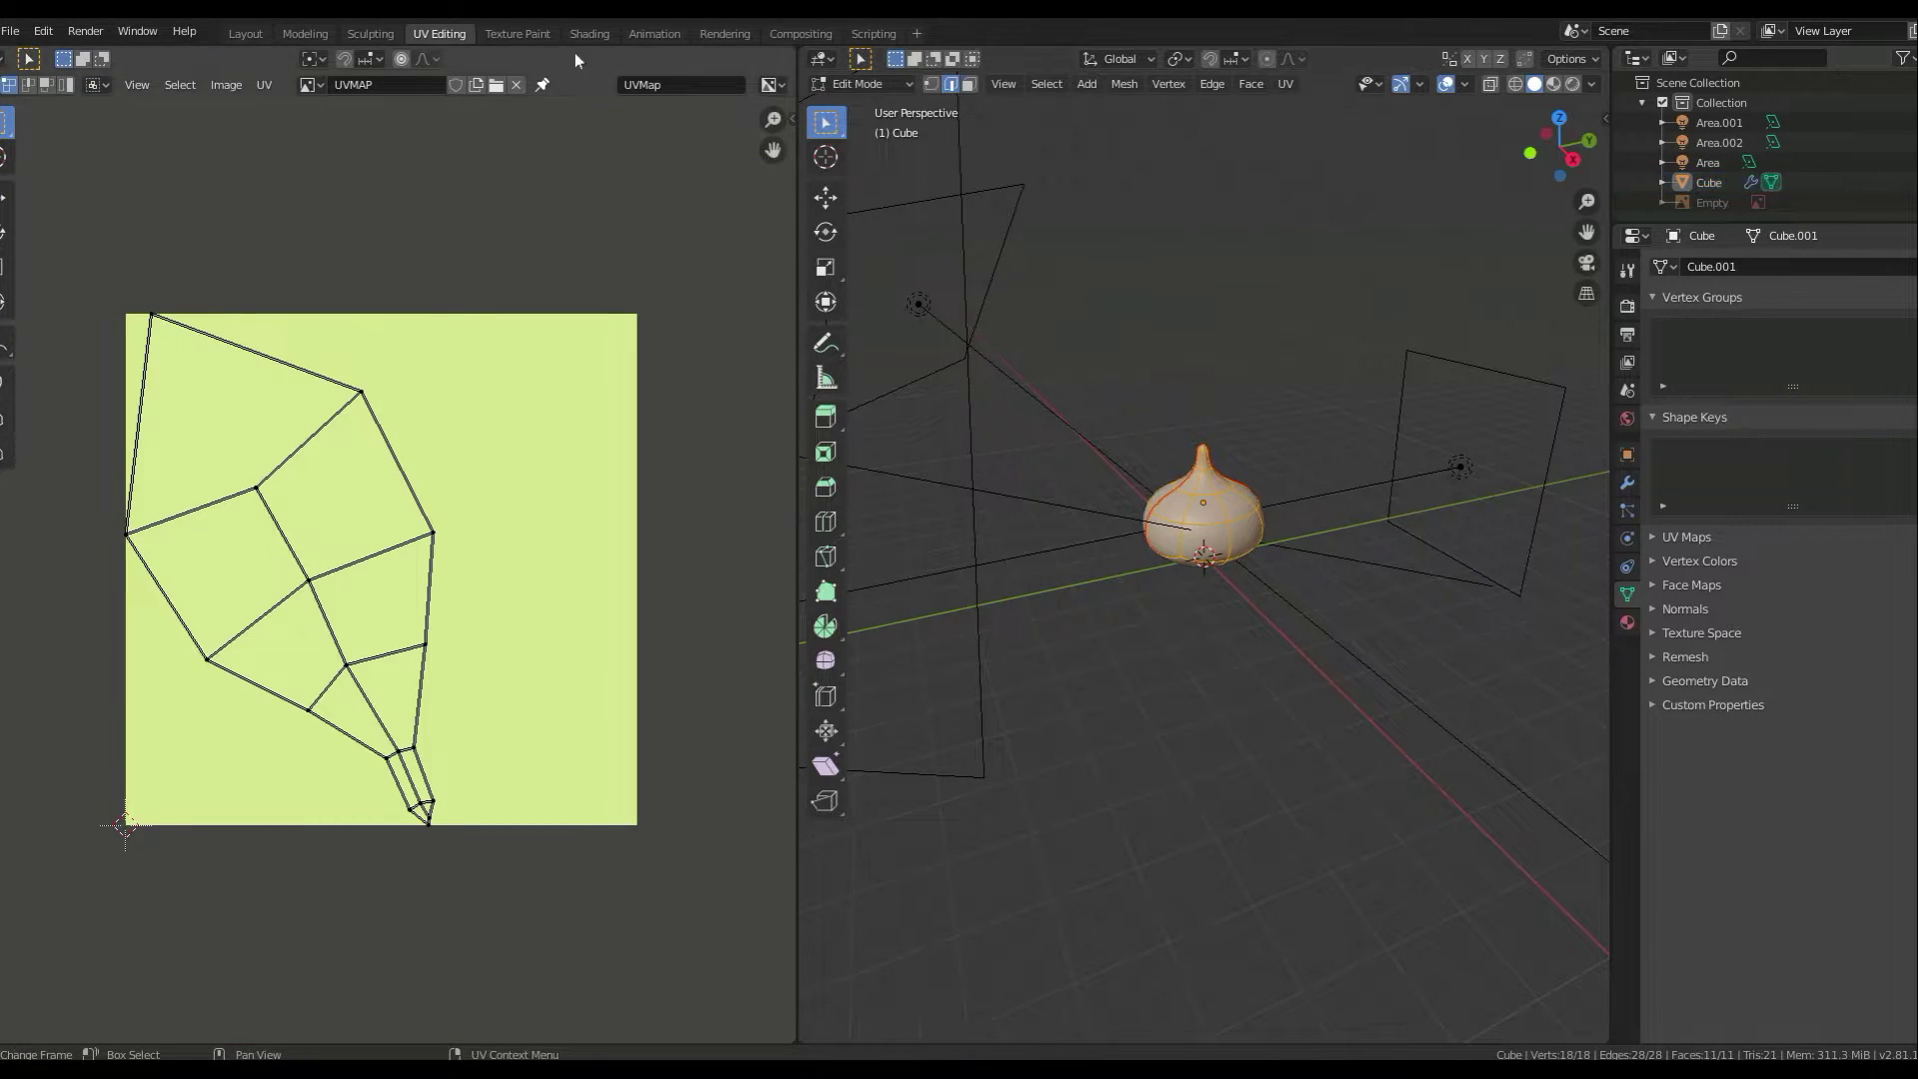
# - In the Shading nodes, connect an Image Texture using UVMAP to the slime's Base Color
pyautogui.click(517, 33)
pyautogui.click(590, 33)
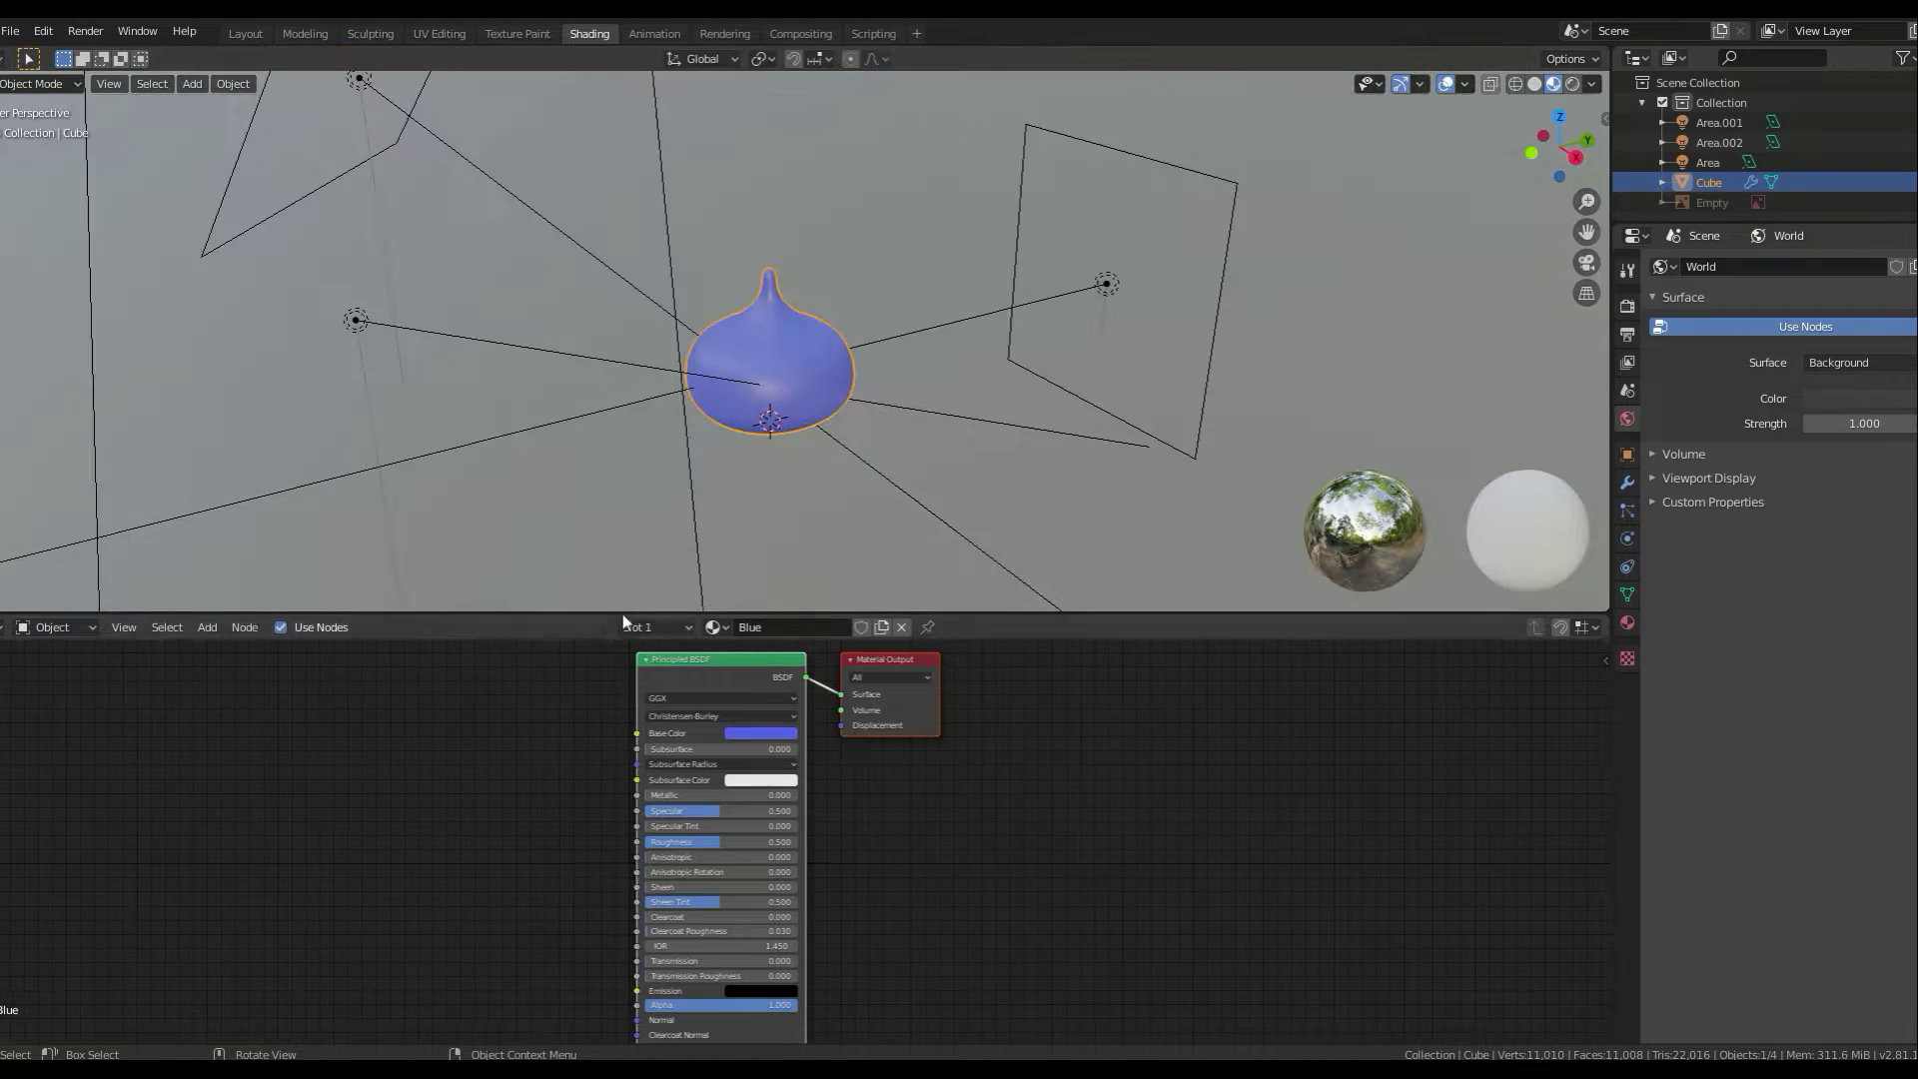
pyautogui.moveTo(621, 613); pyautogui.dragTo(621, 478)
pyautogui.hotkey('shift', 'a')
pyautogui.click(480, 699)
pyautogui.click(469, 640)
pyautogui.moveTo(551, 589); pyautogui.dragTo(636, 665)
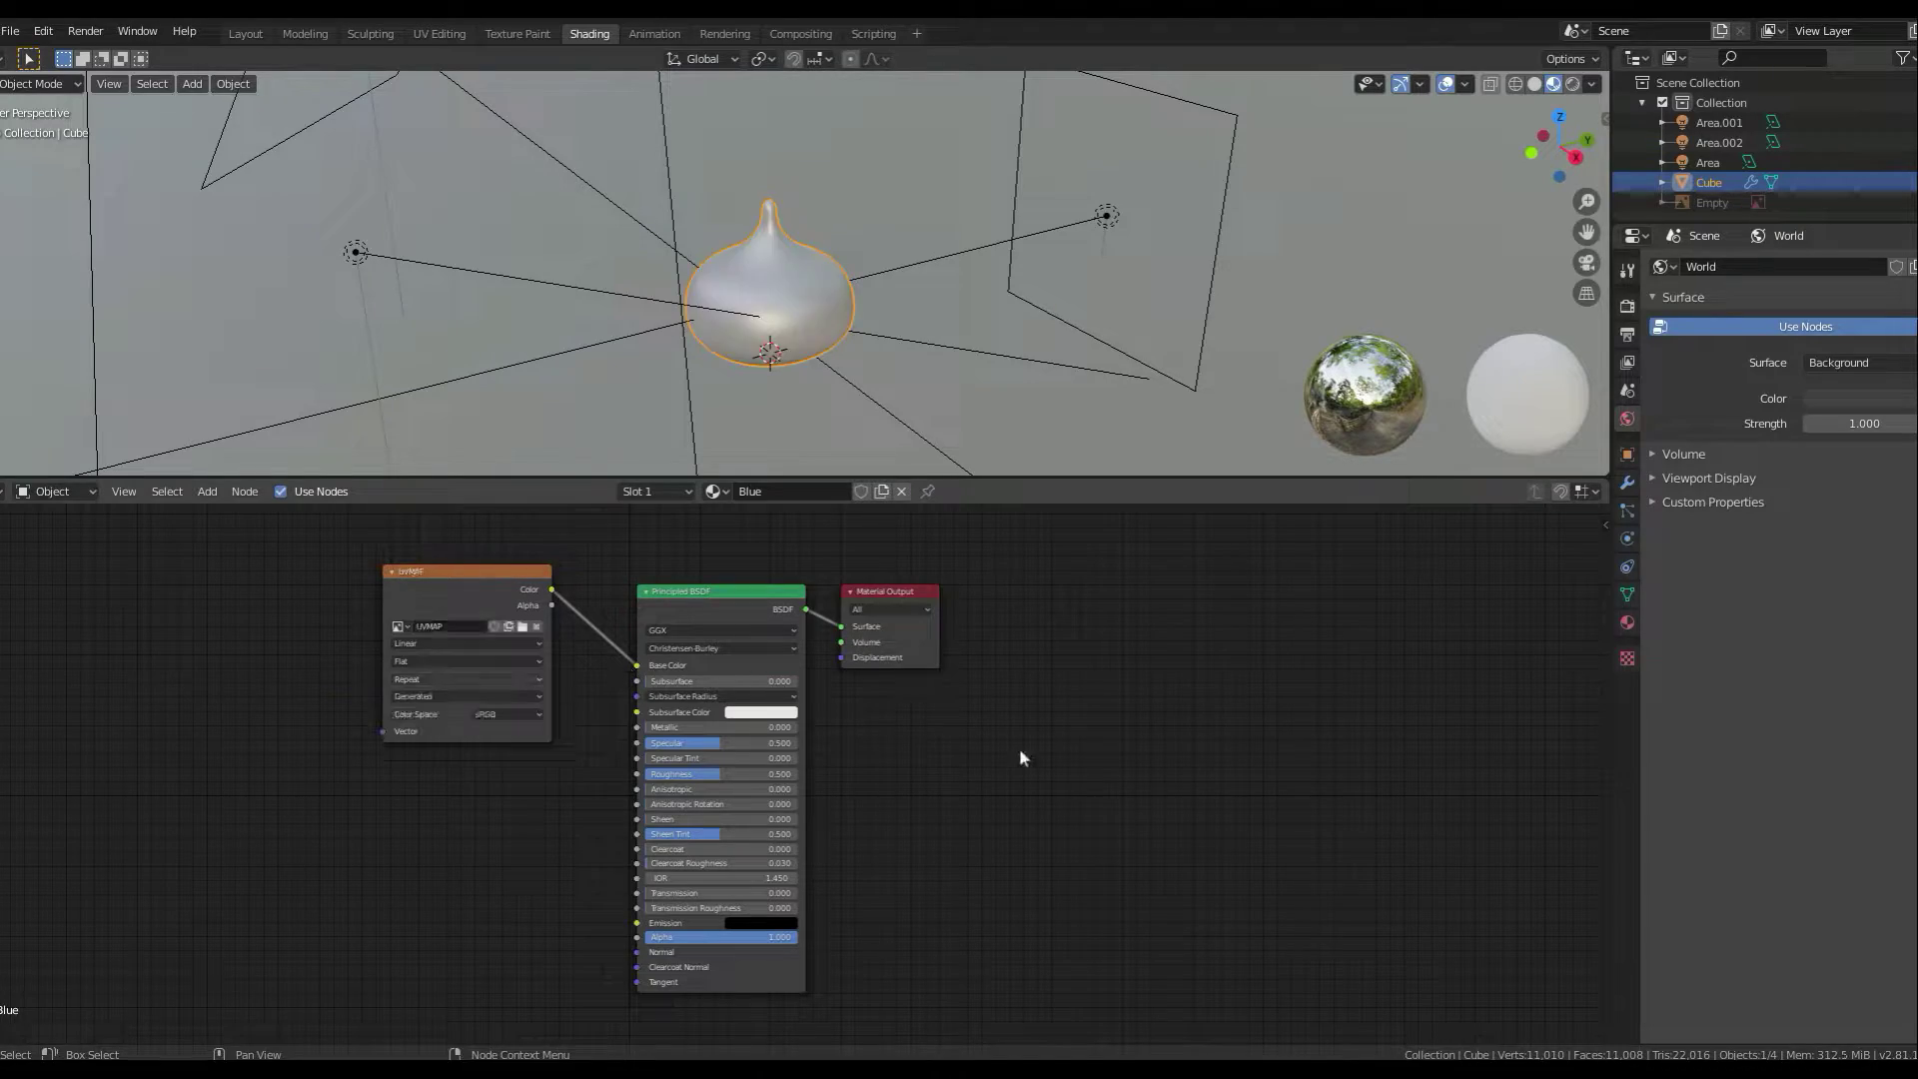
pyautogui.hotkey('ctrl', 'pageup')
# - Sample the slime's blue from the reference picture as the paint colour
pyautogui.press('KP_1')
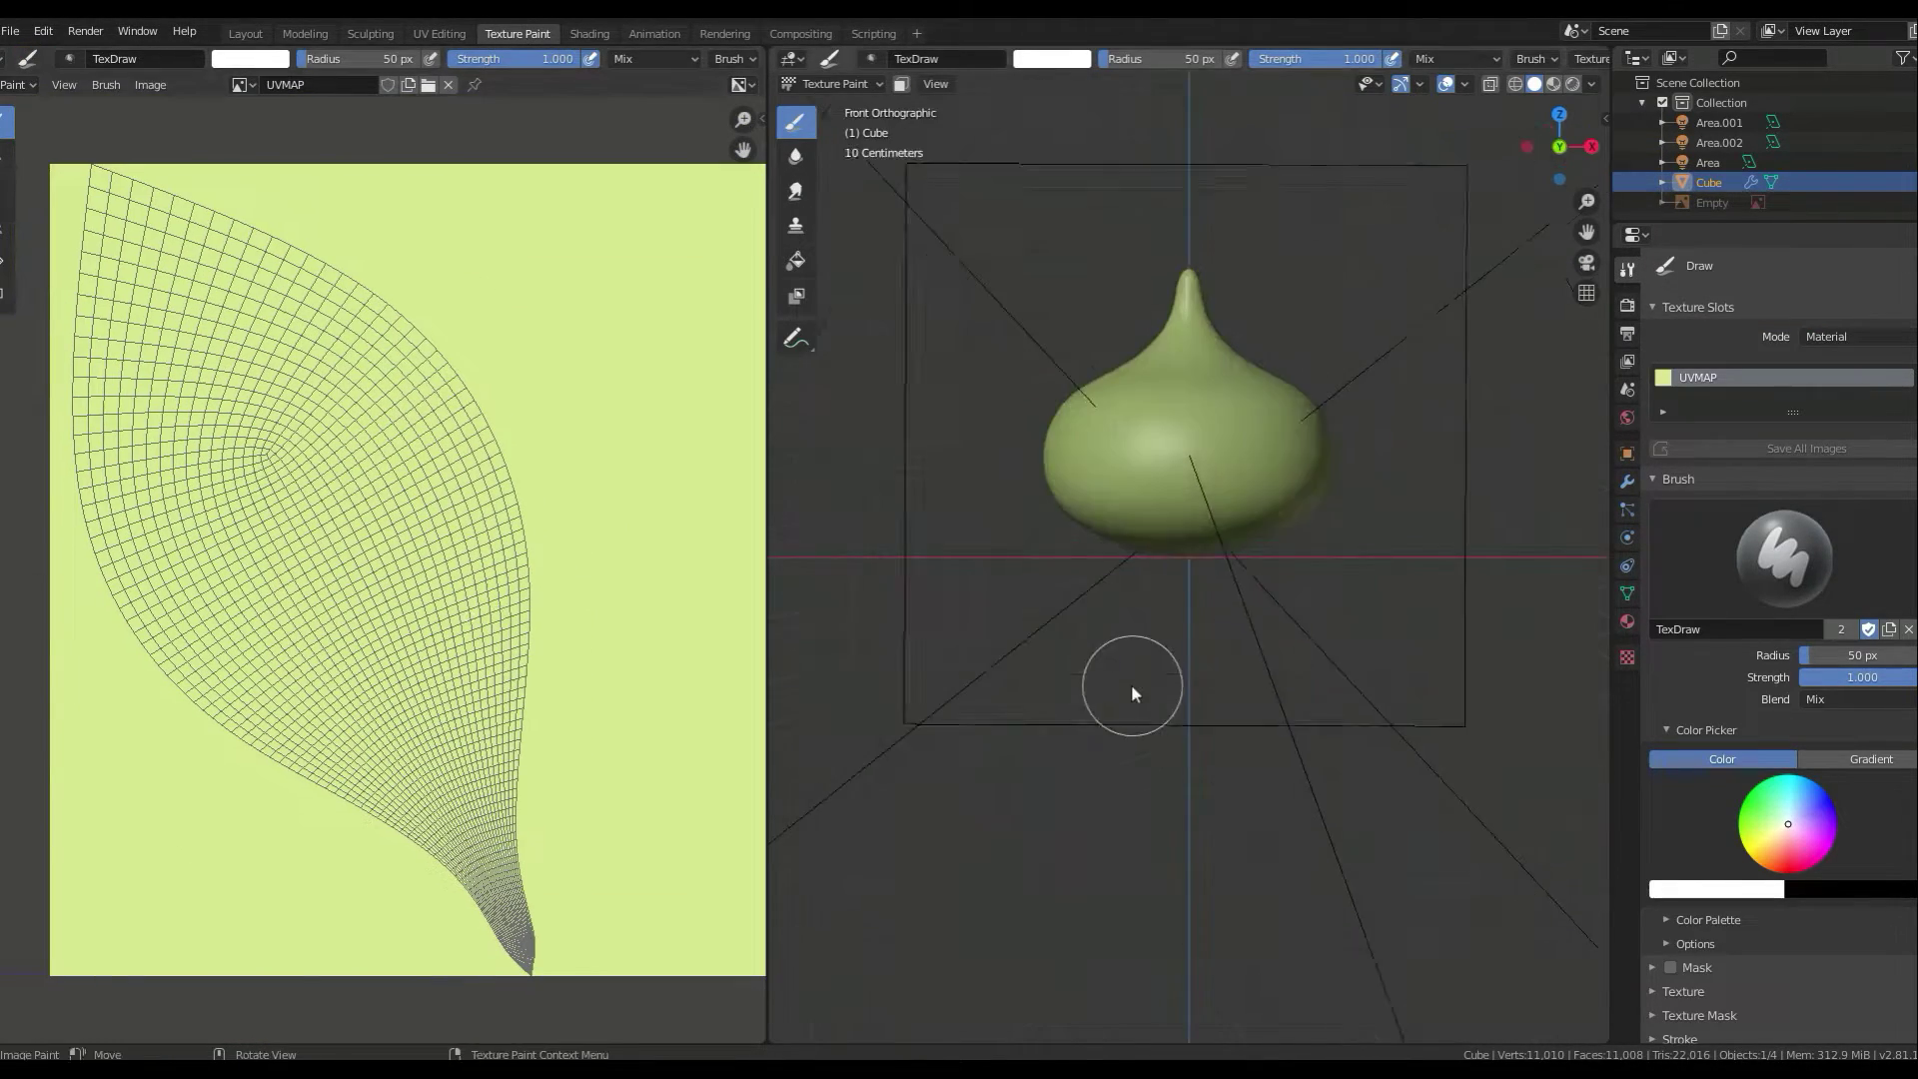
pyautogui.press('Home')
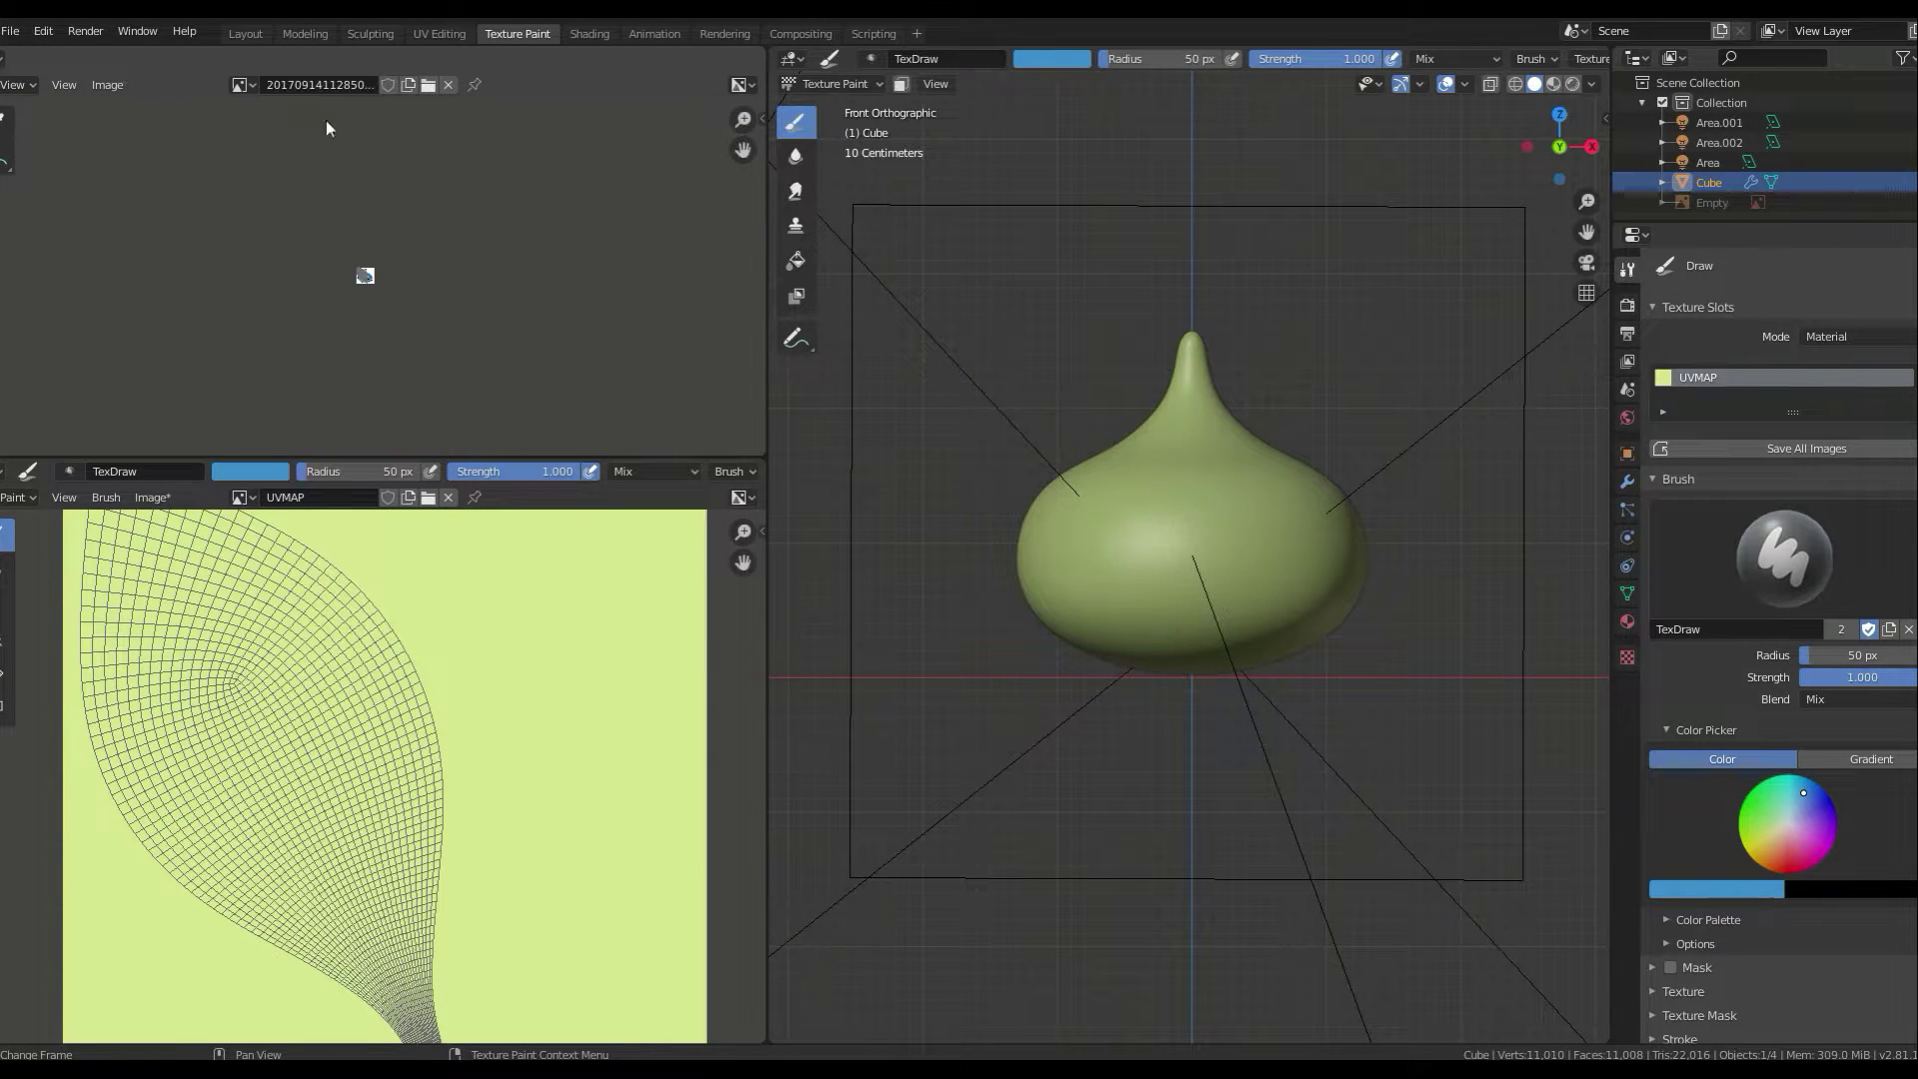
pyautogui.scroll(-8, 1658, 937)
pyautogui.click(1704, 517)
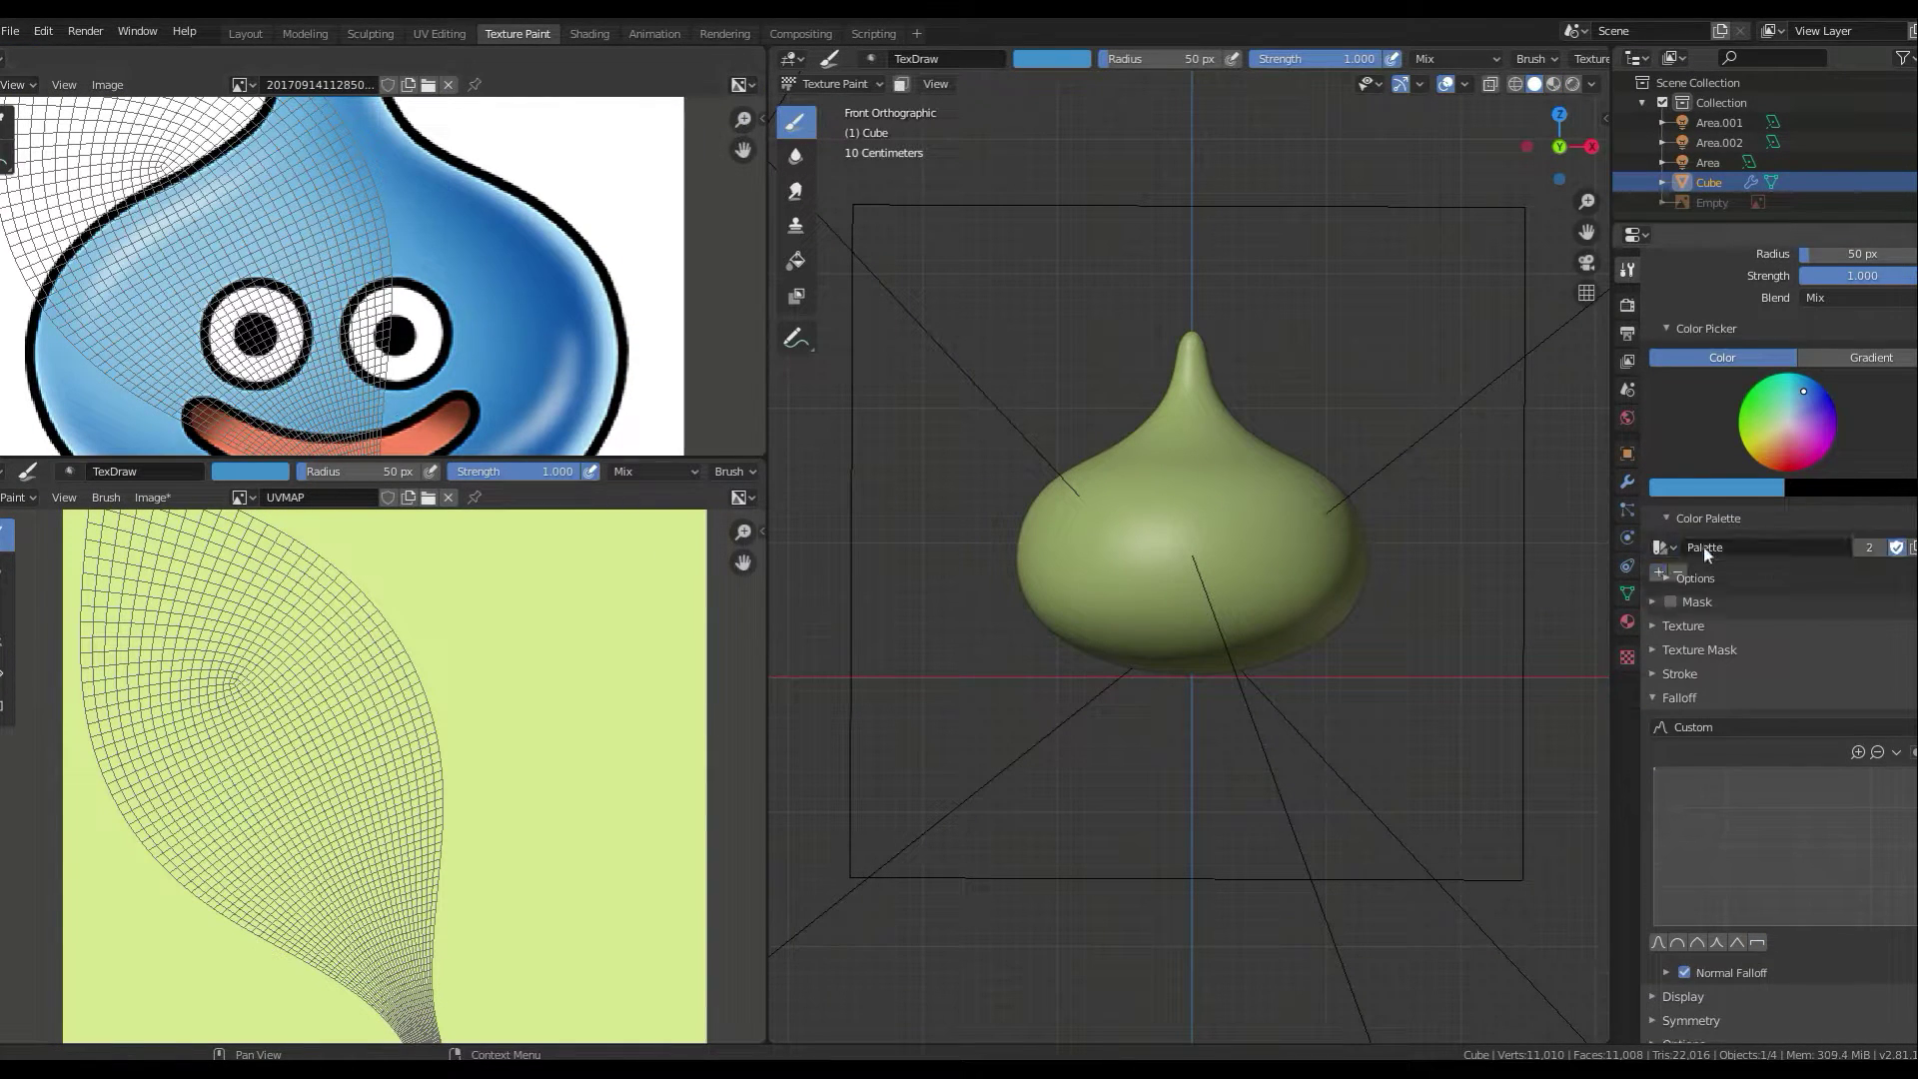
pyautogui.press('s')
pyautogui.click(94, 420)
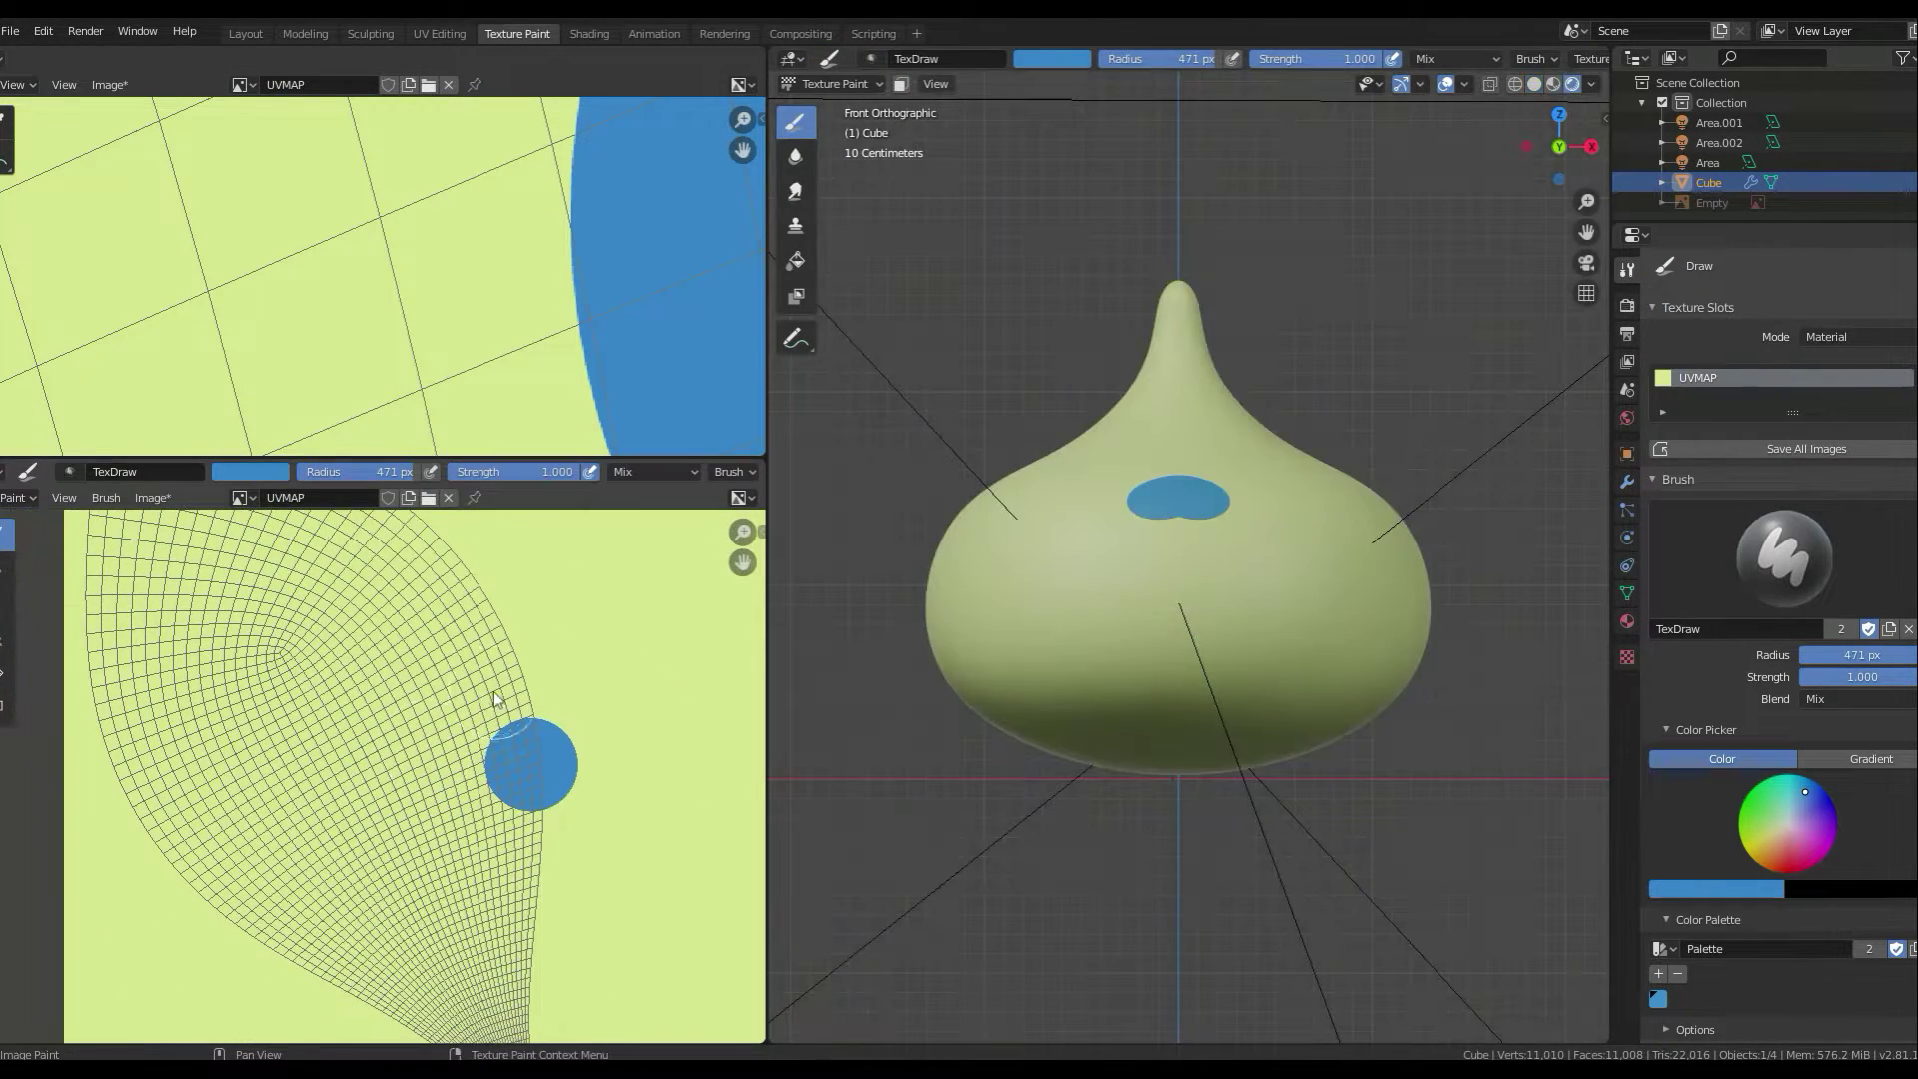
# - Paint the whole slime blue using Line strokes, then Space strokes
pyautogui.moveTo(469, 653); pyautogui.dragTo(453, 703)
pyautogui.scroll(-2, 292, 641)
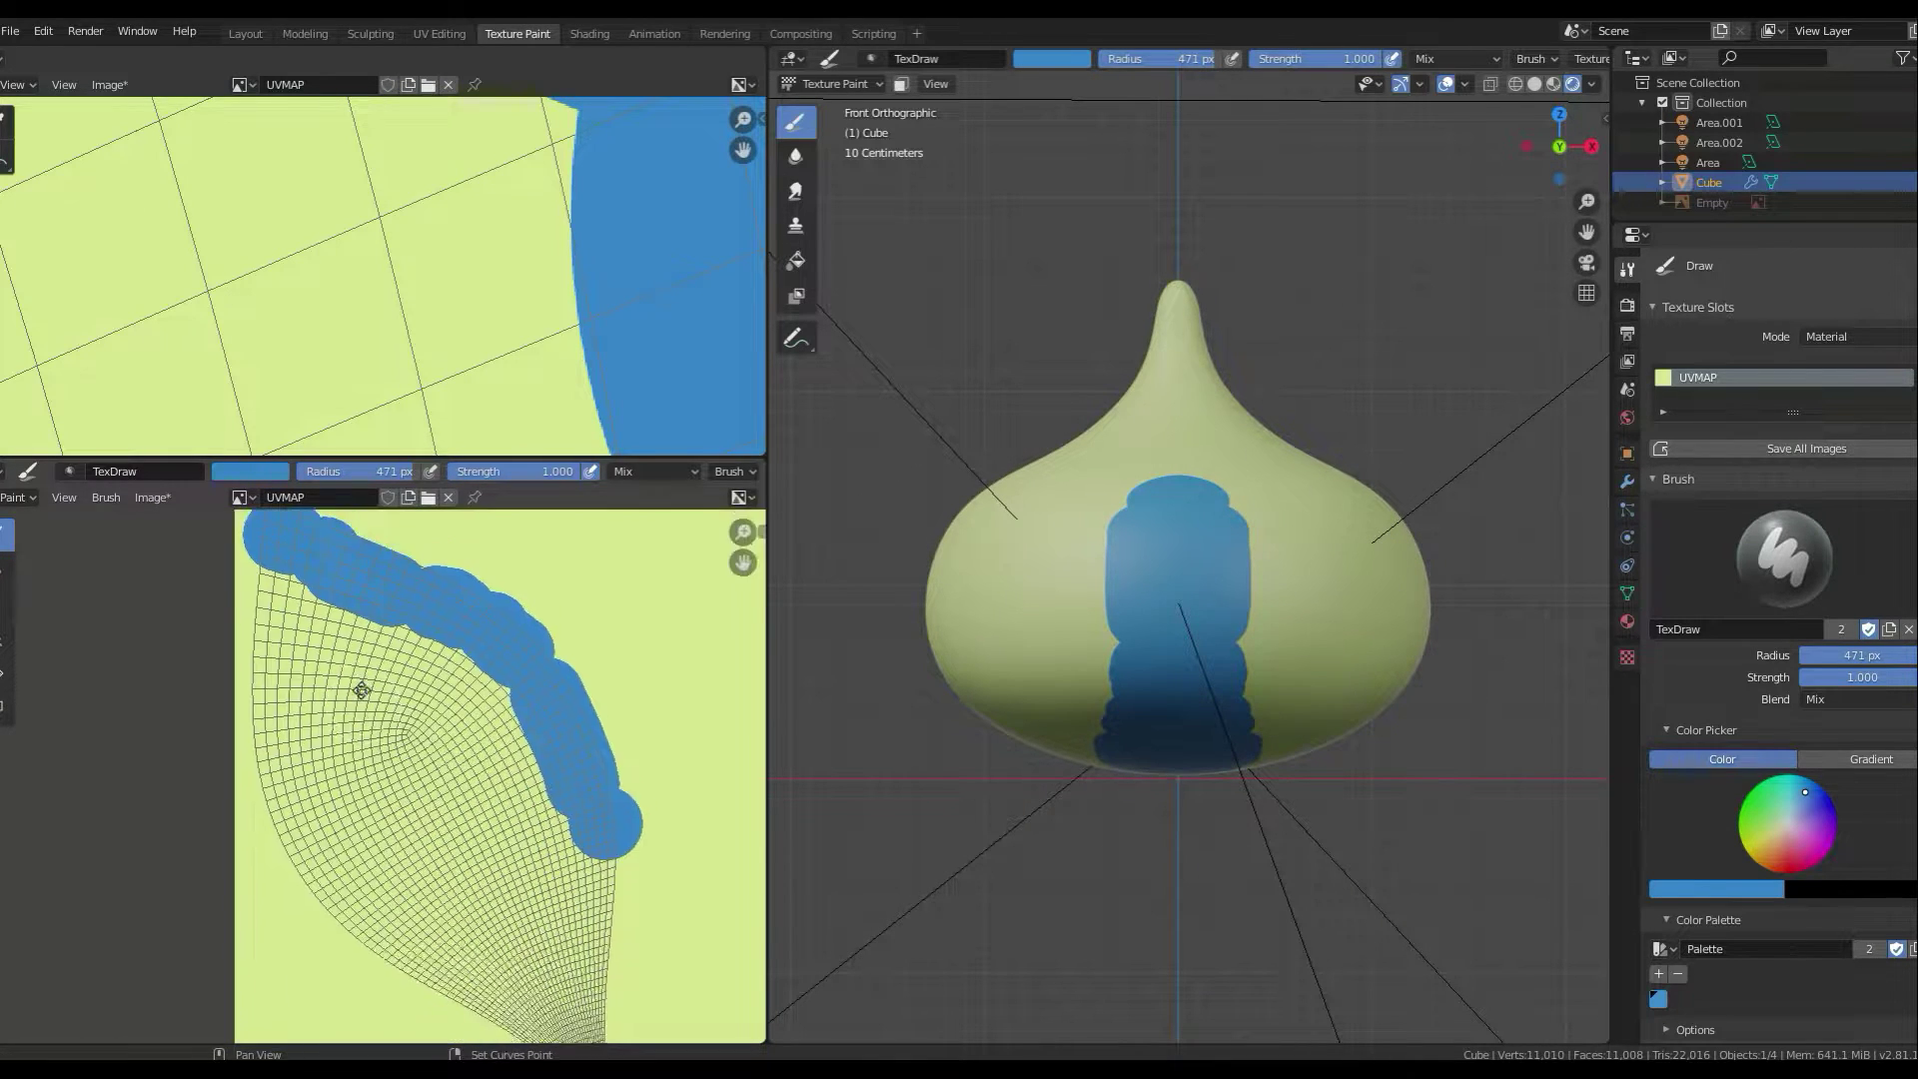
pyautogui.scroll(-5, 1724, 901)
pyautogui.scroll(-5, 1681, 647)
pyautogui.click(1683, 639)
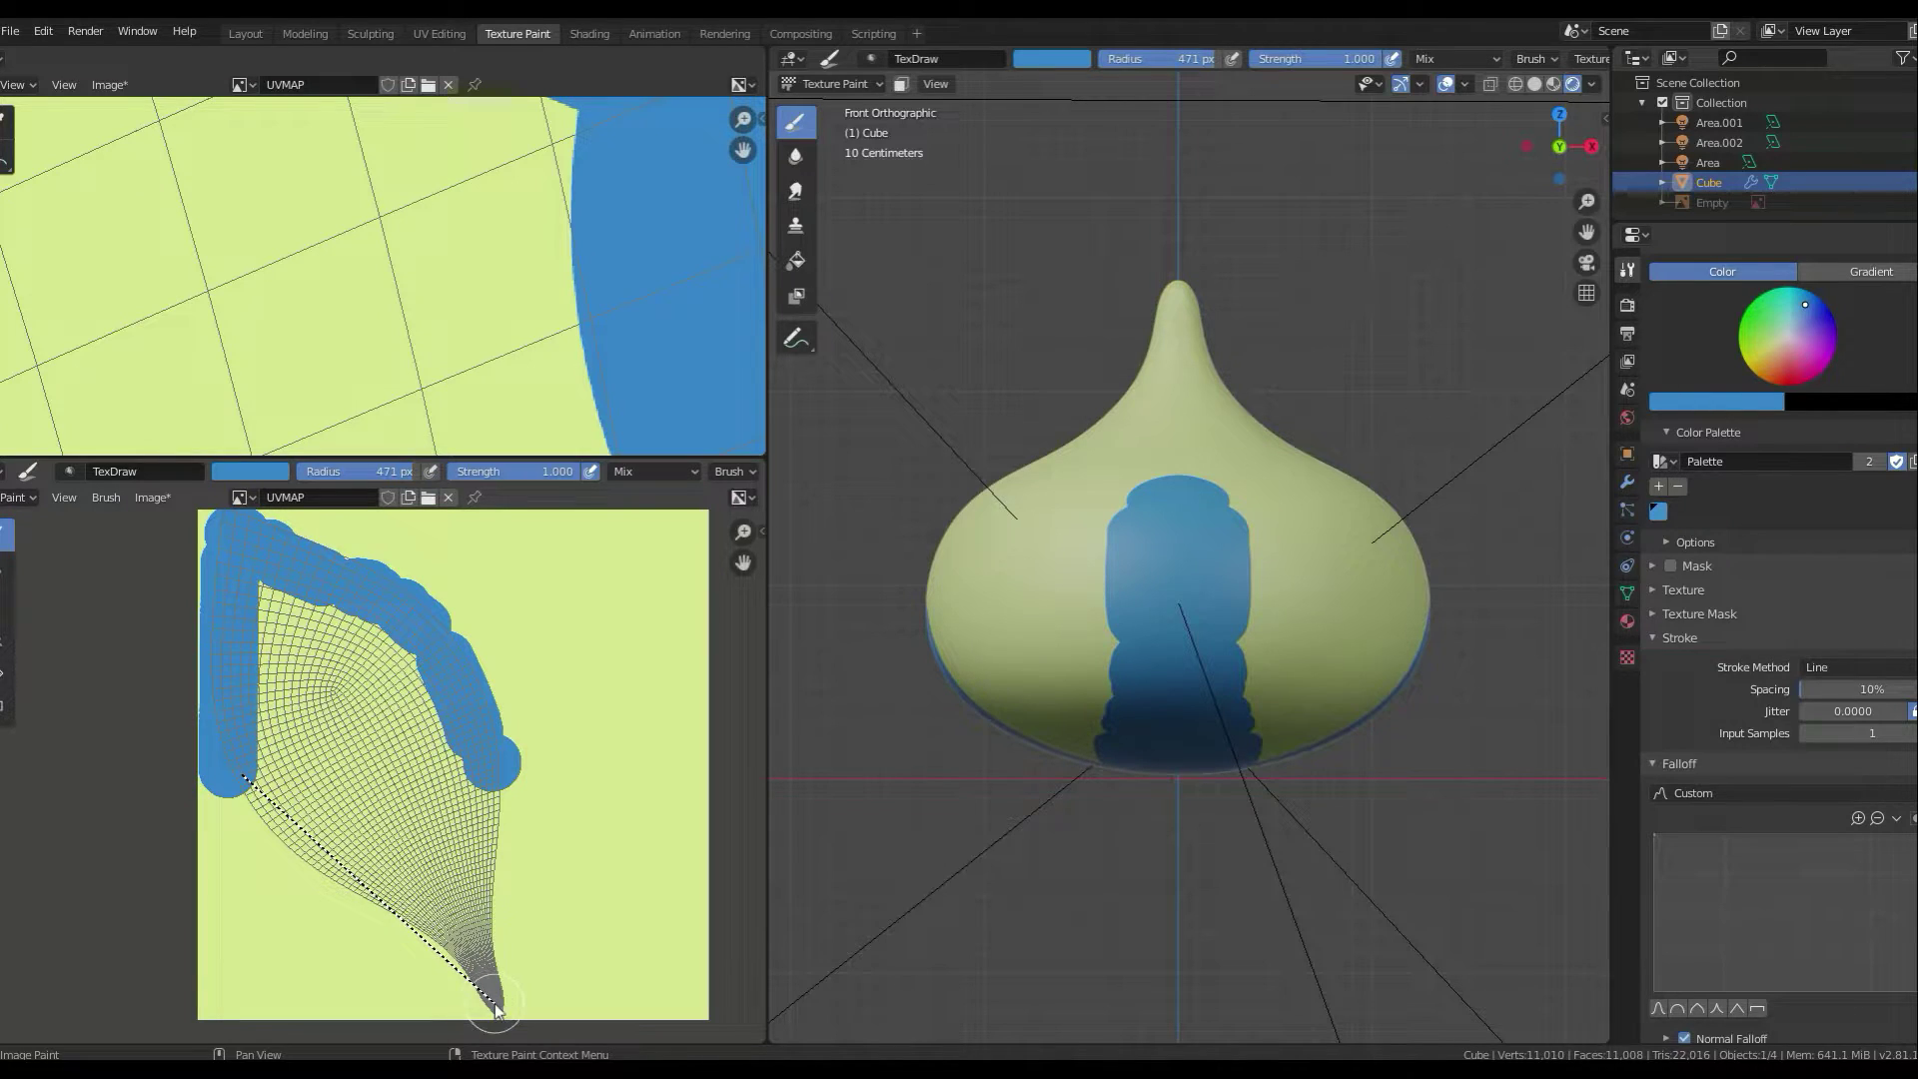
pyautogui.moveTo(495, 1009); pyautogui.dragTo(490, 775)
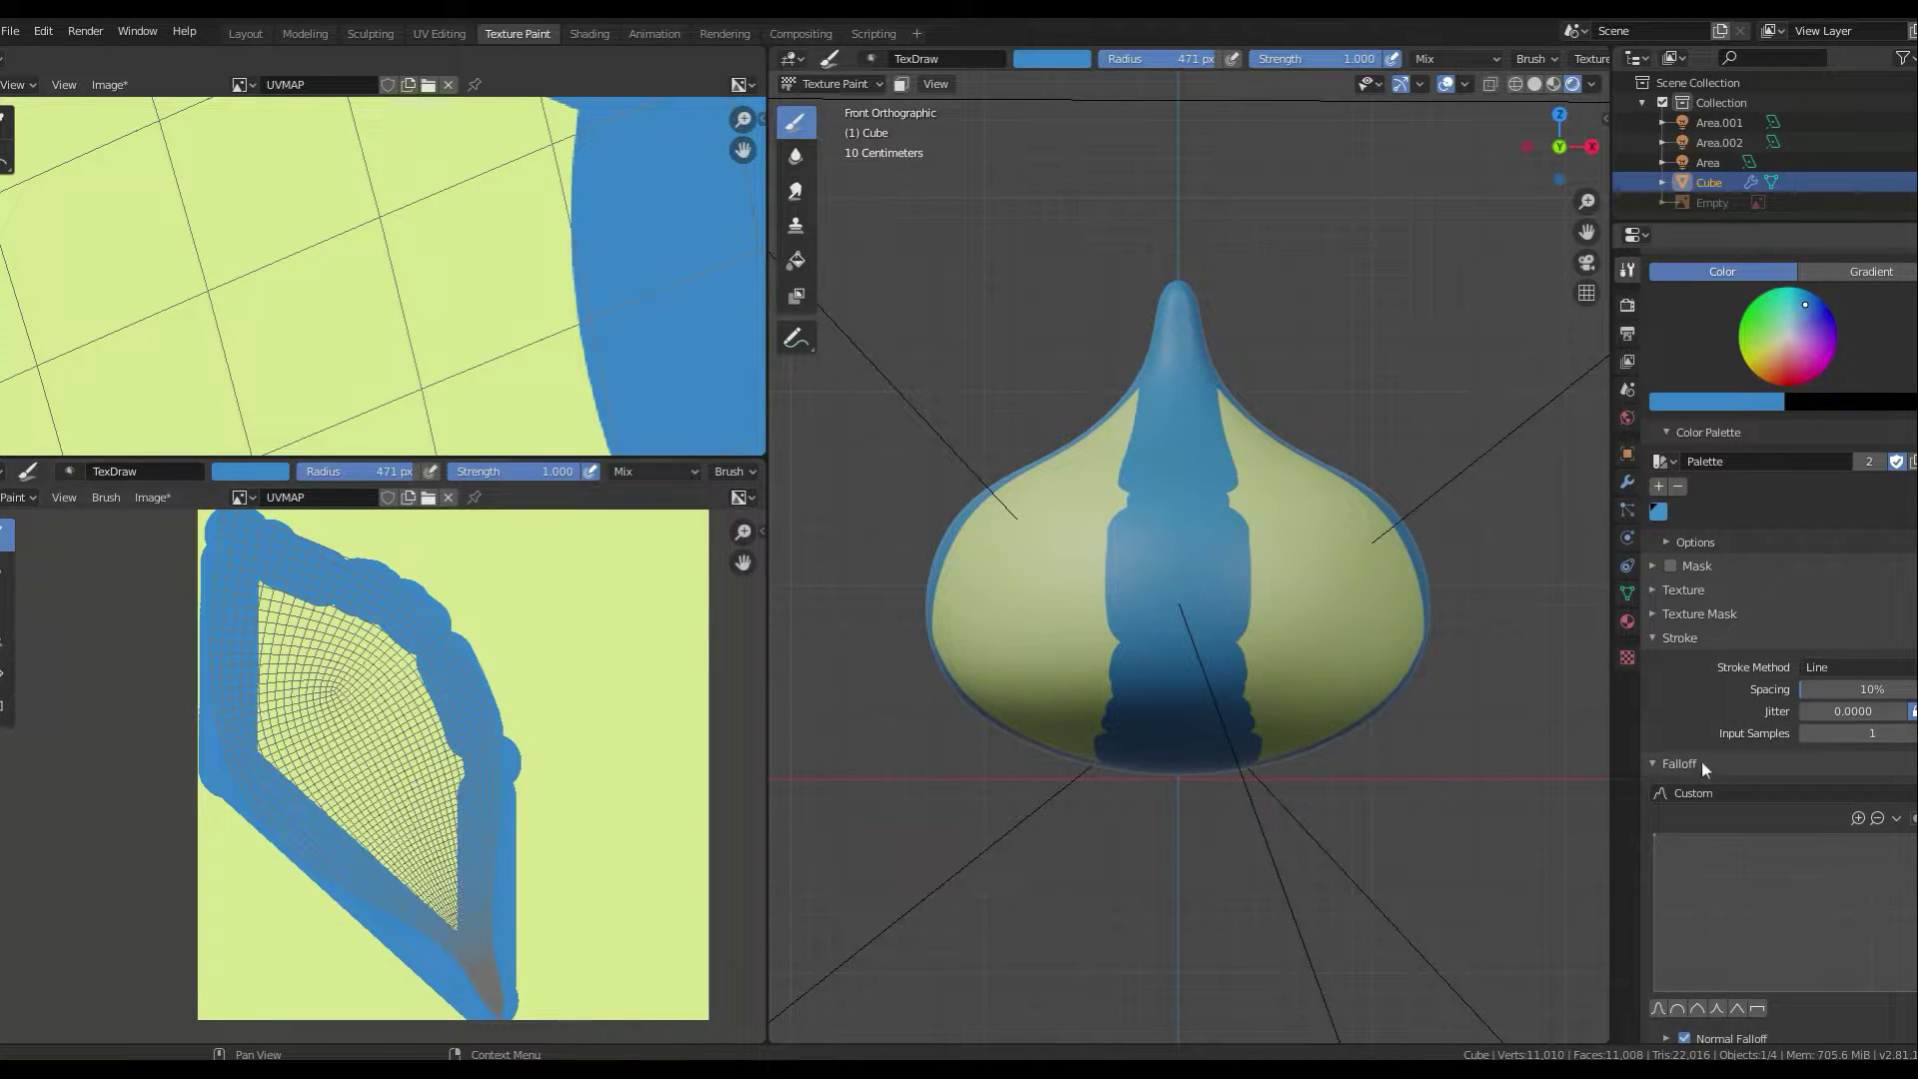
pyautogui.click(1858, 668)
pyautogui.click(1848, 624)
pyautogui.moveTo(270, 645)
pyautogui.mouseDown()
pyautogui.moveTo(364, 770)
pyautogui.moveTo(440, 770)
pyautogui.moveTo(407, 877)
pyautogui.mouseUp()
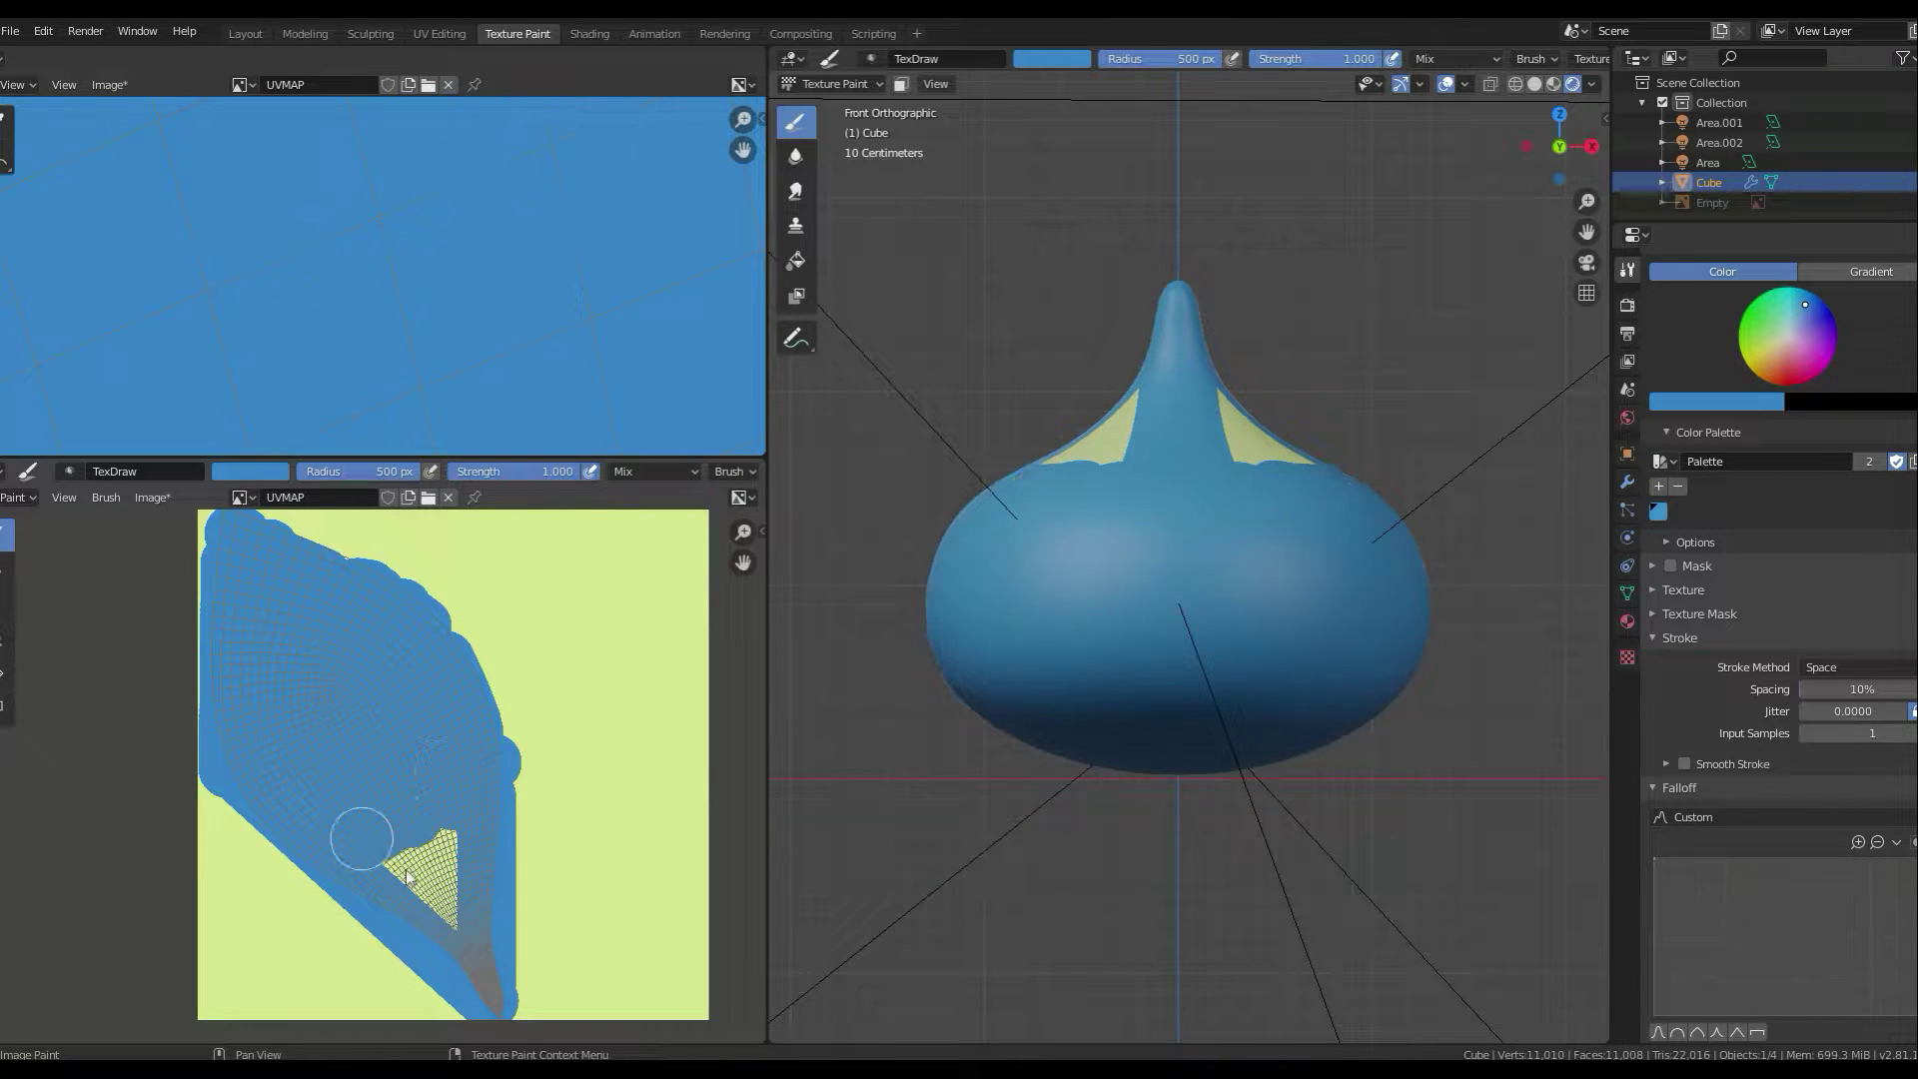
# - Shrink the brush radius for painting small areas like the eye
pyautogui.press('f')
pyautogui.click(1074, 570)
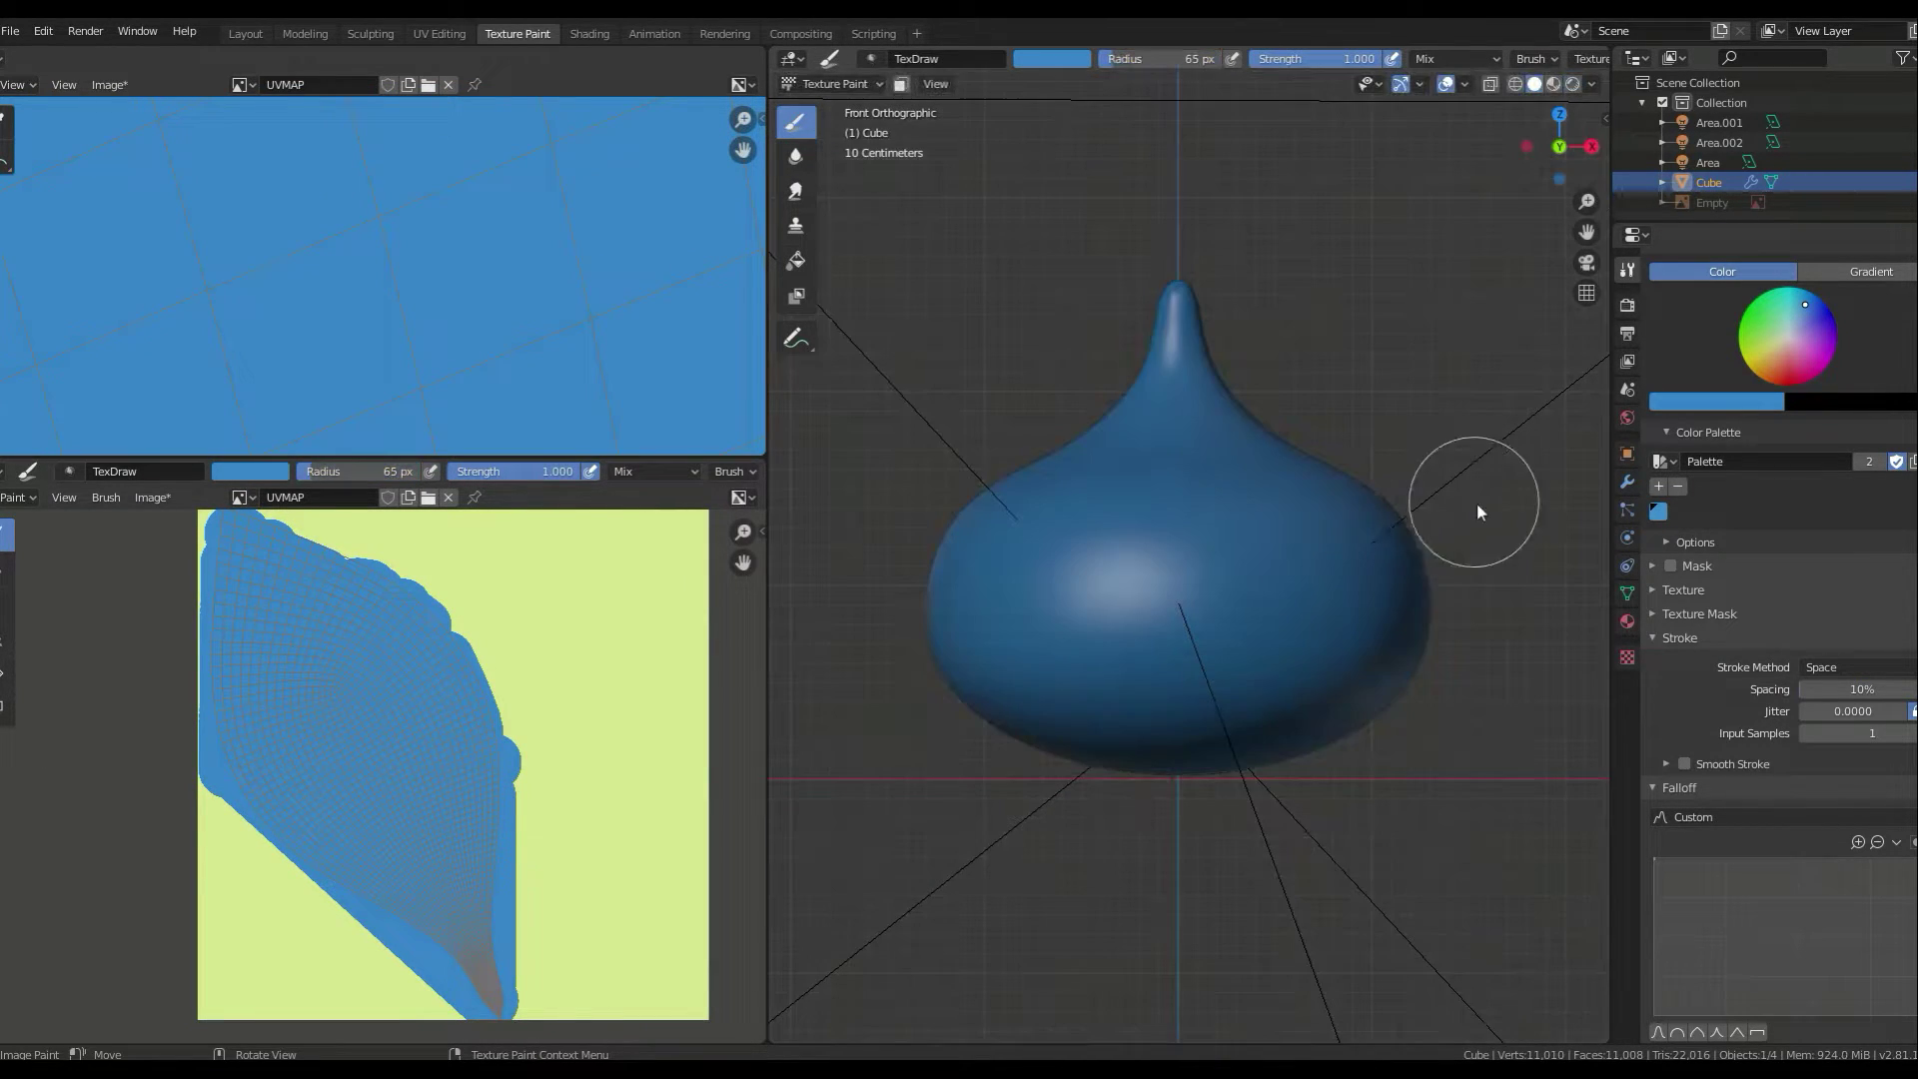
pyautogui.press('[')
pyautogui.press('[')
pyautogui.press('[')
# - Paint the white of the eye and a black pupil, saving white as a palette swatch
pyautogui.press('s')
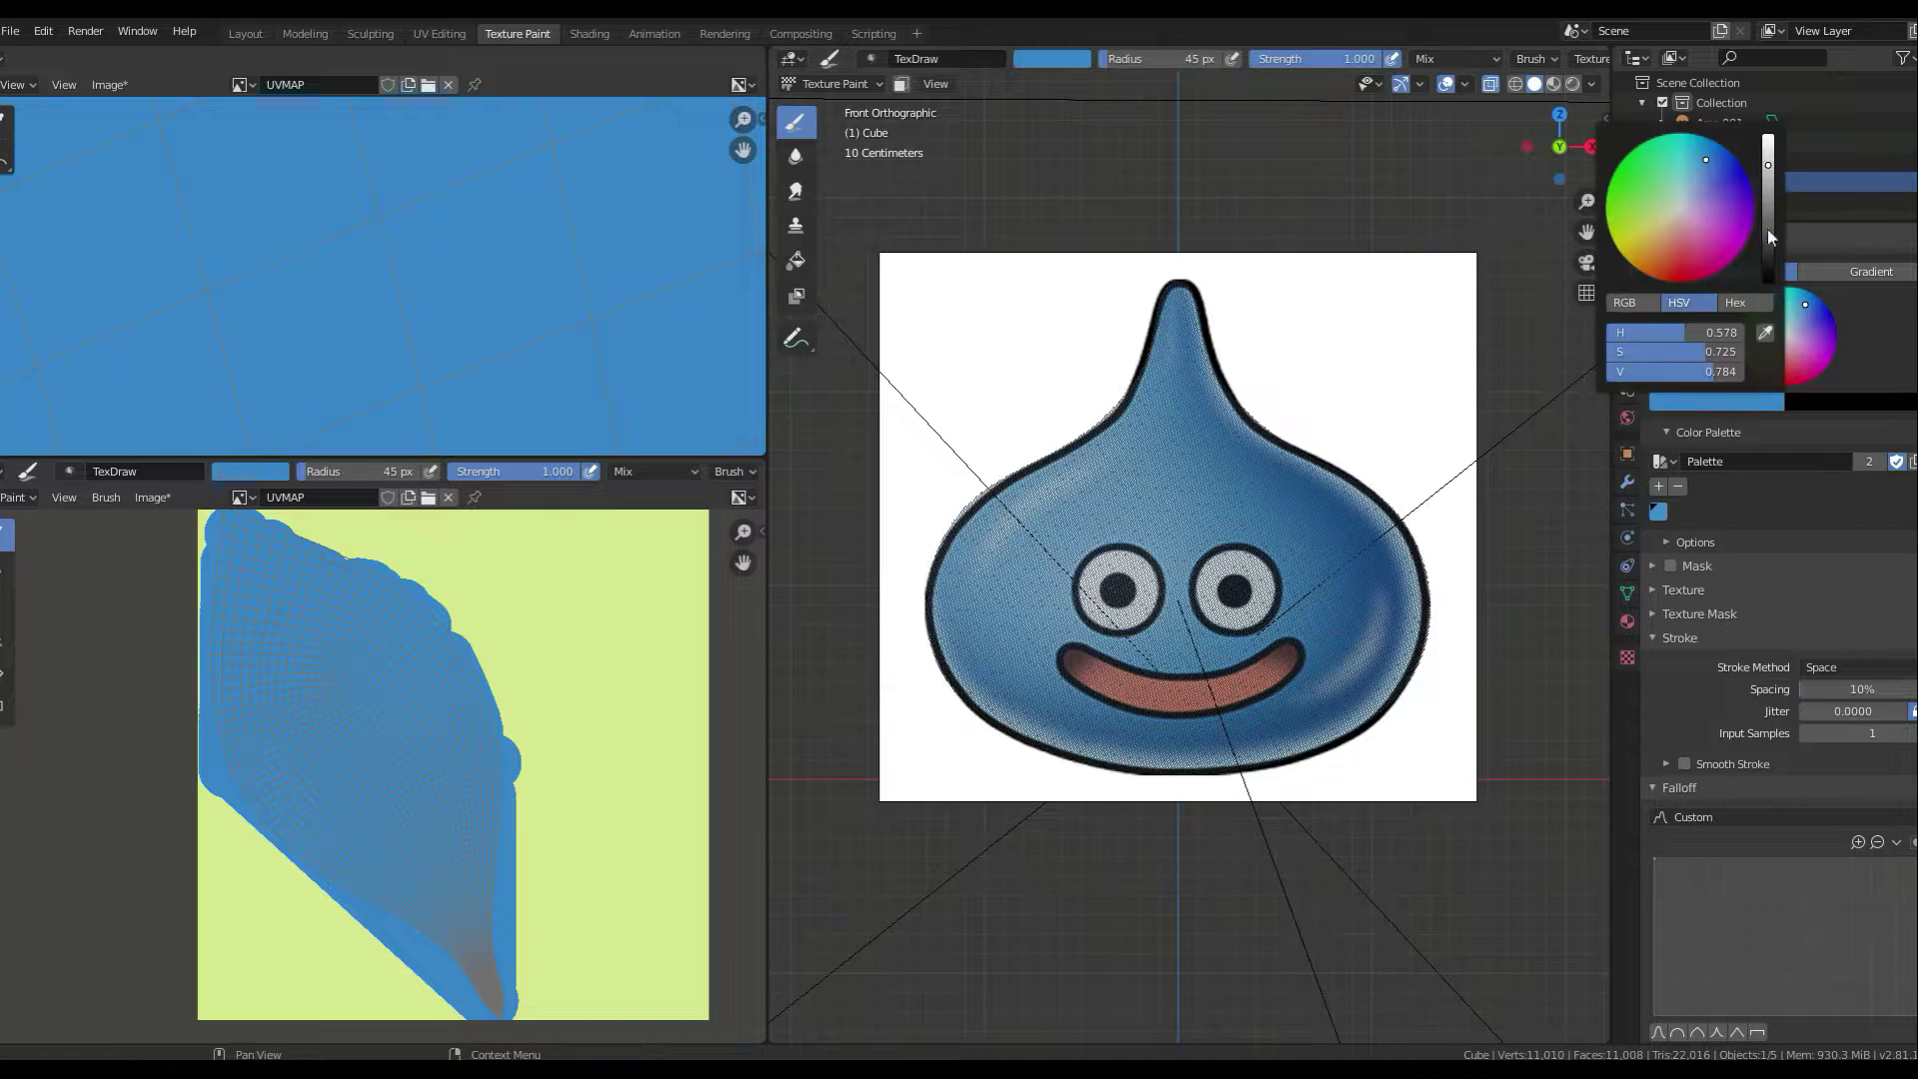
pyautogui.click(1659, 485)
pyautogui.scroll(4, 1239, 598)
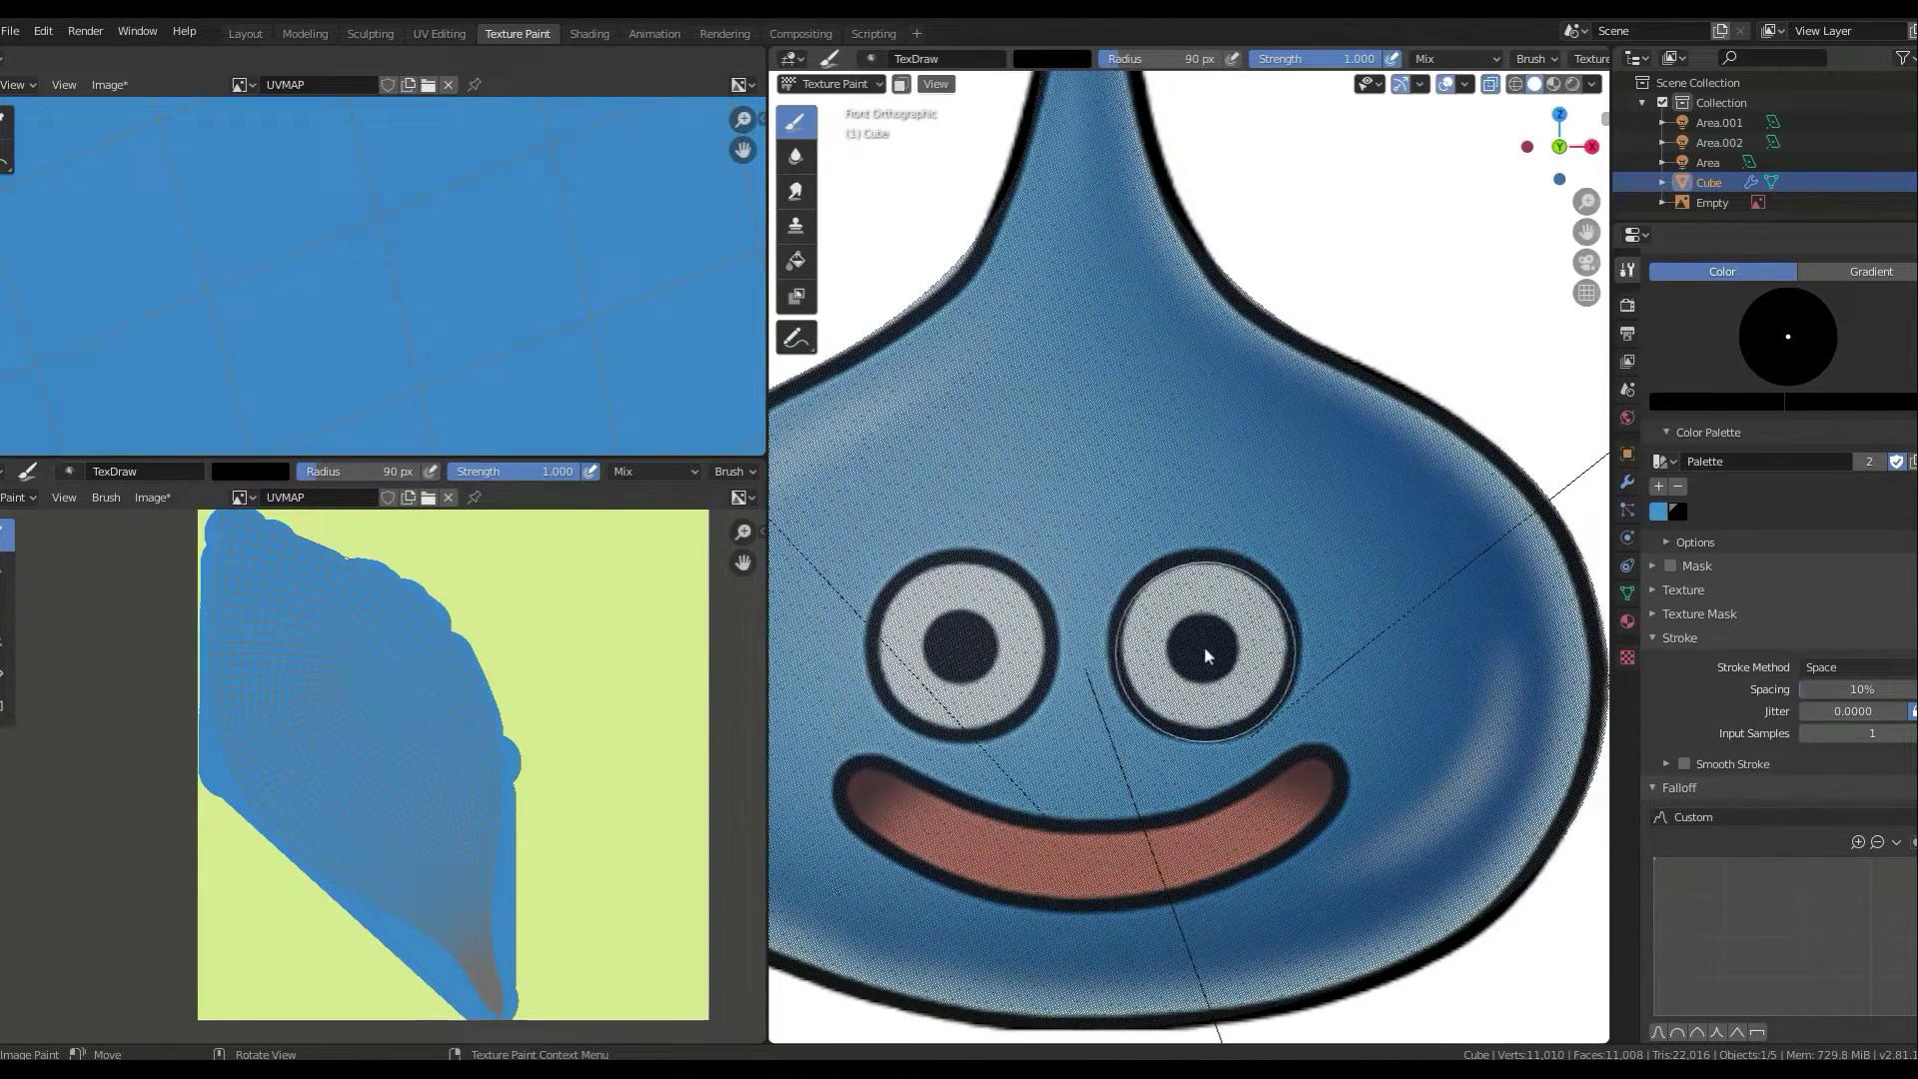
pyautogui.click(1205, 644)
pyautogui.click(1766, 279)
pyautogui.moveTo(1766, 279); pyautogui.dragTo(1766, 140)
pyautogui.click(1658, 485)
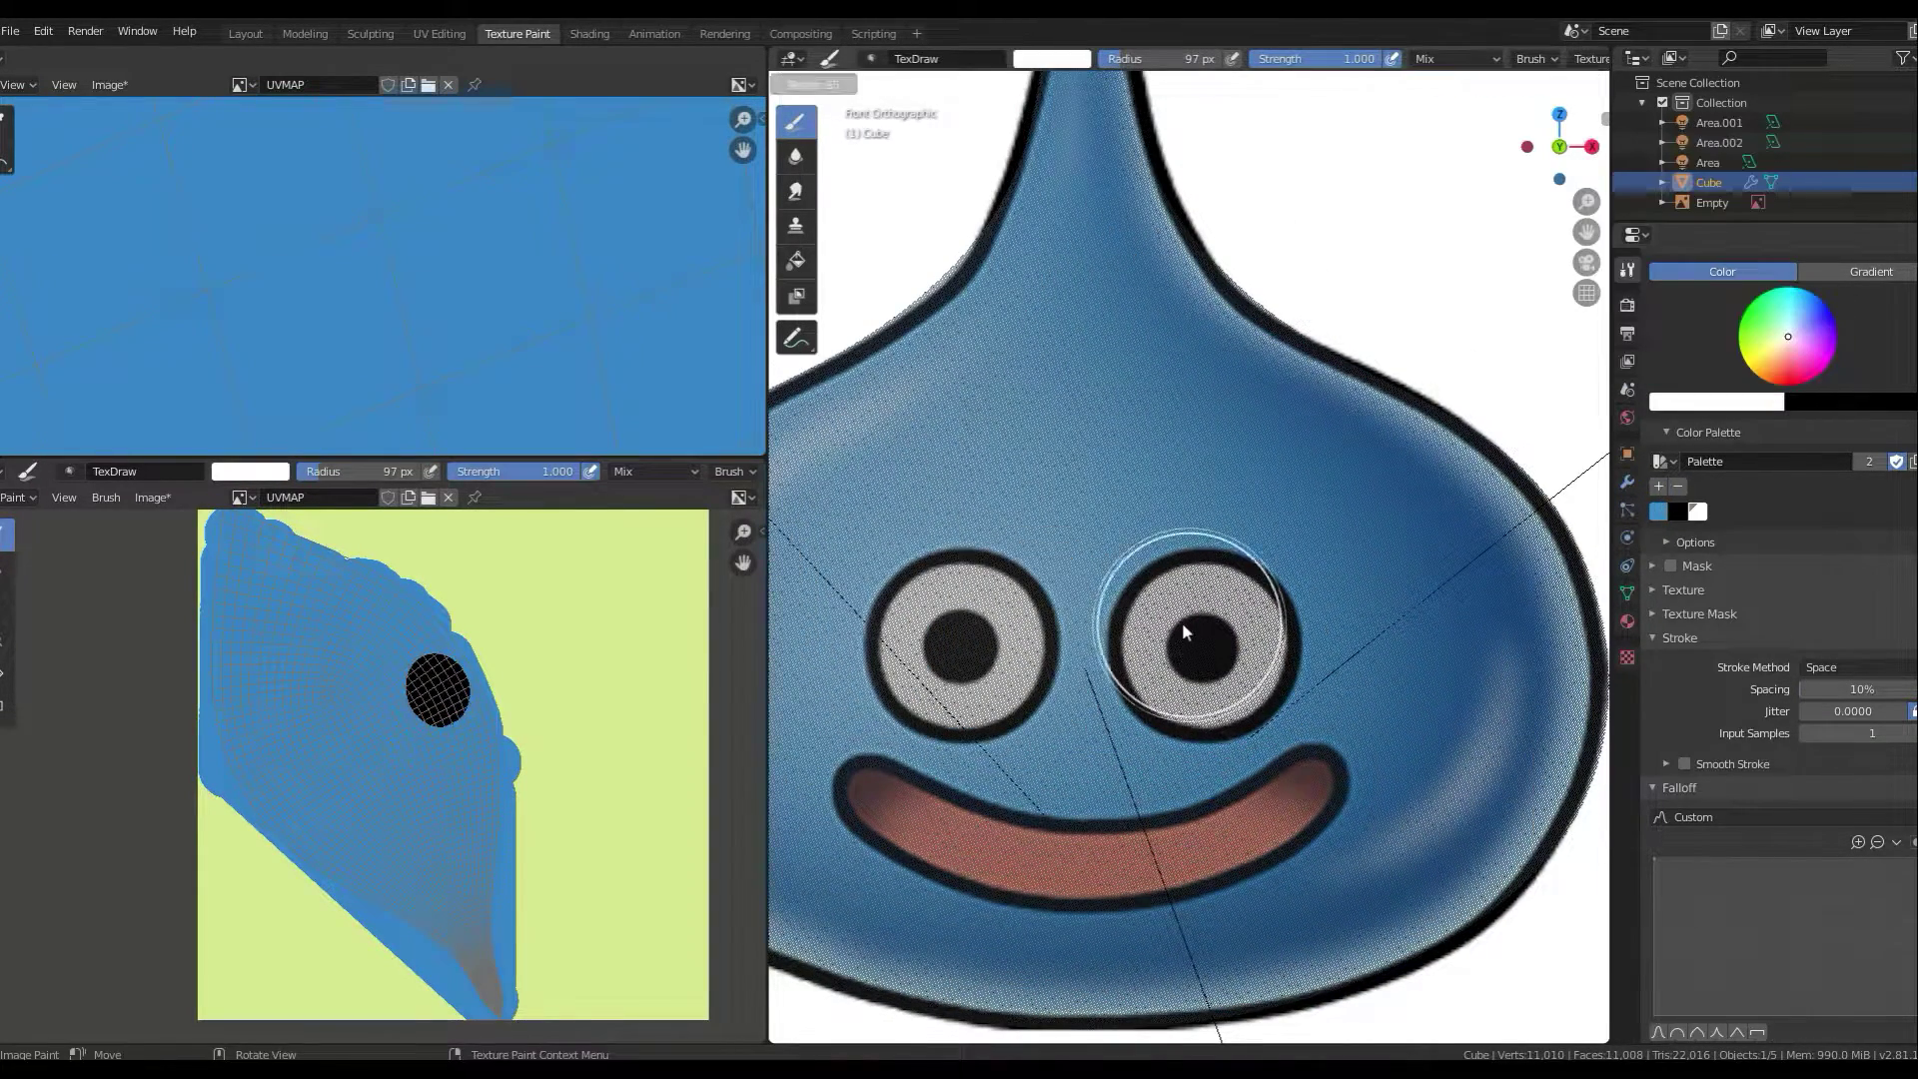
pyautogui.click(1203, 644)
pyautogui.press('f')
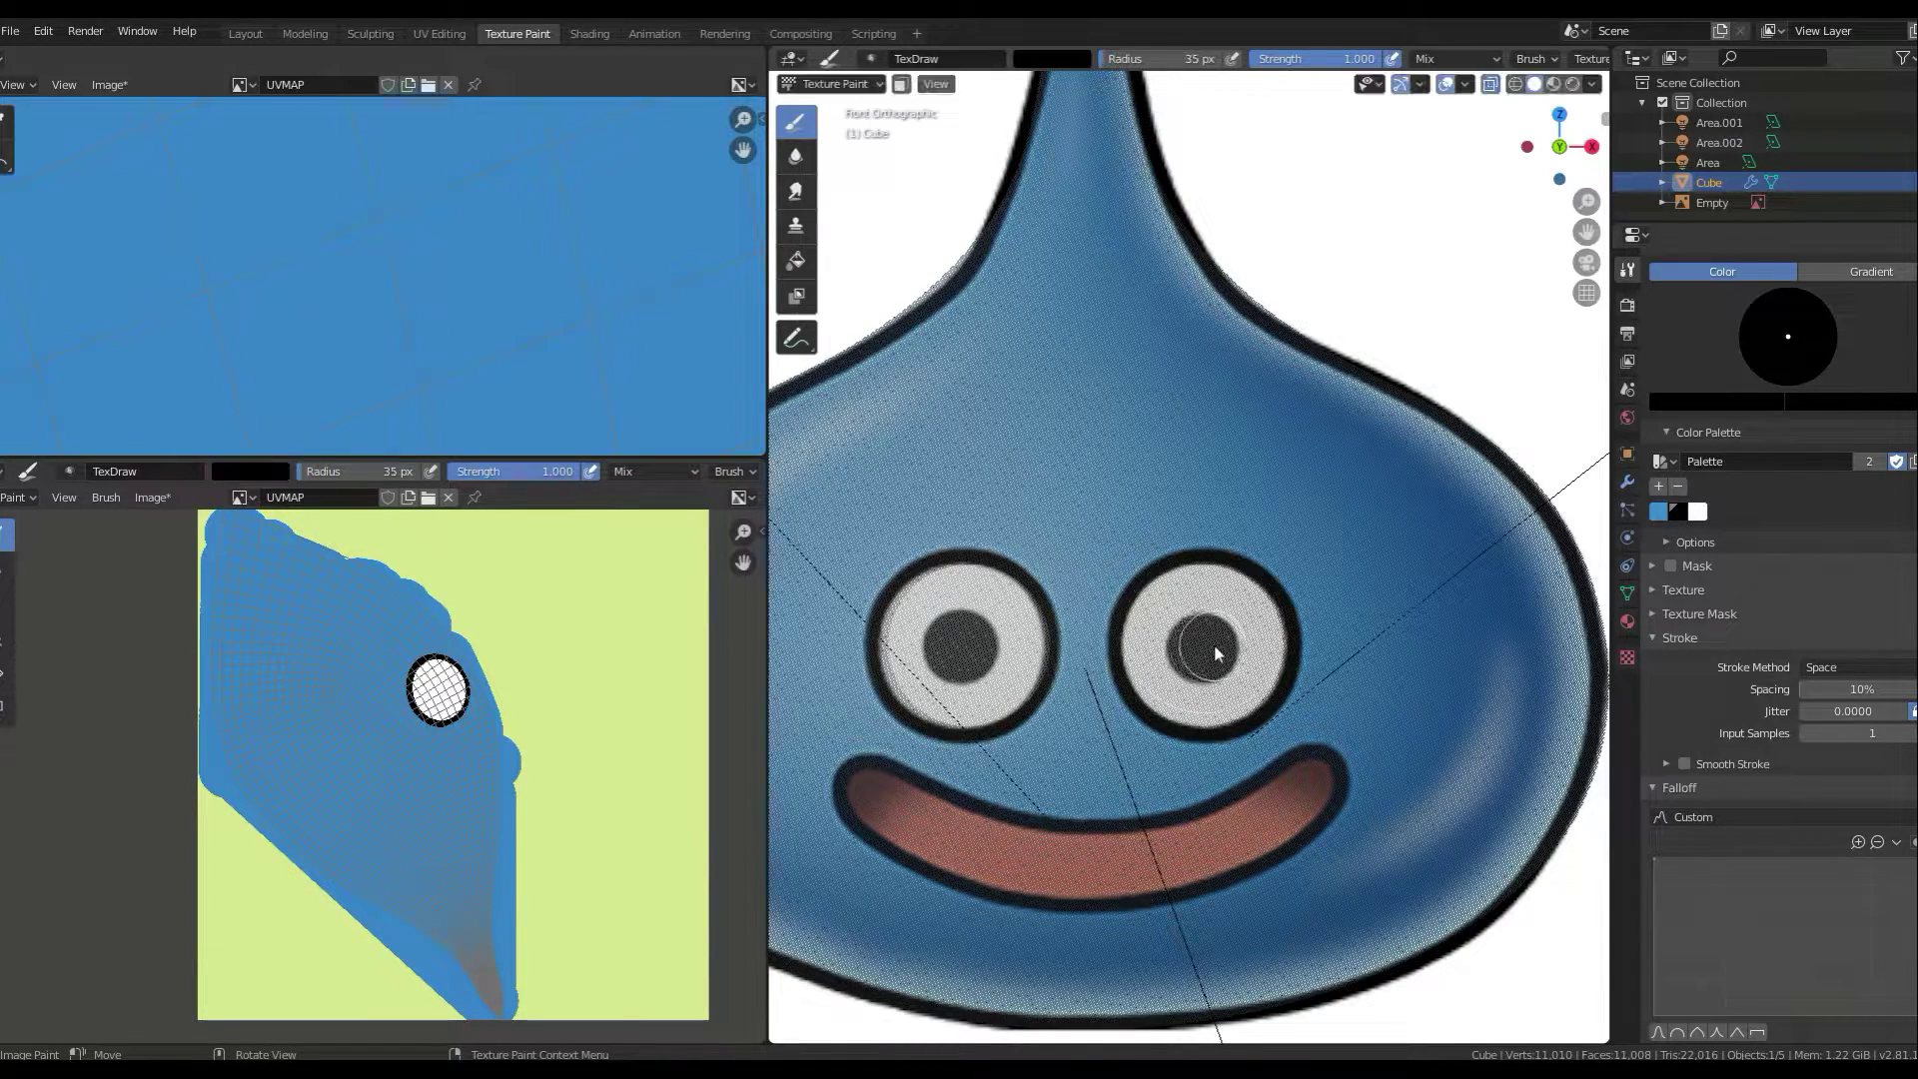
pyautogui.click(1203, 647)
# - Orbit, change the viewport shading and check the camera and front views of the painted eyes
pyautogui.moveTo(1203, 640); pyautogui.dragTo(997, 721, button='middle')
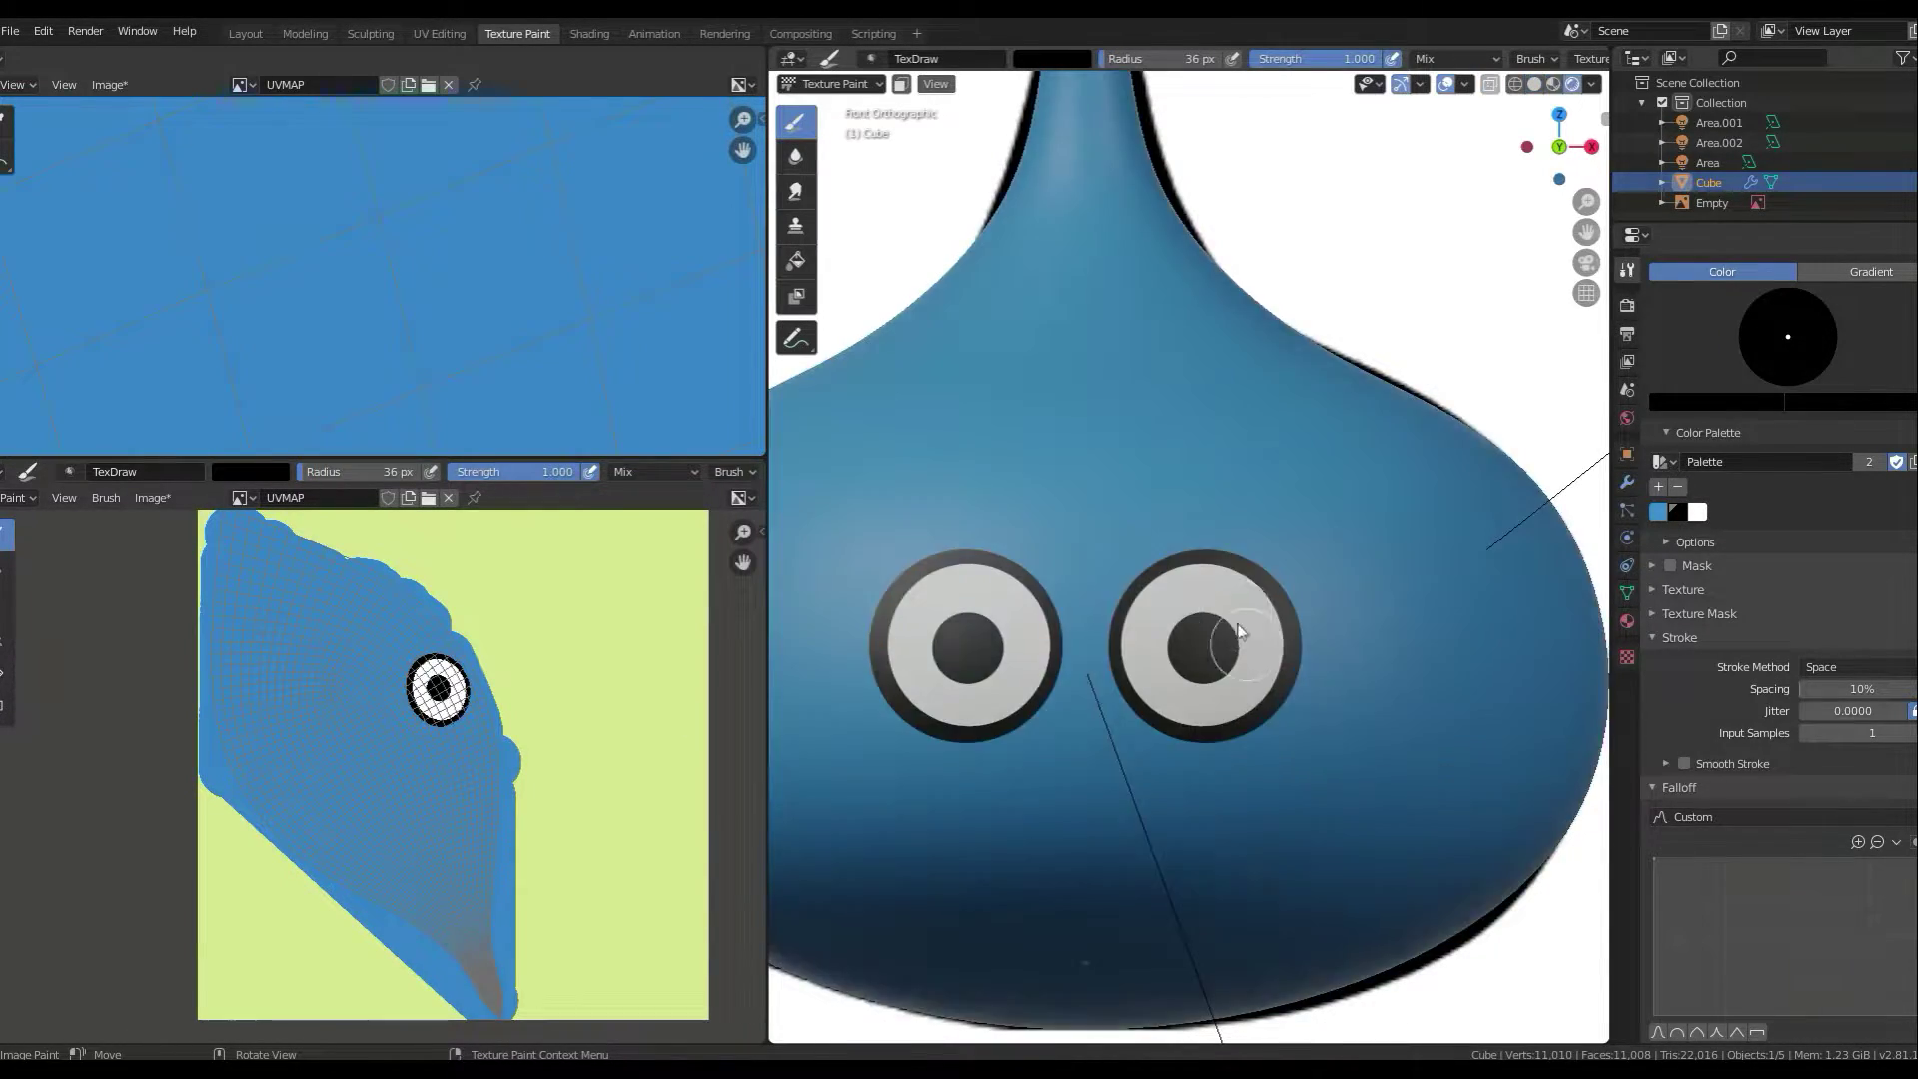
pyautogui.scroll(-5, 997, 727)
pyautogui.scroll(-3, 1099, 700)
pyautogui.scroll(-3, 1299, 679)
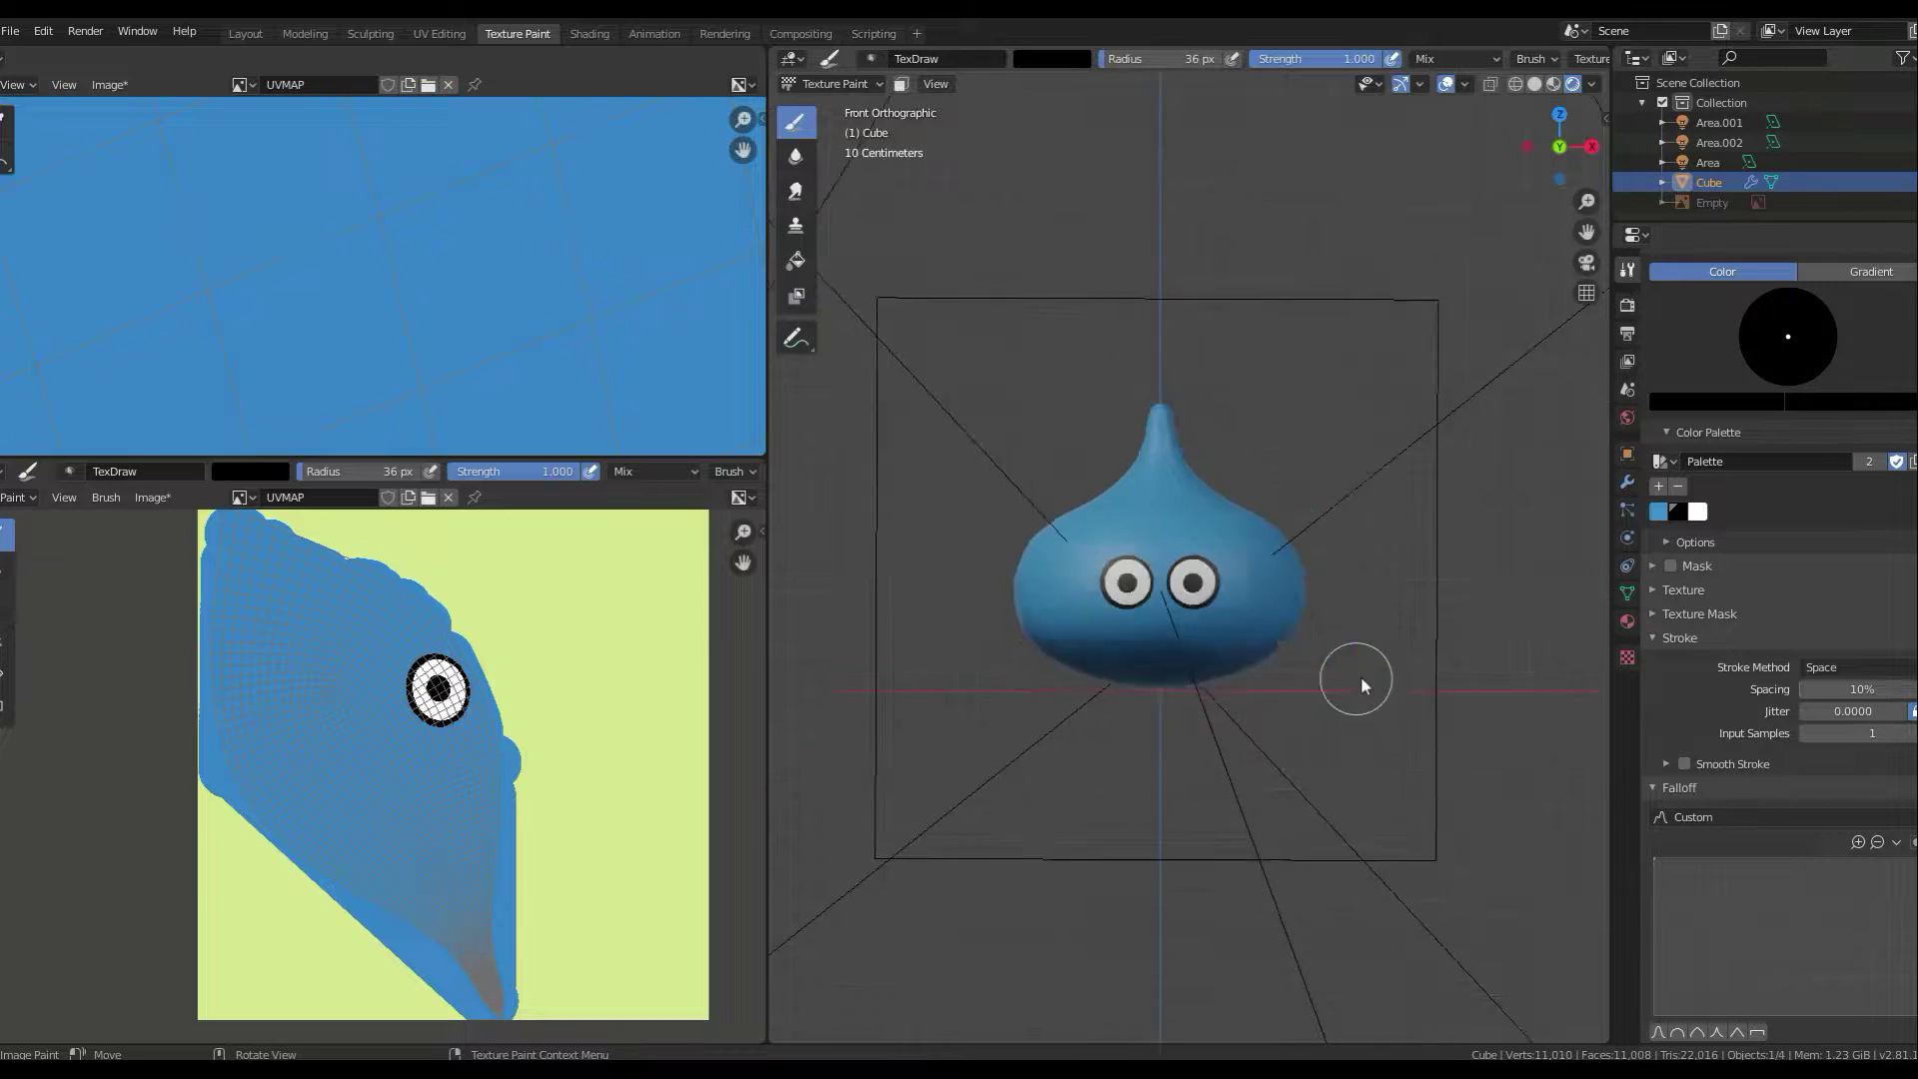
pyautogui.press('z')
pyautogui.click(1307, 549)
pyautogui.scroll(5, 999, 664)
pyautogui.scroll(-4, 1458, 668)
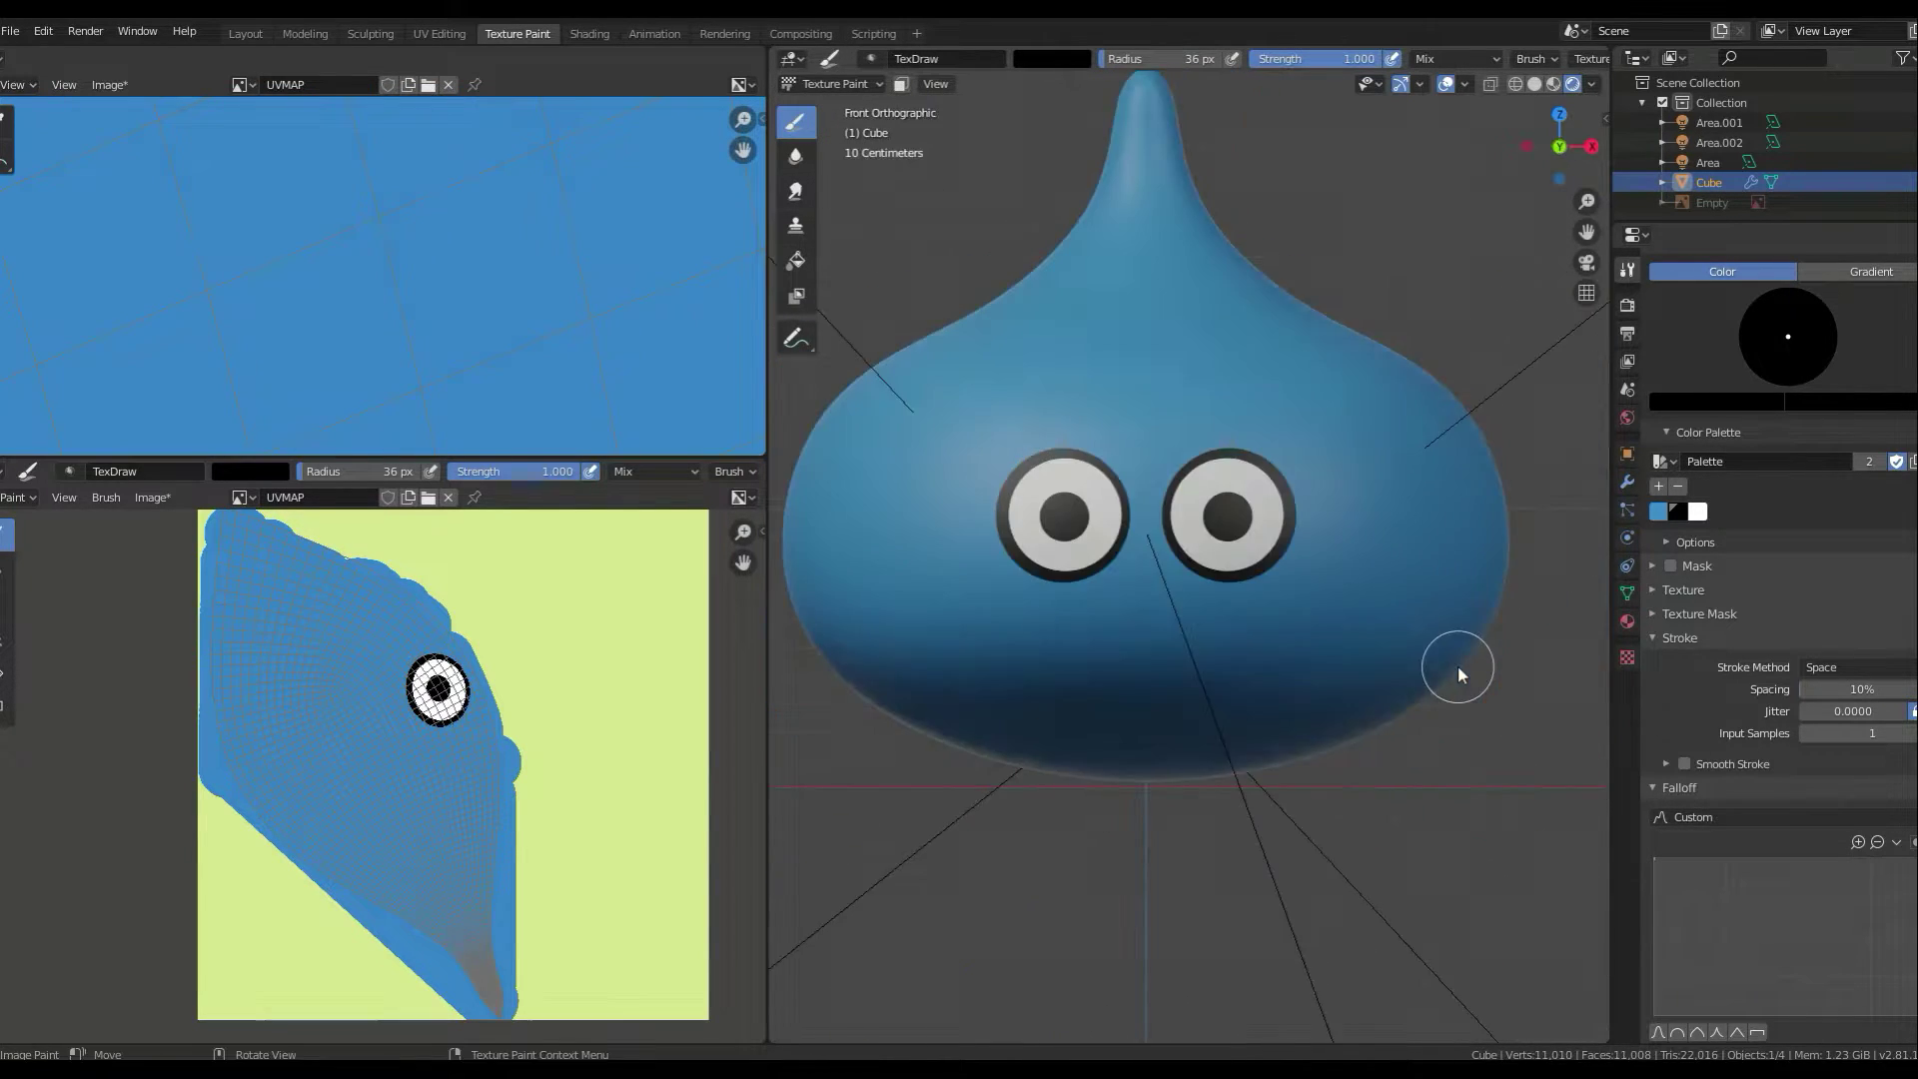
pyautogui.moveTo(1458, 668); pyautogui.dragTo(1428, 646, button='middle')
pyautogui.press('KP_0')
pyautogui.scroll(4, 1428, 649)
pyautogui.hotkey('alt', 'z')
pyautogui.press('KP_1')
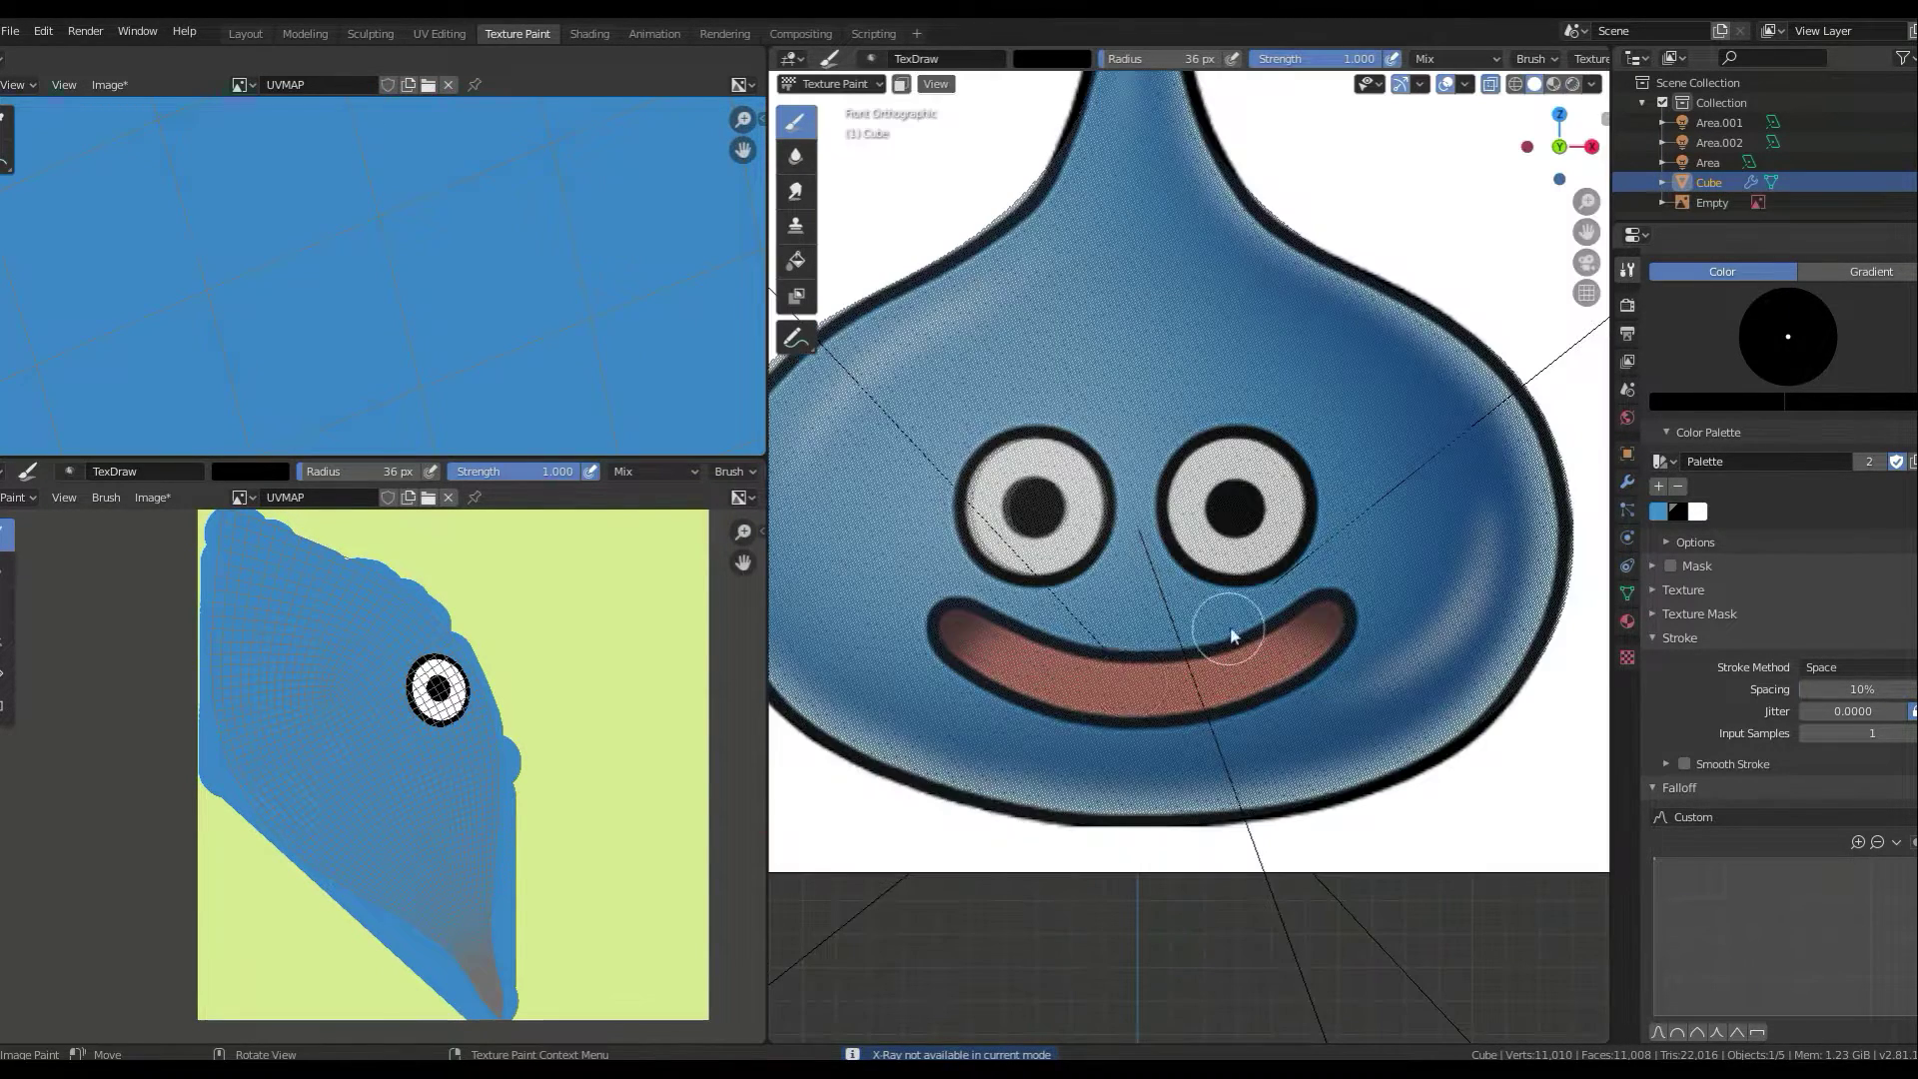
# - Add pink, salmon and brown palette swatches sampled from the reference picture
pyautogui.click(1729, 398)
pyautogui.click(1682, 235)
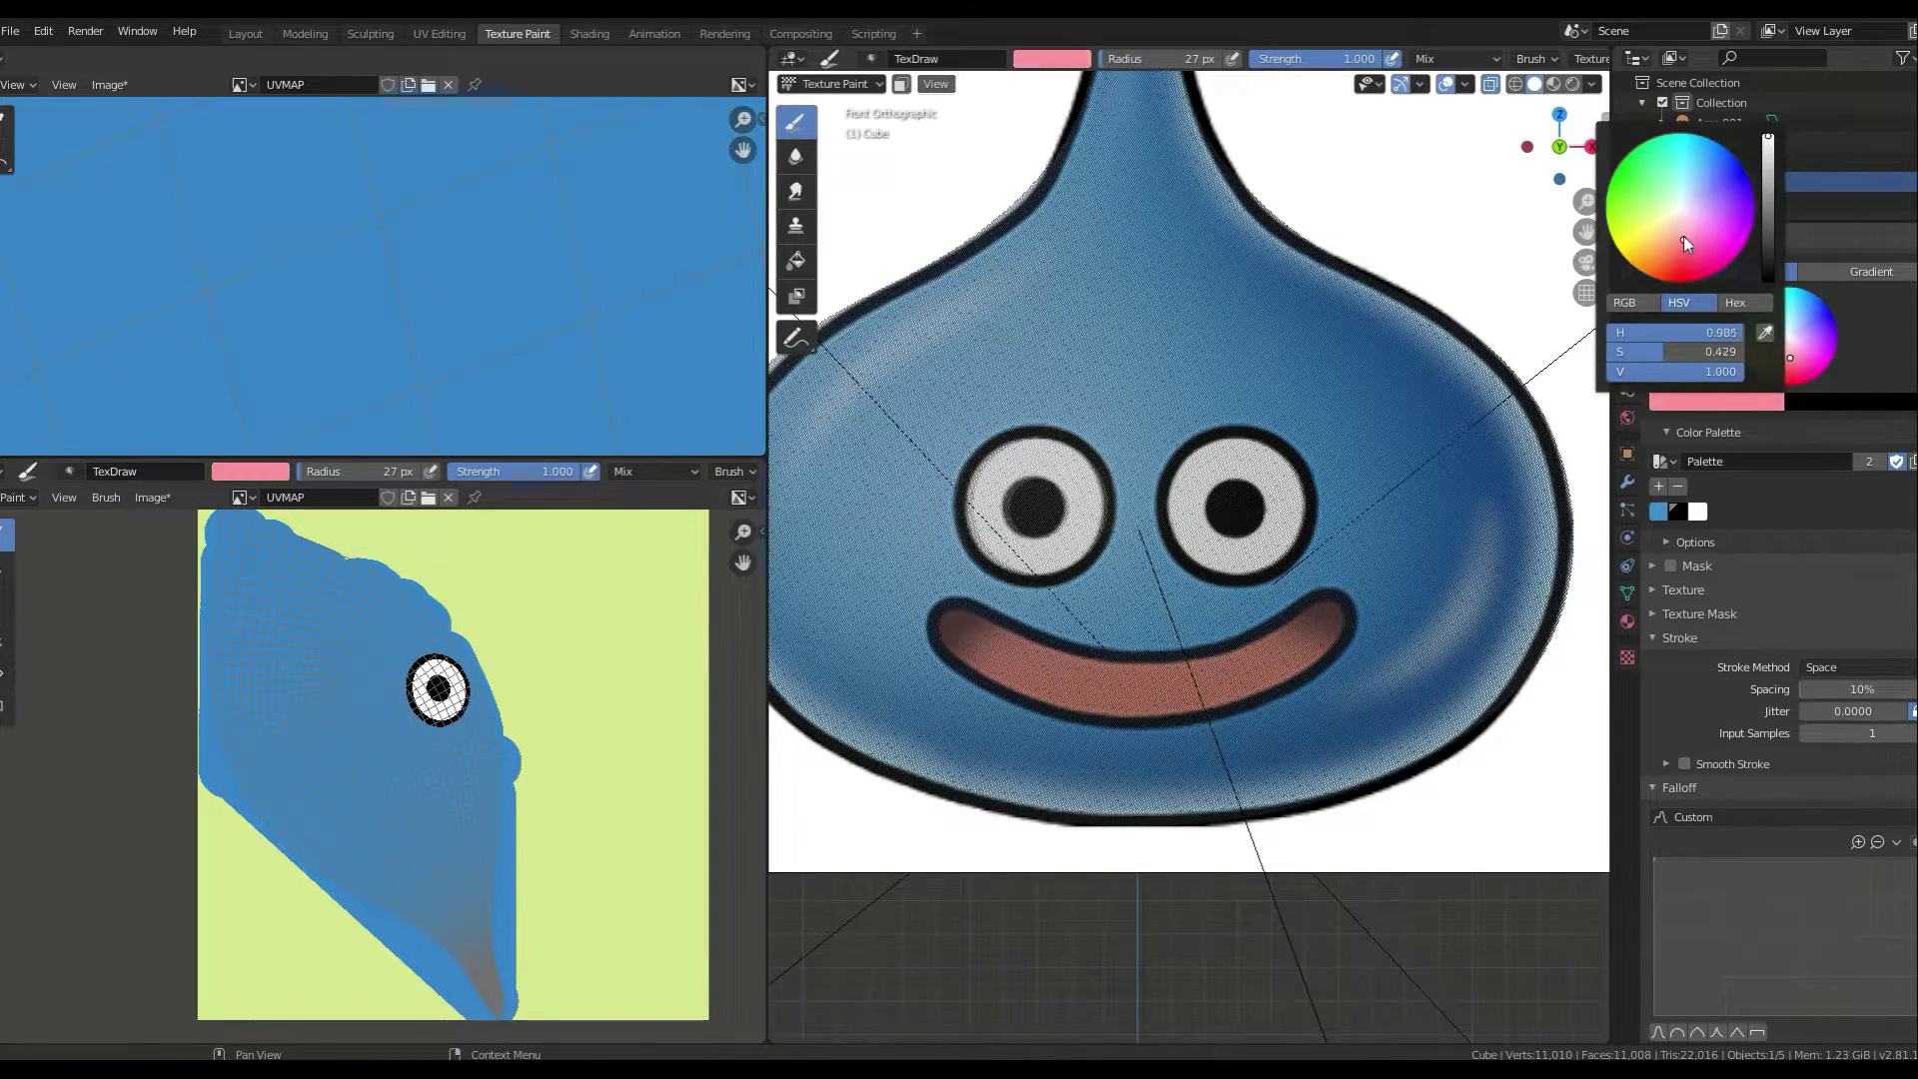
pyautogui.scroll(-5, 351, 300)
pyautogui.click(236, 85)
pyautogui.click(295, 365)
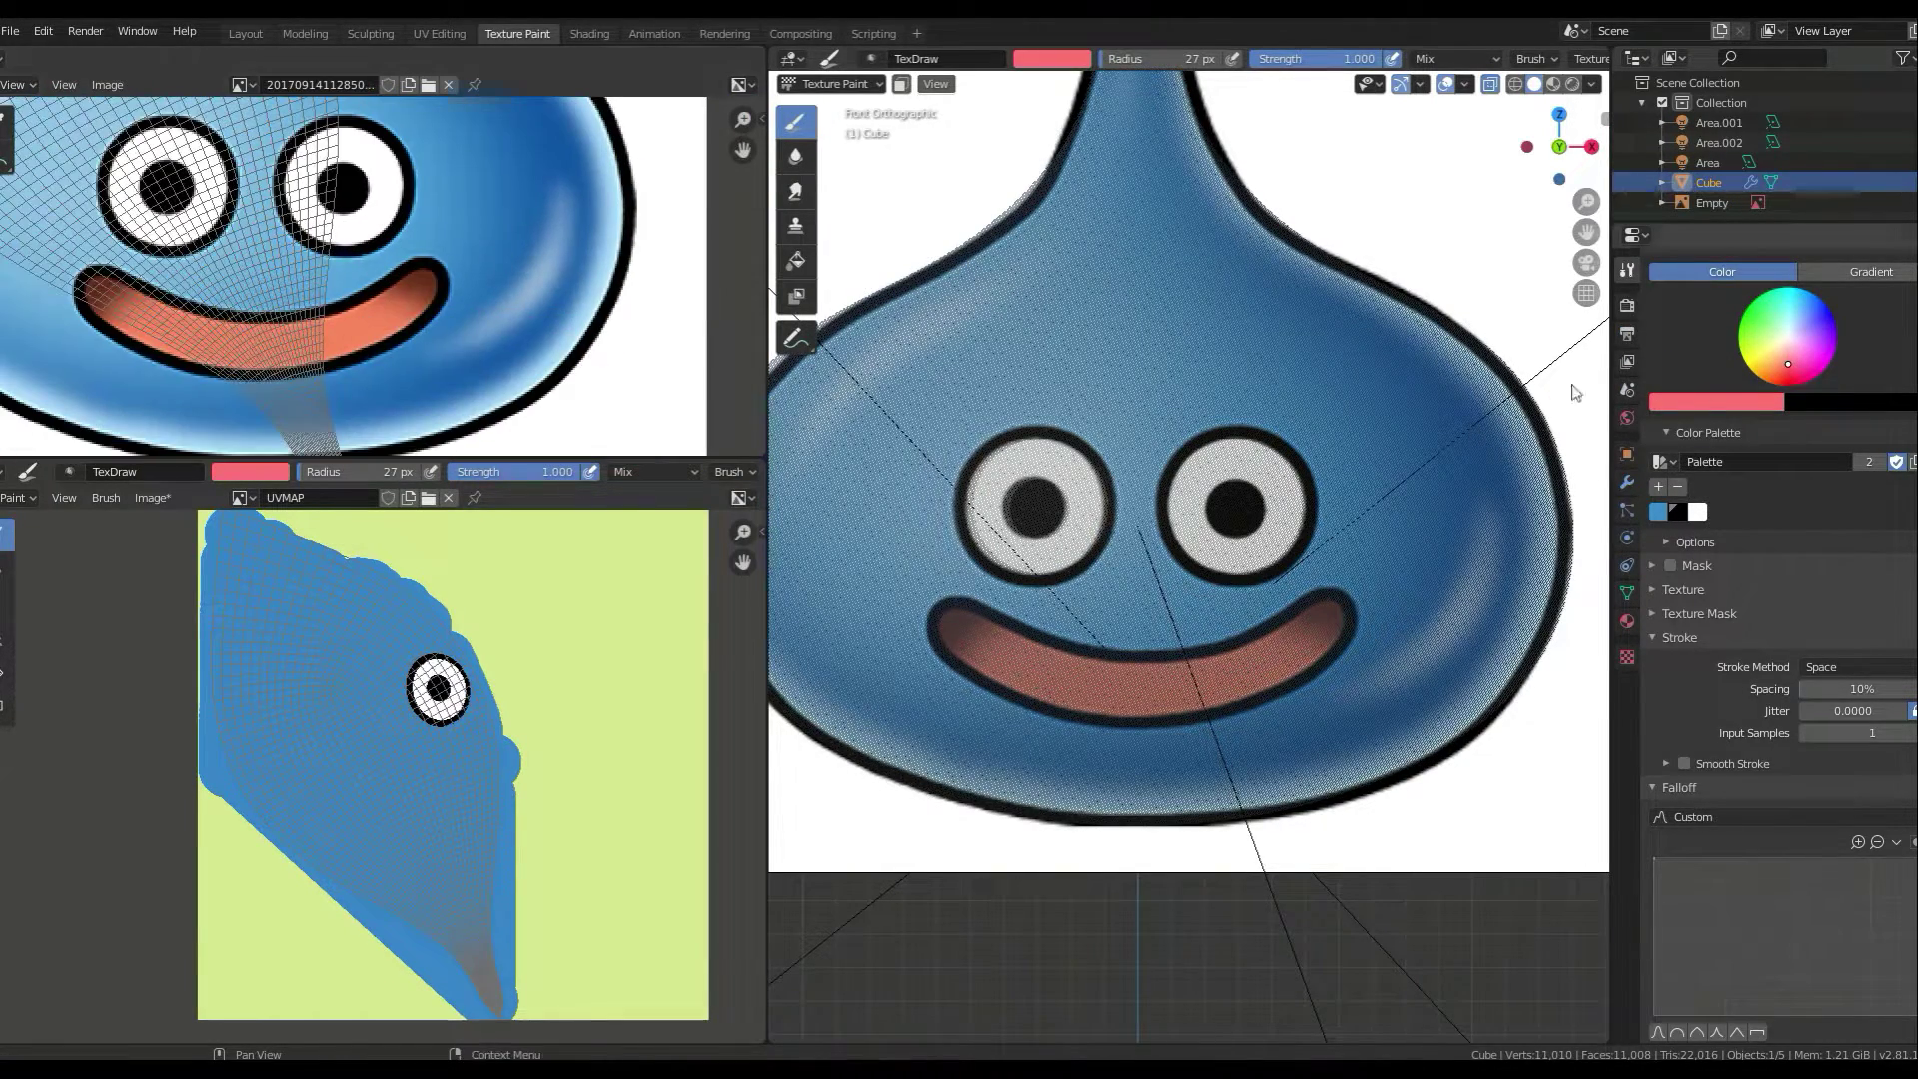
pyautogui.click(1729, 400)
pyautogui.click(1689, 238)
pyautogui.click(1658, 486)
pyautogui.click(1716, 400)
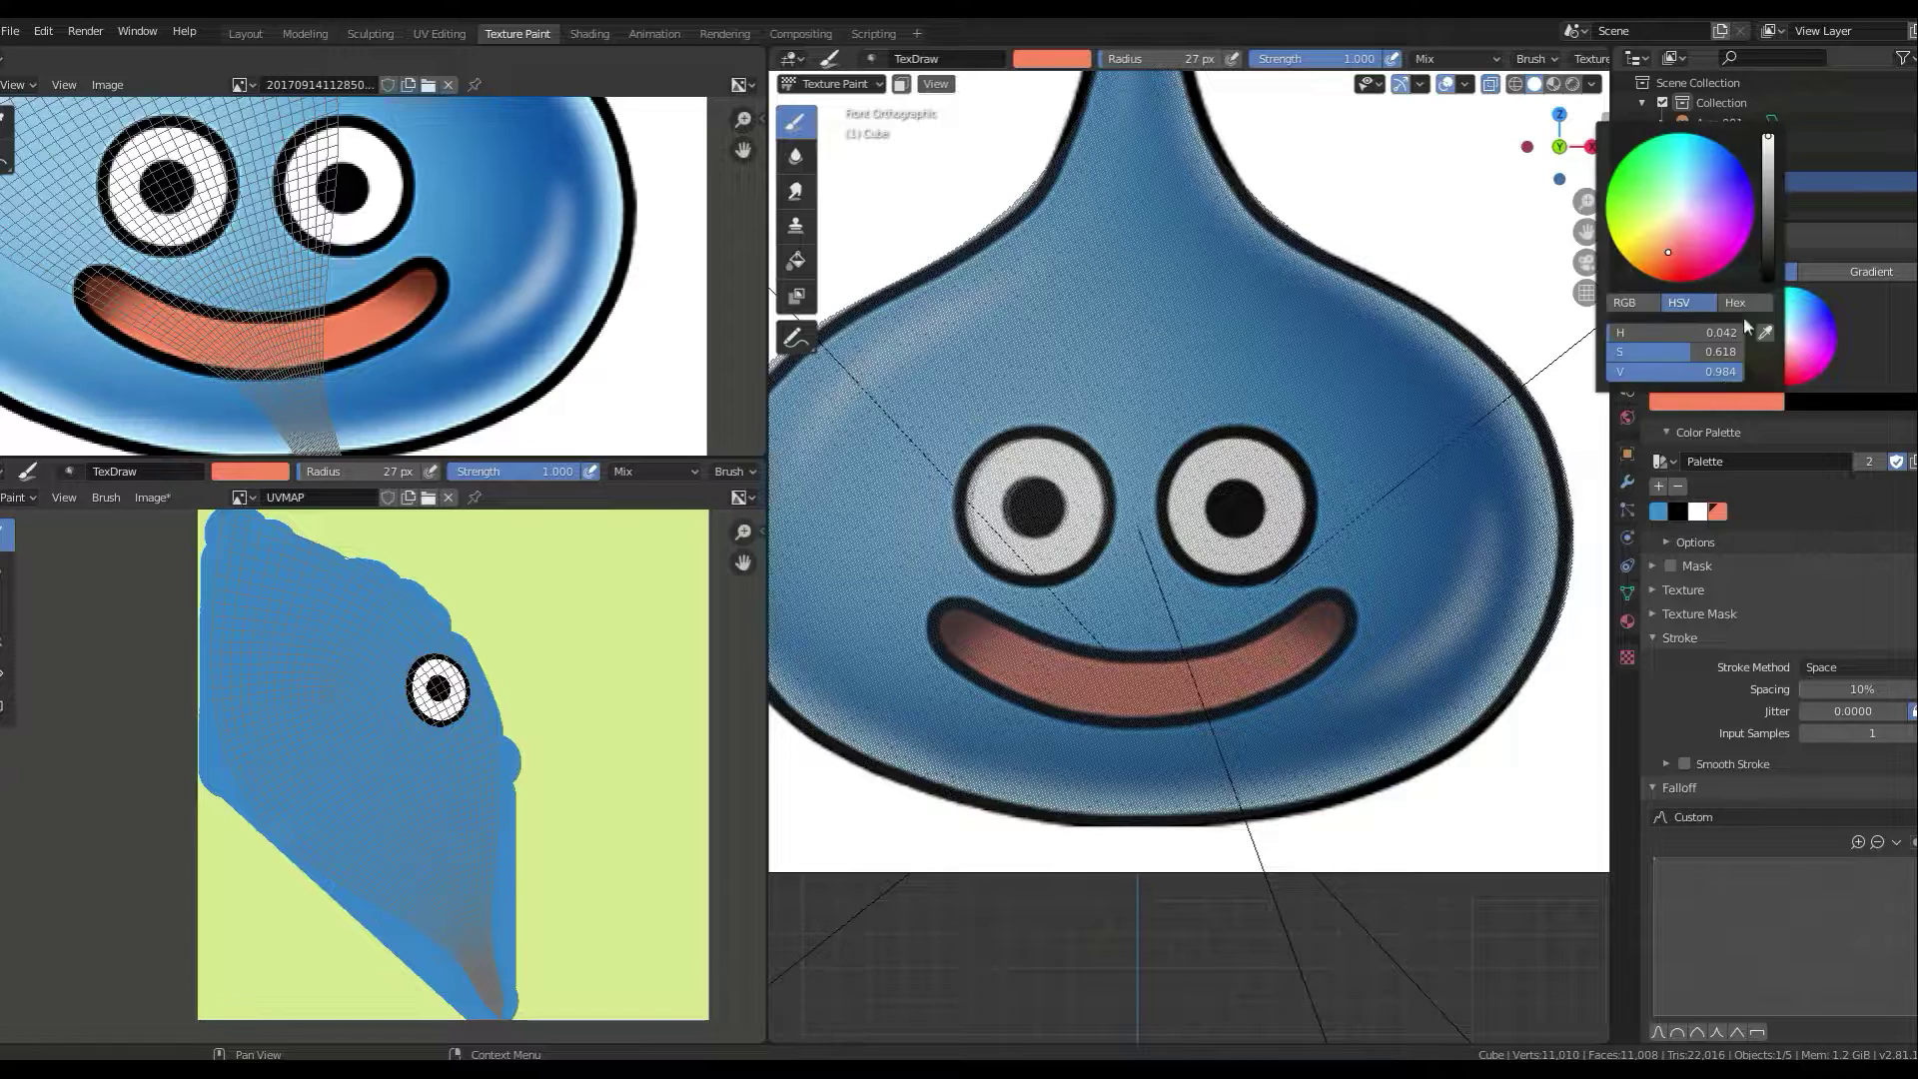
pyautogui.click(1742, 317)
# - Delete the slime's Mirror modifier in the Layout workspace
pyautogui.click(246, 34)
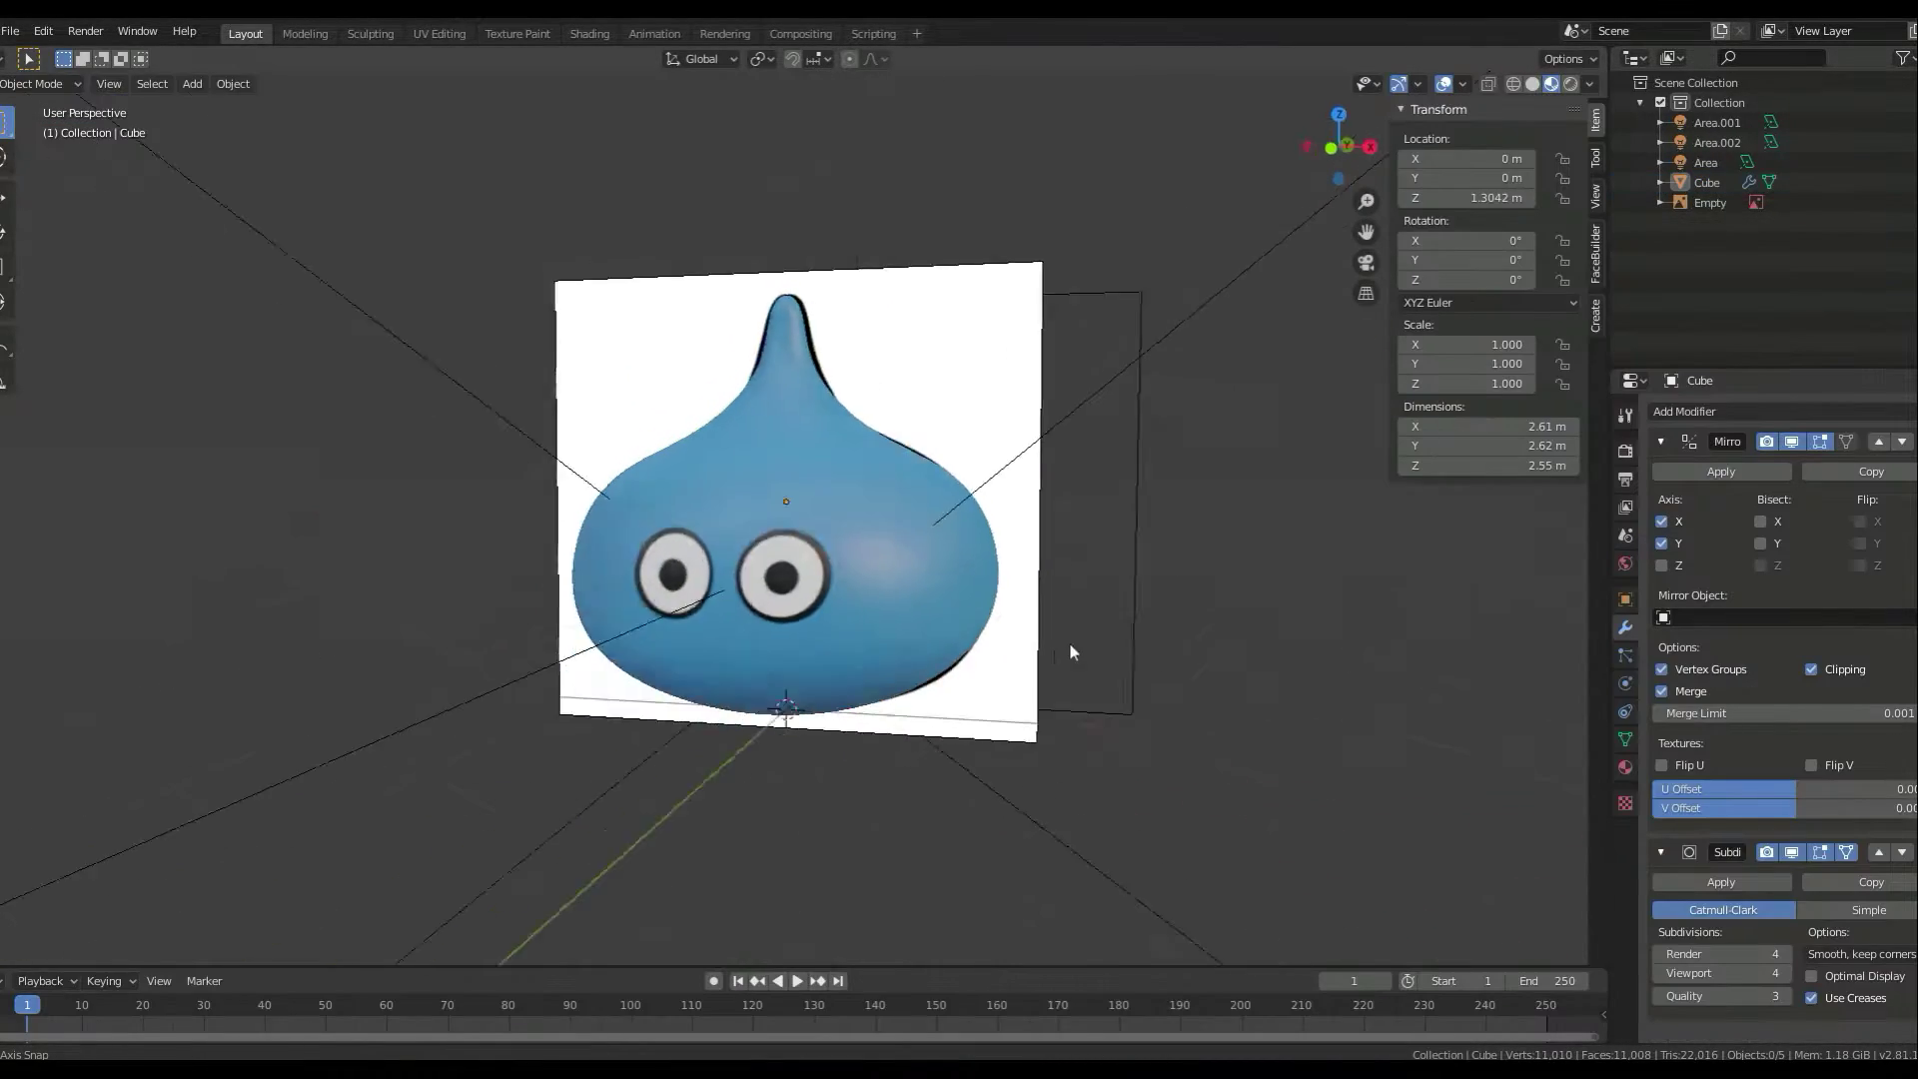
pyautogui.press('KP_1')
pyautogui.scroll(3, 1118, 620)
pyautogui.scroll(-4, 920, 671)
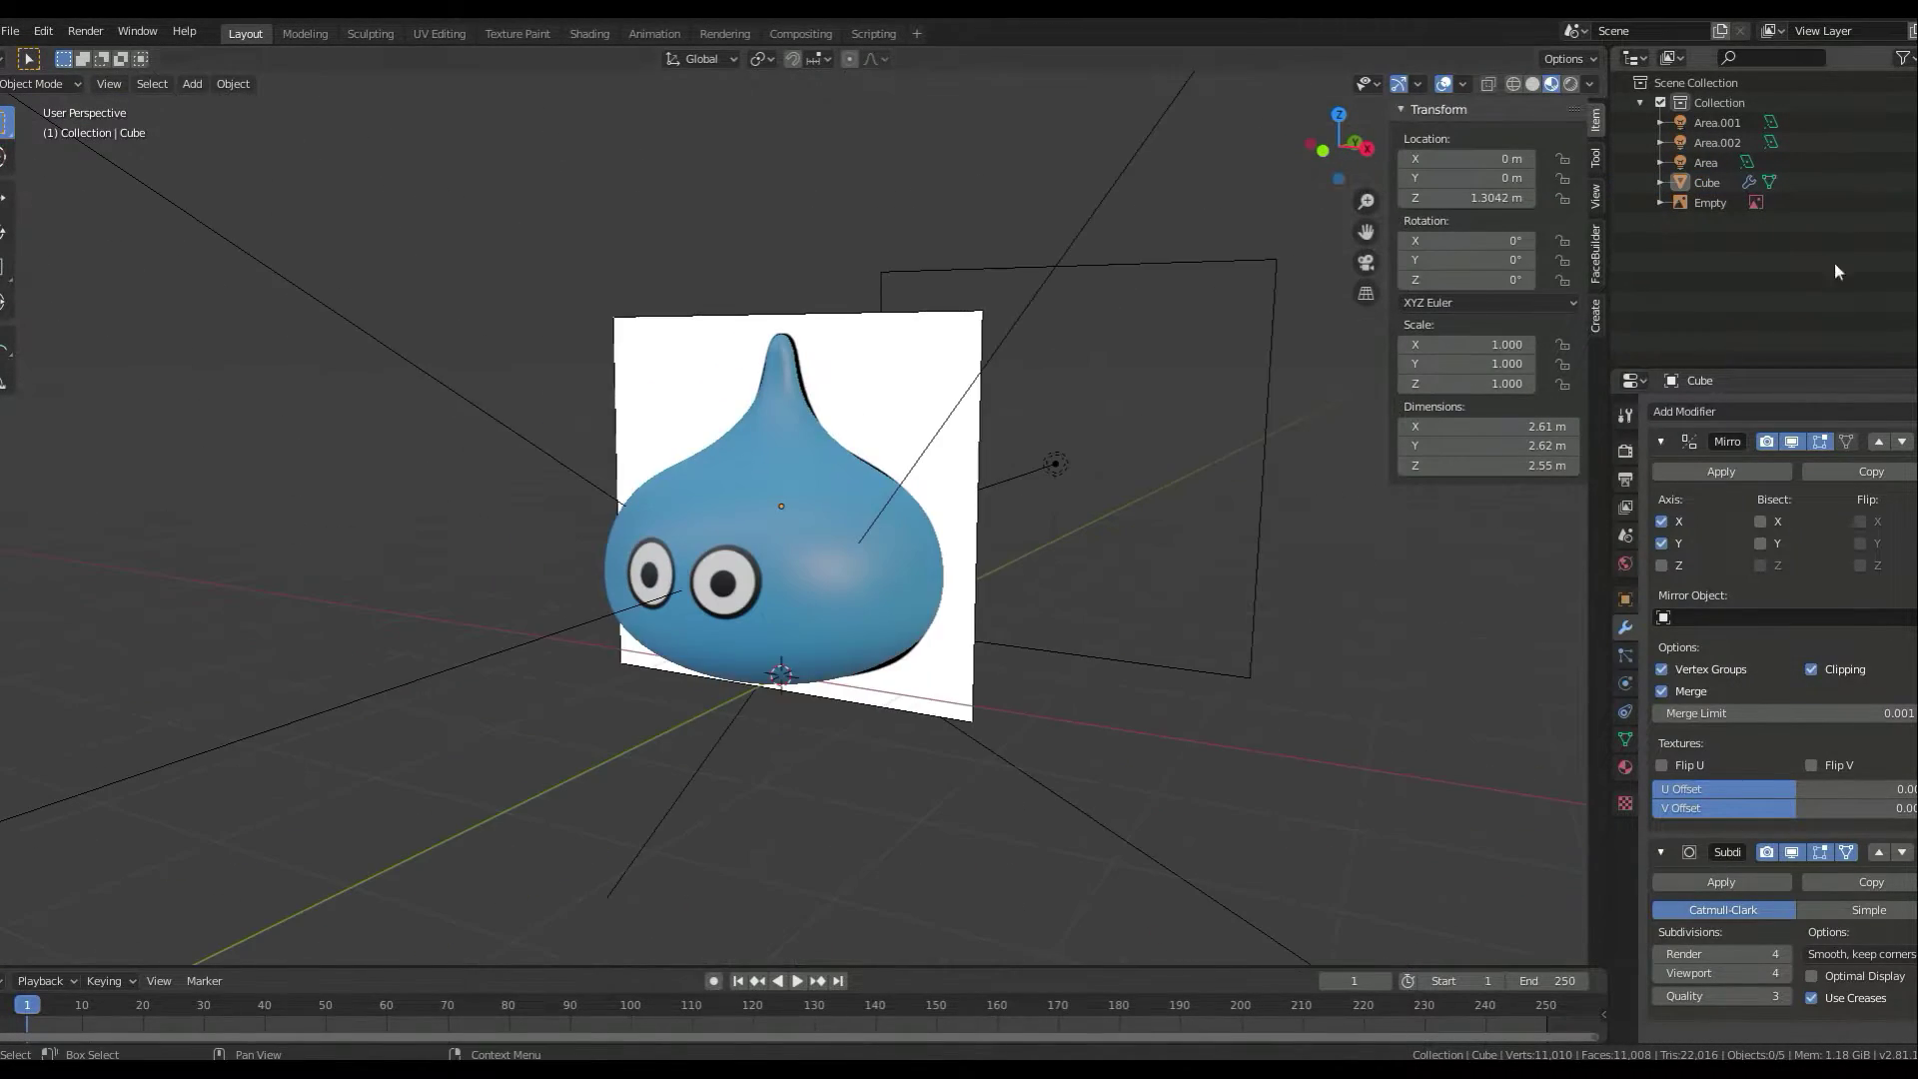
pyautogui.moveTo(920, 671); pyautogui.dragTo(1320, 781, button='middle')
pyautogui.click(1721, 471)
# - In UV Editing, unwrap the whole mesh and place the new UV islands
pyautogui.hotkey('ctrl', 'pagedown')
pyautogui.hotkey('ctrl', 'pagedown')
pyautogui.hotkey('ctrl', 'pagedown')
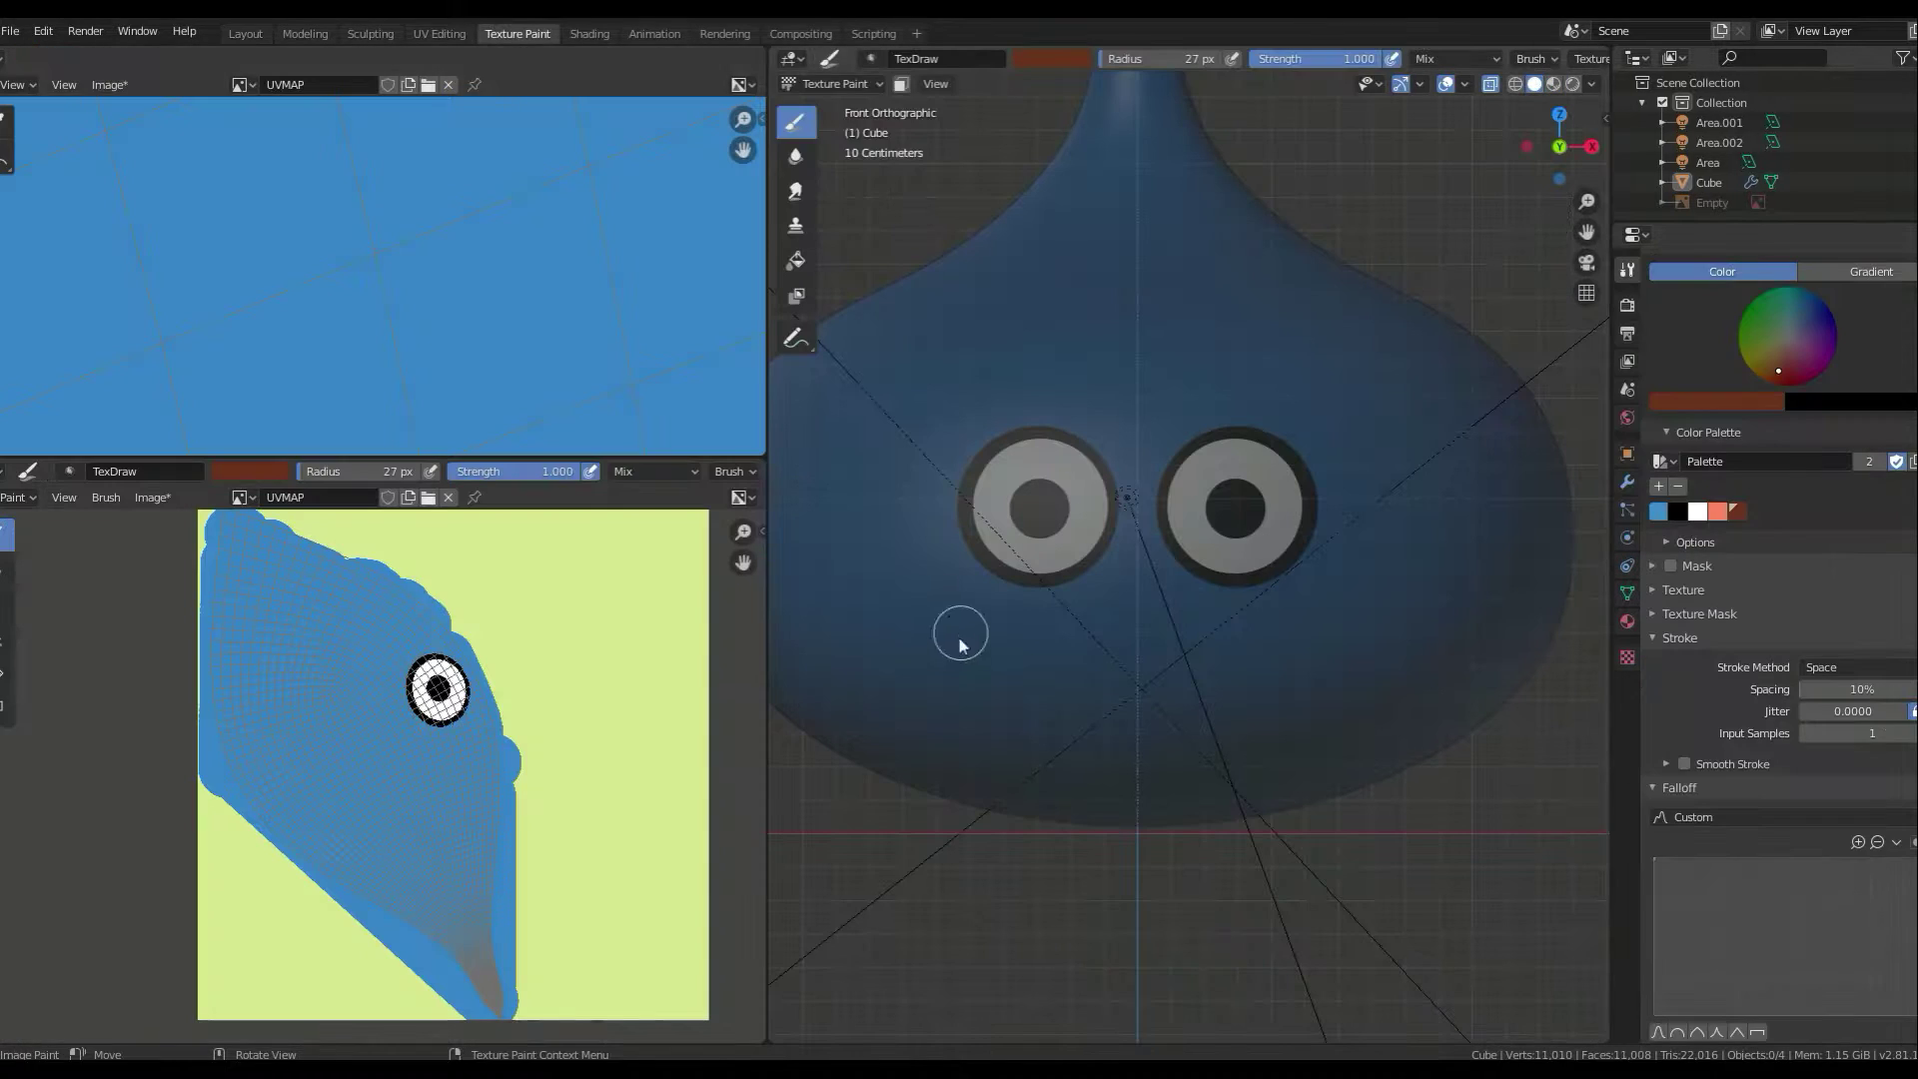
pyautogui.scroll(-4, 1272, 528)
pyautogui.moveTo(1272, 527); pyautogui.dragTo(1178, 560, button='middle')
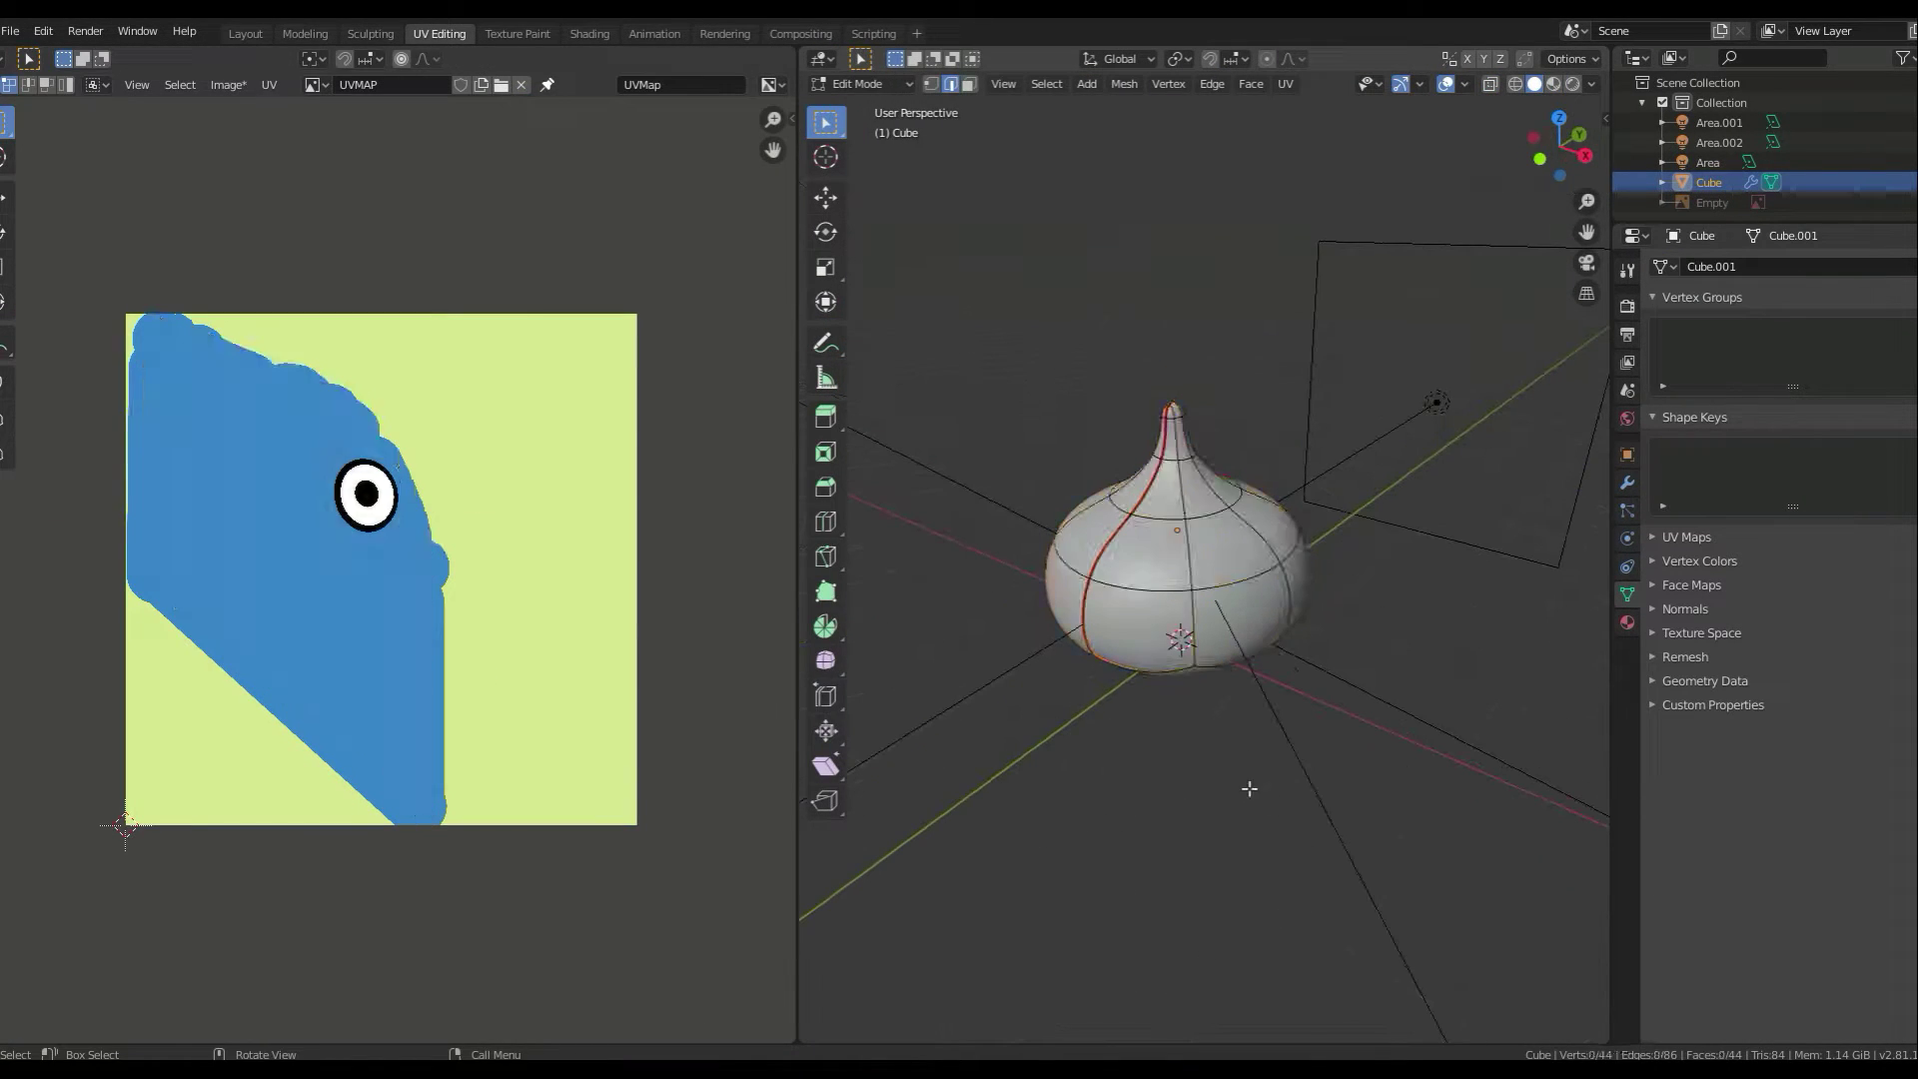
pyautogui.press('a')
pyautogui.press('u')
pyautogui.press('Return')
pyautogui.press('g')
pyautogui.click(675, 626)
pyautogui.press('Tab')
# - Move to the Texture Paint workspace, briefly checking the UVs in Edit Mode
pyautogui.hotkey('ctrl', 'pagedown')
pyautogui.press('Tab')
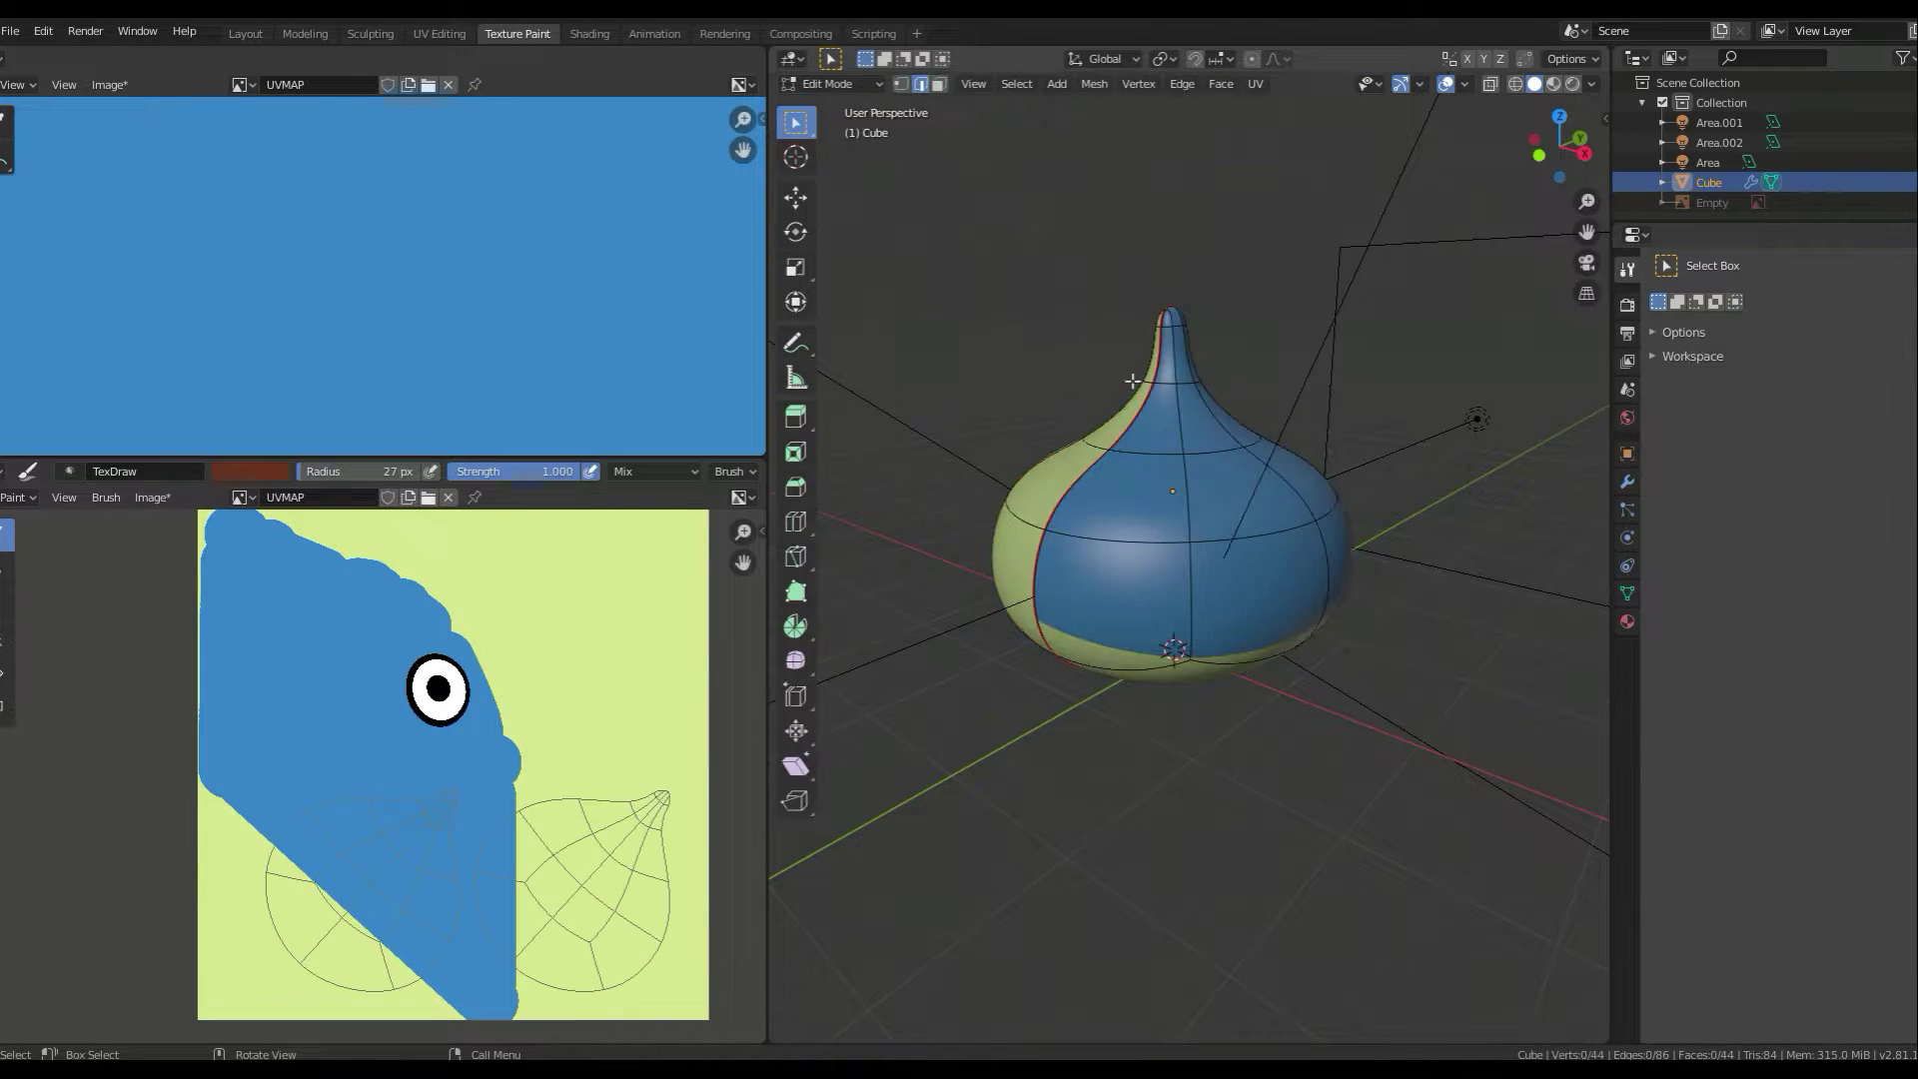
pyautogui.hotkey('ctrl', 'Tab')
pyautogui.scroll(2, 359, 552)
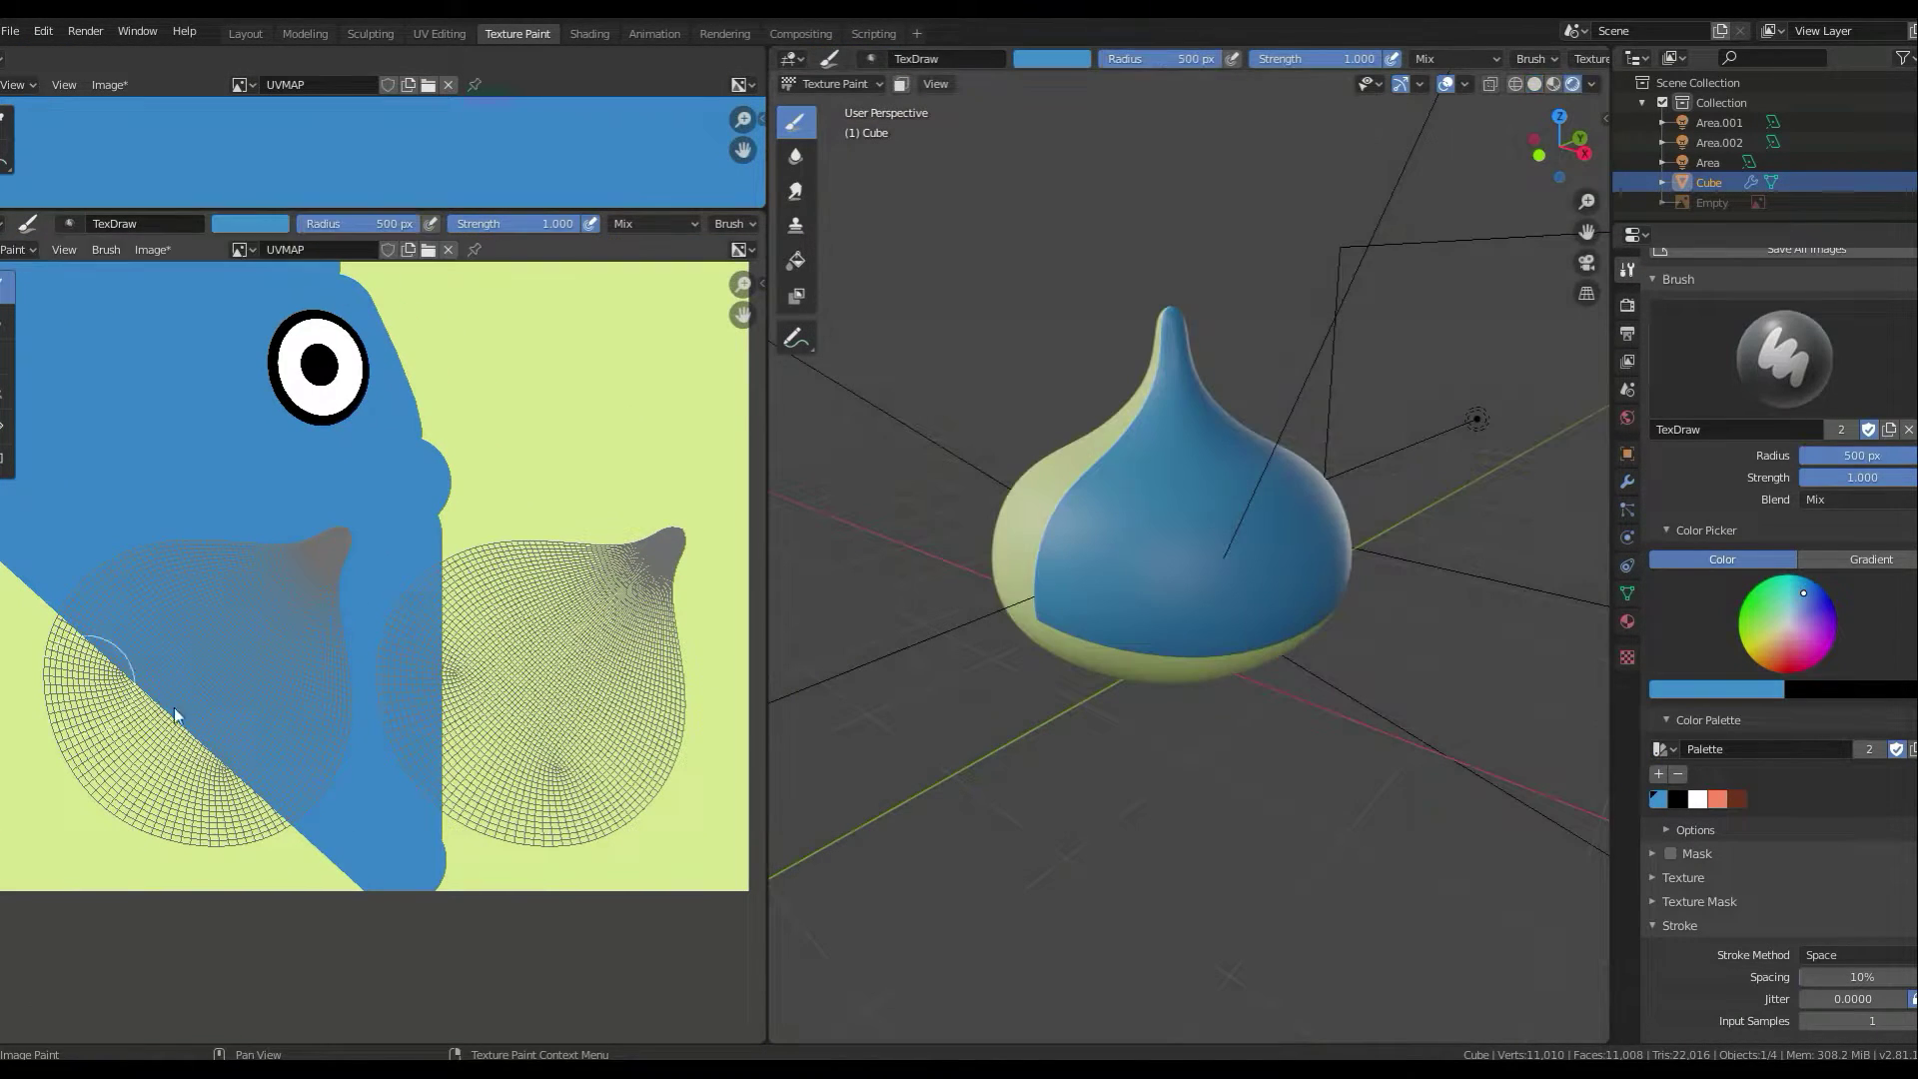
# - Paint both UV halves solid blue, then view from the front with the reference picture unhidden
pyautogui.moveTo(70, 649); pyautogui.dragTo(88, 752)
pyautogui.click(1723, 688)
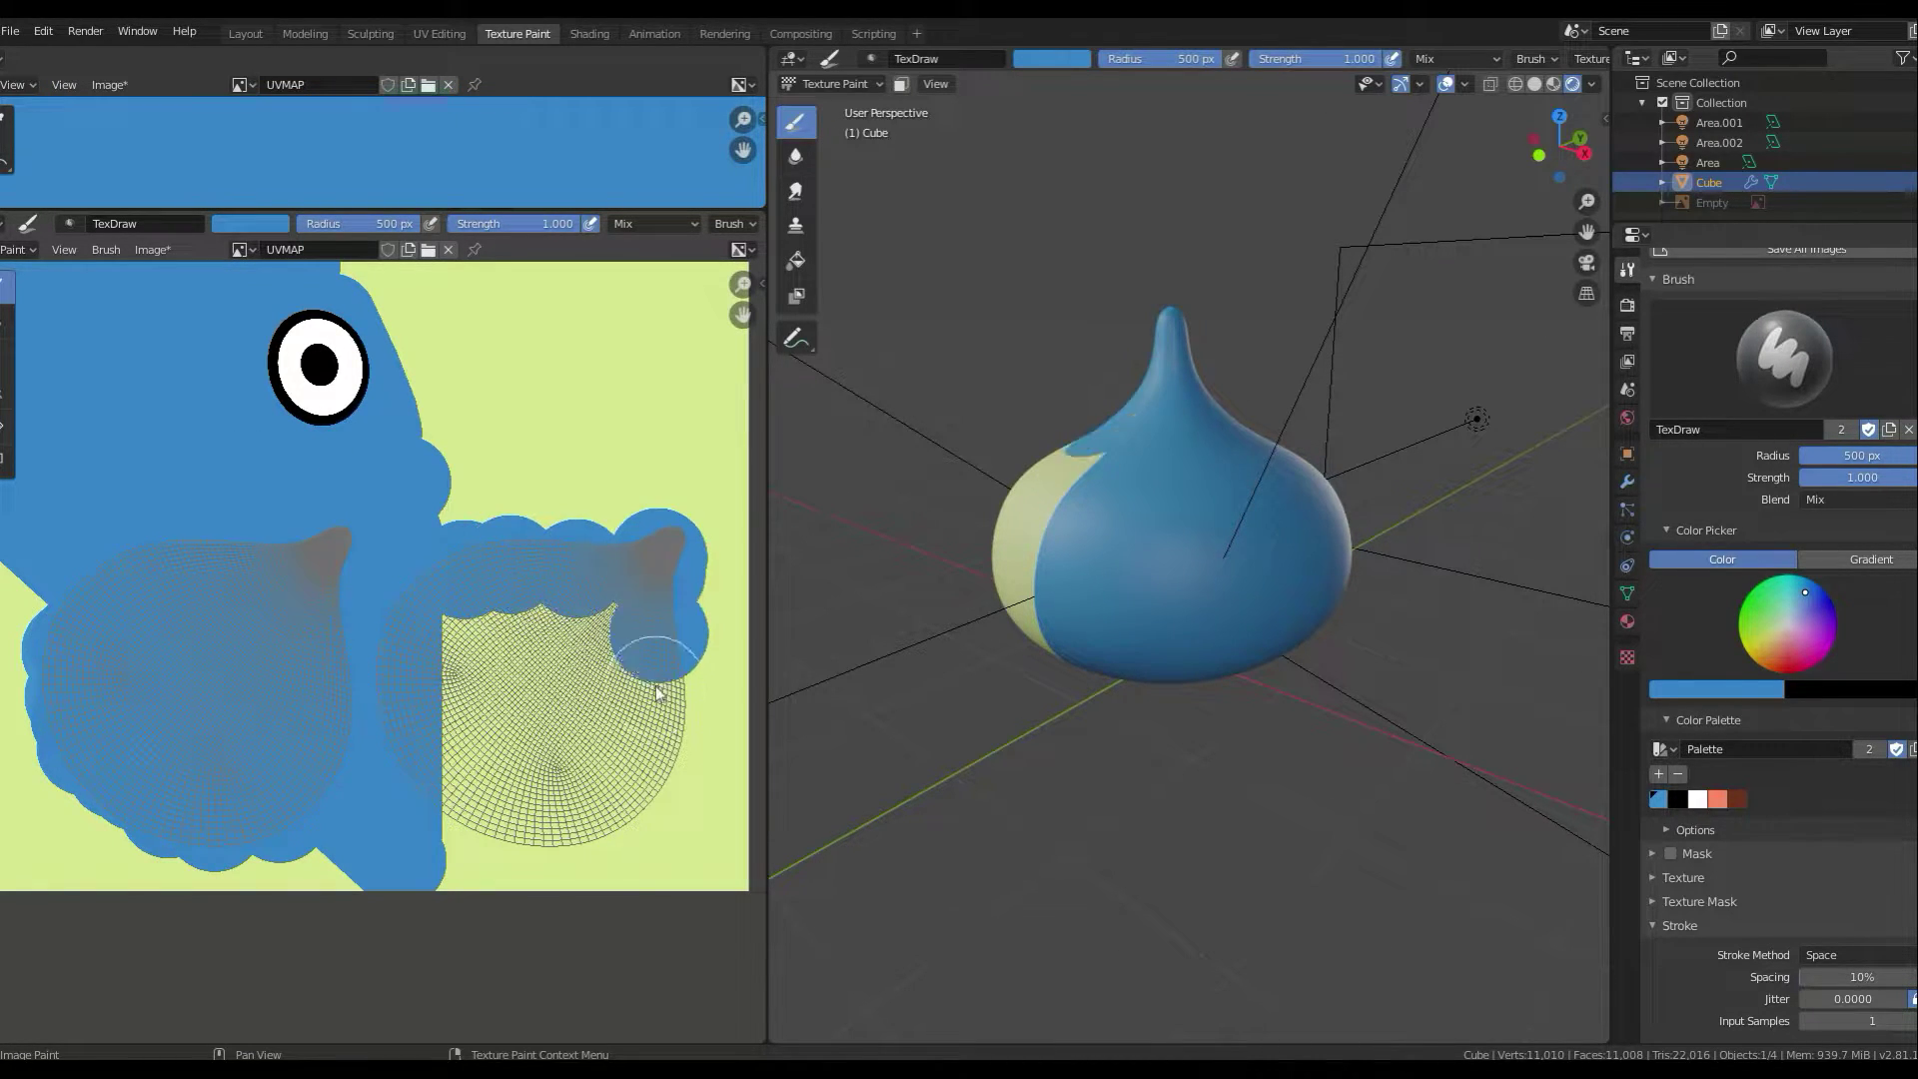
pyautogui.moveTo(656, 691); pyautogui.dragTo(445, 822)
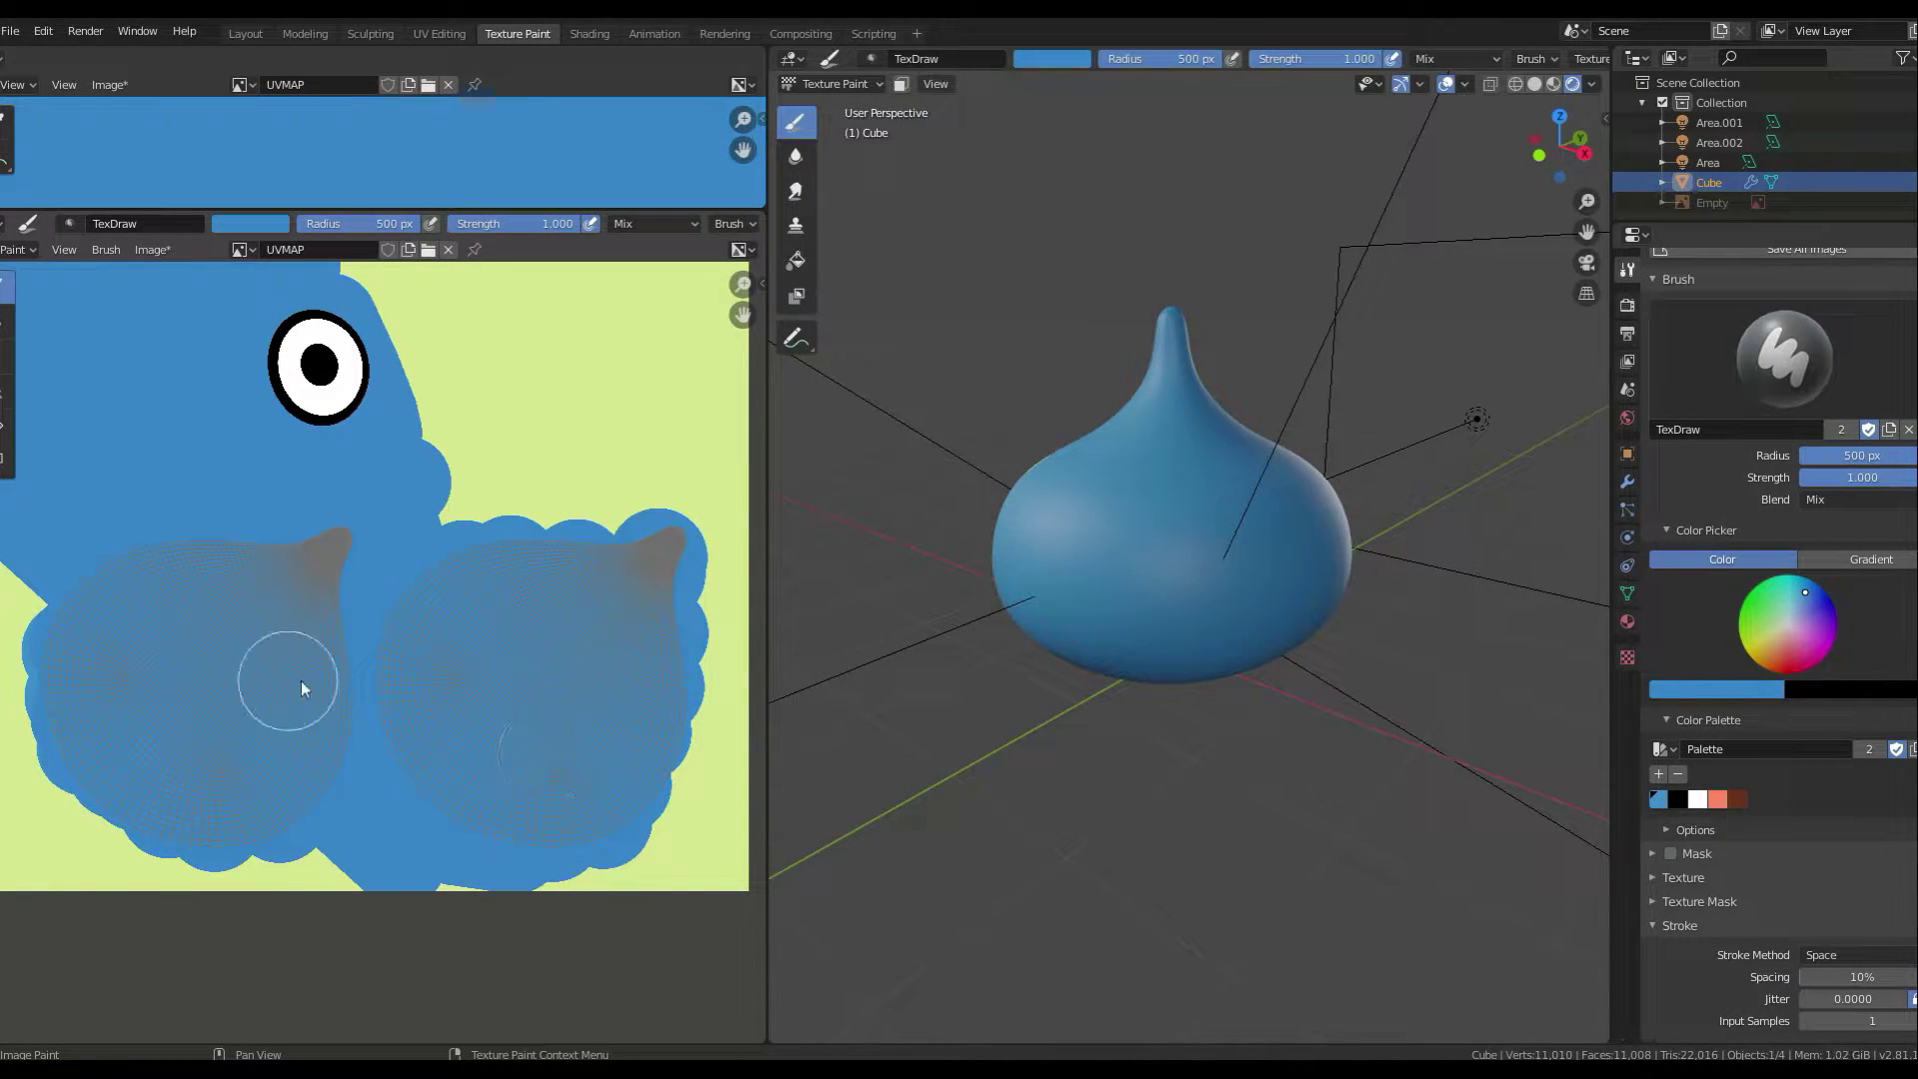
pyautogui.hotkey('alt', 'h')
pyautogui.press('KP_1')
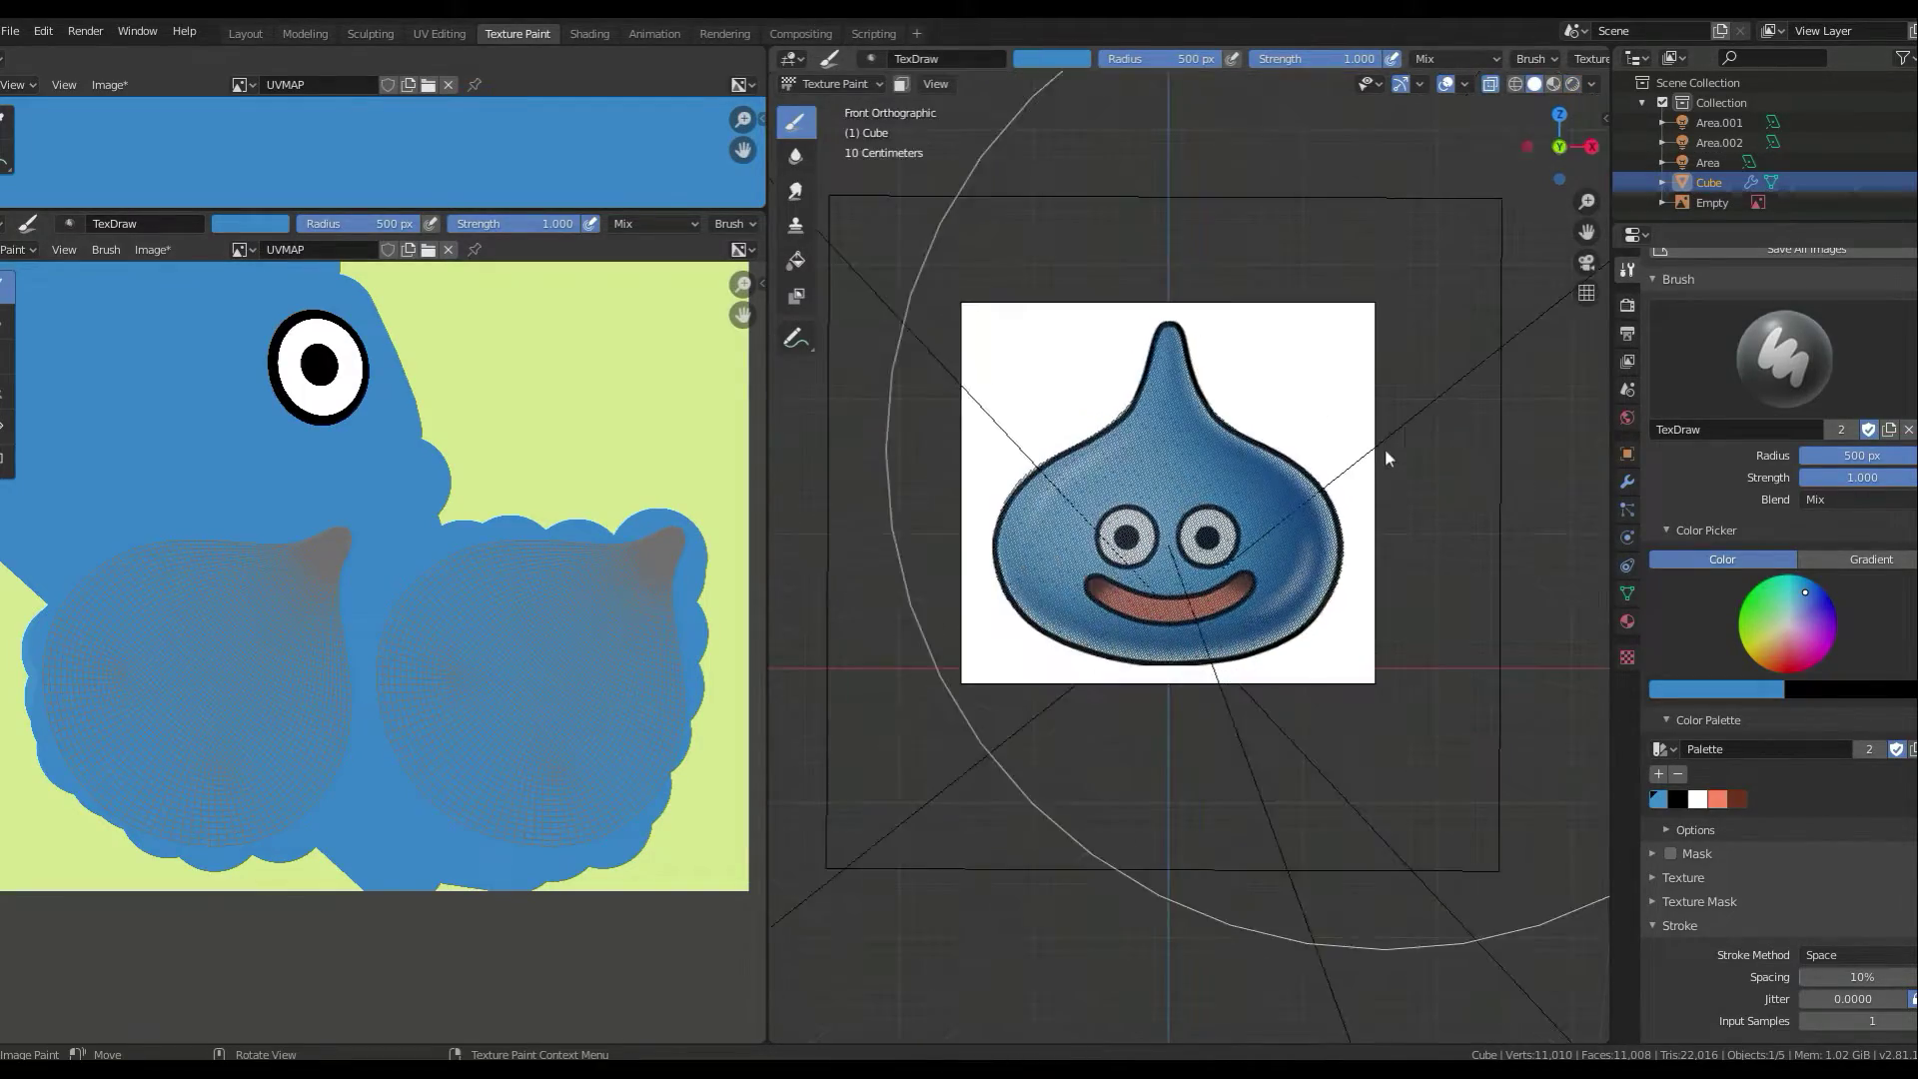
# - Paint black eye shapes over both eyes and preview them in rendered shading
pyautogui.scroll(7, 1262, 484)
pyautogui.scroll(1, 1258, 495)
pyautogui.press('s')
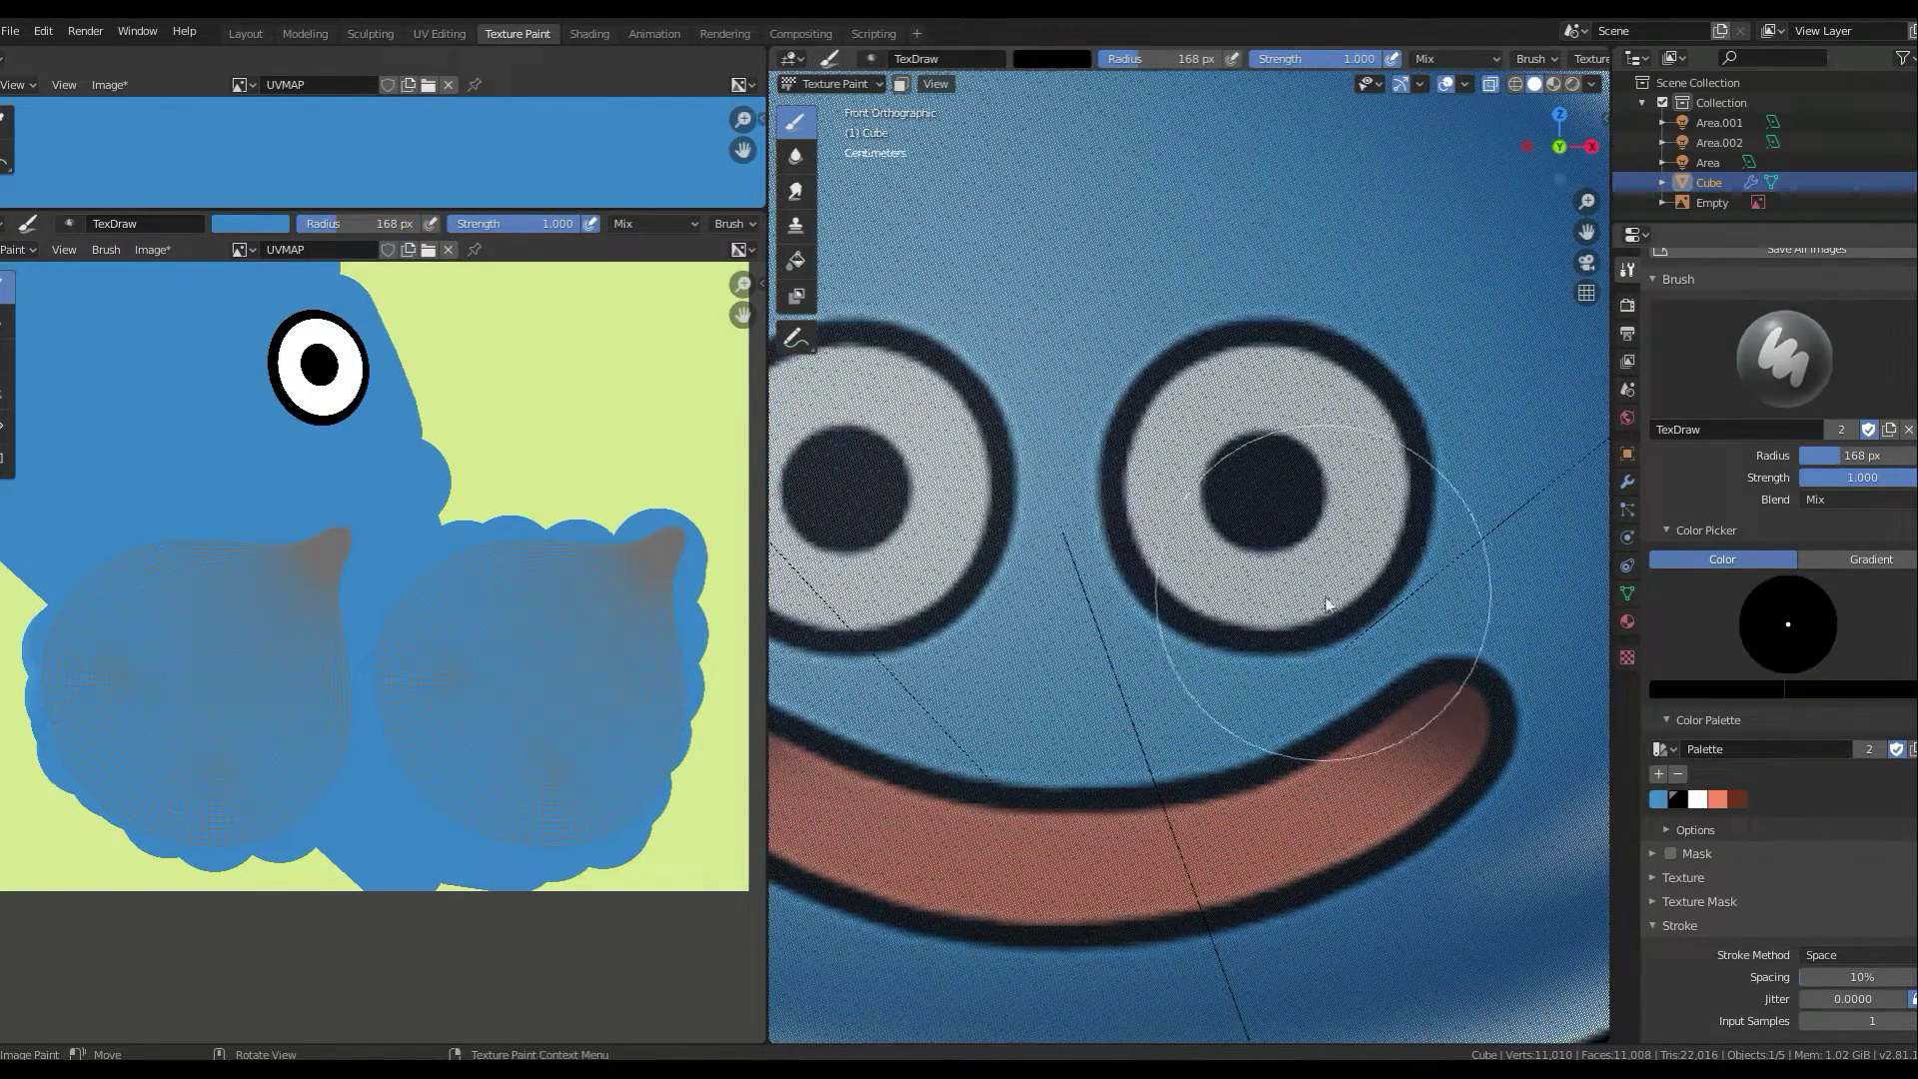
pyautogui.click(1268, 488)
pyautogui.keyDown('shift'); pyautogui.moveTo(887, 500); pyautogui.dragTo(1037, 507, button='middle'); pyautogui.keyUp('shift')
pyautogui.click(1003, 499)
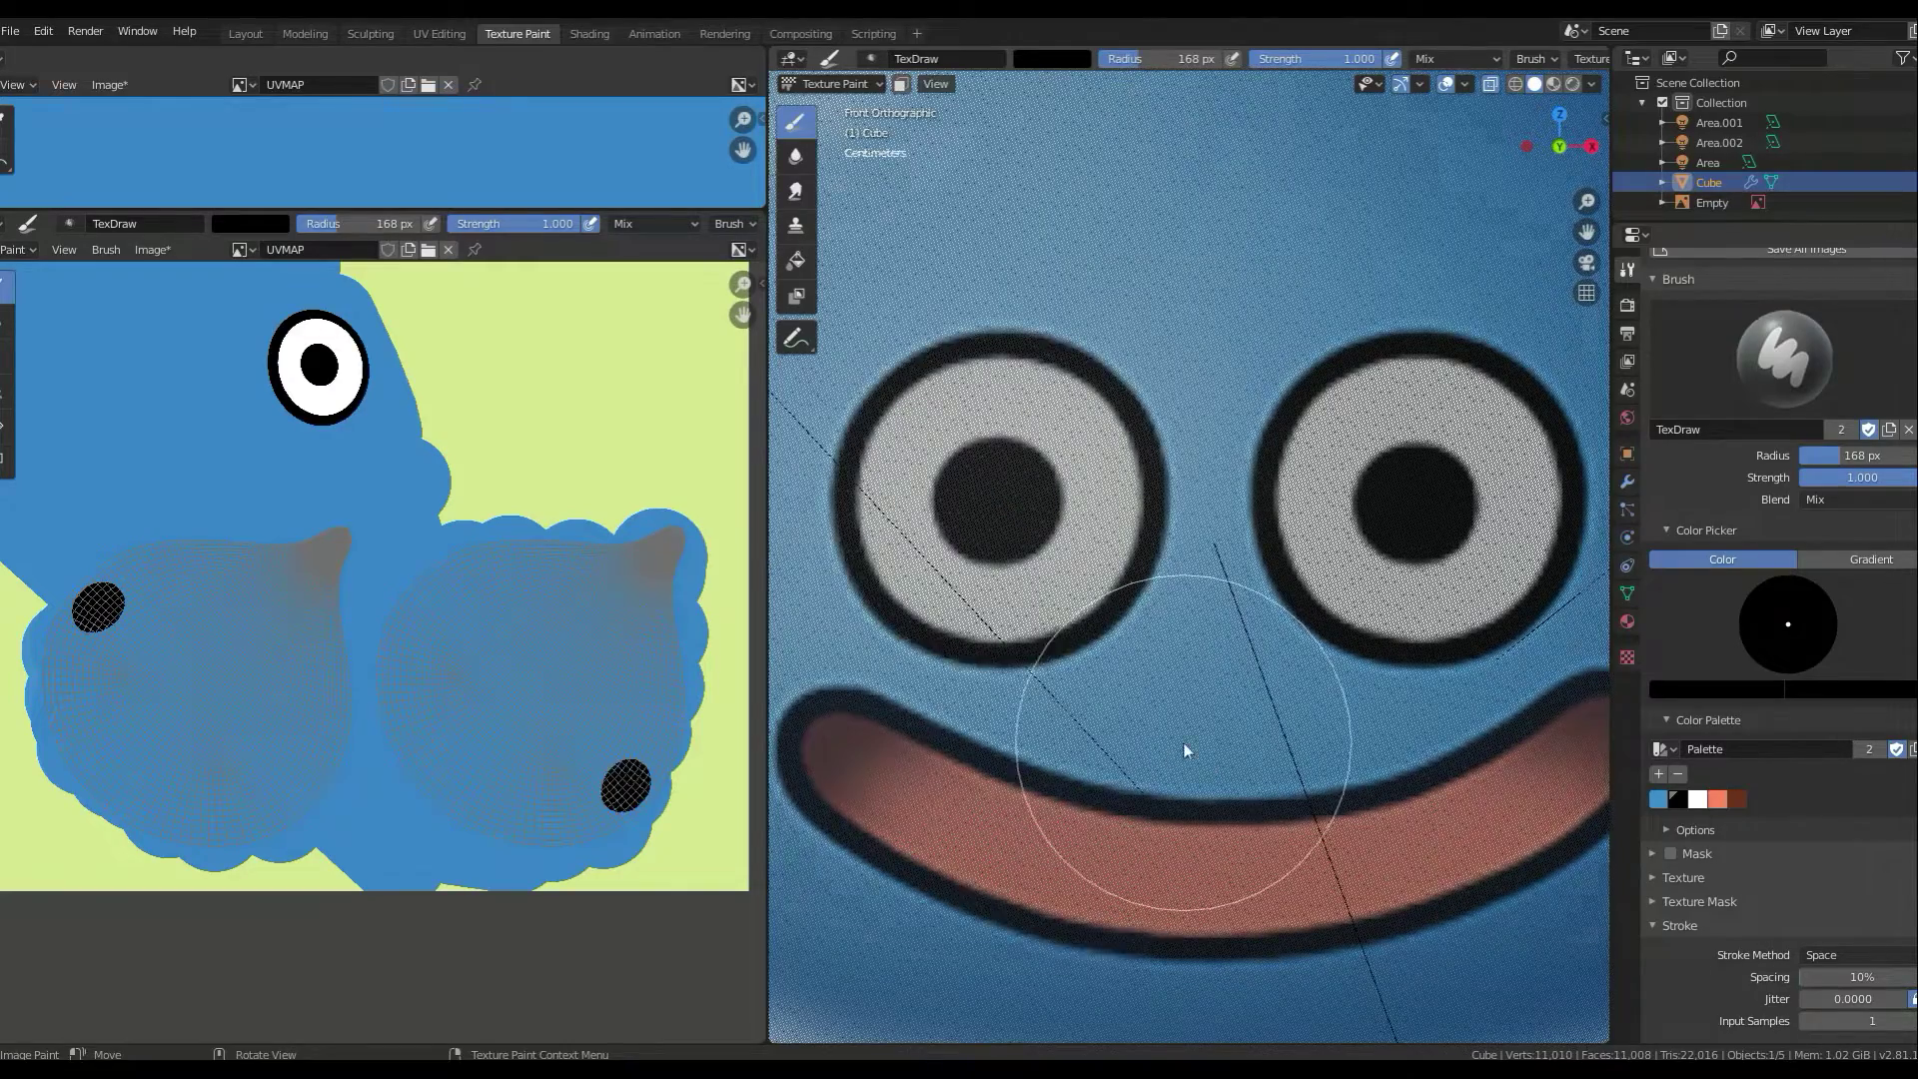
pyautogui.scroll(-3, 1186, 752)
pyautogui.scroll(5, 407, 642)
pyautogui.press('z')
pyautogui.click(1369, 125)
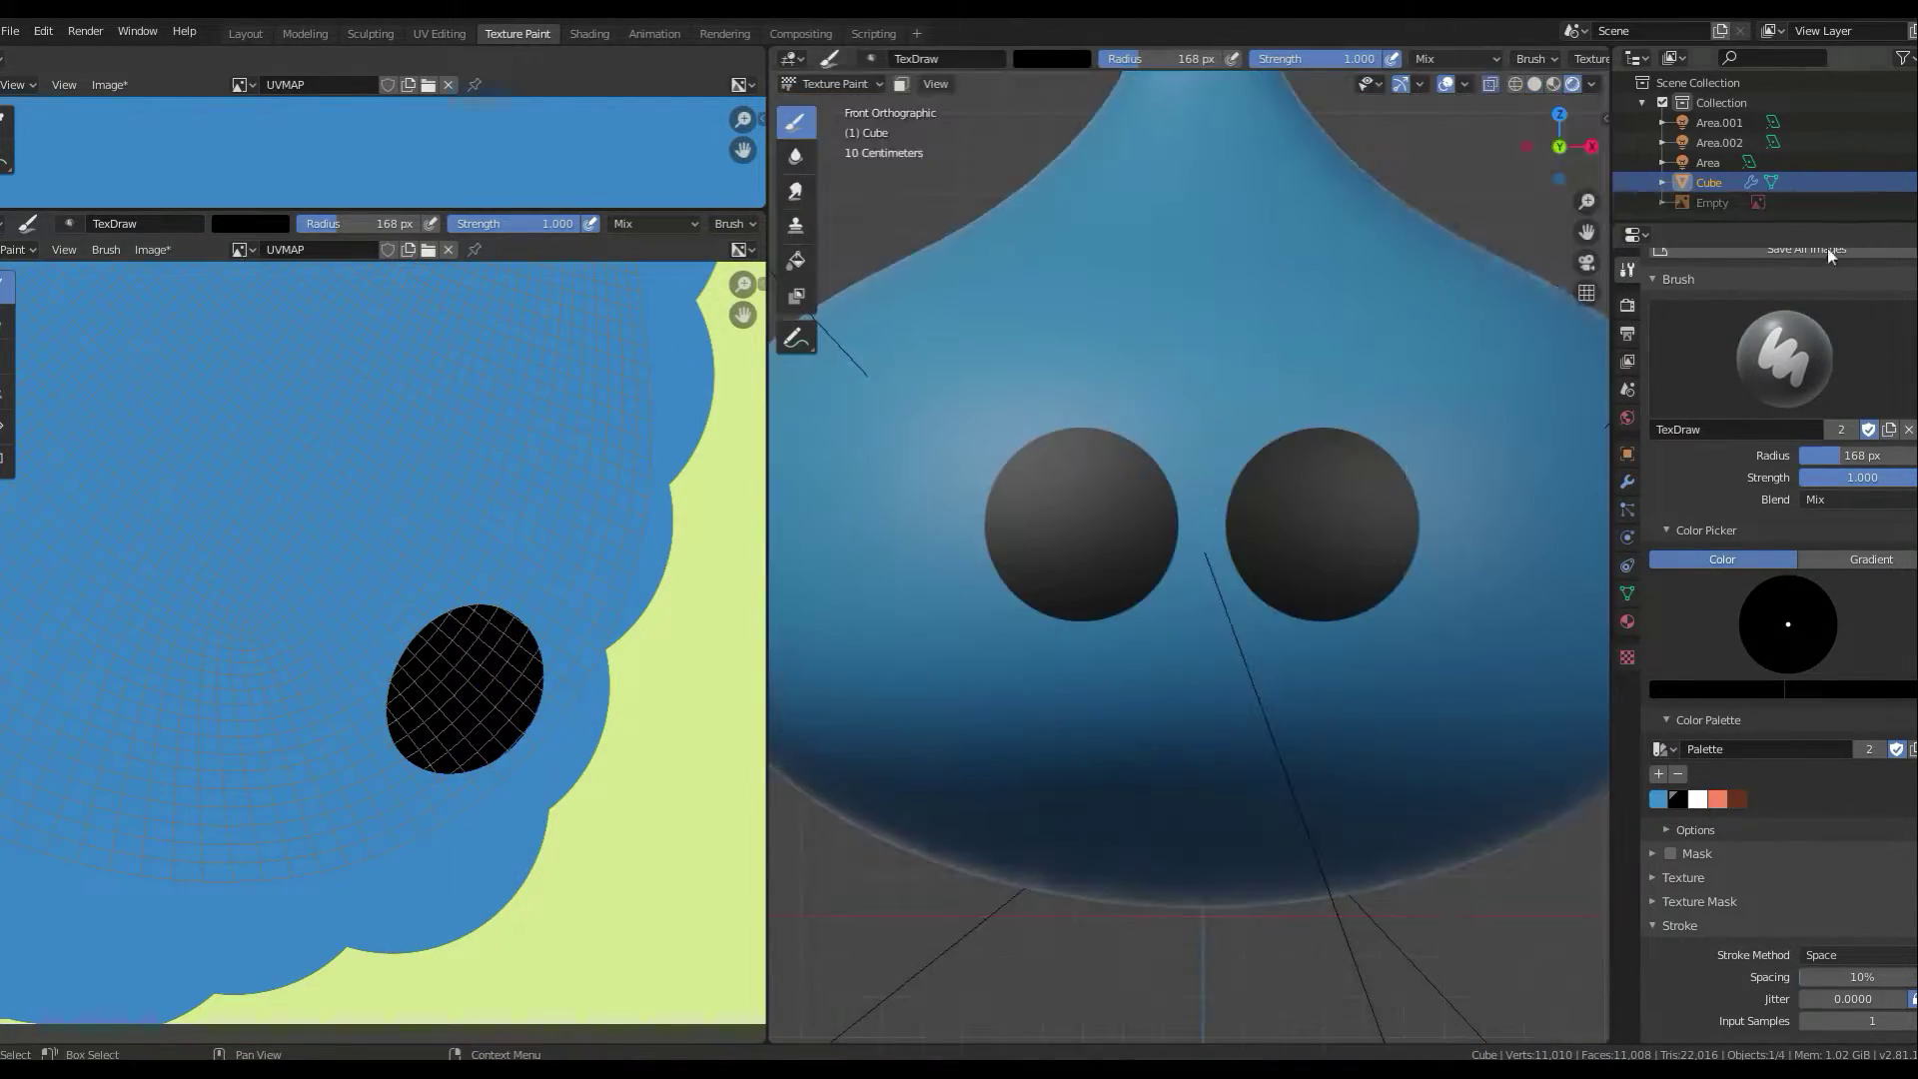
# - Resize the brush and paint the left pupil black
pyautogui.moveTo(1398, 450); pyautogui.dragTo(1257, 574, button='middle')
pyautogui.scroll(3, 1235, 591)
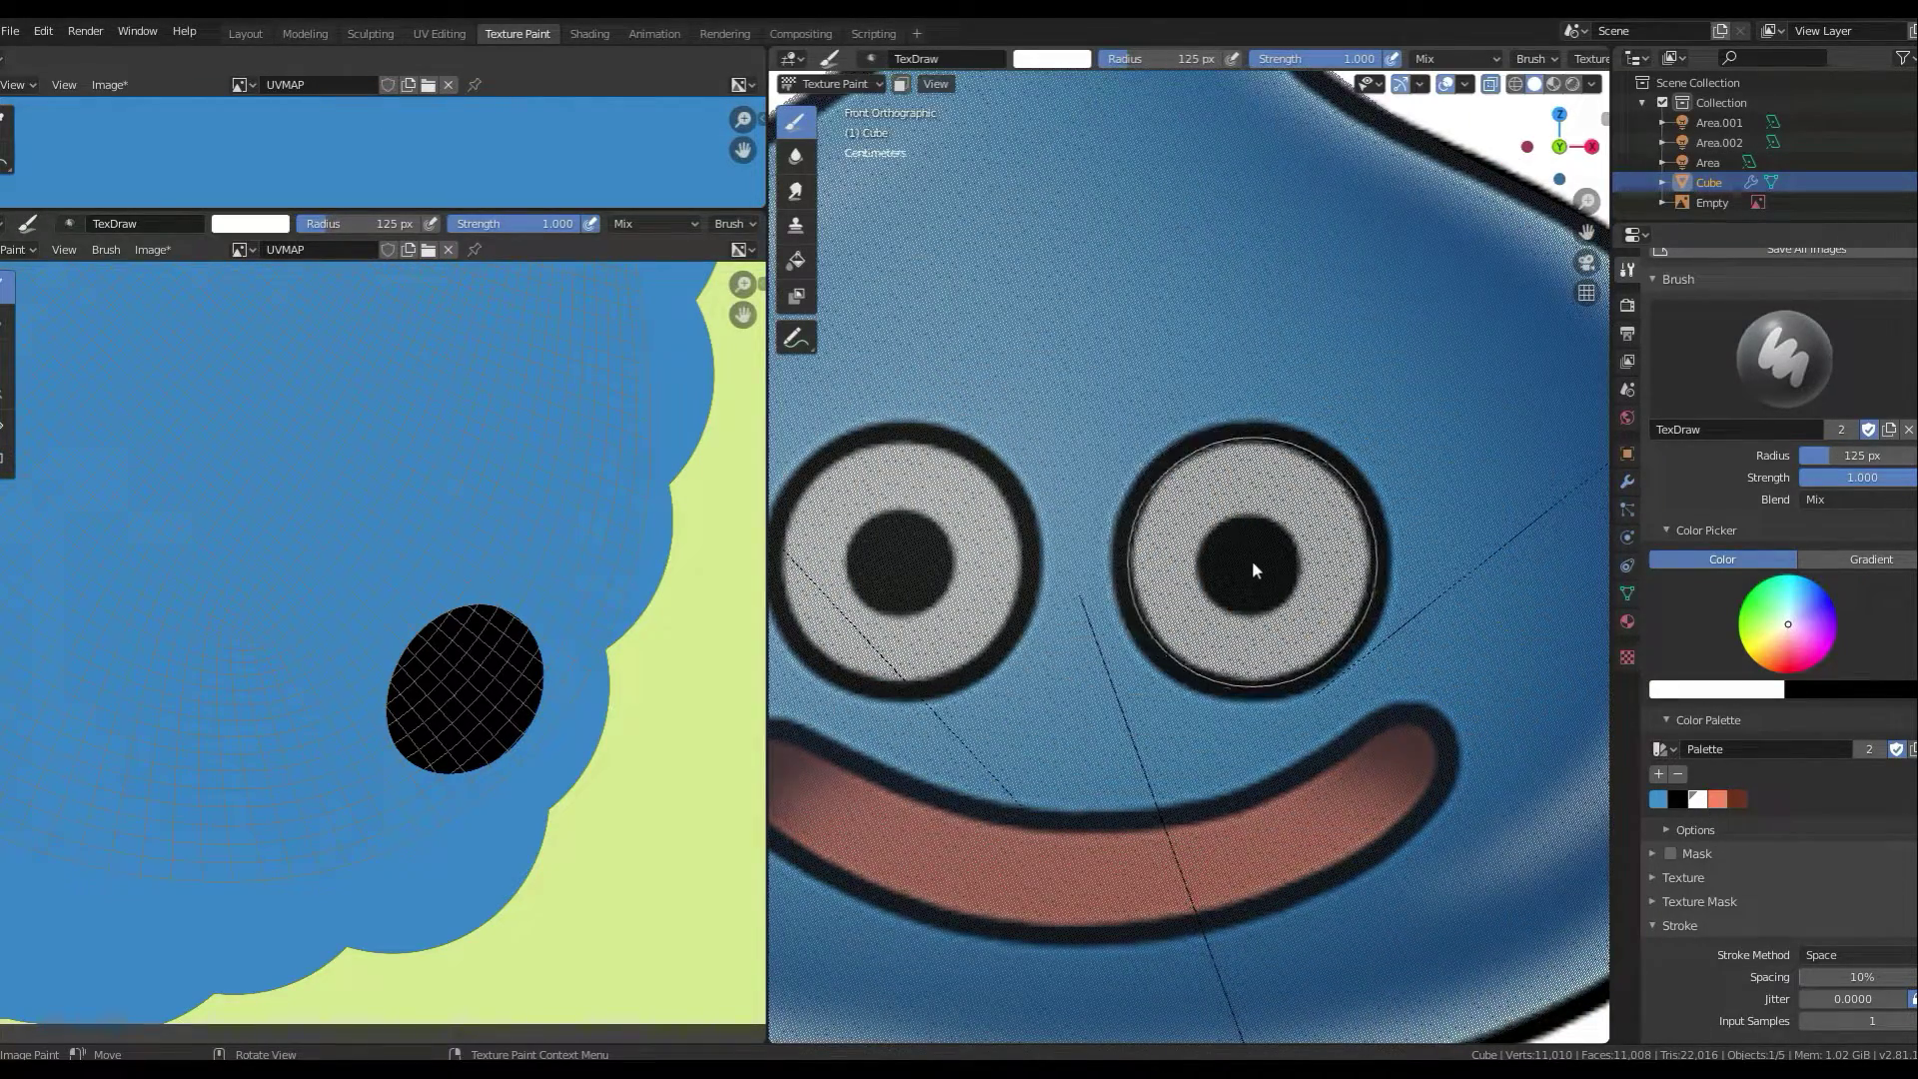
pyautogui.click(1677, 799)
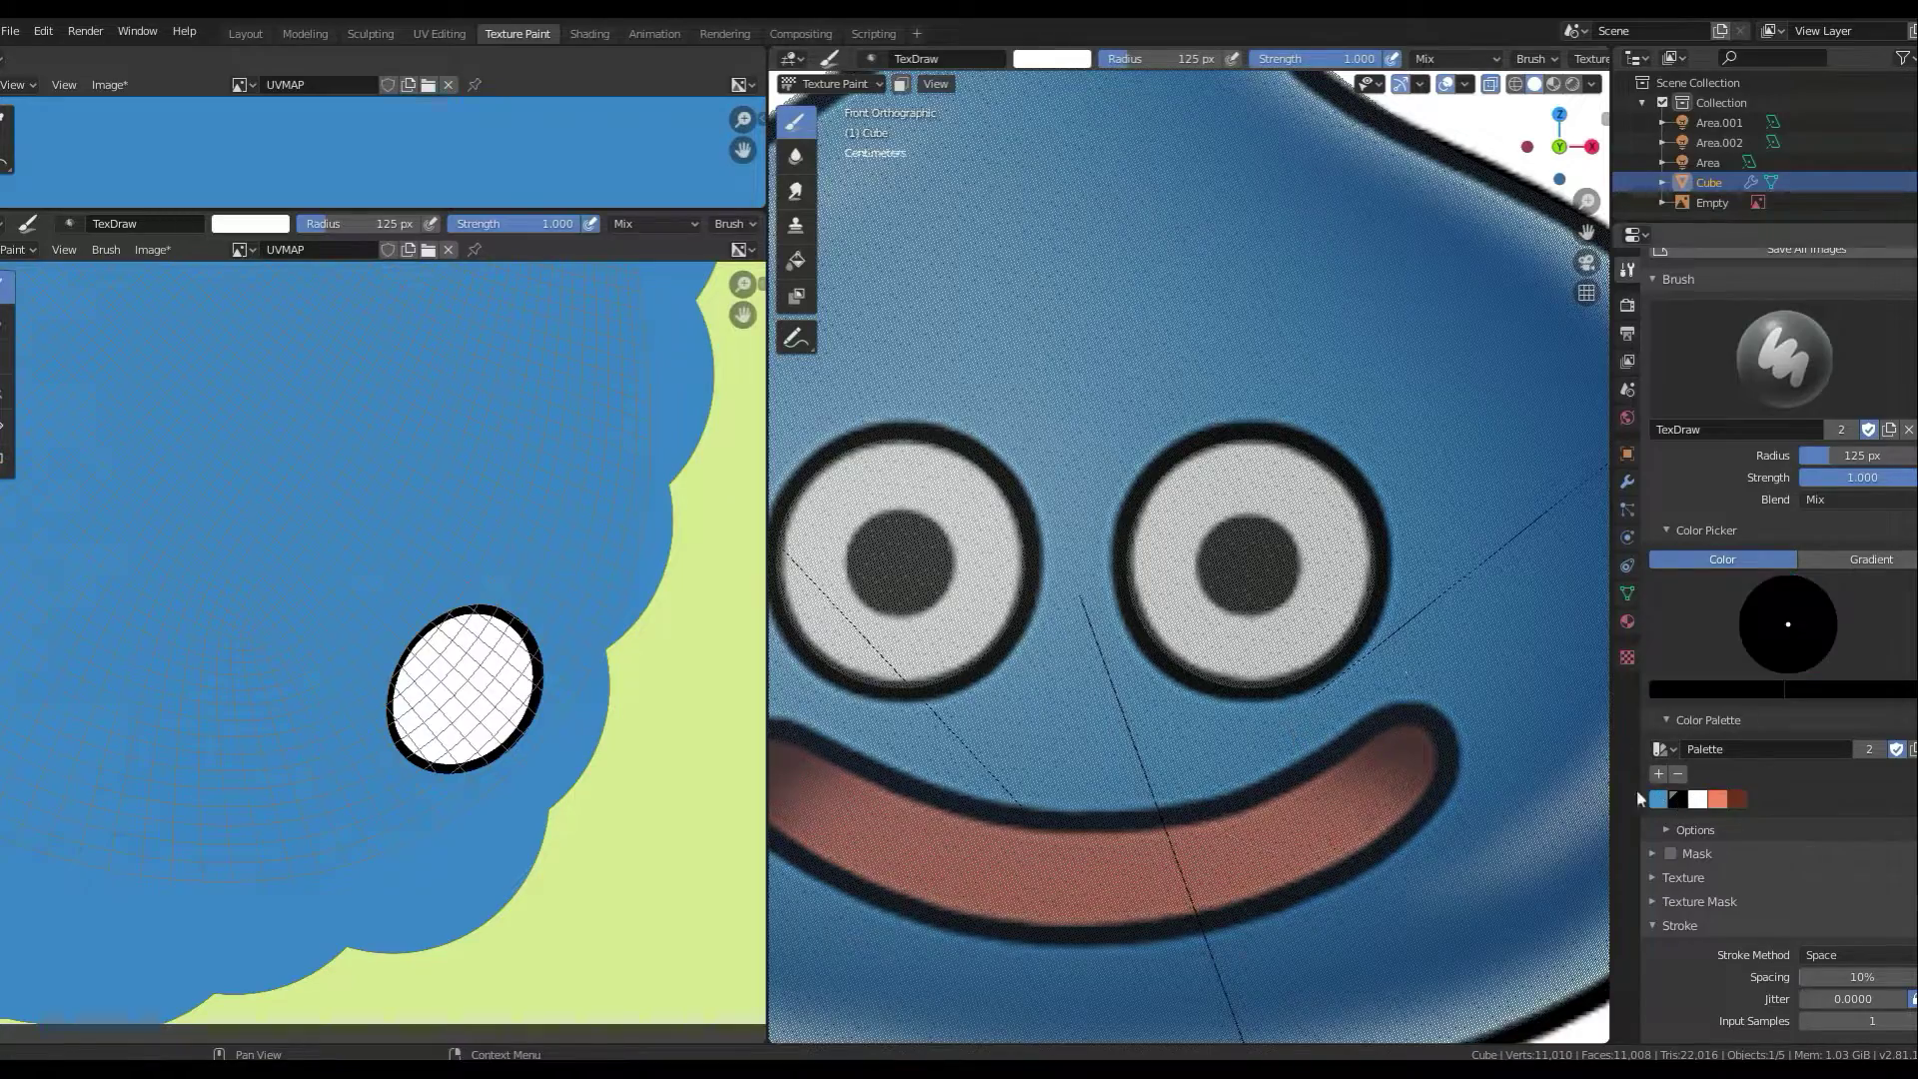
pyautogui.click(909, 572)
pyautogui.scroll(-2, 941, 662)
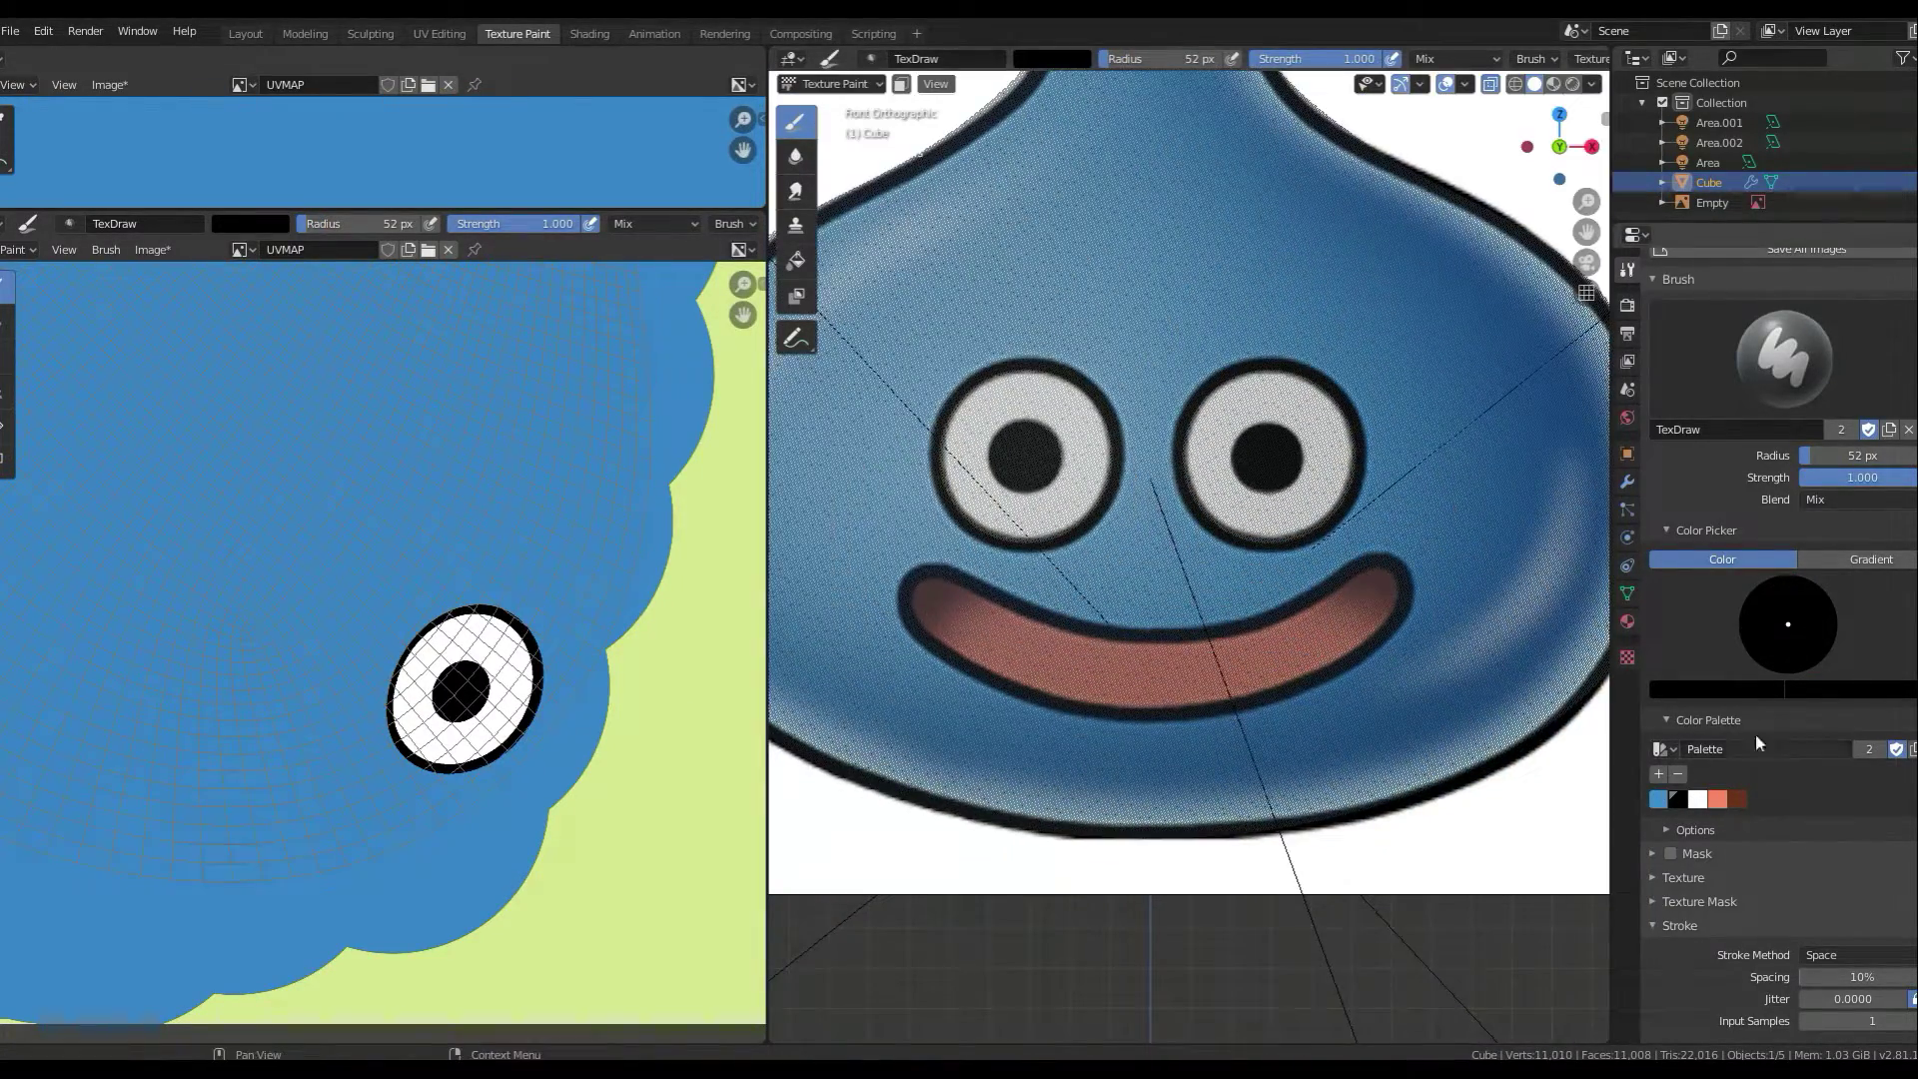
pyautogui.click(1855, 956)
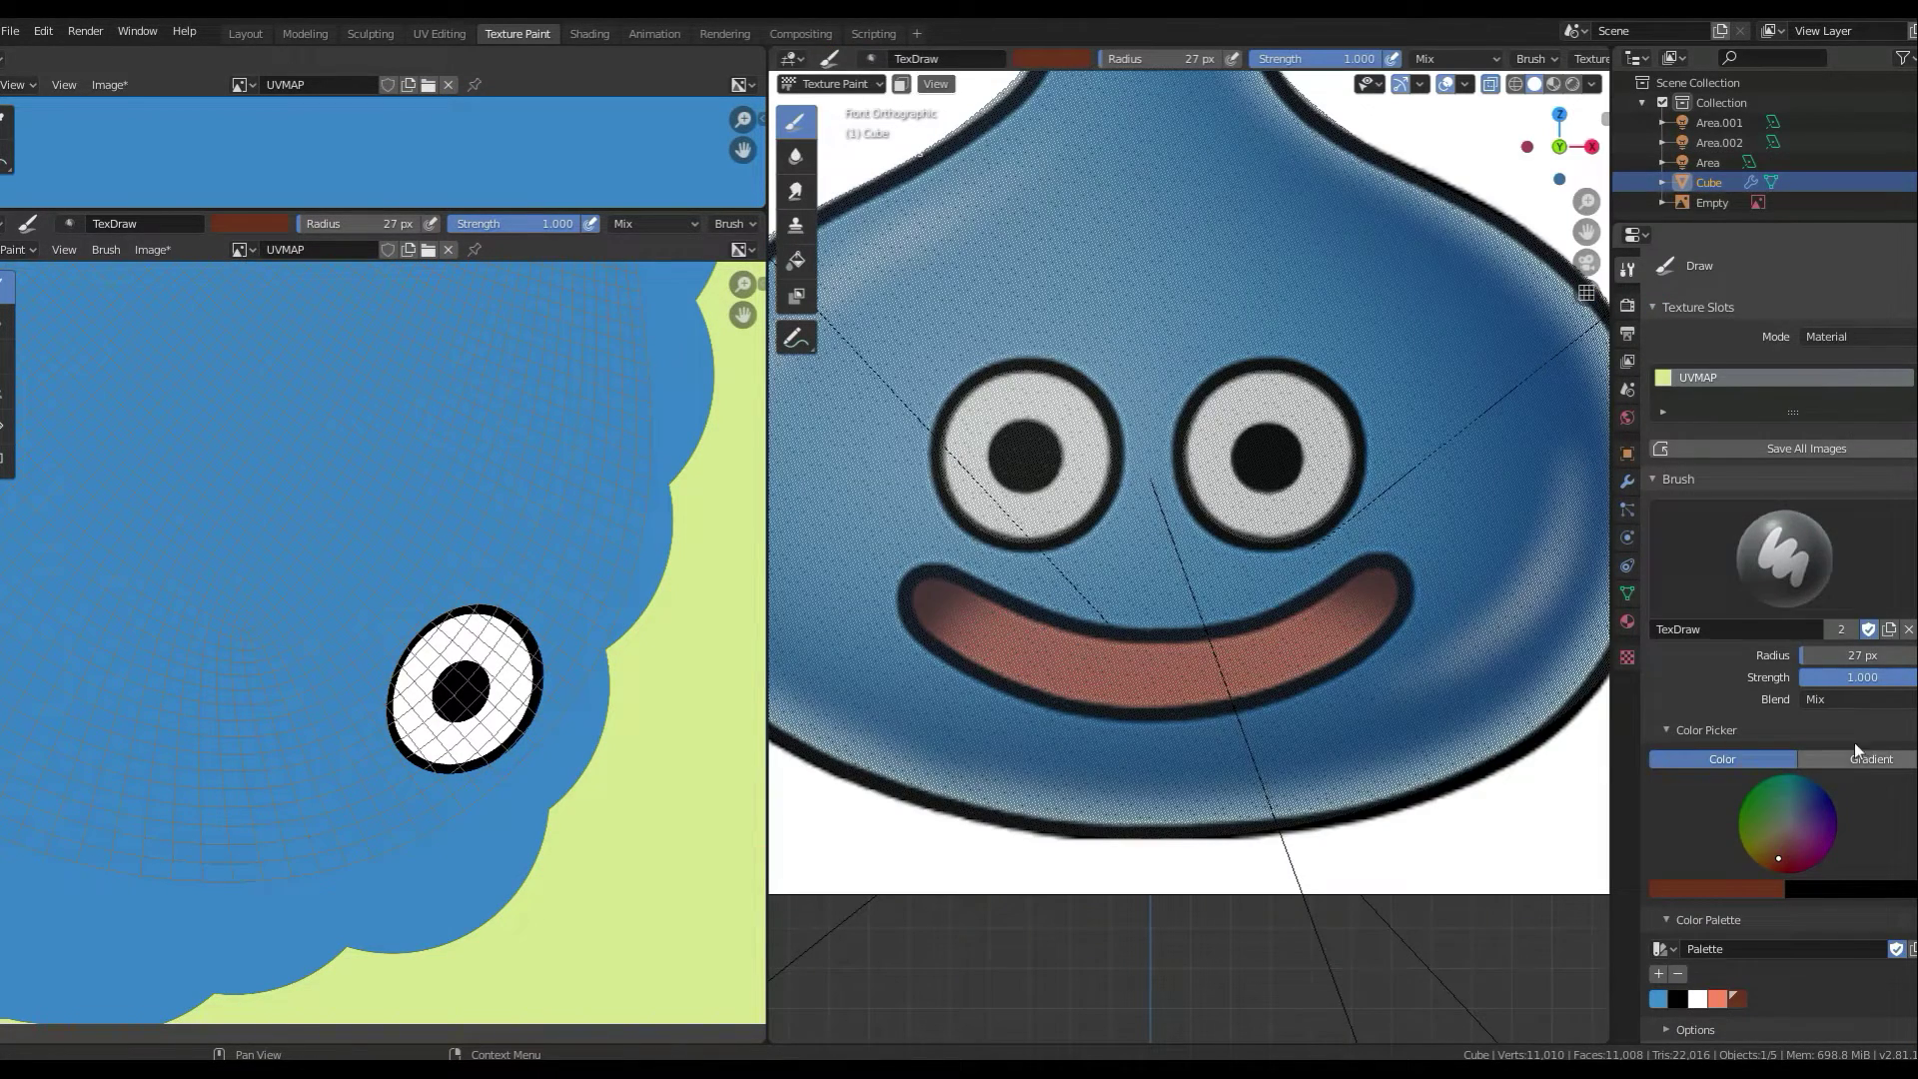
# - Adjust the mouth curve's end points and paint the salmon smile along it
pyautogui.scroll(-8, 1789, 833)
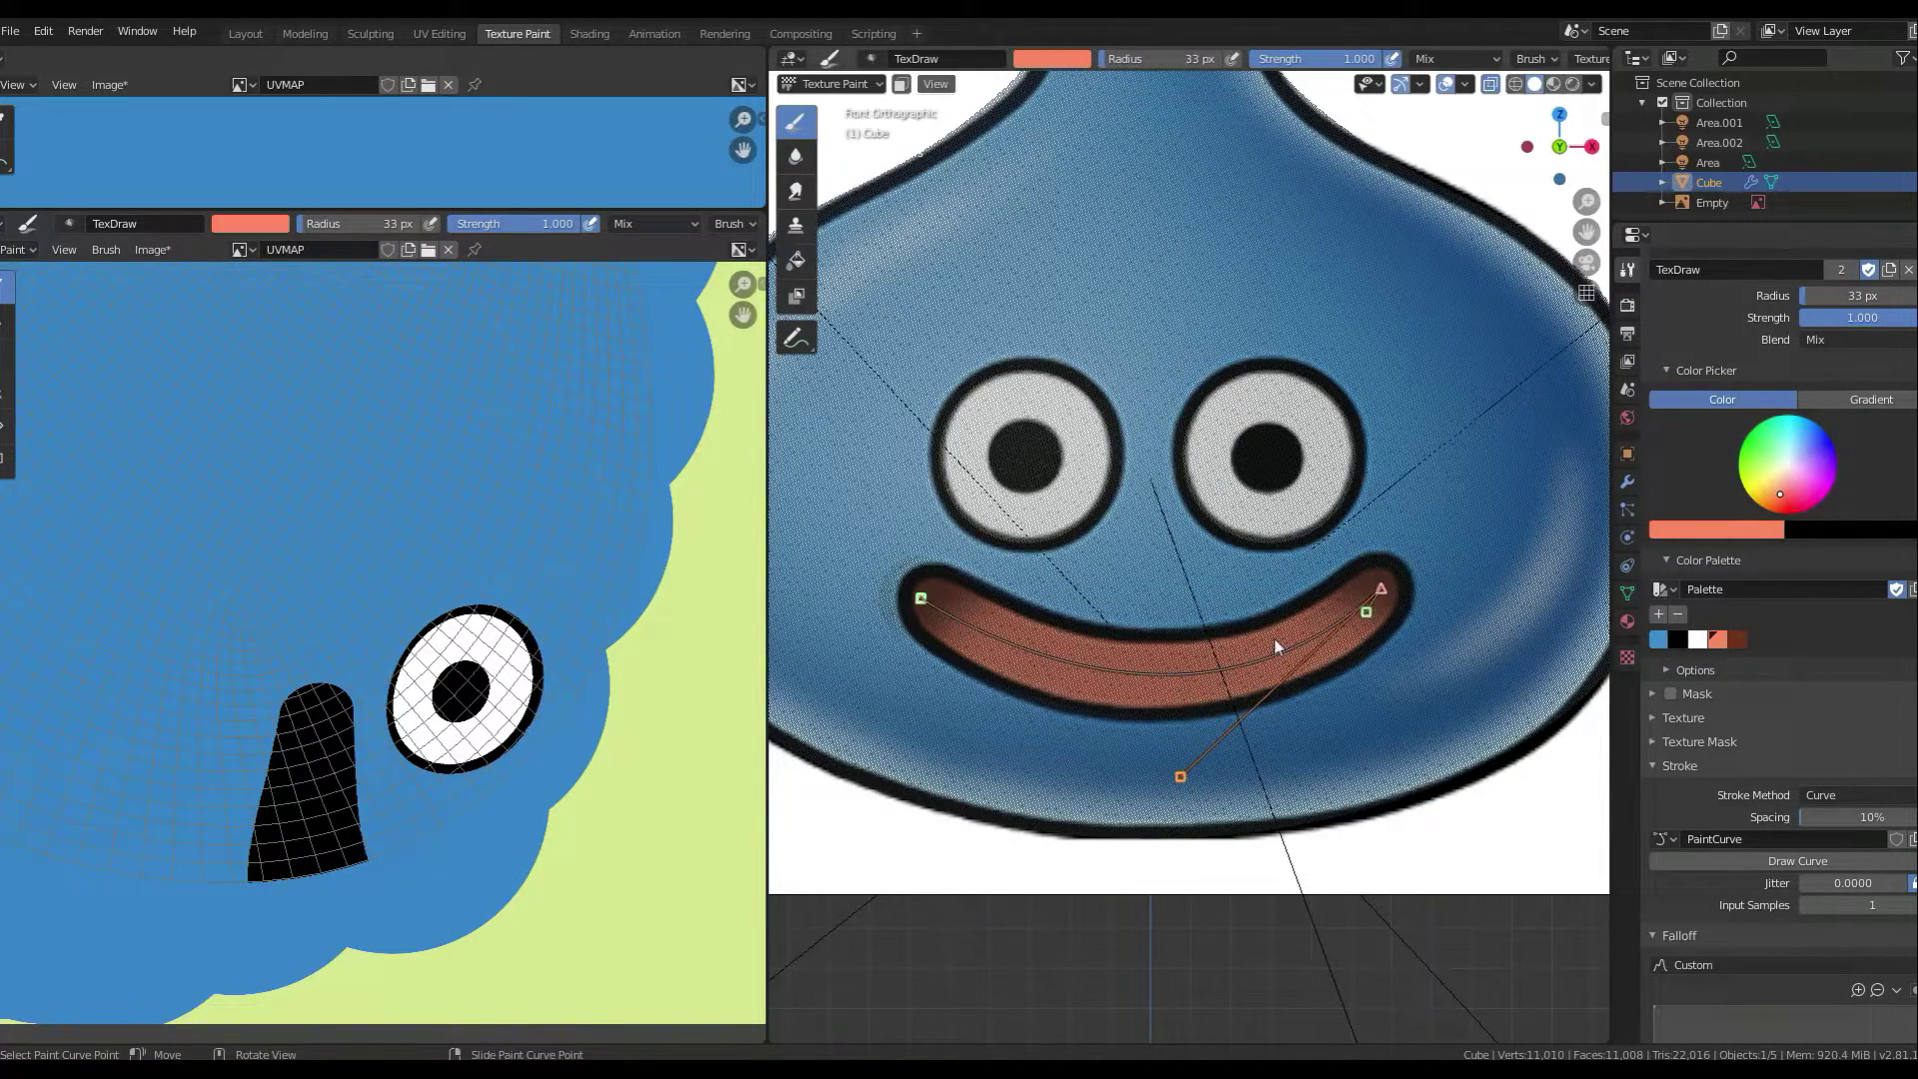
pyautogui.moveTo(1381, 590); pyautogui.dragTo(1377, 595)
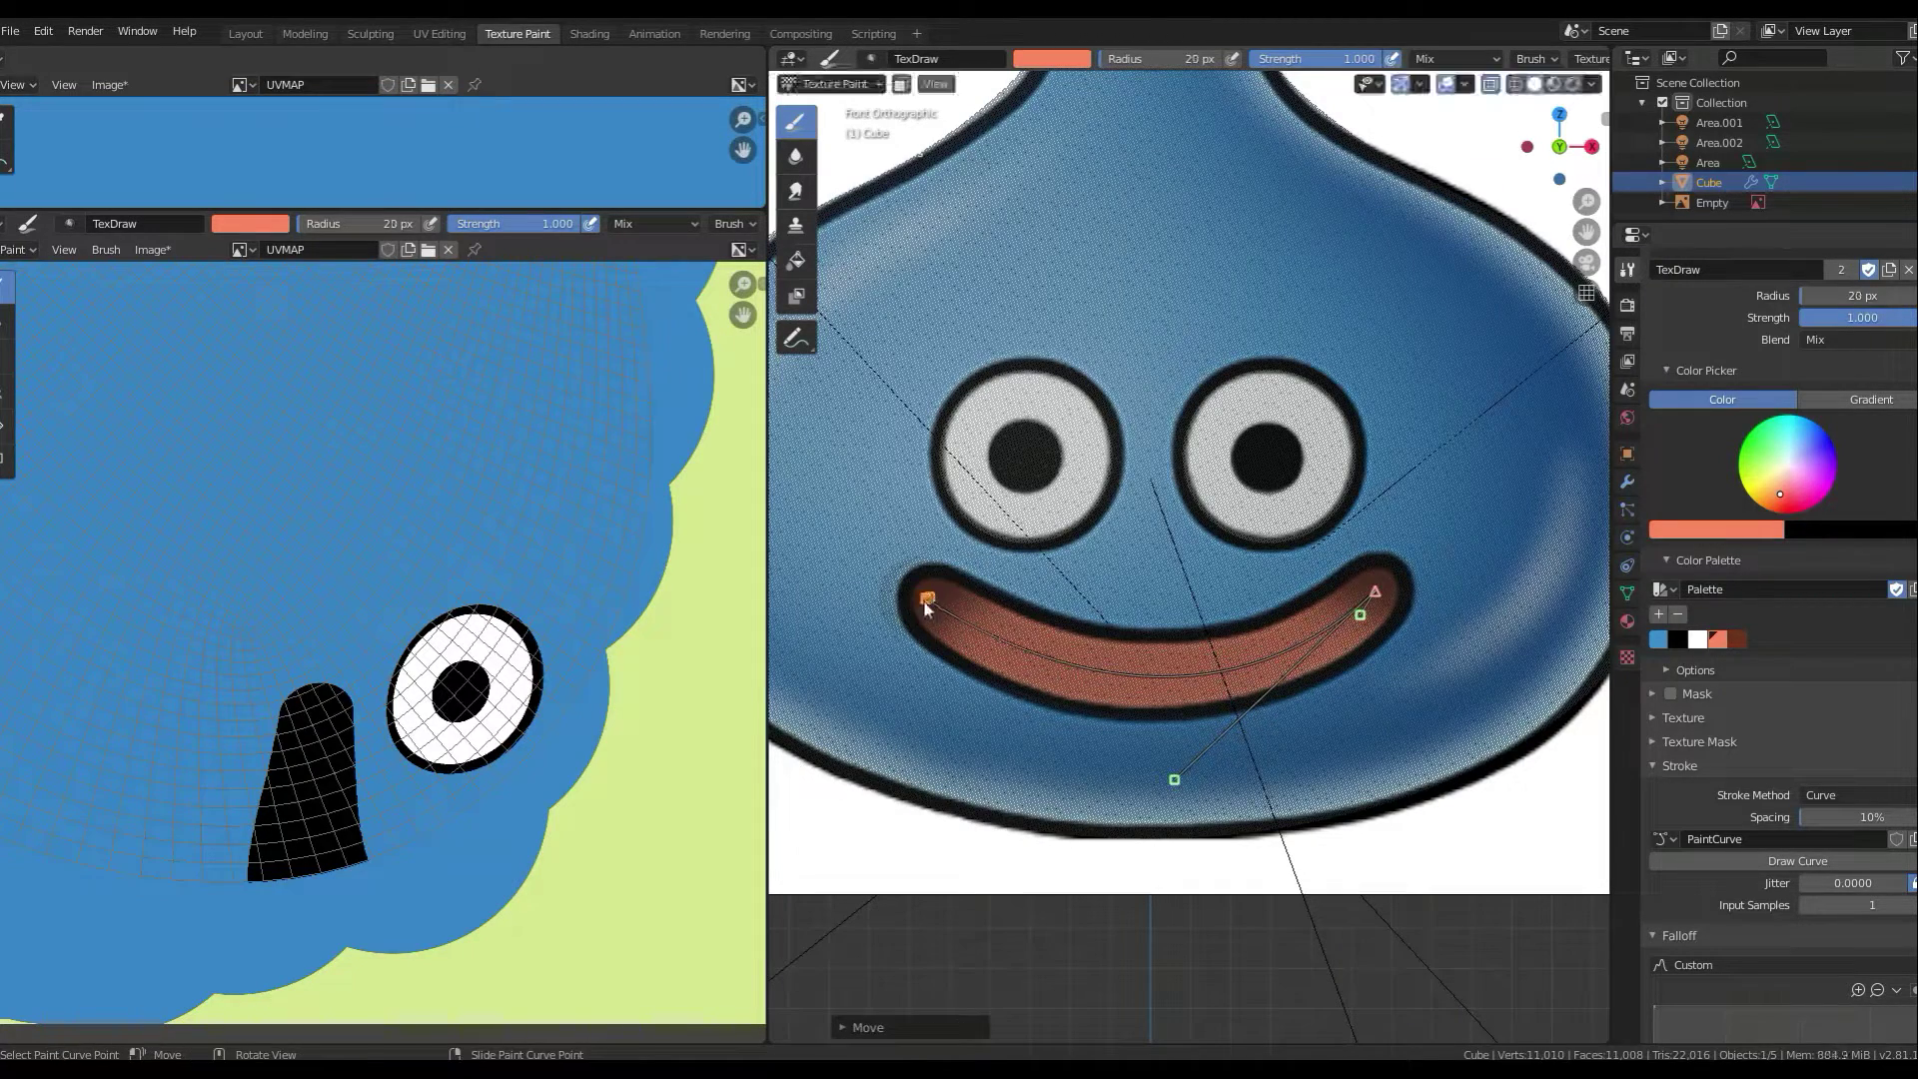
pyautogui.moveTo(926, 605); pyautogui.dragTo(935, 612)
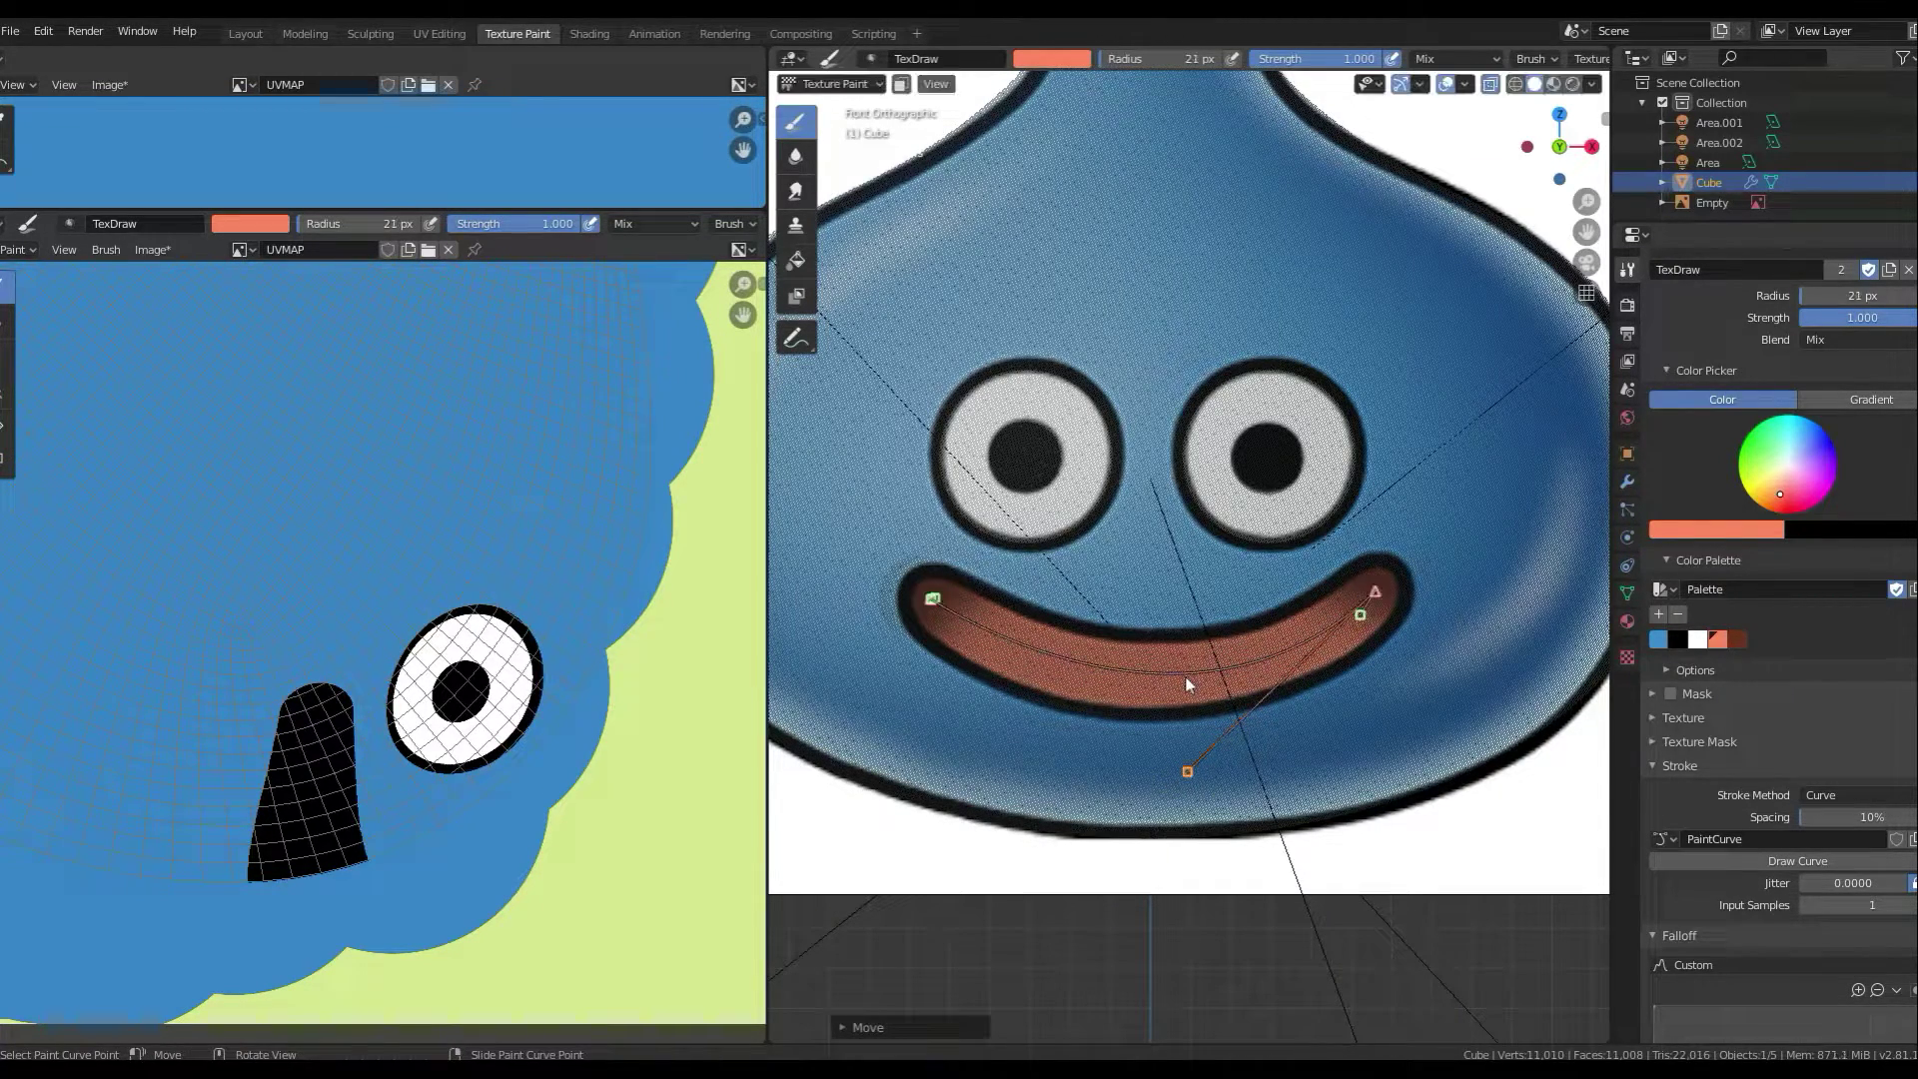
pyautogui.press('Return')
pyautogui.scroll(-5, 1435, 292)
pyautogui.moveTo(1329, 620); pyautogui.dragTo(1417, 639, button='middle')
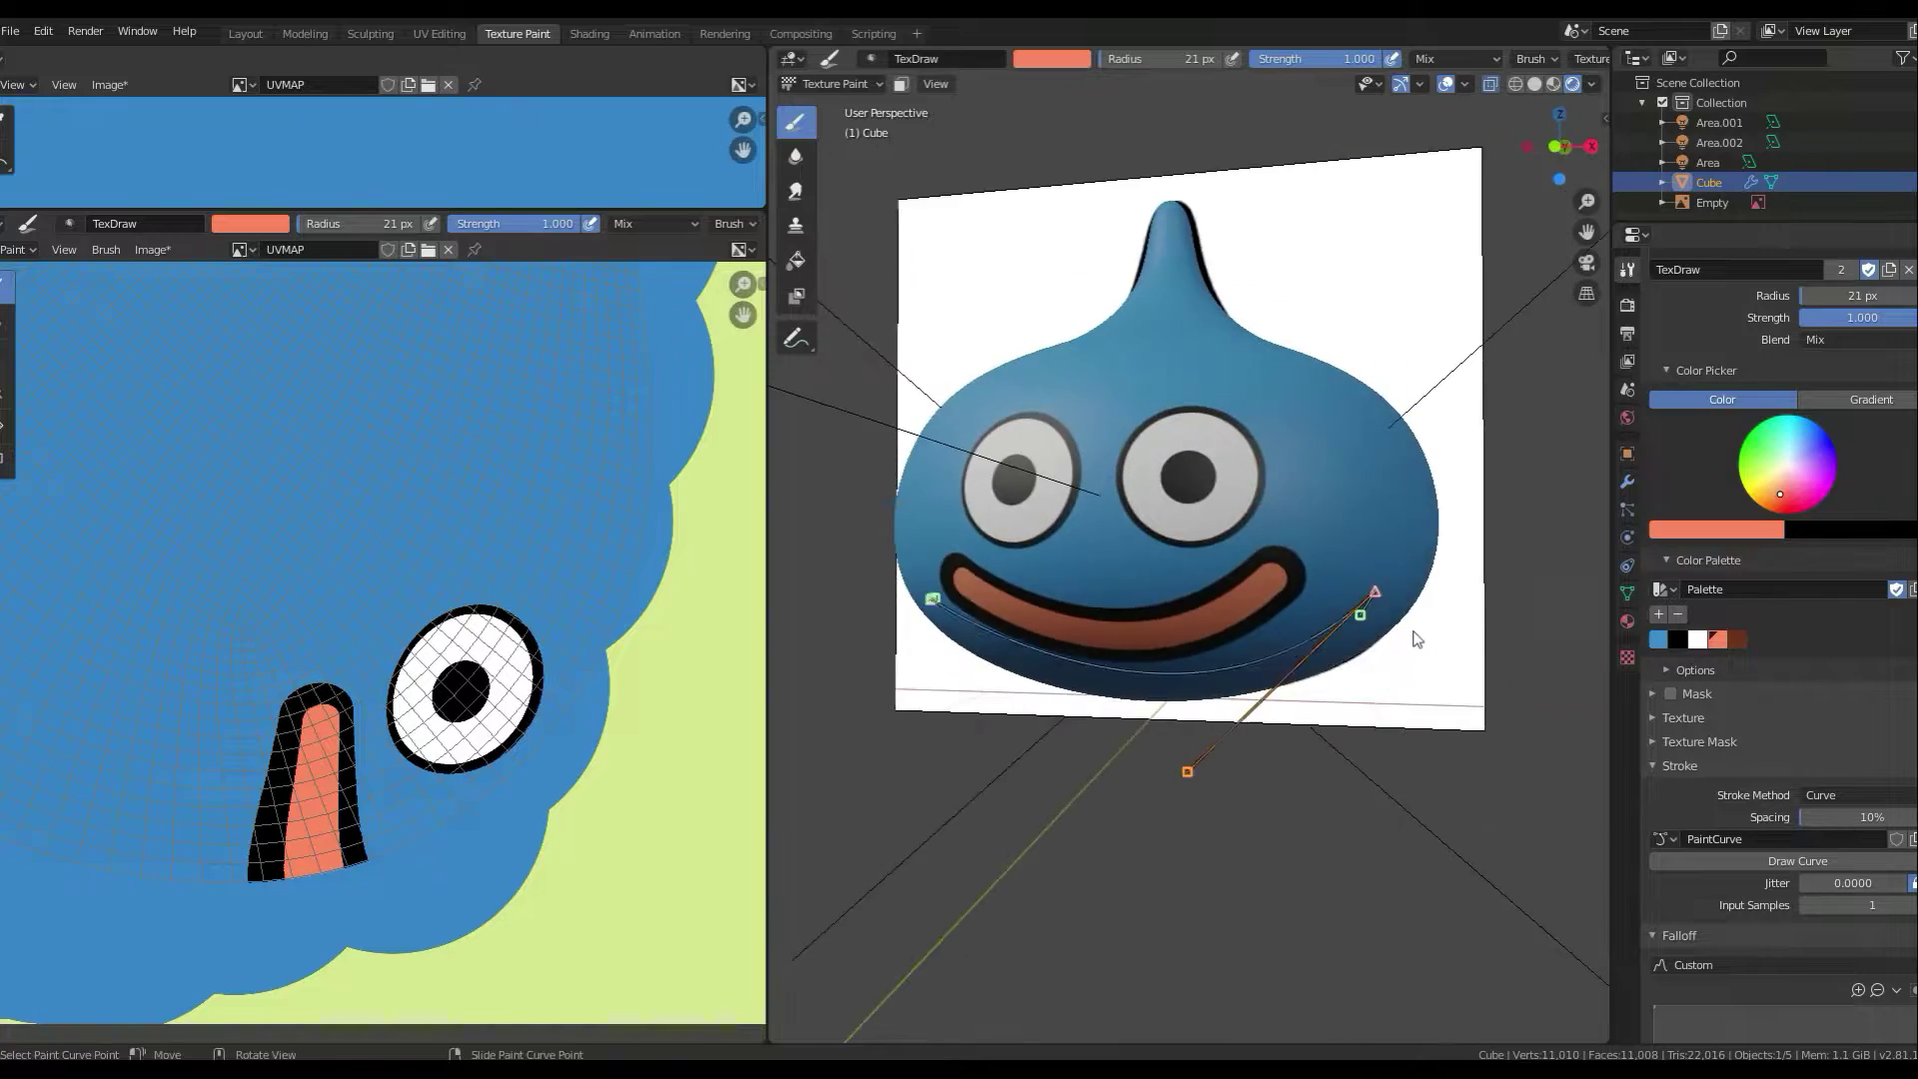
pyautogui.press('KP_1')
# - Leave Texture Paint and select the reference picture Empty
pyautogui.scroll(-2, 1248, 499)
pyautogui.scroll(-2, 1369, 540)
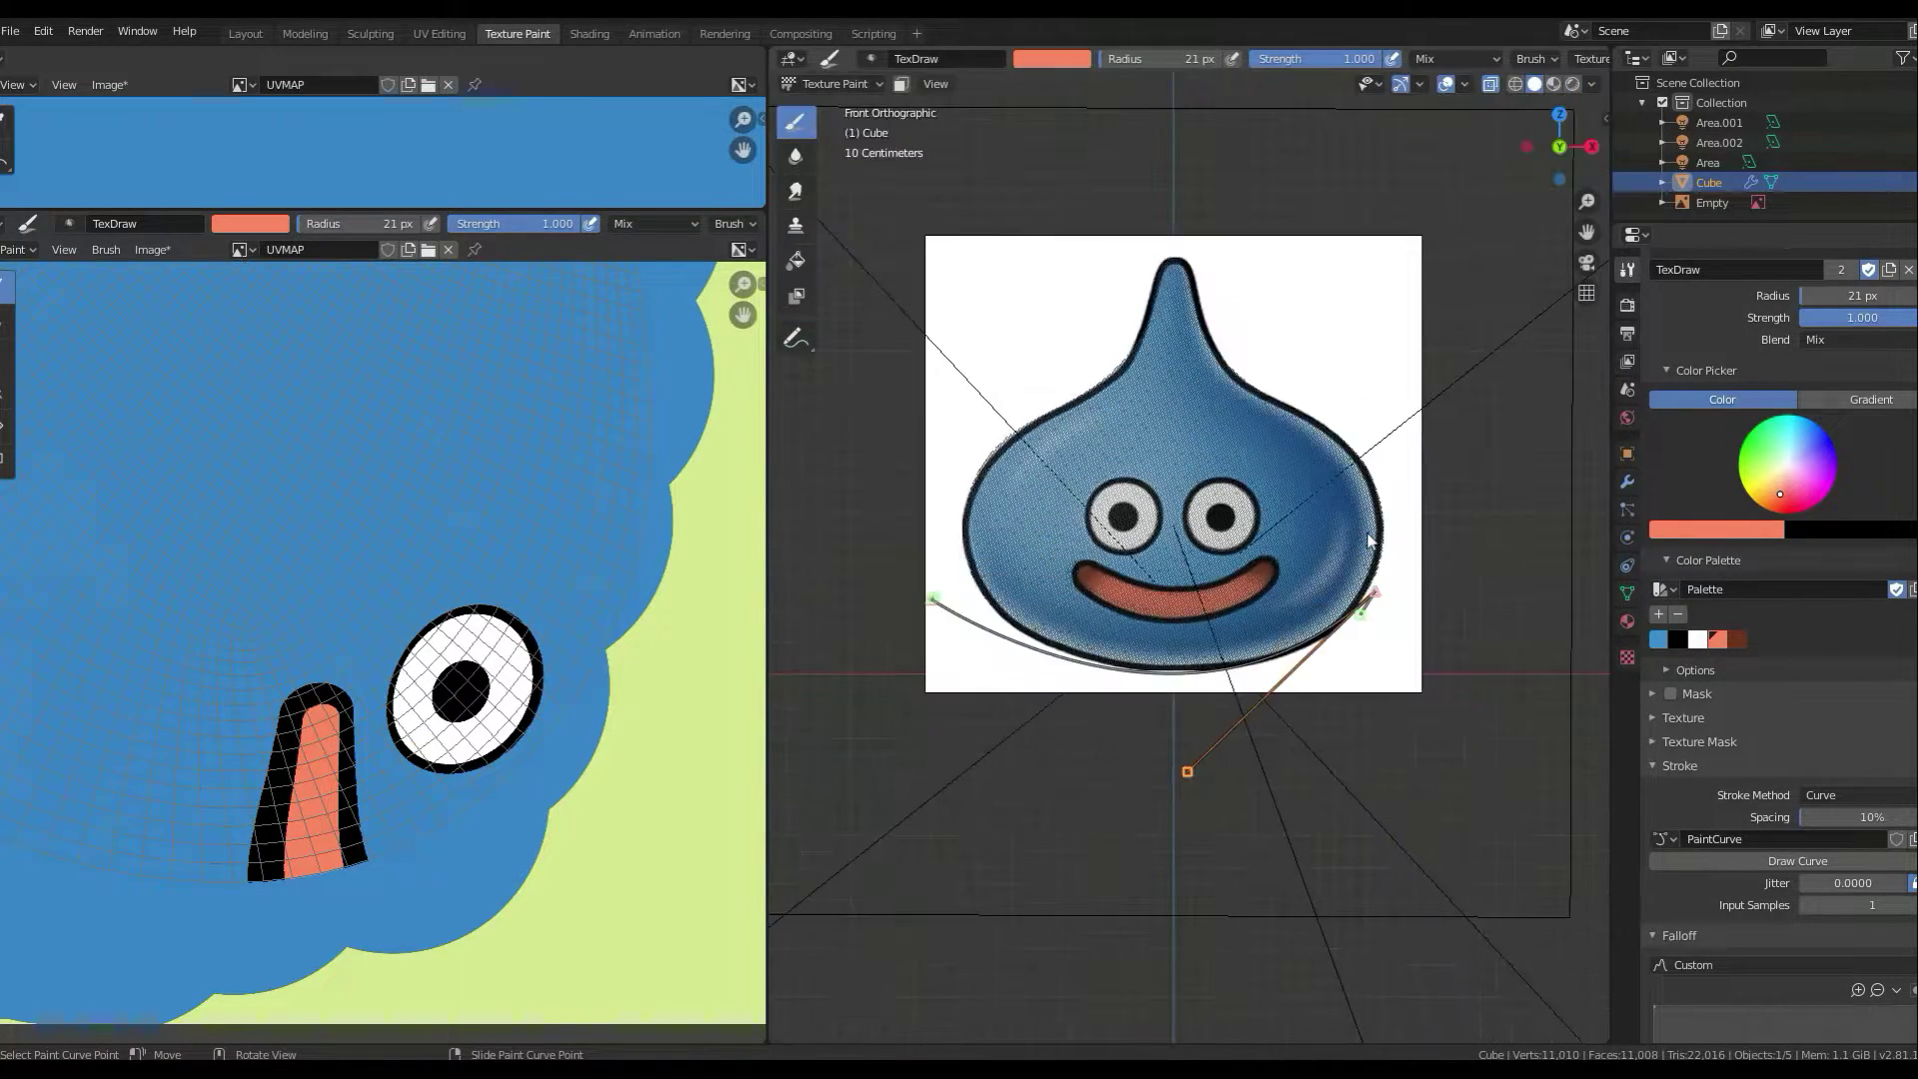
pyautogui.click(1853, 795)
pyautogui.click(1846, 866)
pyautogui.hotkey('ctrl', 'Tab')
# - Move the reference picture right along X, then reselect the slime for texture painting
pyautogui.click(1285, 408)
pyautogui.press('g')
pyautogui.press('x')
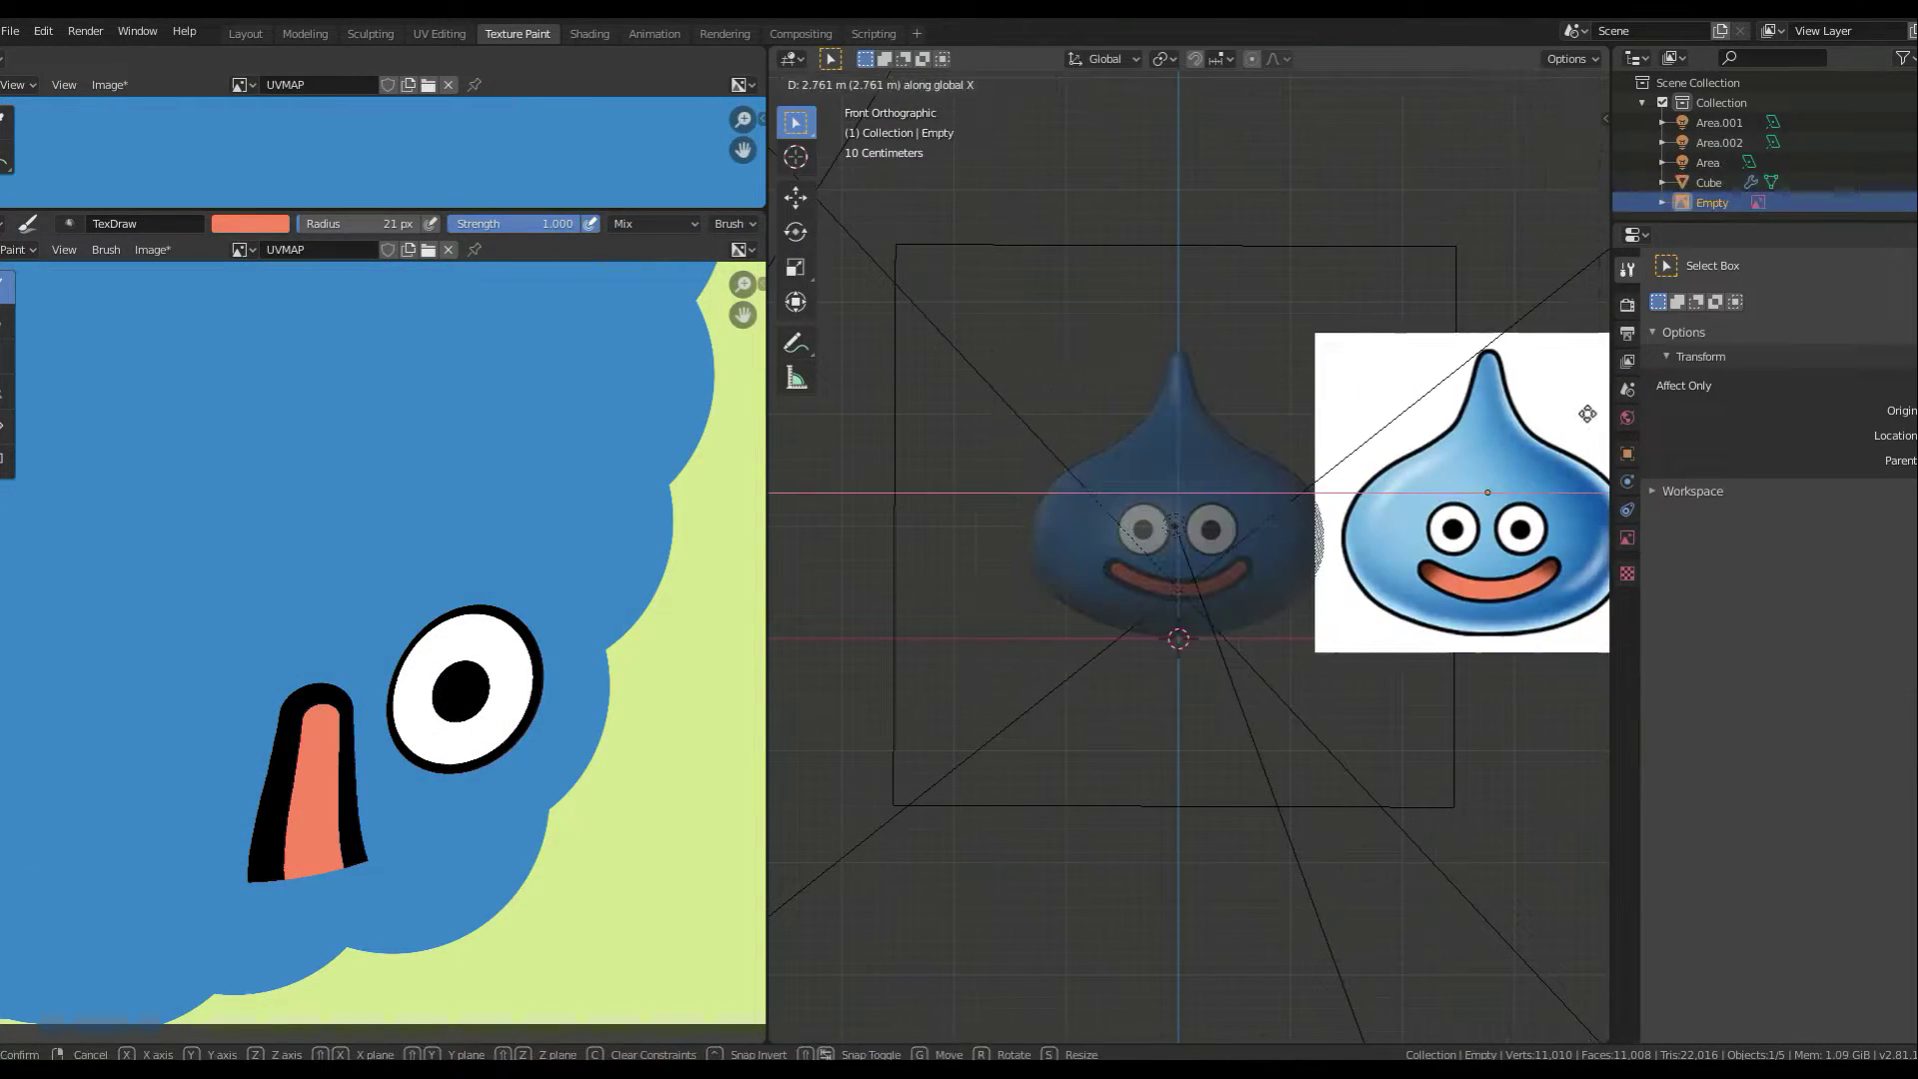
pyautogui.click(1587, 414)
pyautogui.keyDown('shift'); pyautogui.moveTo(1587, 414); pyautogui.dragTo(1442, 435, button='middle'); pyautogui.keyUp('shift')
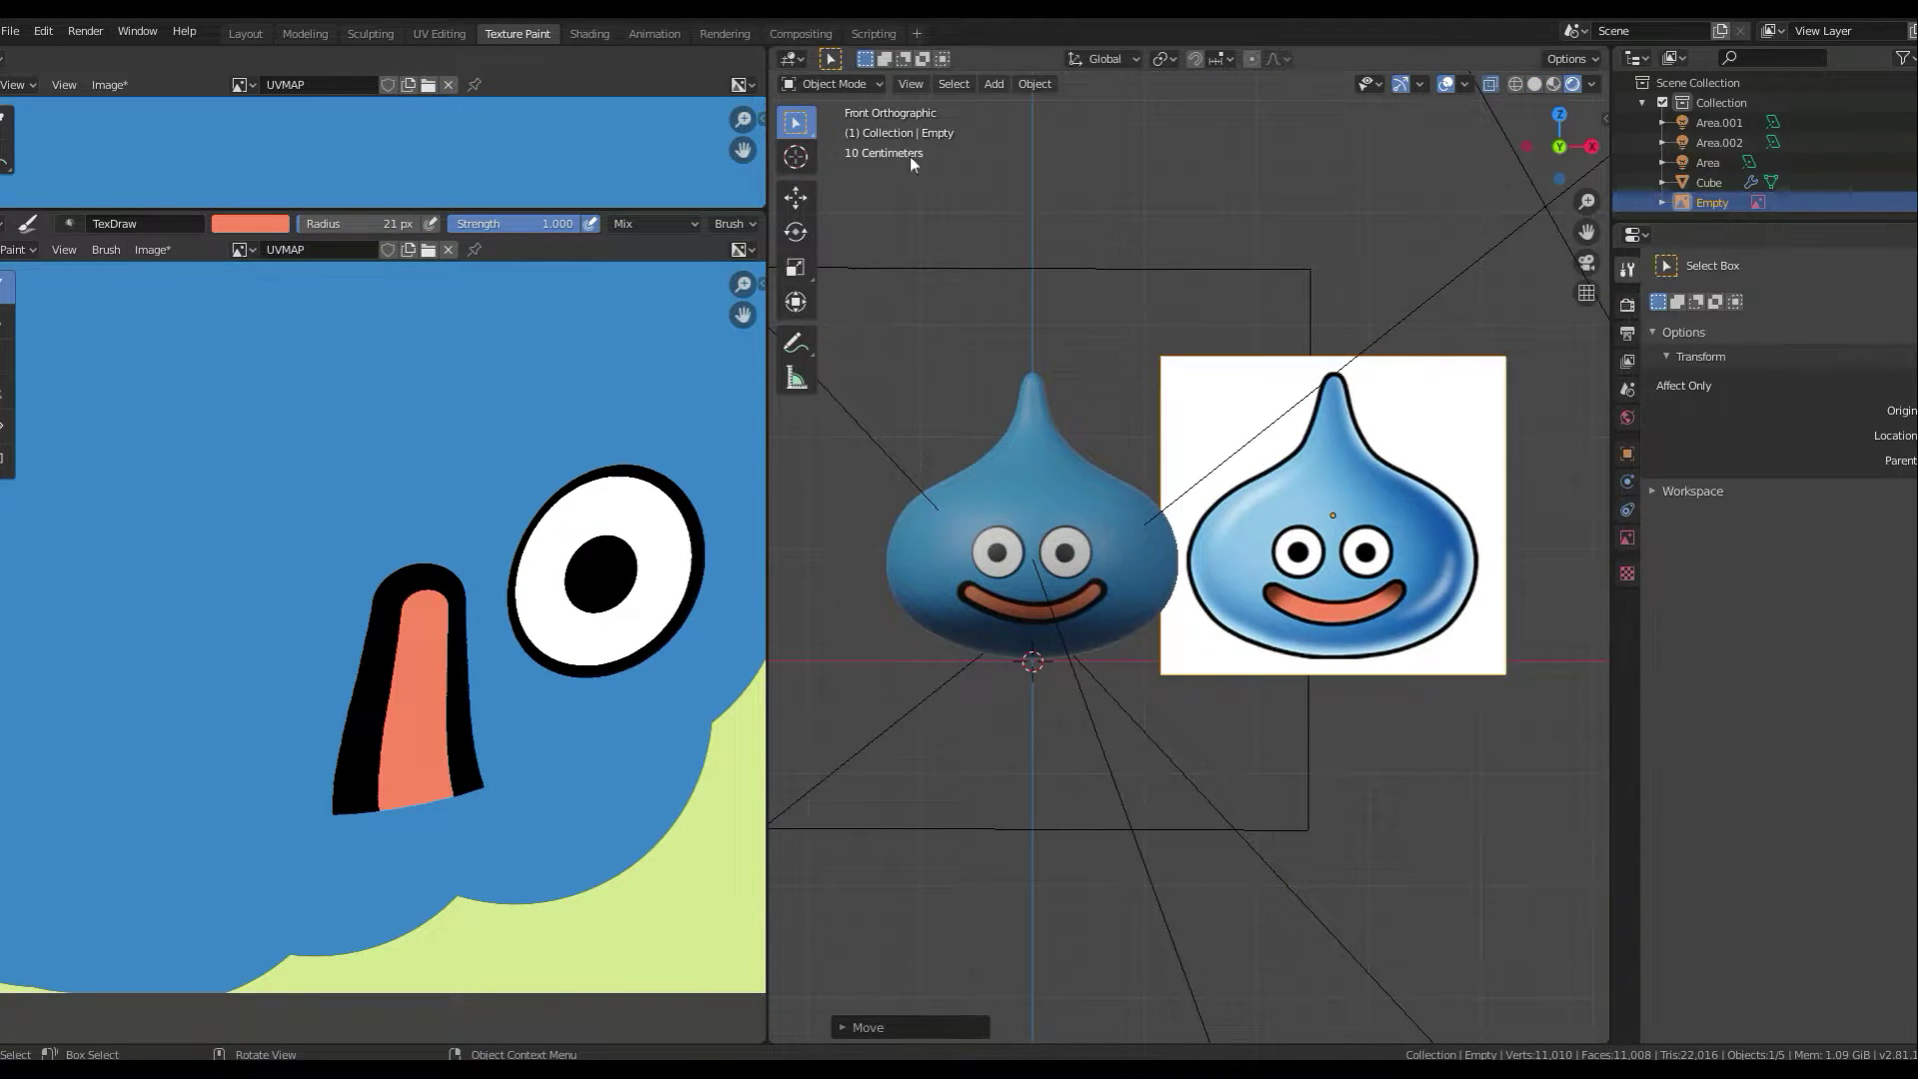
pyautogui.click(1029, 480)
pyautogui.hotkey('ctrl', 'Tab')
# - Enlarge the brush and fill the mouth with salmon strokes
pyautogui.moveTo(489, 774); pyautogui.dragTo(537, 734, button='middle')
pyautogui.press('f')
pyautogui.click(469, 565)
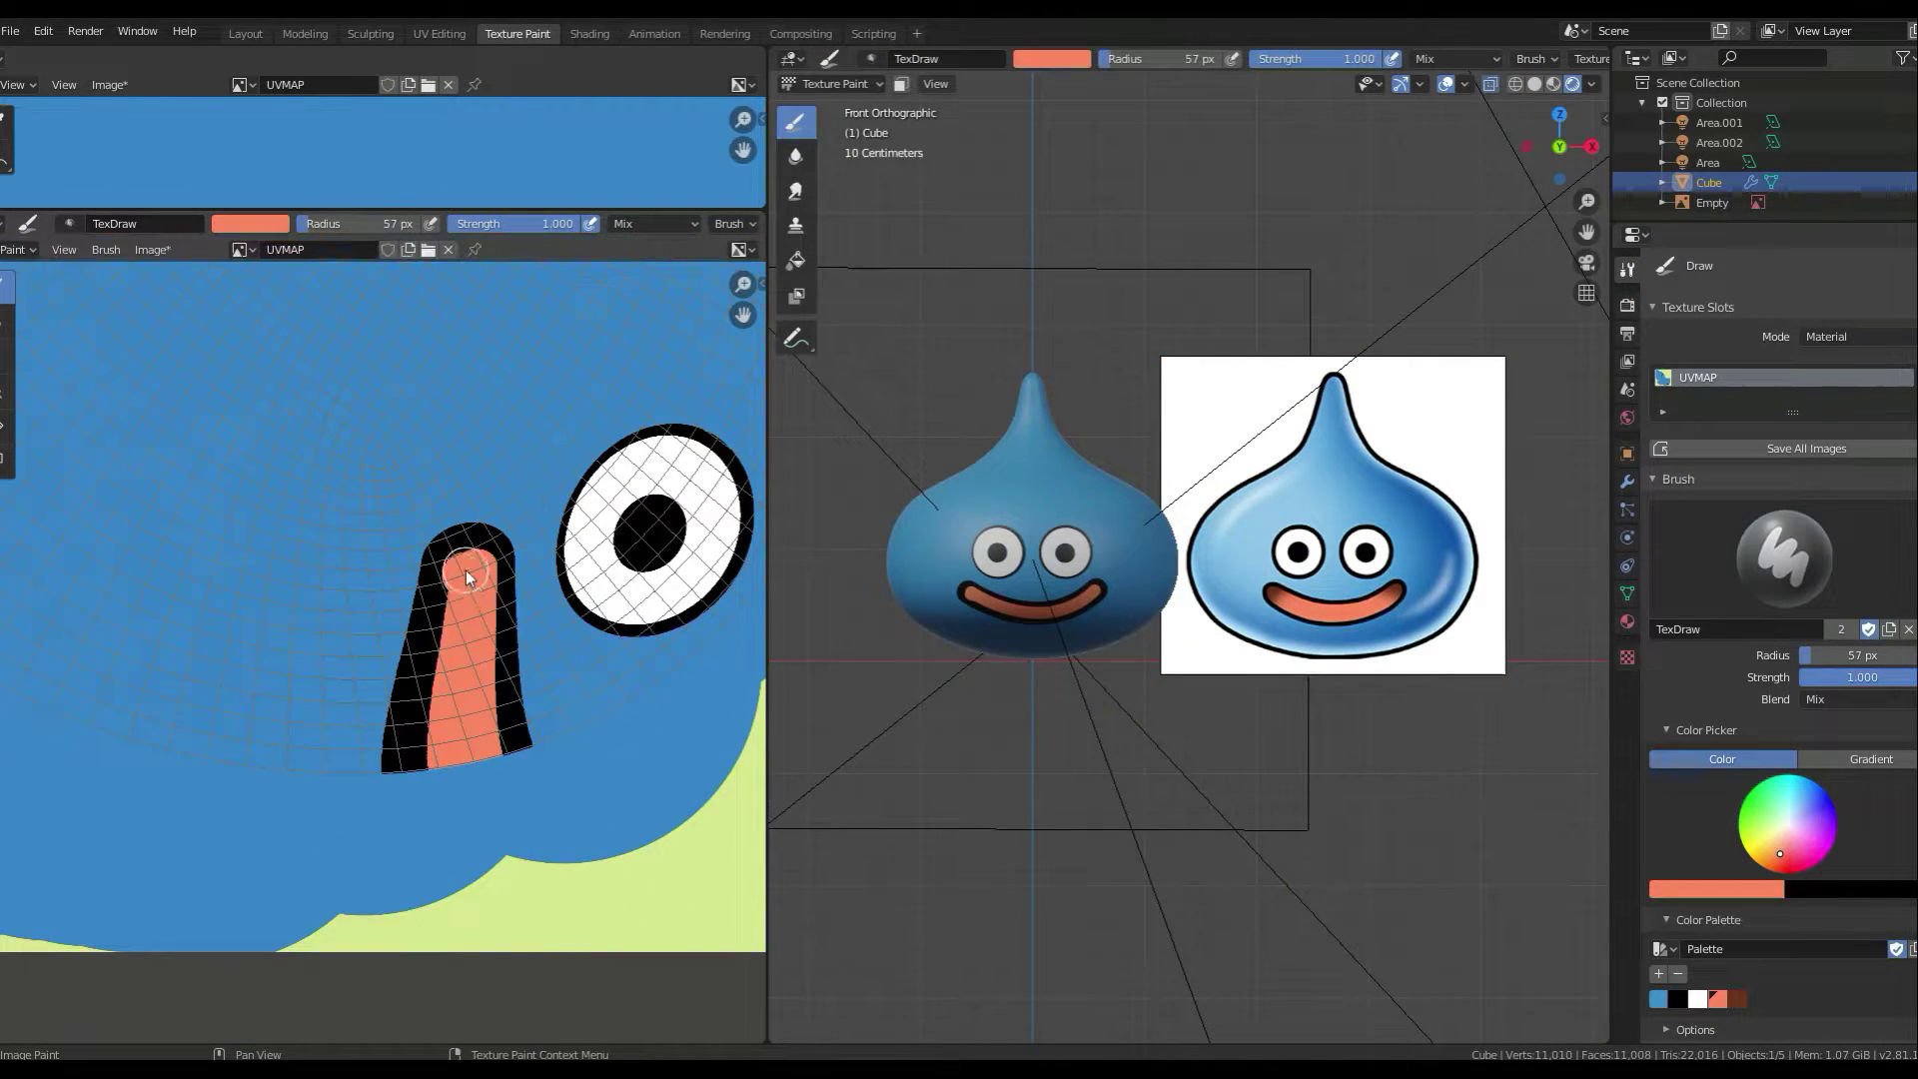
pyautogui.moveTo(435, 795); pyautogui.dragTo(428, 728)
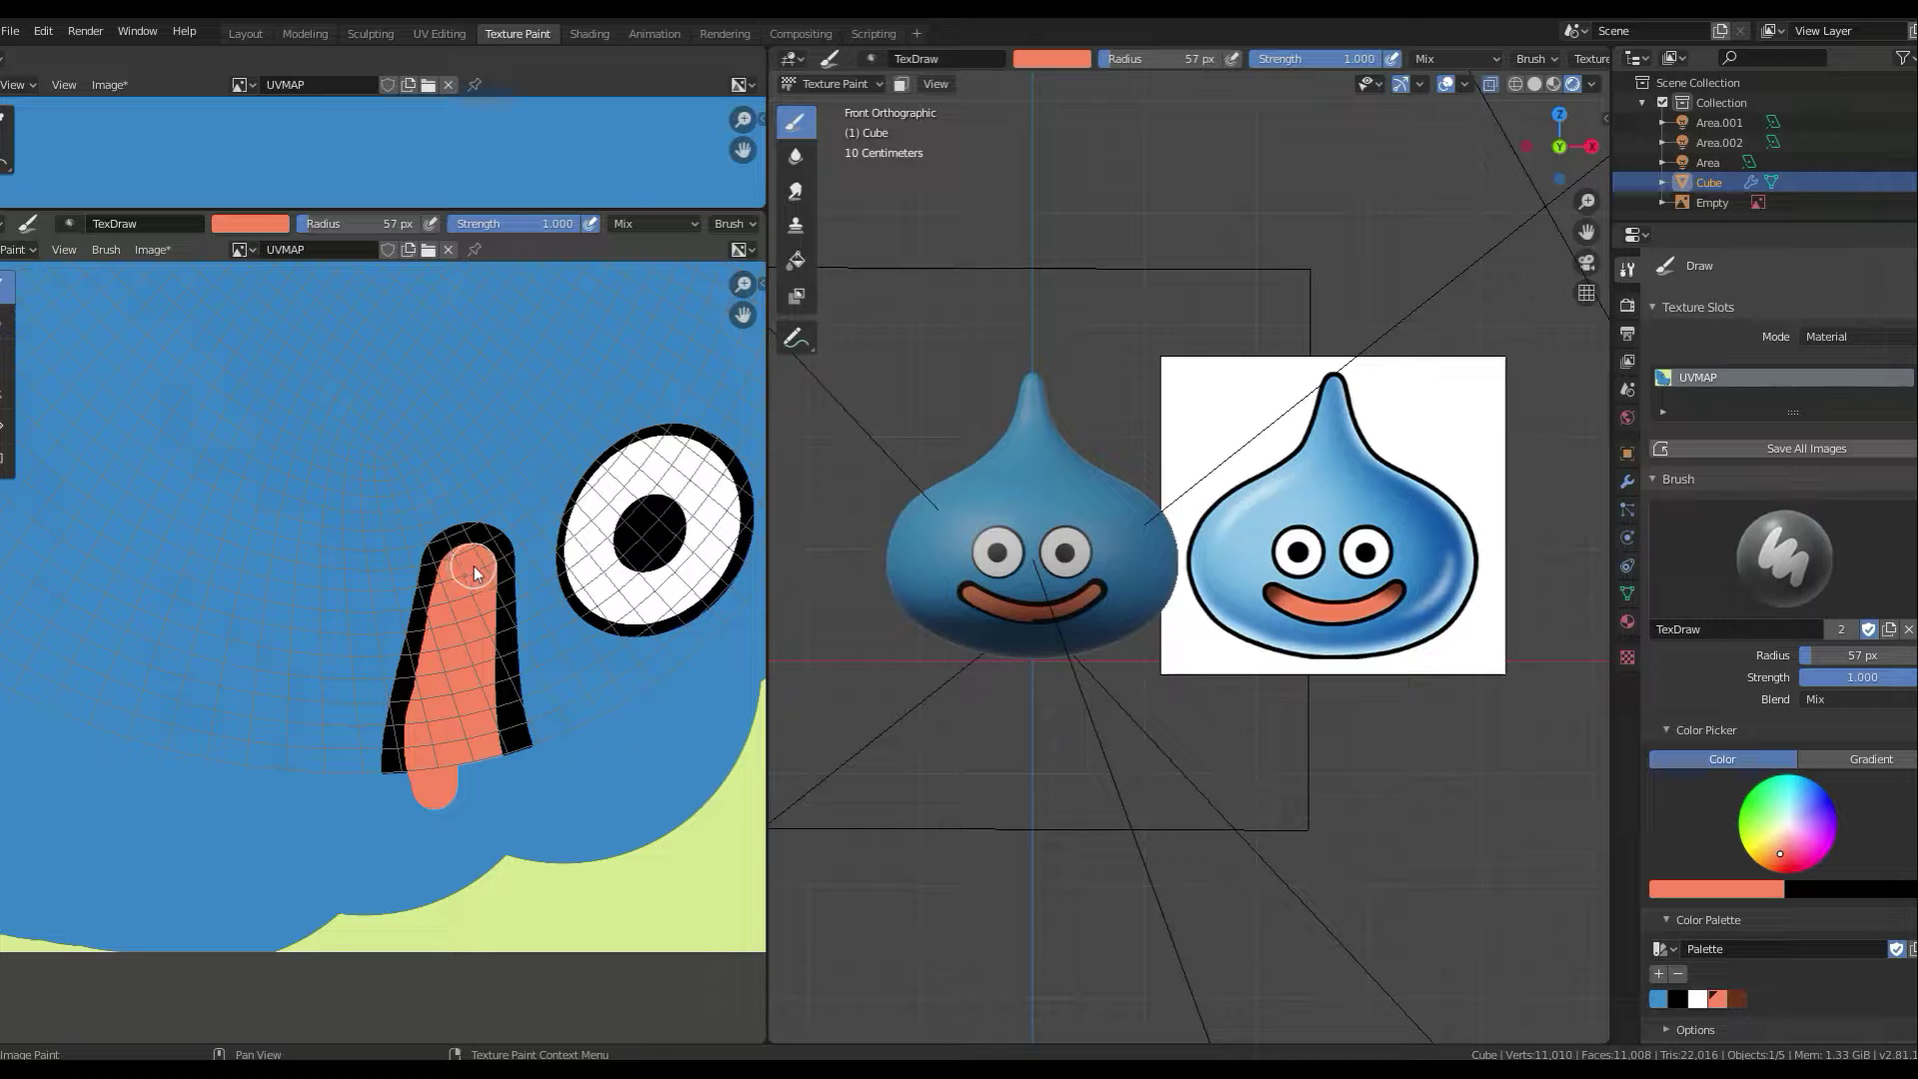
pyautogui.moveTo(476, 572); pyautogui.dragTo(500, 789)
pyautogui.scroll(4, 1255, 675)
pyautogui.scroll(2, 1028, 754)
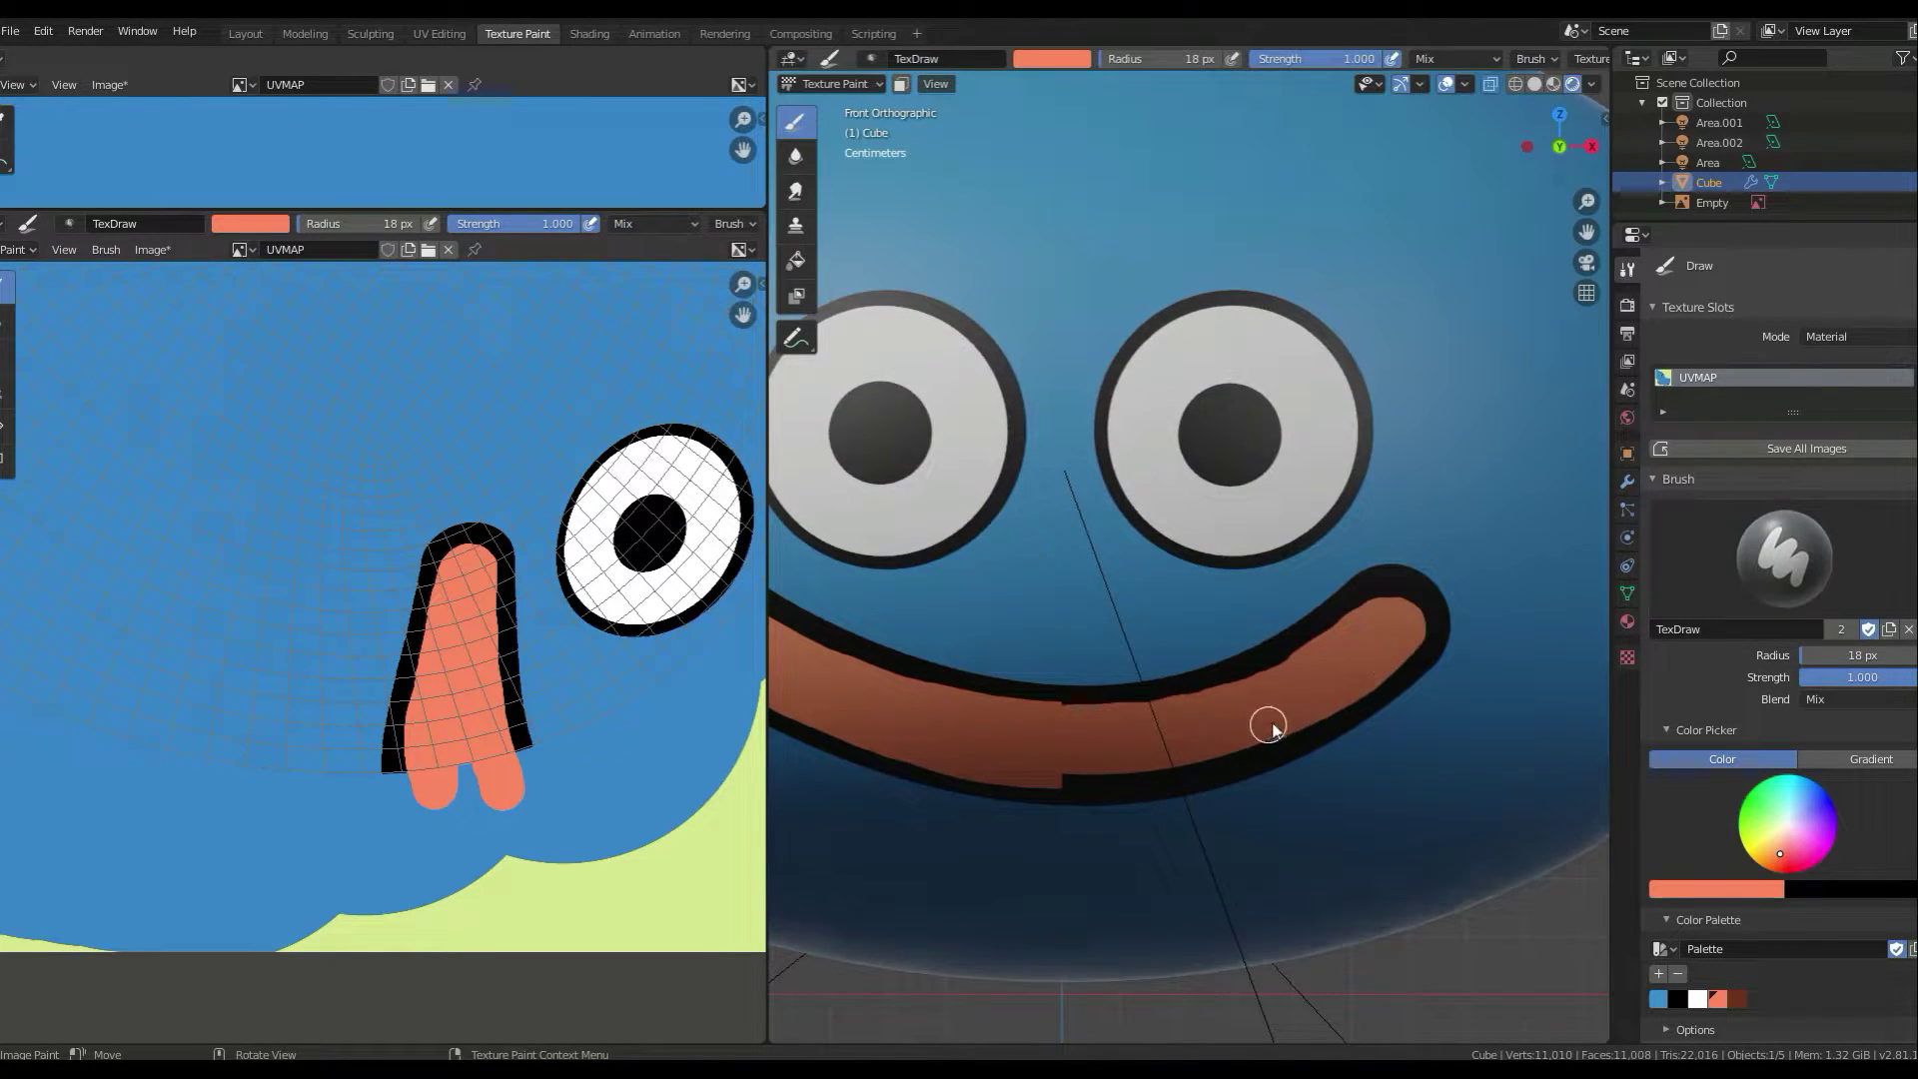
pyautogui.scroll(-4, 1096, 770)
pyautogui.scroll(4, 400, 649)
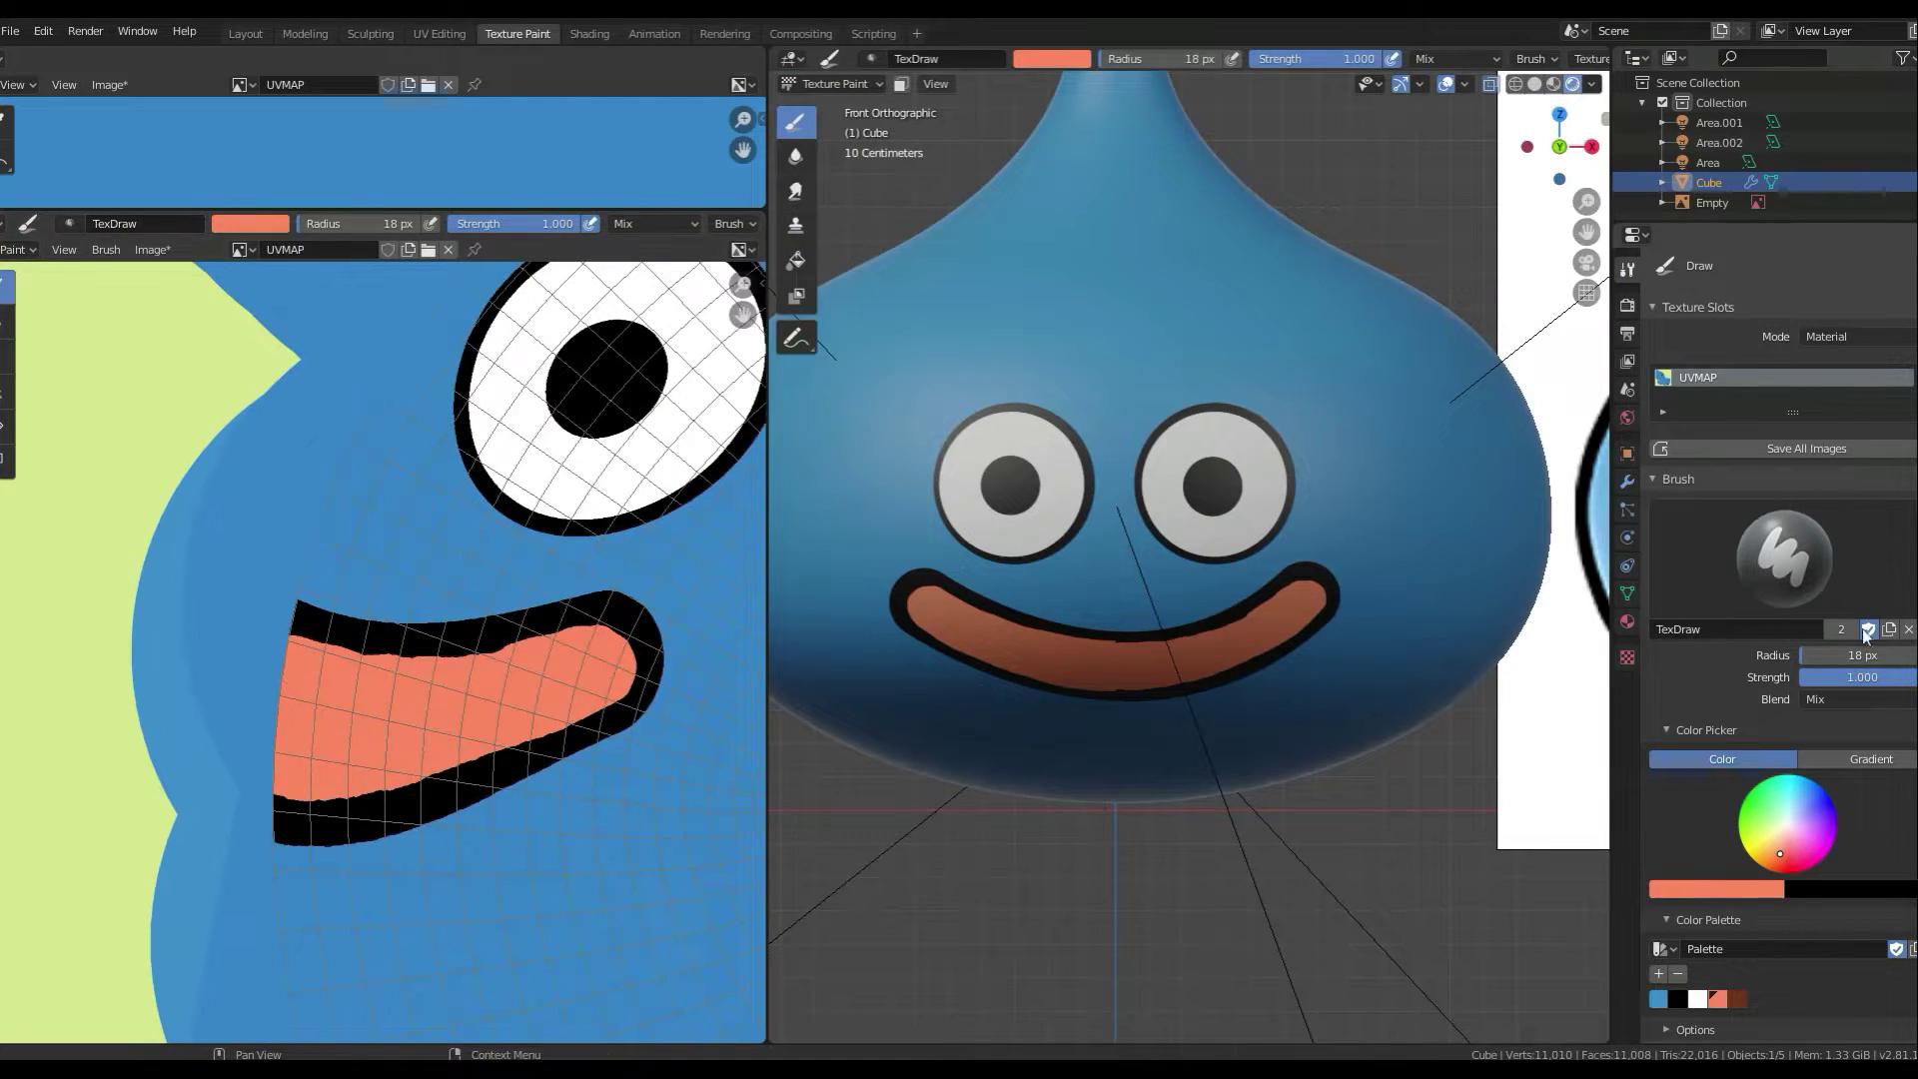
pyautogui.scroll(-6, 1778, 599)
# - Set the stroke method to Line and paint salmon along the mouth's top edge
pyautogui.click(1848, 875)
pyautogui.click(1843, 744)
pyautogui.moveTo(287, 640); pyautogui.dragTo(413, 675)
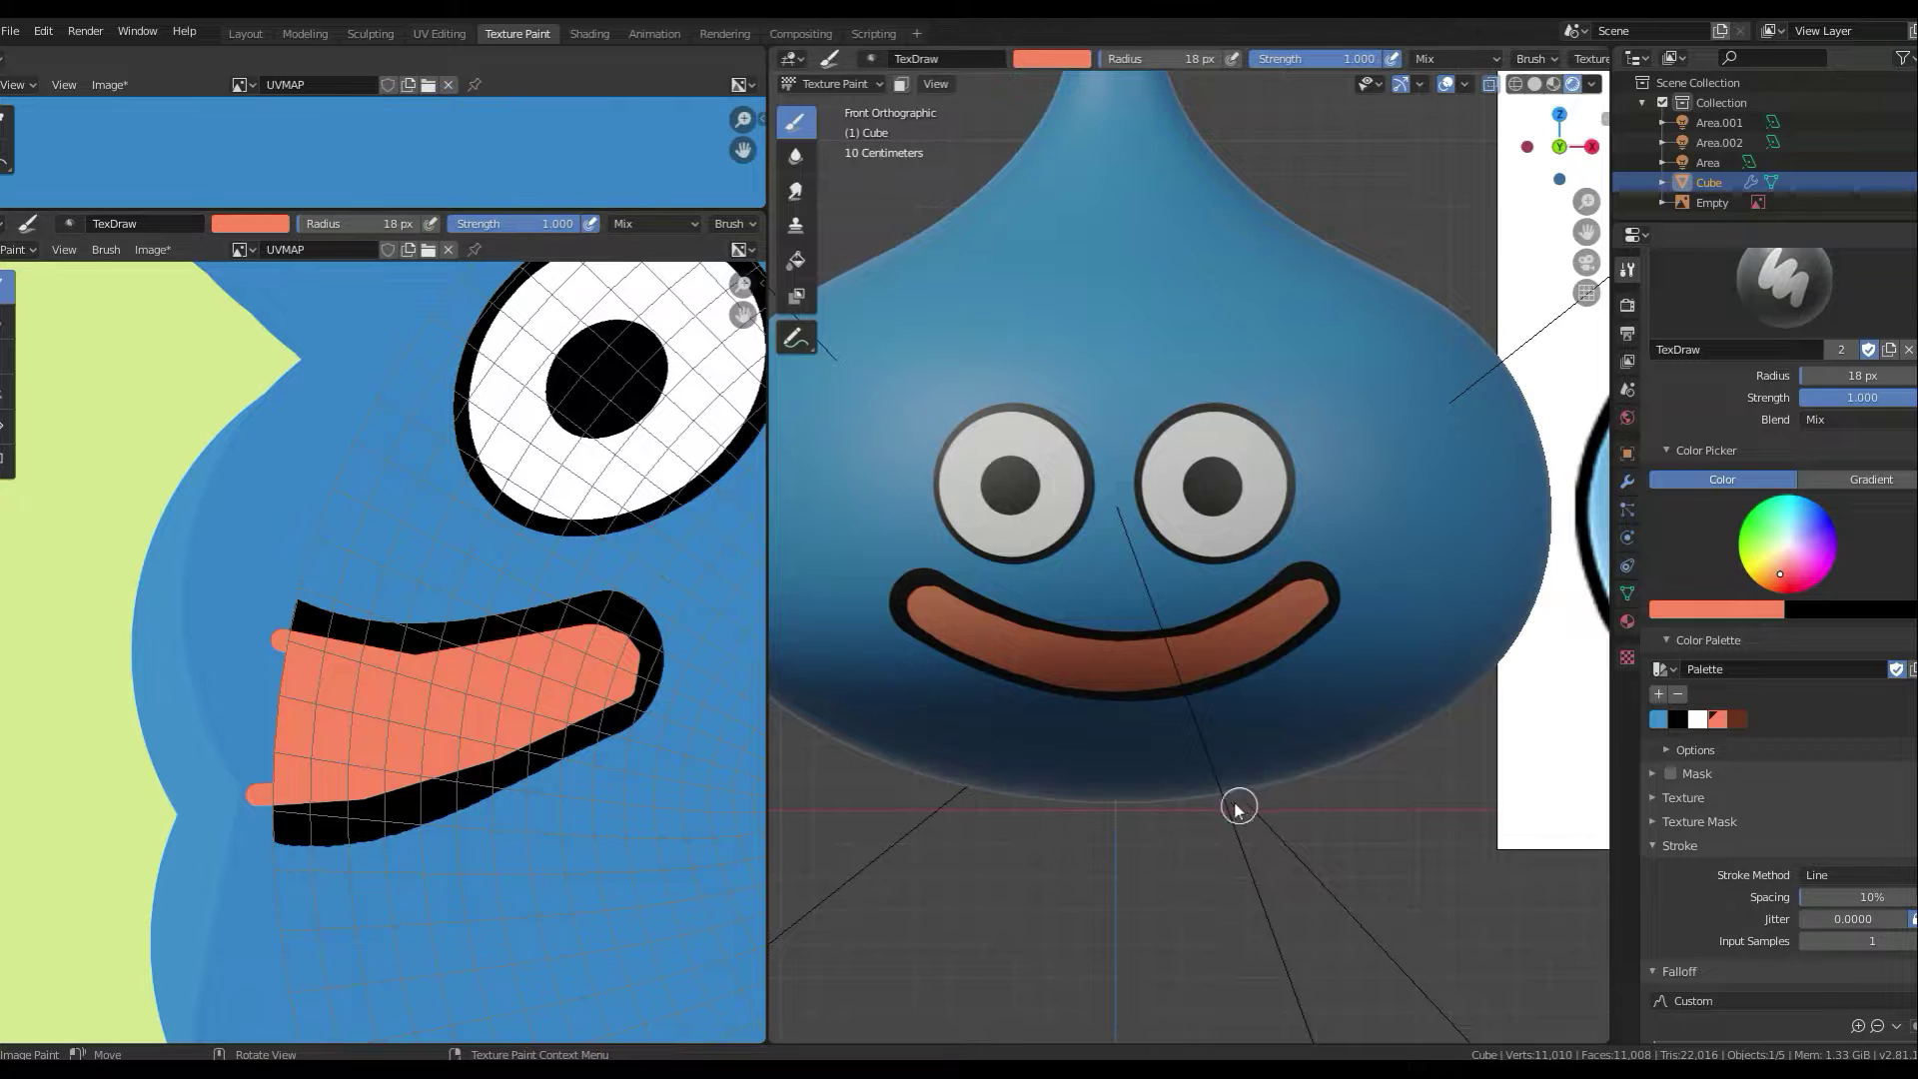
pyautogui.scroll(-4, 1236, 807)
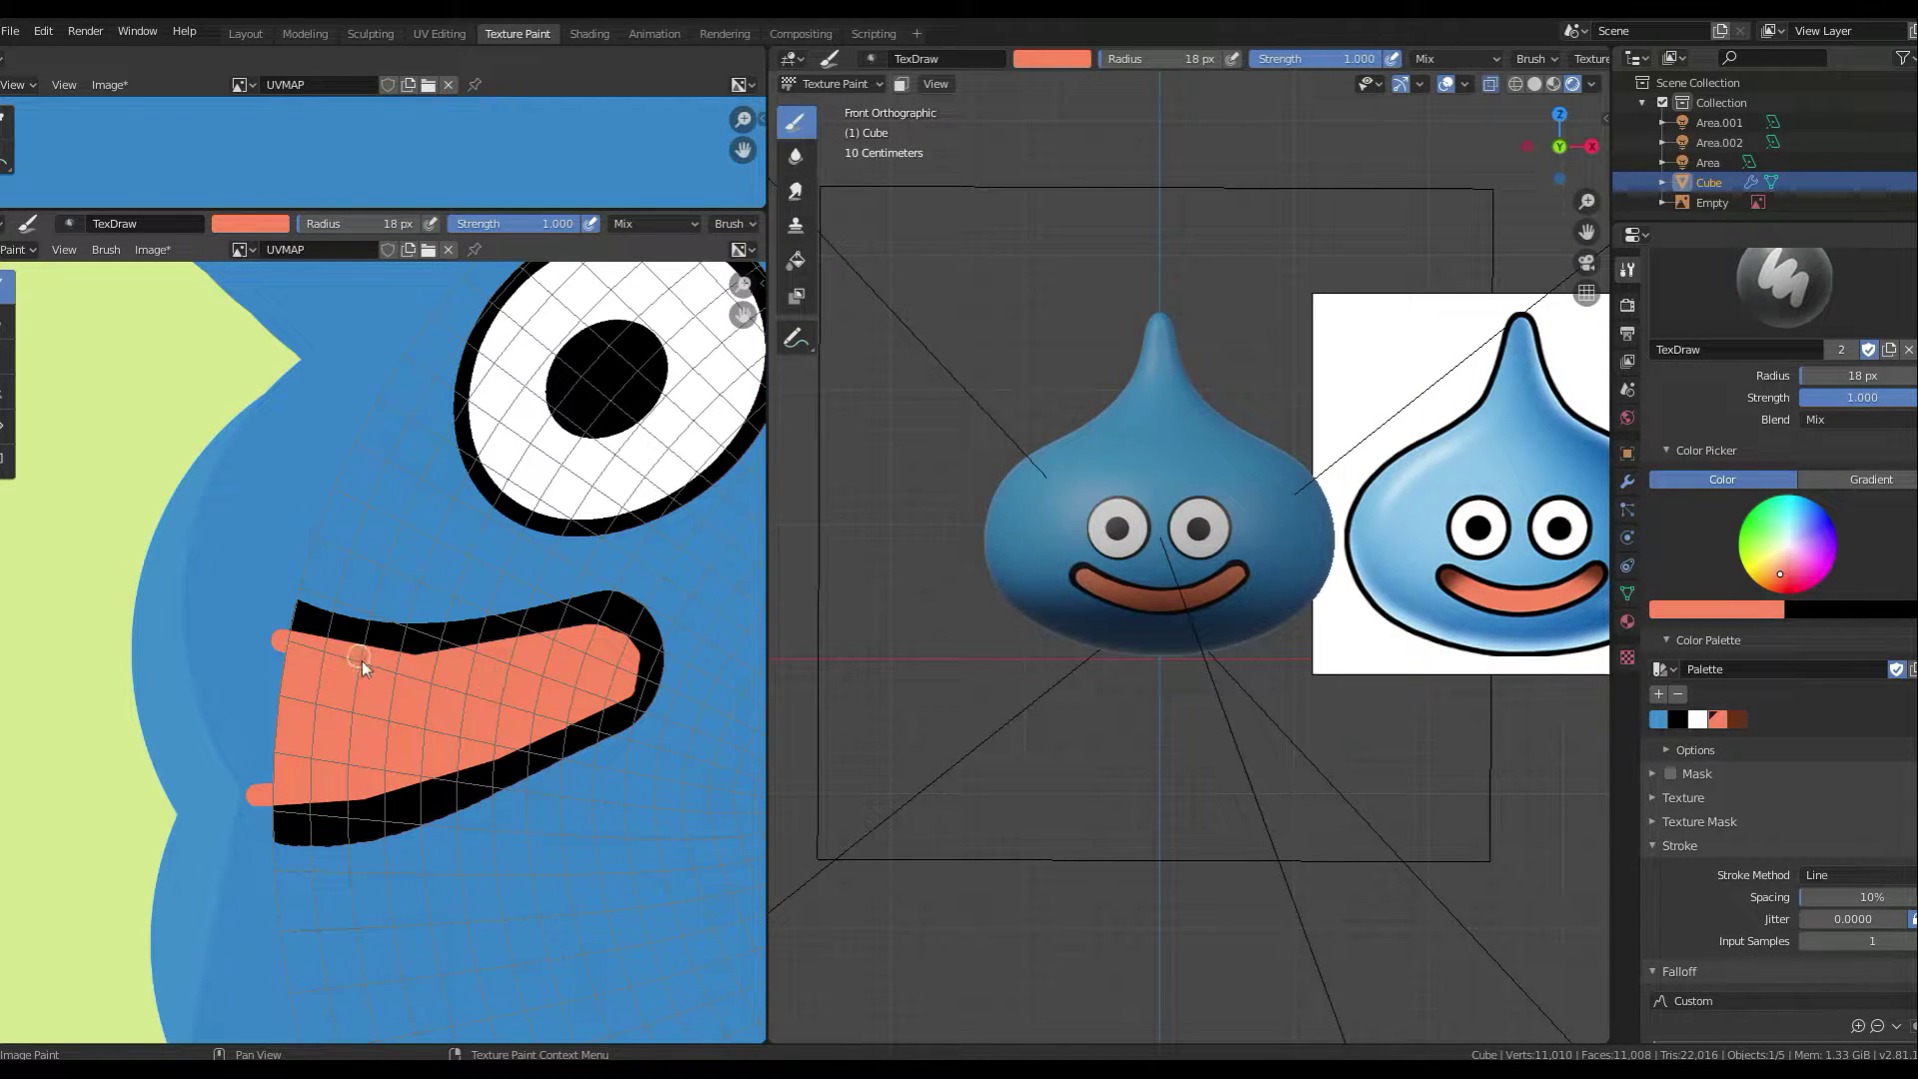
pyautogui.moveTo(362, 661); pyautogui.dragTo(637, 649)
pyautogui.scroll(4, 1337, 627)
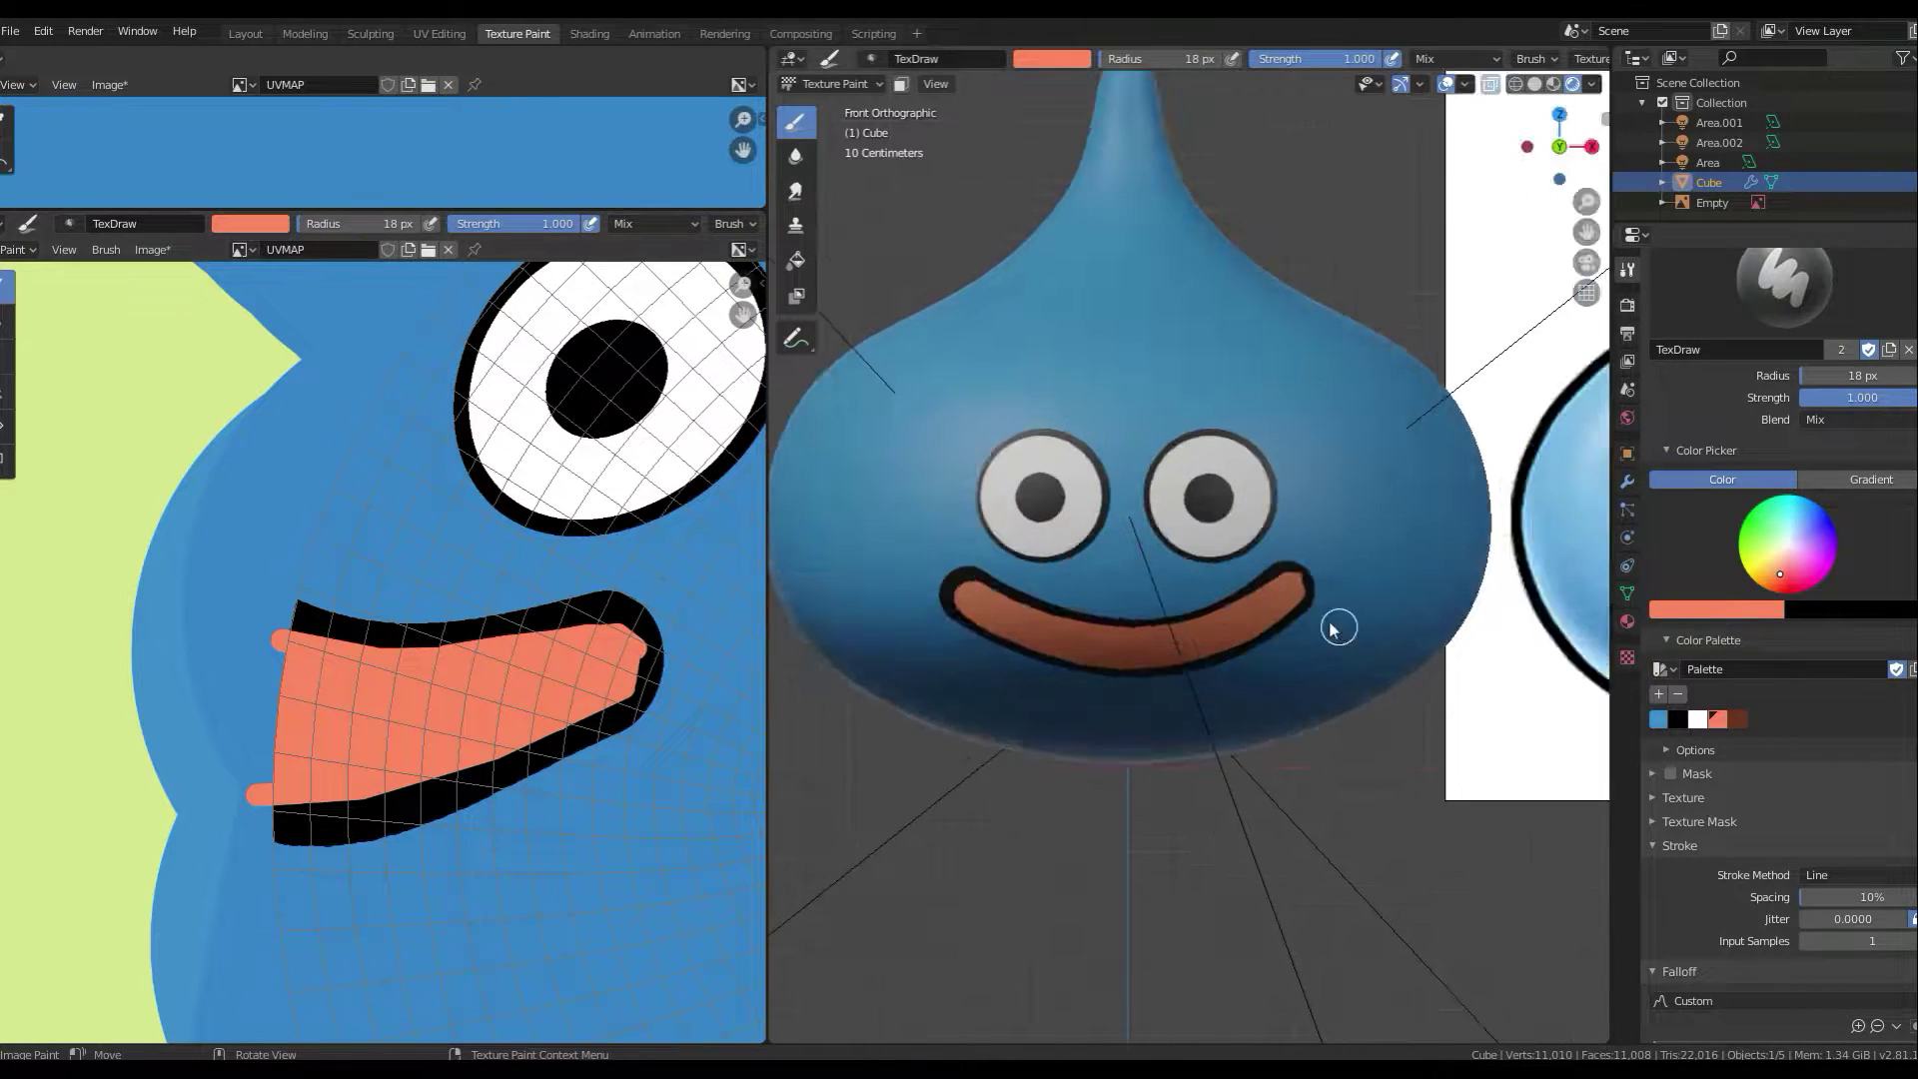
pyautogui.scroll(3, 1339, 628)
pyautogui.scroll(3, 1391, 620)
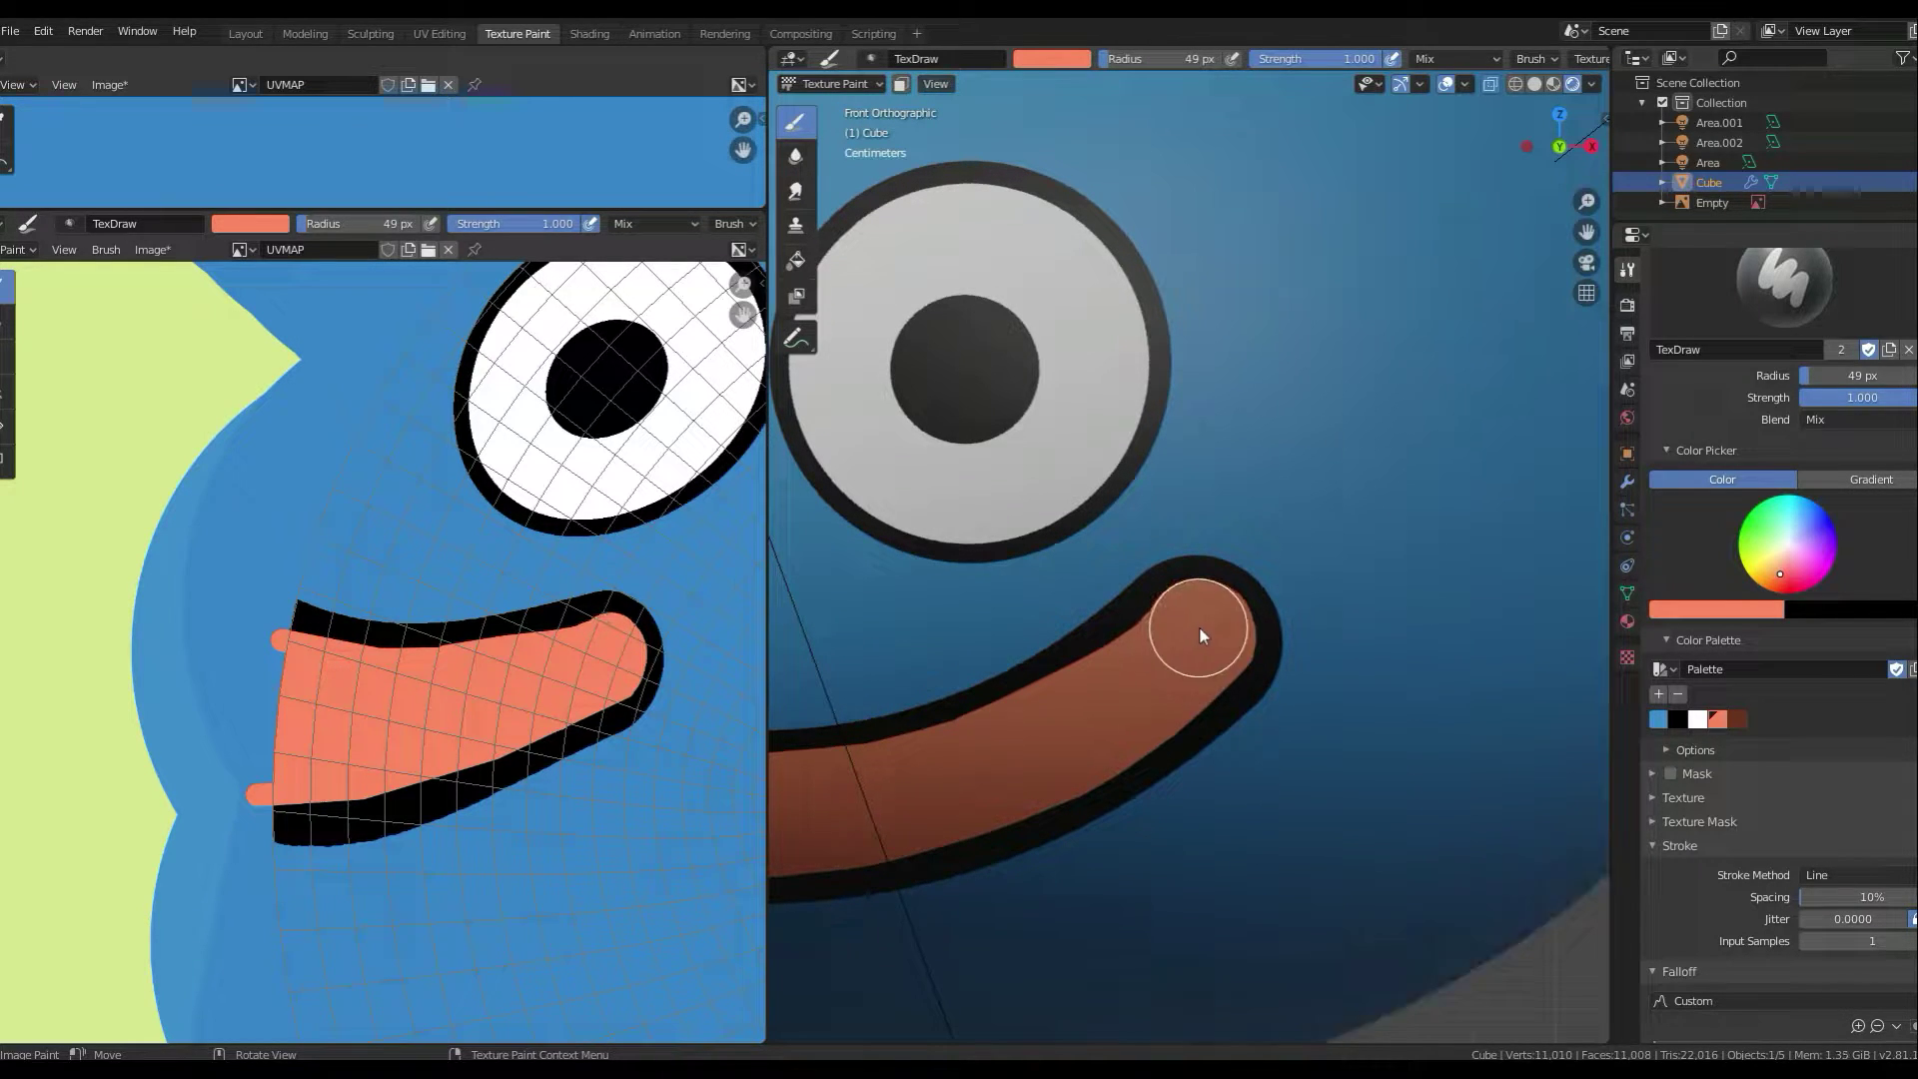
pyautogui.scroll(-5, 1199, 749)
# - Draw black Line strokes along the upper lip outline, then switch back to salmon
pyautogui.scroll(-2, 1364, 740)
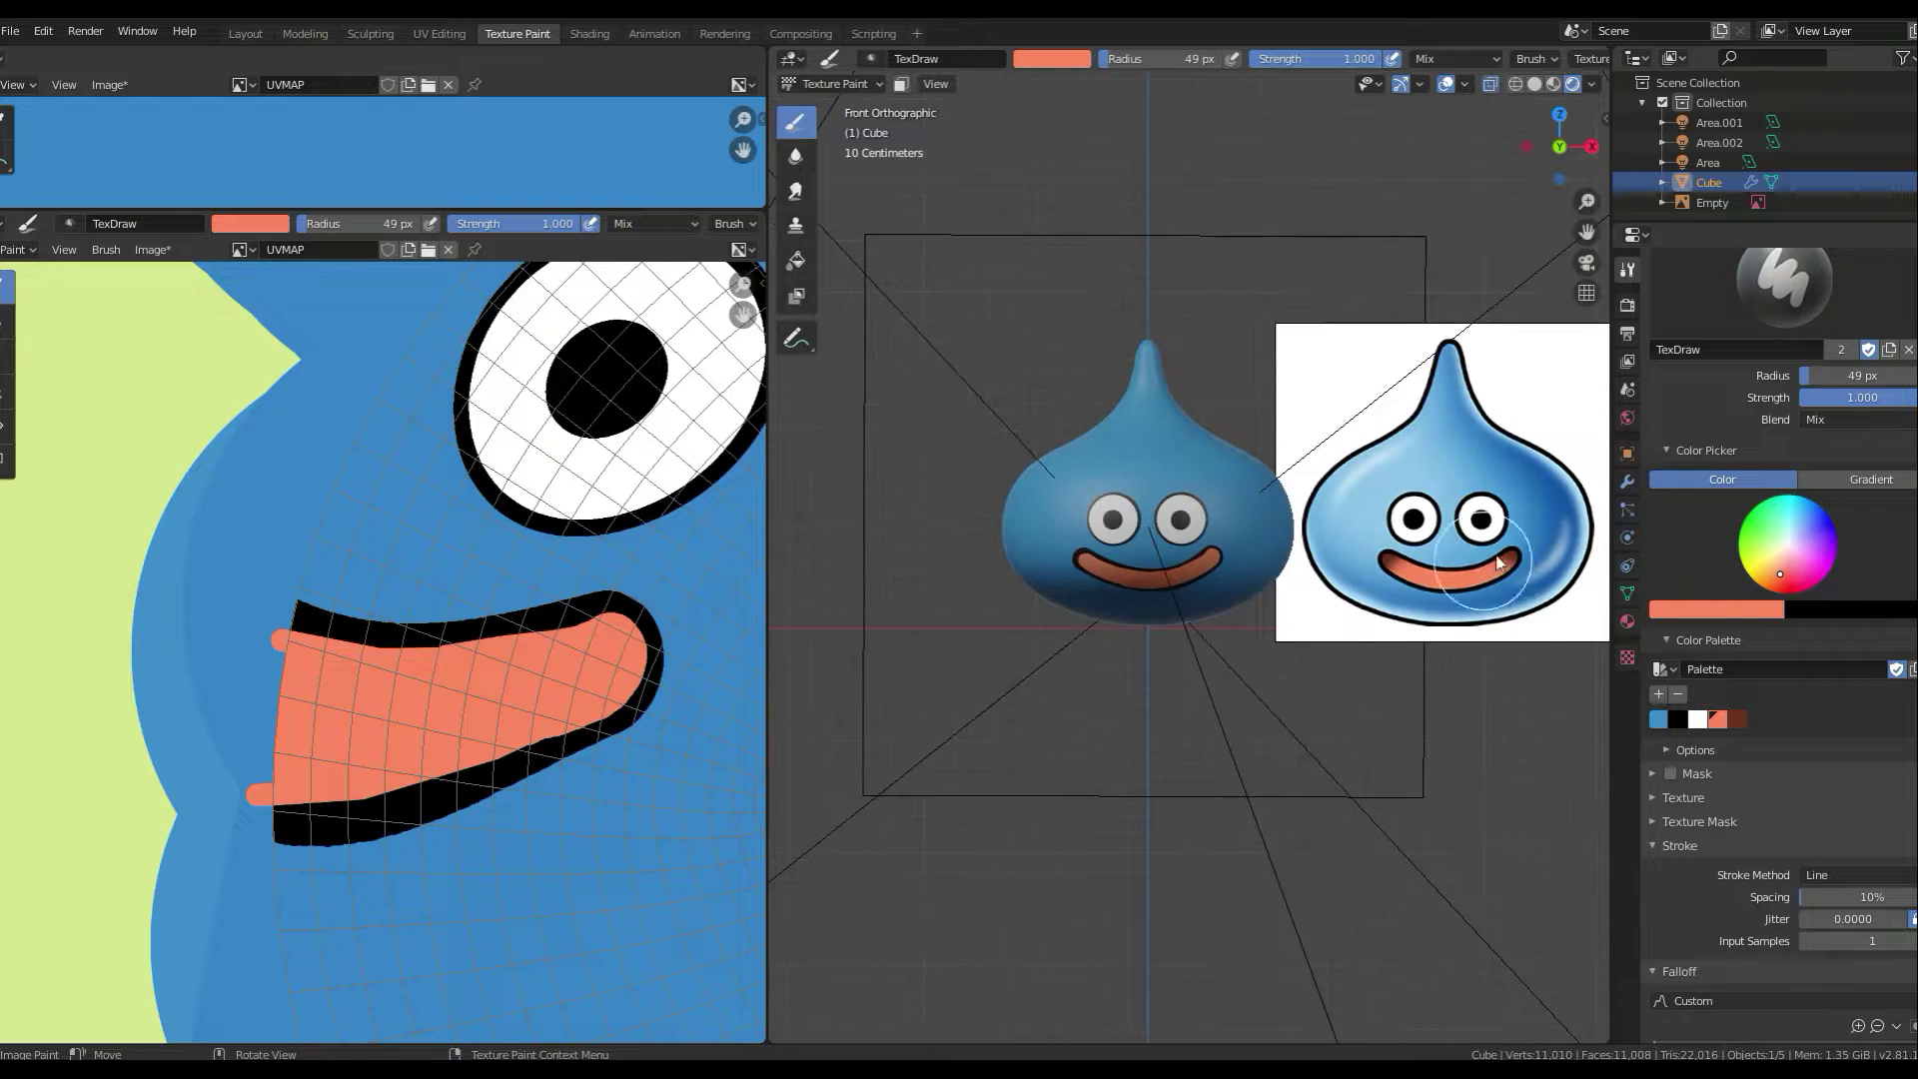
pyautogui.scroll(3, 1232, 686)
pyautogui.click(1673, 719)
pyautogui.scroll(3, 1199, 599)
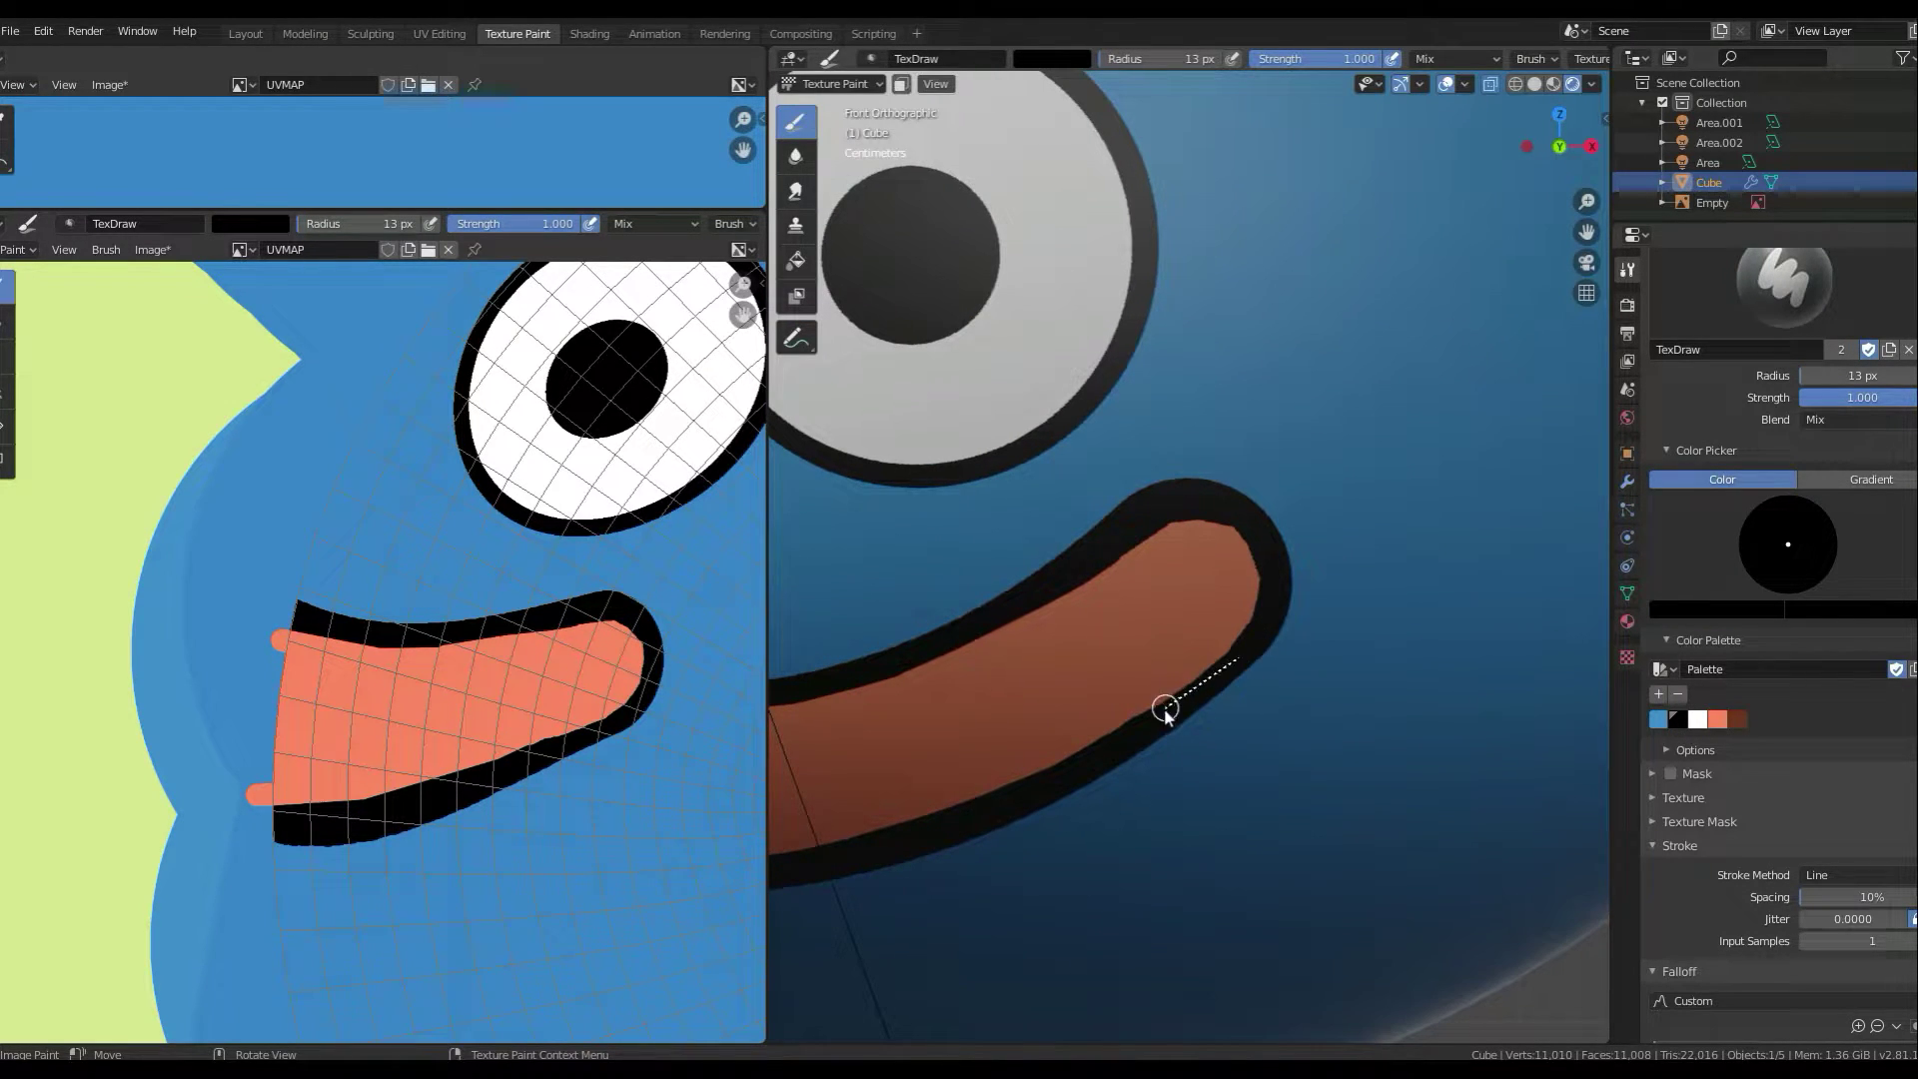
pyautogui.scroll(-3, 1238, 699)
pyautogui.scroll(-2, 1272, 710)
pyautogui.scroll(5, 1248, 649)
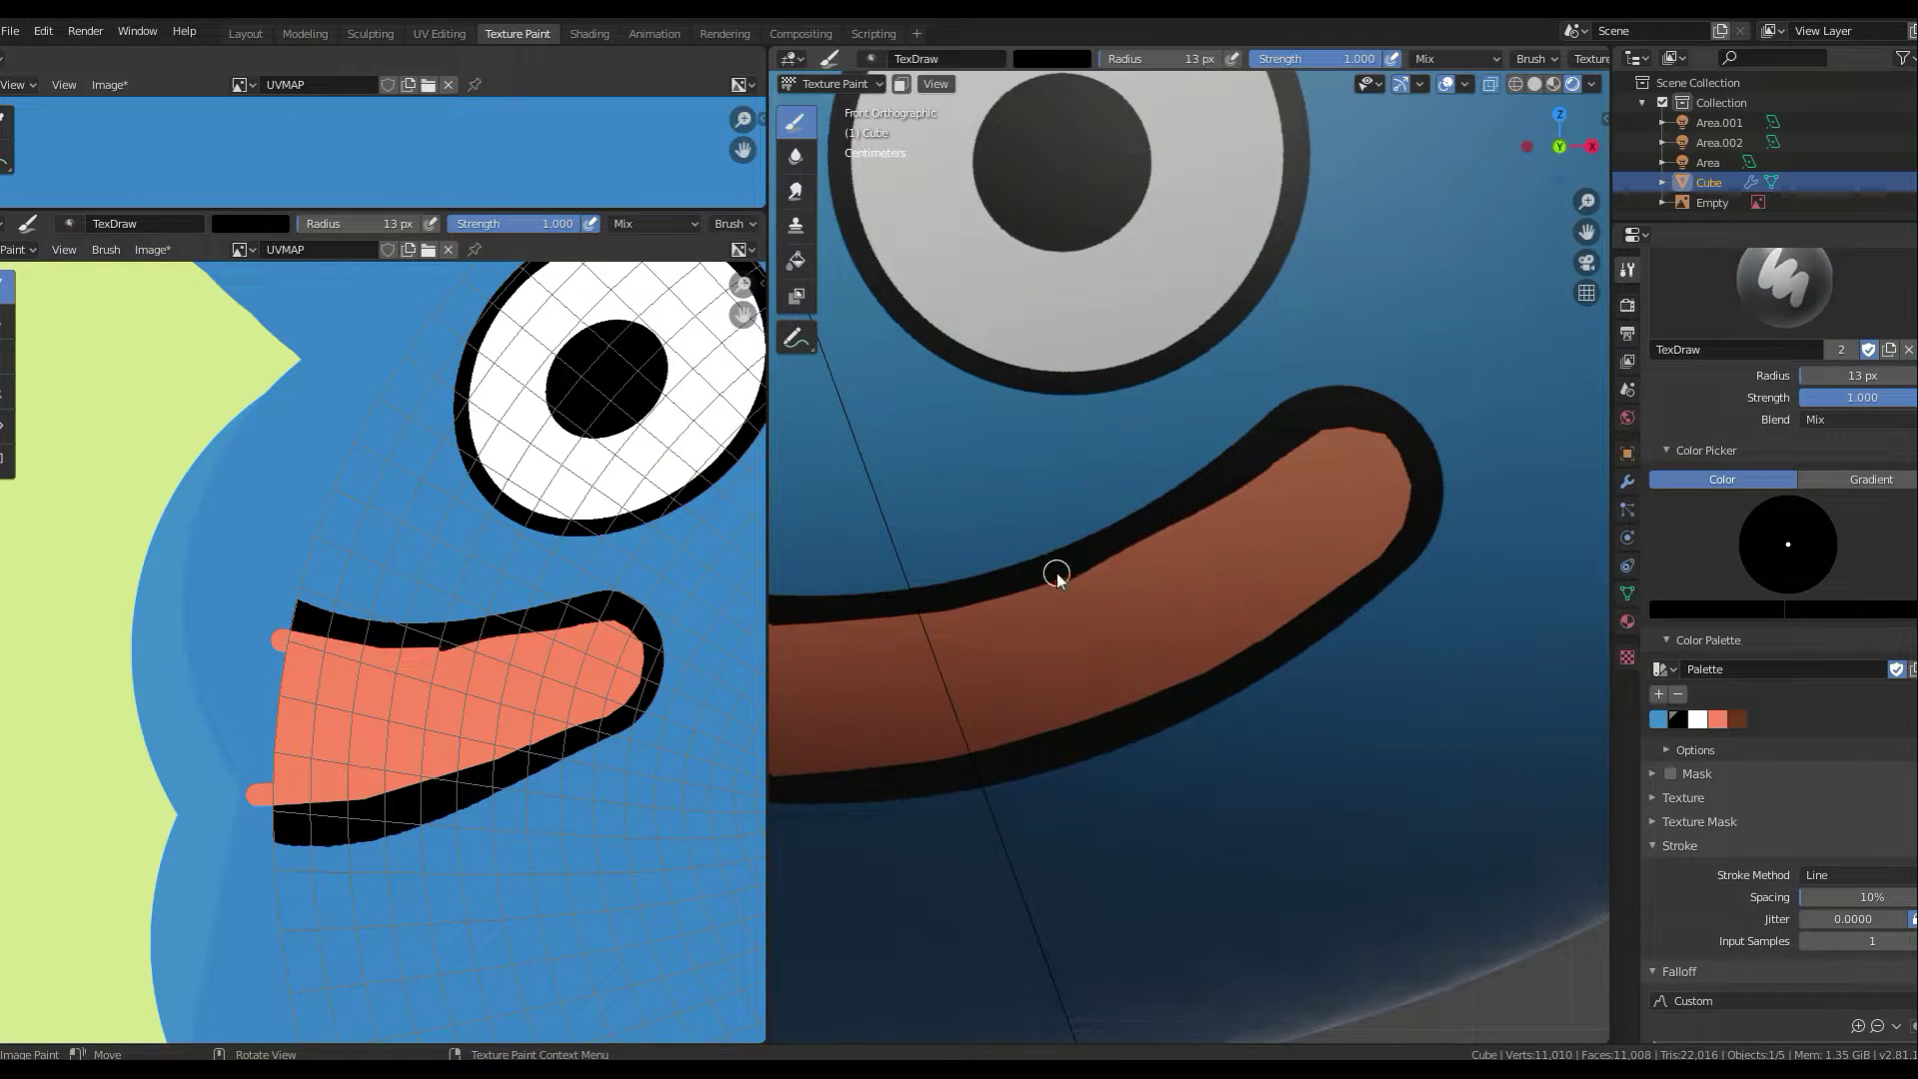
pyautogui.scroll(-2, 1055, 576)
pyautogui.moveTo(1418, 565); pyautogui.dragTo(1308, 599)
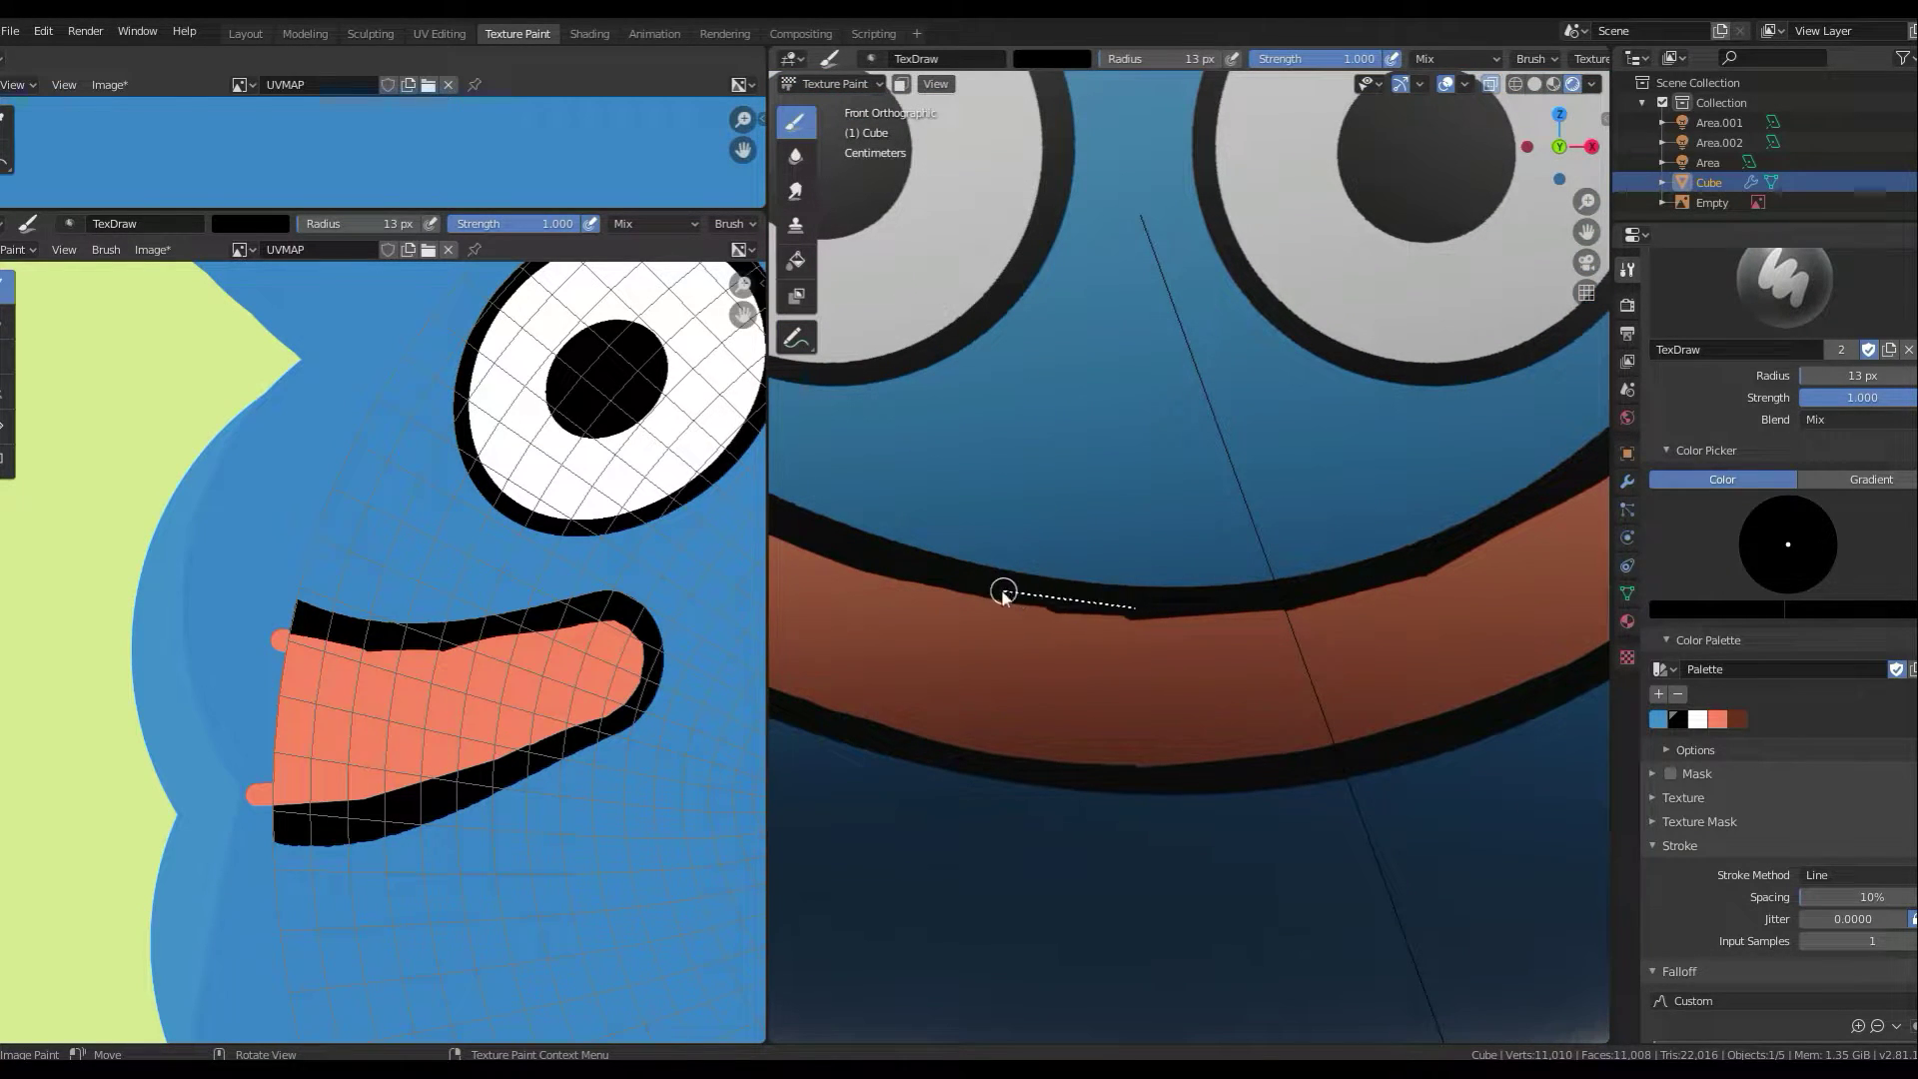
pyautogui.moveTo(1003, 593); pyautogui.dragTo(1003, 594)
pyautogui.keyDown('shift'); pyautogui.moveTo(1198, 599); pyautogui.dragTo(1348, 649, button='middle'); pyautogui.keyUp('shift')
pyautogui.click(1716, 719)
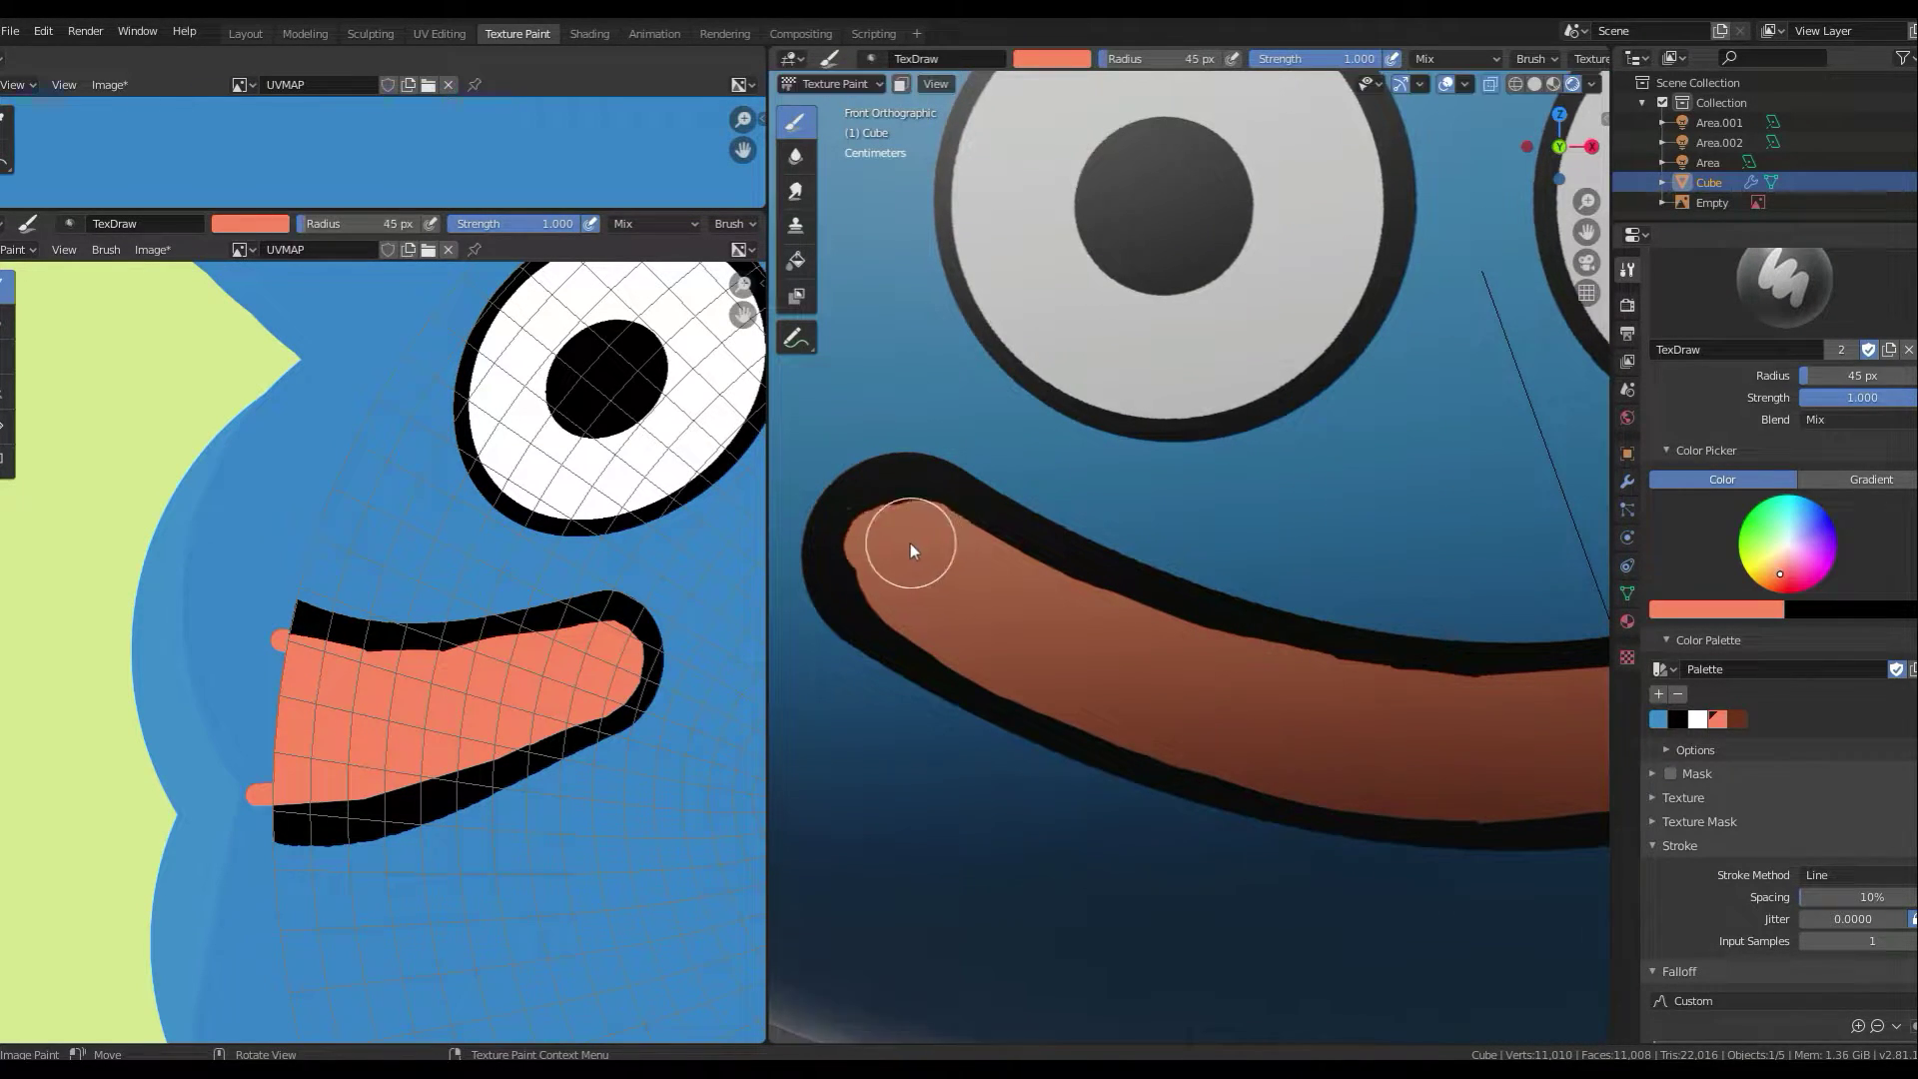
# - Set the brush Stroke Method to Curve
pyautogui.scroll(-3, 925, 600)
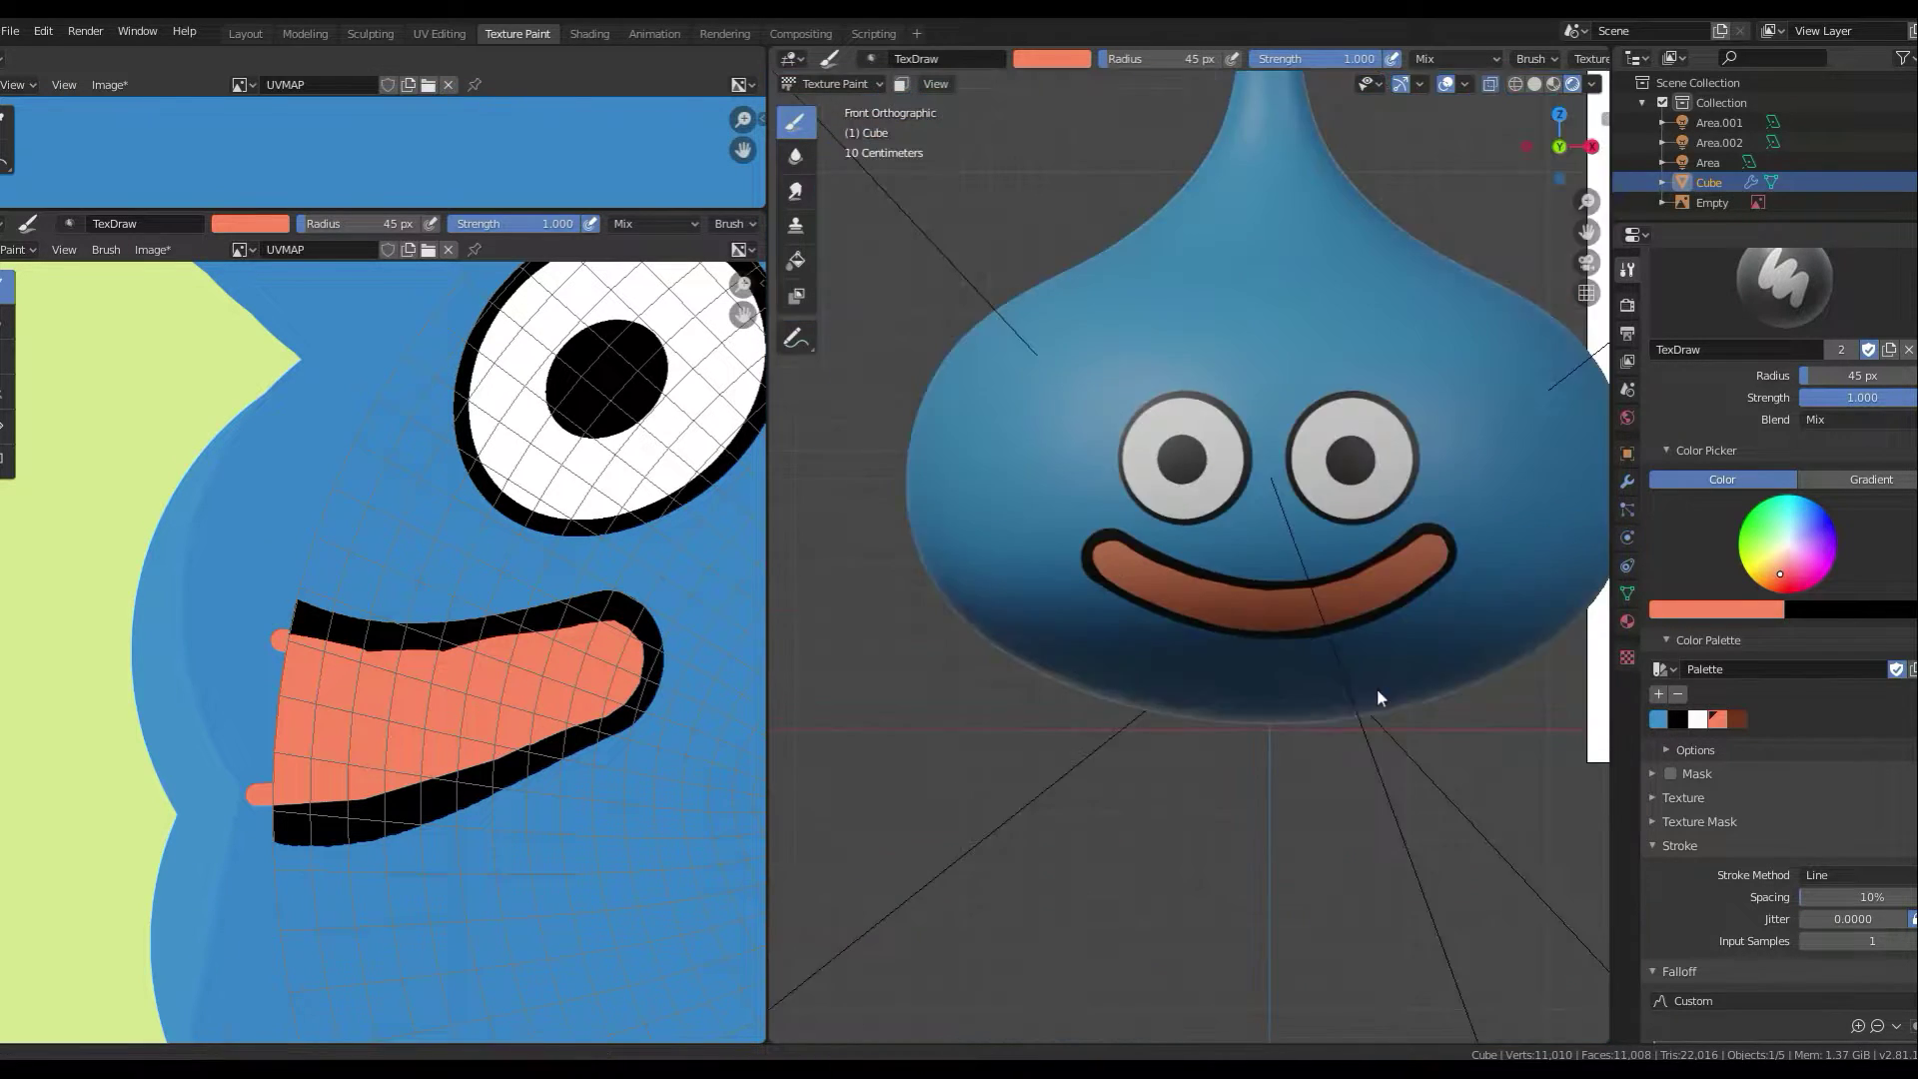
pyautogui.scroll(-2, 1377, 687)
pyautogui.scroll(3, 1454, 676)
pyautogui.click(1826, 875)
pyautogui.click(1818, 719)
pyautogui.click(1678, 719)
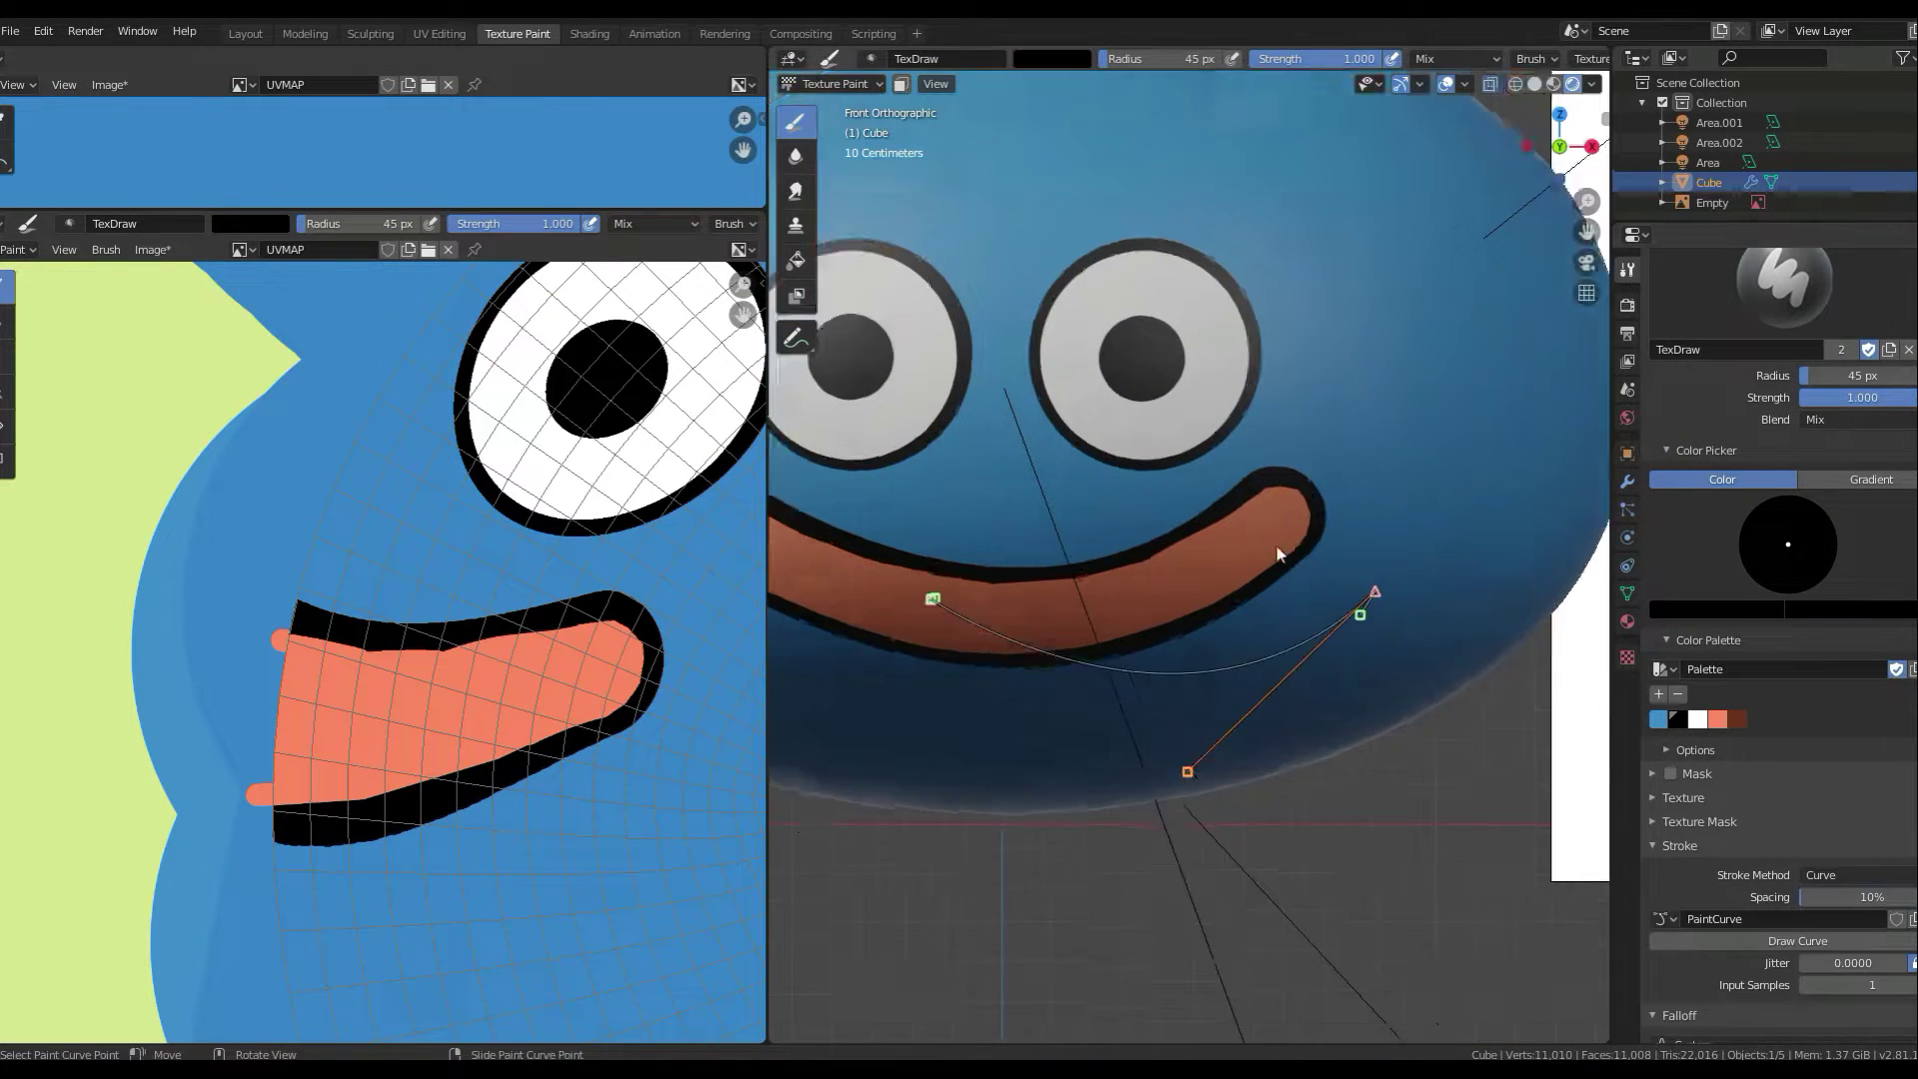
# - Pick the salmon swatch and start the paint curve at the mouth's left end
pyautogui.scroll(2, 1099, 619)
pyautogui.scroll(2, 1099, 619)
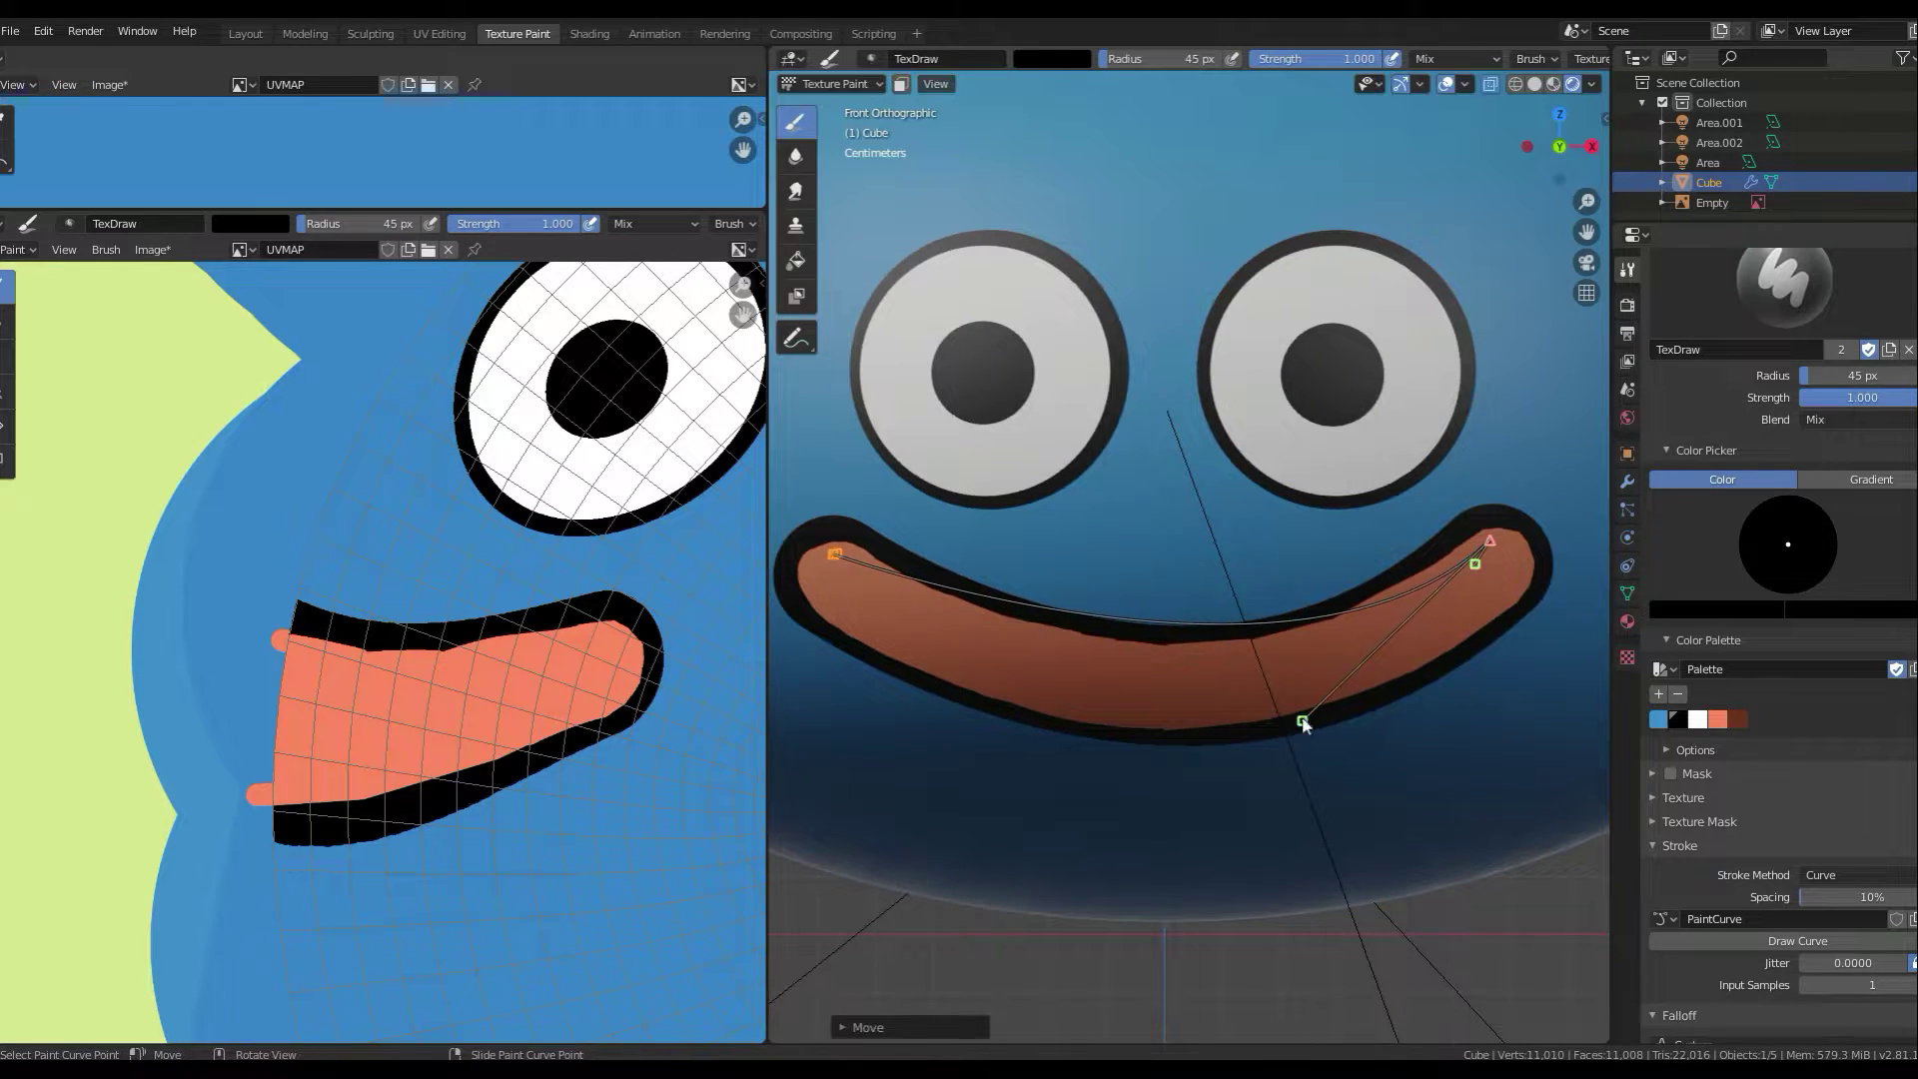
pyautogui.moveTo(932, 597); pyautogui.dragTo(834, 552)
pyautogui.click(1716, 719)
pyautogui.moveTo(1302, 719)
pyautogui.mouseDown()
pyautogui.moveTo(1182, 813)
pyautogui.moveTo(1254, 790)
pyautogui.mouseUp()
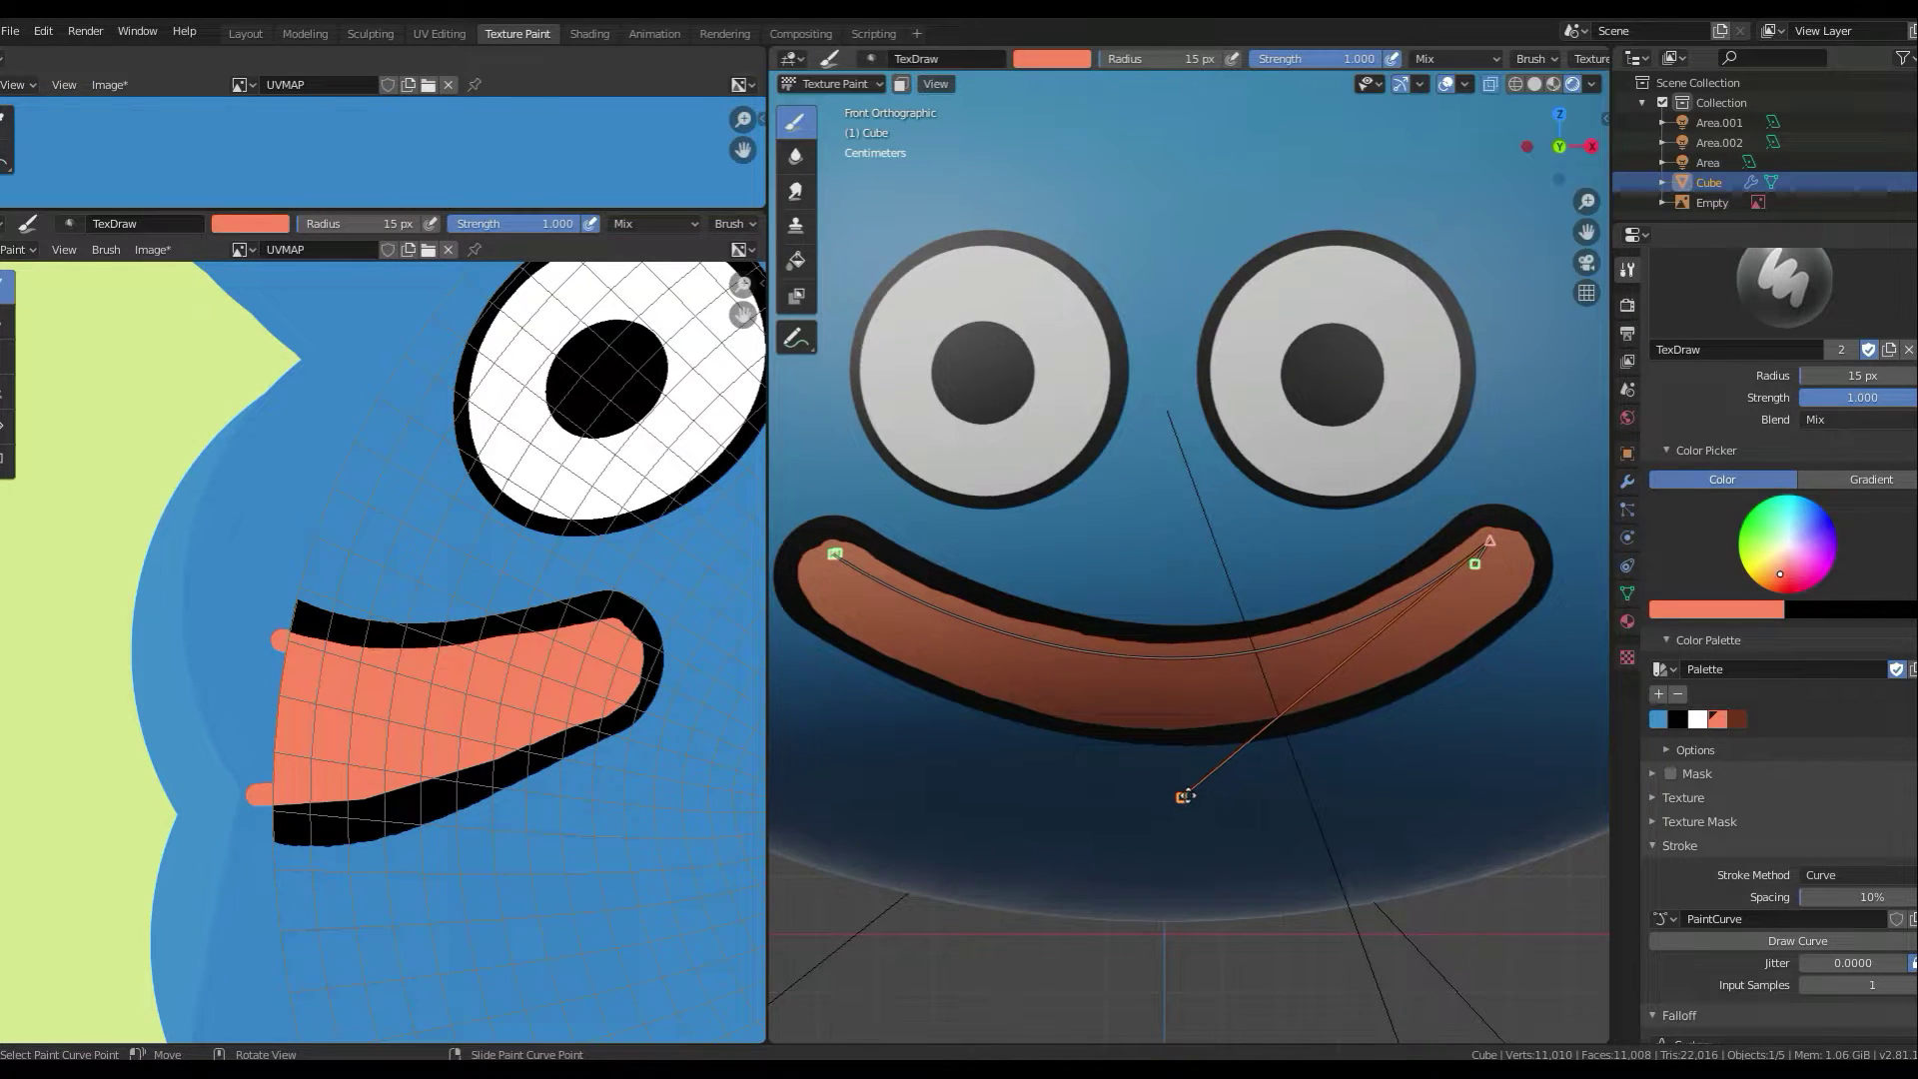
# - Move the paint curve with G so it follows the mouth to its right end
pyautogui.press('g')
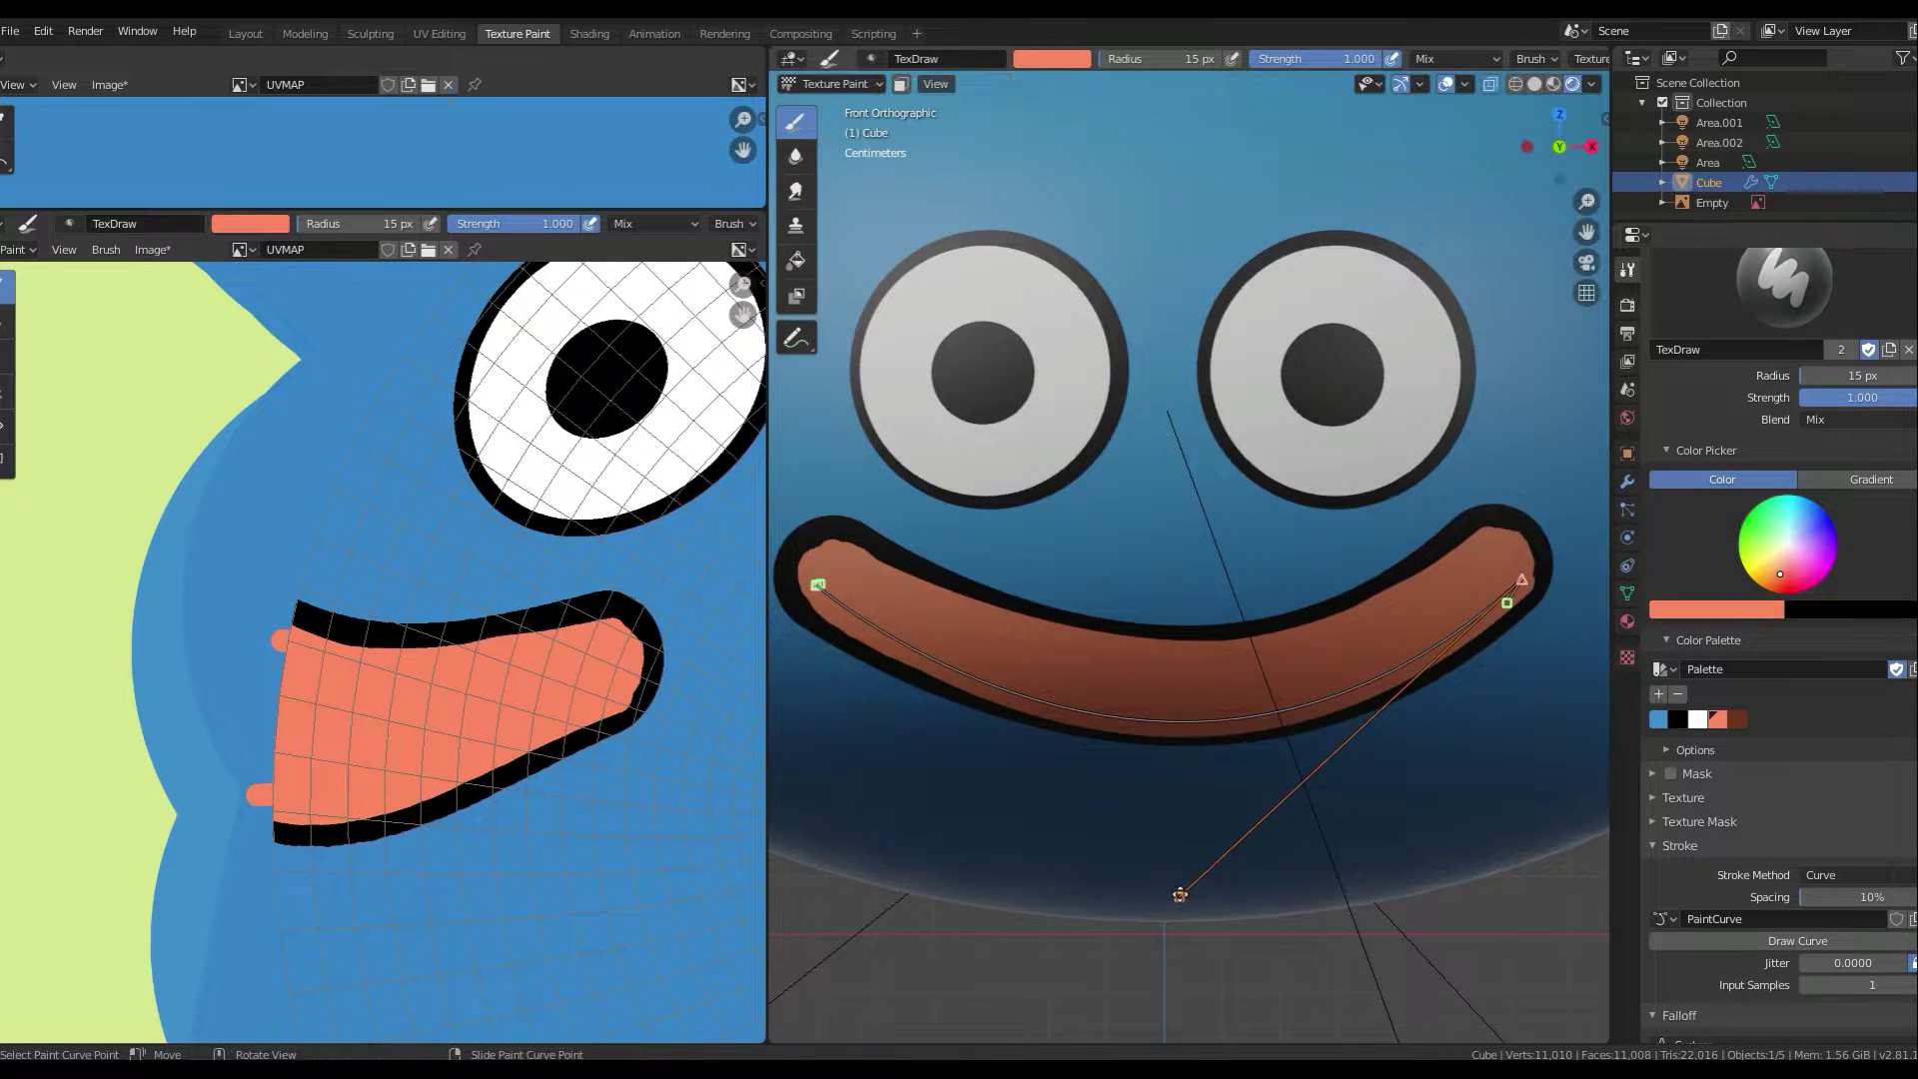
pyautogui.click(1034, 859)
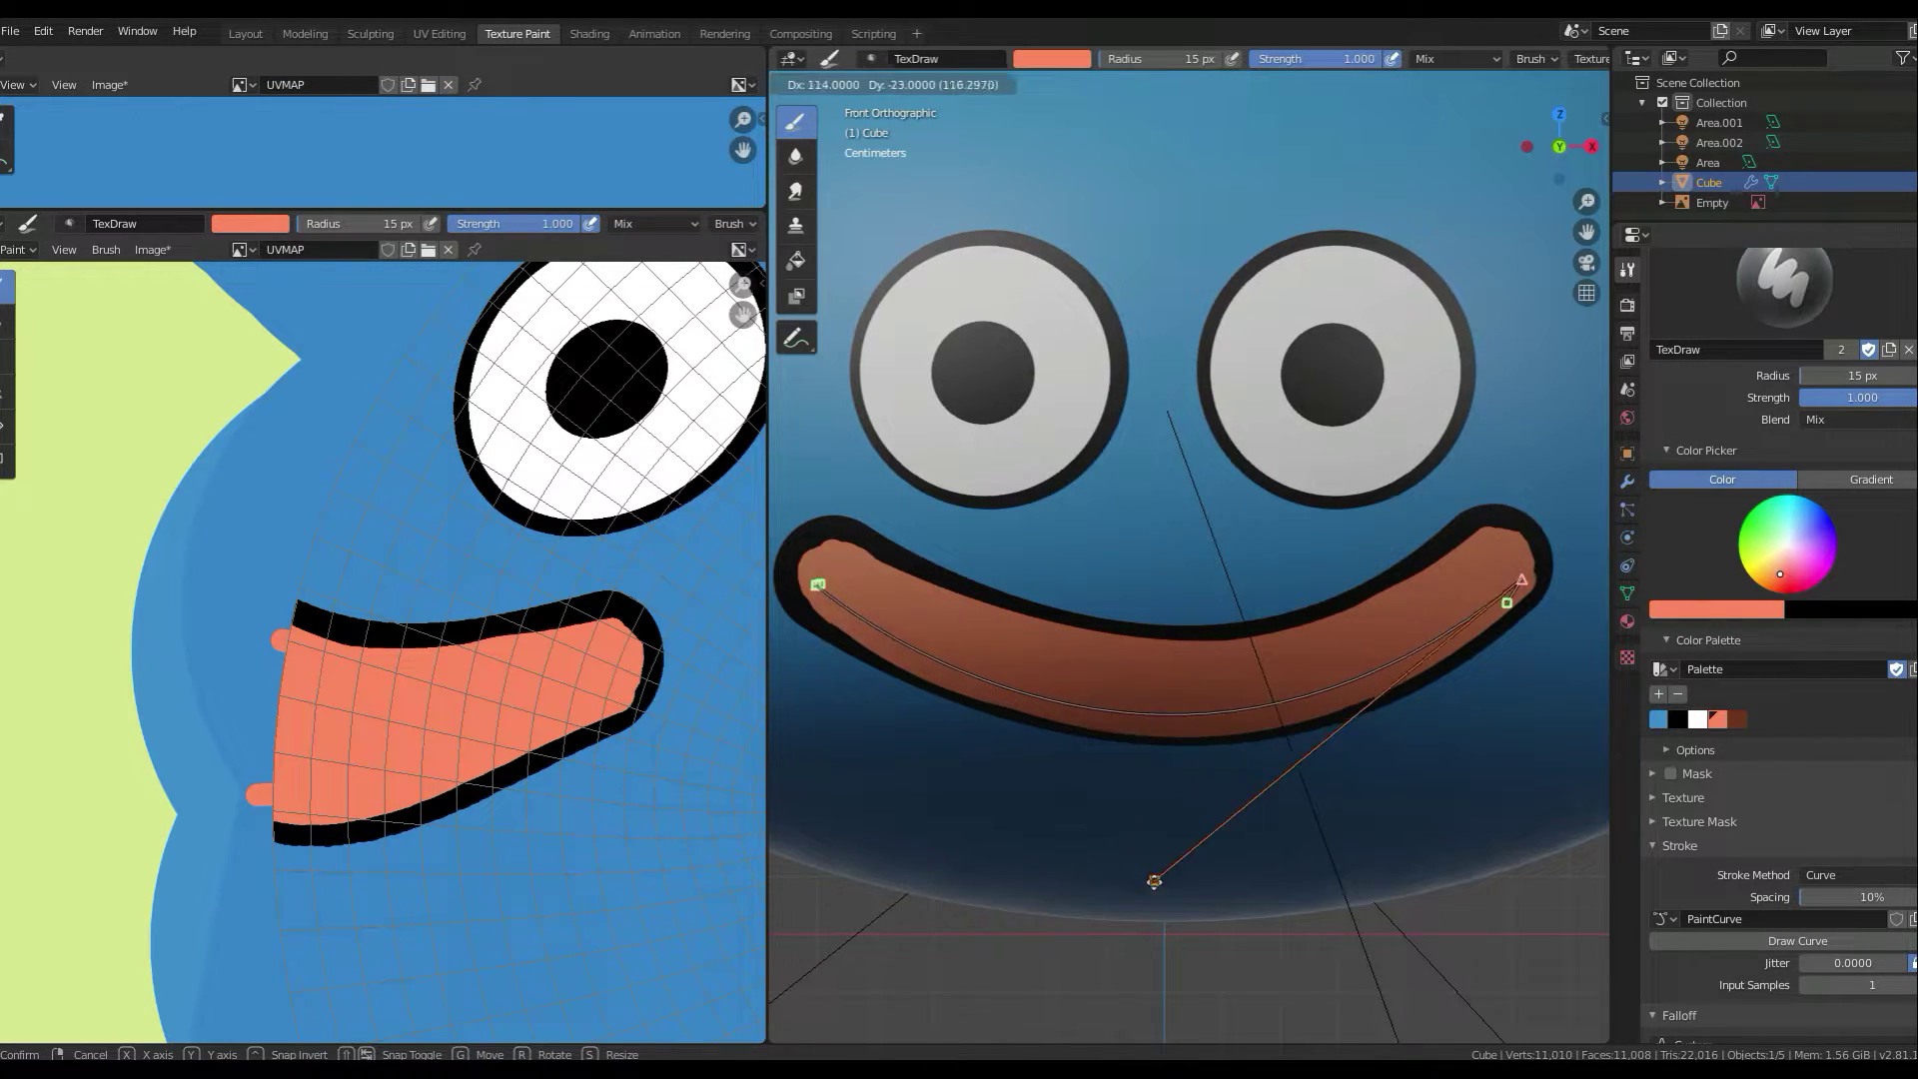
pyautogui.moveTo(1116, 889); pyautogui.dragTo(1311, 854)
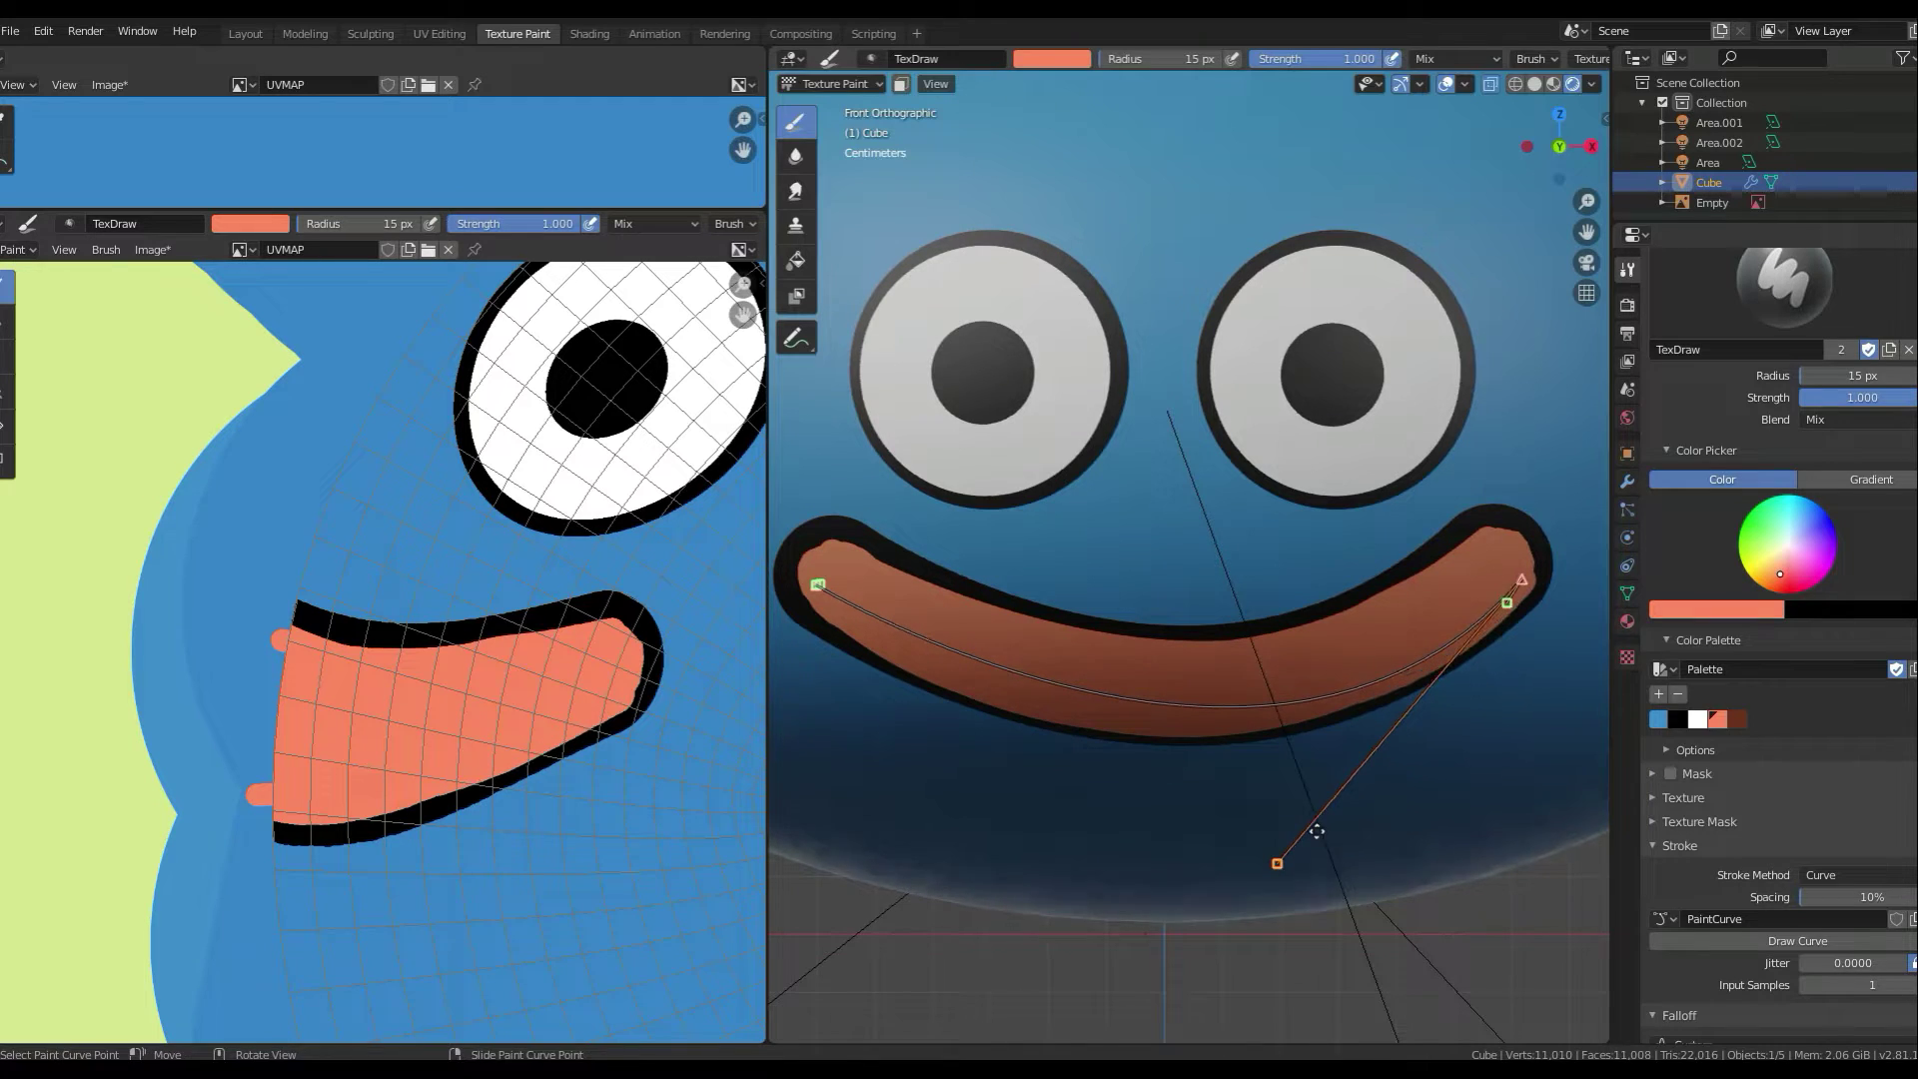
pyautogui.press('g')
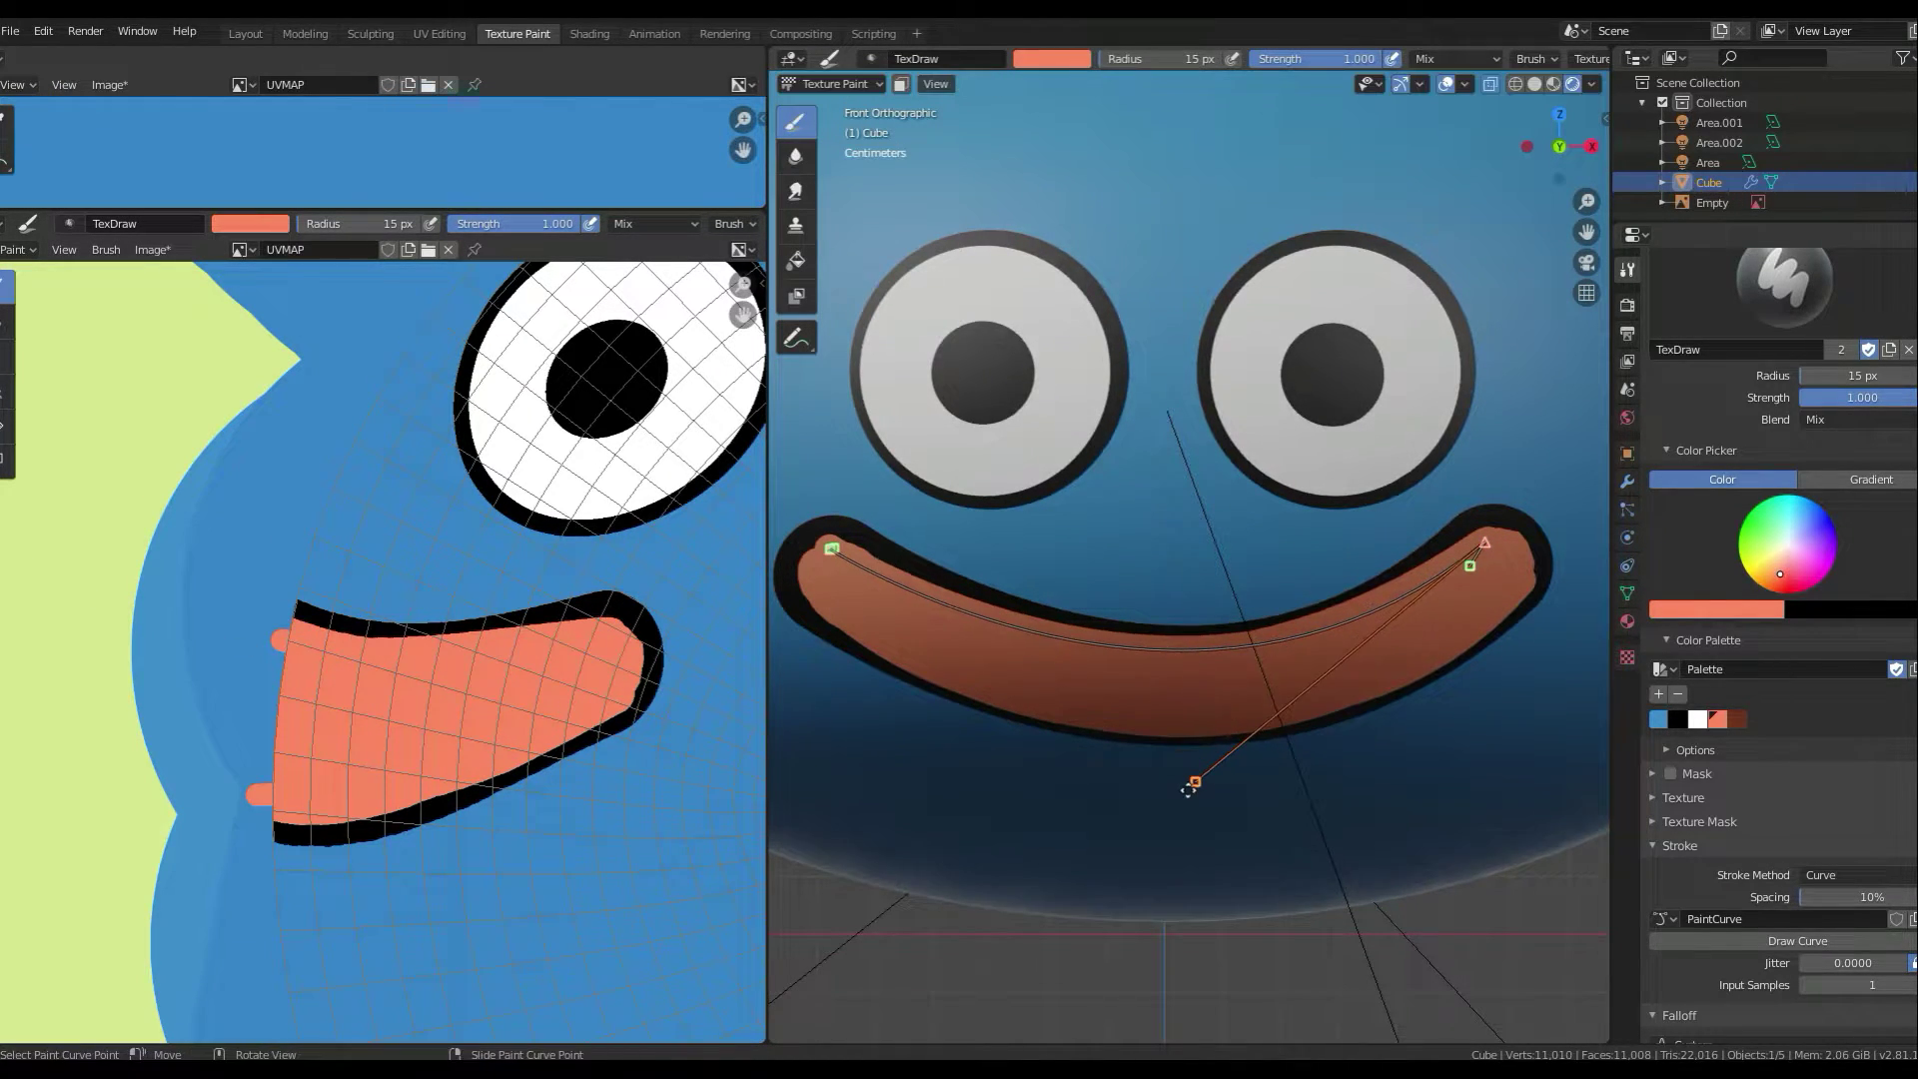
pyautogui.scroll(-7, 1295, 789)
pyautogui.keyDown('shift'); pyautogui.moveTo(1410, 775); pyautogui.dragTo(1329, 764, button='middle'); pyautogui.keyUp('shift')
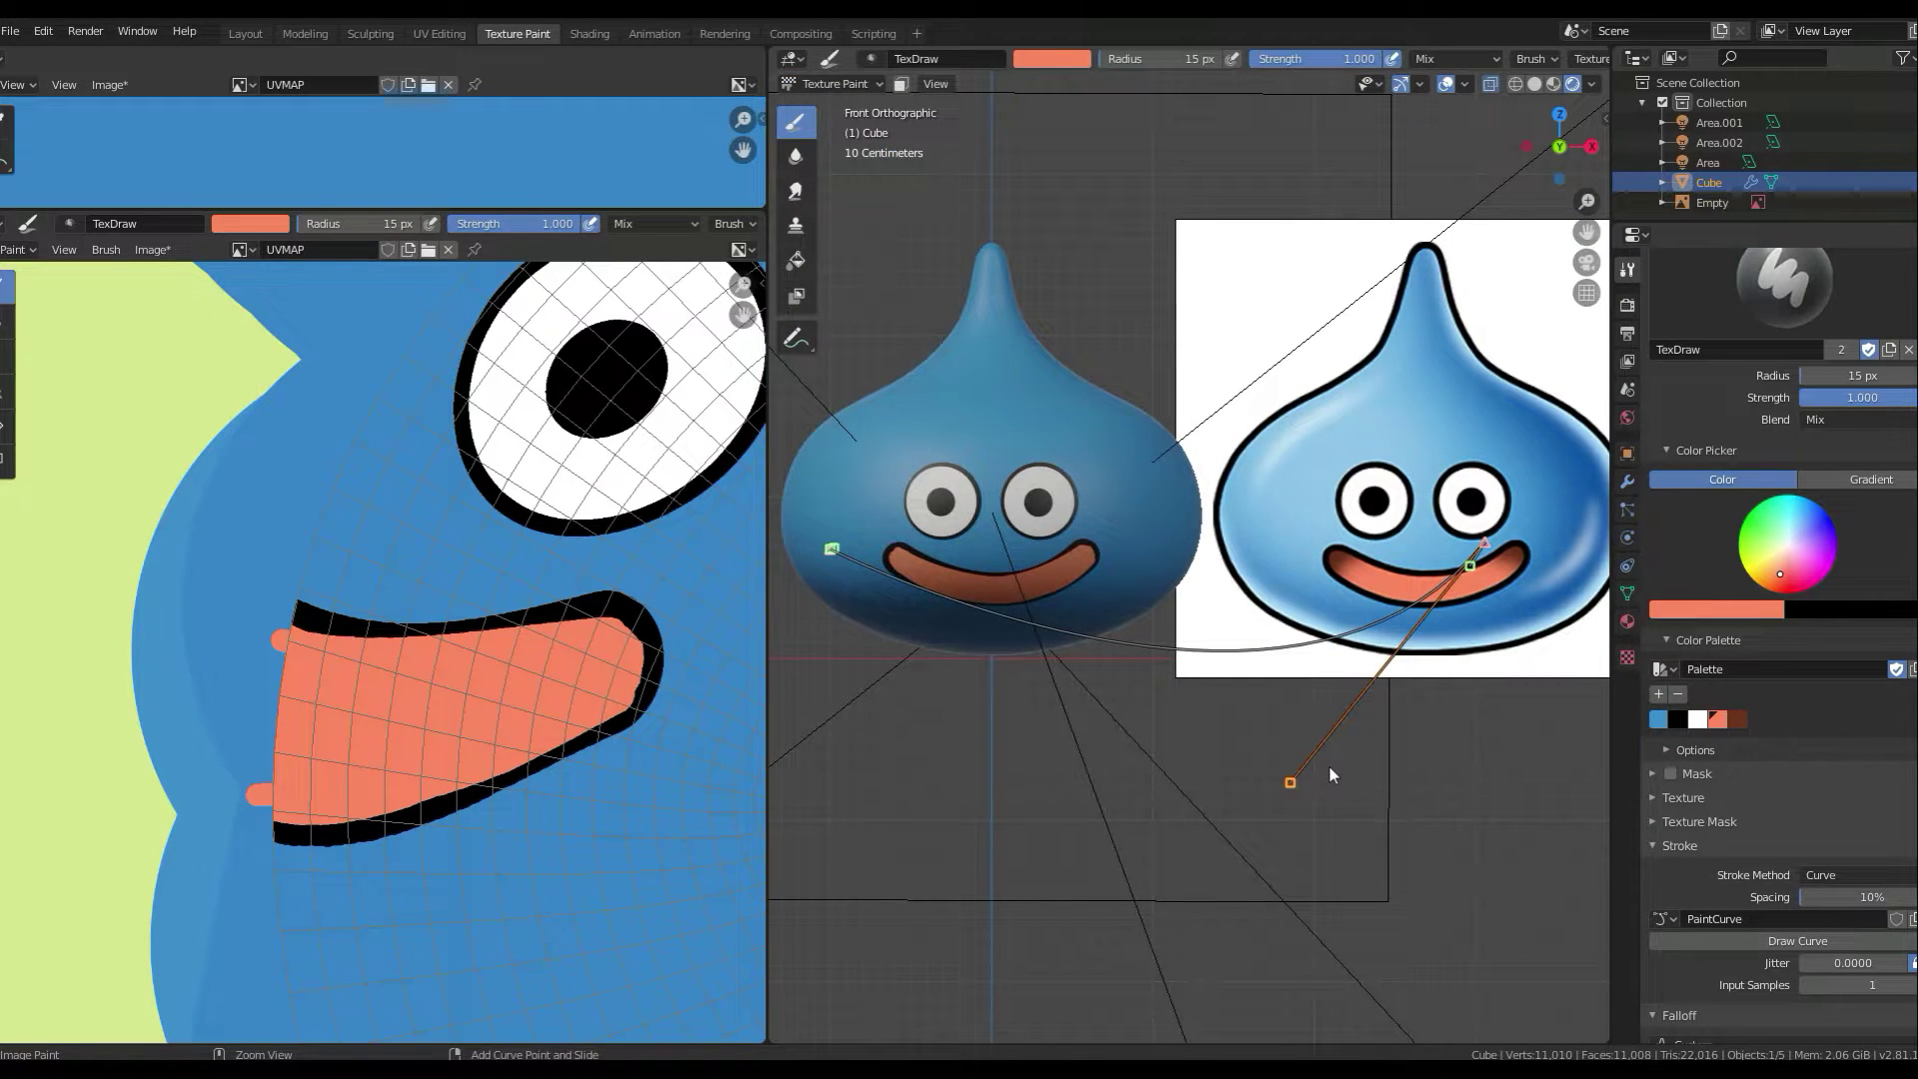
pyautogui.scroll(5, 1255, 698)
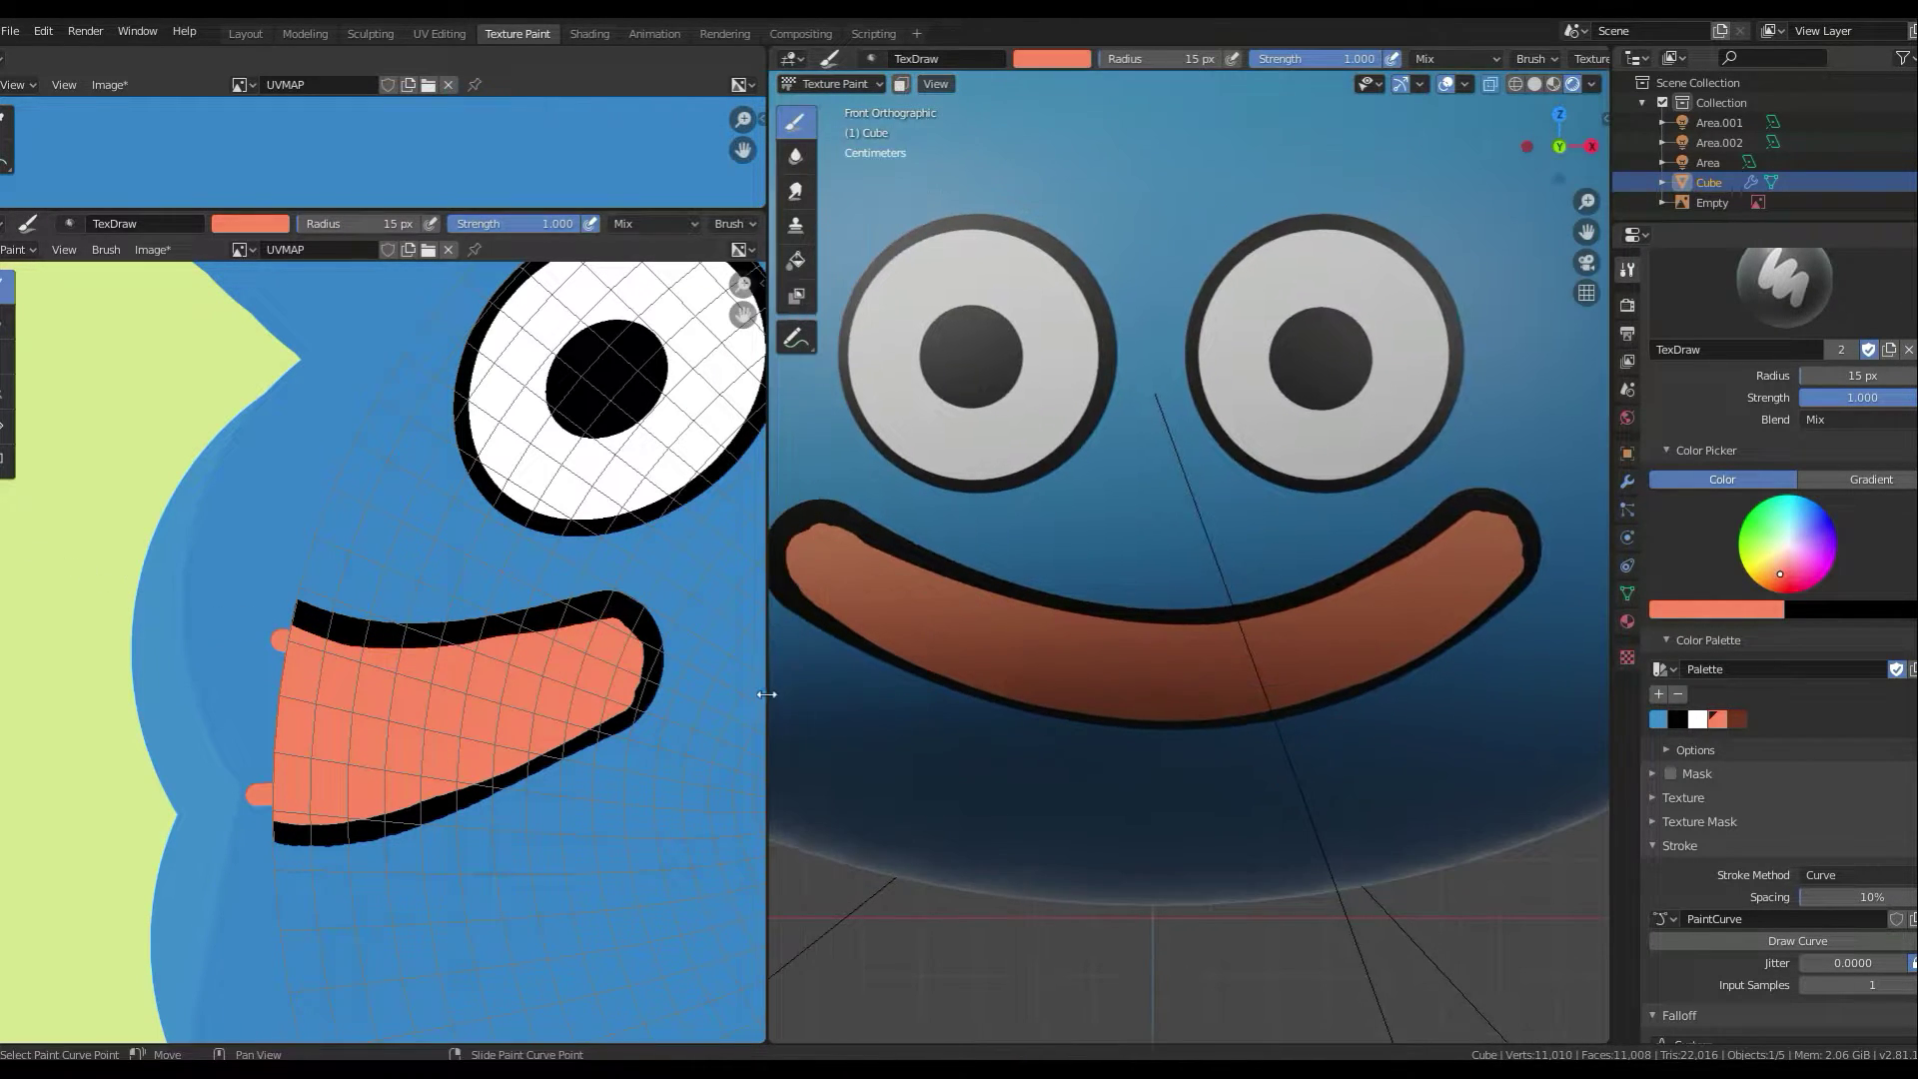
# - Reposition the paint-curve points toward the mouth's right end, undoing misplaced moves
pyautogui.press('g')
pyautogui.click(1288, 550)
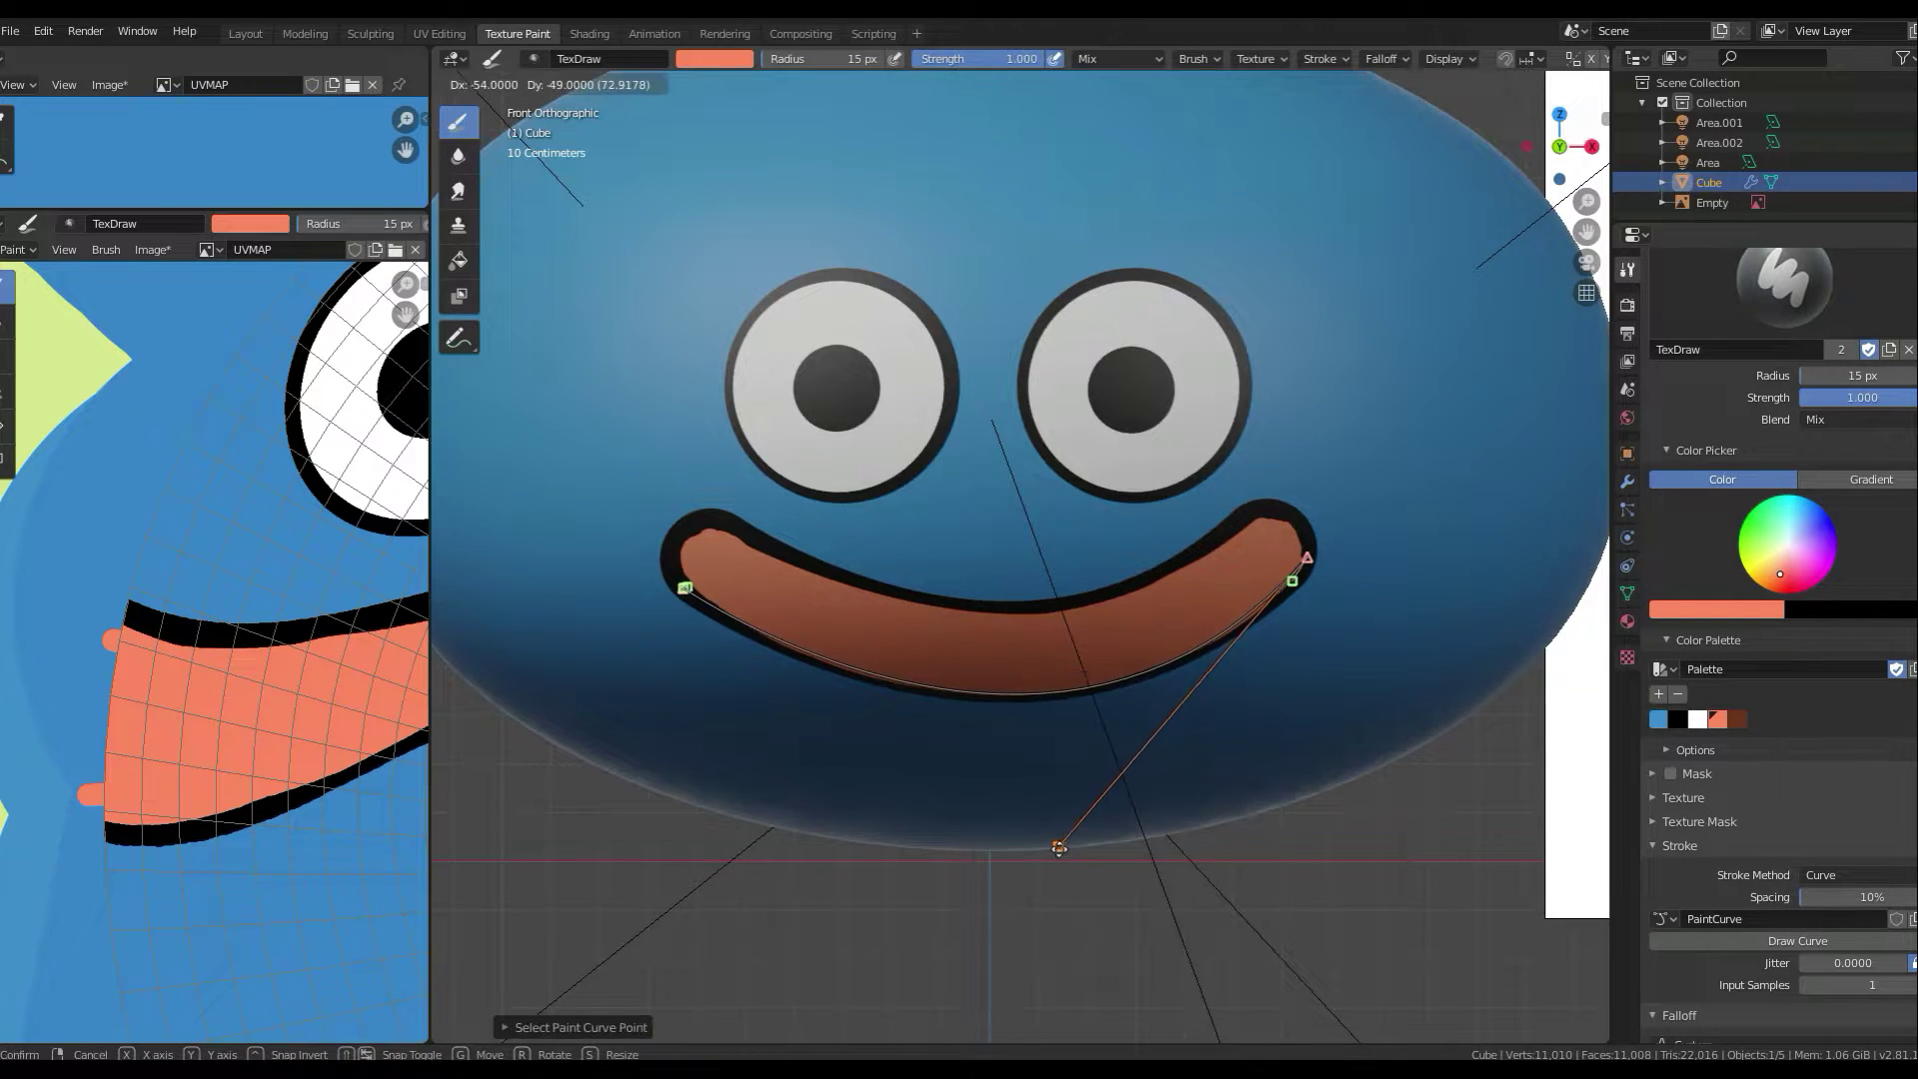
pyautogui.hotkey('ctrl', 'z')
pyautogui.press('g')
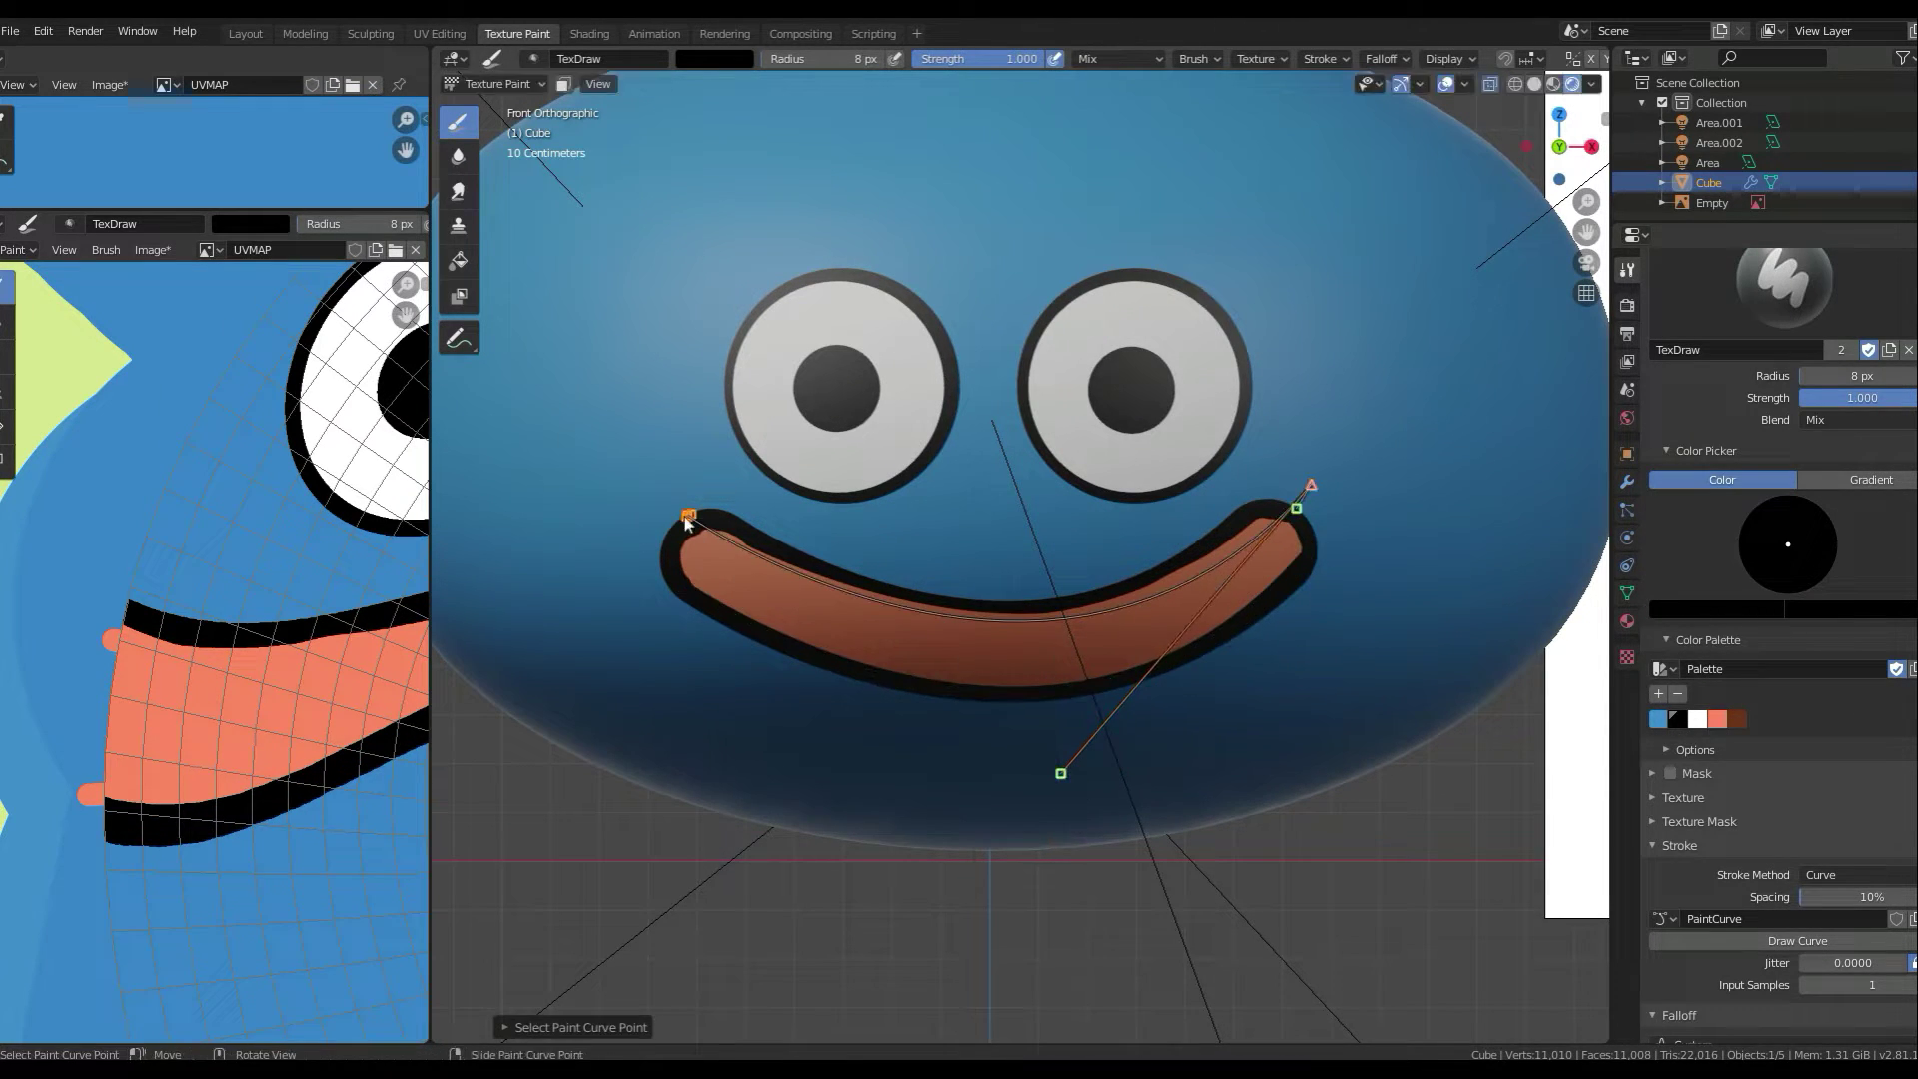
pyautogui.hotkey('ctrl', 'z')
pyautogui.click(1026, 733)
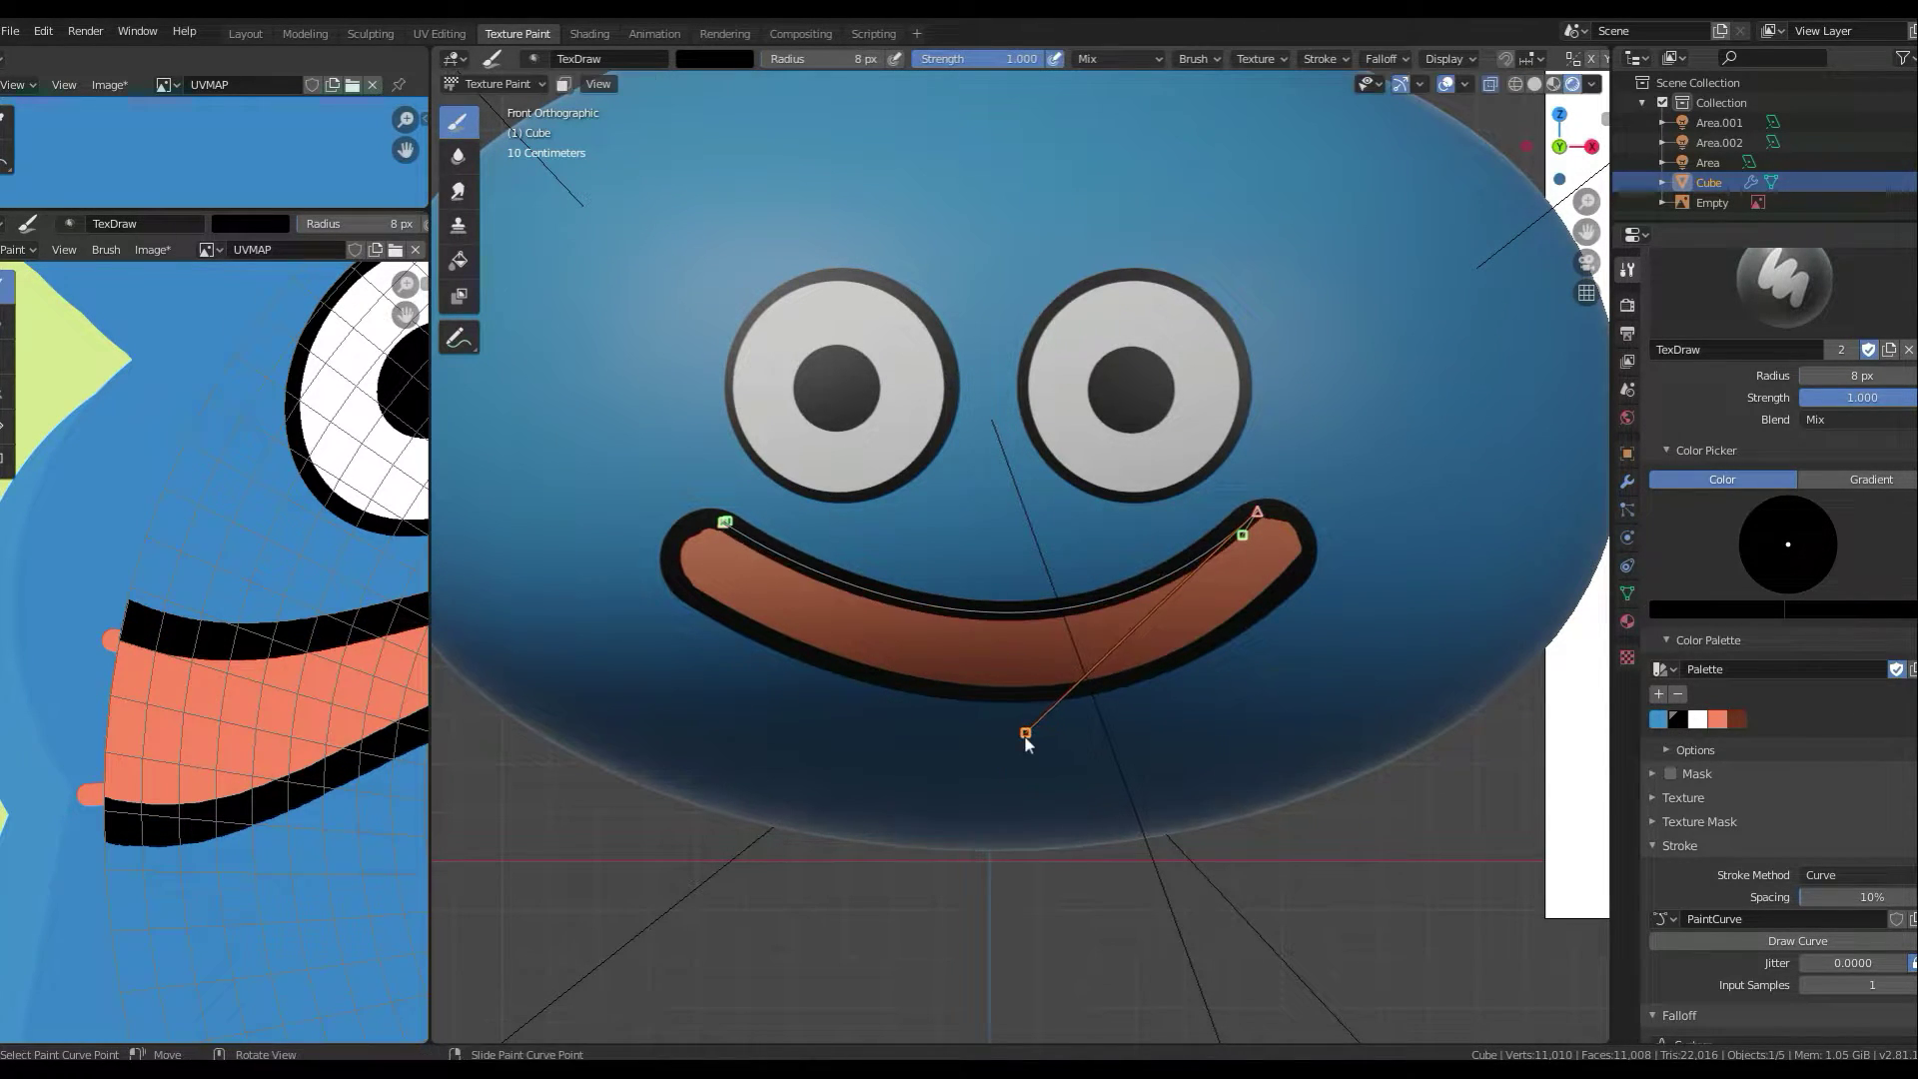
# - Set Stroke Method back to Space and paint black outline over the mouth's right tip
pyautogui.scroll(-5, 1026, 740)
pyautogui.click(1858, 874)
pyautogui.click(1848, 749)
pyautogui.scroll(6, 945, 489)
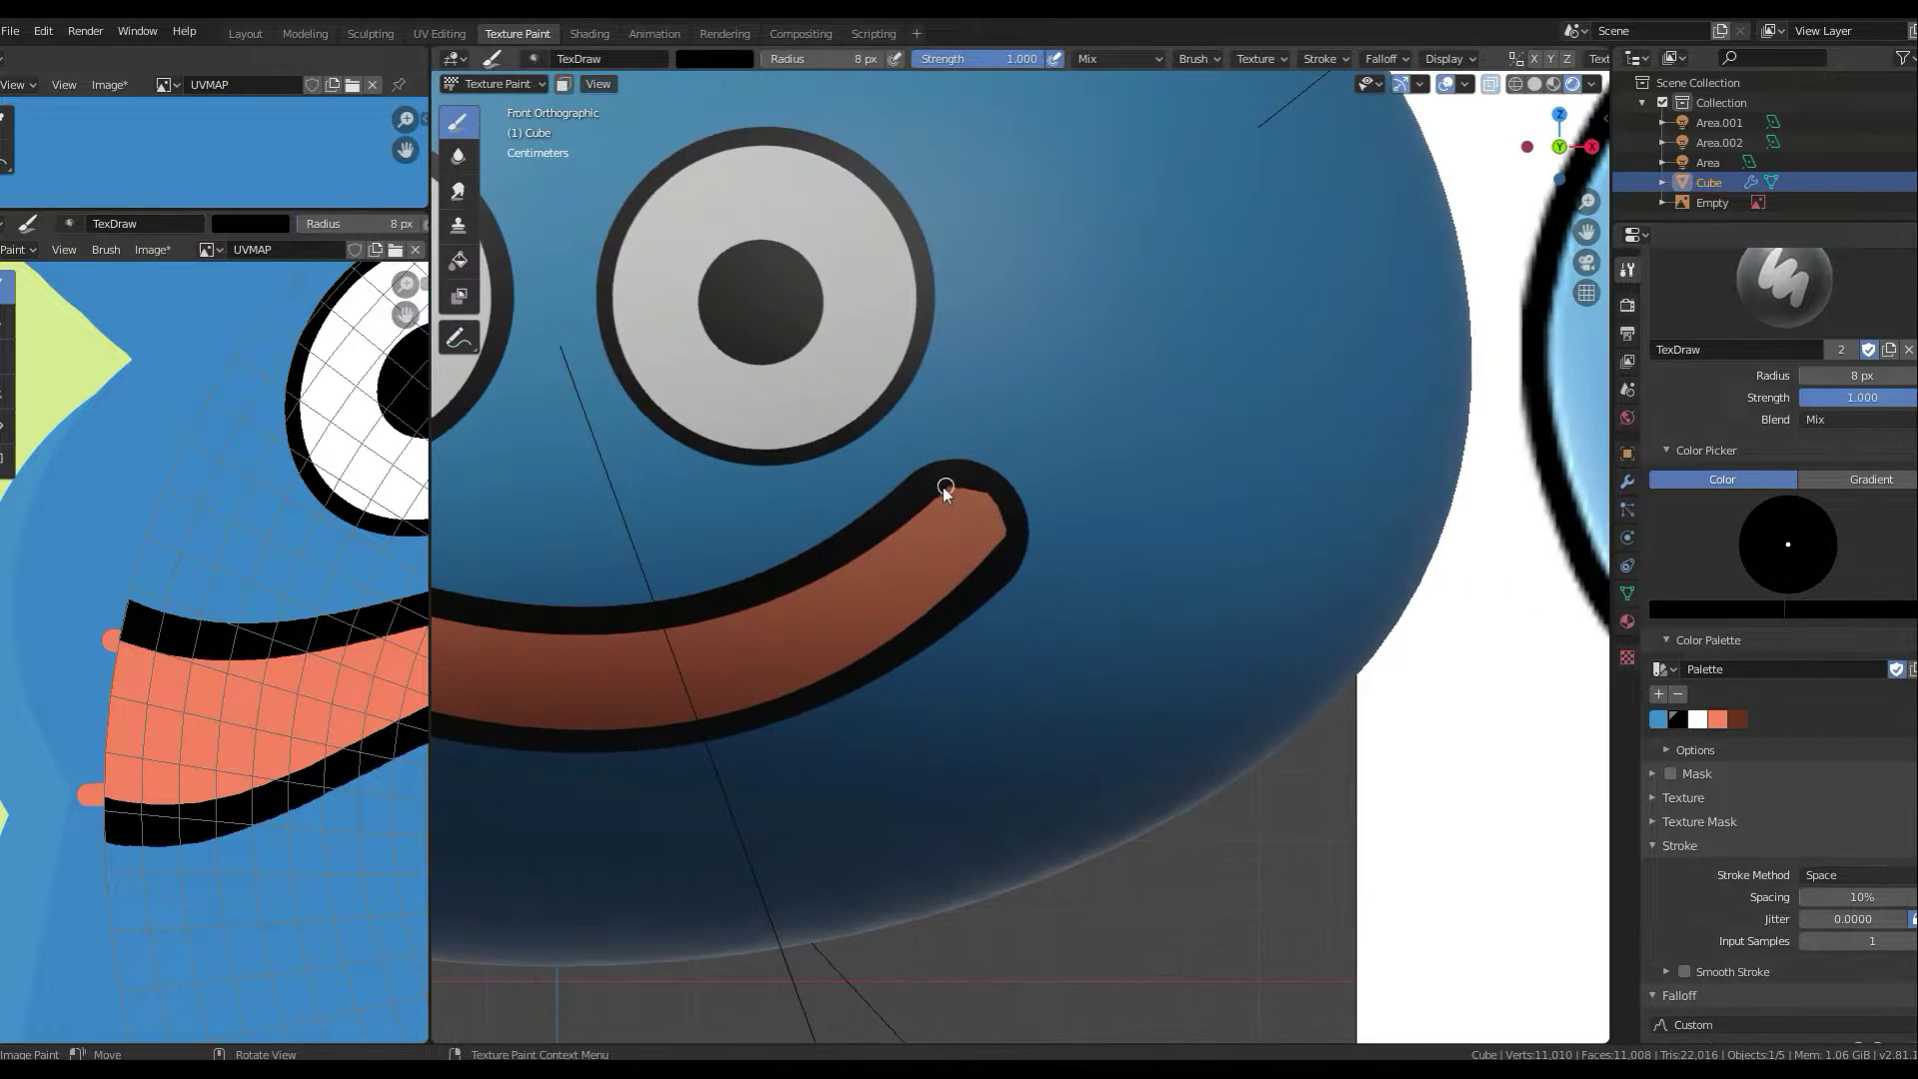
pyautogui.moveTo(945, 489); pyautogui.dragTo(1005, 514)
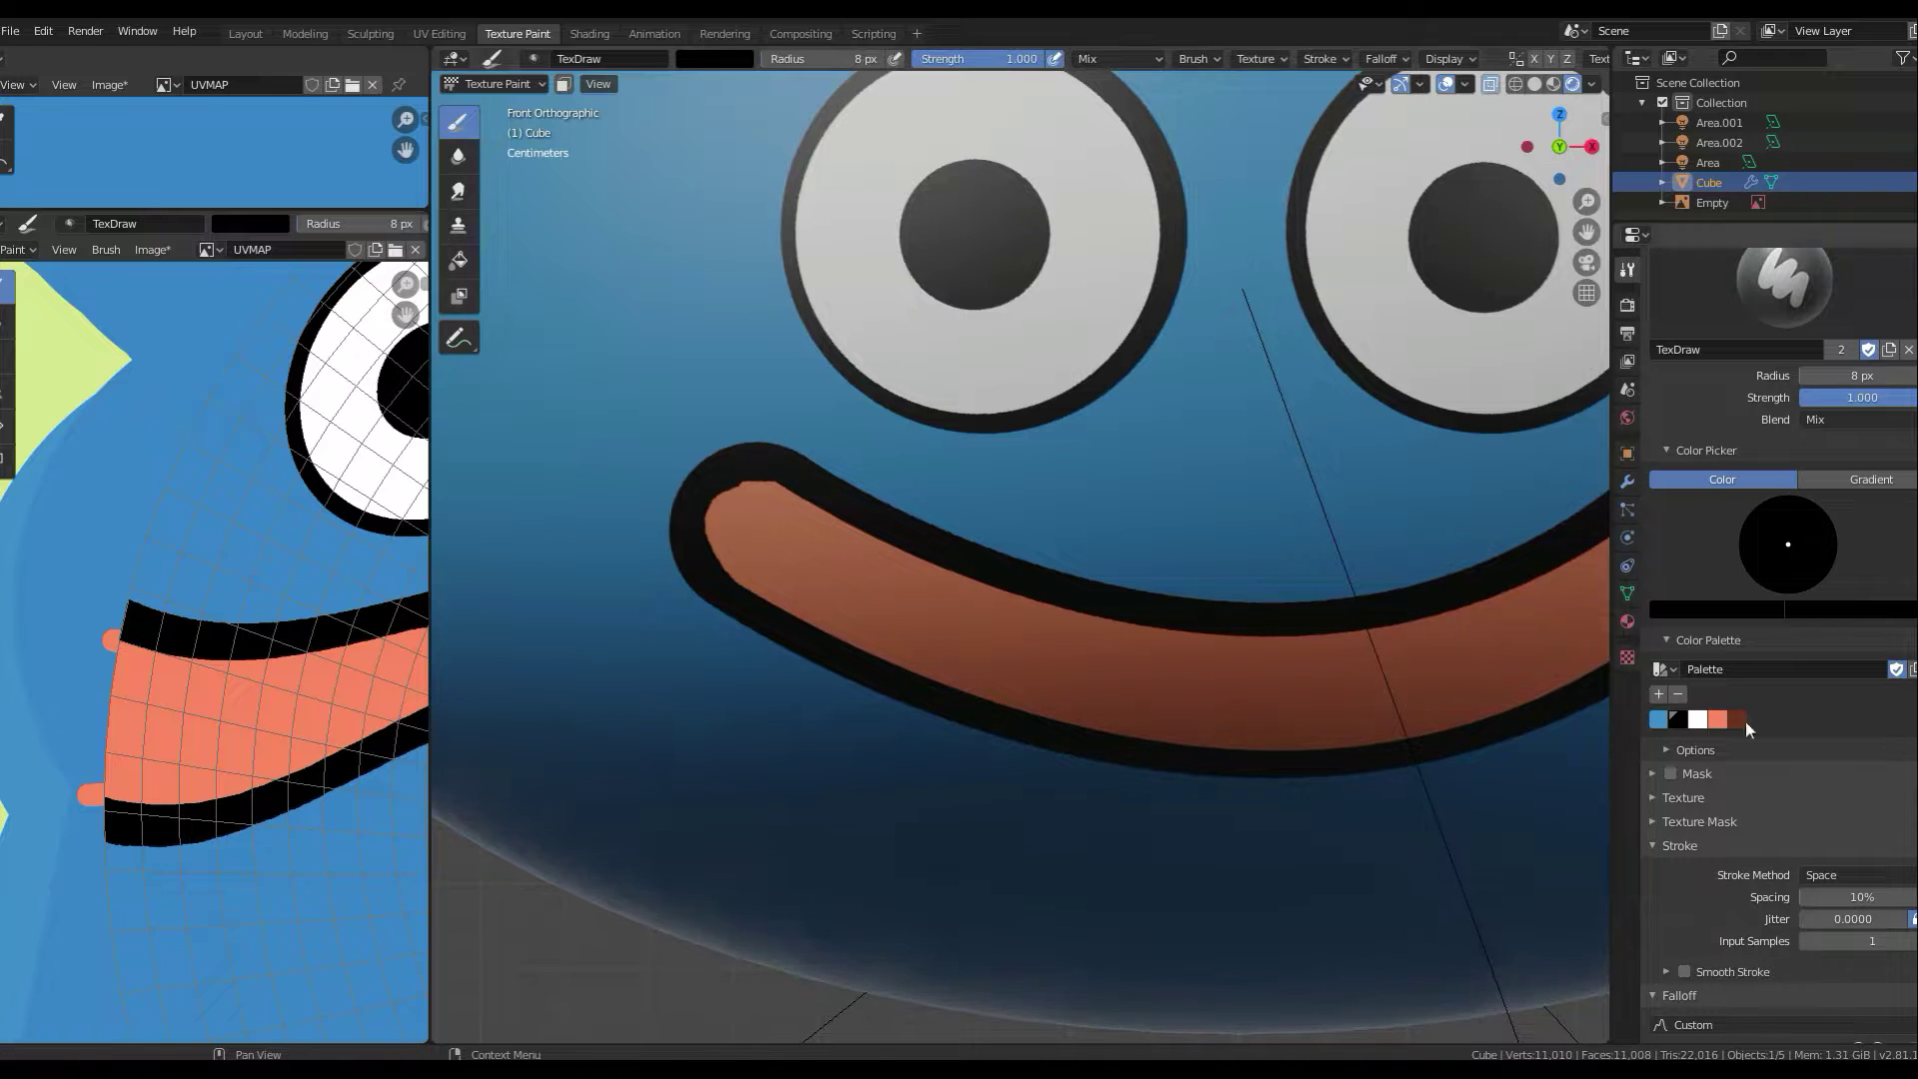
# - Change the brush colour and paint over the right eye's pupil in white
pyautogui.click(1717, 719)
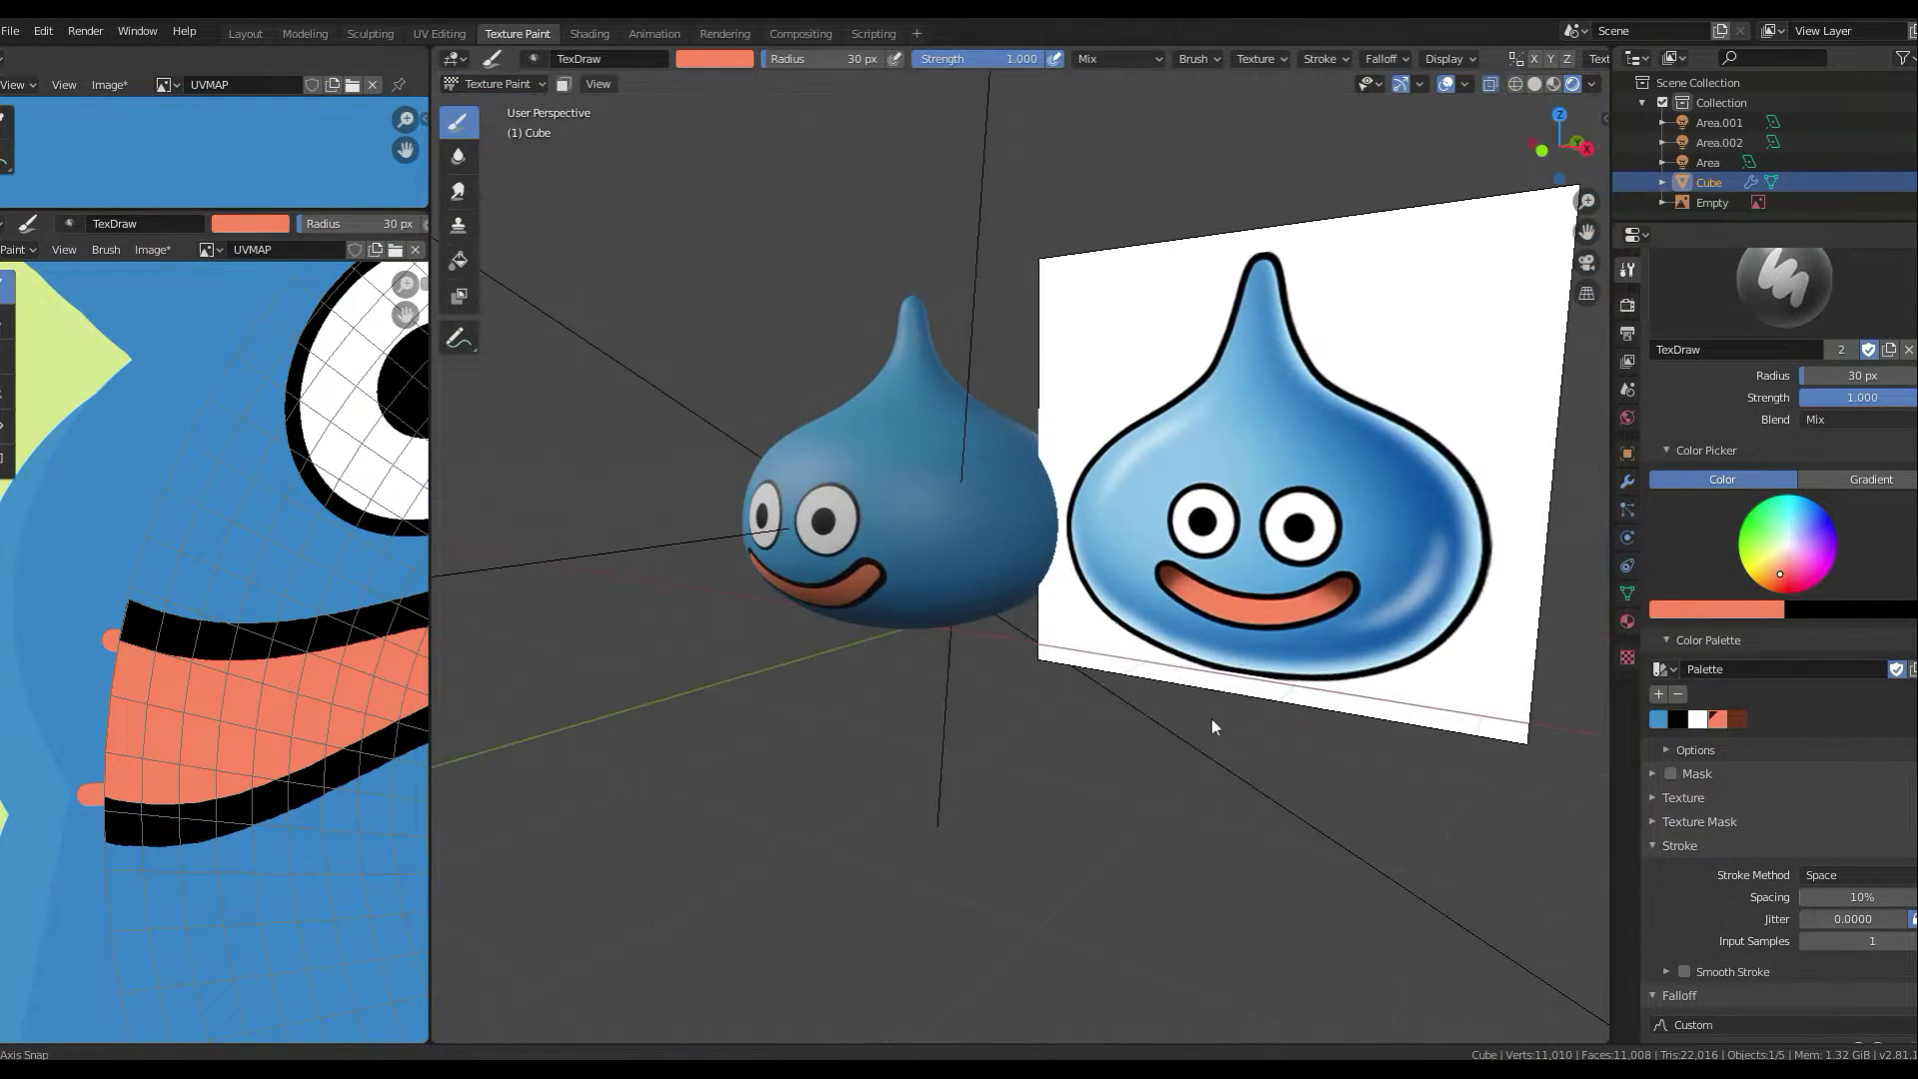
pyautogui.scroll(2, 1210, 716)
pyautogui.scroll(3, 1335, 717)
pyautogui.scroll(3, 942, 463)
pyautogui.scroll(2, 1079, 513)
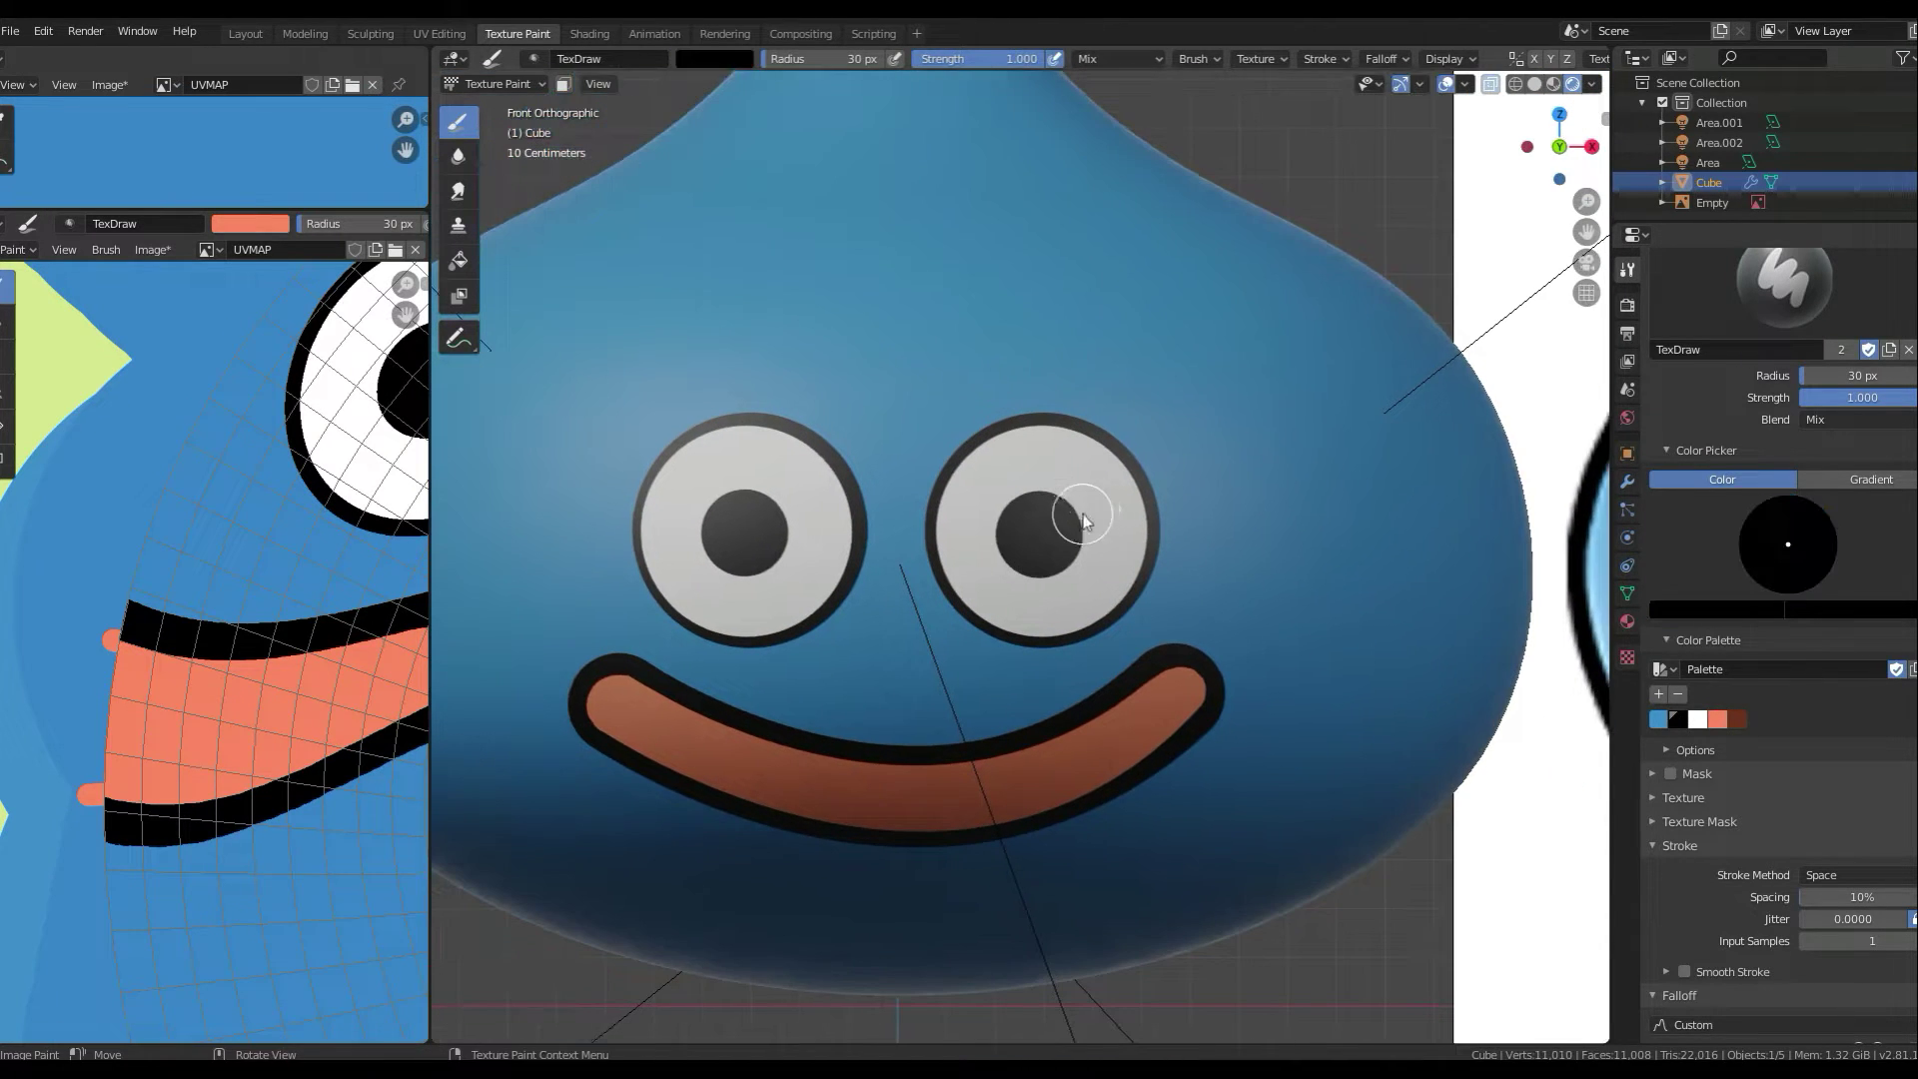
pyautogui.scroll(1, 1032, 518)
pyautogui.click(1039, 522)
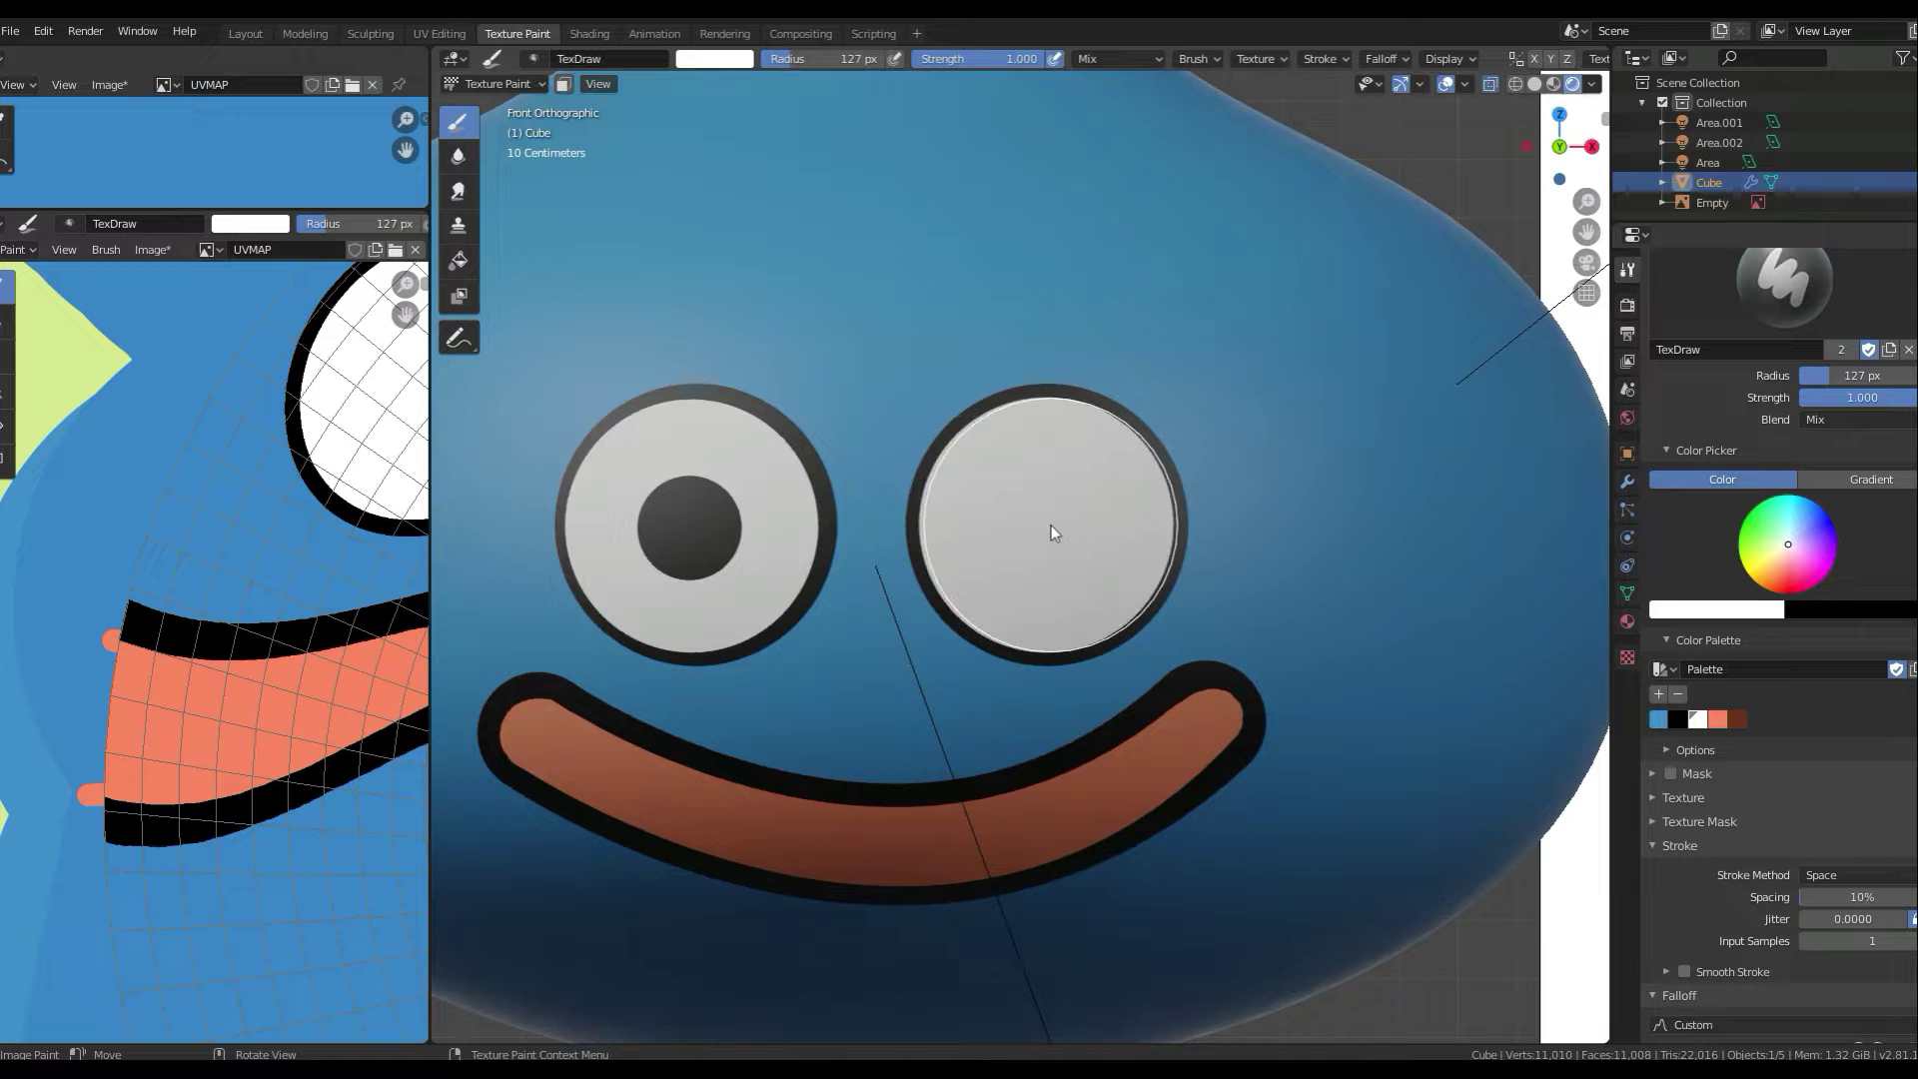
# - Swap black and white and resize the brush to repaint both pupils, ending at radius 47
pyautogui.press('s')
pyautogui.press('f')
pyautogui.click(687, 526)
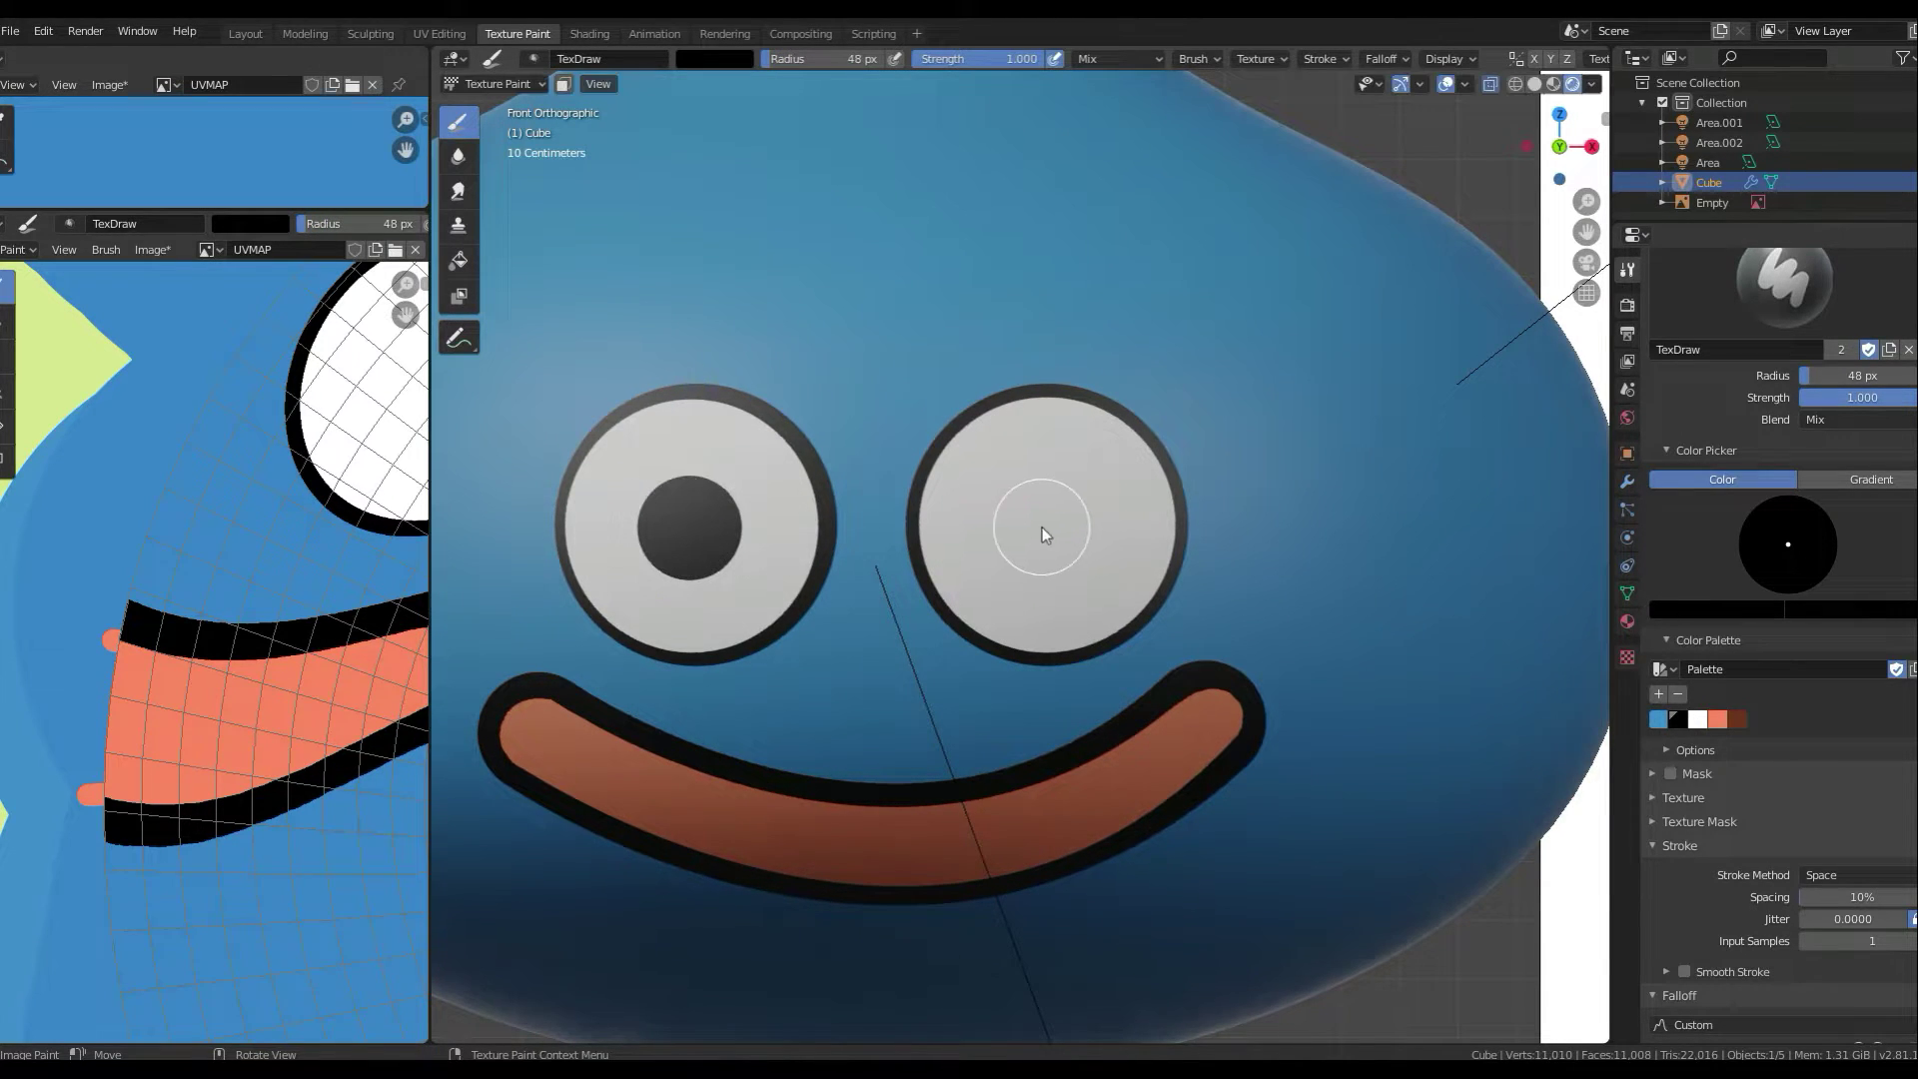
pyautogui.click(1041, 526)
pyautogui.click(875, 525)
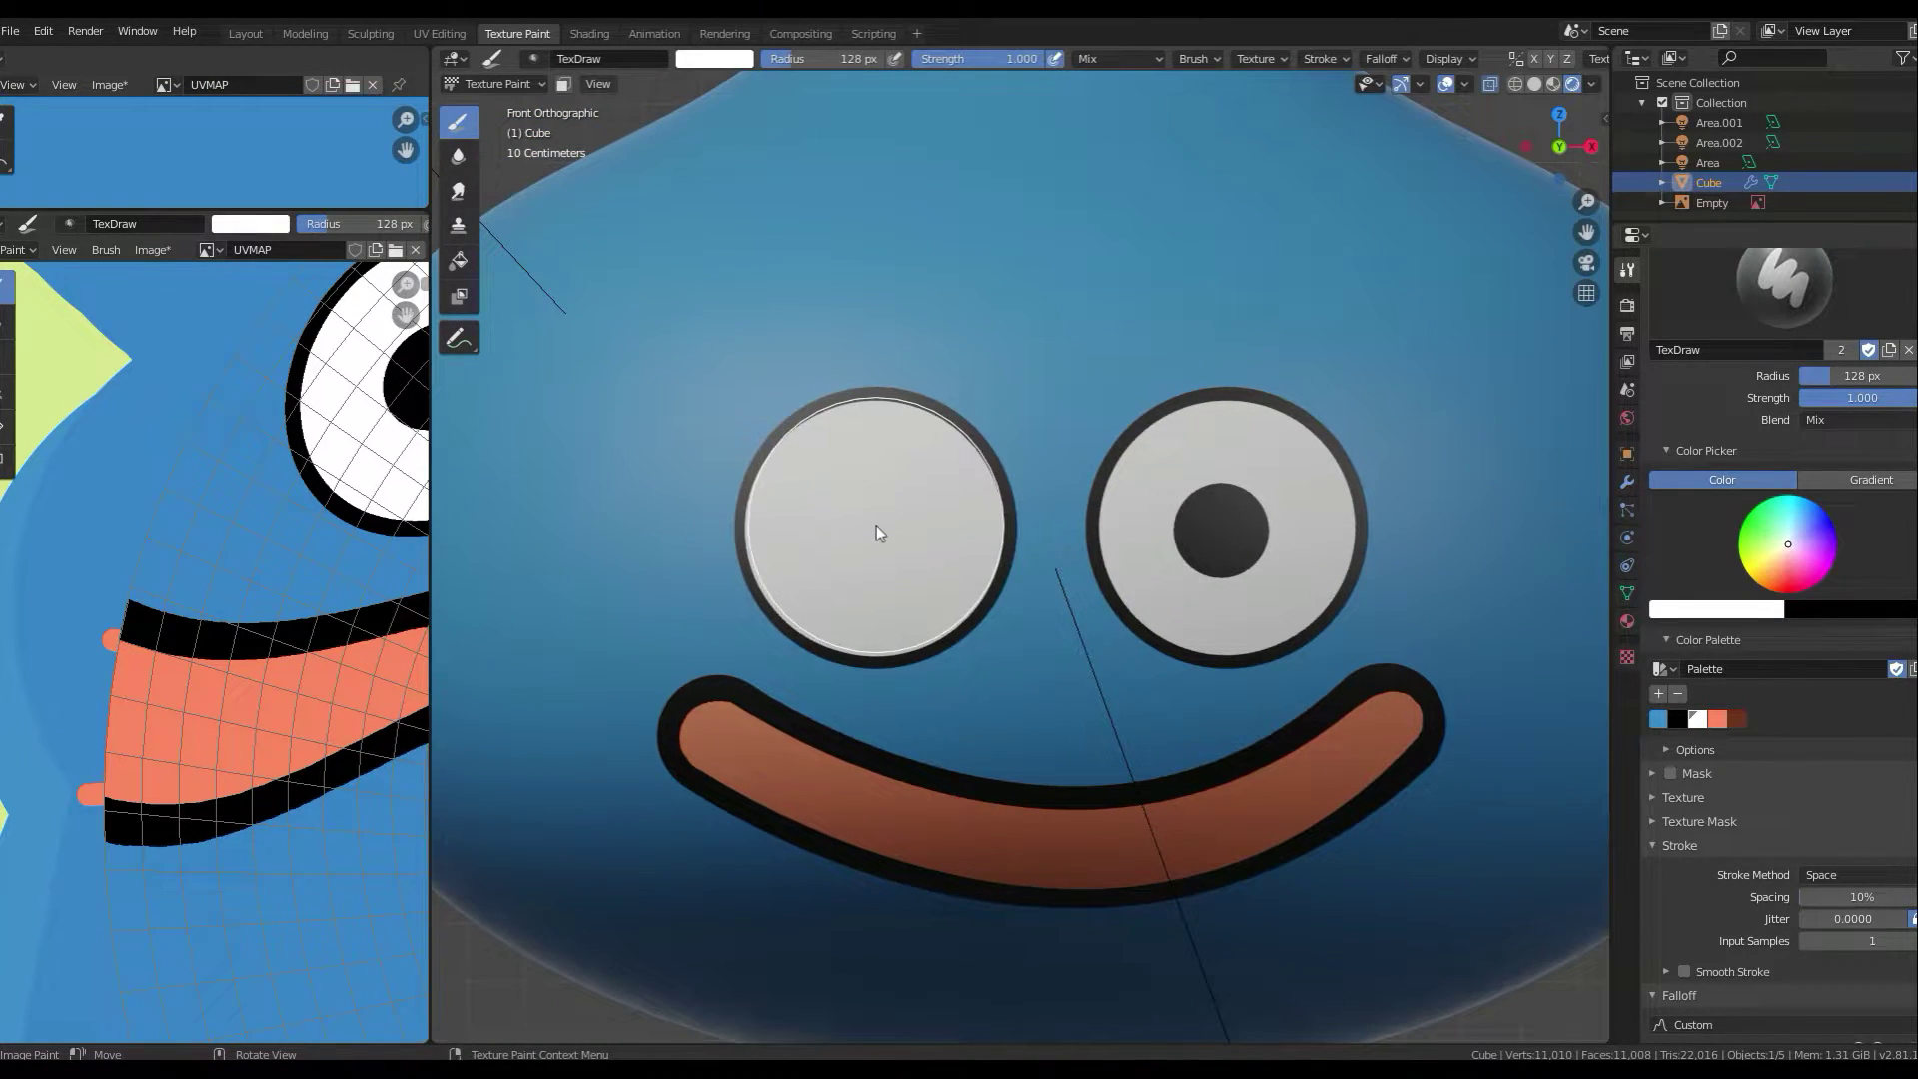
pyautogui.press('s')
pyautogui.press('f')
pyautogui.click(1222, 529)
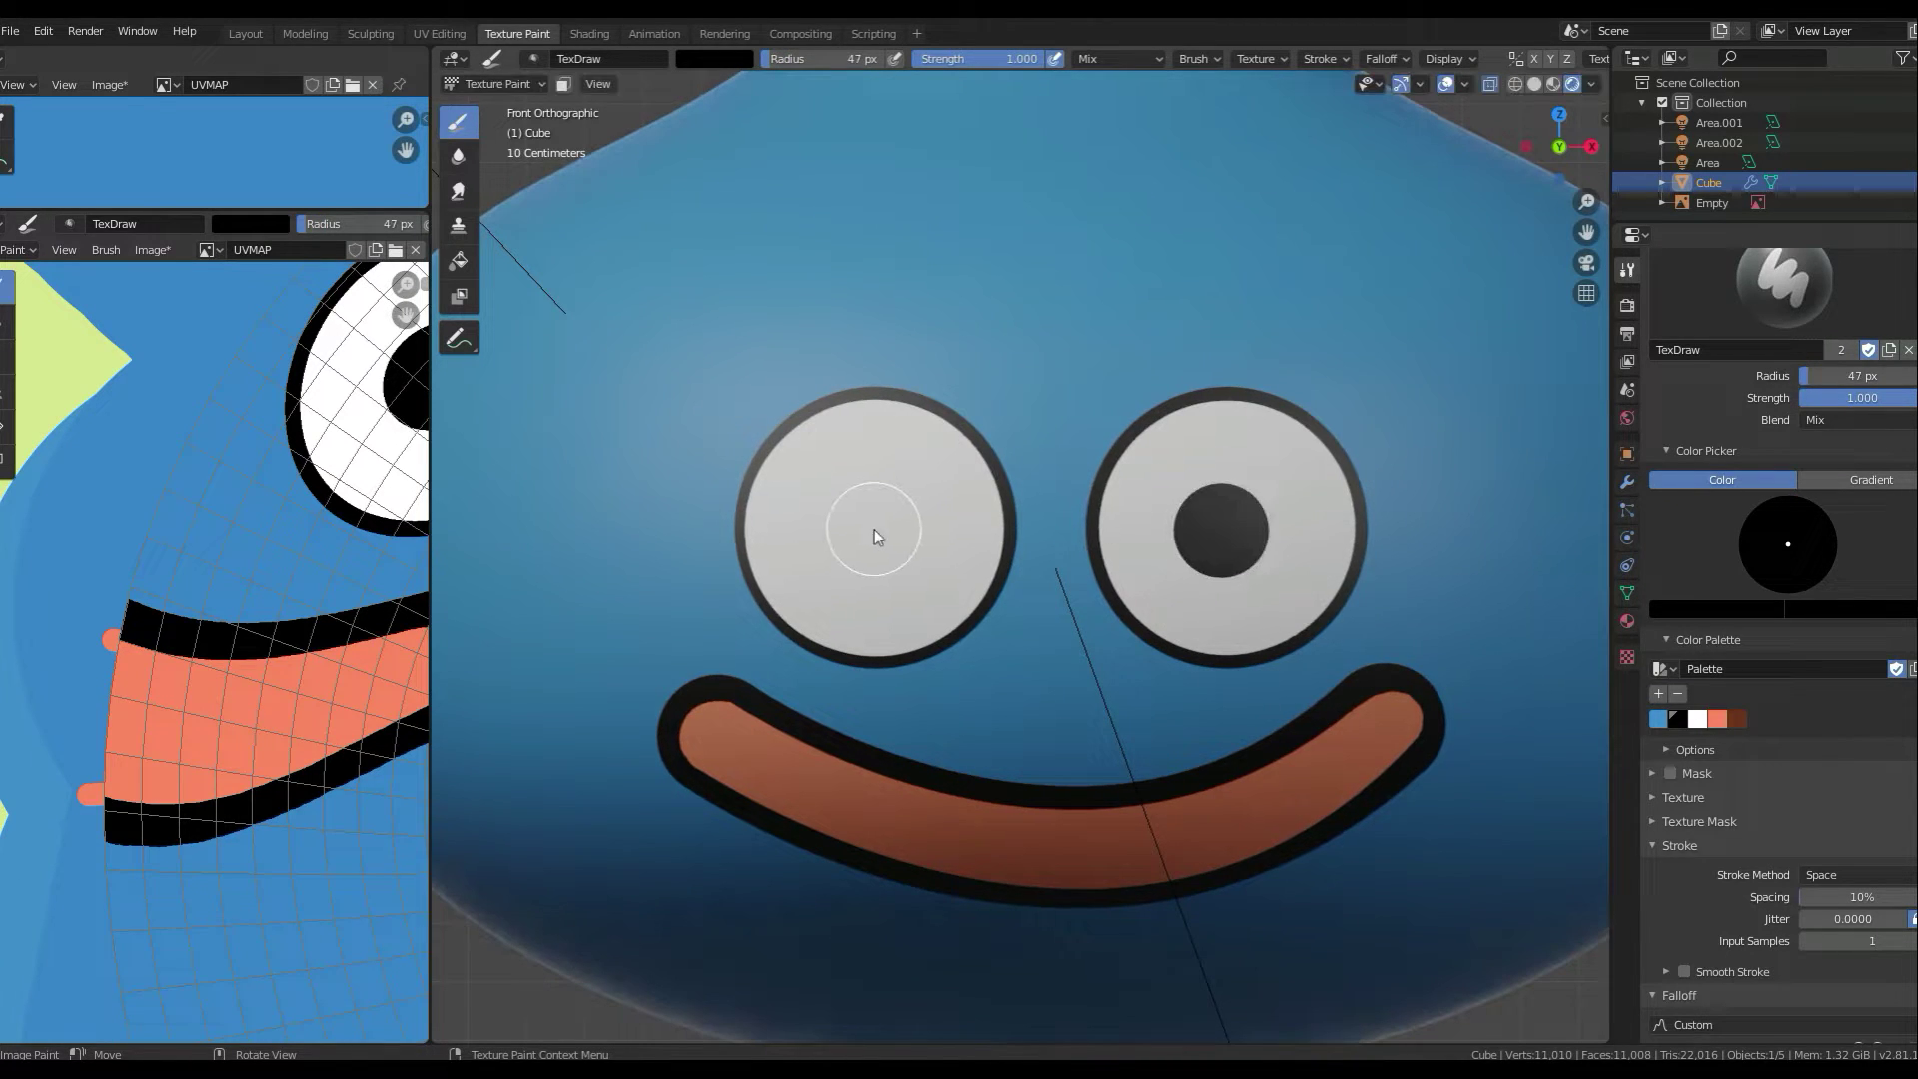
# - Orbit to see the whole slime, return to the Layout workspace, and darken the world background
pyautogui.scroll(-6, 873, 529)
pyautogui.moveTo(873, 530); pyautogui.dragTo(1151, 589, button='middle')
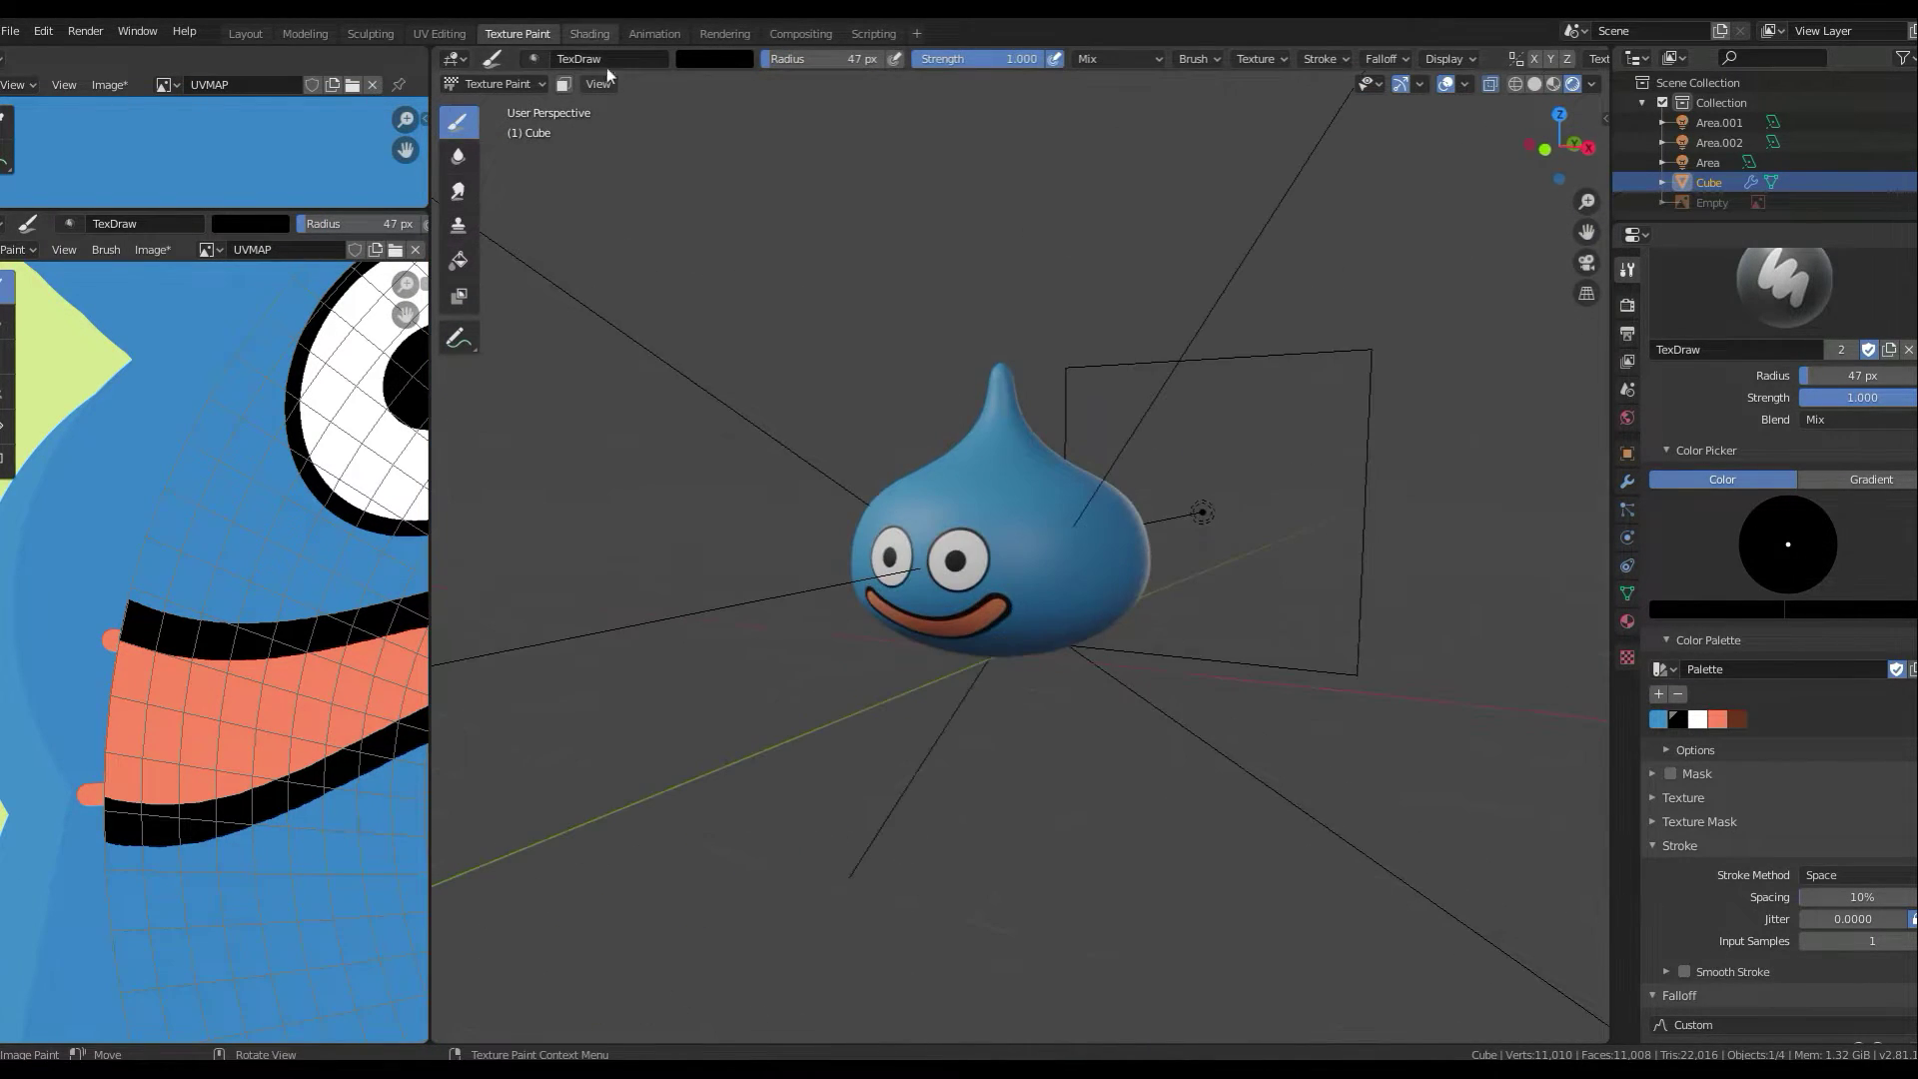
pyautogui.click(589, 33)
pyautogui.click(244, 33)
pyautogui.moveTo(1911, 385); pyautogui.dragTo(1911, 399)
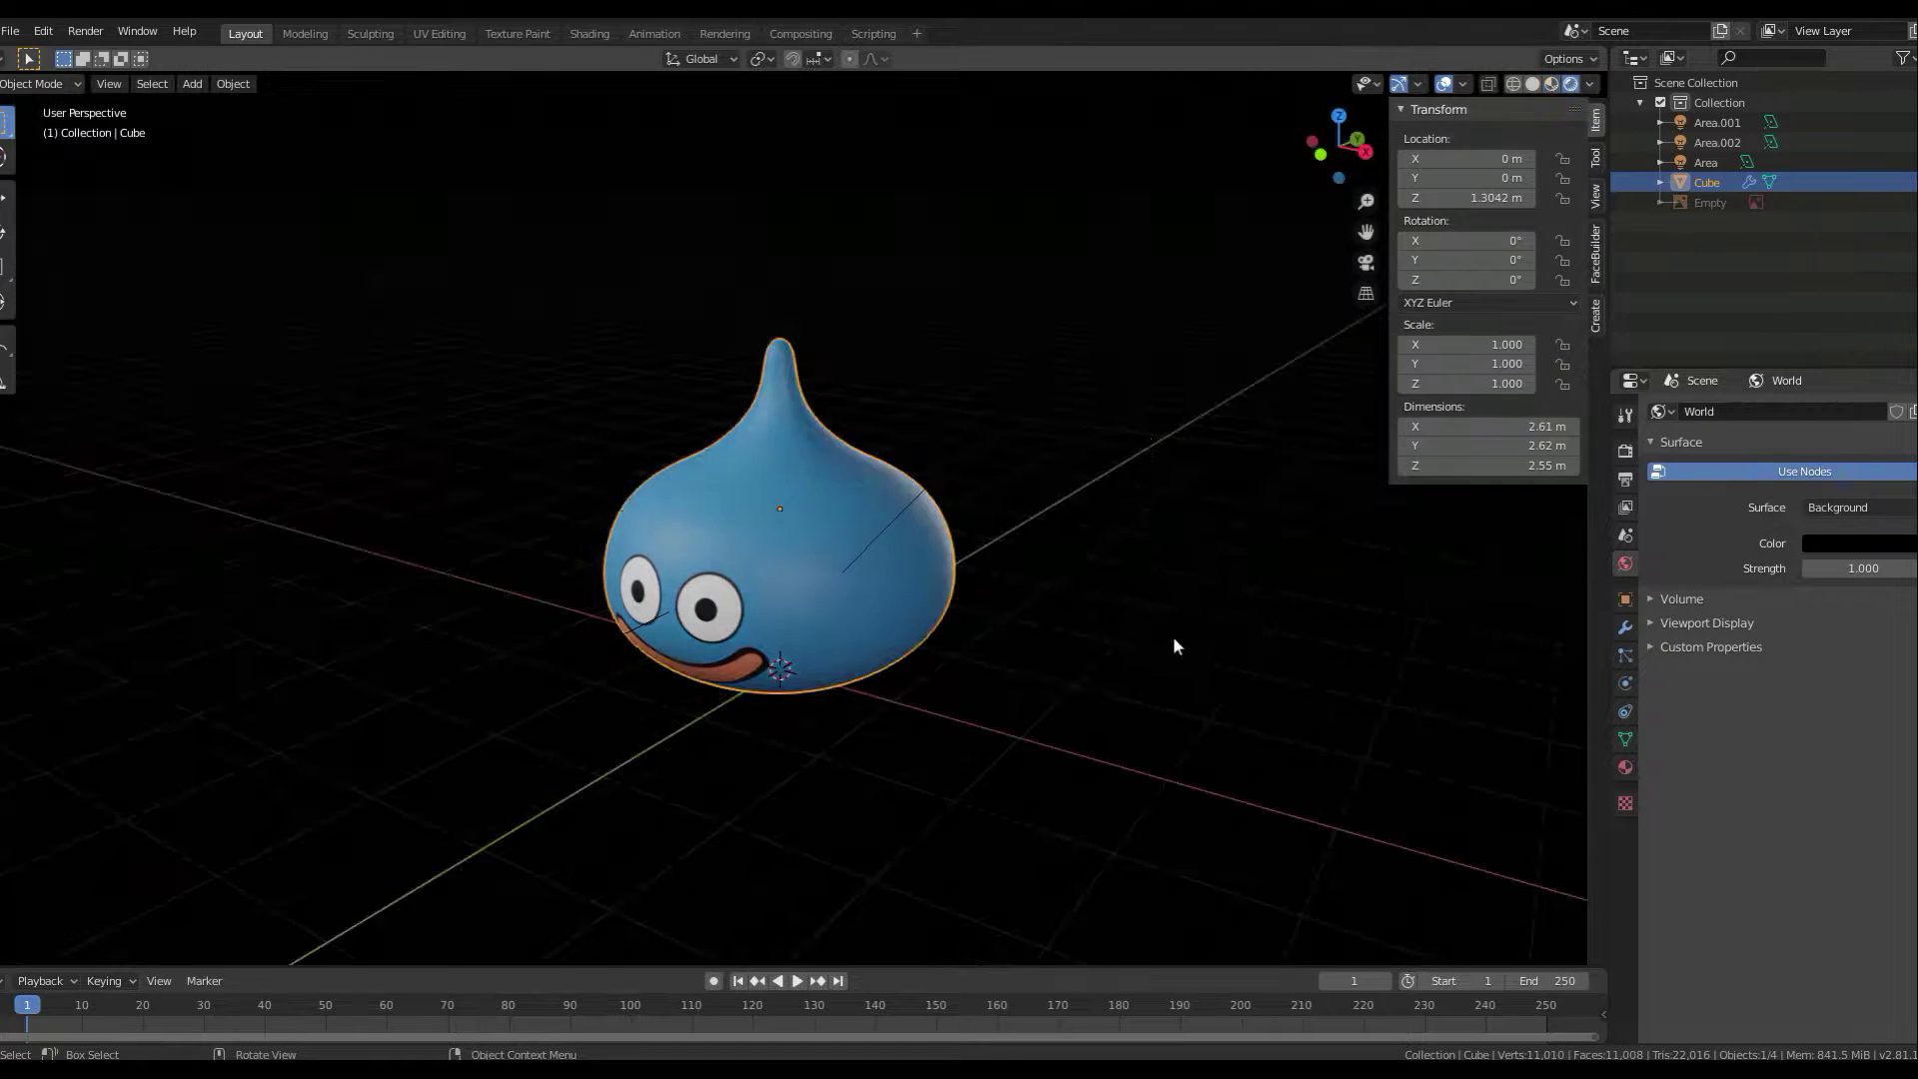
# - In the Shading workspace, rearrange the nodes and detach the UVMAP texture from Base Color
pyautogui.click(590, 33)
pyautogui.scroll(4, 879, 287)
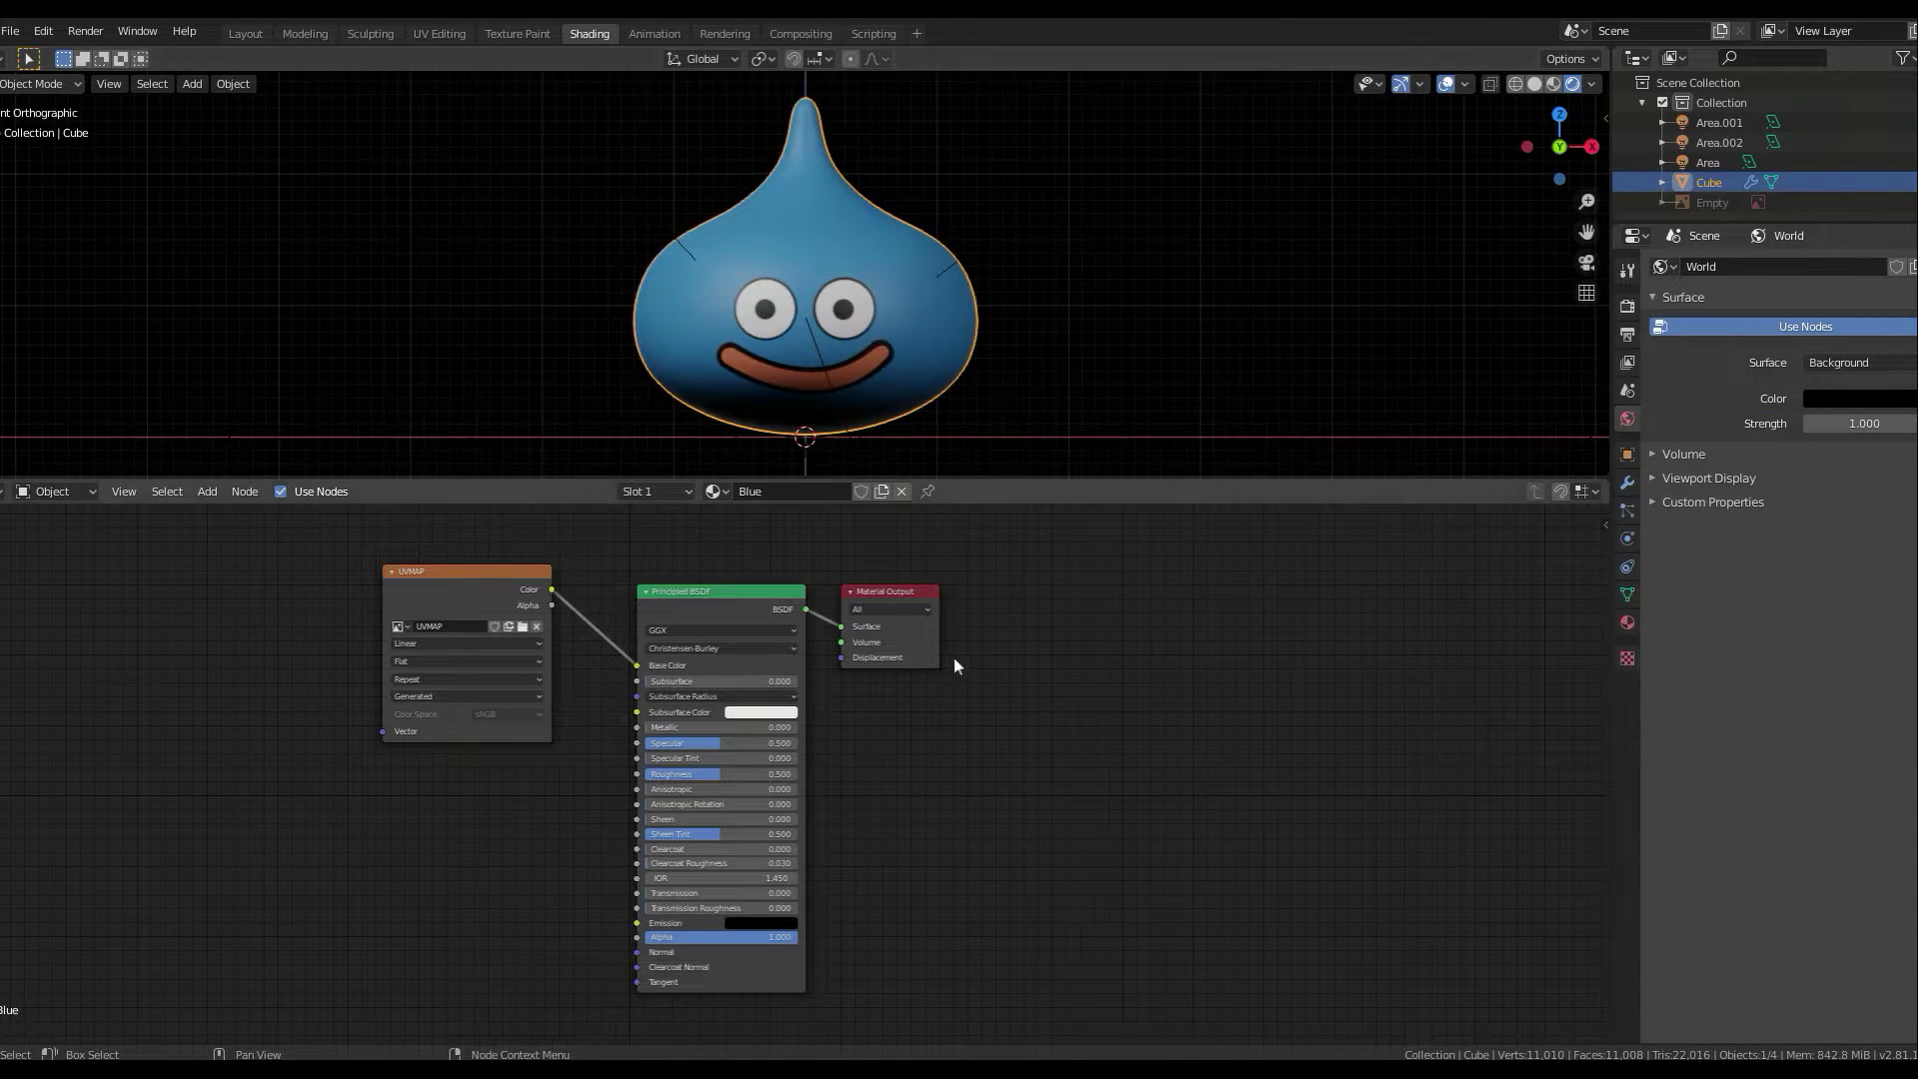
pyautogui.moveTo(1081, 479); pyautogui.dragTo(1081, 389)
pyautogui.moveTo(899, 560); pyautogui.dragTo(1221, 606)
pyautogui.moveTo(729, 552); pyautogui.dragTo(541, 703)
pyautogui.moveTo(459, 528); pyautogui.dragTo(998, 786)
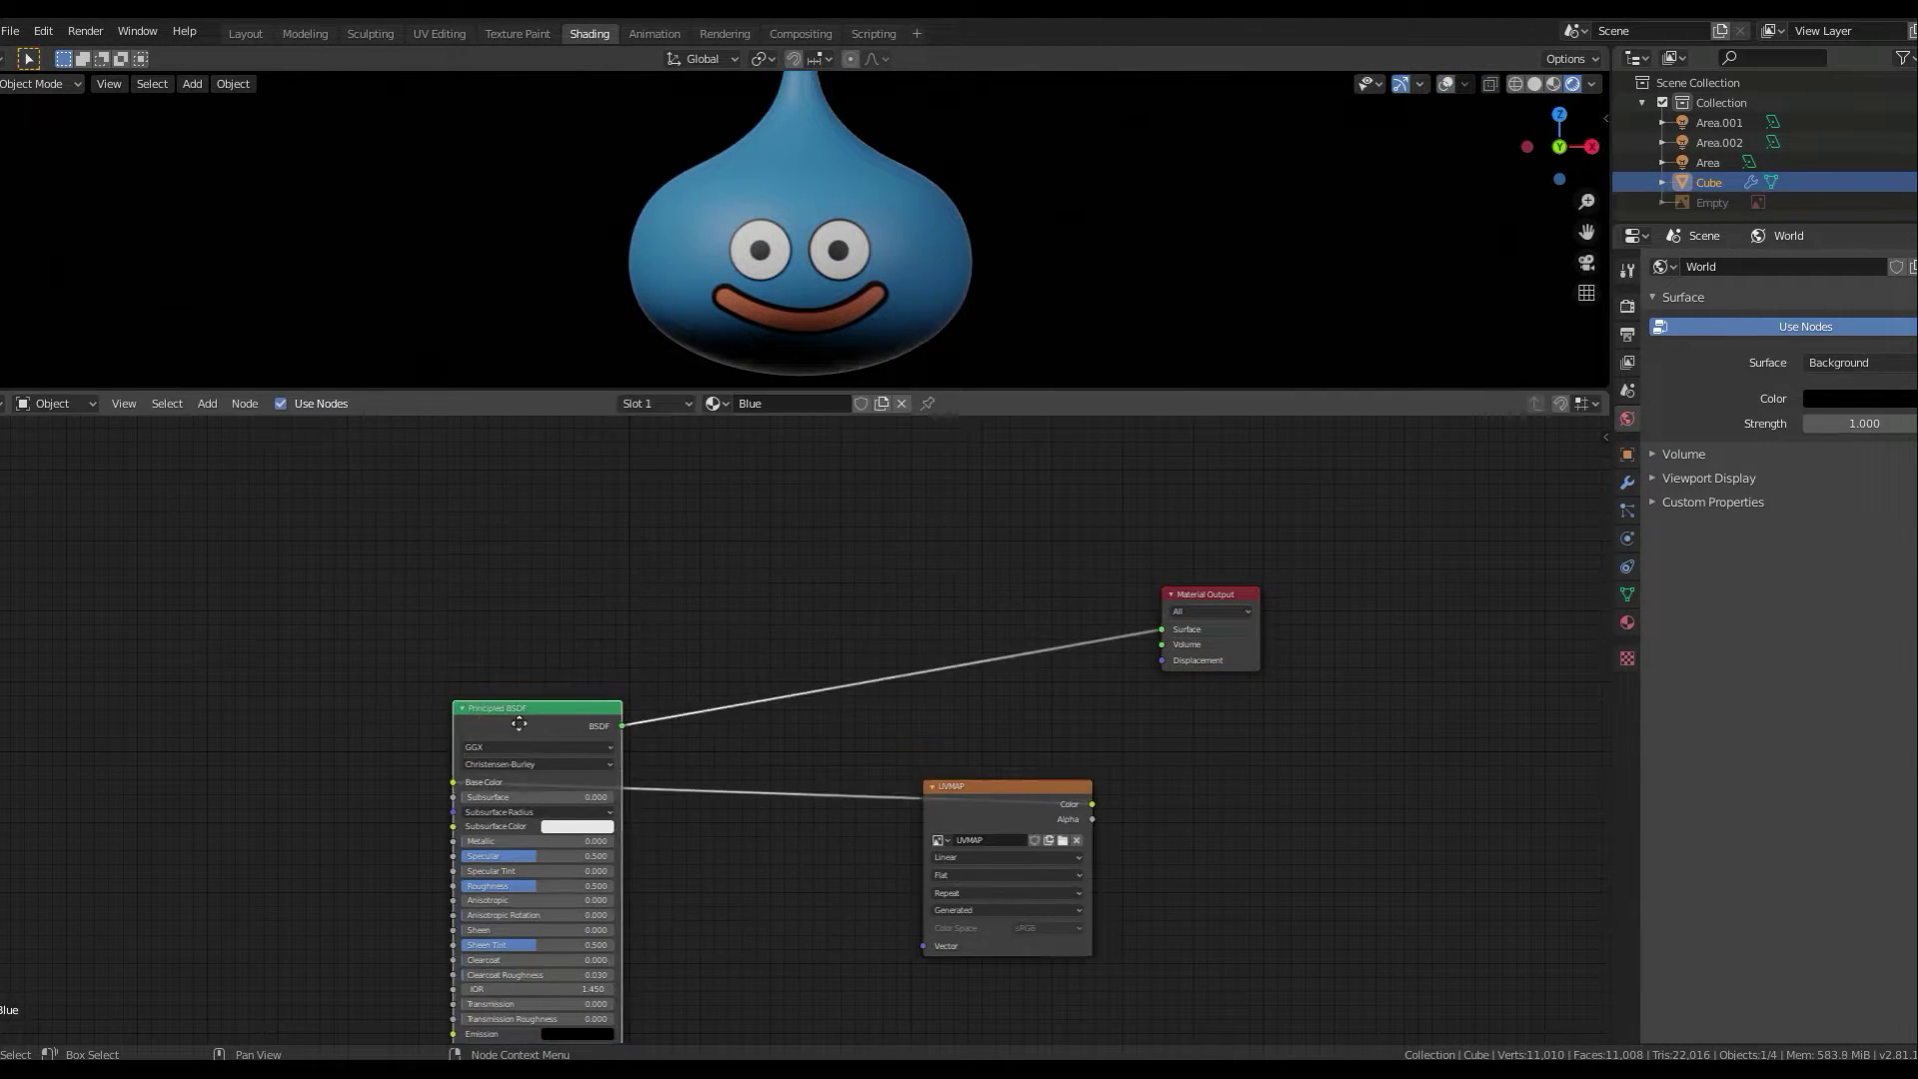
pyautogui.moveTo(540, 703); pyautogui.dragTo(347, 446)
pyautogui.keyDown('alt'); pyautogui.moveTo(1105, 800); pyautogui.dragTo(1119, 771); pyautogui.keyUp('alt')
pyautogui.click(1119, 770)
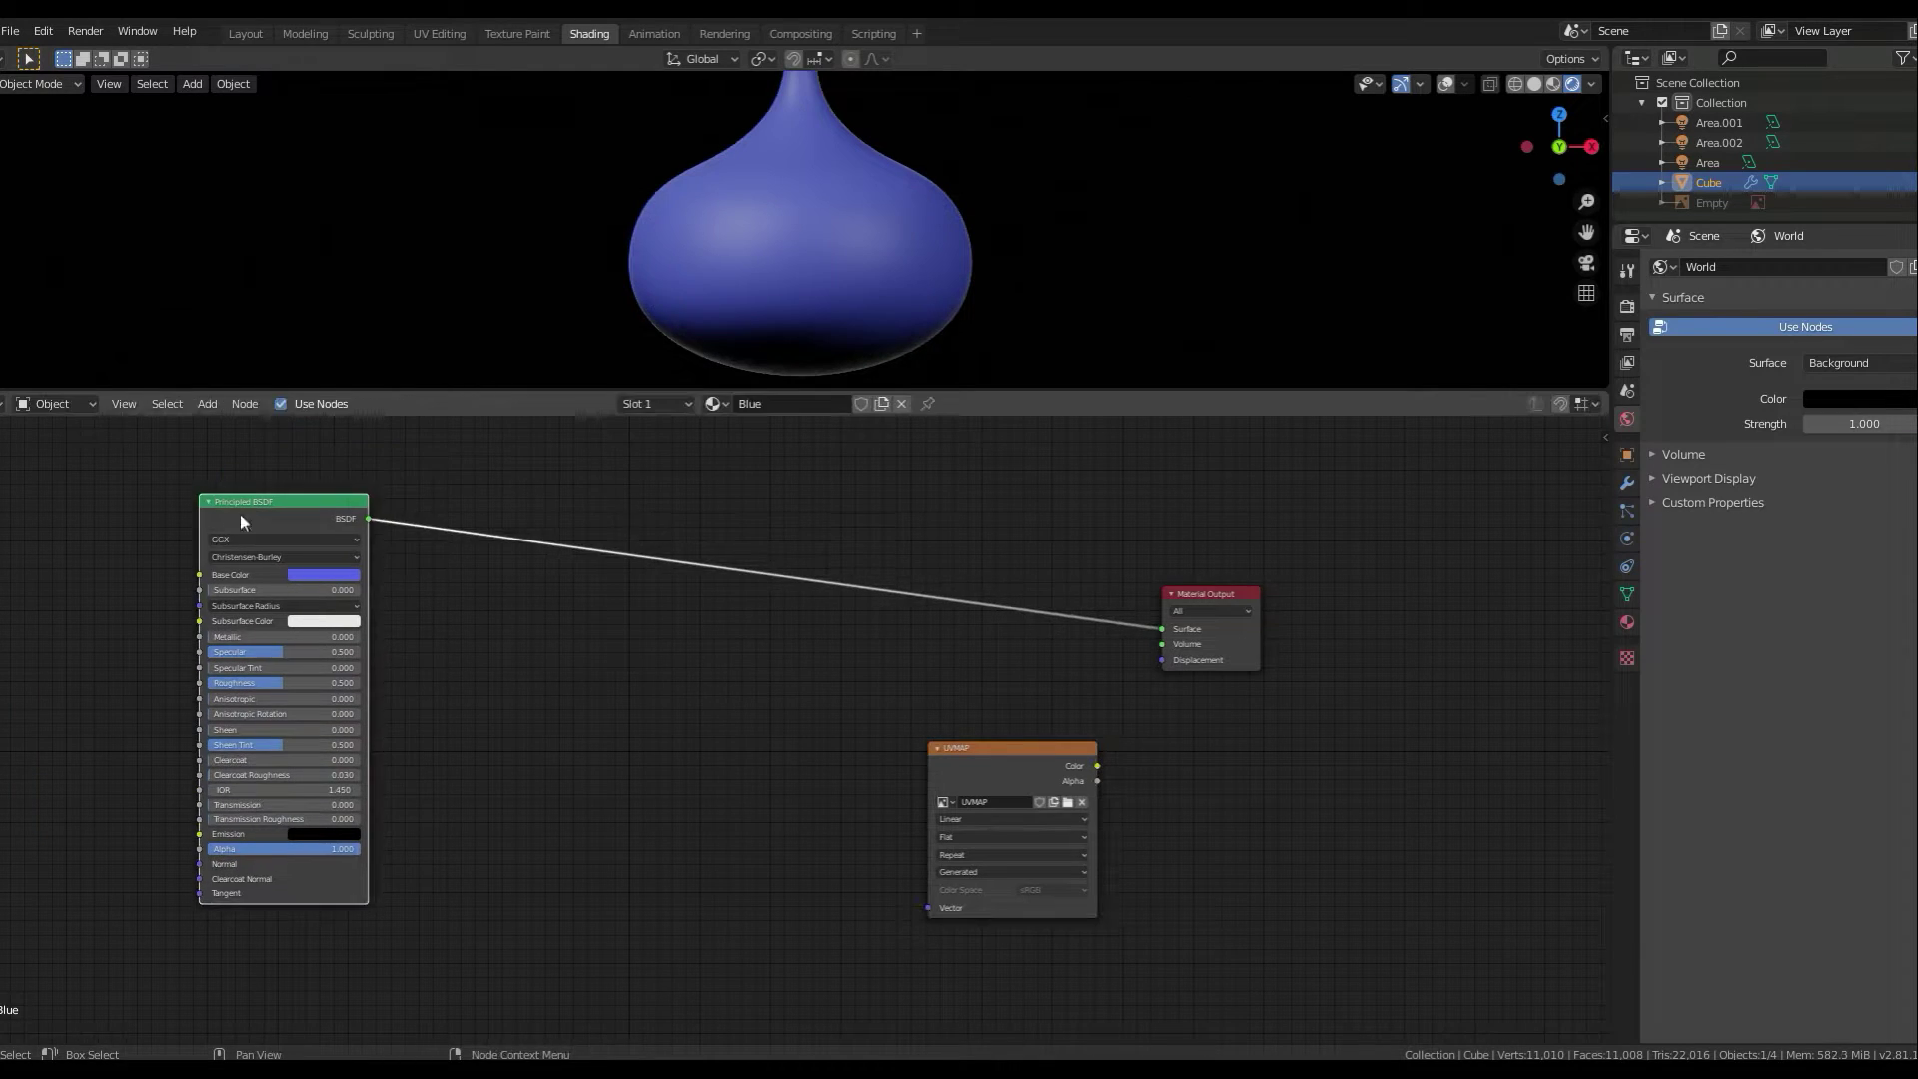
# - Add a Shader to RGB and a ColorRamp node before the Material Output
pyautogui.hotkey('shift', 'a')
pyautogui.click(599, 672)
pyautogui.hotkey('shift', 'a')
pyautogui.click(680, 789)
pyautogui.click(591, 565)
pyautogui.click(736, 590)
pyautogui.click(699, 624)
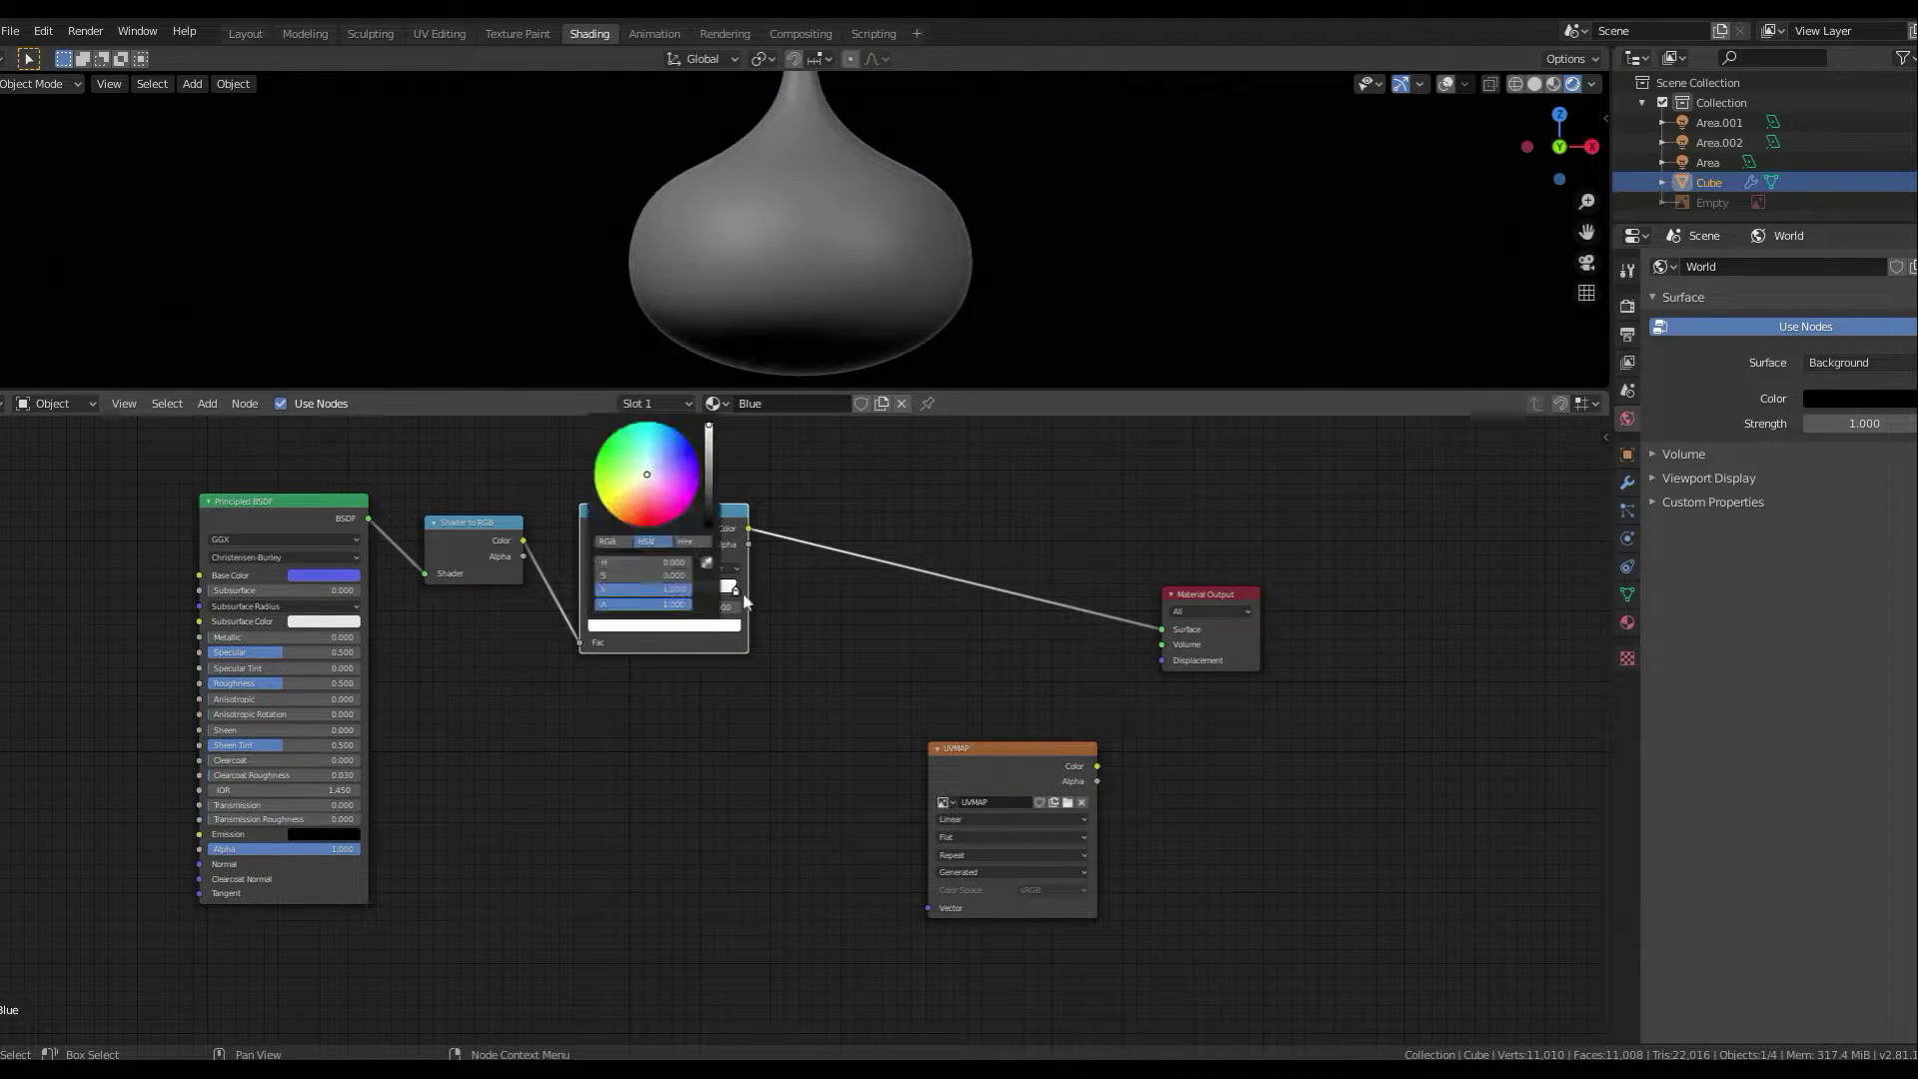
pyautogui.moveTo(709, 514); pyautogui.dragTo(634, 607)
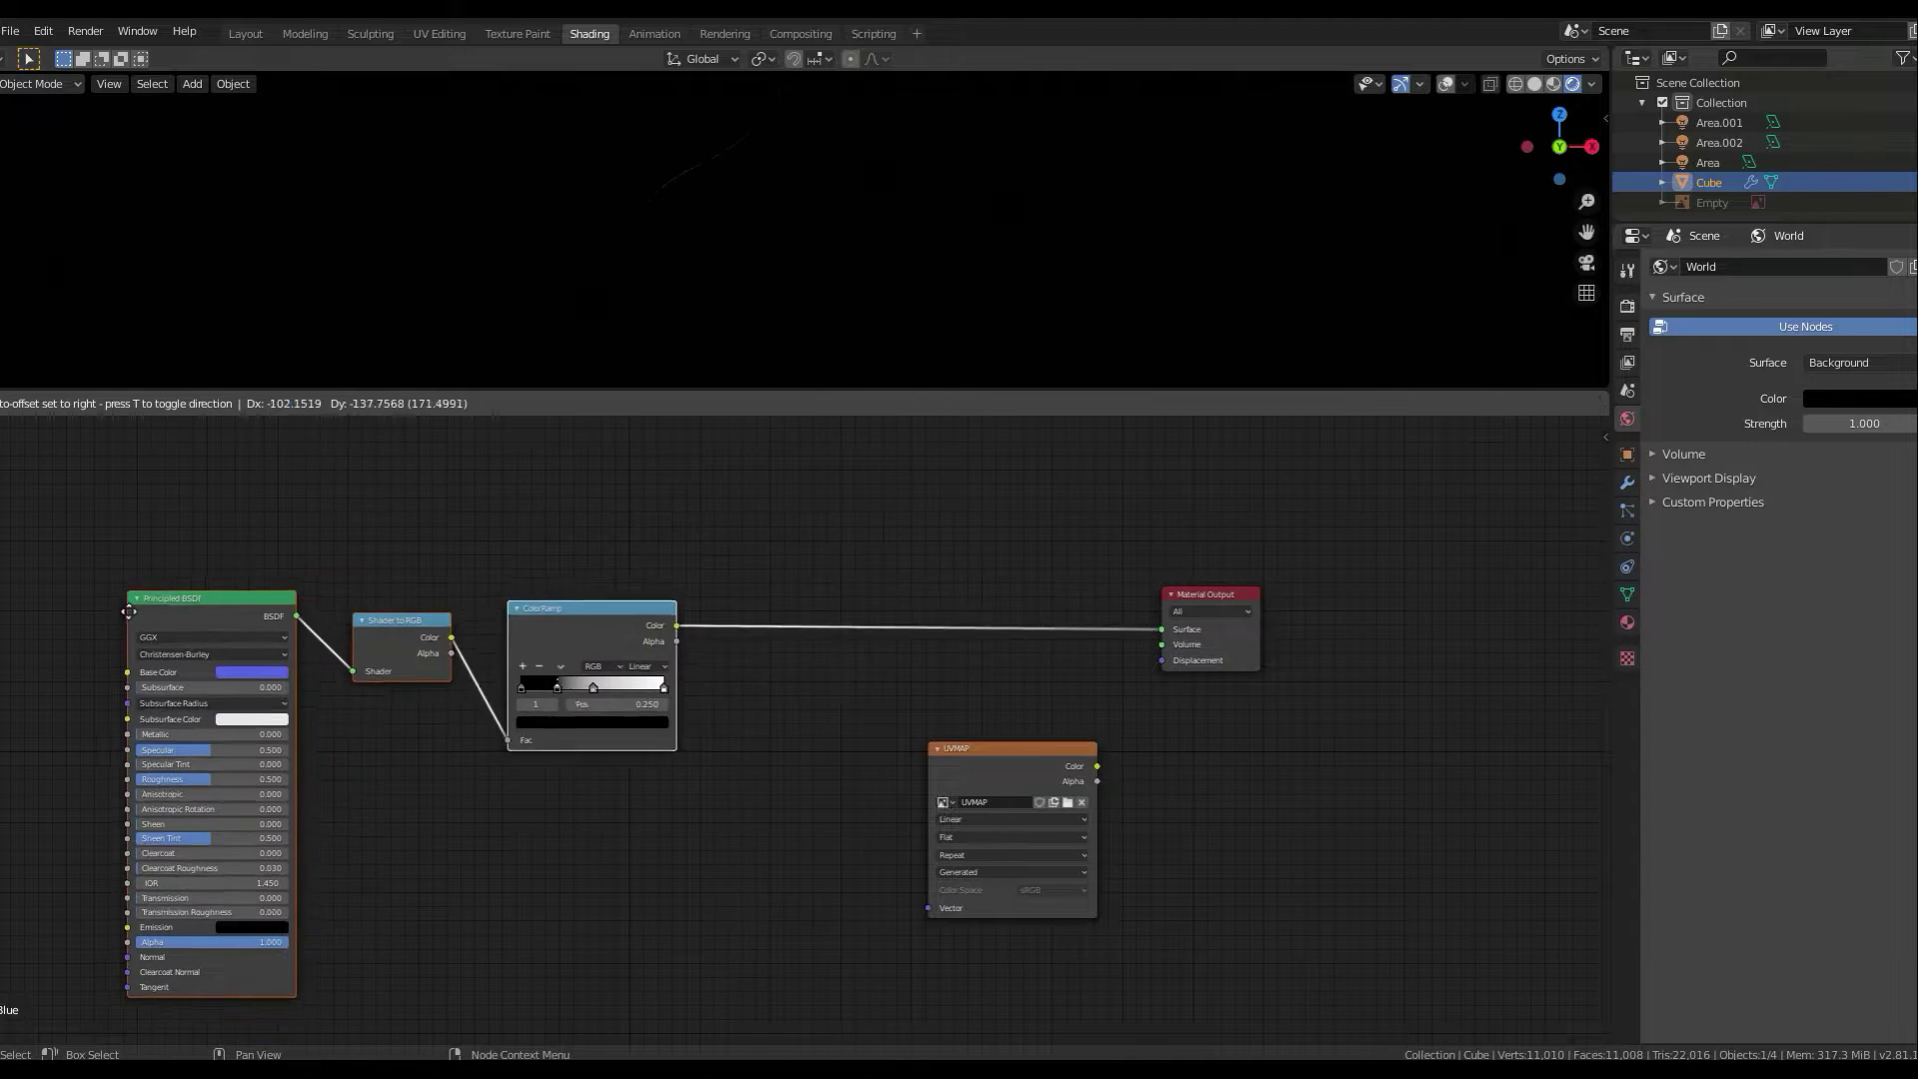
# - Add a Fresnel feeding a Math node set to Power with exponent 0.5
pyautogui.hotkey('shift', 'a')
pyautogui.click(378, 489)
pyautogui.hotkey('shift', 'a')
pyautogui.click(603, 487)
pyautogui.click(511, 496)
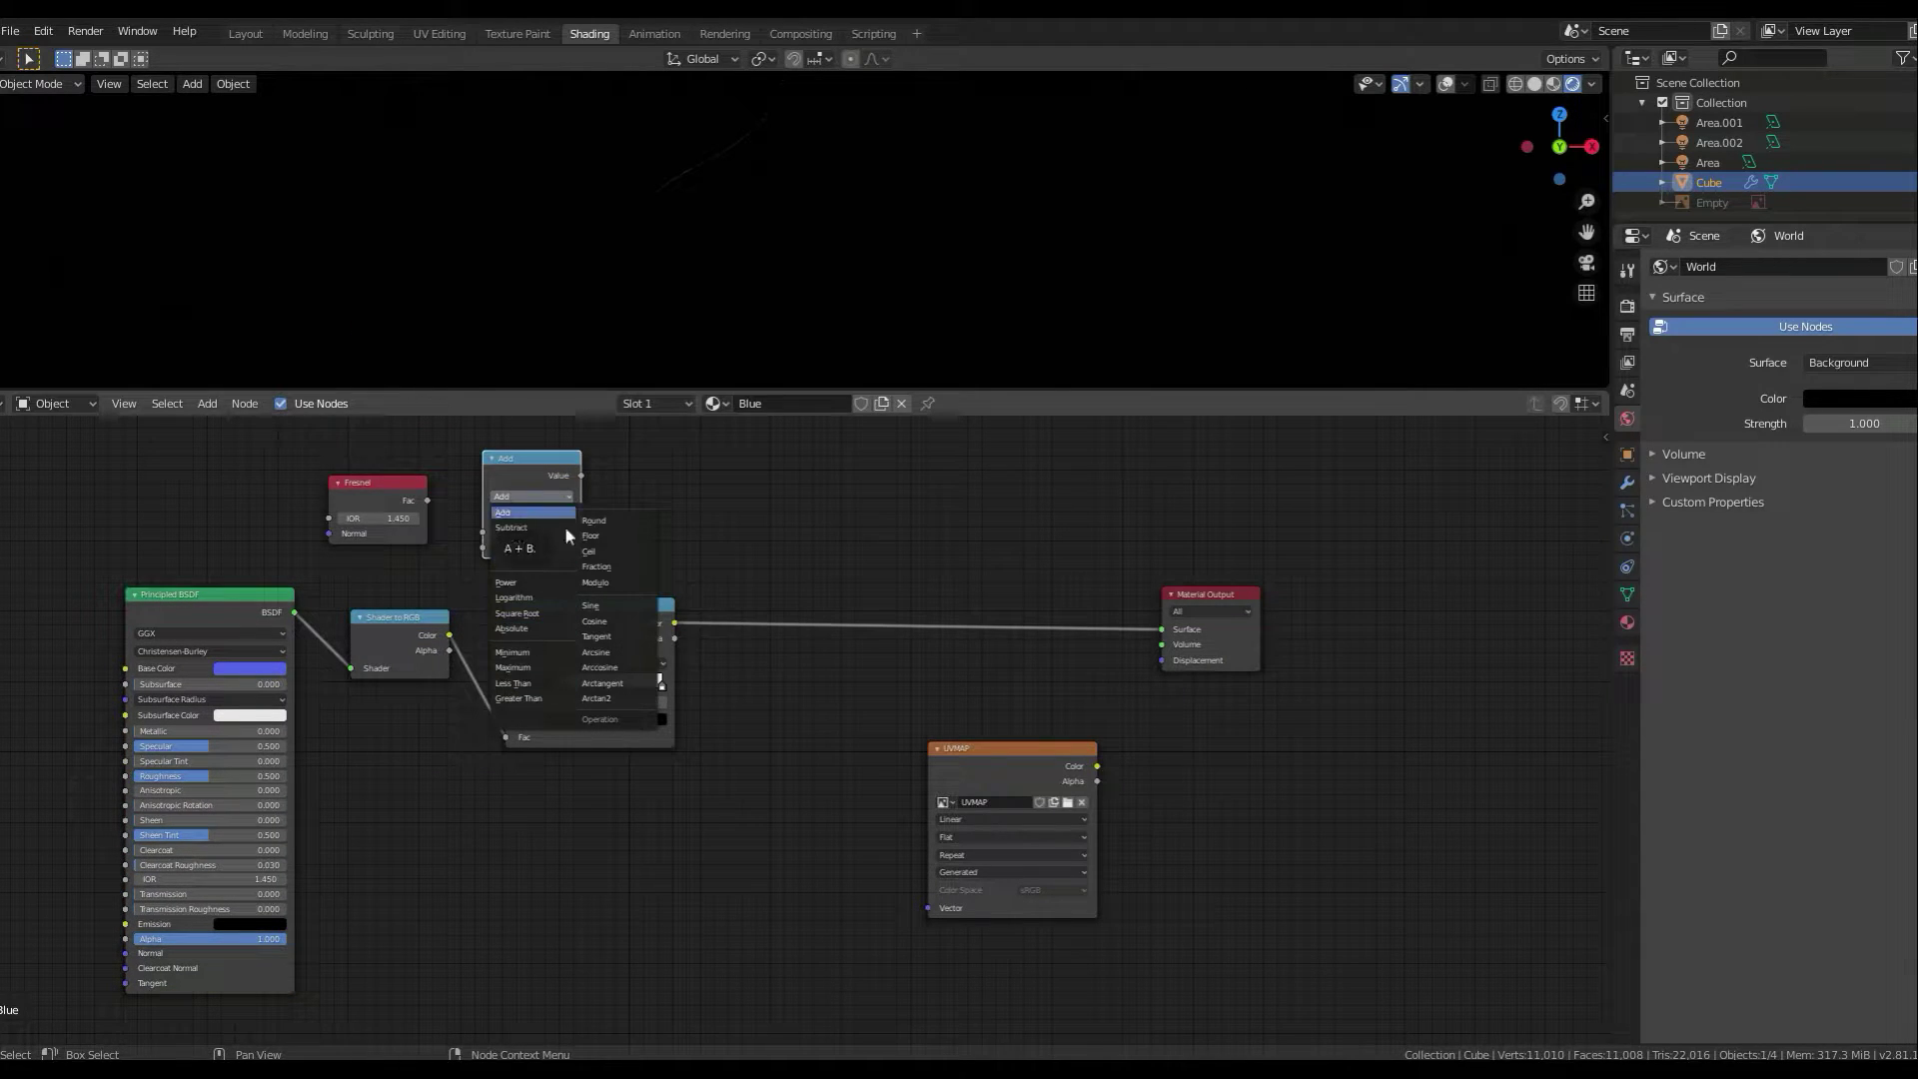
pyautogui.click(505, 583)
pyautogui.click(548, 547)
pyautogui.write('0.5')
pyautogui.moveTo(428, 499); pyautogui.dragTo(483, 533)
# - Add two Mix nodes, Add above and Multiply below, with the UVMAP colour into Multiply
pyautogui.hotkey('shift', 'a')
pyautogui.click(757, 487)
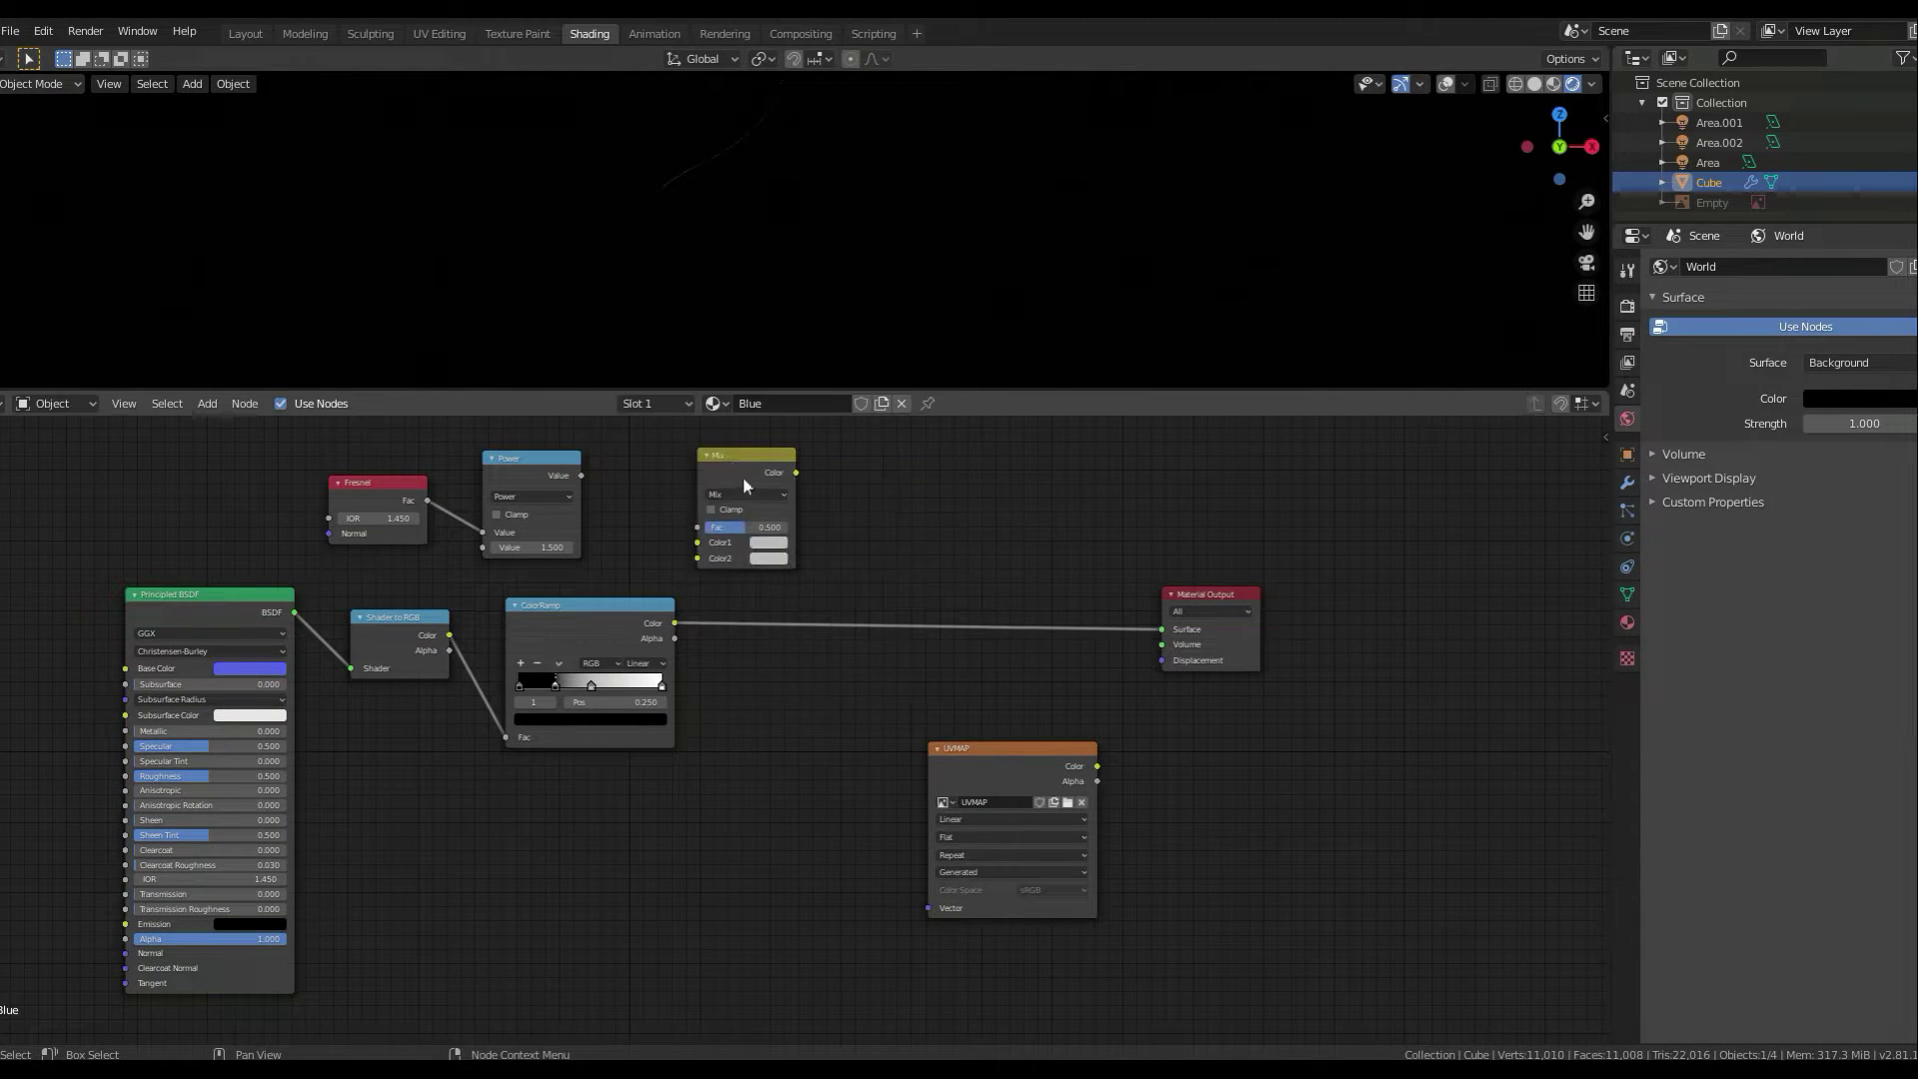
pyautogui.hotkey('shift', 'd')
pyautogui.click(974, 615)
pyautogui.moveTo(581, 476); pyautogui.dragTo(704, 552)
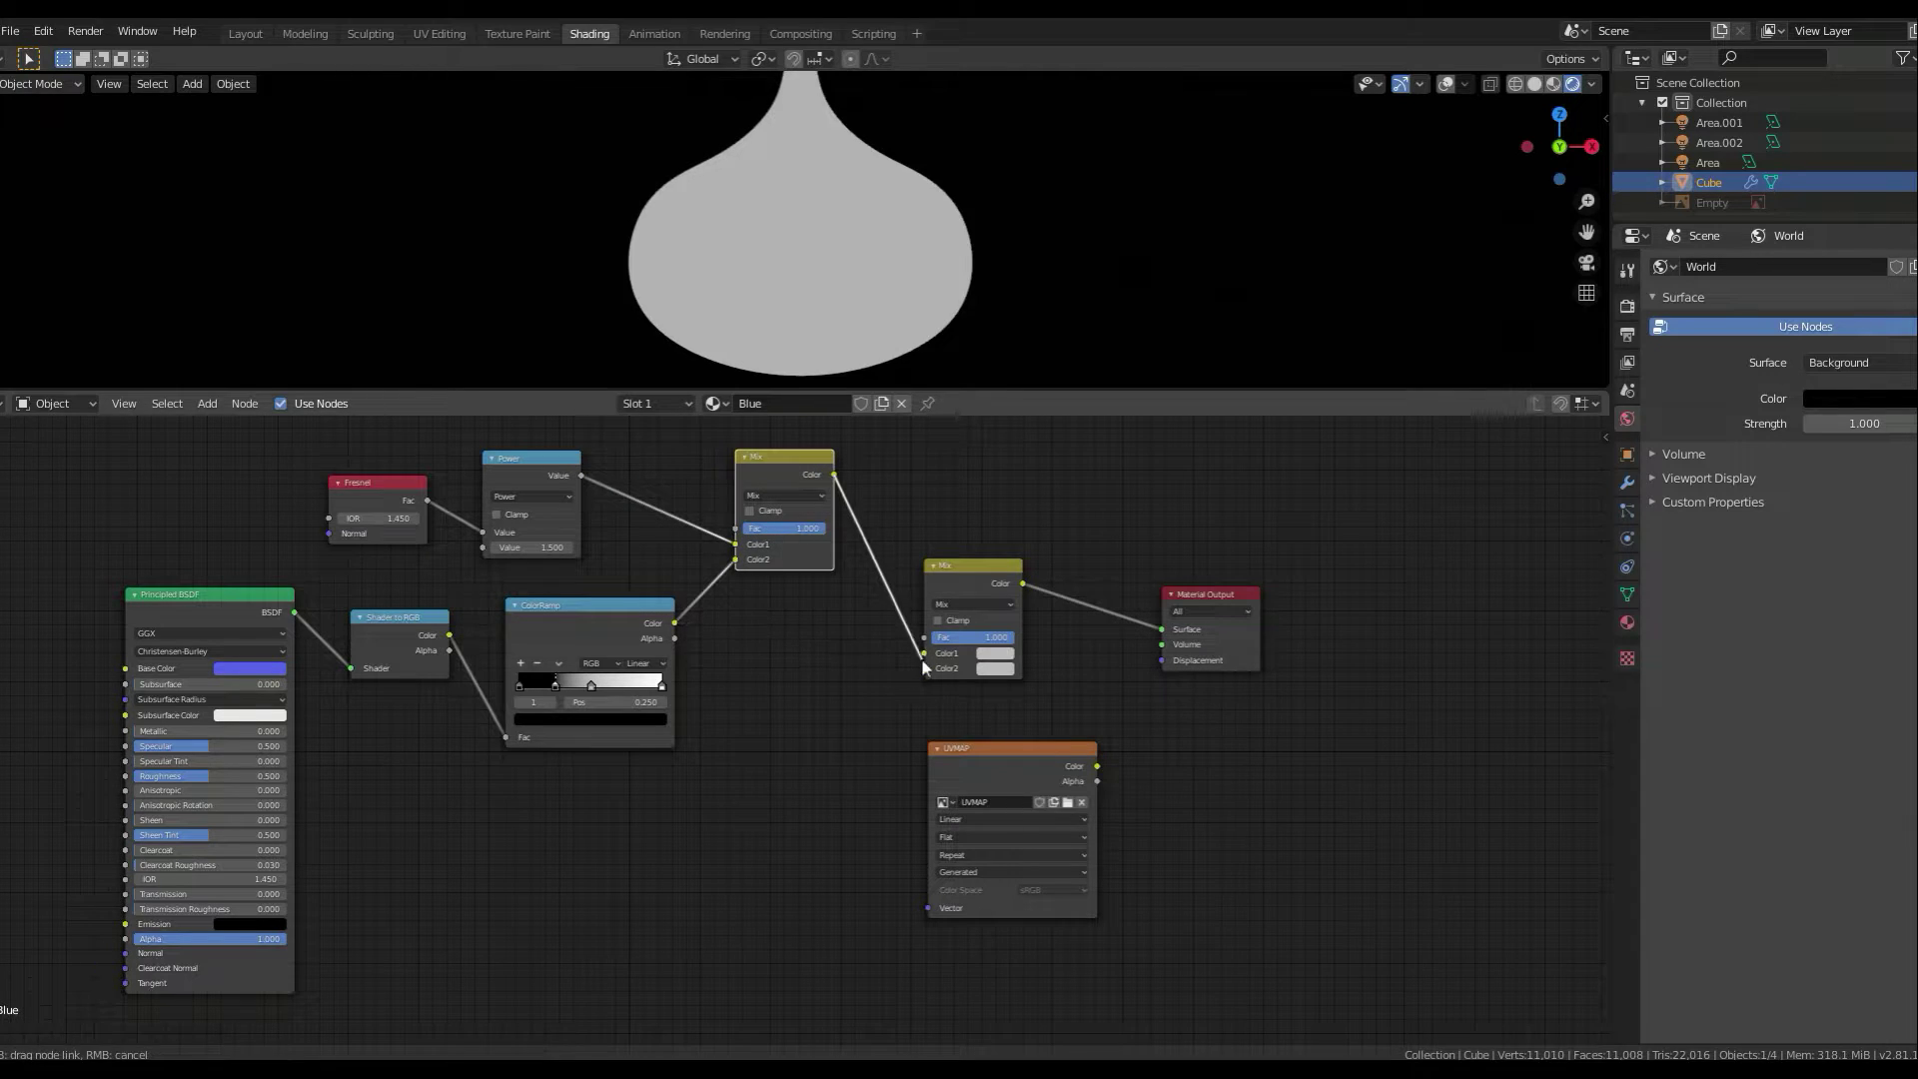
pyautogui.click(785, 496)
pyautogui.click(784, 625)
pyautogui.click(974, 604)
pyautogui.click(974, 649)
pyautogui.moveTo(1096, 766)
pyautogui.mouseDown()
pyautogui.moveTo(993, 697)
pyautogui.moveTo(837, 763)
pyautogui.mouseUp()
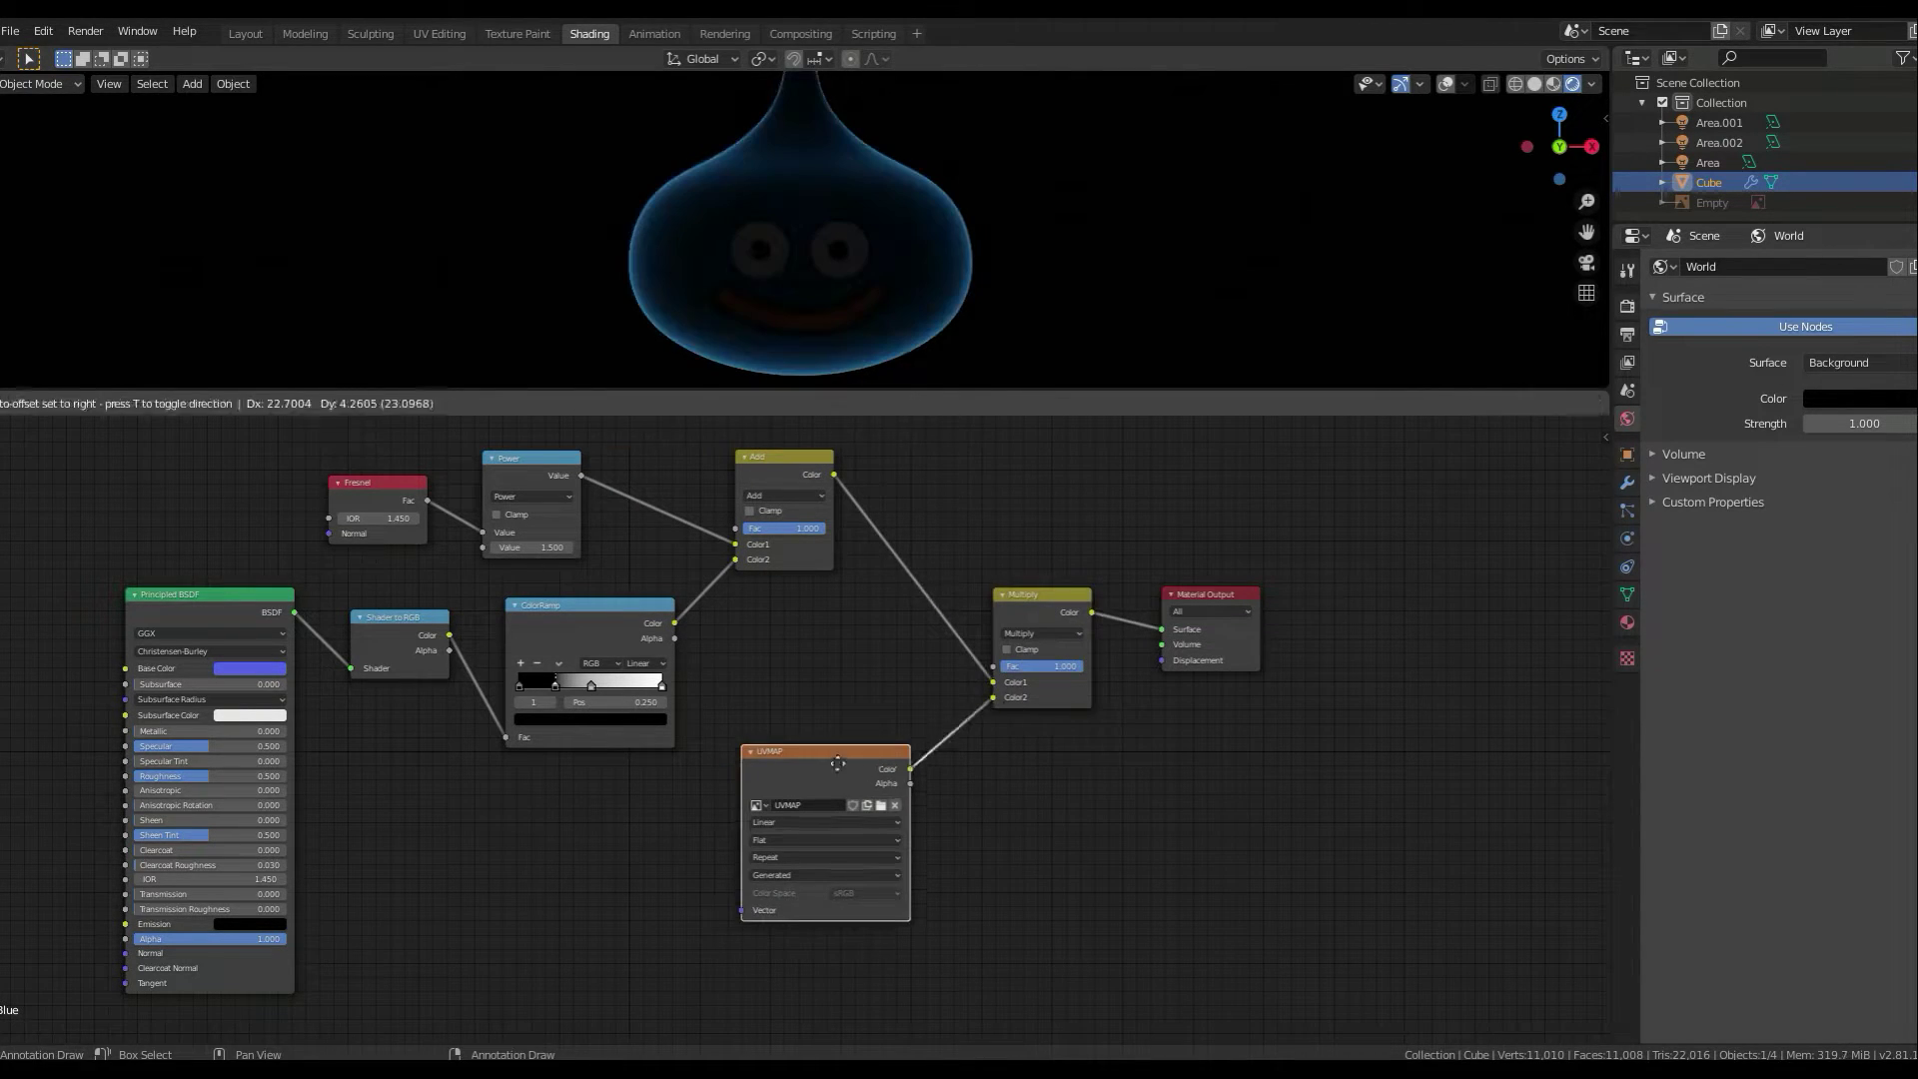
# - Raise the Power value to 0.700 and switch the ramp to Constant, then back to Linear
pyautogui.click(590, 686)
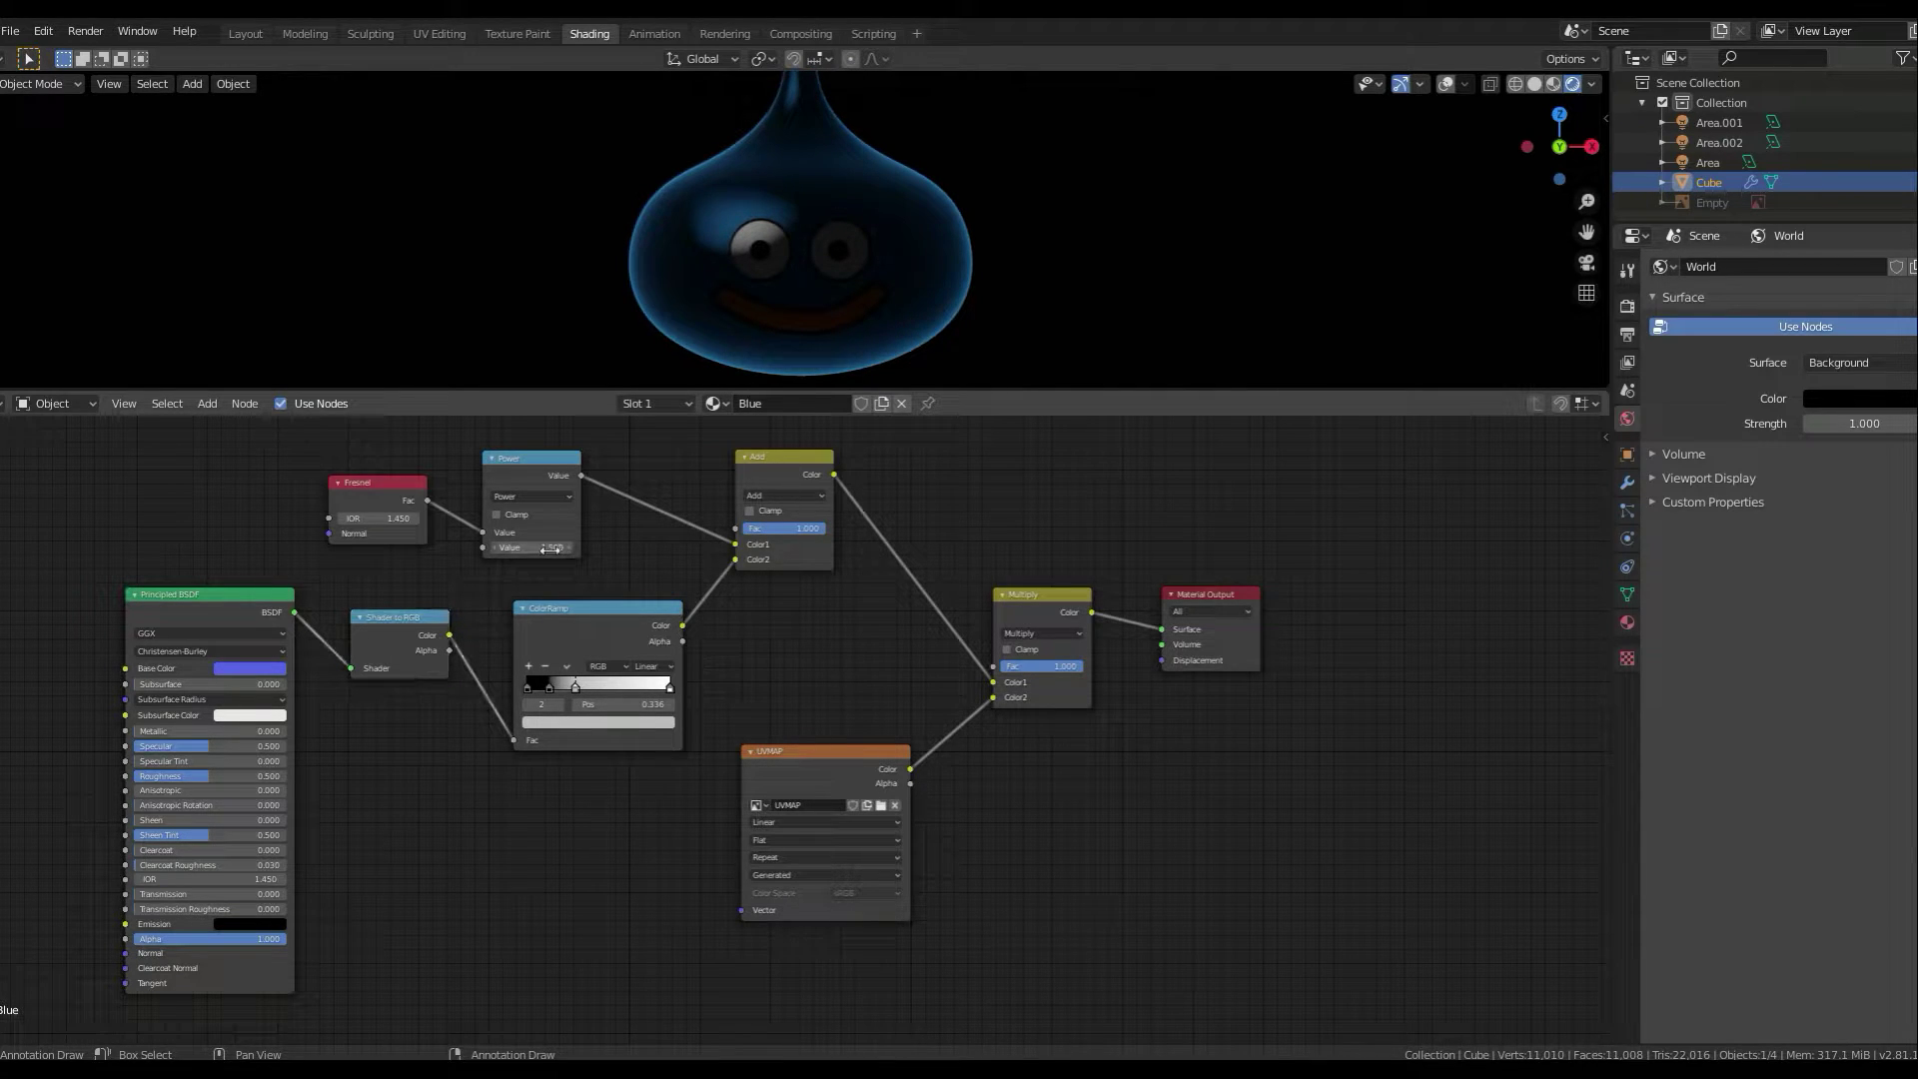
pyautogui.moveTo(550, 548); pyautogui.dragTo(577, 561)
pyautogui.moveTo(551, 687); pyautogui.dragTo(542, 690)
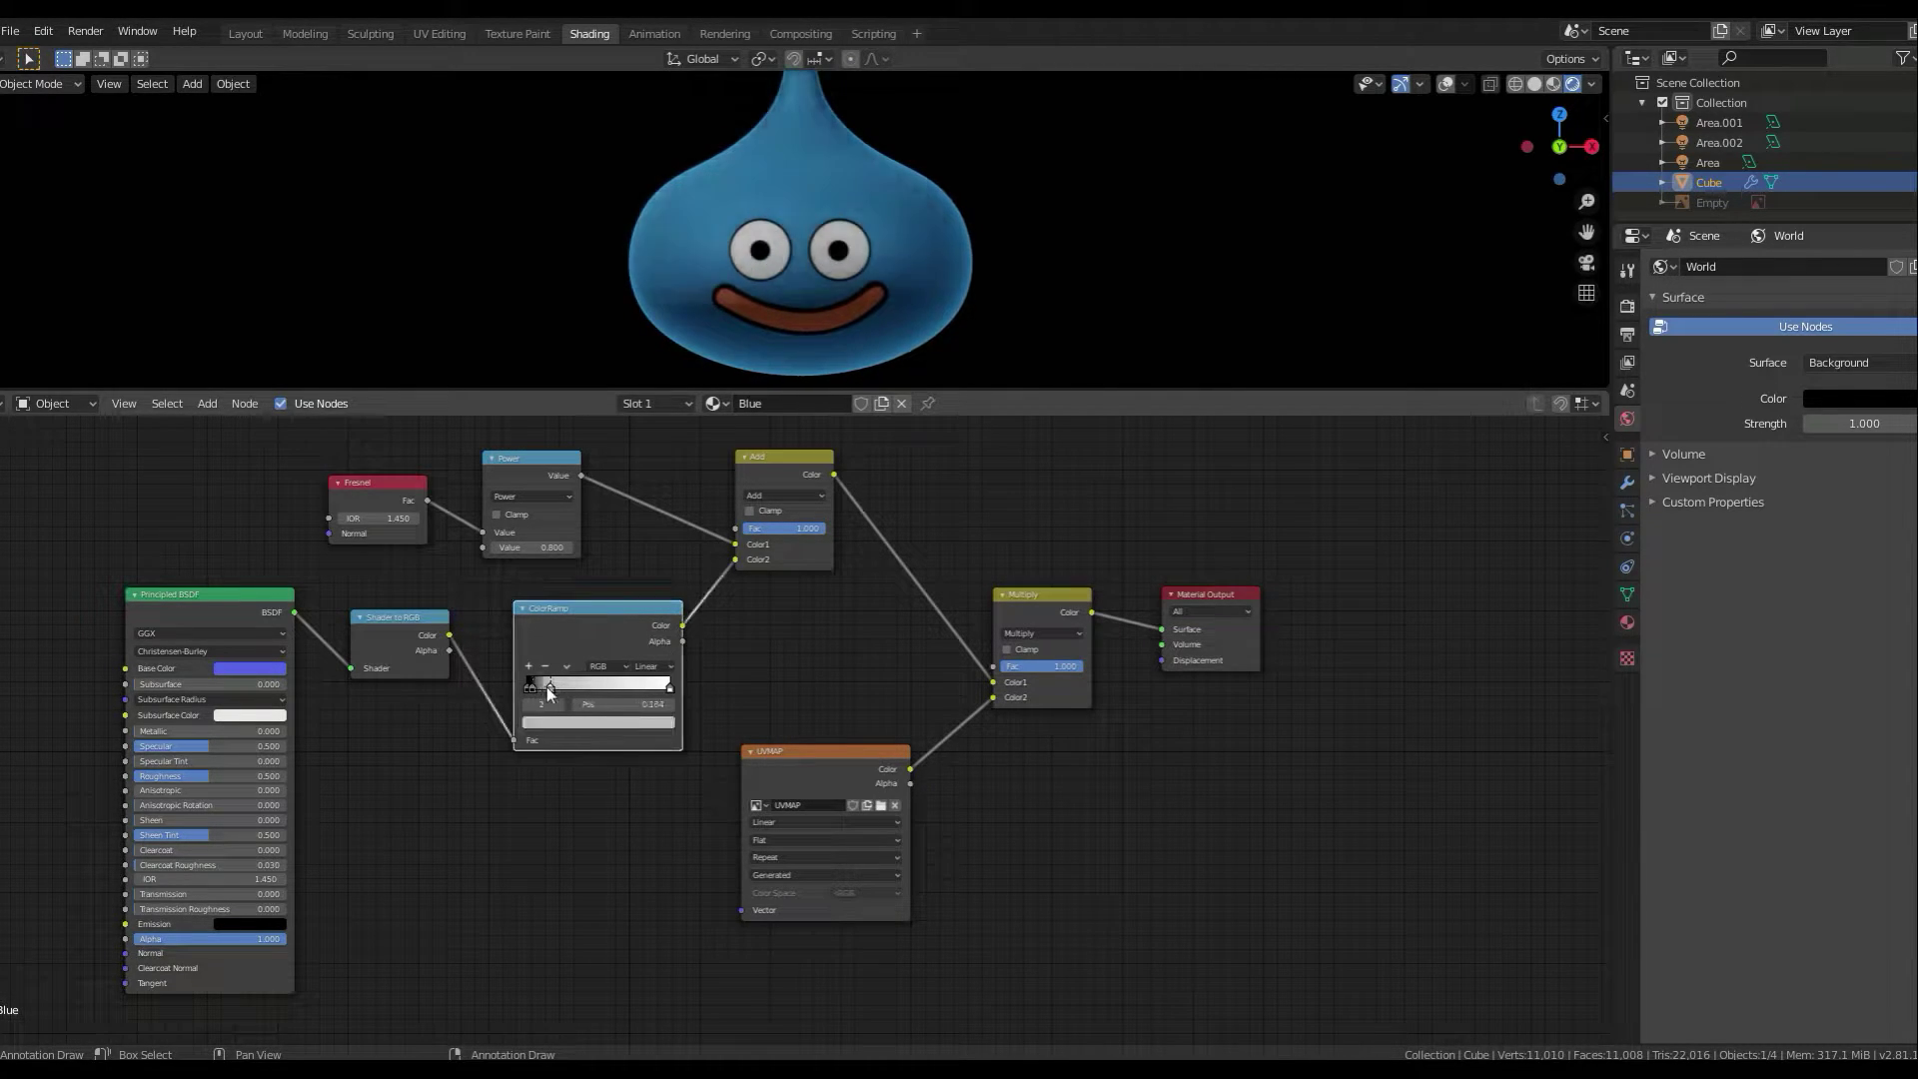
pyautogui.click(654, 667)
pyautogui.click(665, 744)
pyautogui.moveTo(672, 746); pyautogui.dragTo(678, 746)
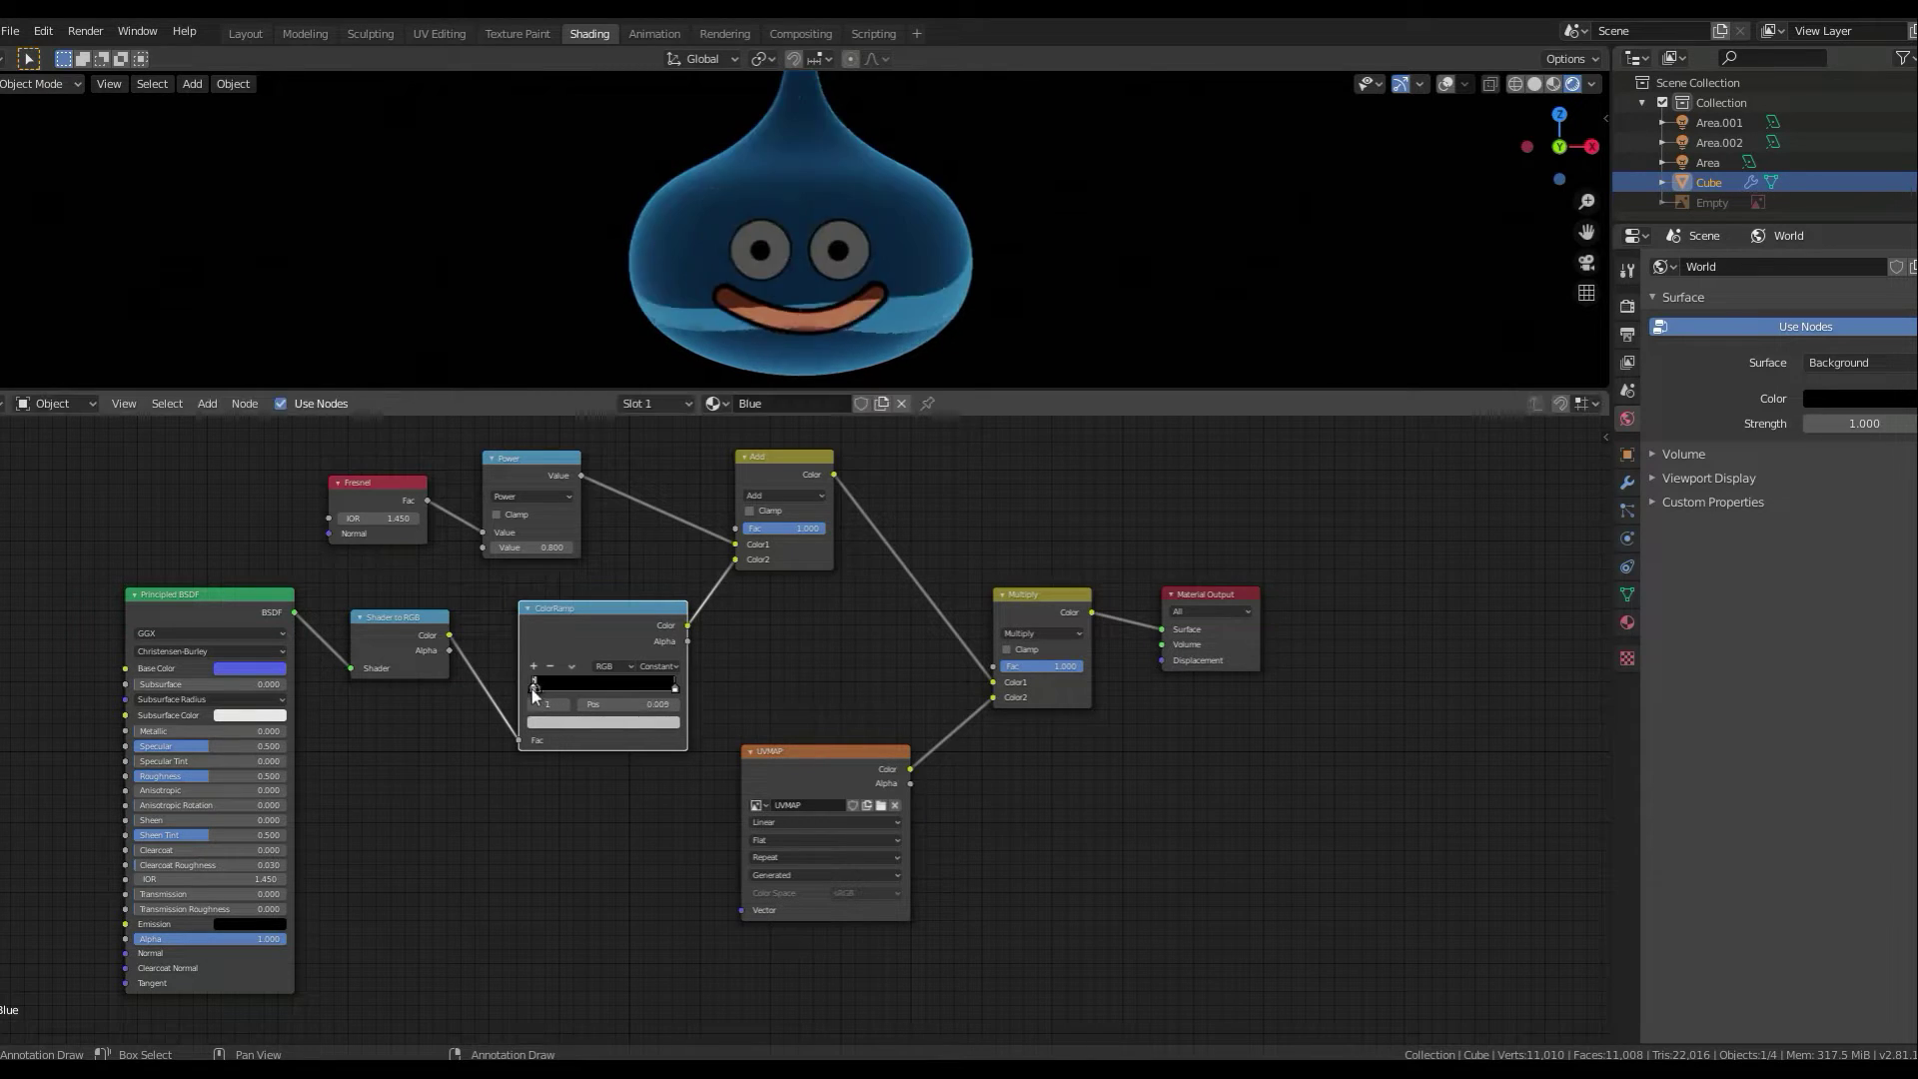
pyautogui.click(658, 666)
pyautogui.click(684, 713)
# - Slide the ramp's second stop to about 0.073 and return to the Layout workspace
pyautogui.scroll(5, 573, 691)
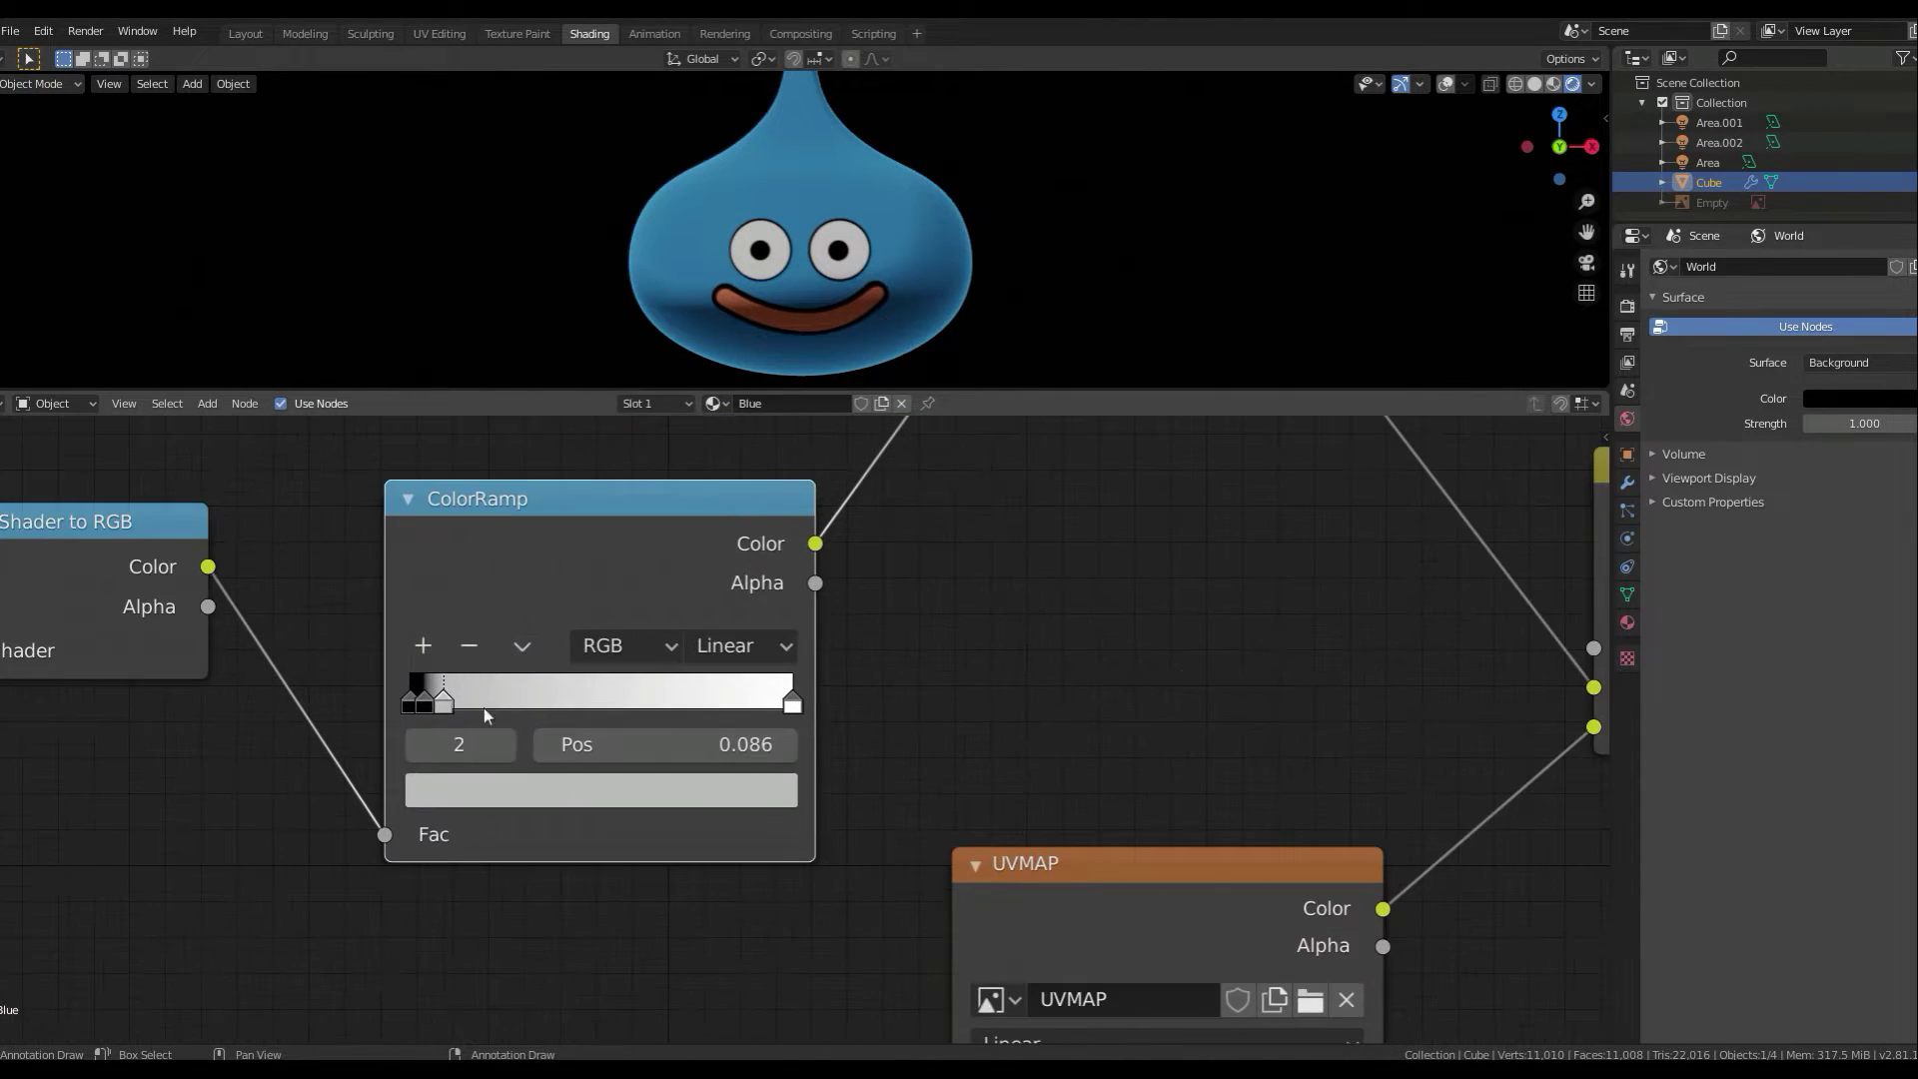
pyautogui.click(419, 703)
pyautogui.moveTo(445, 704); pyautogui.dragTo(438, 701)
pyautogui.scroll(-2, 995, 275)
pyautogui.scroll(-3, 779, 707)
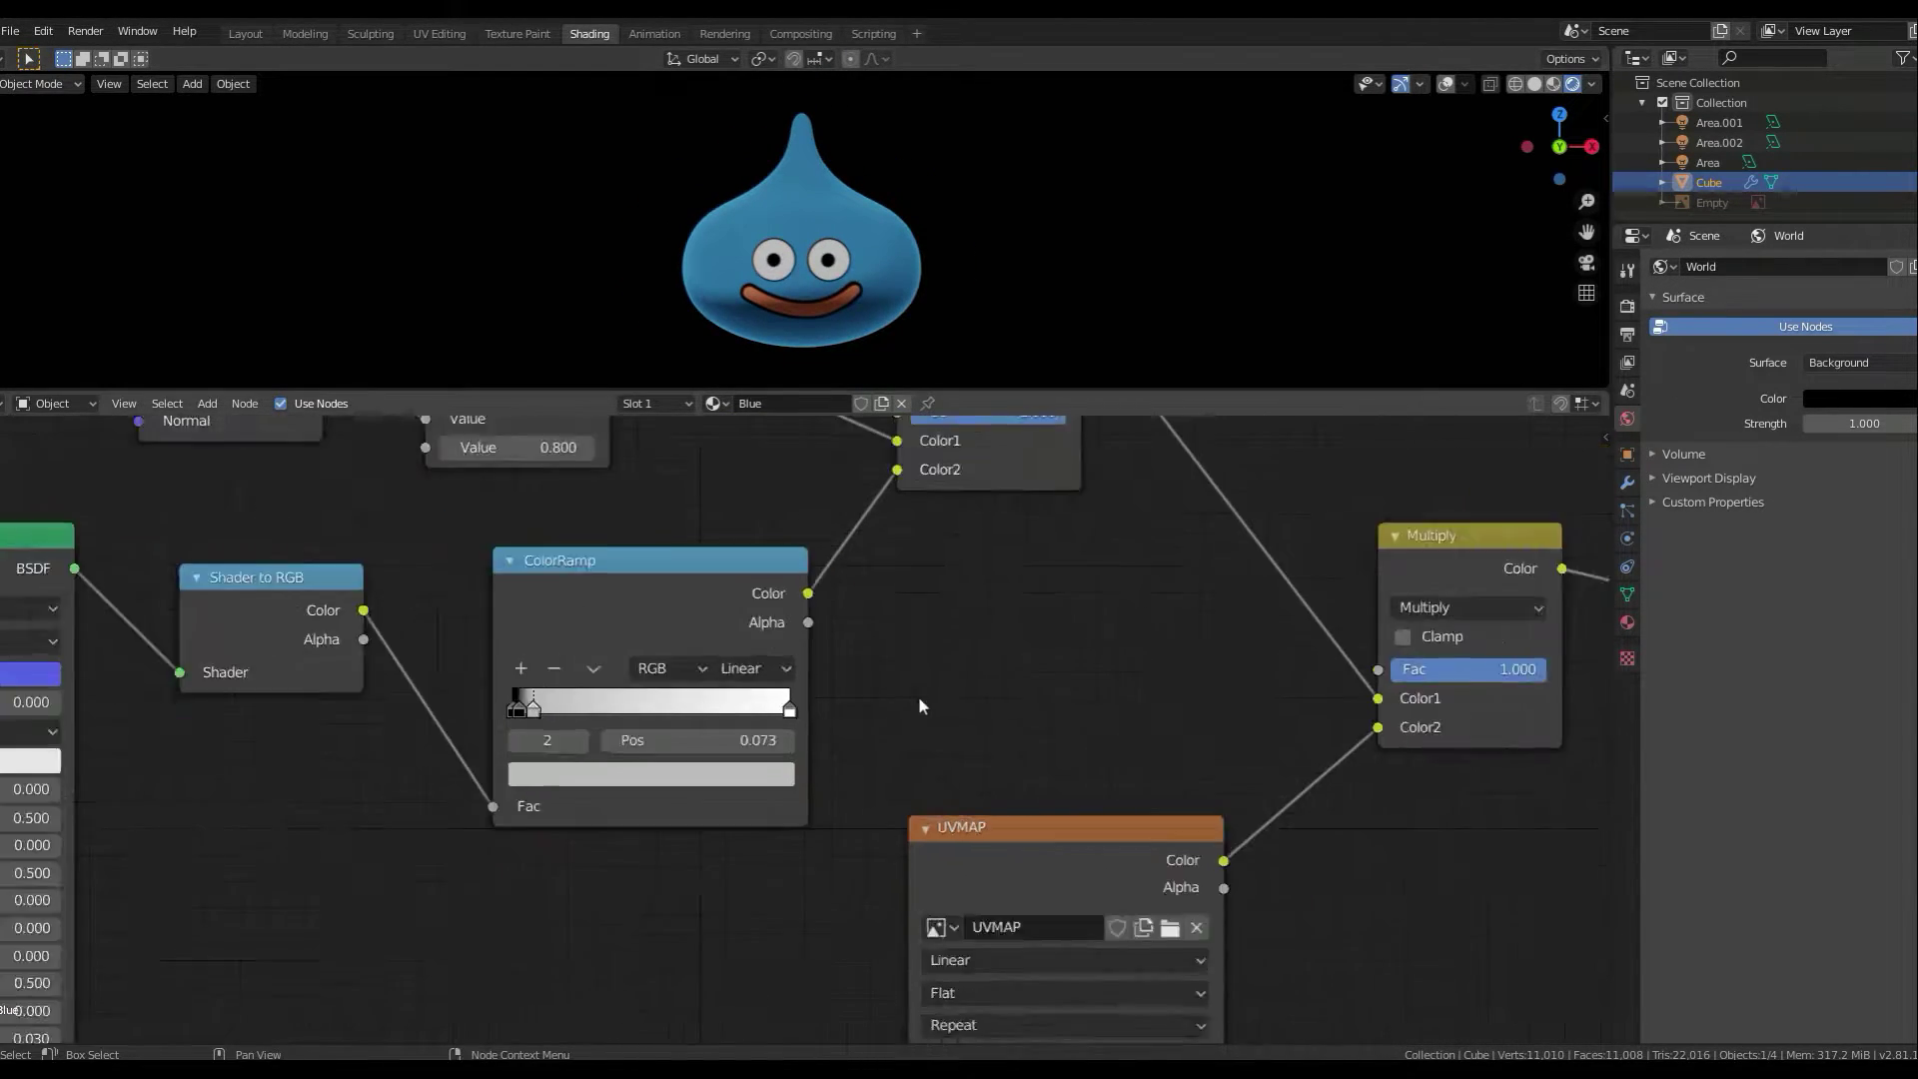
pyautogui.scroll(-2, 508, 667)
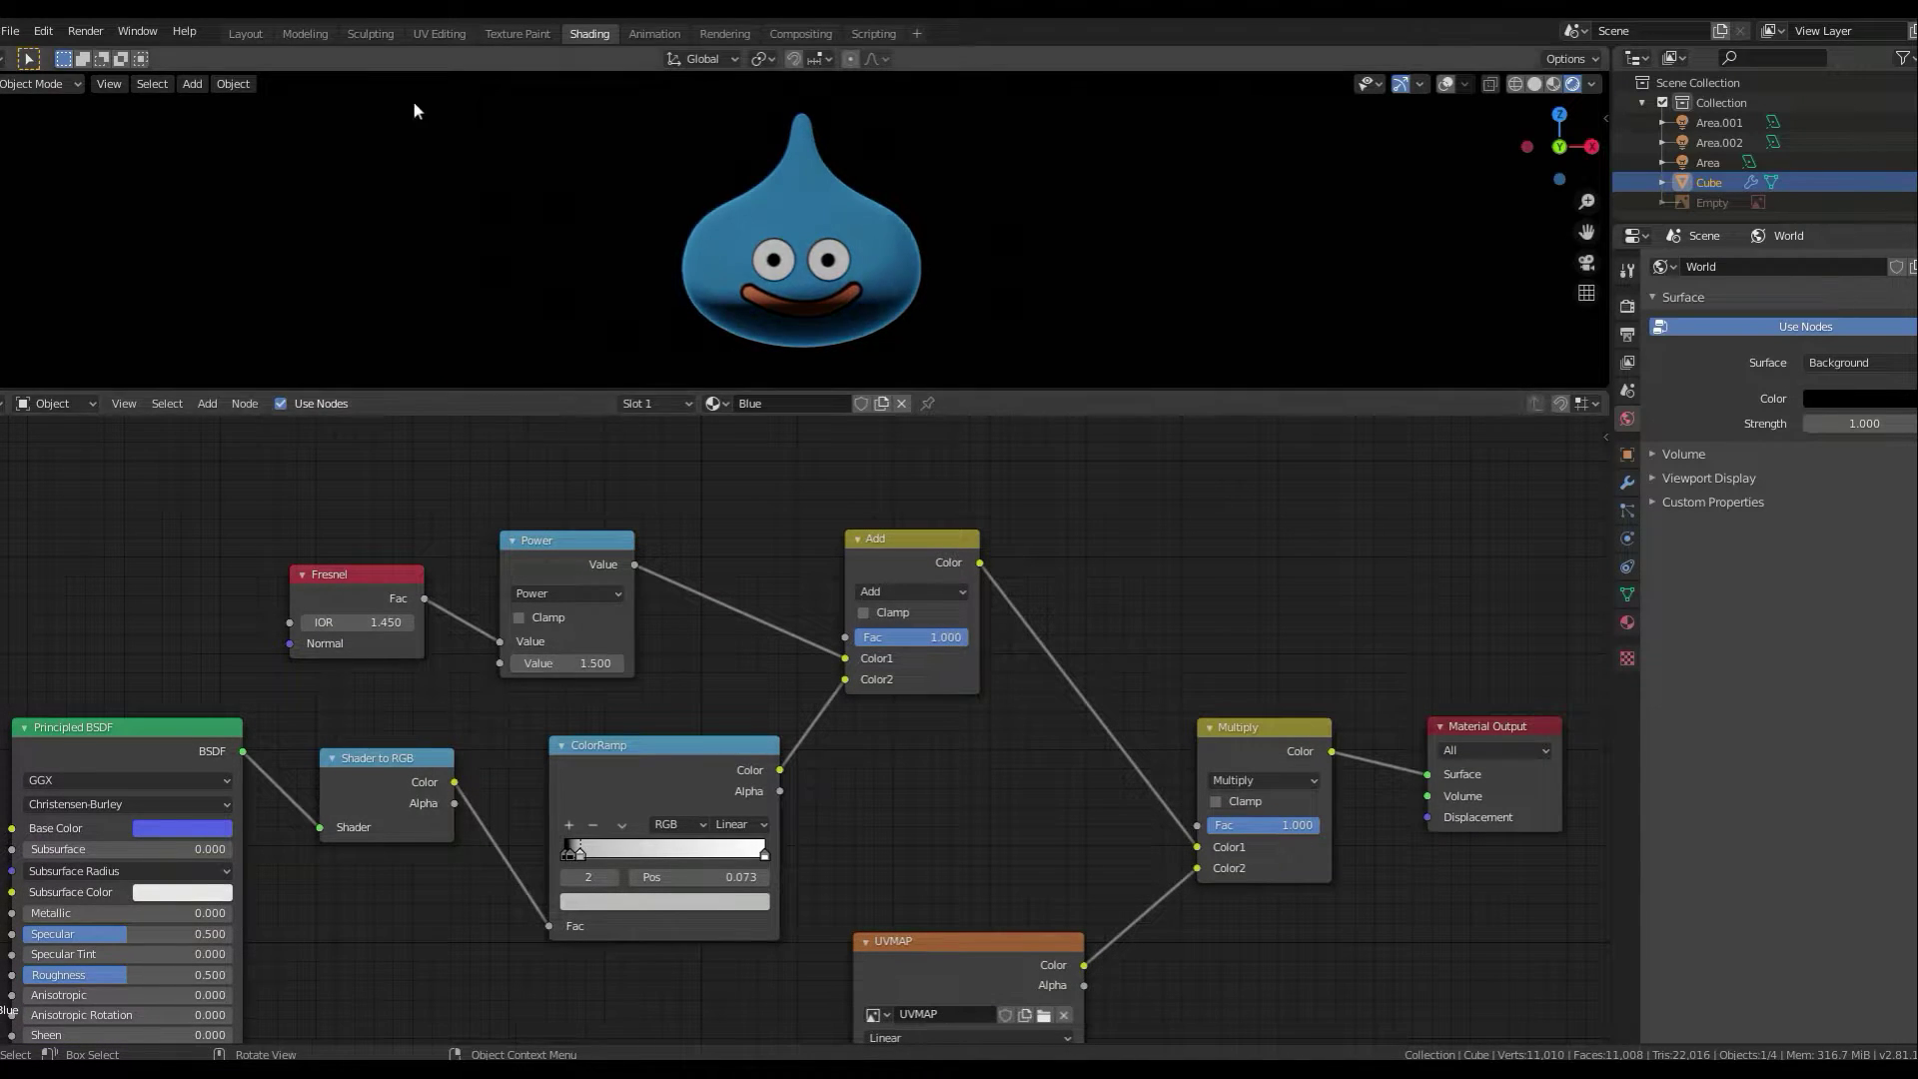
pyautogui.click(245, 33)
# - Rotate Area.001 from the side and front views to aim it at the slime
pyautogui.press('KP_3')
pyautogui.press('r')
pyautogui.click(911, 523)
pyautogui.press('KP_1')
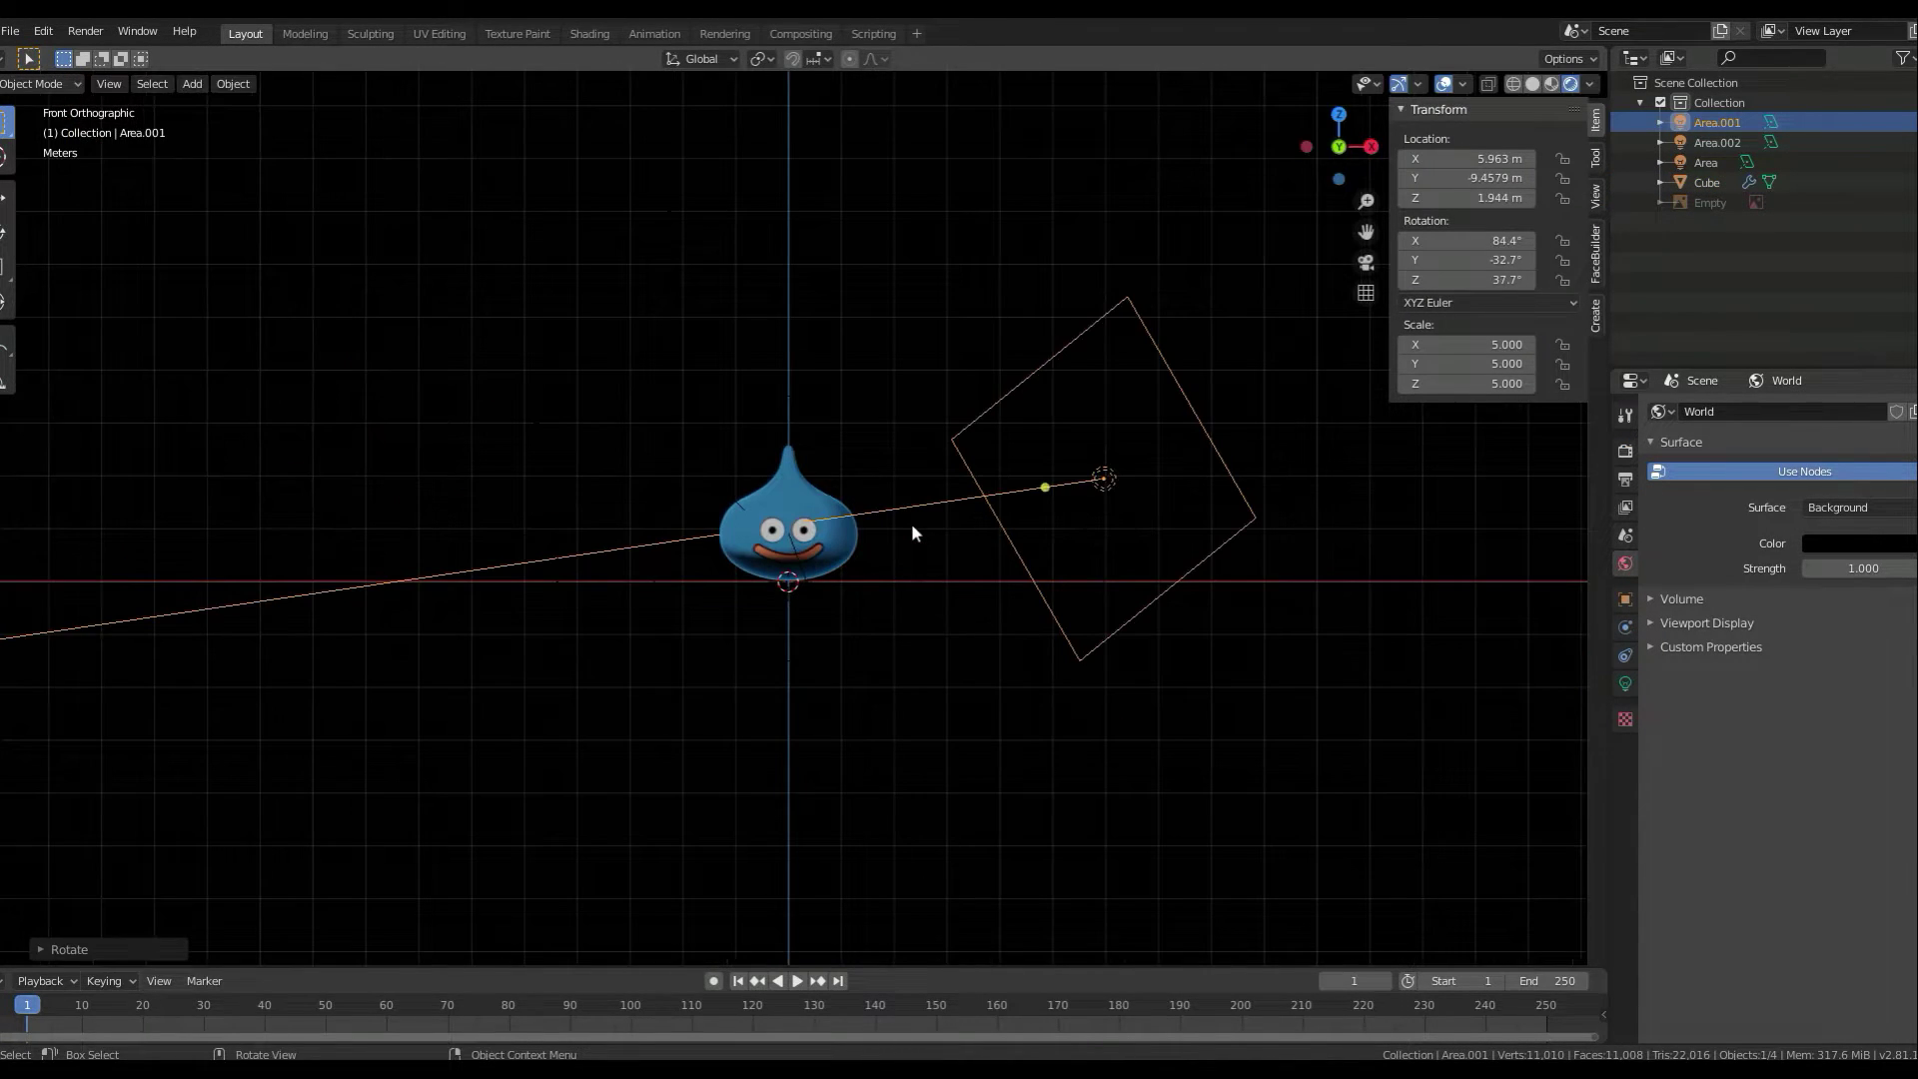
pyautogui.press('r')
pyautogui.moveTo(911, 523); pyautogui.dragTo(793, 490, button='middle')
pyautogui.press('KP_7')
pyautogui.click(1047, 883)
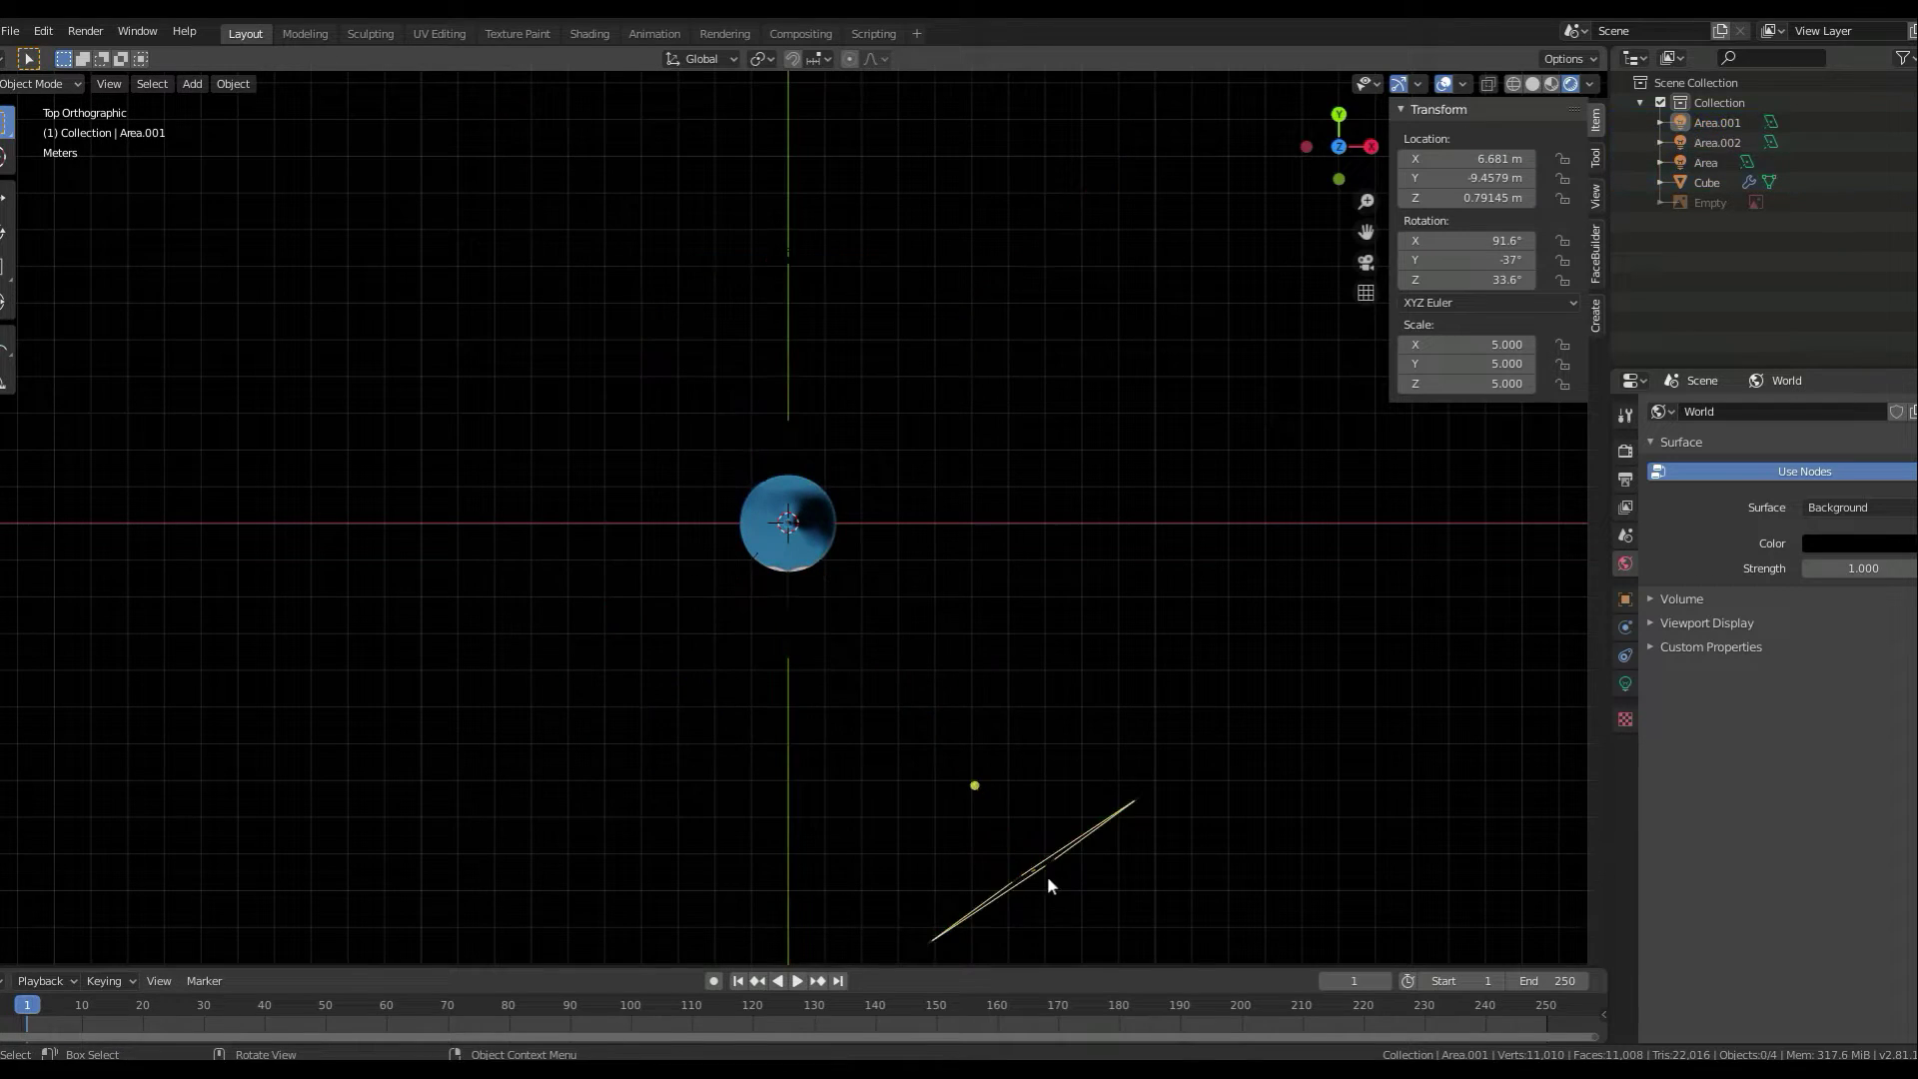
# - Scale Area.001 up to about 6.6 and check it through the camera
pyautogui.click(1717, 121)
pyautogui.press('s')
pyautogui.click(1098, 649)
pyautogui.click(1625, 683)
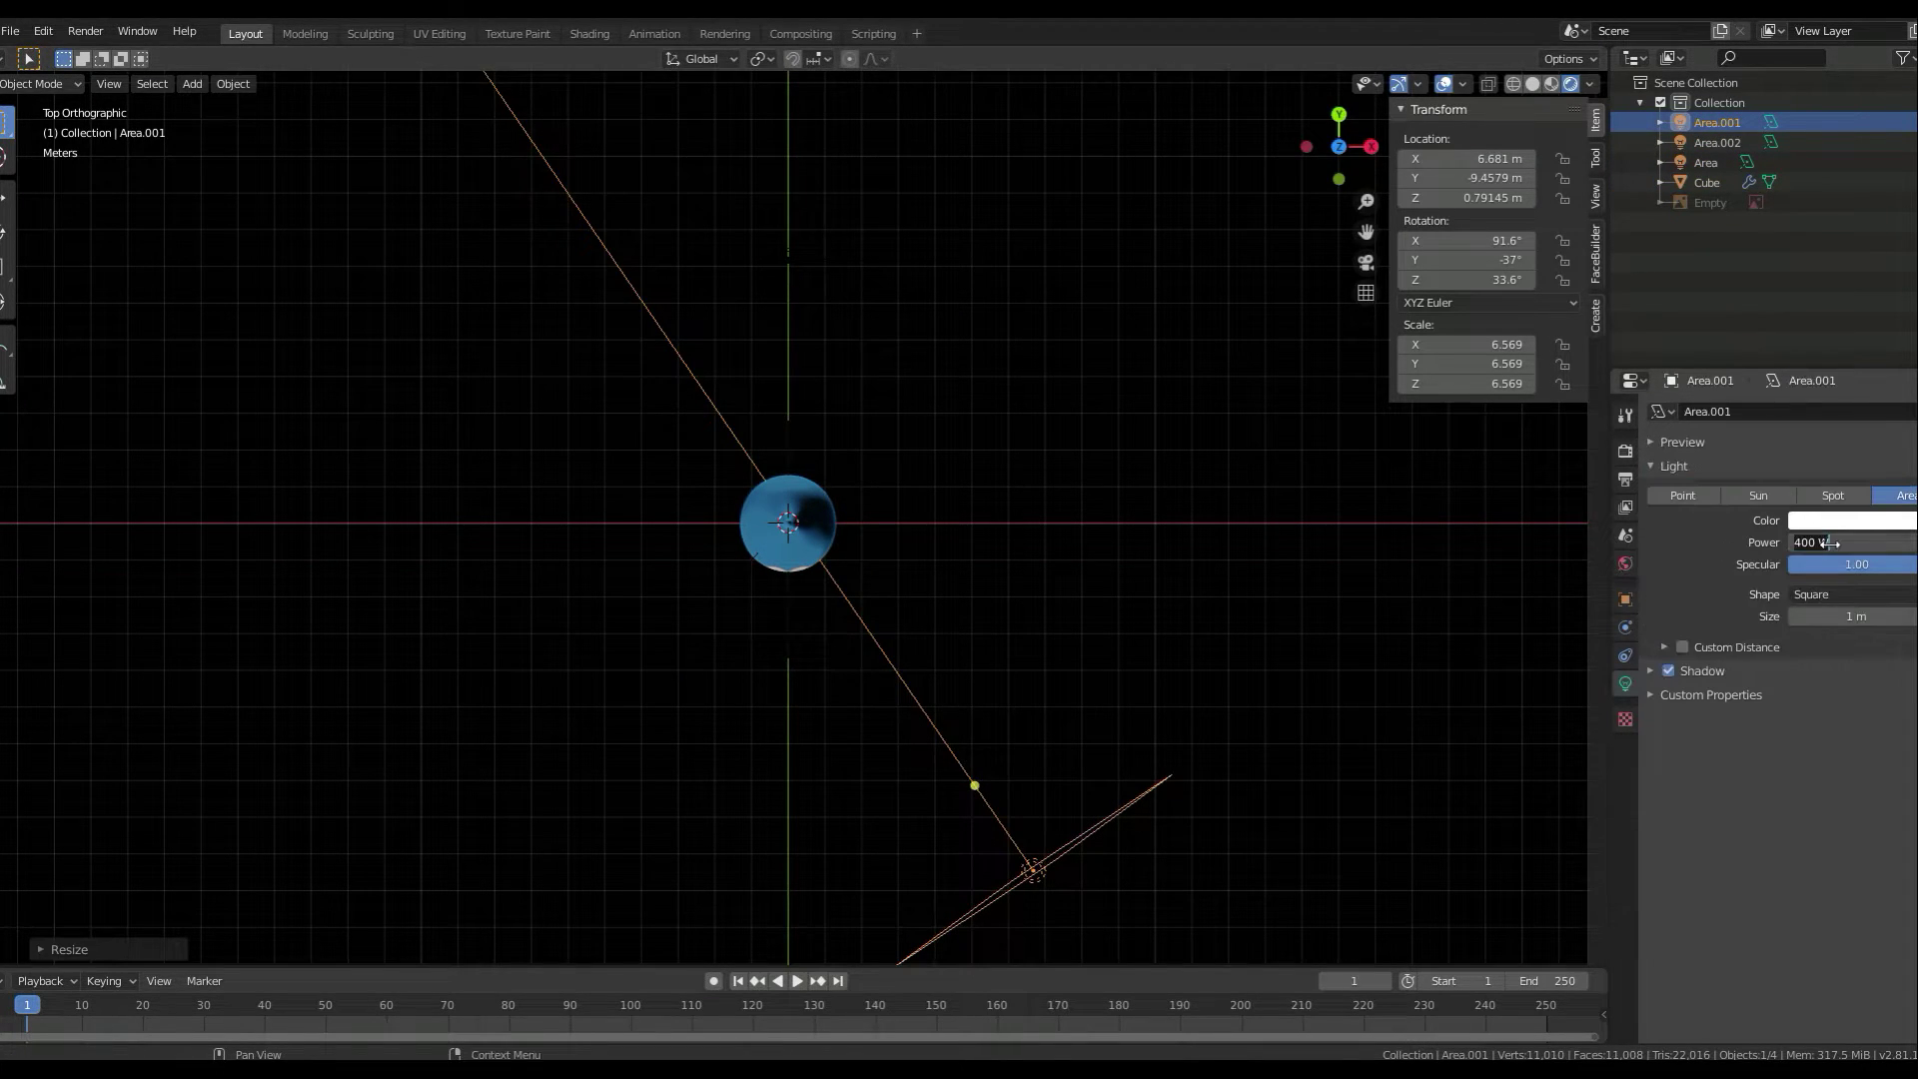
pyautogui.moveTo(899, 519); pyautogui.dragTo(985, 495, button='middle')
pyautogui.press('KP_0')
# - Briefly visit the Shading workspace, return to Layout, and orbit around the slime
pyautogui.click(589, 33)
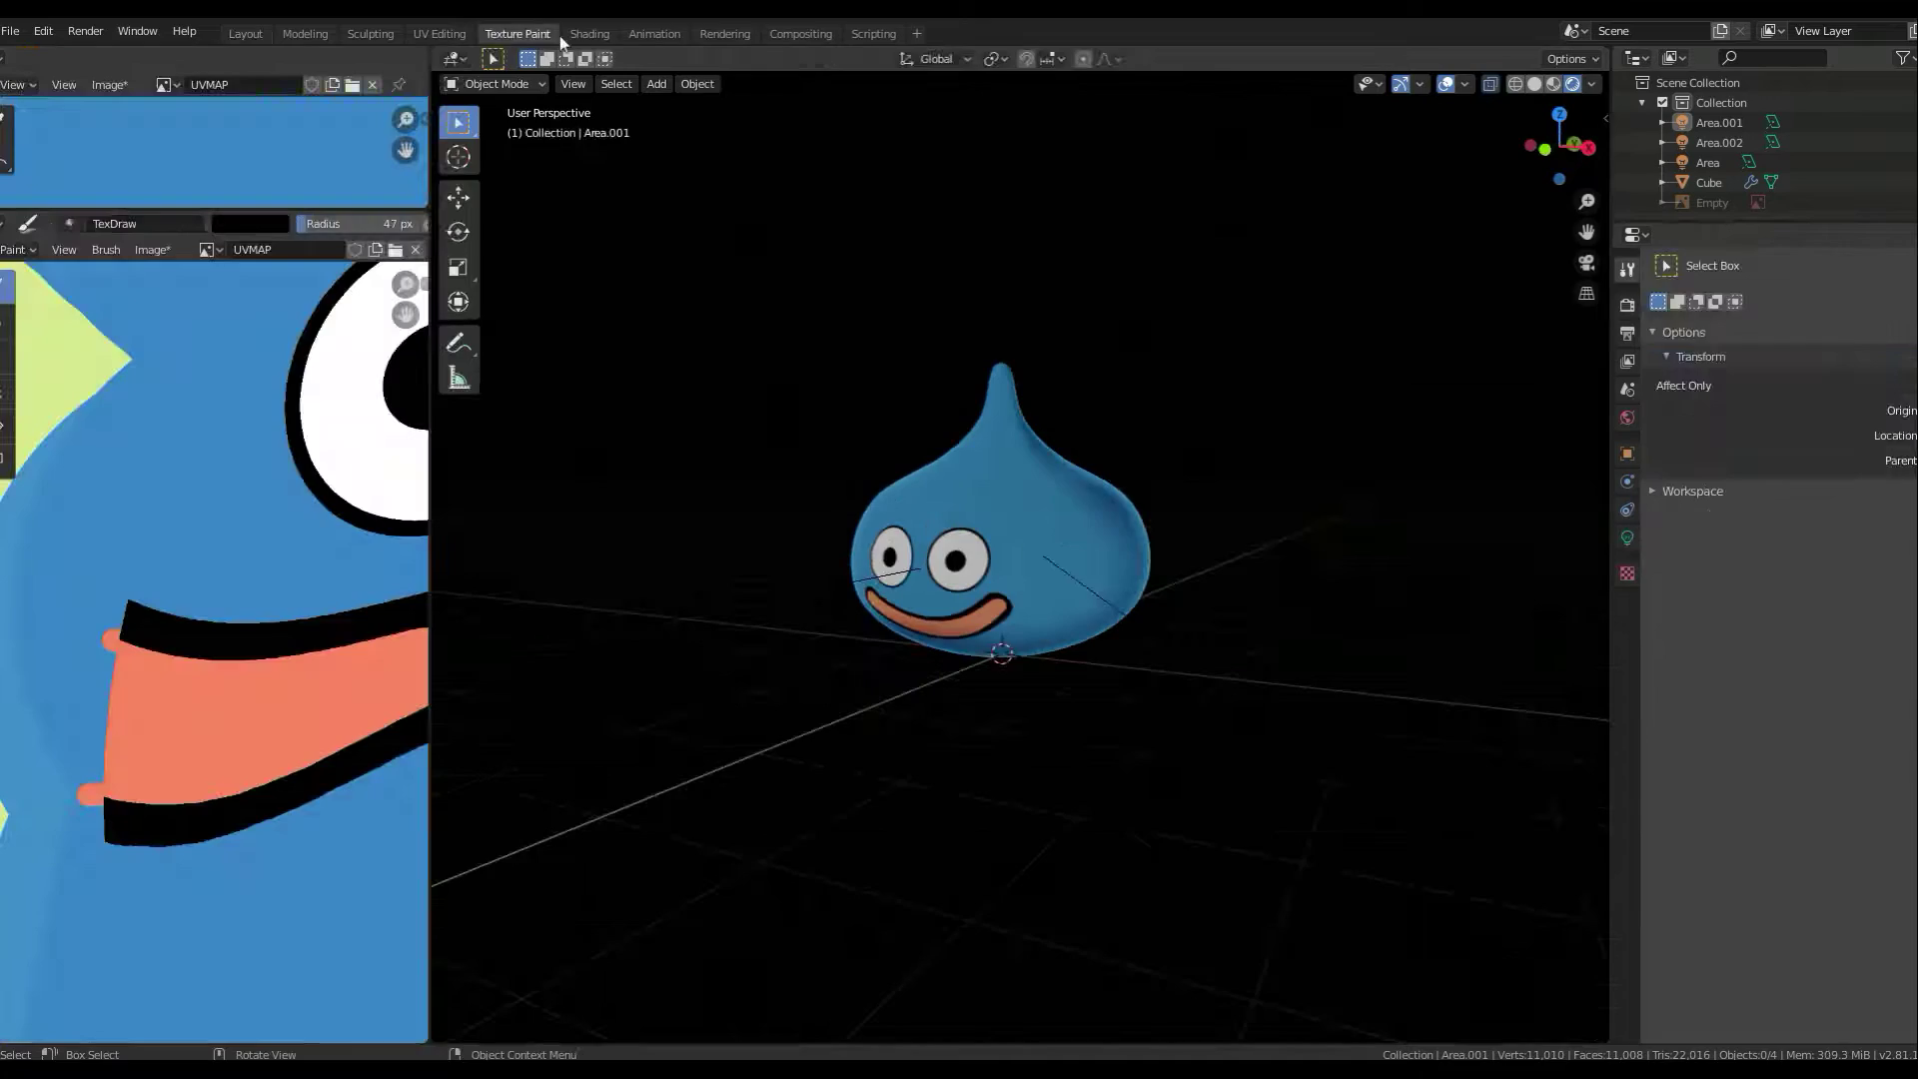
pyautogui.click(244, 33)
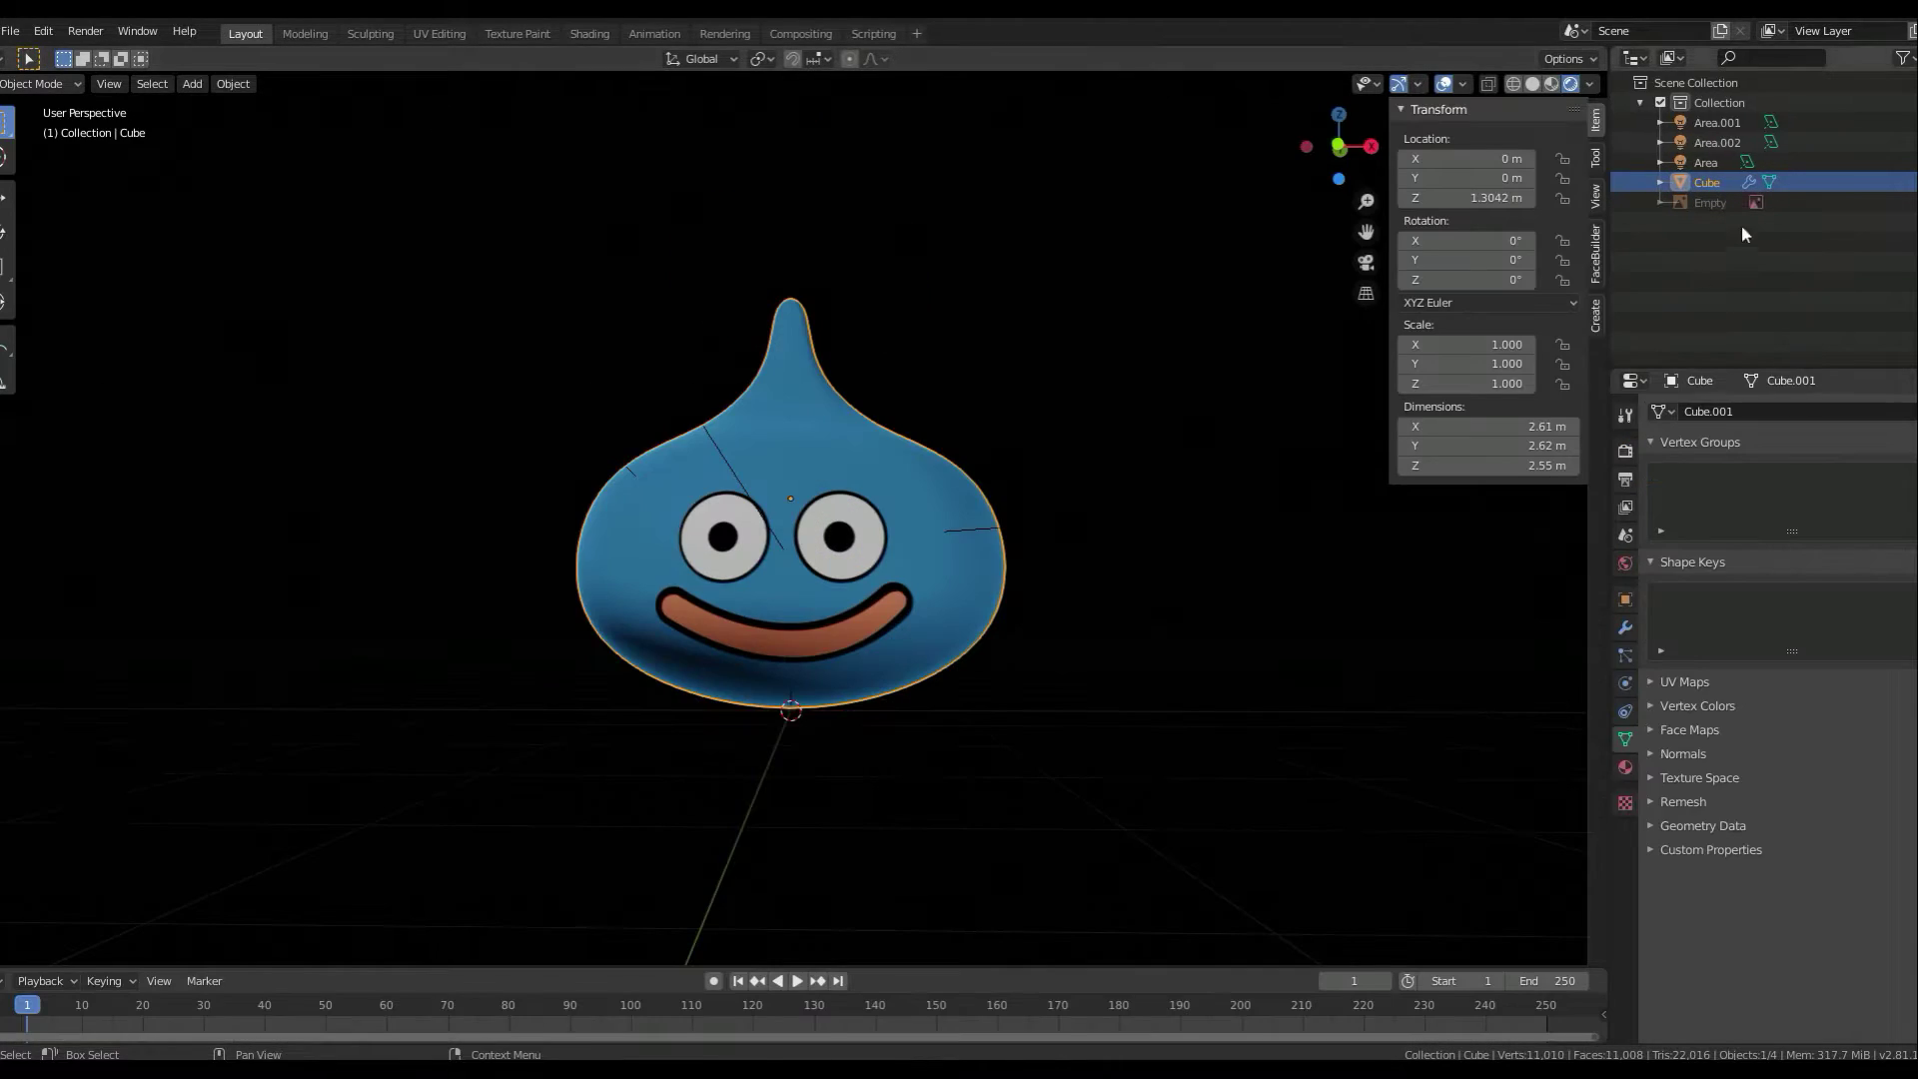
pyautogui.click(1707, 162)
pyautogui.moveTo(999, 499)
pyautogui.mouseDown(button='middle')
pyautogui.moveTo(899, 526)
pyautogui.moveTo(967, 697)
pyautogui.moveTo(968, 634)
pyautogui.moveTo(1109, 625)
pyautogui.moveTo(971, 731)
pyautogui.moveTo(1009, 700)
pyautogui.mouseUp(button='middle')
# - Move Area.002 along Y and scale it up to about 13
pyautogui.click(1717, 142)
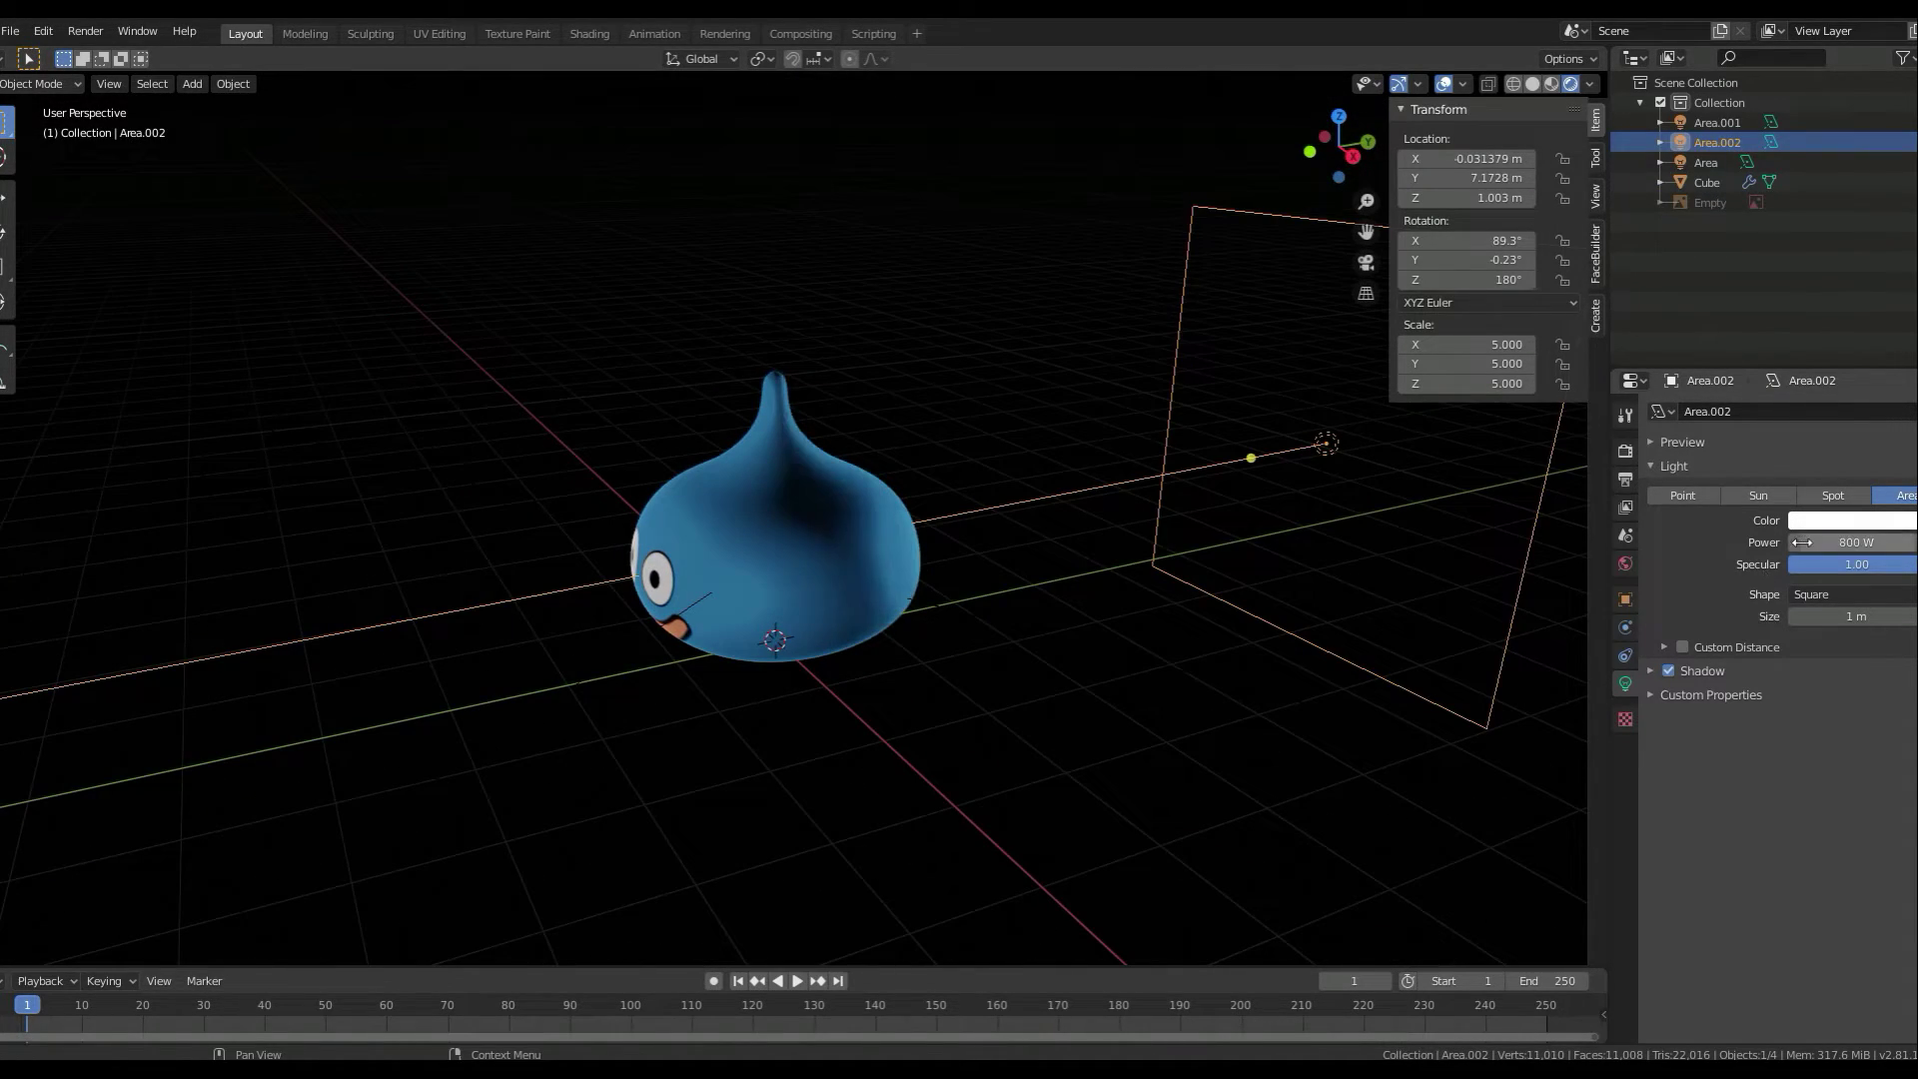
pyautogui.scroll(-2, 1273, 523)
pyautogui.press('s')
pyautogui.click(1273, 524)
pyautogui.press('g')
pyautogui.press('y')
pyautogui.click(848, 627)
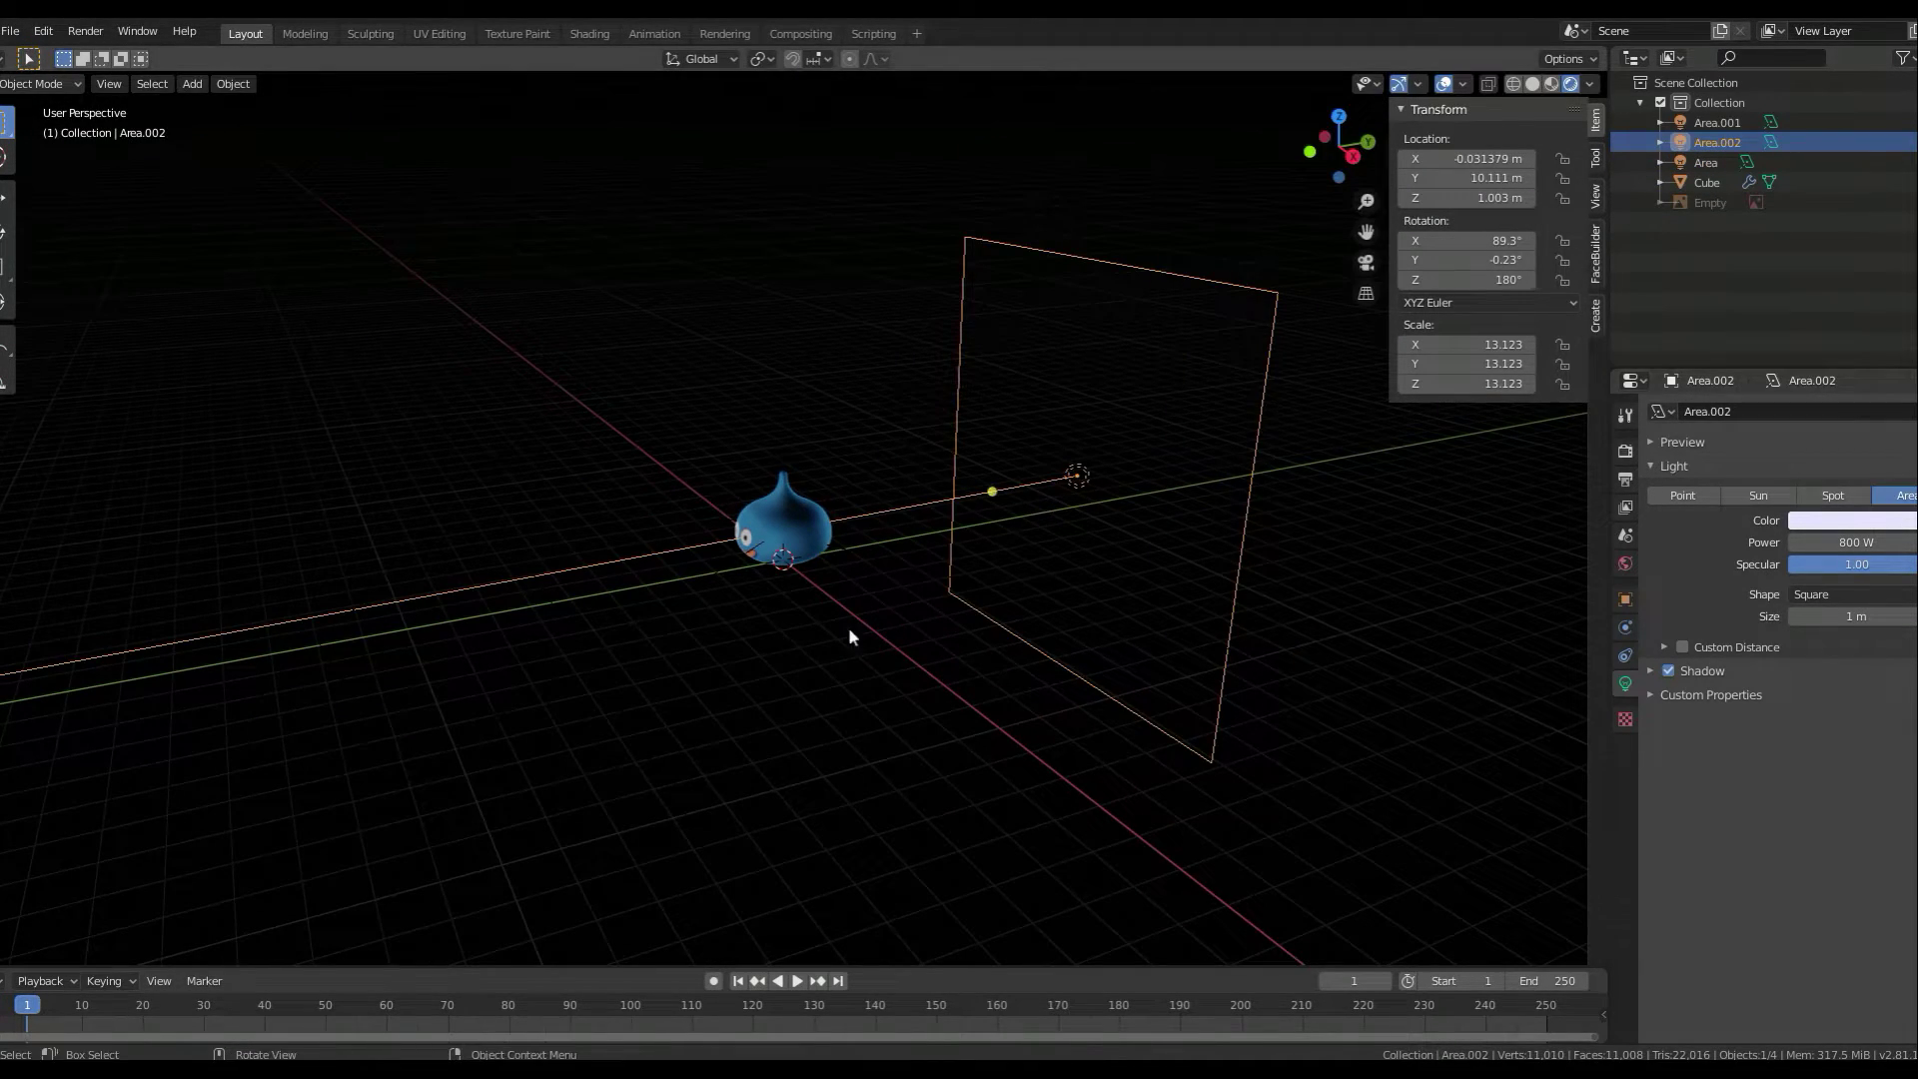
# - Deselect all, frame the slime at a tilted front angle, and open the Texture Paint workspace
pyautogui.press('KP_1')
pyautogui.hotkey('alt', 'a')
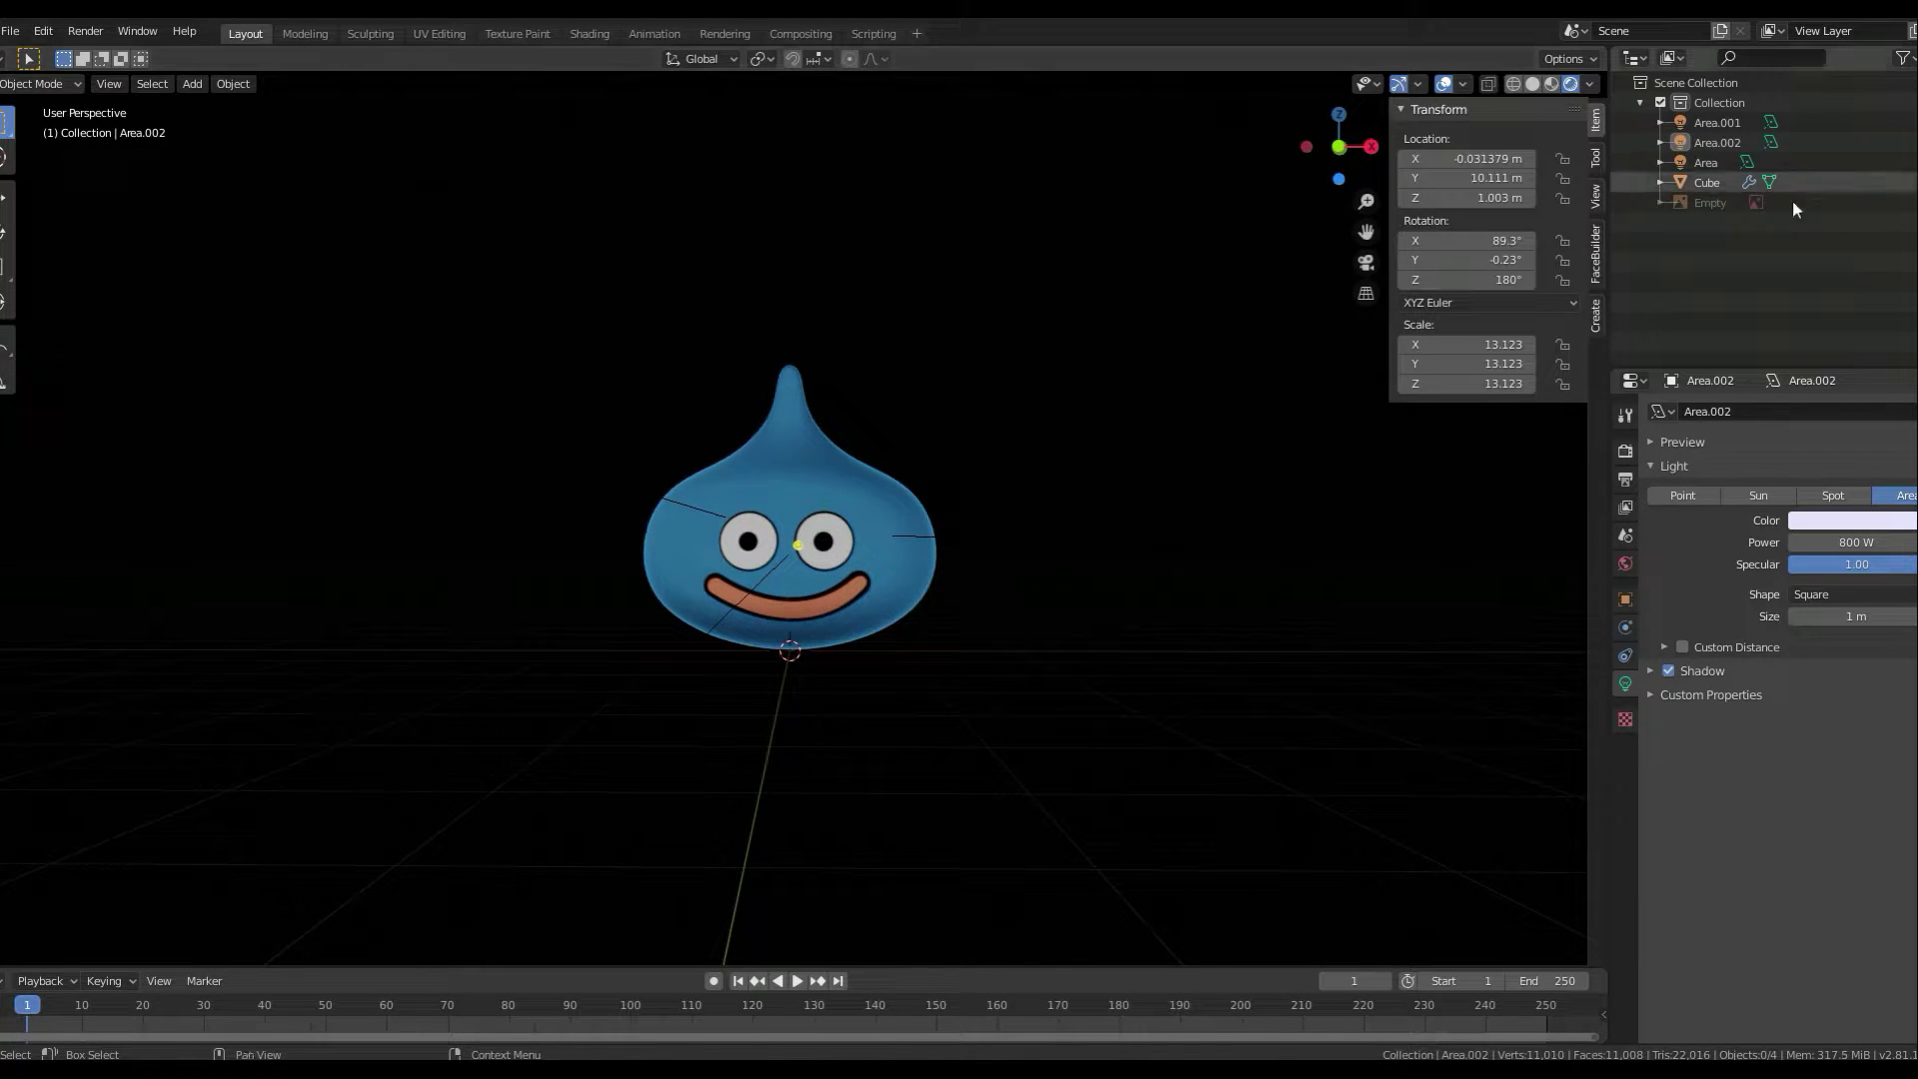
pyautogui.moveTo(1448, 500); pyautogui.dragTo(1184, 638, button='middle')
pyautogui.click(517, 33)
pyautogui.moveTo(226, 633); pyautogui.dragTo(171, 633, button='middle')
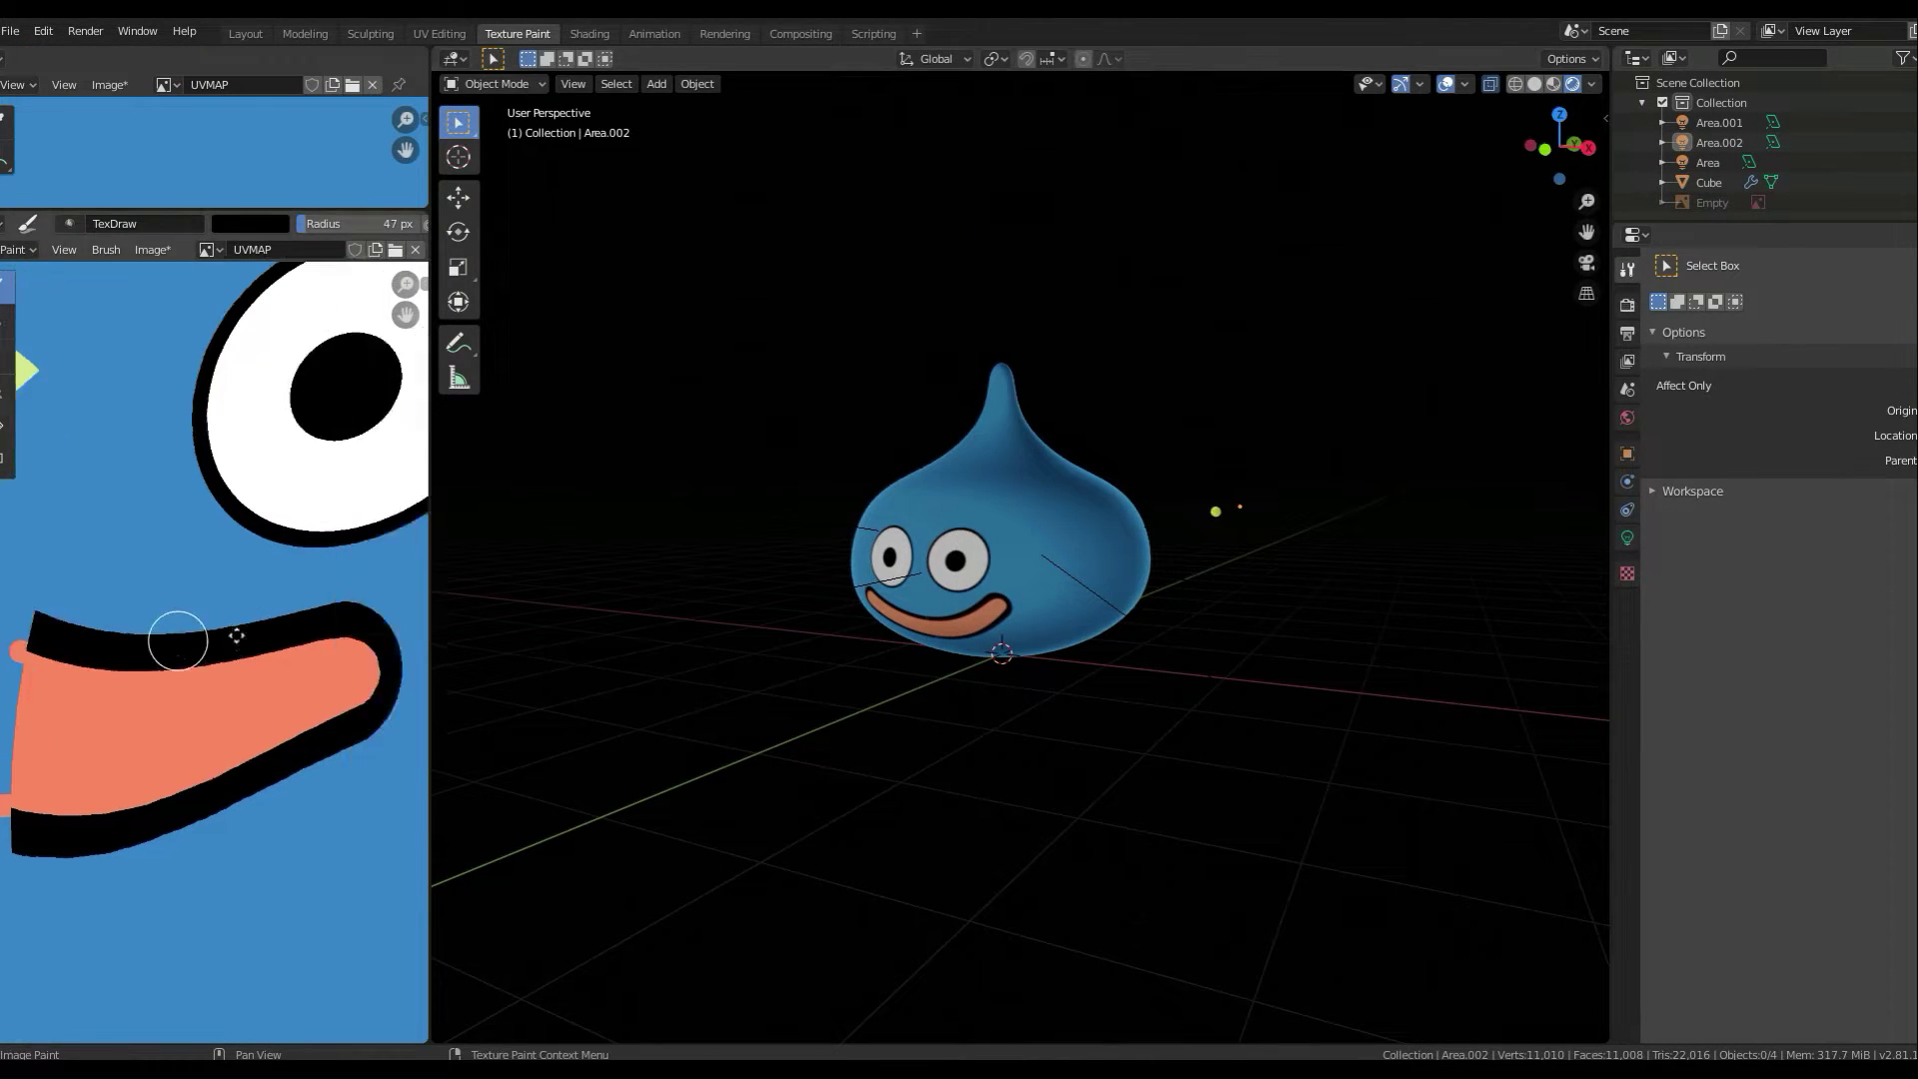
pyautogui.scroll(2, 171, 634)
# - Select the slime's Outline material slot and inspect the outline shell from the front
pyautogui.scroll(-3, 1013, 686)
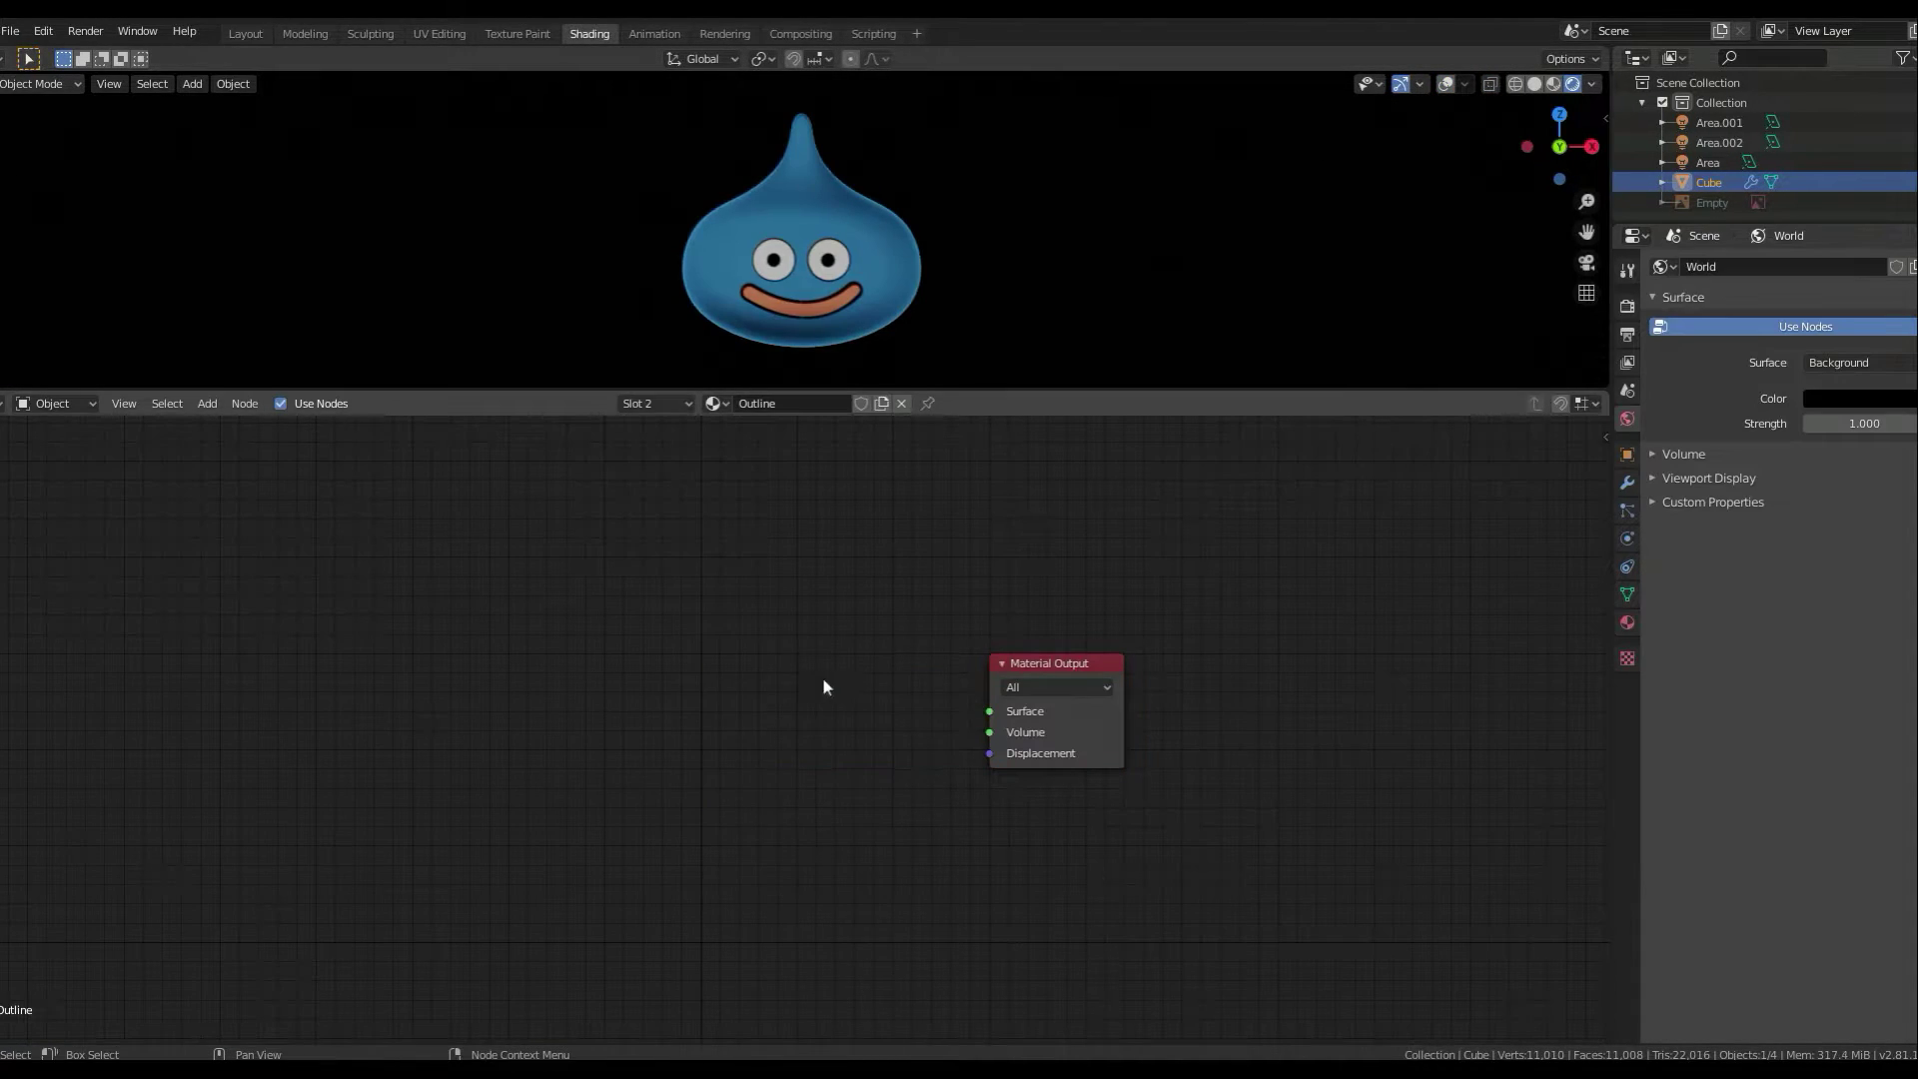
pyautogui.hotkey('shift', 'a')
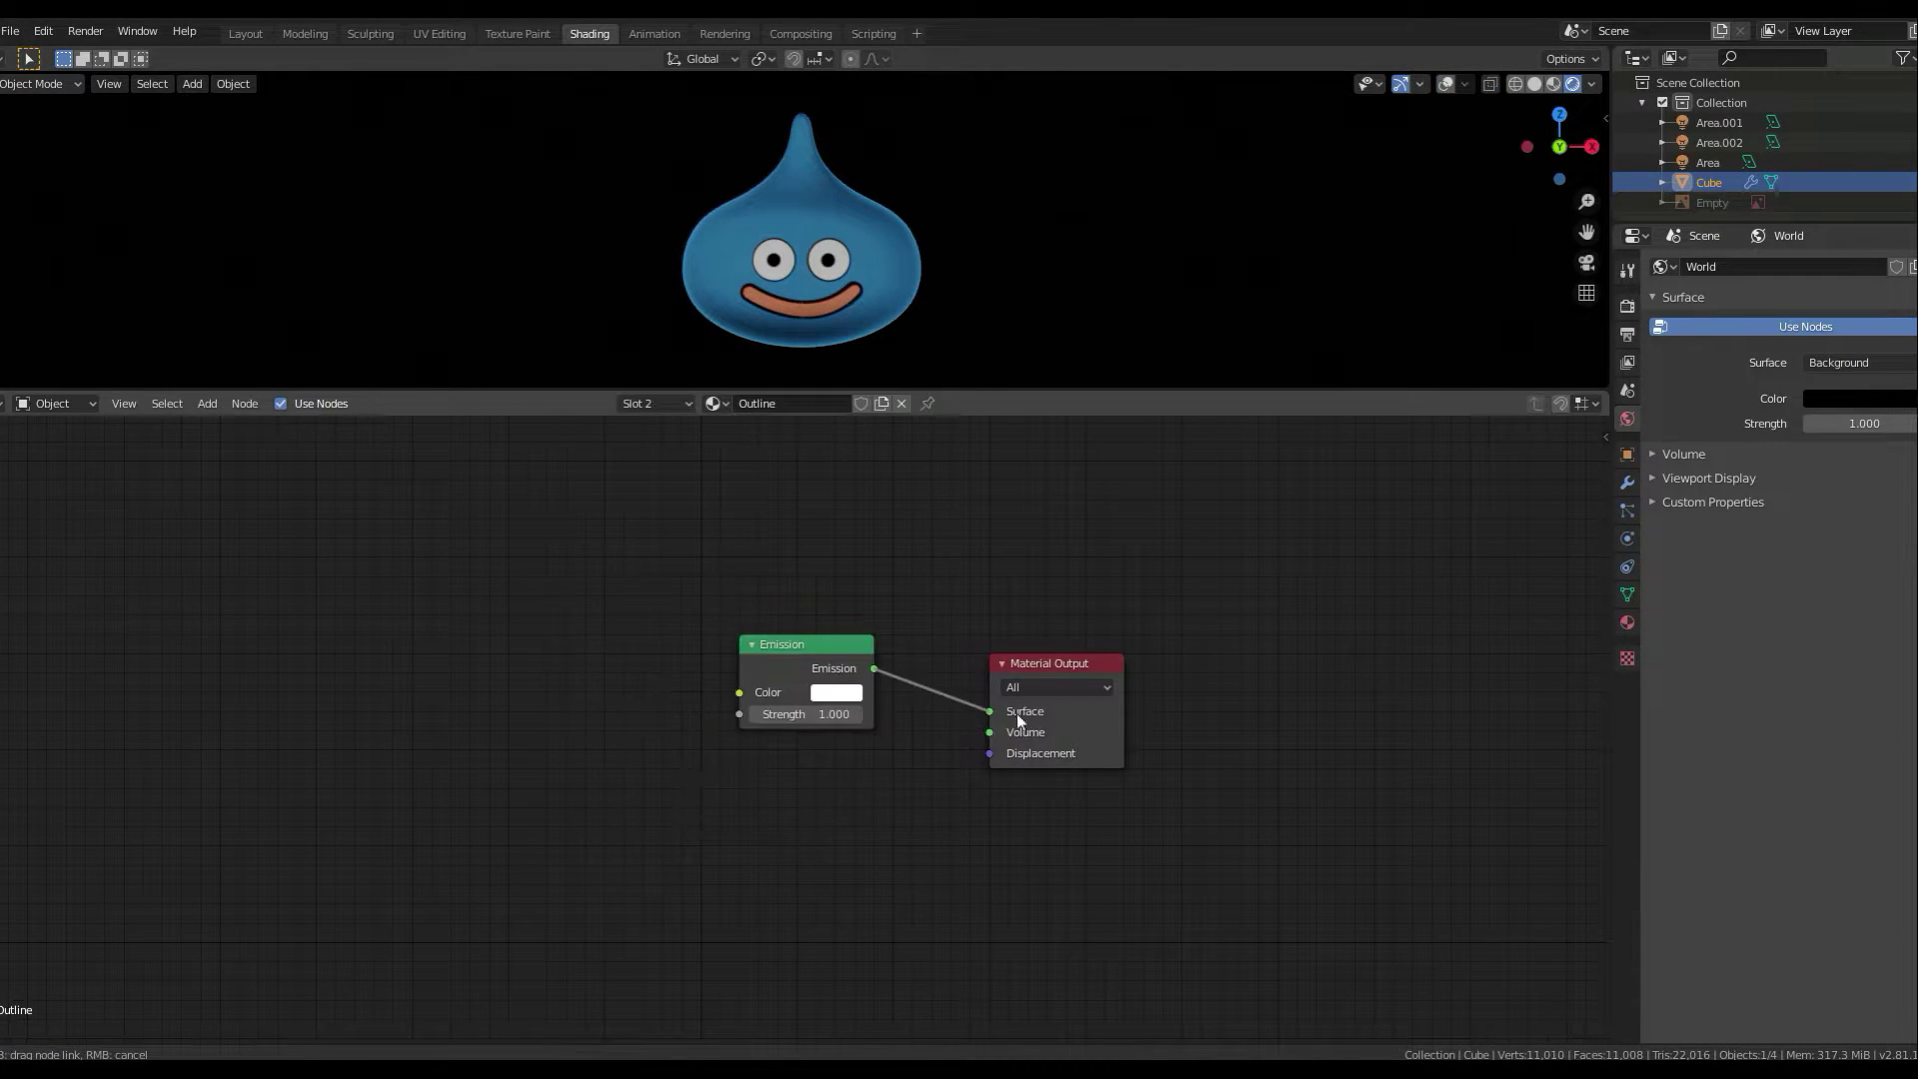
pyautogui.click(244, 34)
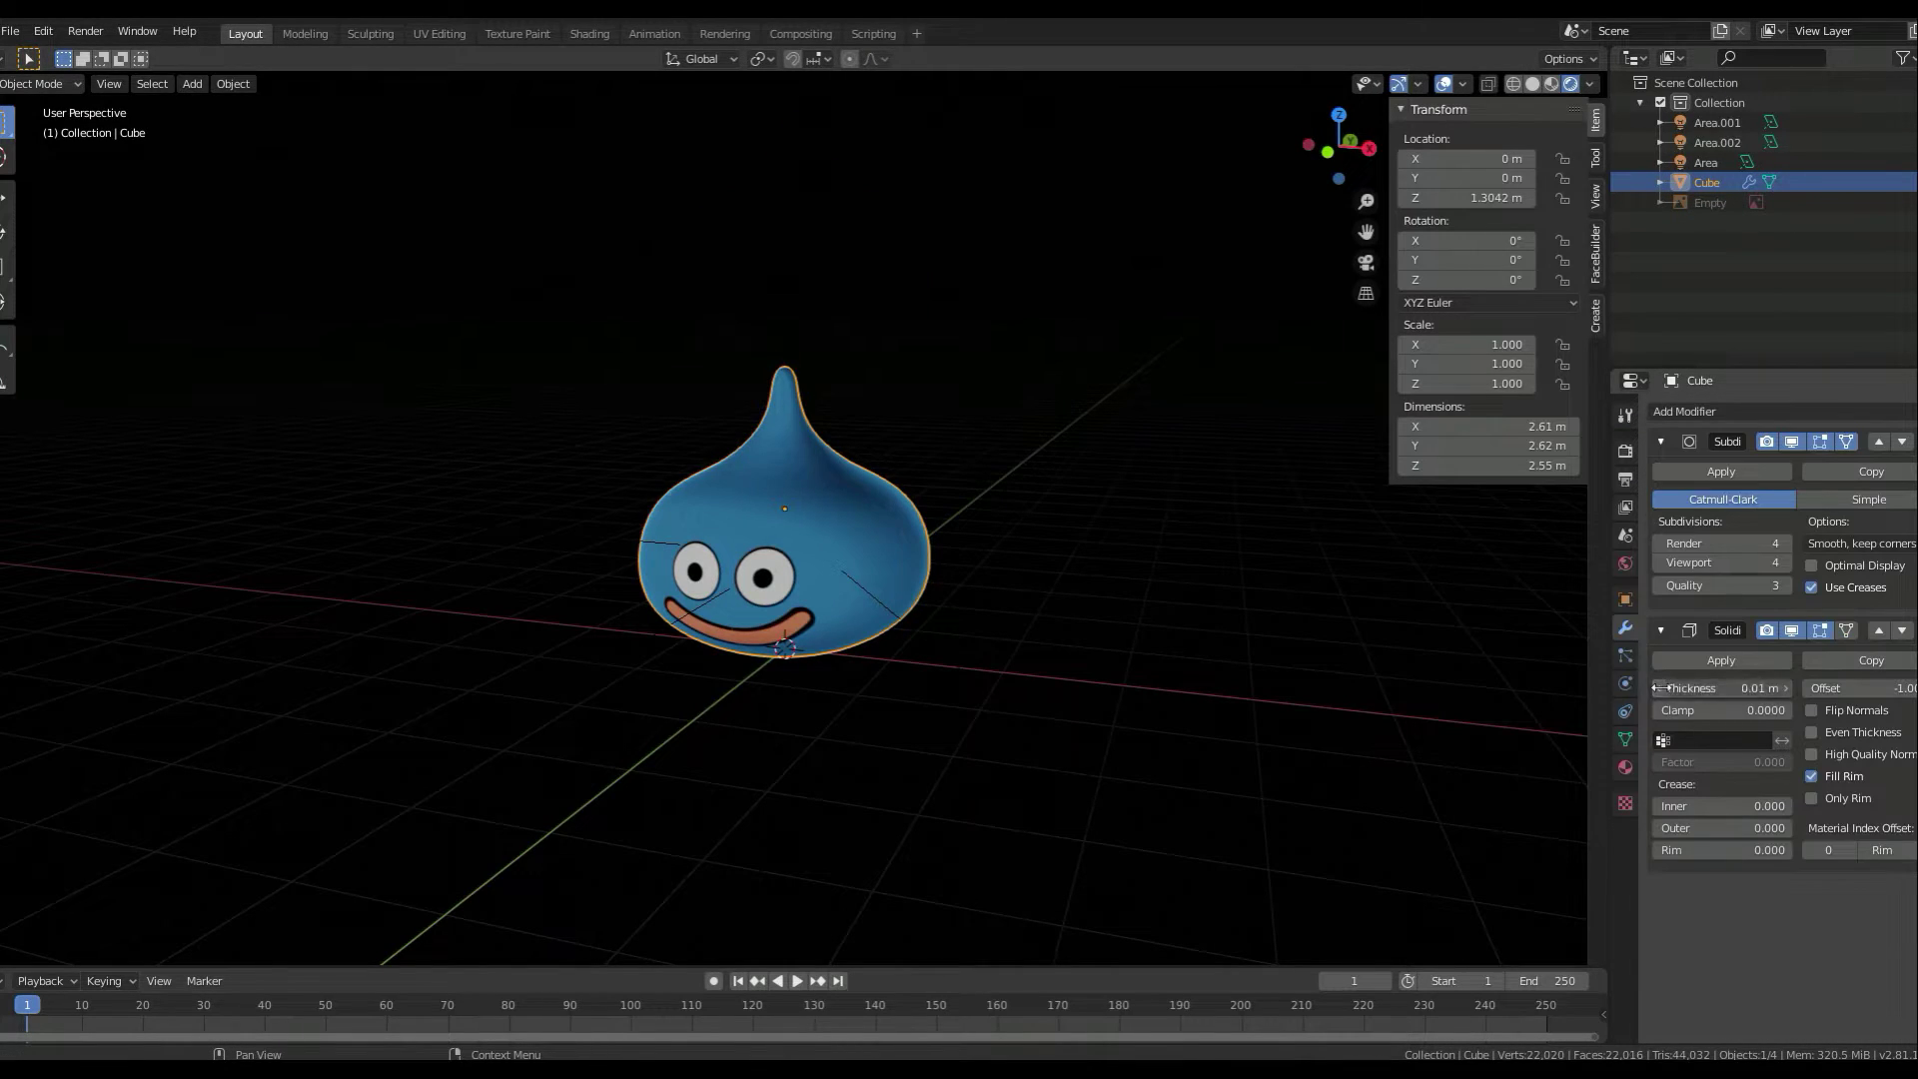
pyautogui.click(1626, 767)
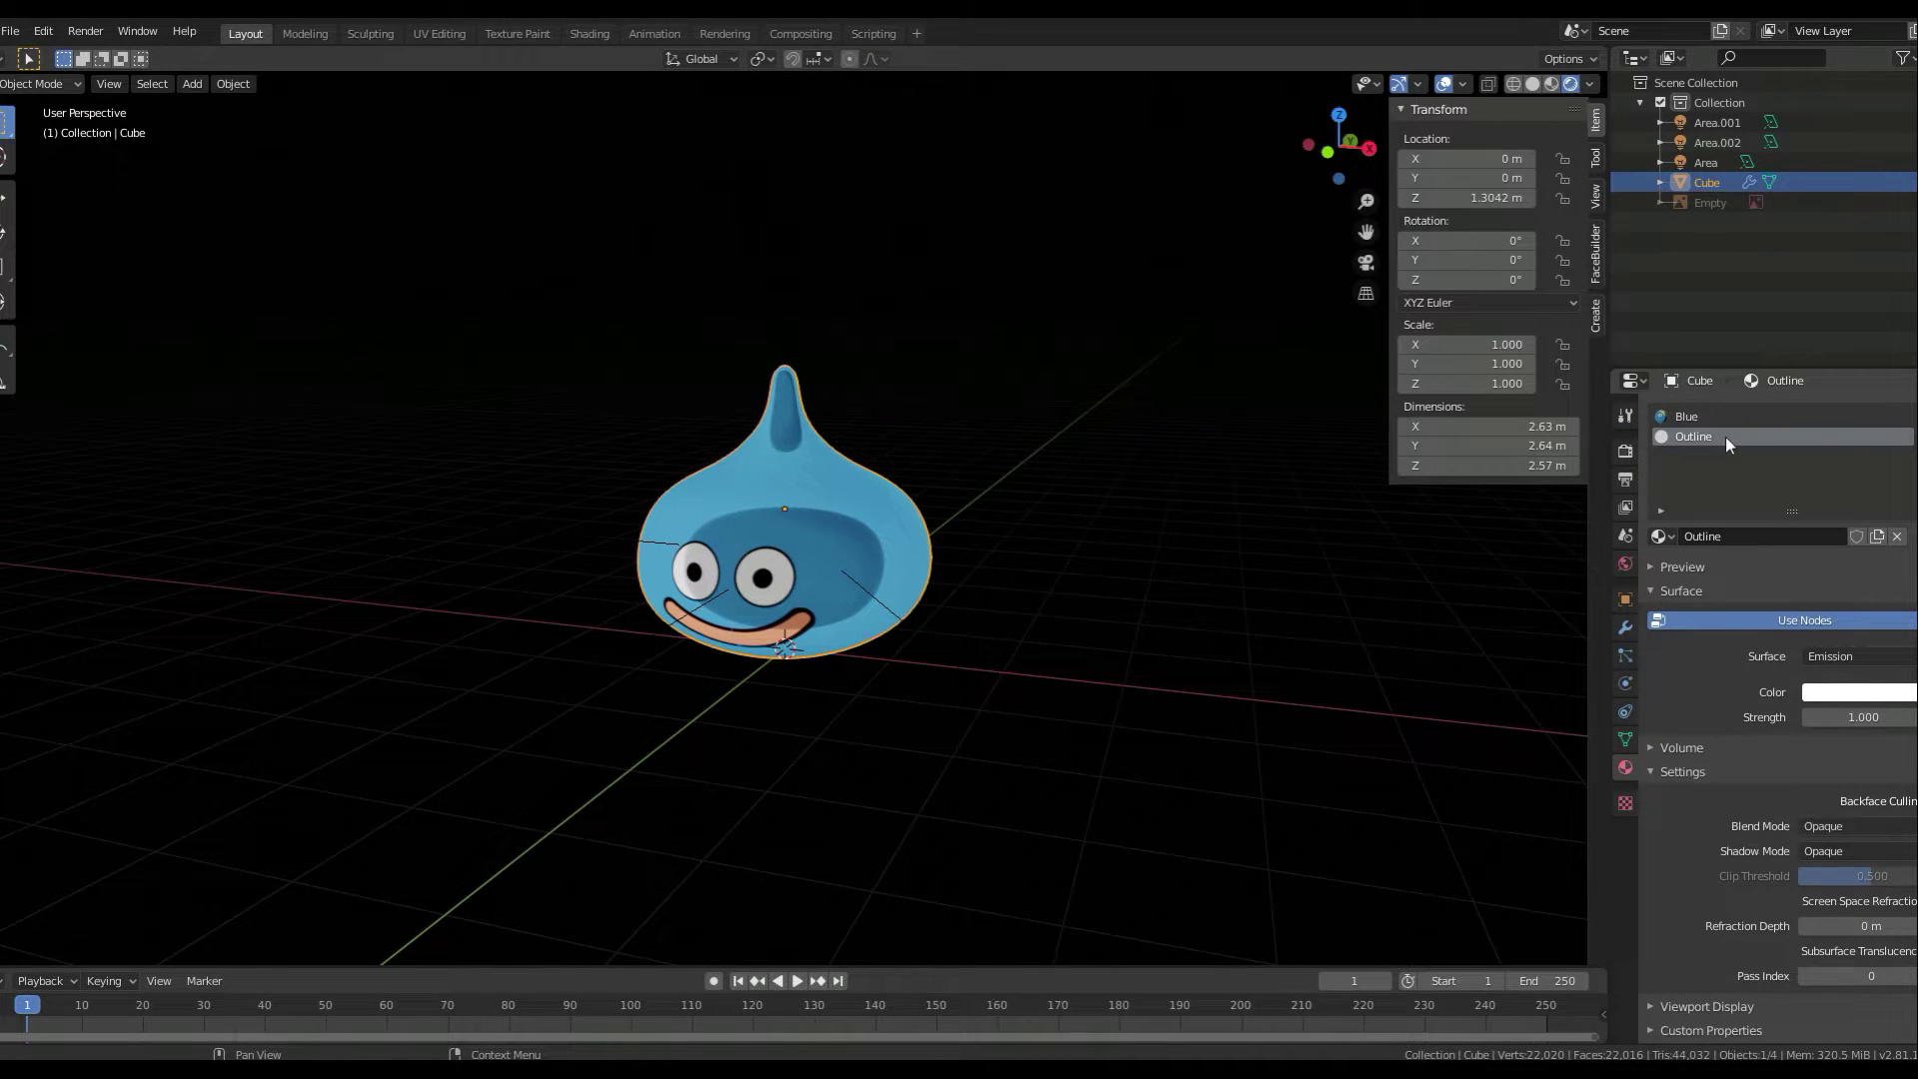
pyautogui.click(1625, 626)
pyautogui.click(1261, 626)
pyautogui.scroll(3, 1134, 635)
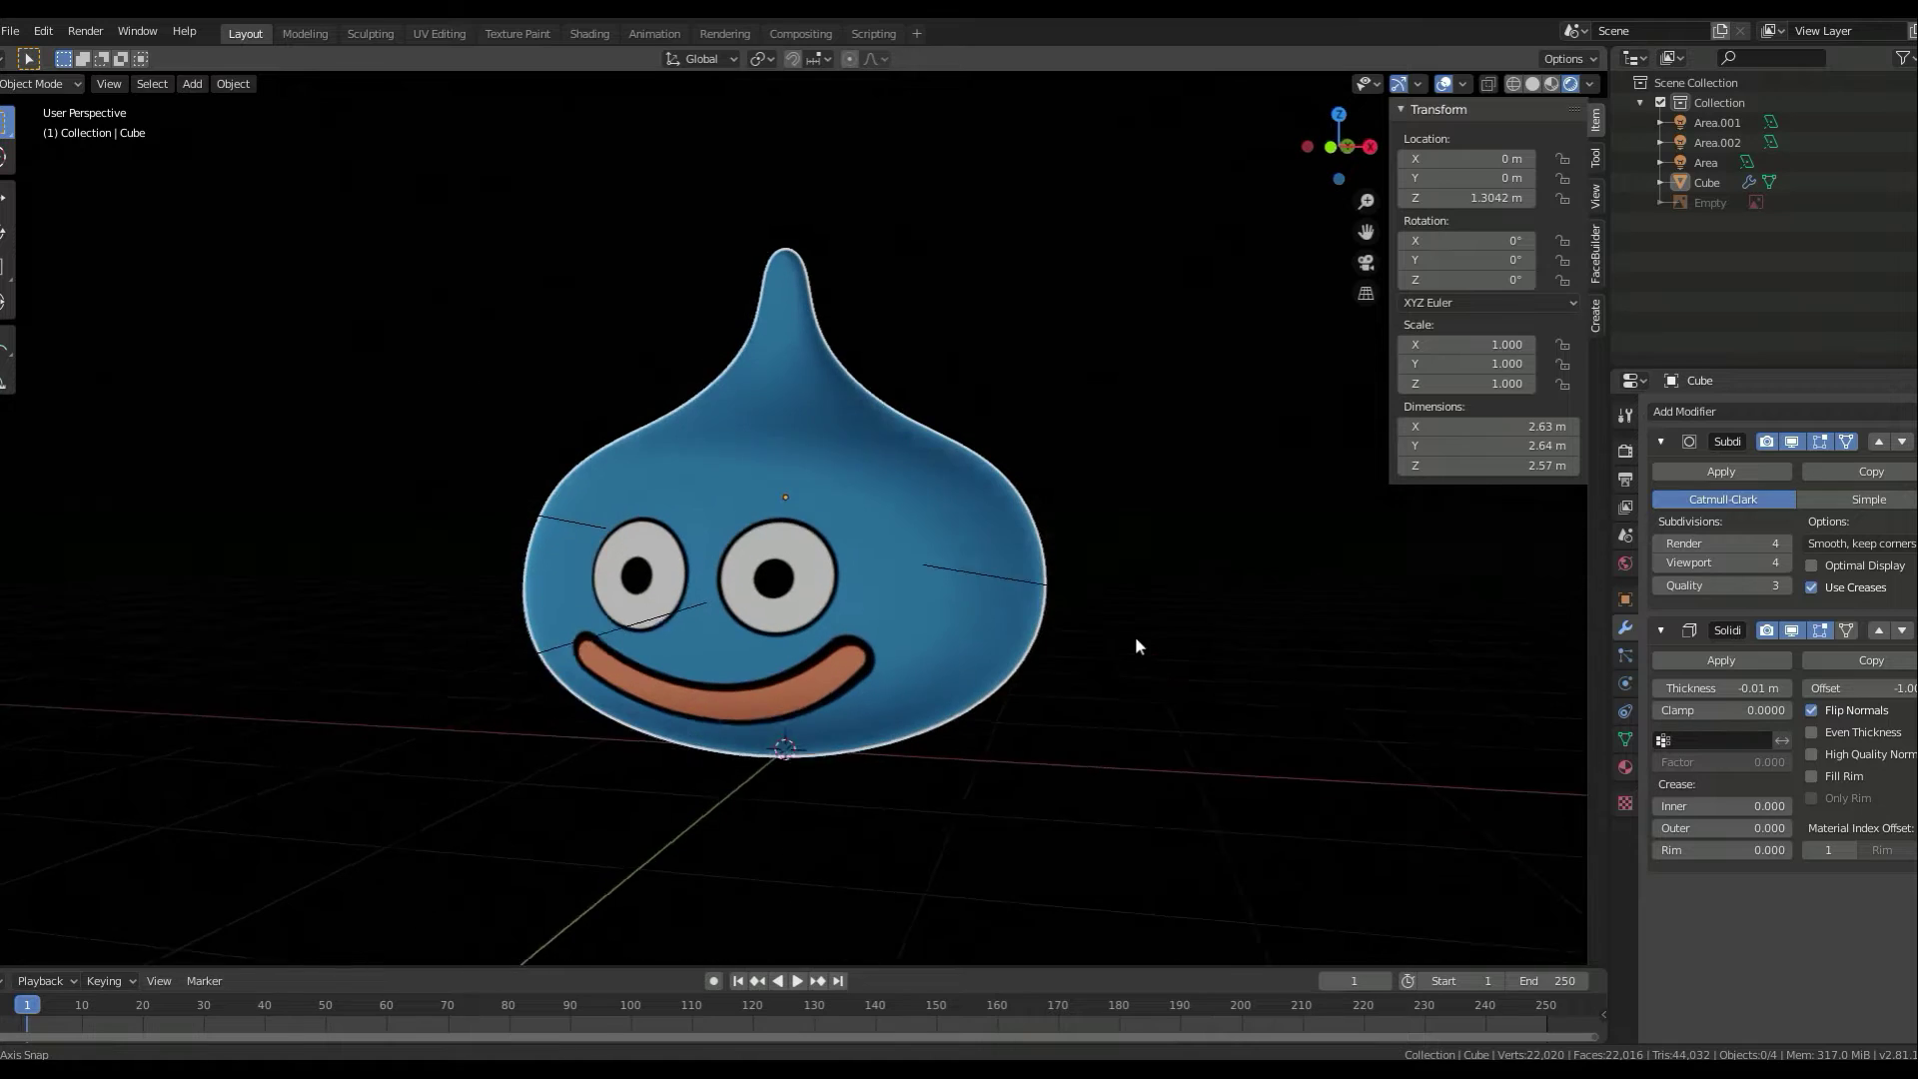
pyautogui.press('KP_1')
pyautogui.scroll(1, 1346, 719)
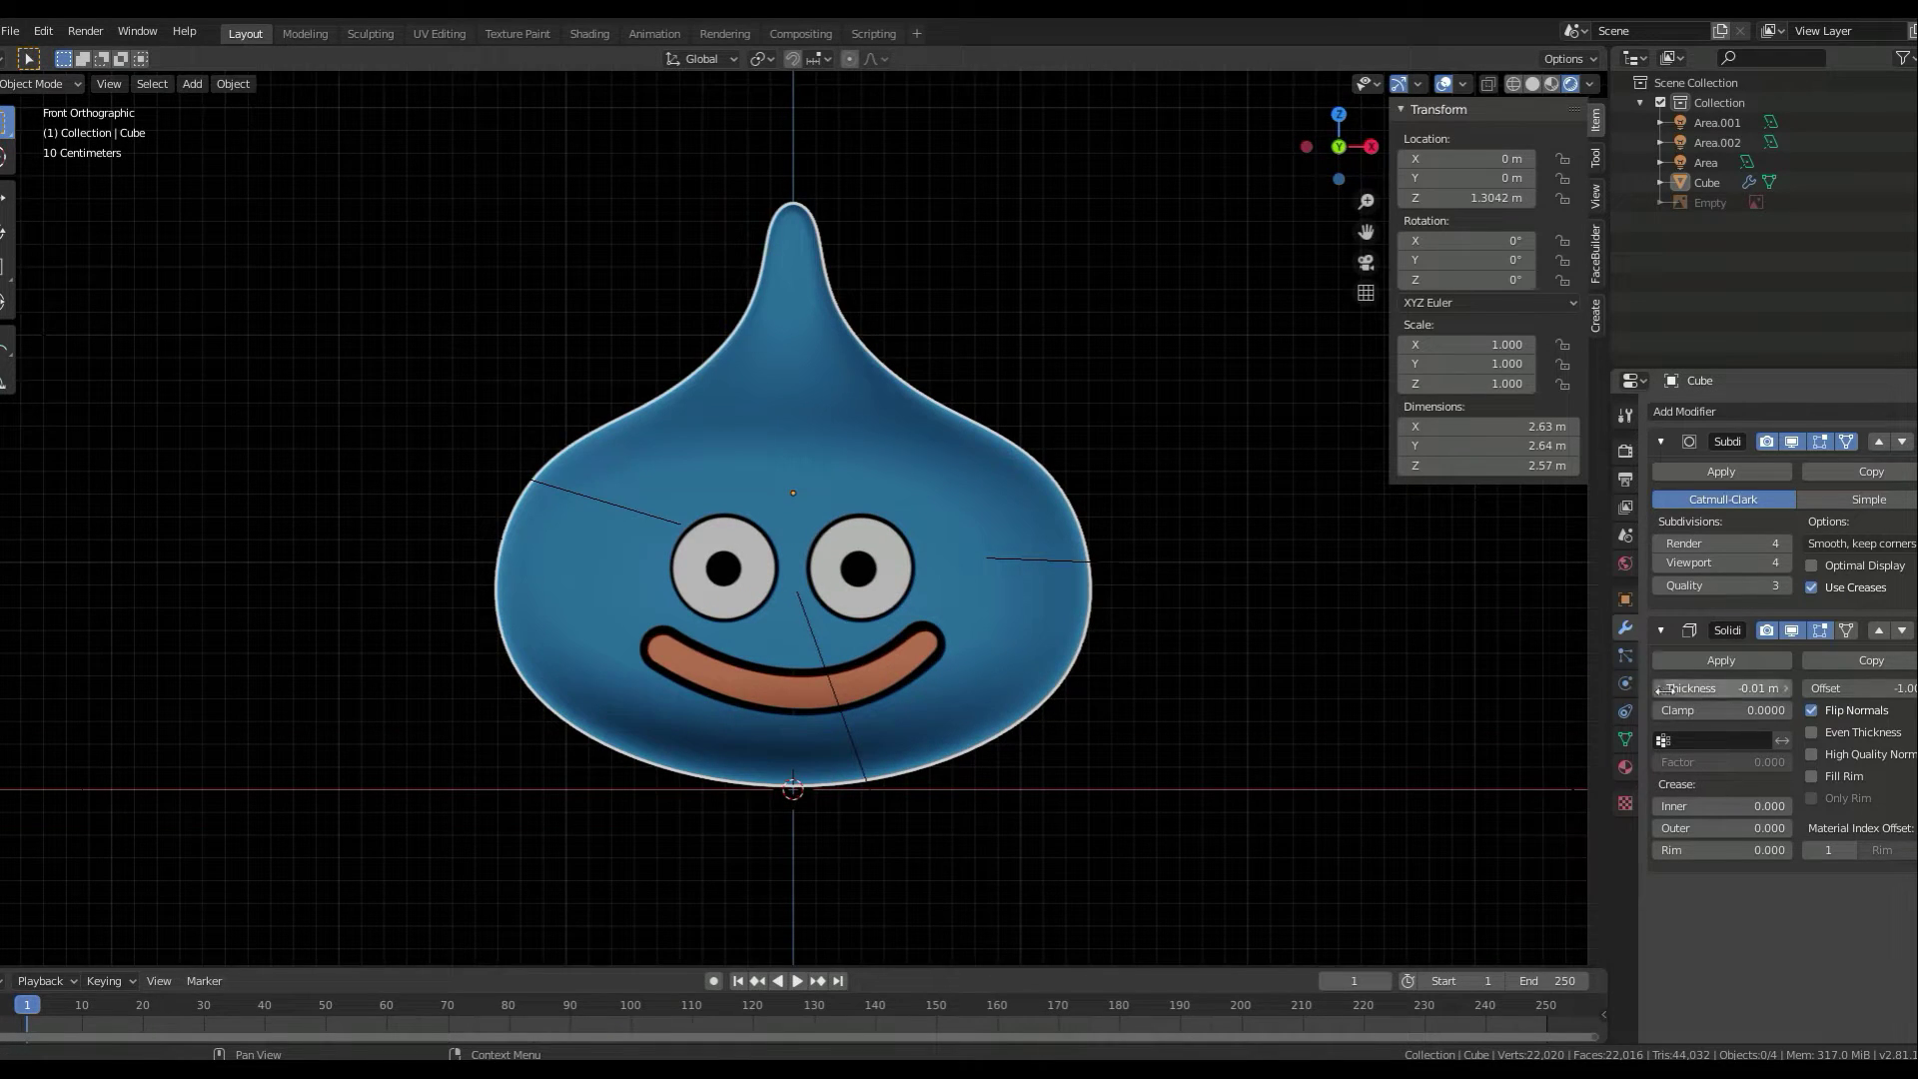
# - Set the Outline material's Emission colour to a deep dark blue
pyautogui.click(589, 34)
pyautogui.click(836, 693)
pyautogui.moveTo(971, 543)
pyautogui.mouseDown()
pyautogui.moveTo(977, 419)
pyautogui.moveTo(977, 493)
pyautogui.mouseUp()
pyautogui.click(953, 450)
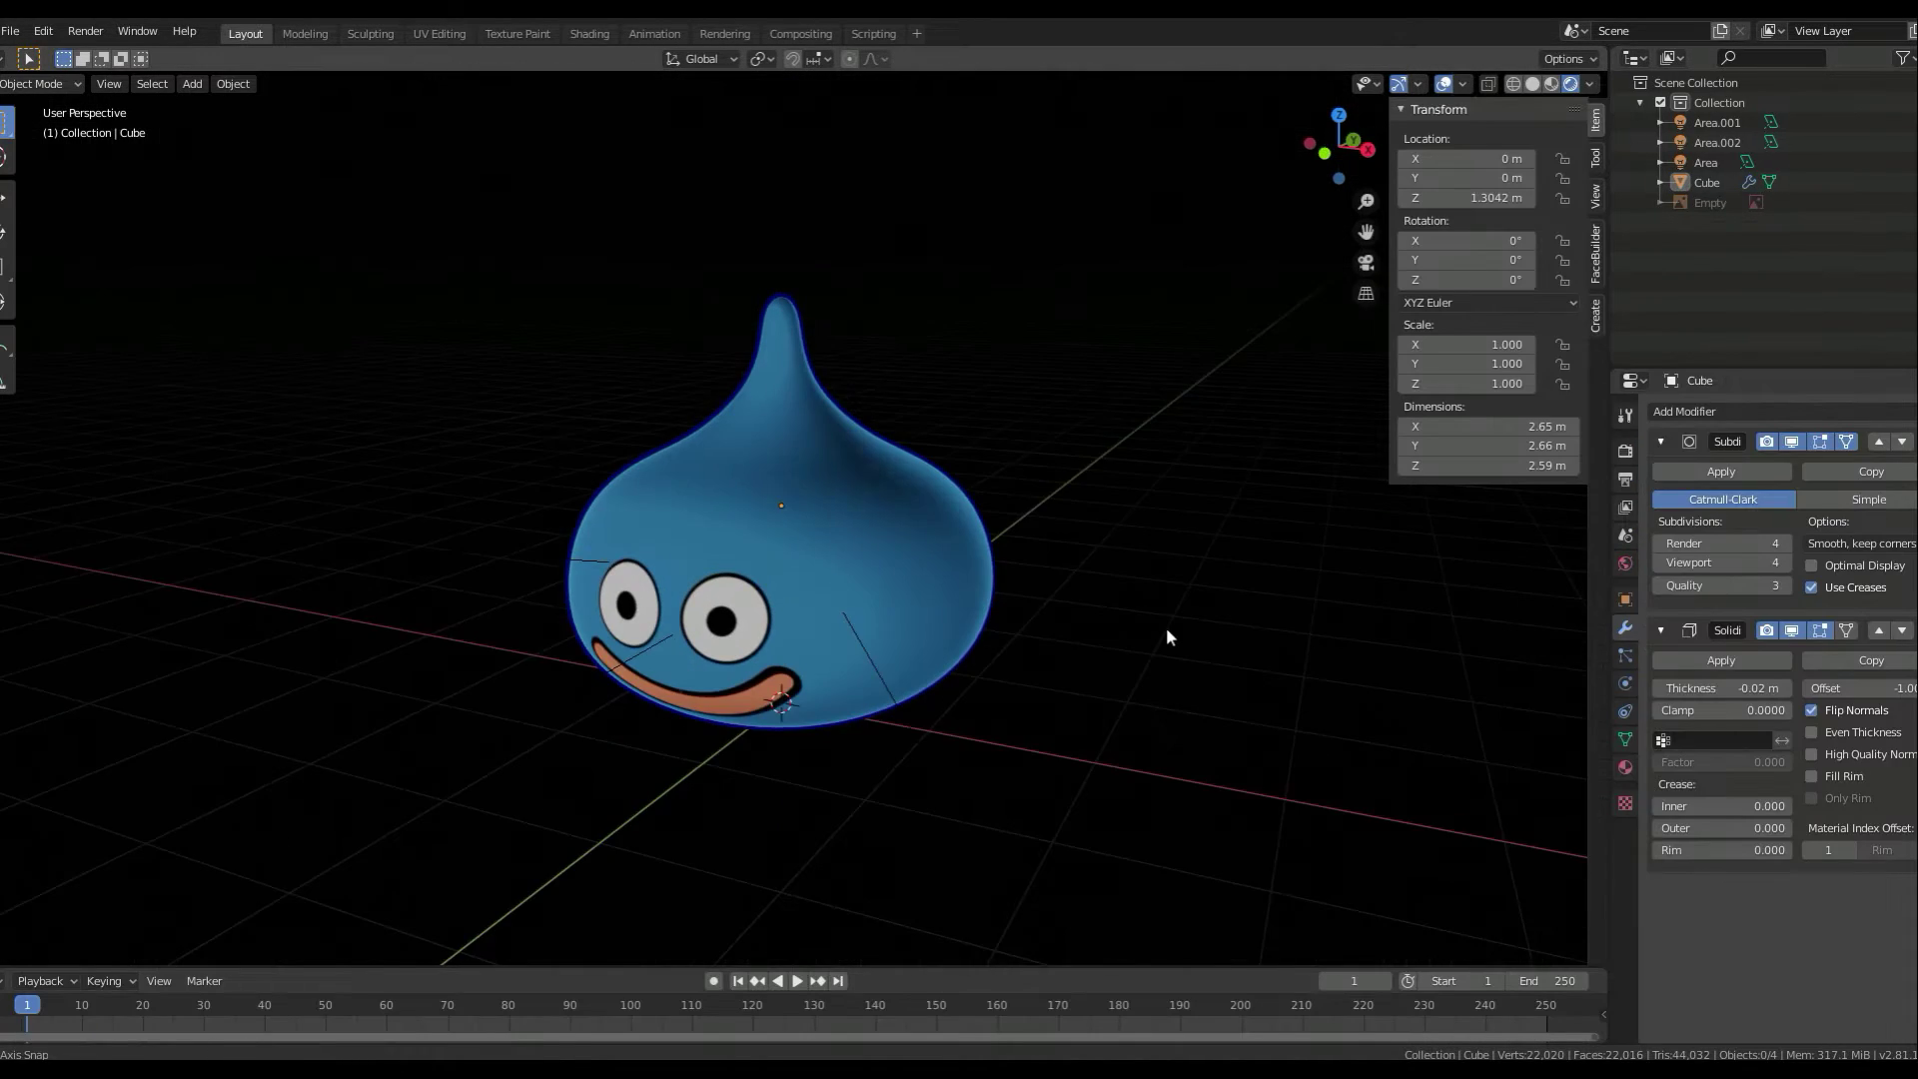
pyautogui.scroll(4, 999, 699)
# - Put the slime into Texture Paint mode in the Texture Paint workspace
pyautogui.click(517, 33)
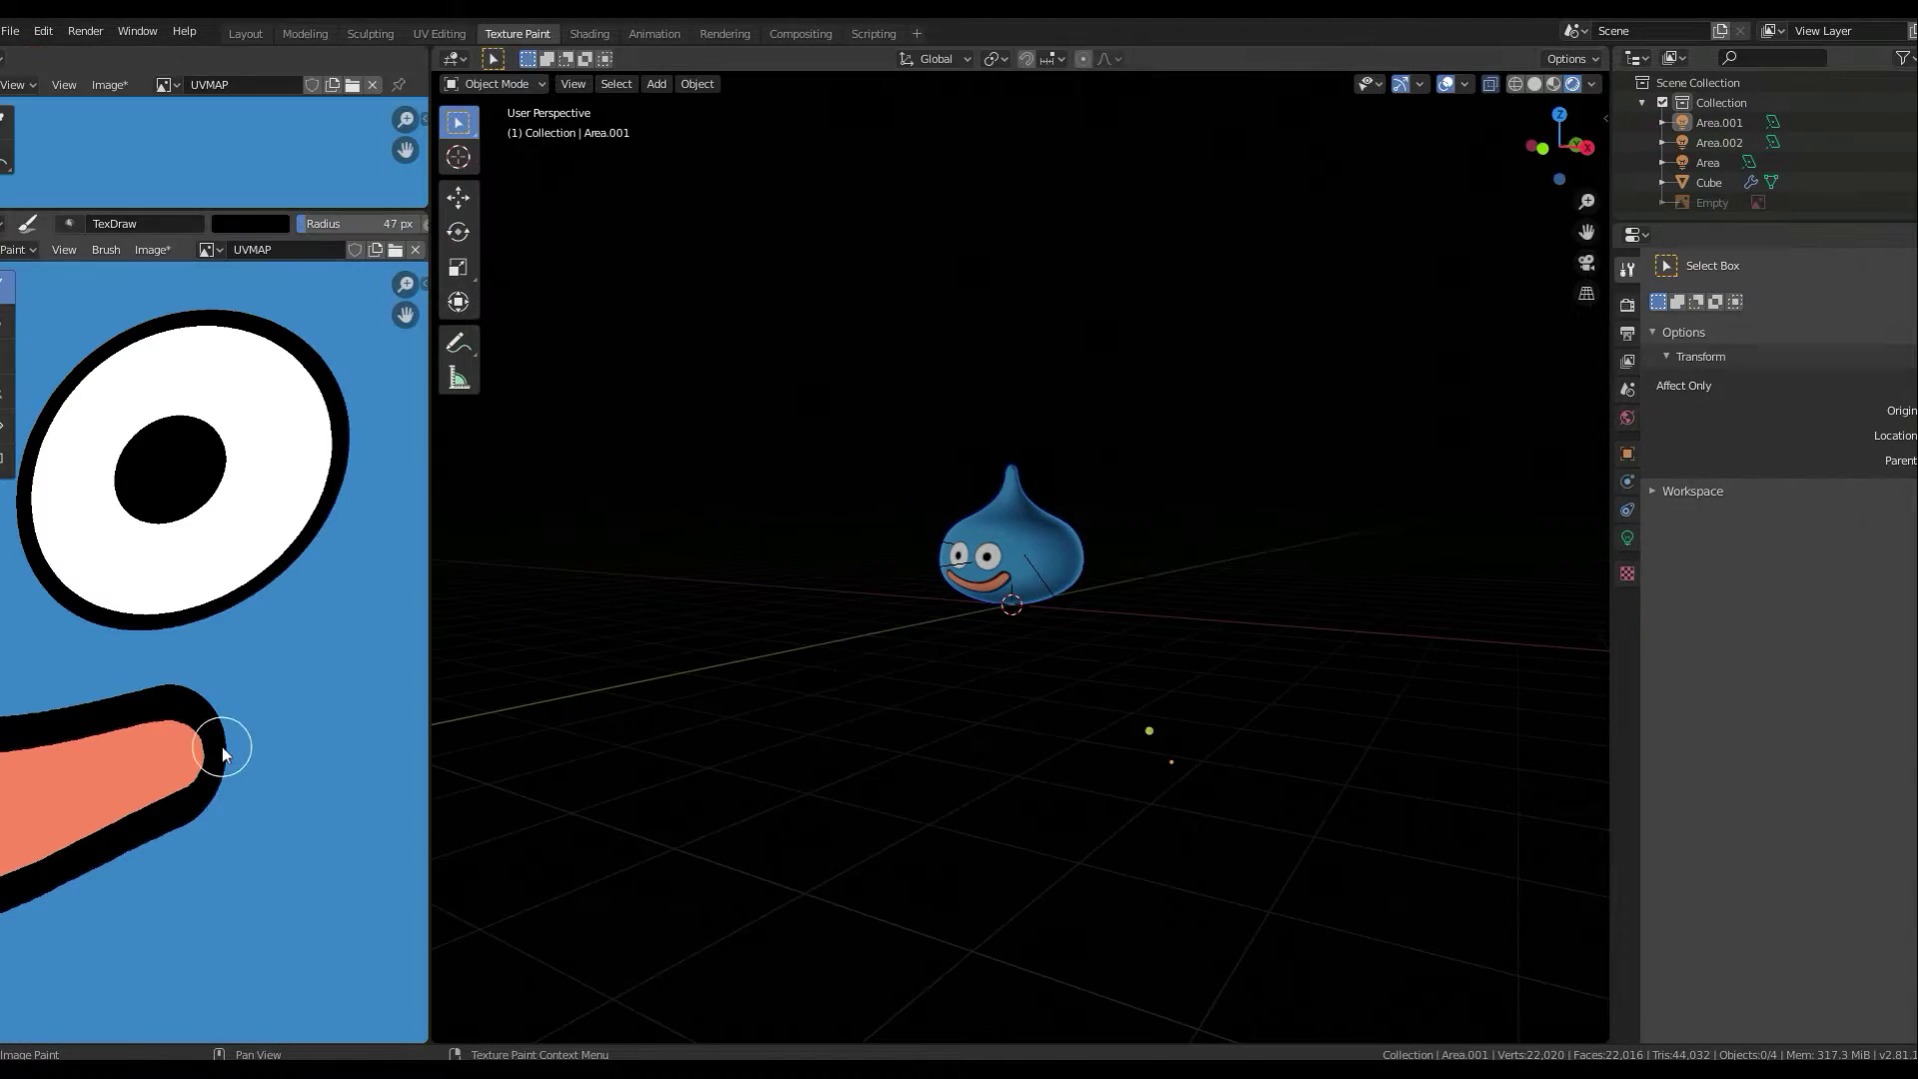
pyautogui.press('Tab')
pyautogui.click(502, 217)
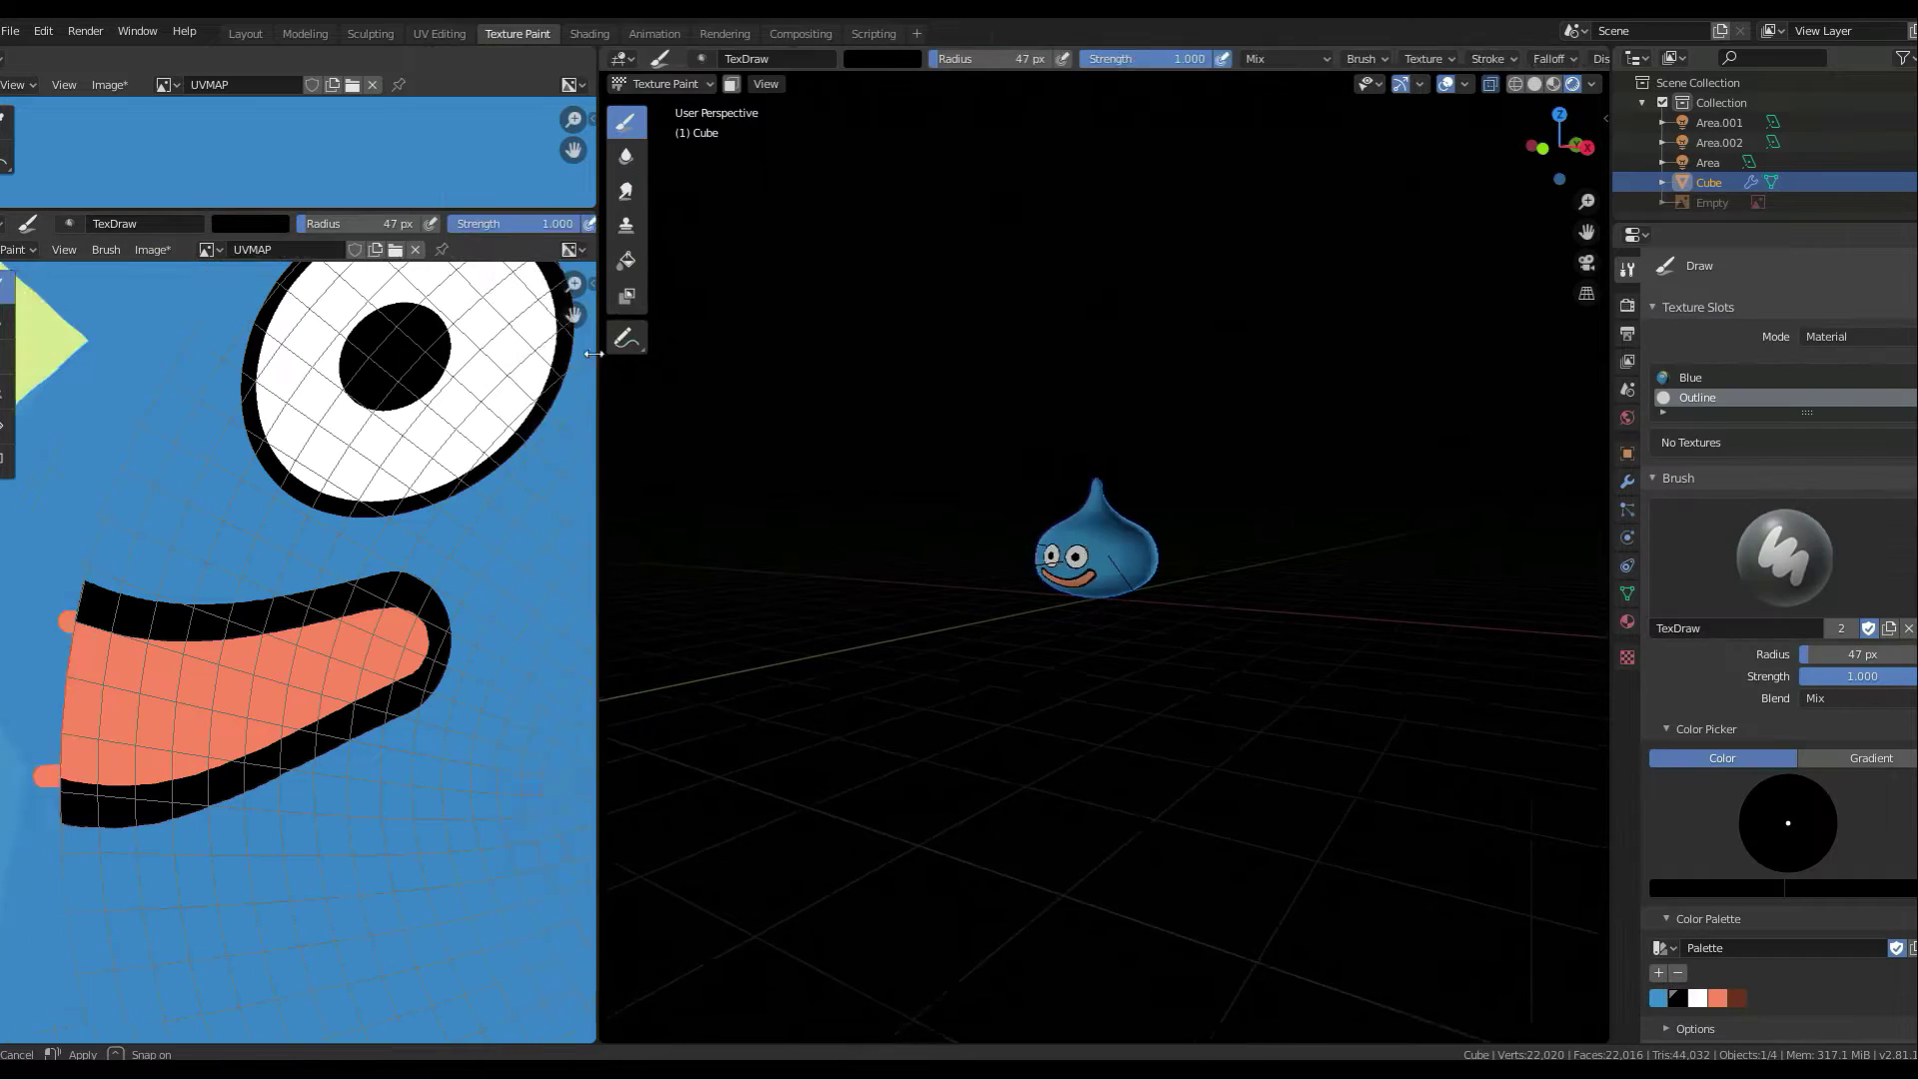
pyautogui.scroll(5, 1361, 698)
pyautogui.scroll(3, 1229, 674)
pyautogui.scroll(-2, 1096, 487)
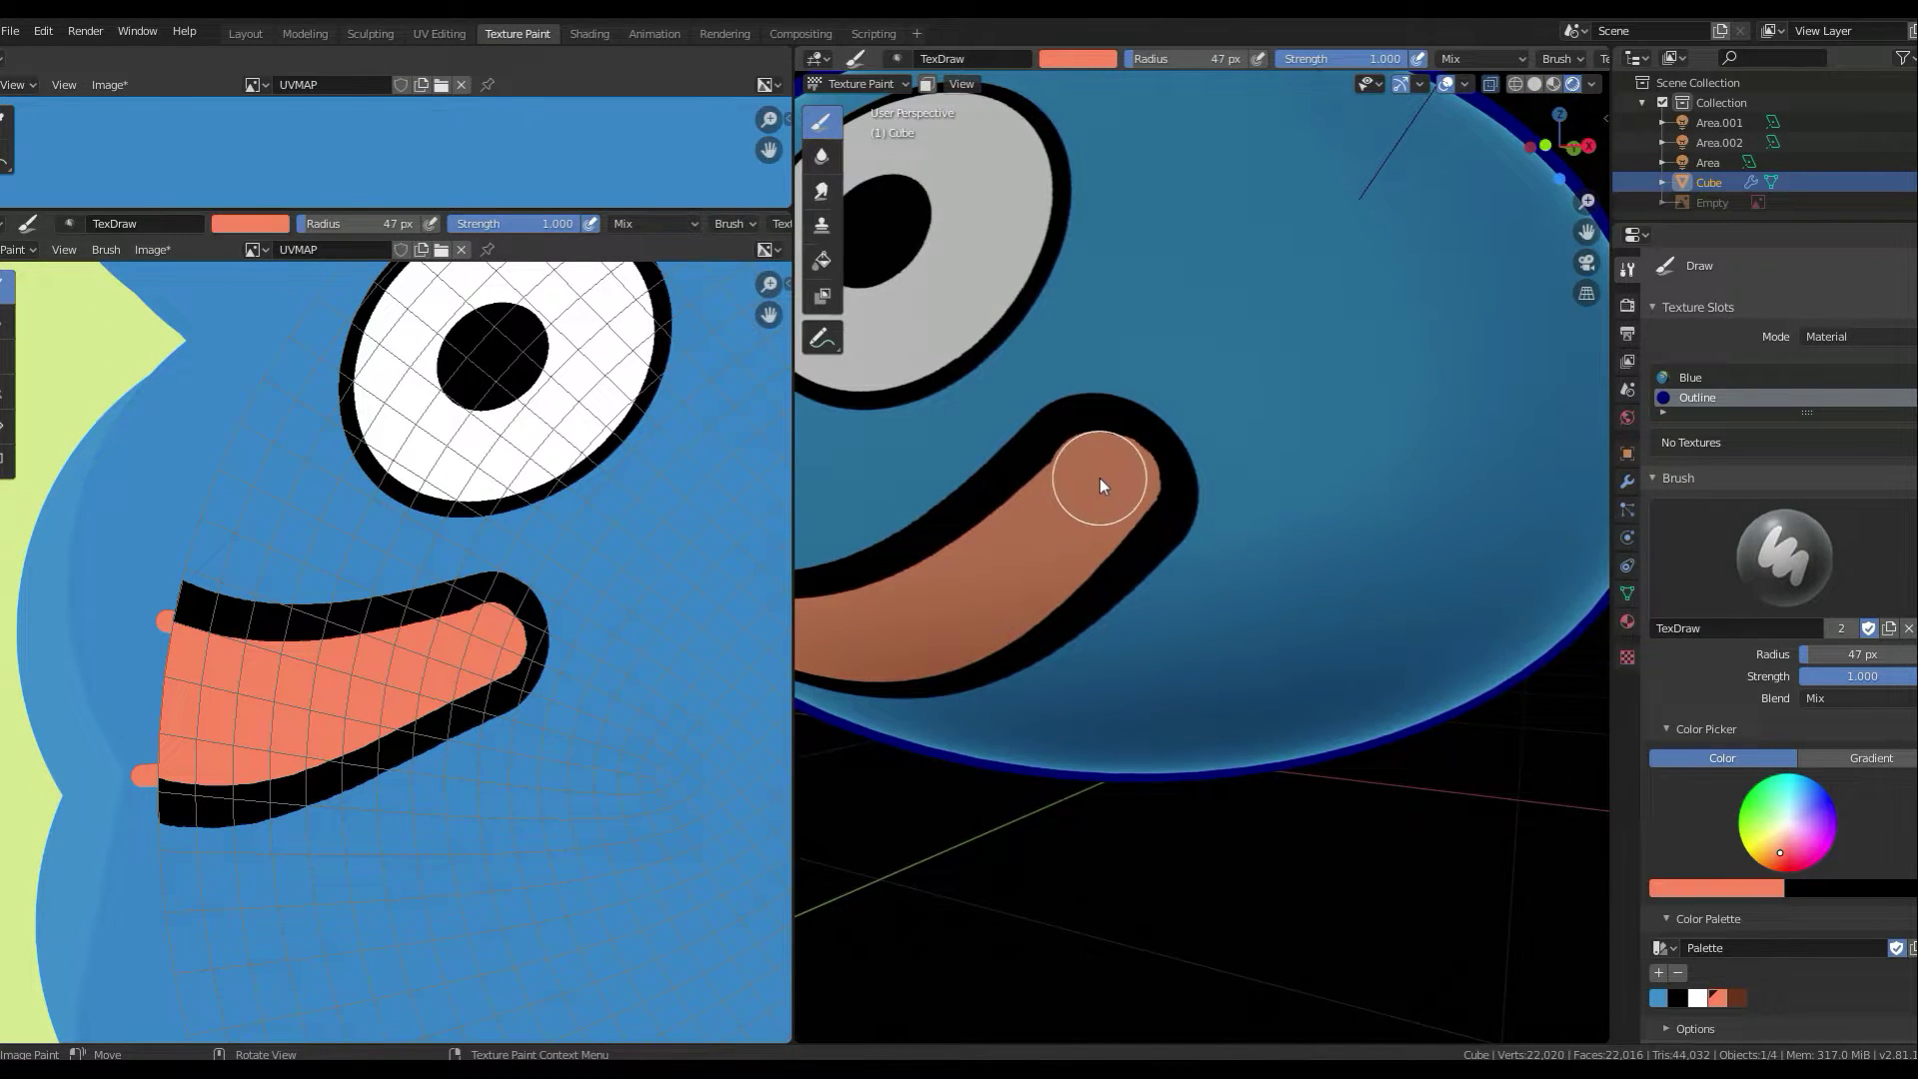
# - From the front view, sample the tongue's salmon colour and touch up the tongue
pyautogui.press('s')
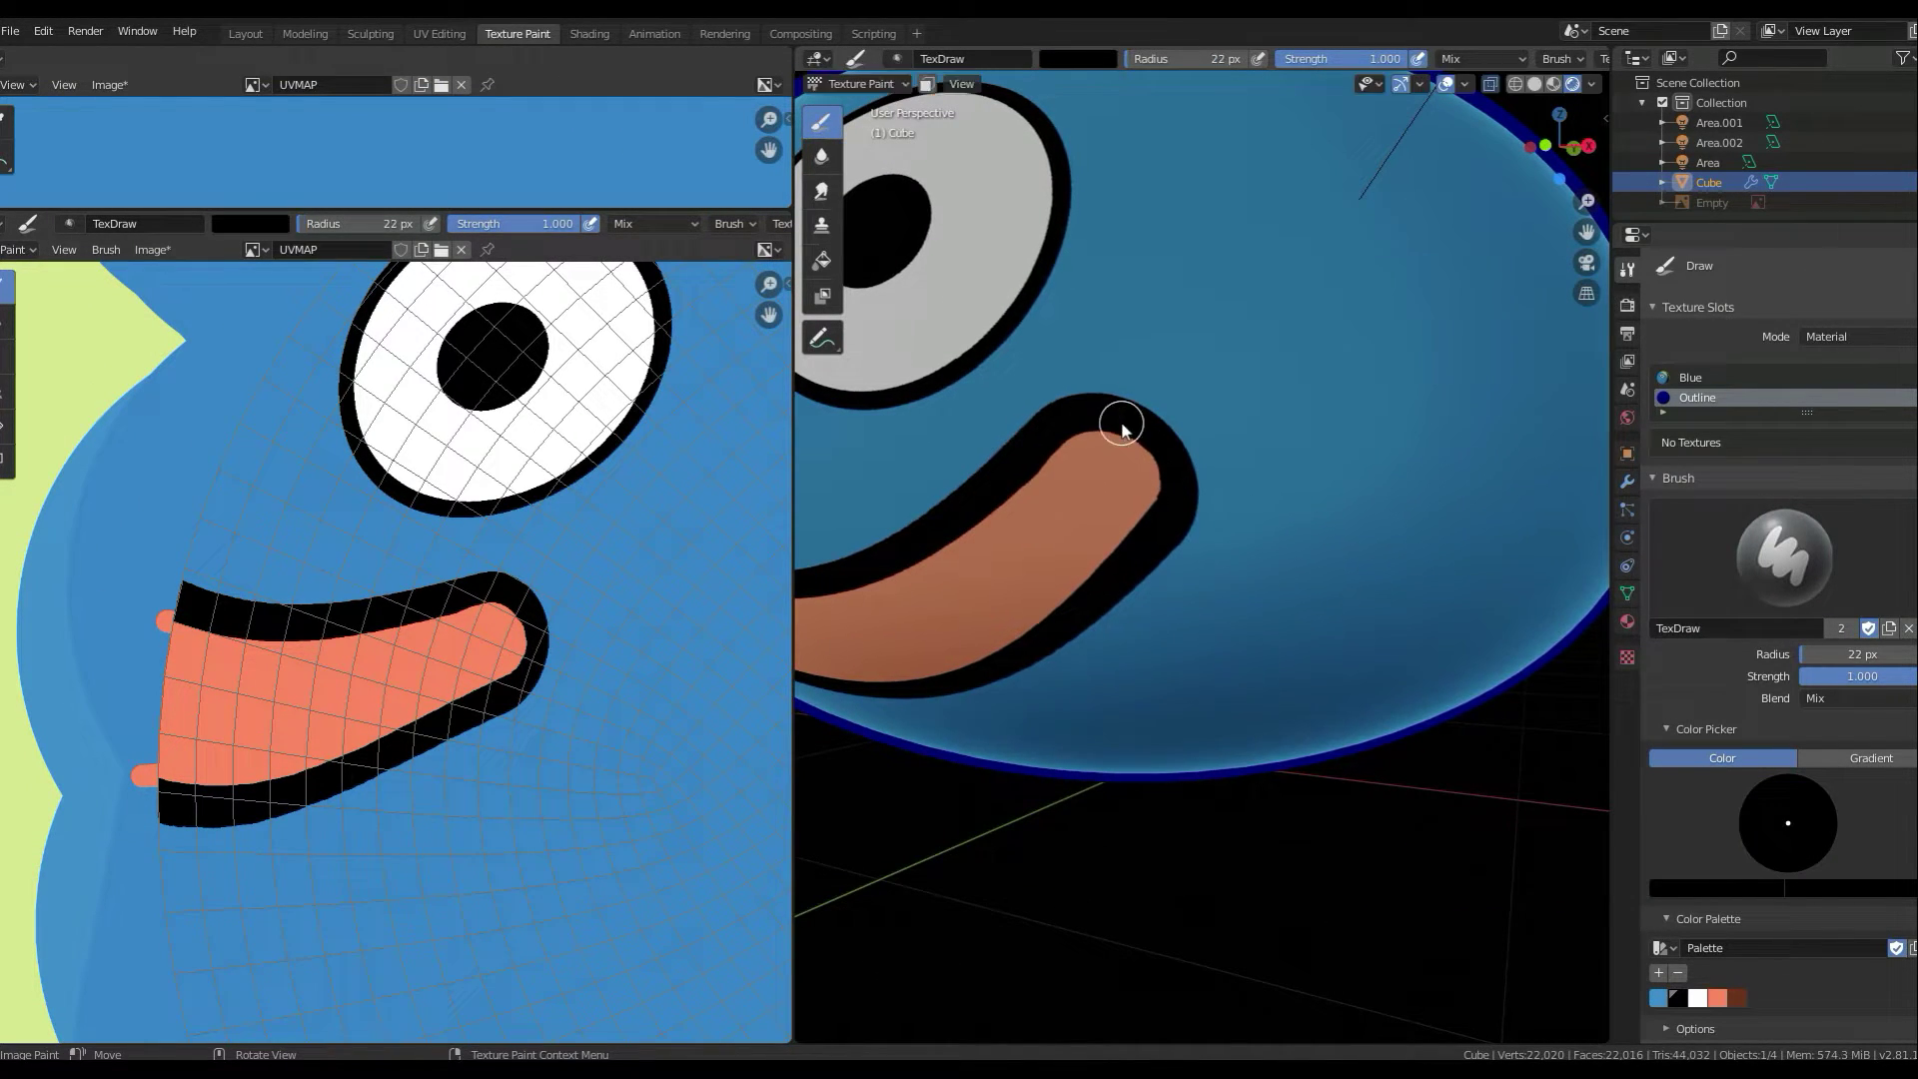
pyautogui.press('KP_1')
pyautogui.scroll(3, 1104, 604)
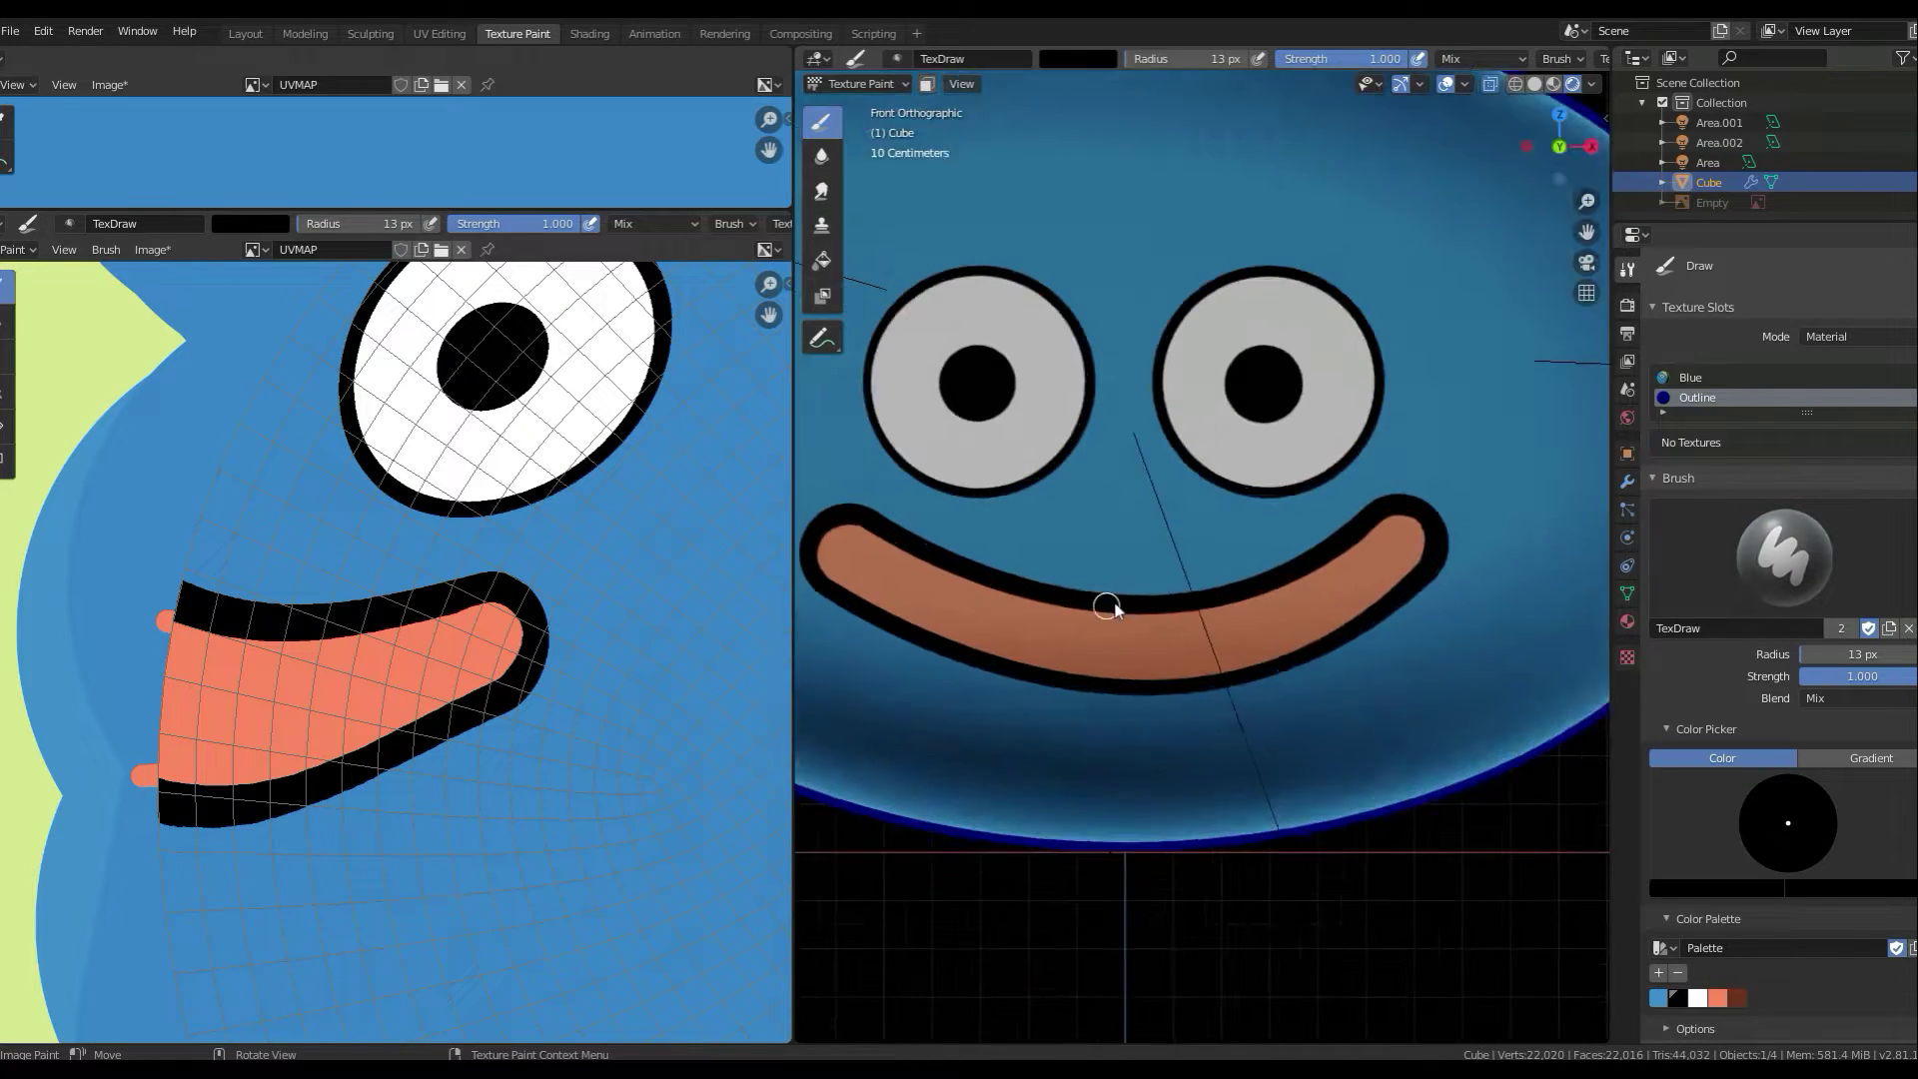
pyautogui.scroll(2, 1109, 496)
pyautogui.scroll(-2, 1435, 779)
pyautogui.scroll(3, 1092, 613)
pyautogui.press('s')
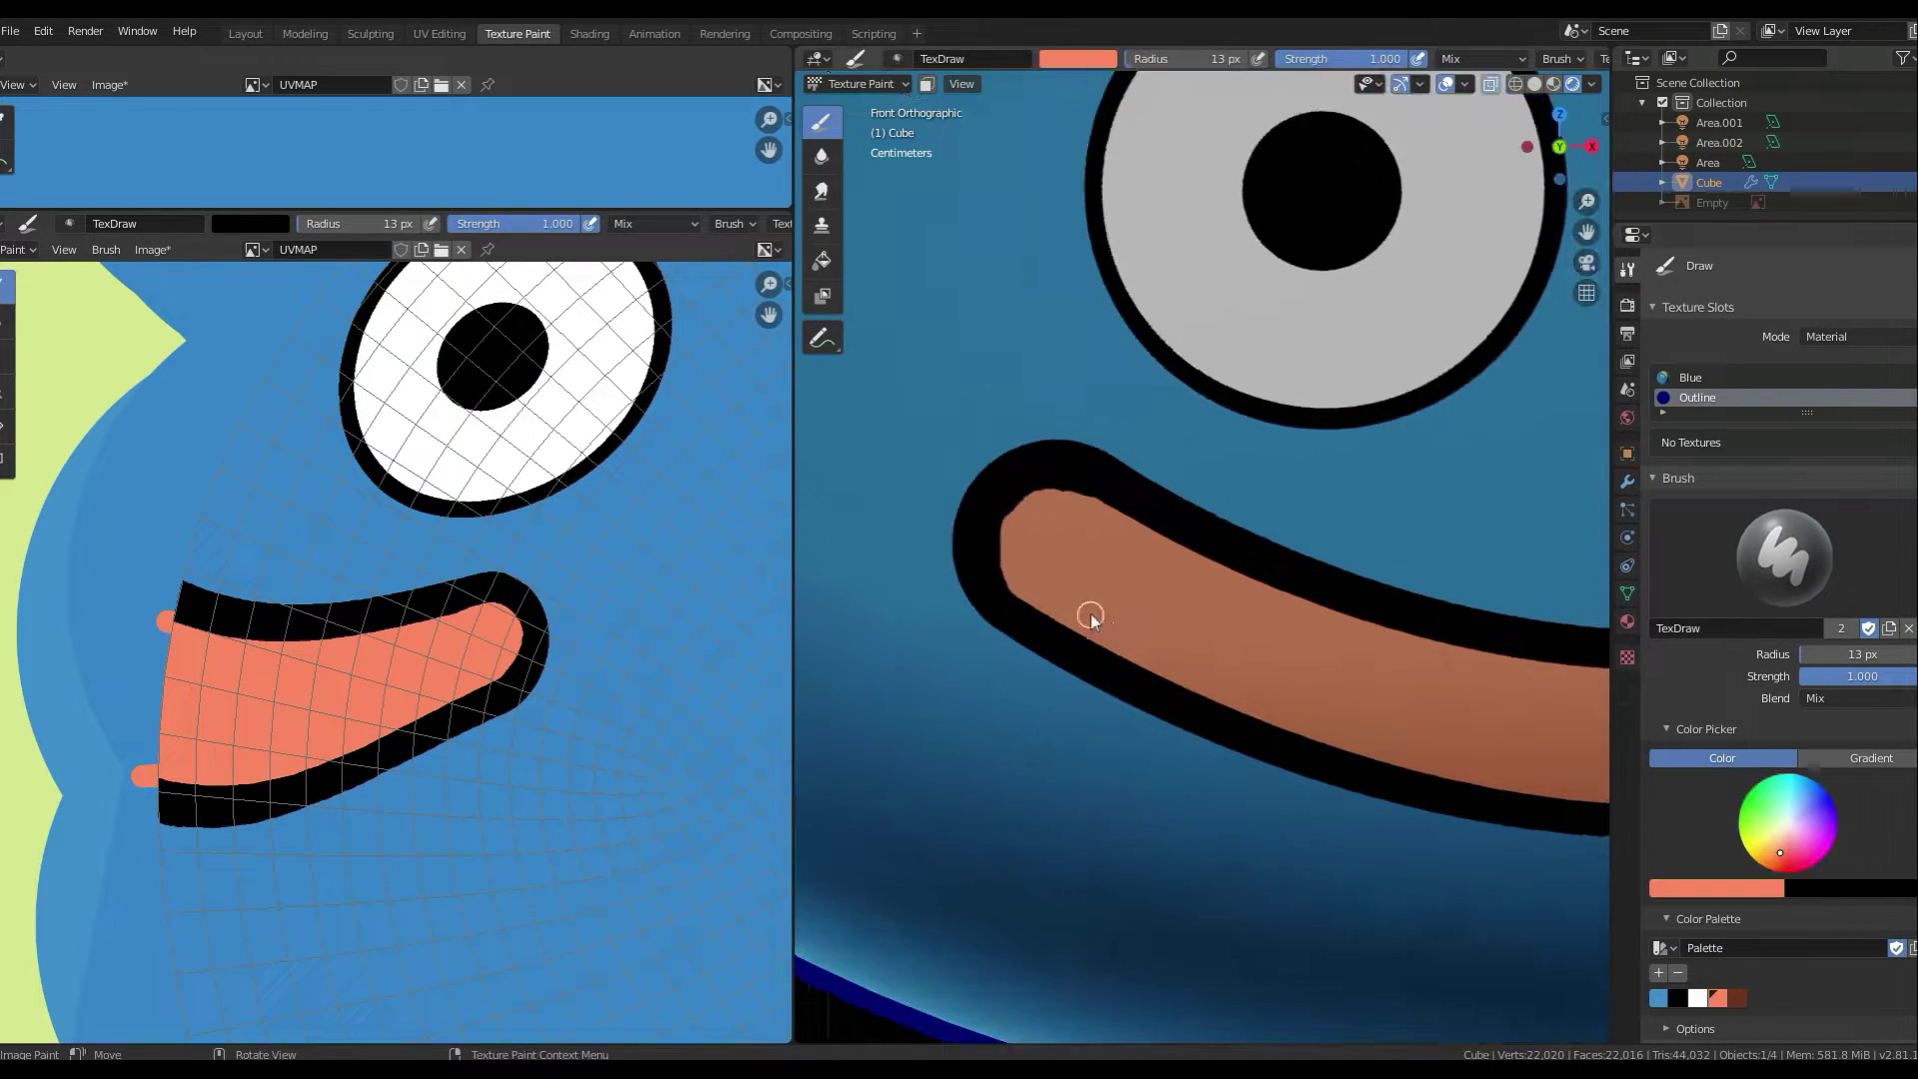
pyautogui.press('f')
pyautogui.click(1034, 558)
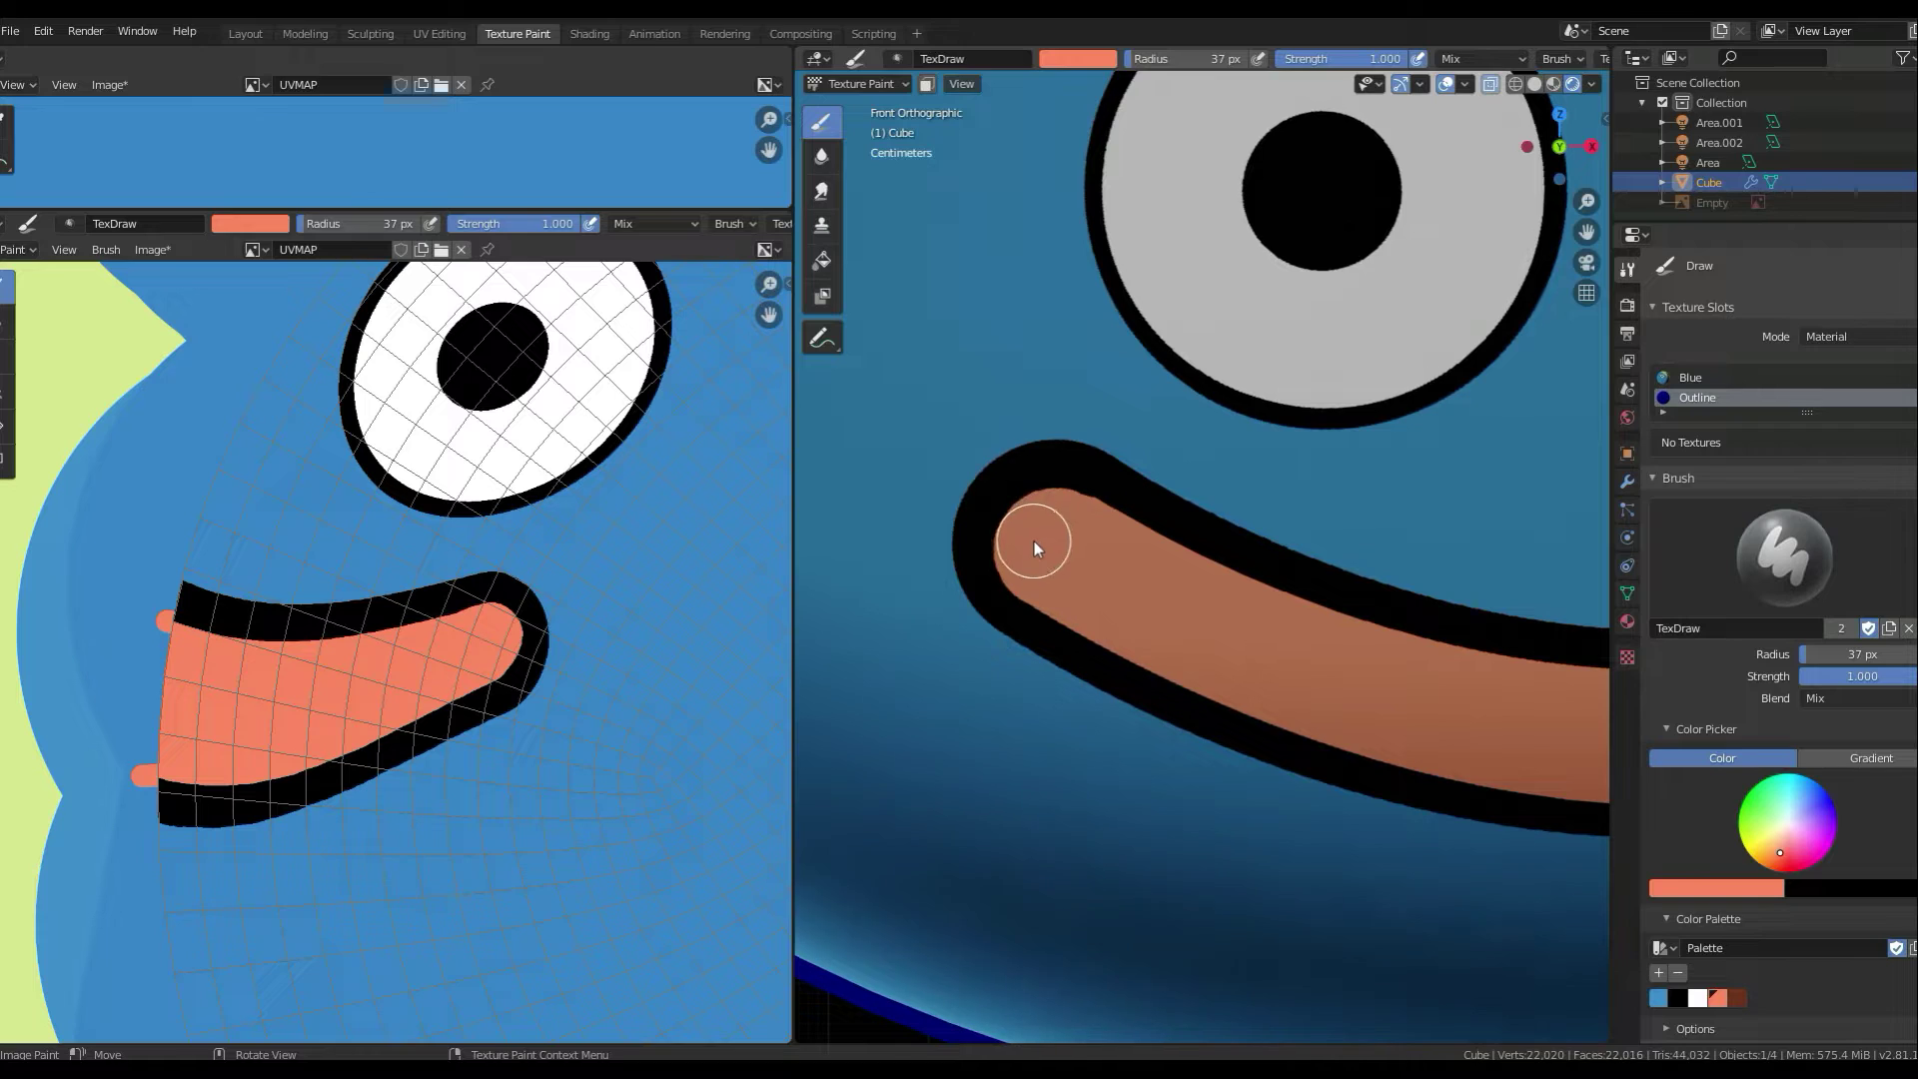
# - Paint black along the mouth outline with a smaller brush, then resample salmon
pyautogui.scroll(-5, 1333, 645)
pyautogui.scroll(5, 978, 557)
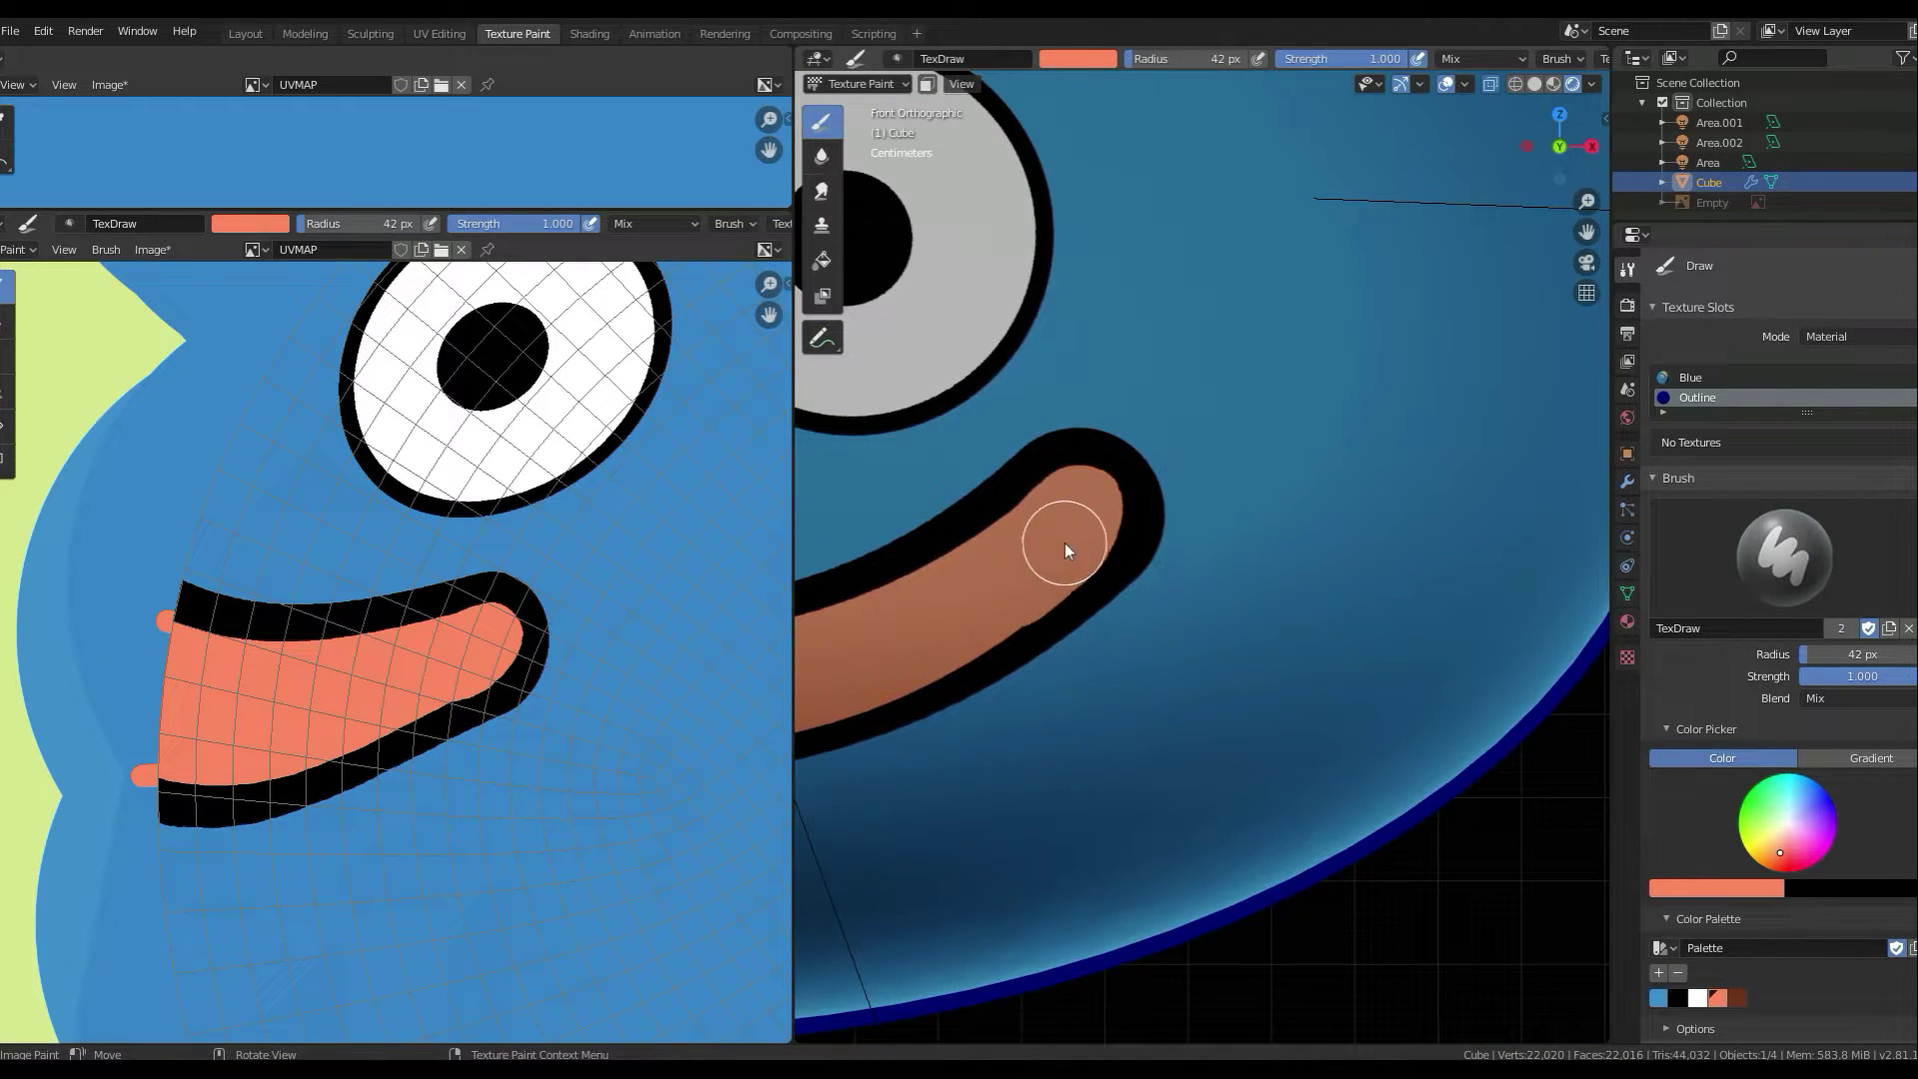
pyautogui.press('s')
pyautogui.press('f')
pyautogui.click(998, 595)
pyautogui.scroll(2, 1099, 649)
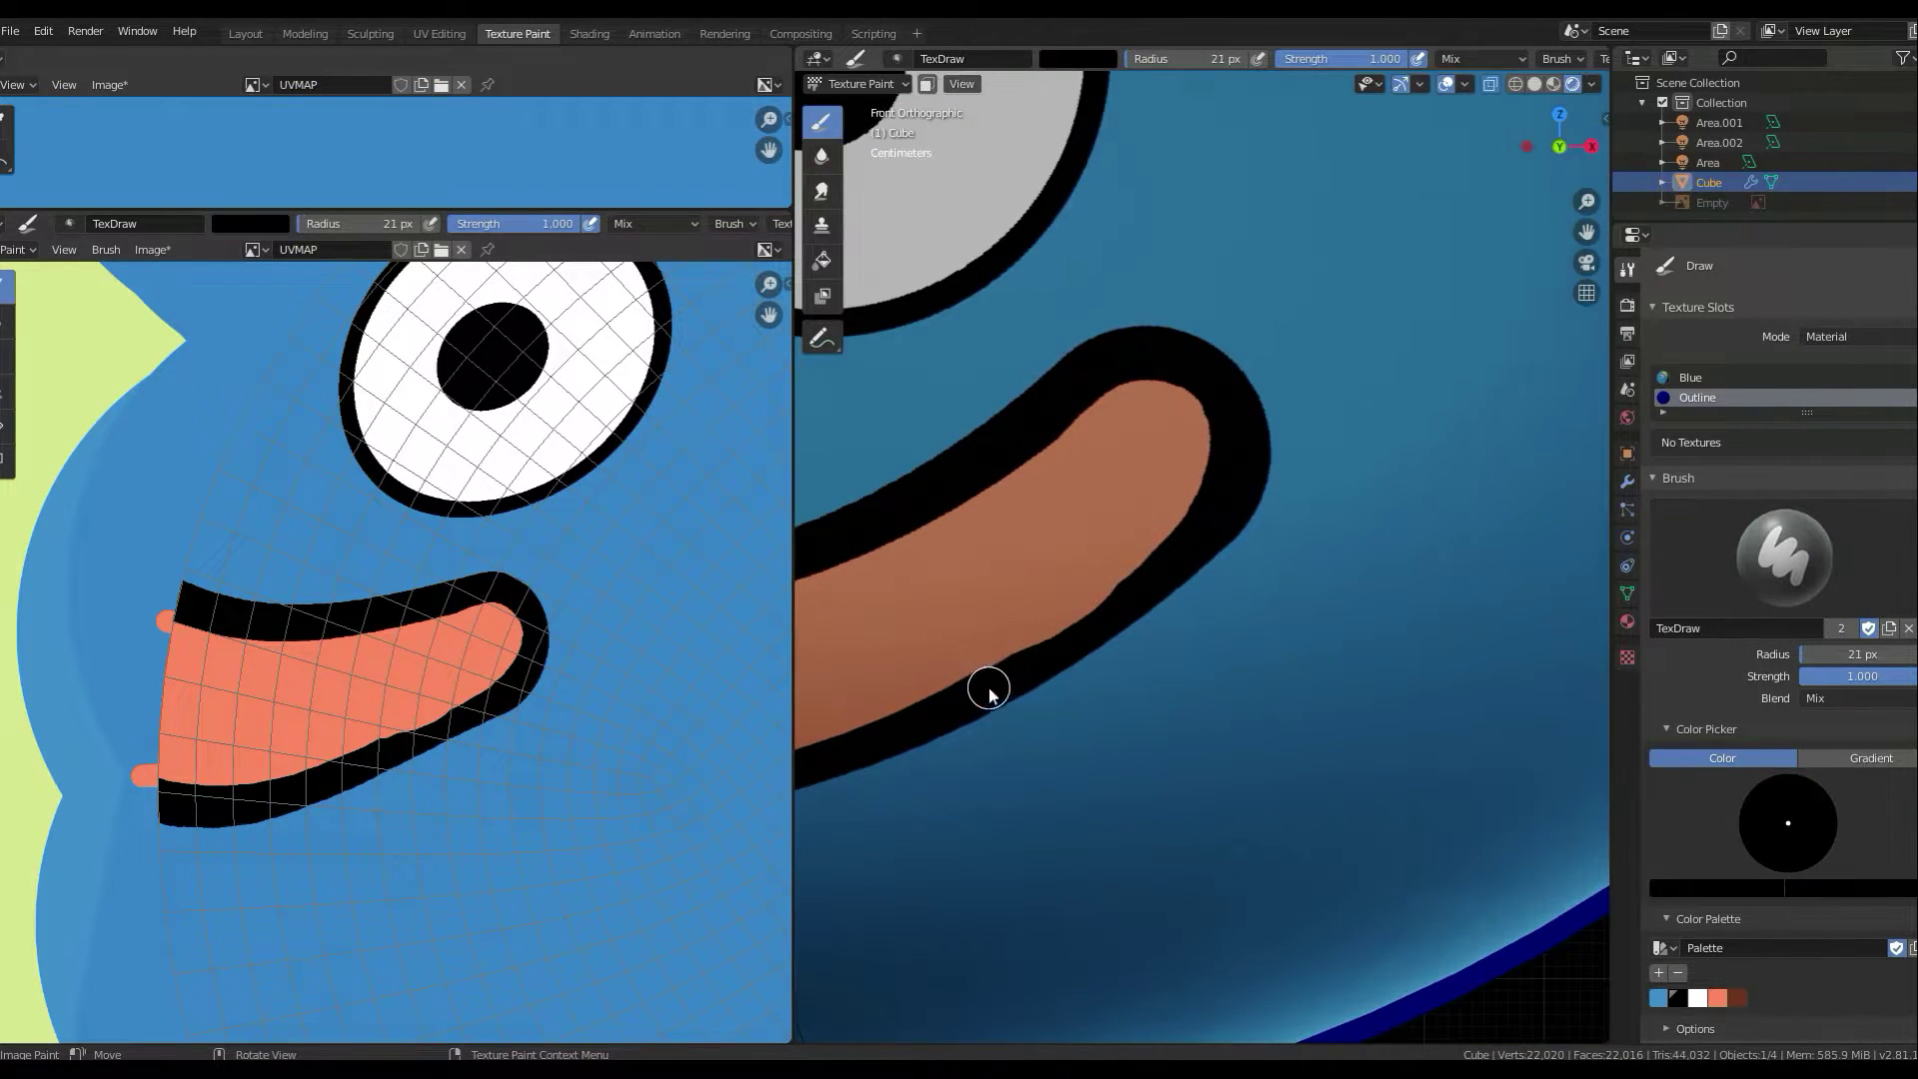
pyautogui.press('s')
pyautogui.press('f')
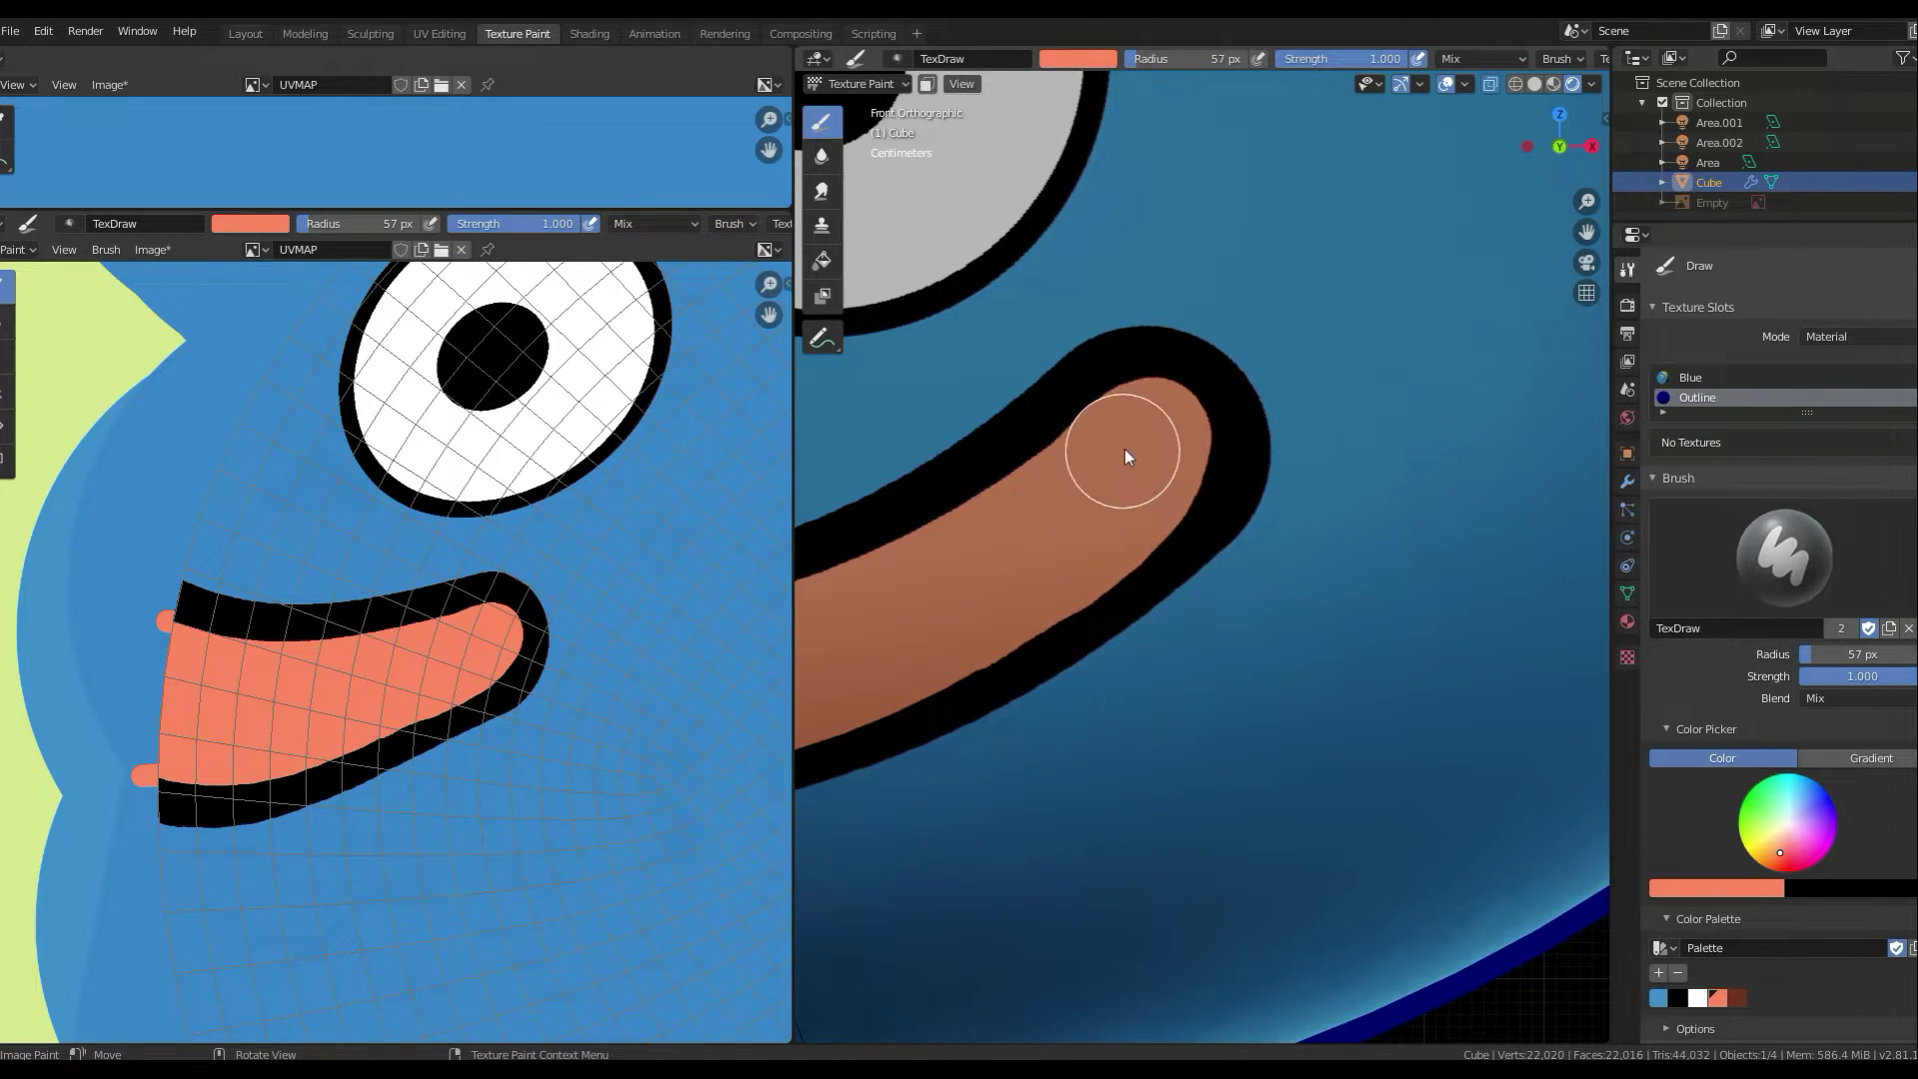
pyautogui.scroll(-5, 1138, 599)
# - Edit the viewport sample count in render settings and shrink the brush
pyautogui.moveTo(1139, 719)
pyautogui.mouseDown(button='middle')
pyautogui.moveTo(1319, 783)
pyautogui.moveTo(1275, 869)
pyautogui.mouseUp(button='middle')
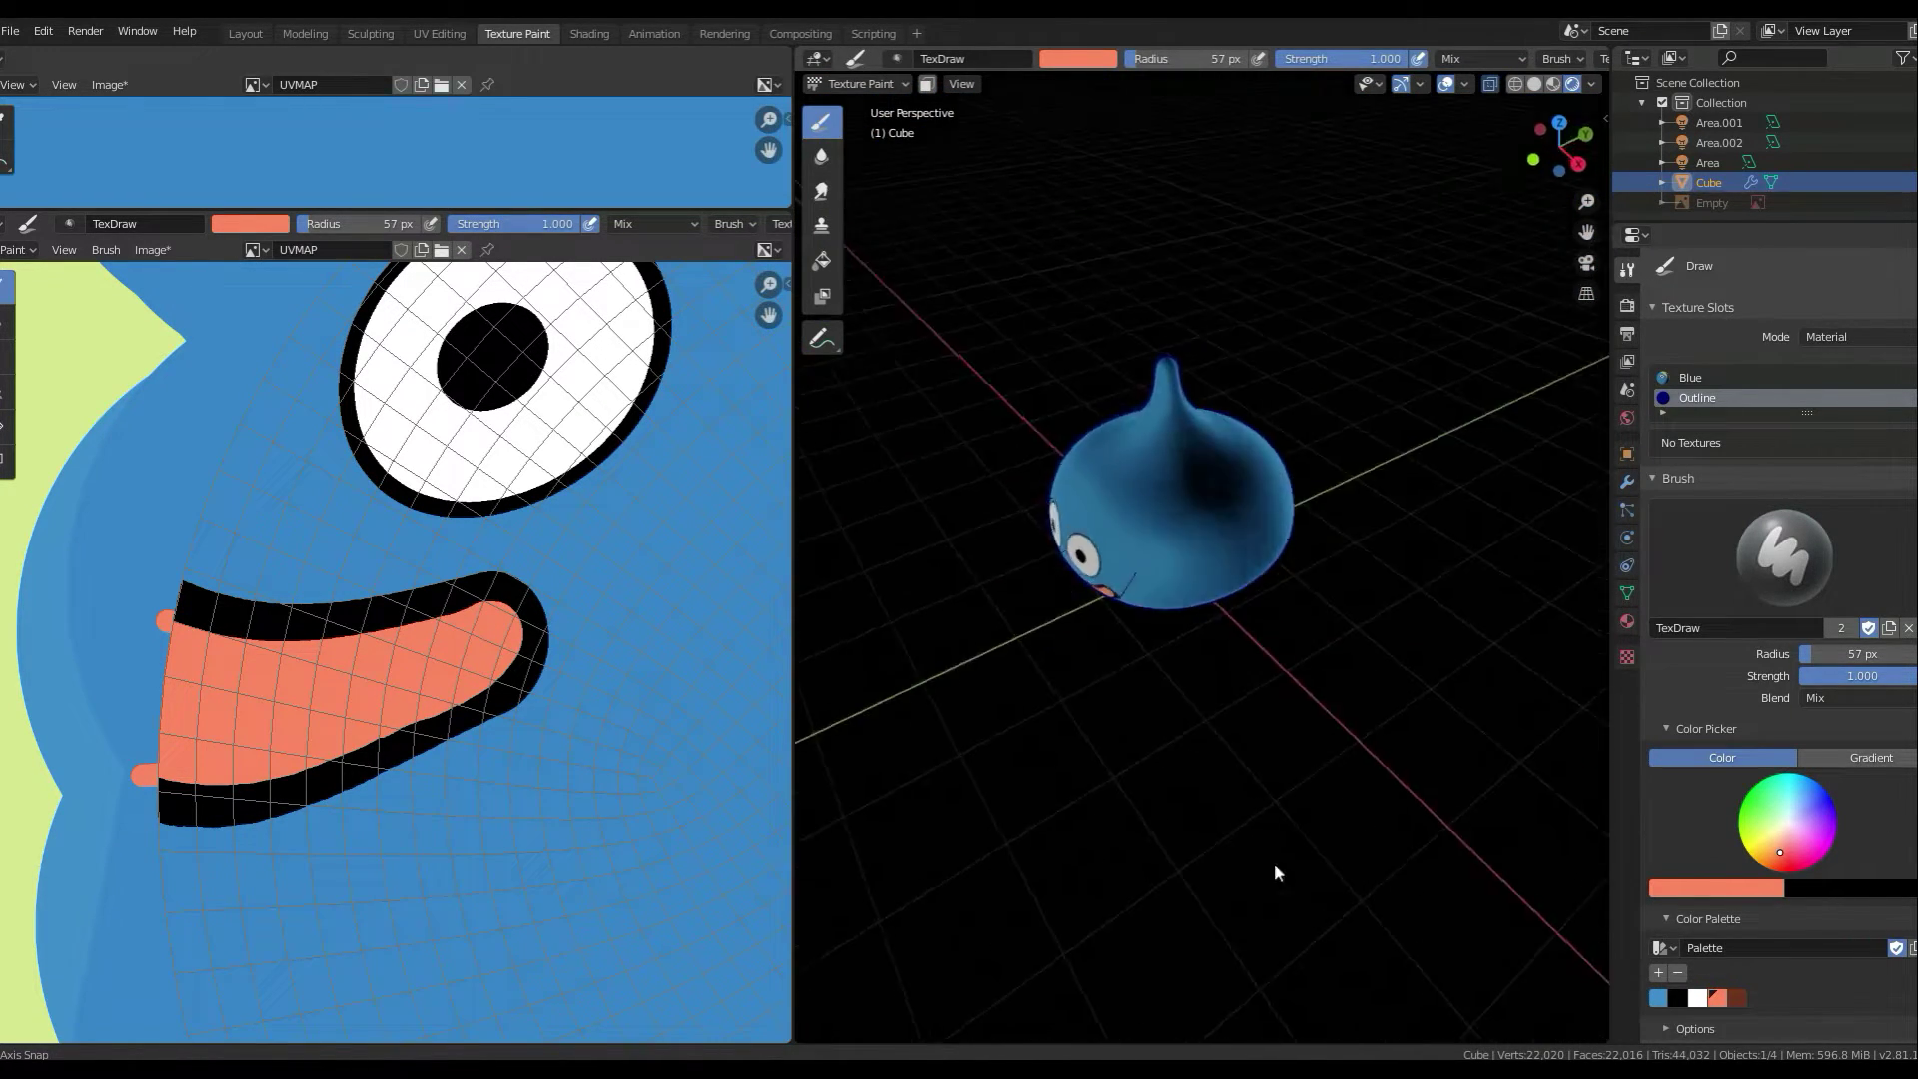
pyautogui.click(1628, 305)
pyautogui.click(1878, 344)
pyautogui.press('Return')
pyautogui.scroll(4, 1340, 568)
pyautogui.scroll(3, 1341, 567)
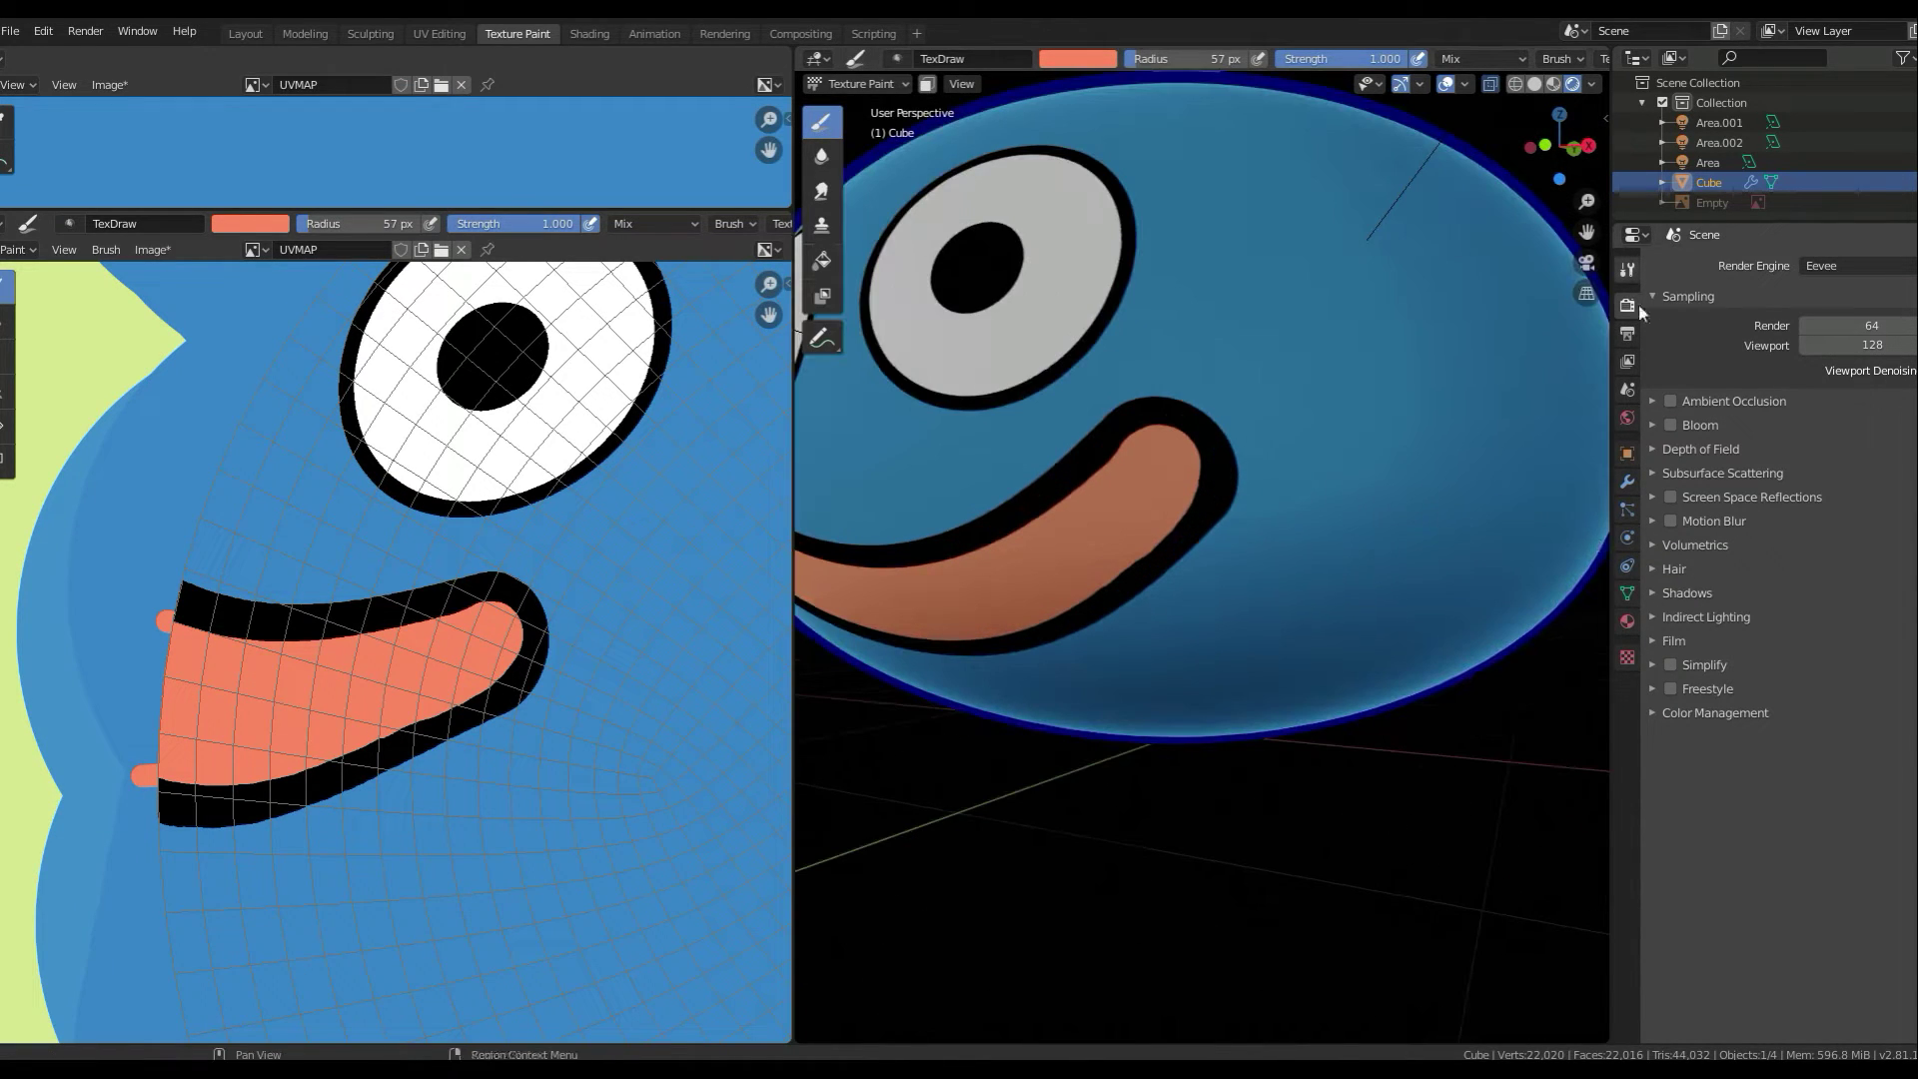
pyautogui.click(1627, 269)
pyautogui.press('s')
pyautogui.press('f')
pyautogui.click(1084, 422)
# - Pick the slime's blue as paint colour, shrink the brush, and save blue to the palette
pyautogui.scroll(5, 1269, 445)
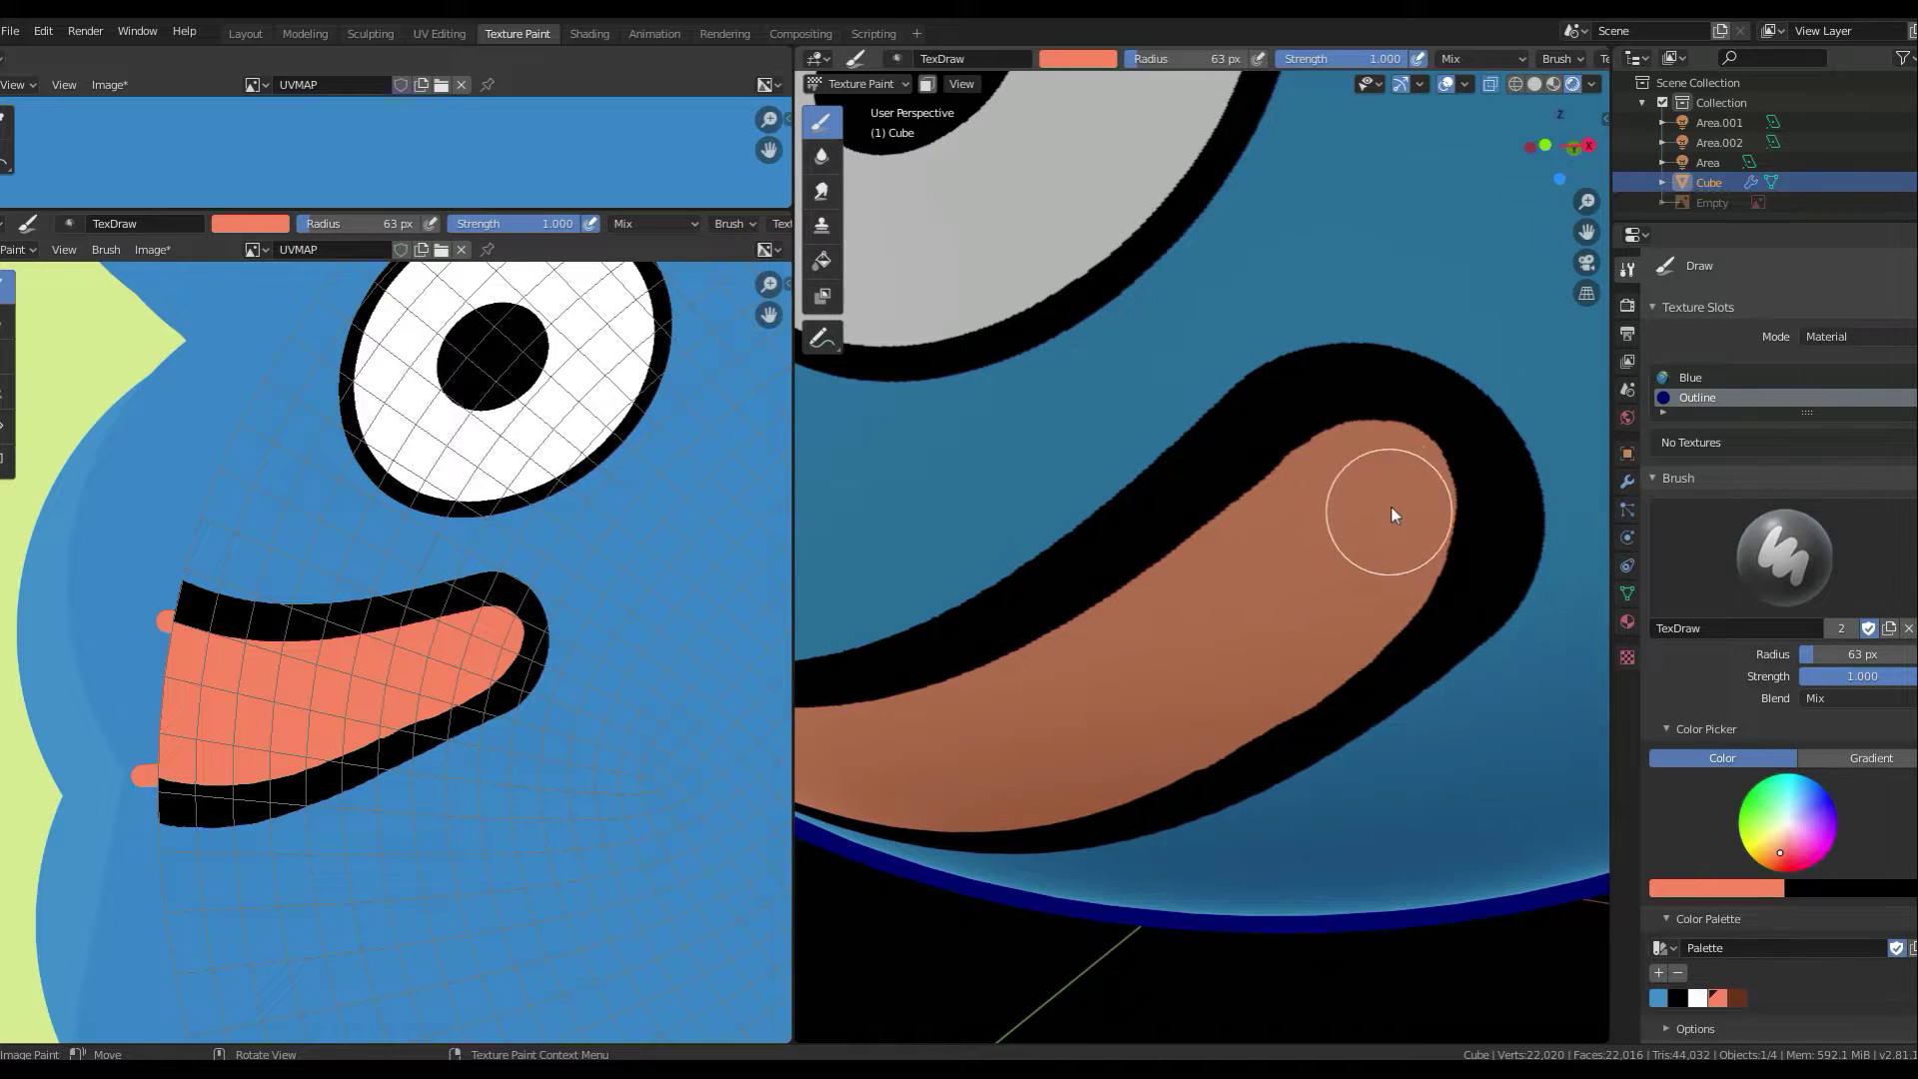
pyautogui.scroll(-5, 1391, 514)
pyautogui.press('KP_1')
pyautogui.scroll(3, 1310, 704)
pyautogui.scroll(3, 1382, 728)
pyautogui.click(1658, 997)
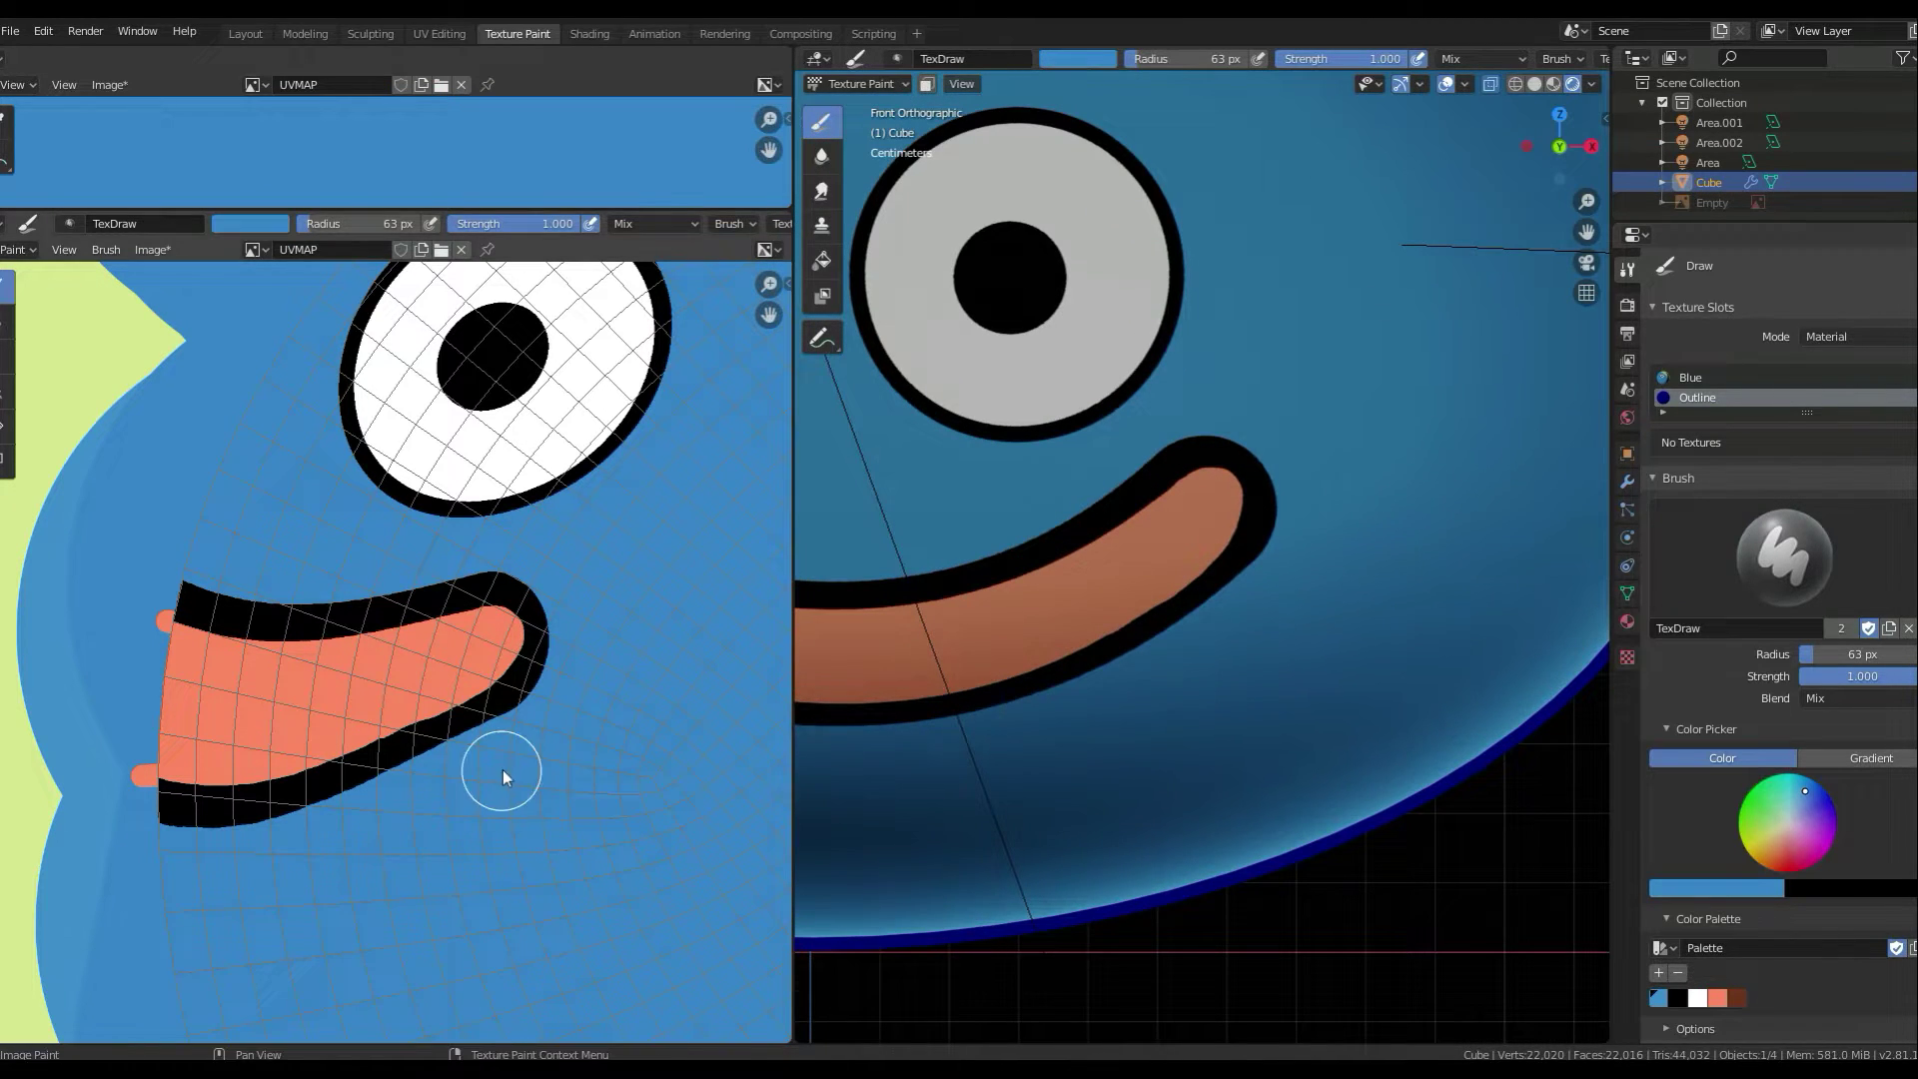
pyautogui.press('[')
pyautogui.press('[')
pyautogui.press('[')
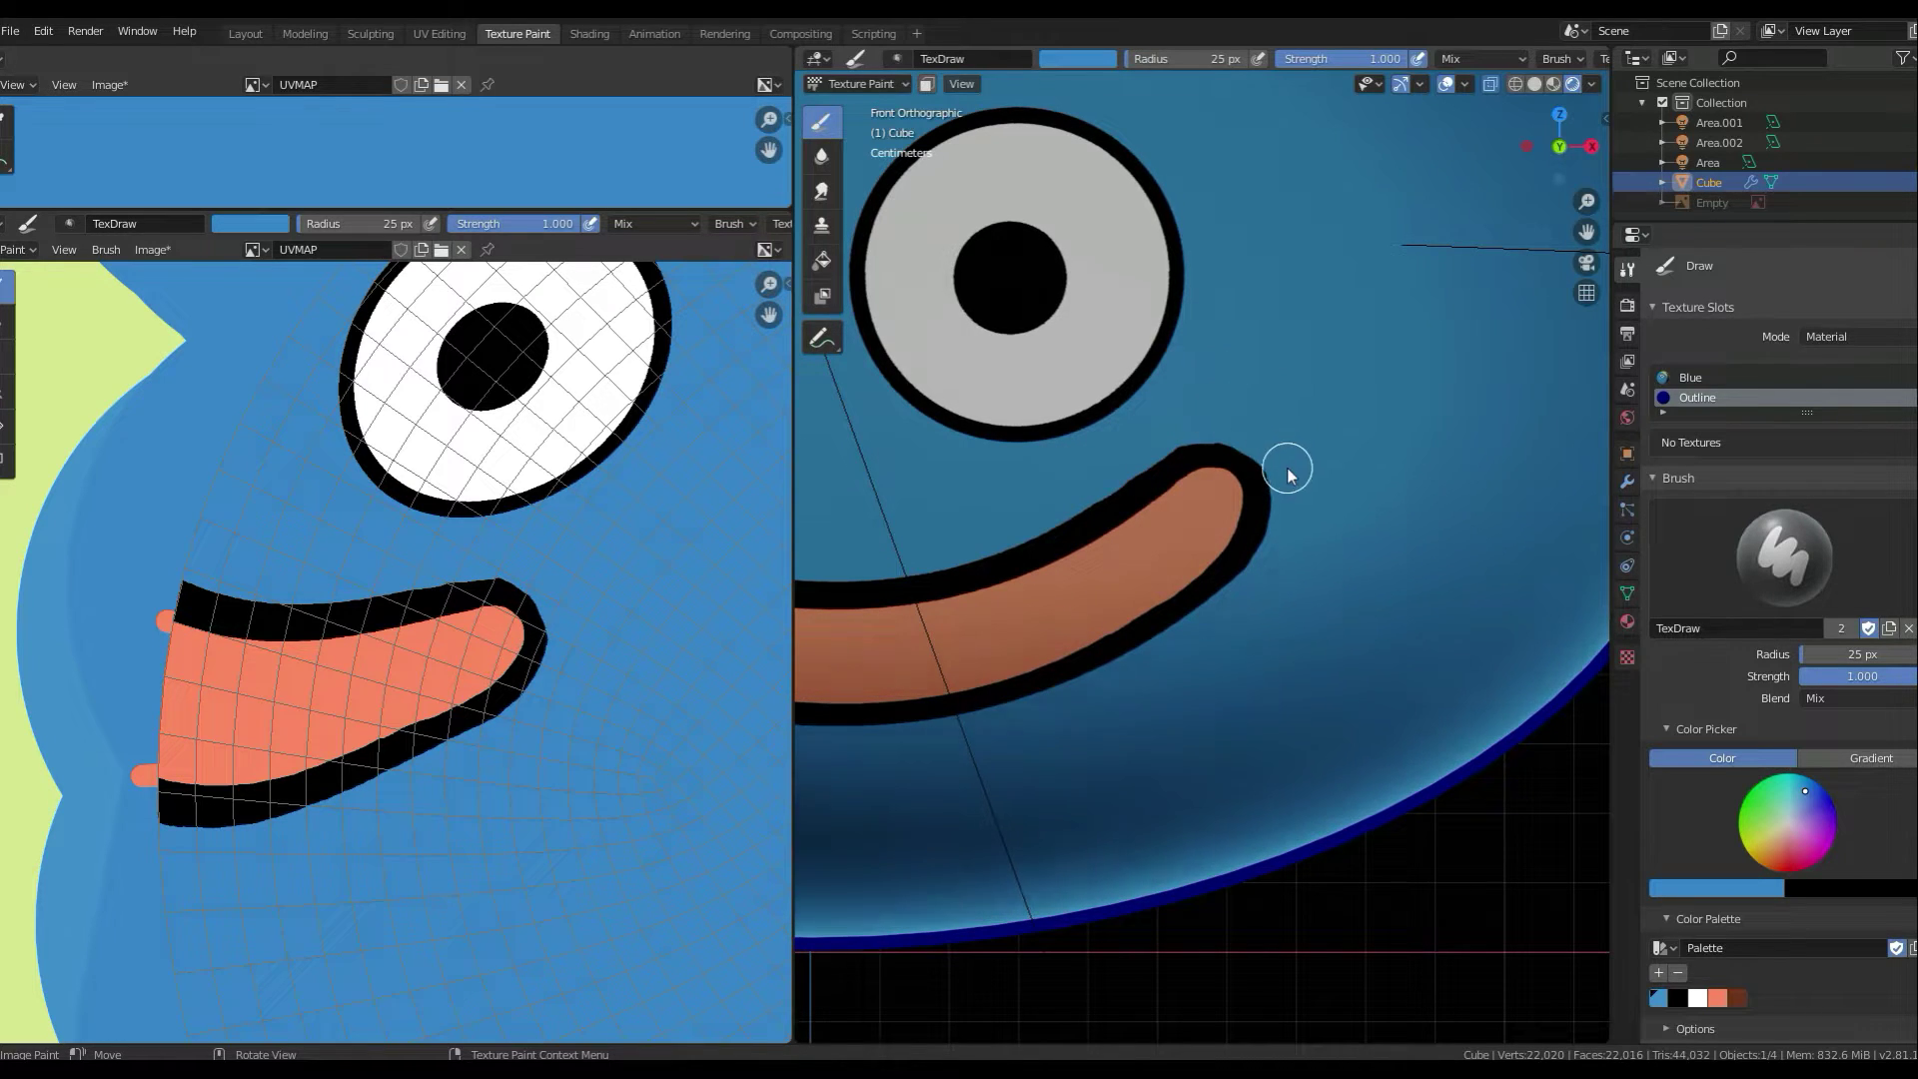
pyautogui.scroll(-5, 1149, 599)
pyautogui.scroll(5, 1245, 630)
pyautogui.scroll(2, 1246, 630)
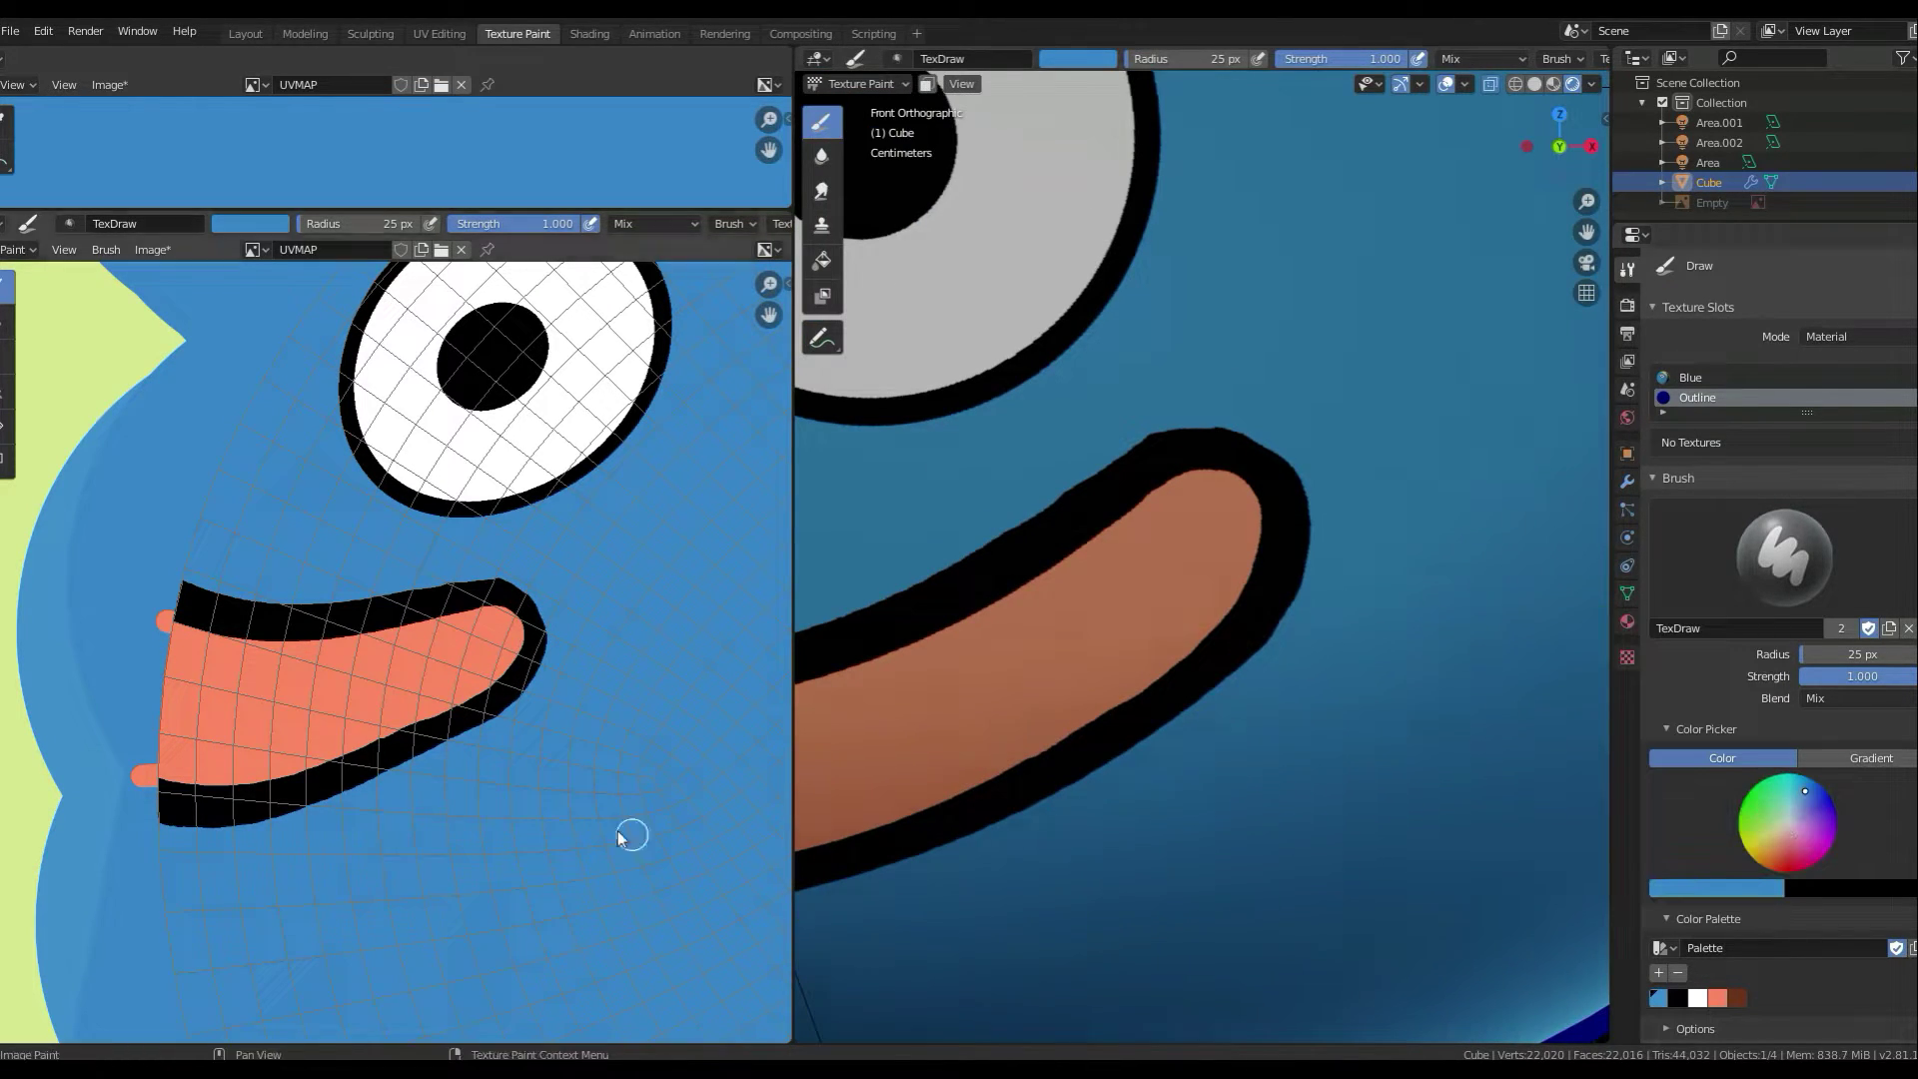
pyautogui.click(1658, 972)
# - Set the brush Stroke Method to Line, then sample salmon and black colours
pyautogui.scroll(-8, 1858, 799)
pyautogui.click(1858, 833)
pyautogui.click(1838, 951)
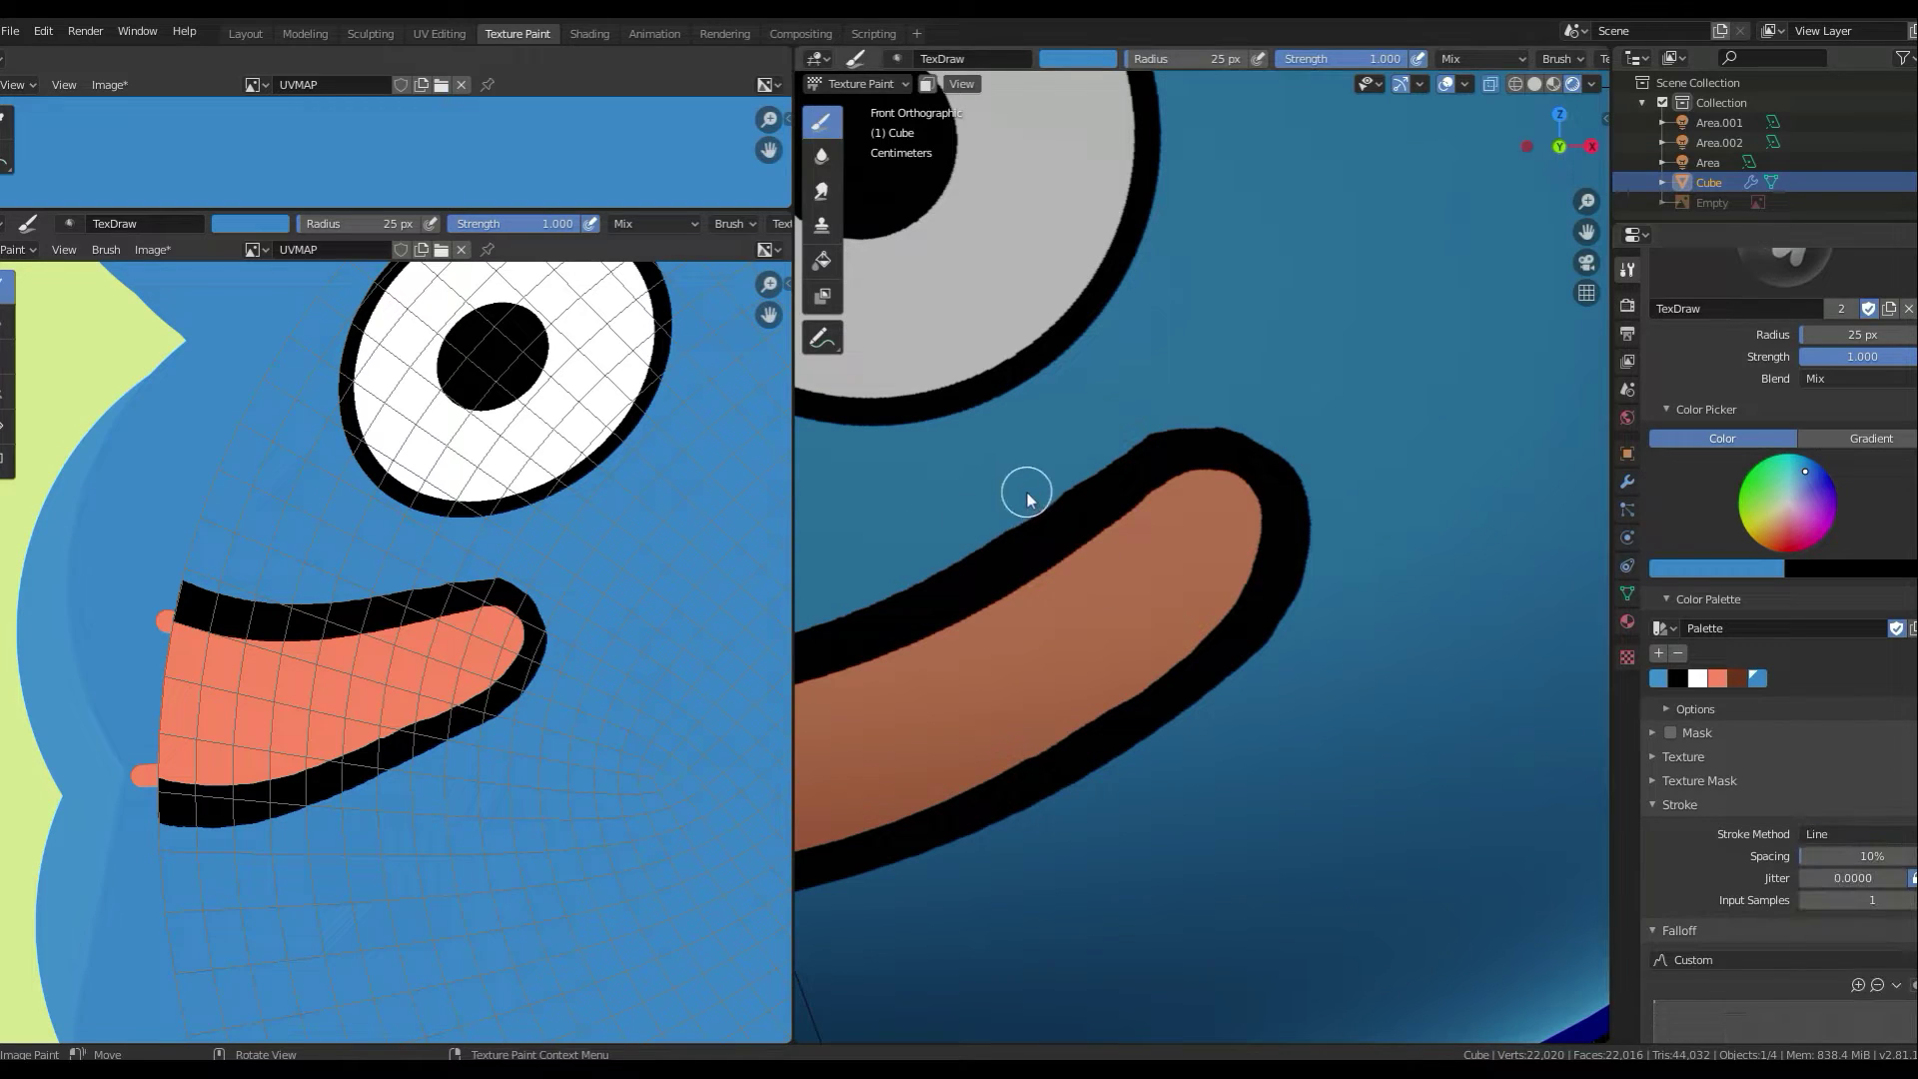
pyautogui.scroll(-5, 1318, 444)
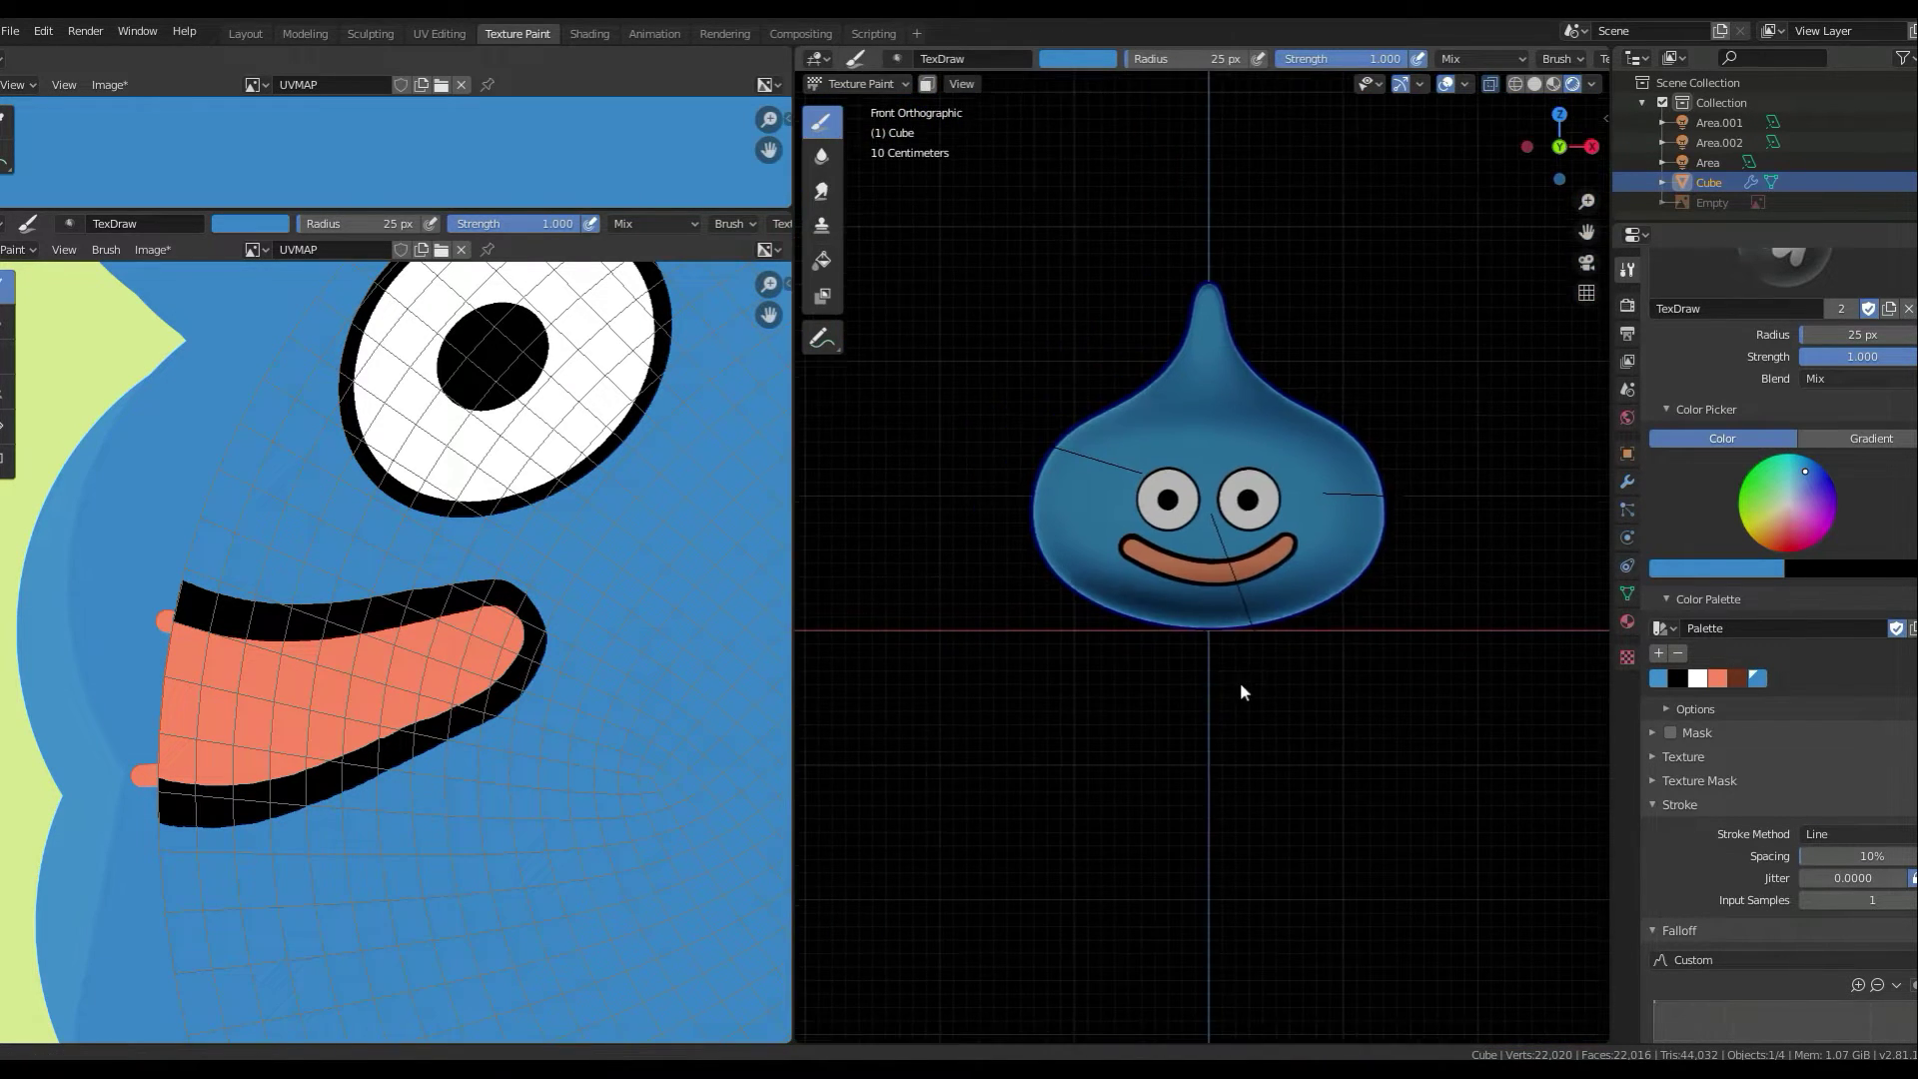
pyautogui.scroll(5, 1083, 613)
pyautogui.scroll(1, 1041, 544)
pyautogui.press('s')
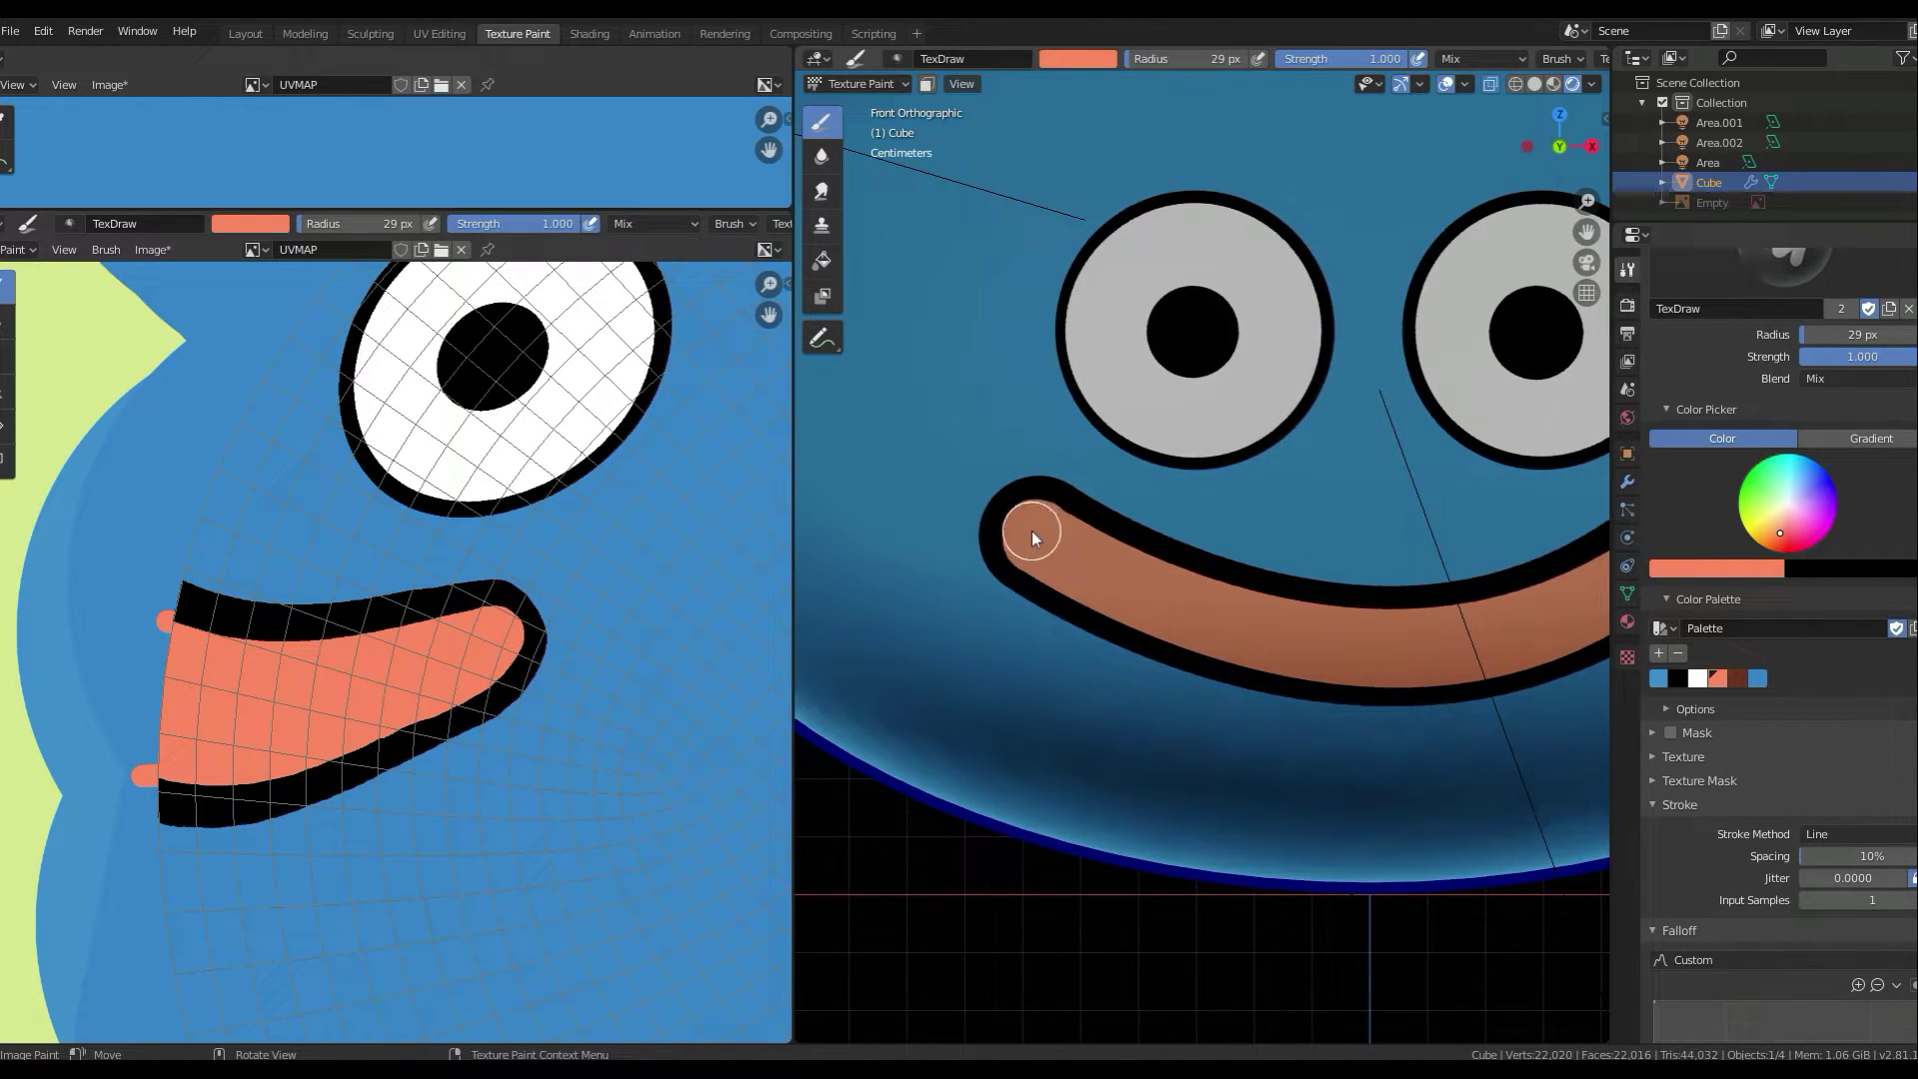
pyautogui.press('s')
pyautogui.scroll(3, 1071, 621)
pyautogui.scroll(-4, 1190, 756)
# - Switch the Stroke Method to Space and resize the brush for salmon painting
pyautogui.click(1838, 833)
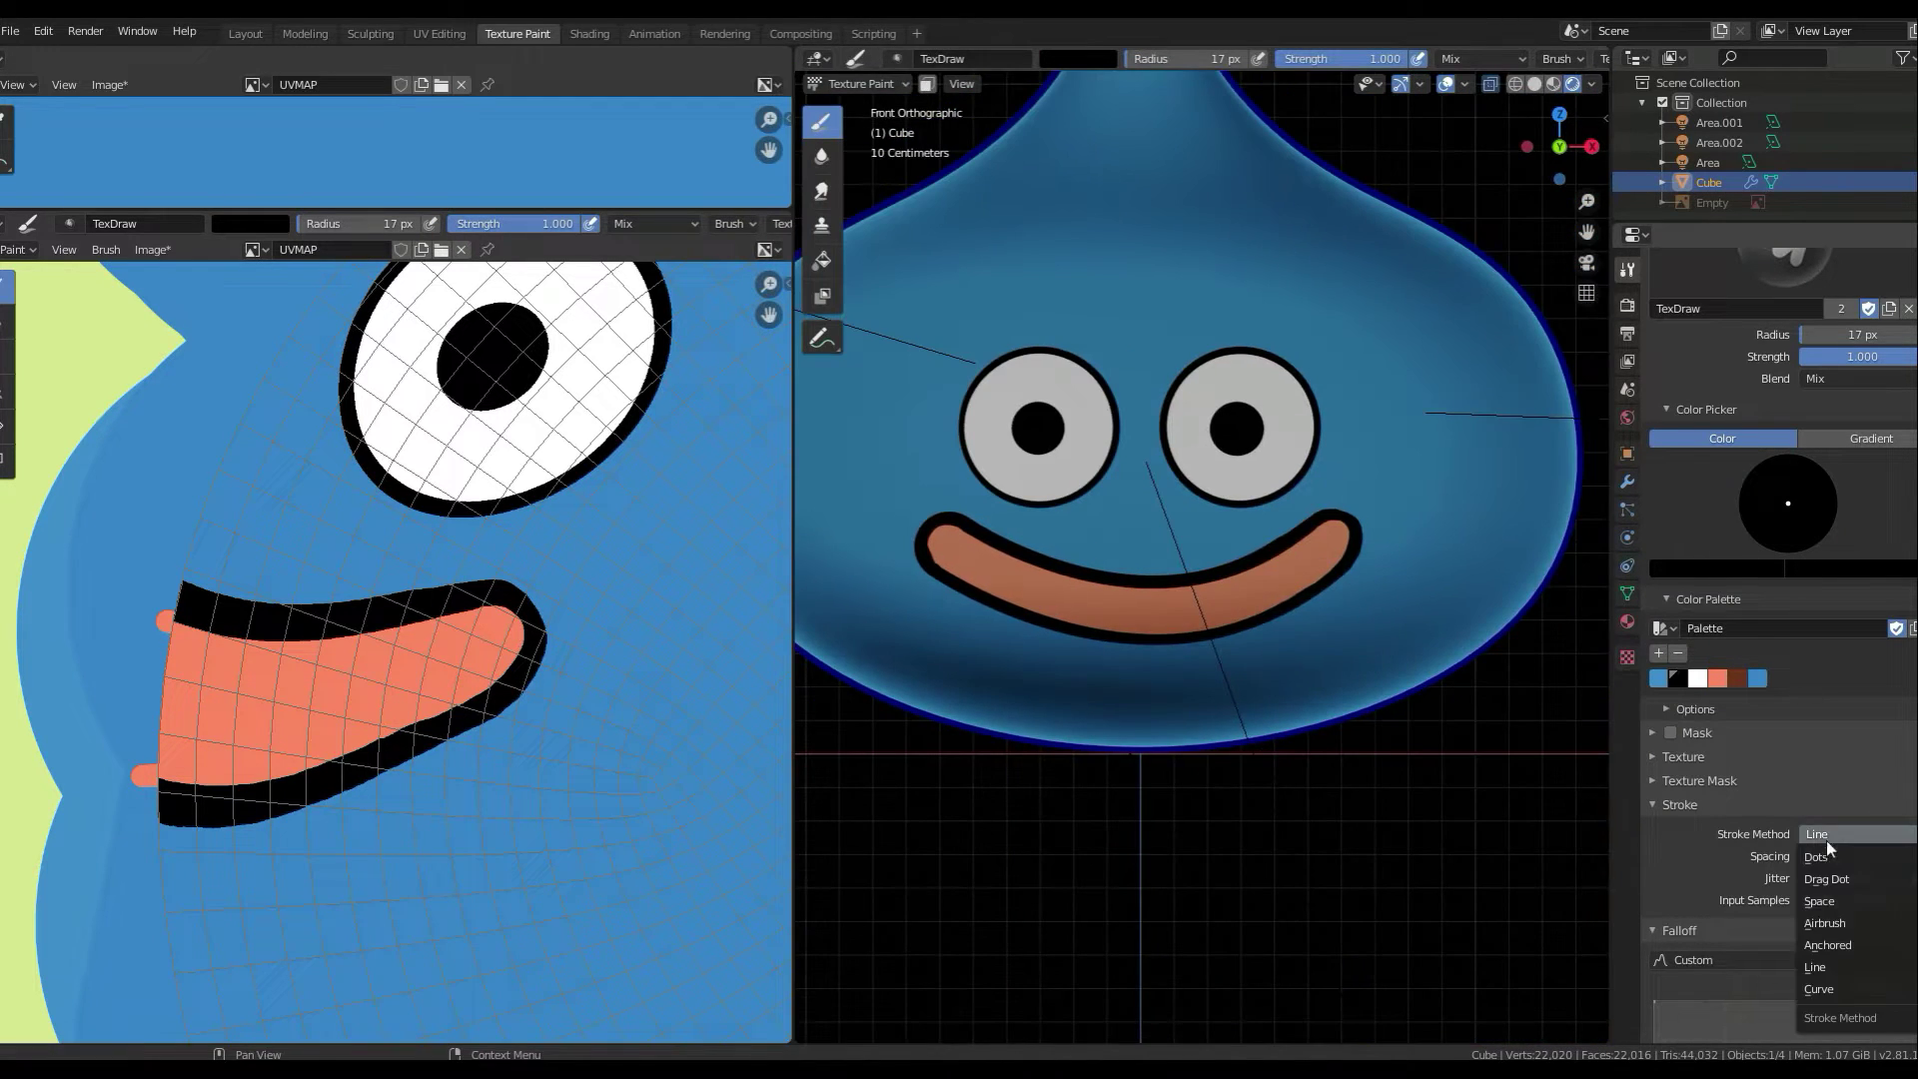
pyautogui.click(1838, 879)
pyautogui.scroll(3, 979, 590)
pyautogui.scroll(2, 1084, 660)
pyautogui.press('s')
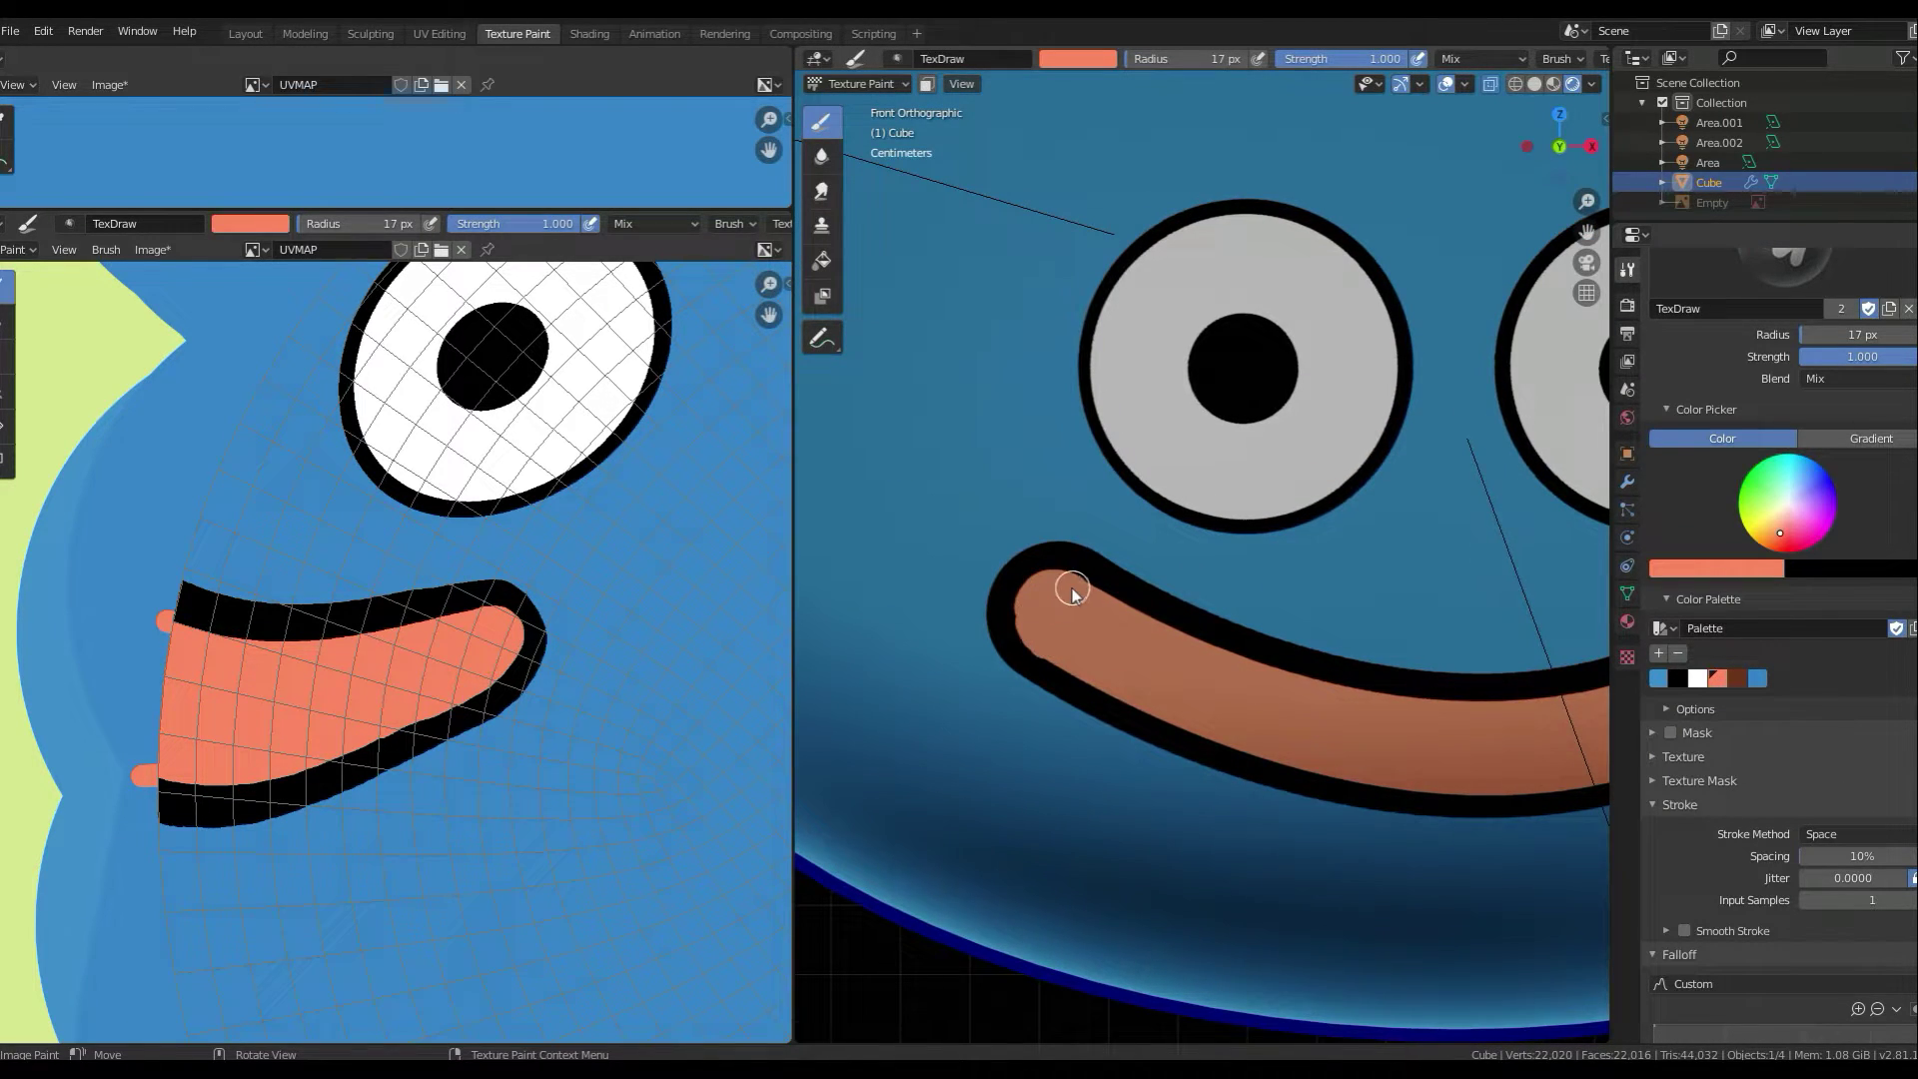
pyautogui.scroll(3, 1193, 714)
pyautogui.press('f')
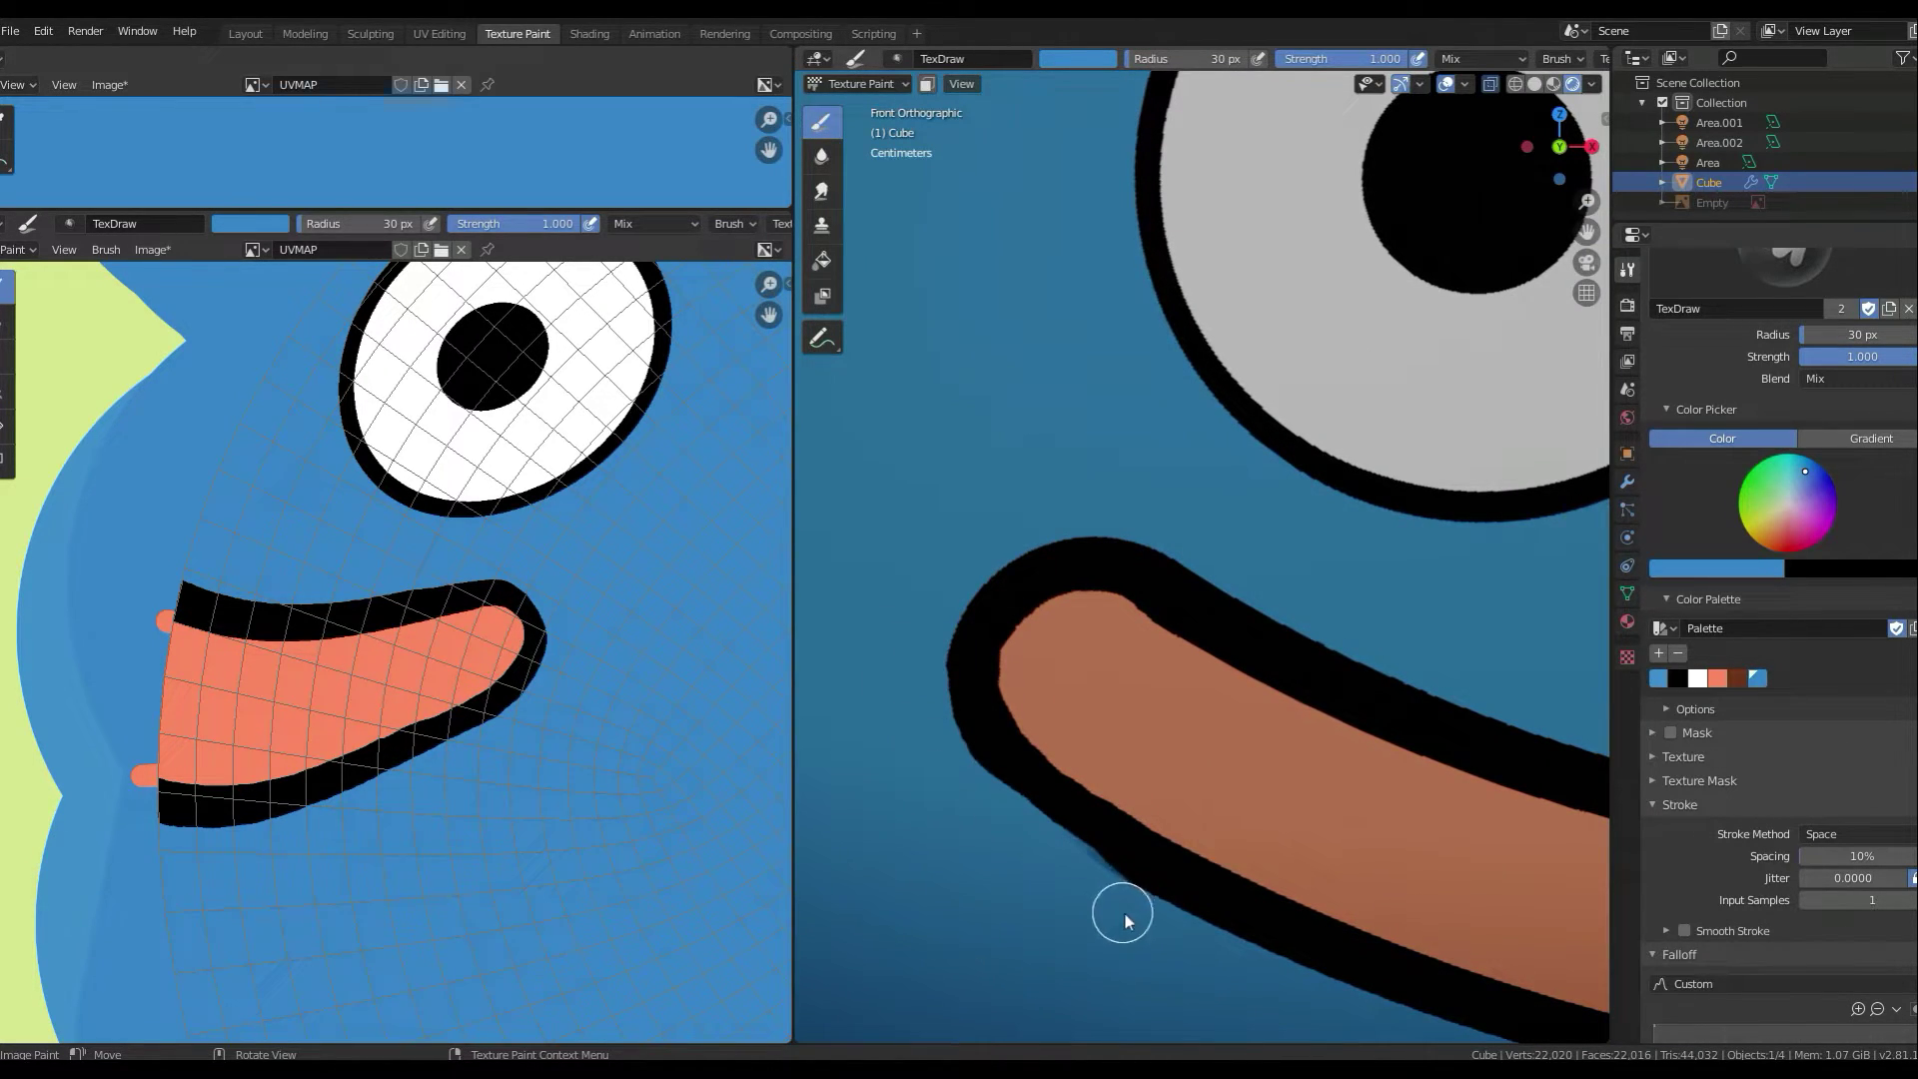
# - Paint black over blue smudges on the mouth outline's lower-left edge
pyautogui.press('s')
pyautogui.moveTo(1115, 848); pyautogui.dragTo(989, 775)
pyautogui.scroll(-3, 1298, 799)
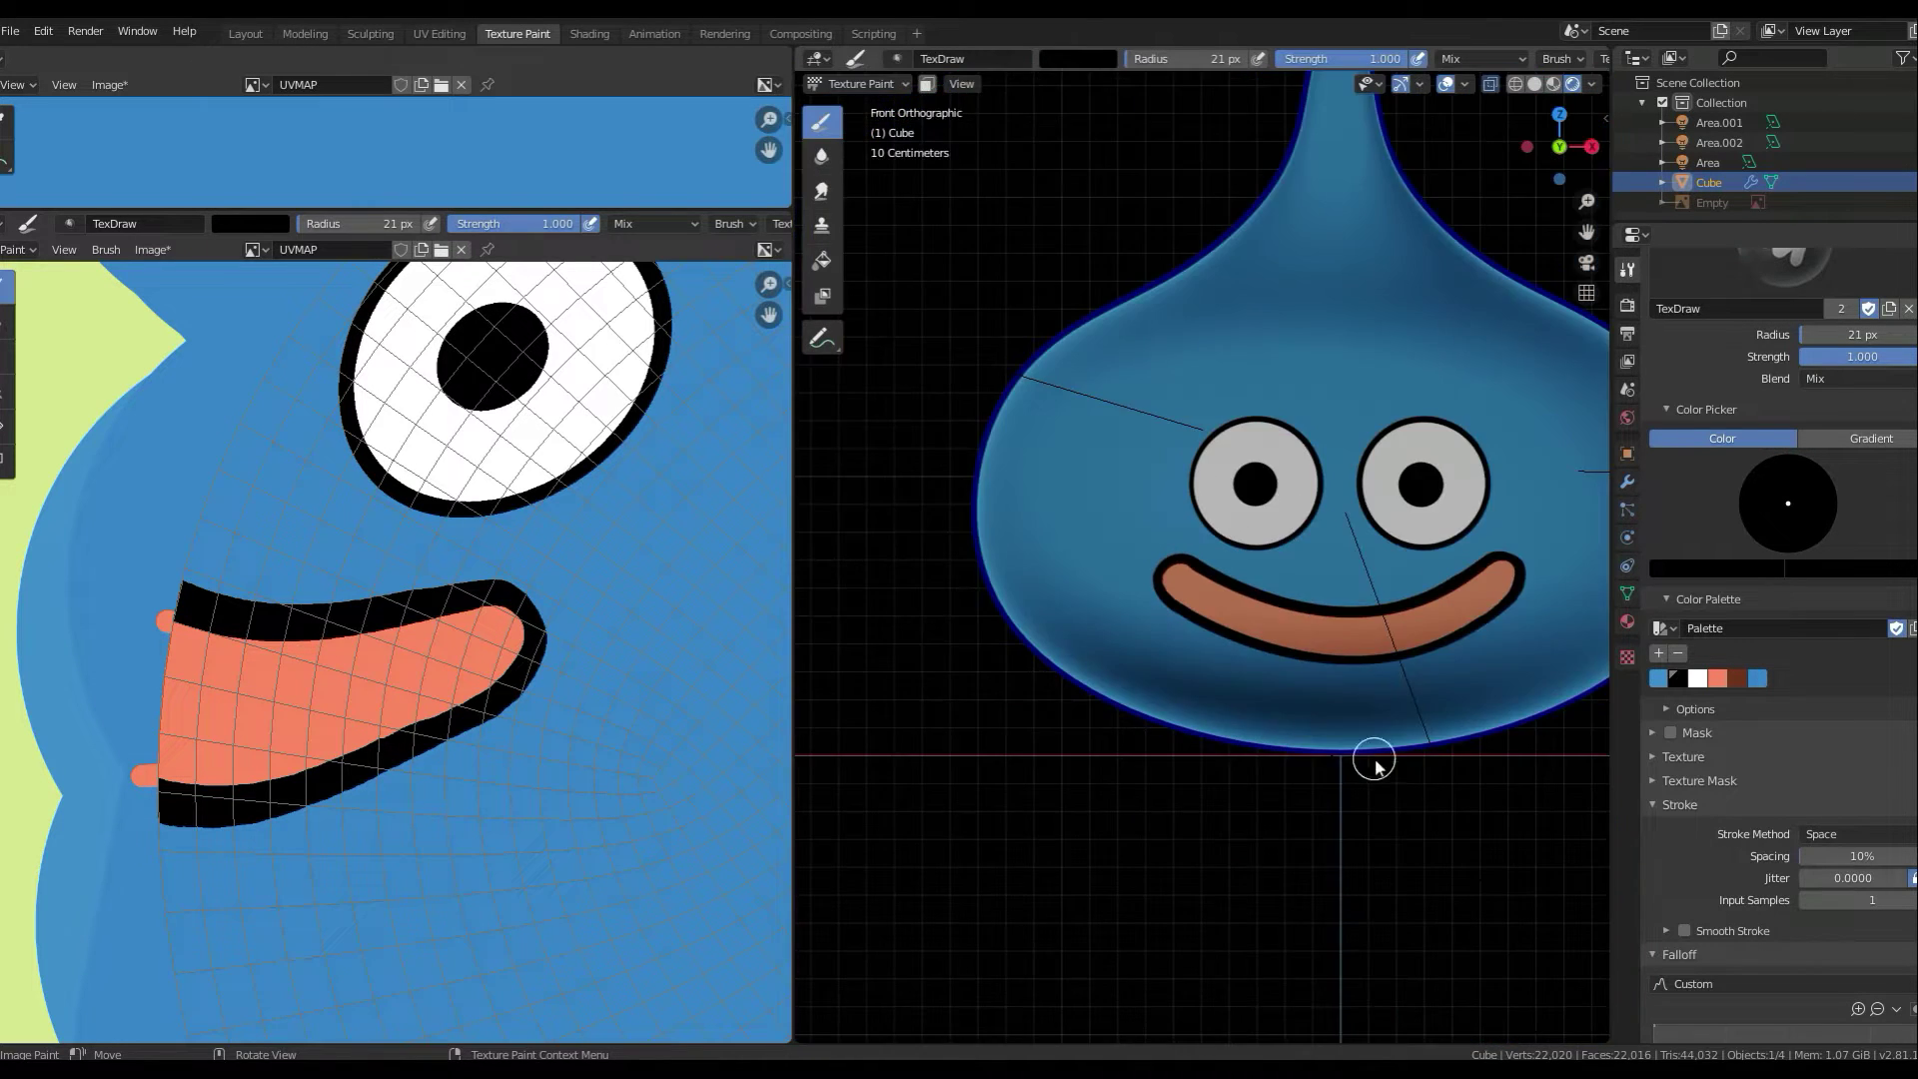
pyautogui.scroll(3, 1184, 612)
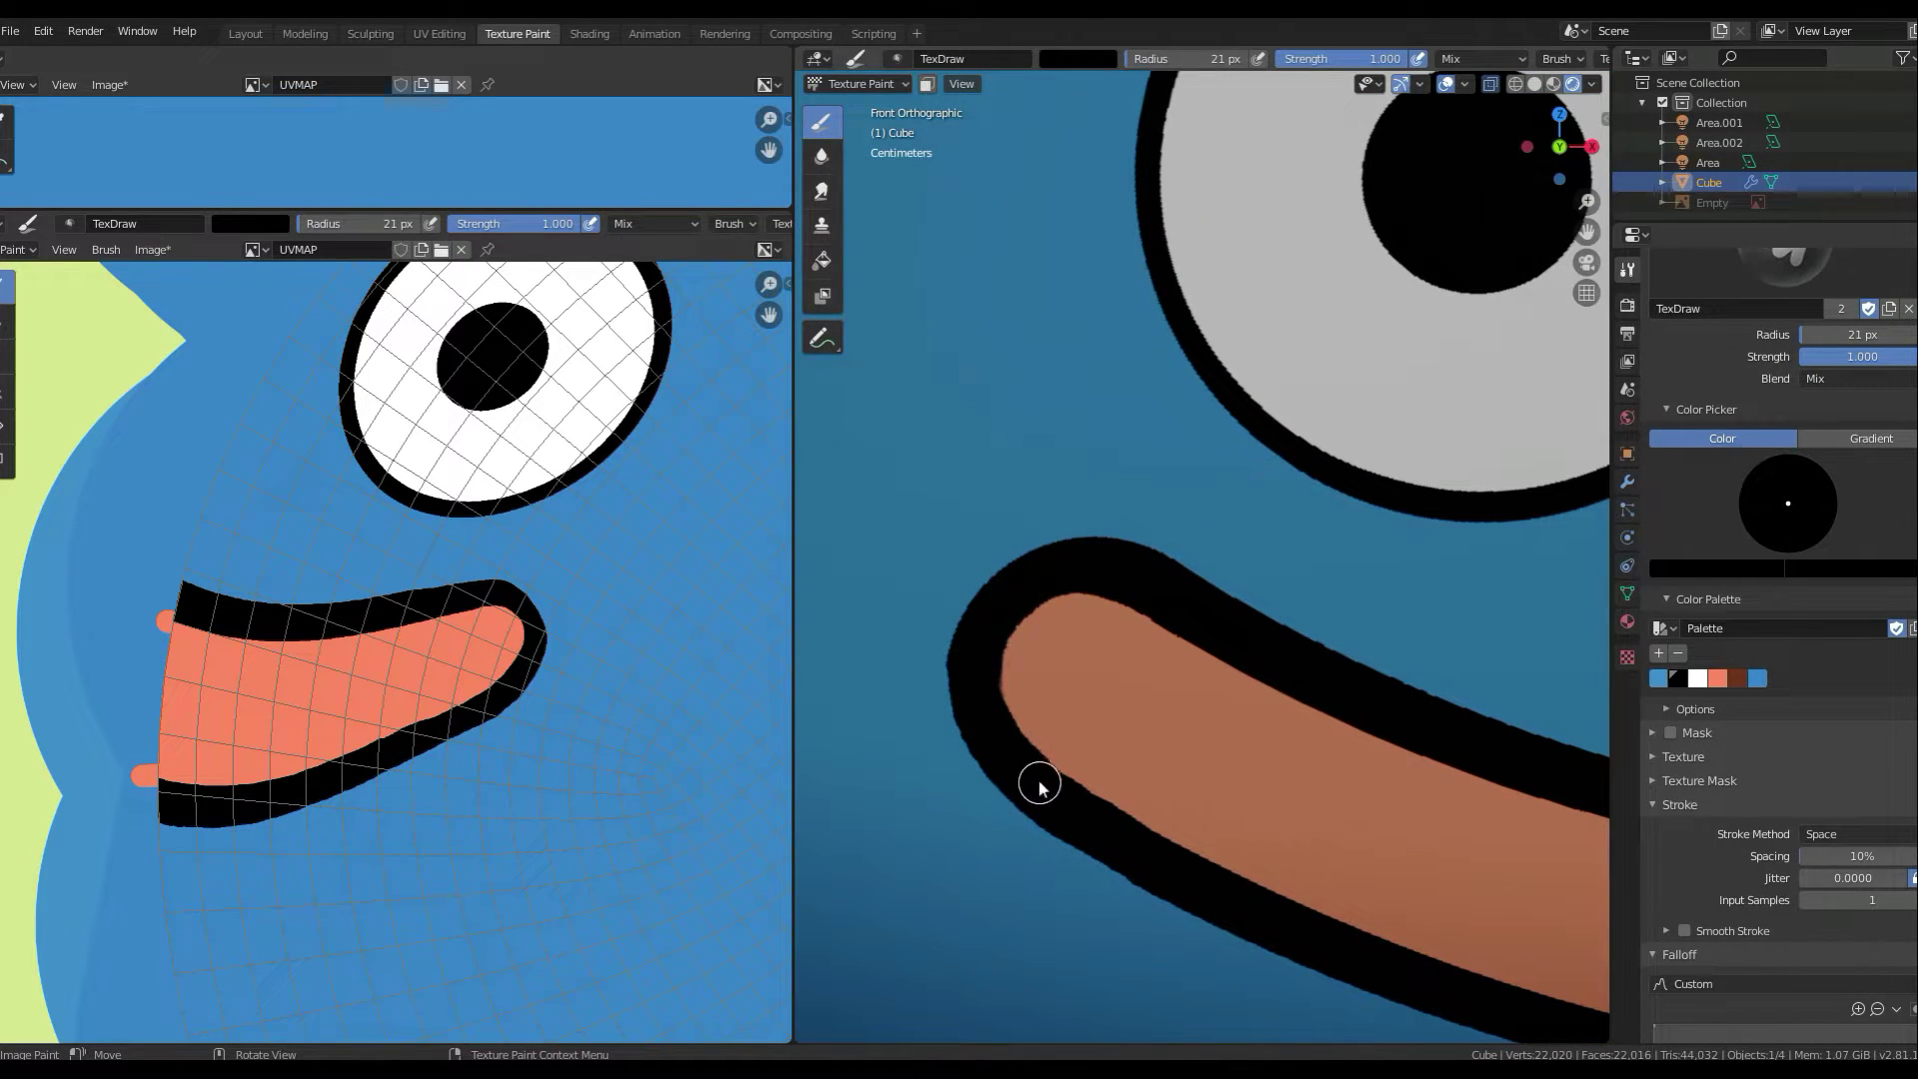
pyautogui.scroll(-6, 1374, 746)
pyautogui.scroll(-2, 1379, 622)
pyautogui.scroll(-1, 1199, 592)
pyautogui.scroll(1, 1199, 598)
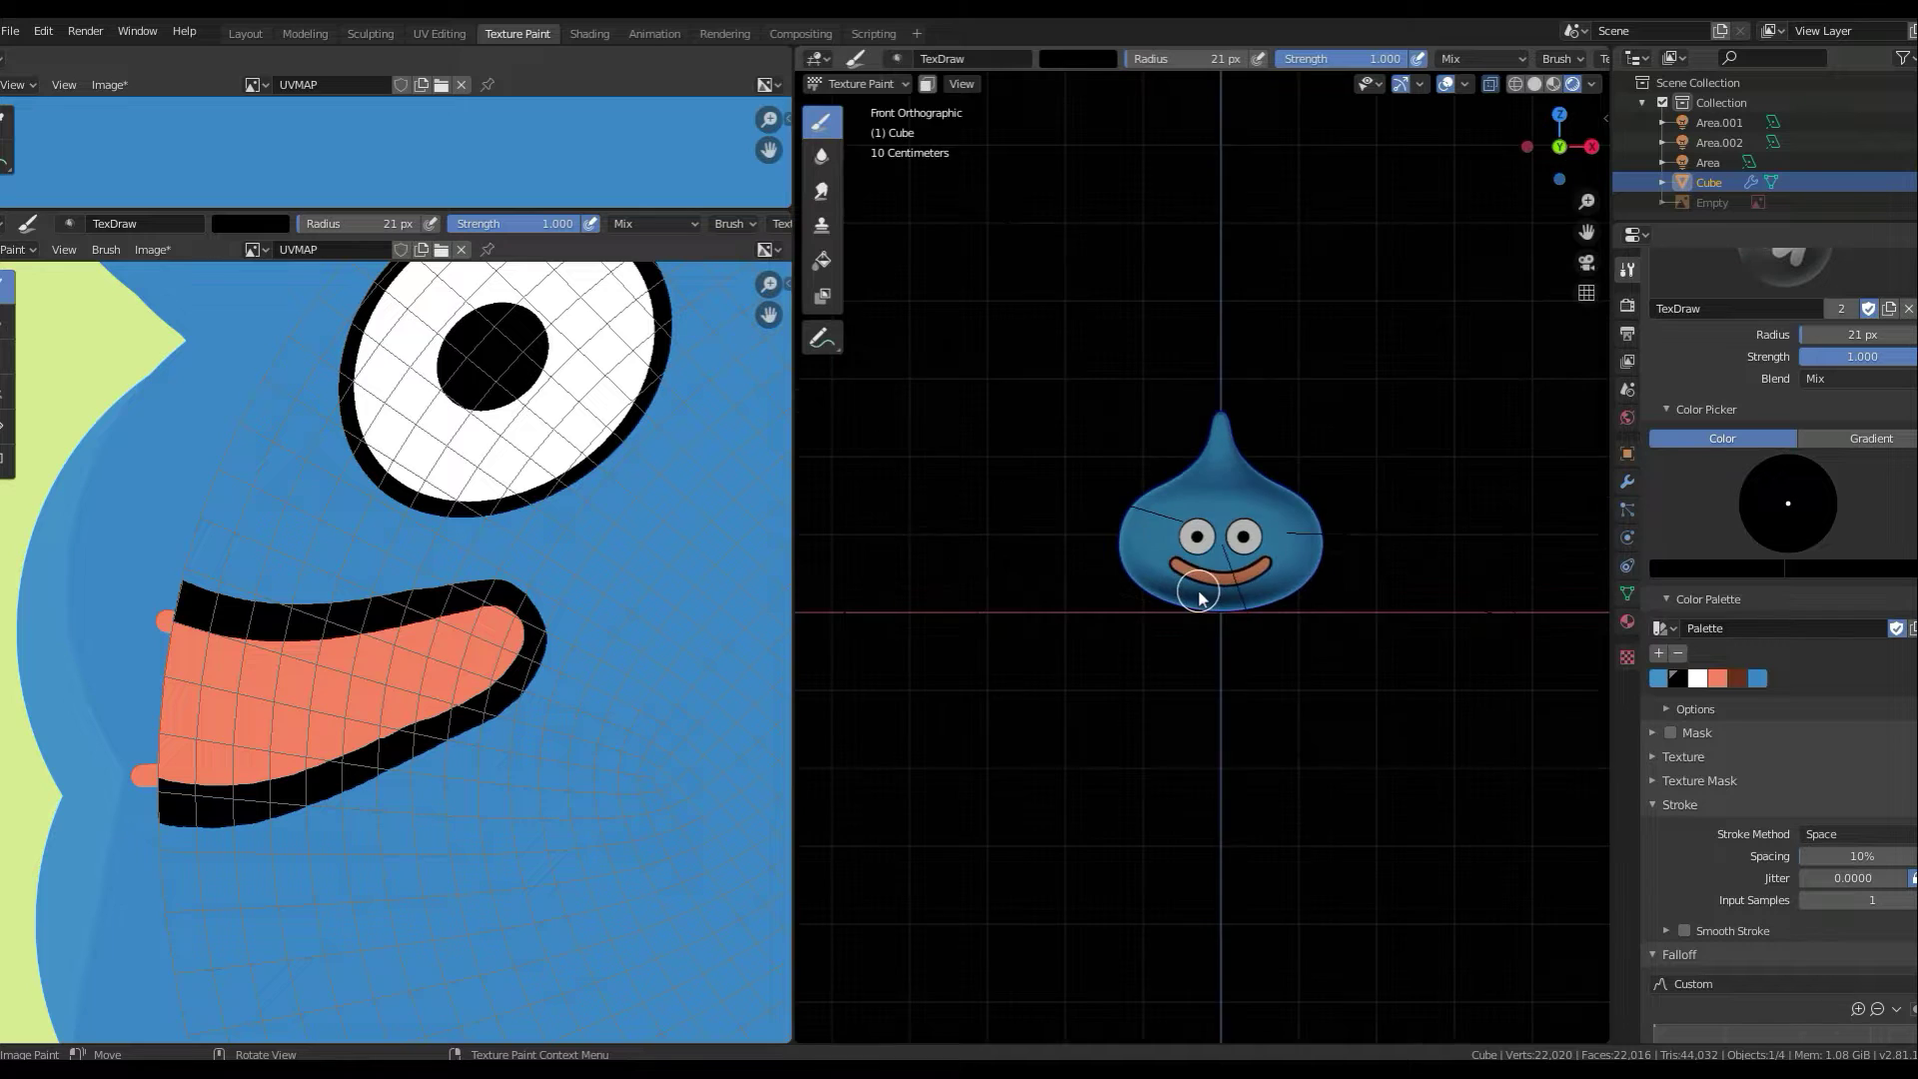
pyautogui.scroll(5, 1198, 597)
pyautogui.scroll(2, 1281, 596)
pyautogui.press('s')
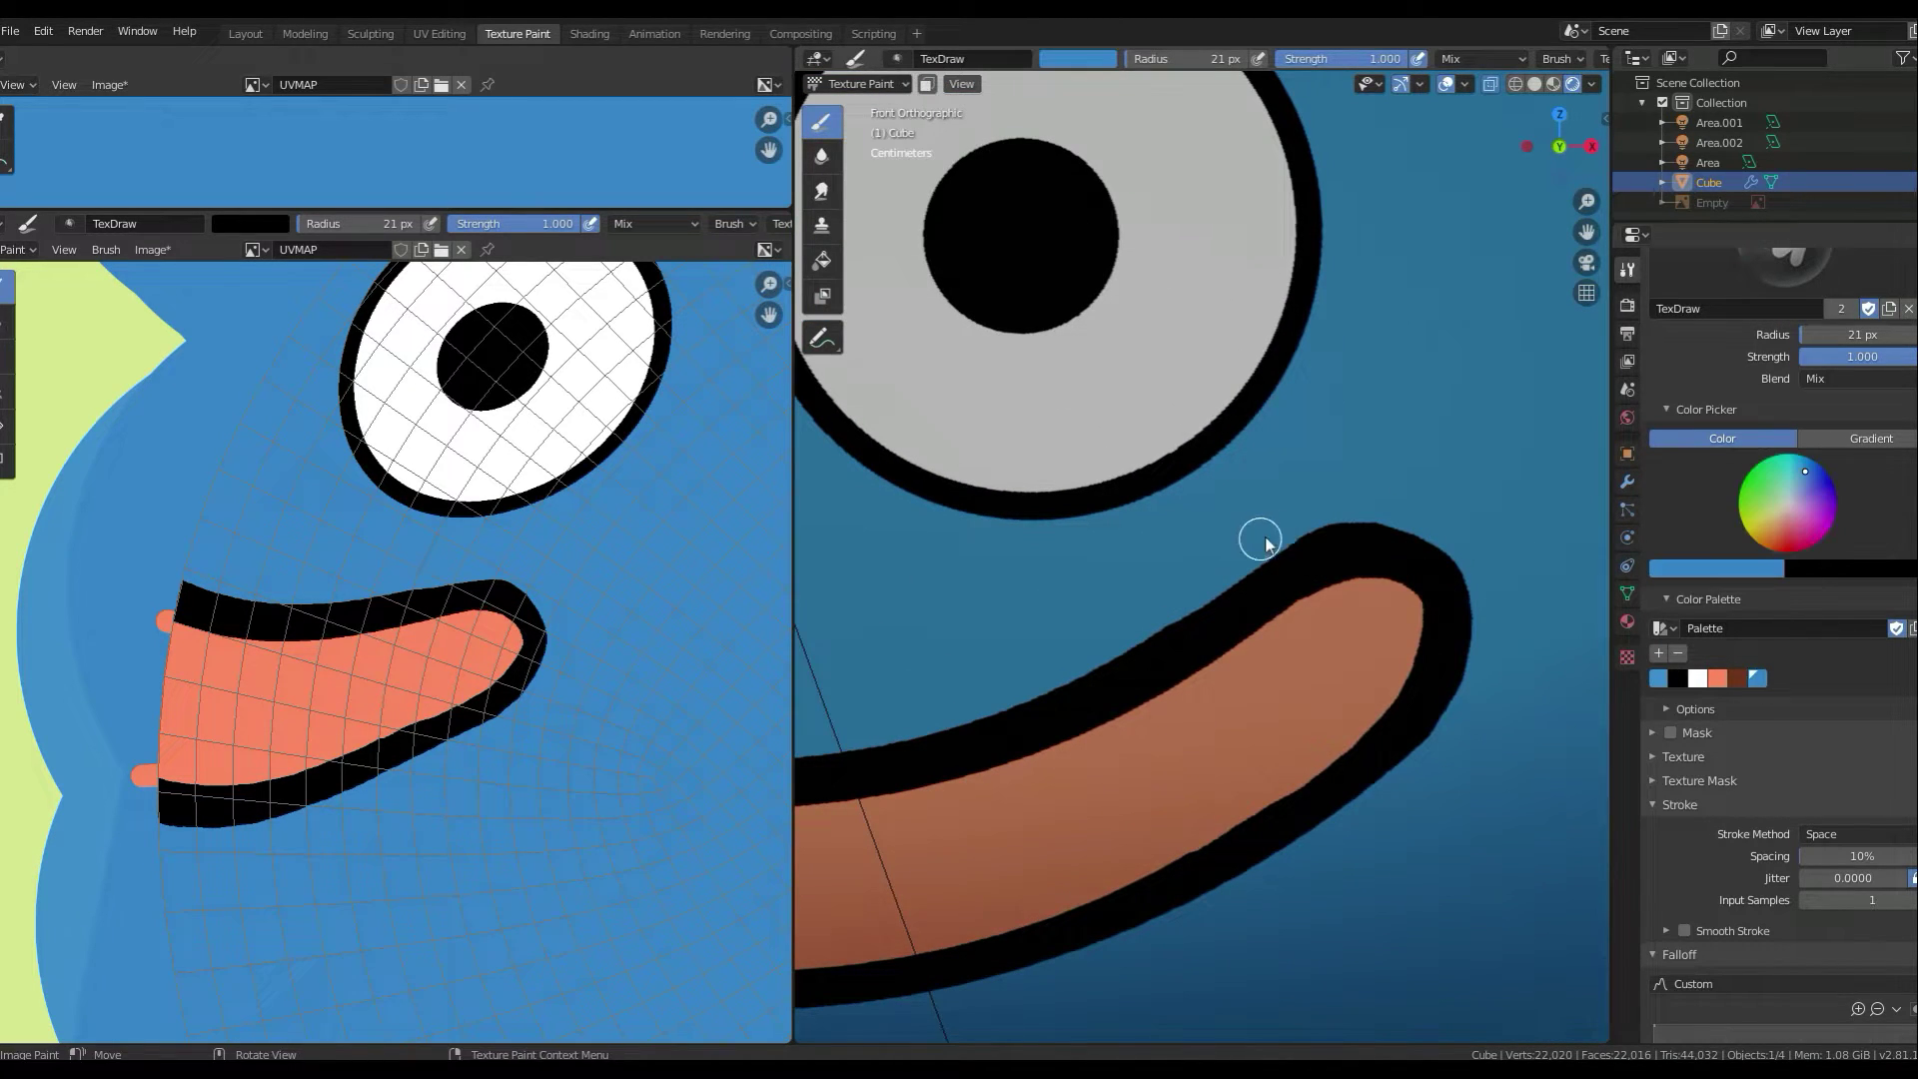
pyautogui.press('s')
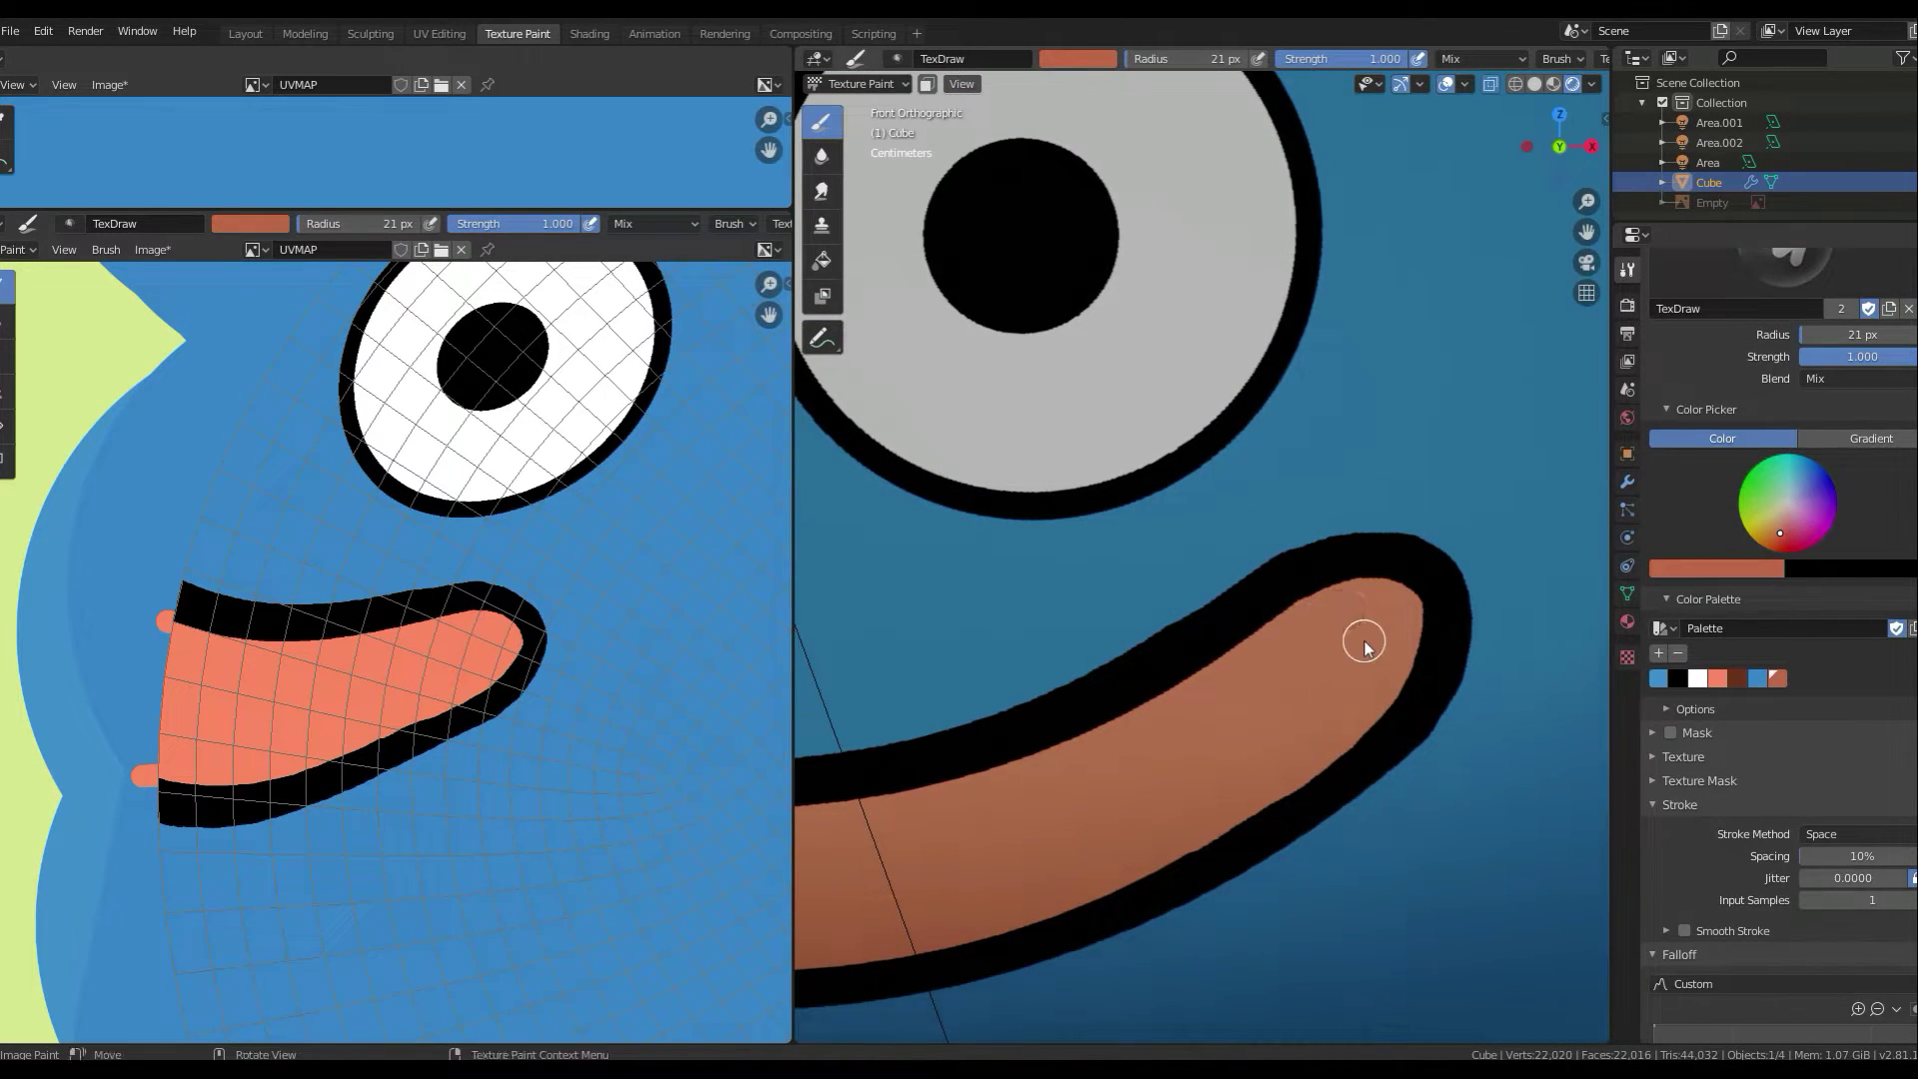
# - Use a sharper falloff curve preset to airbrush a darker dab onto the tongue tip
pyautogui.scroll(-5, 1725, 904)
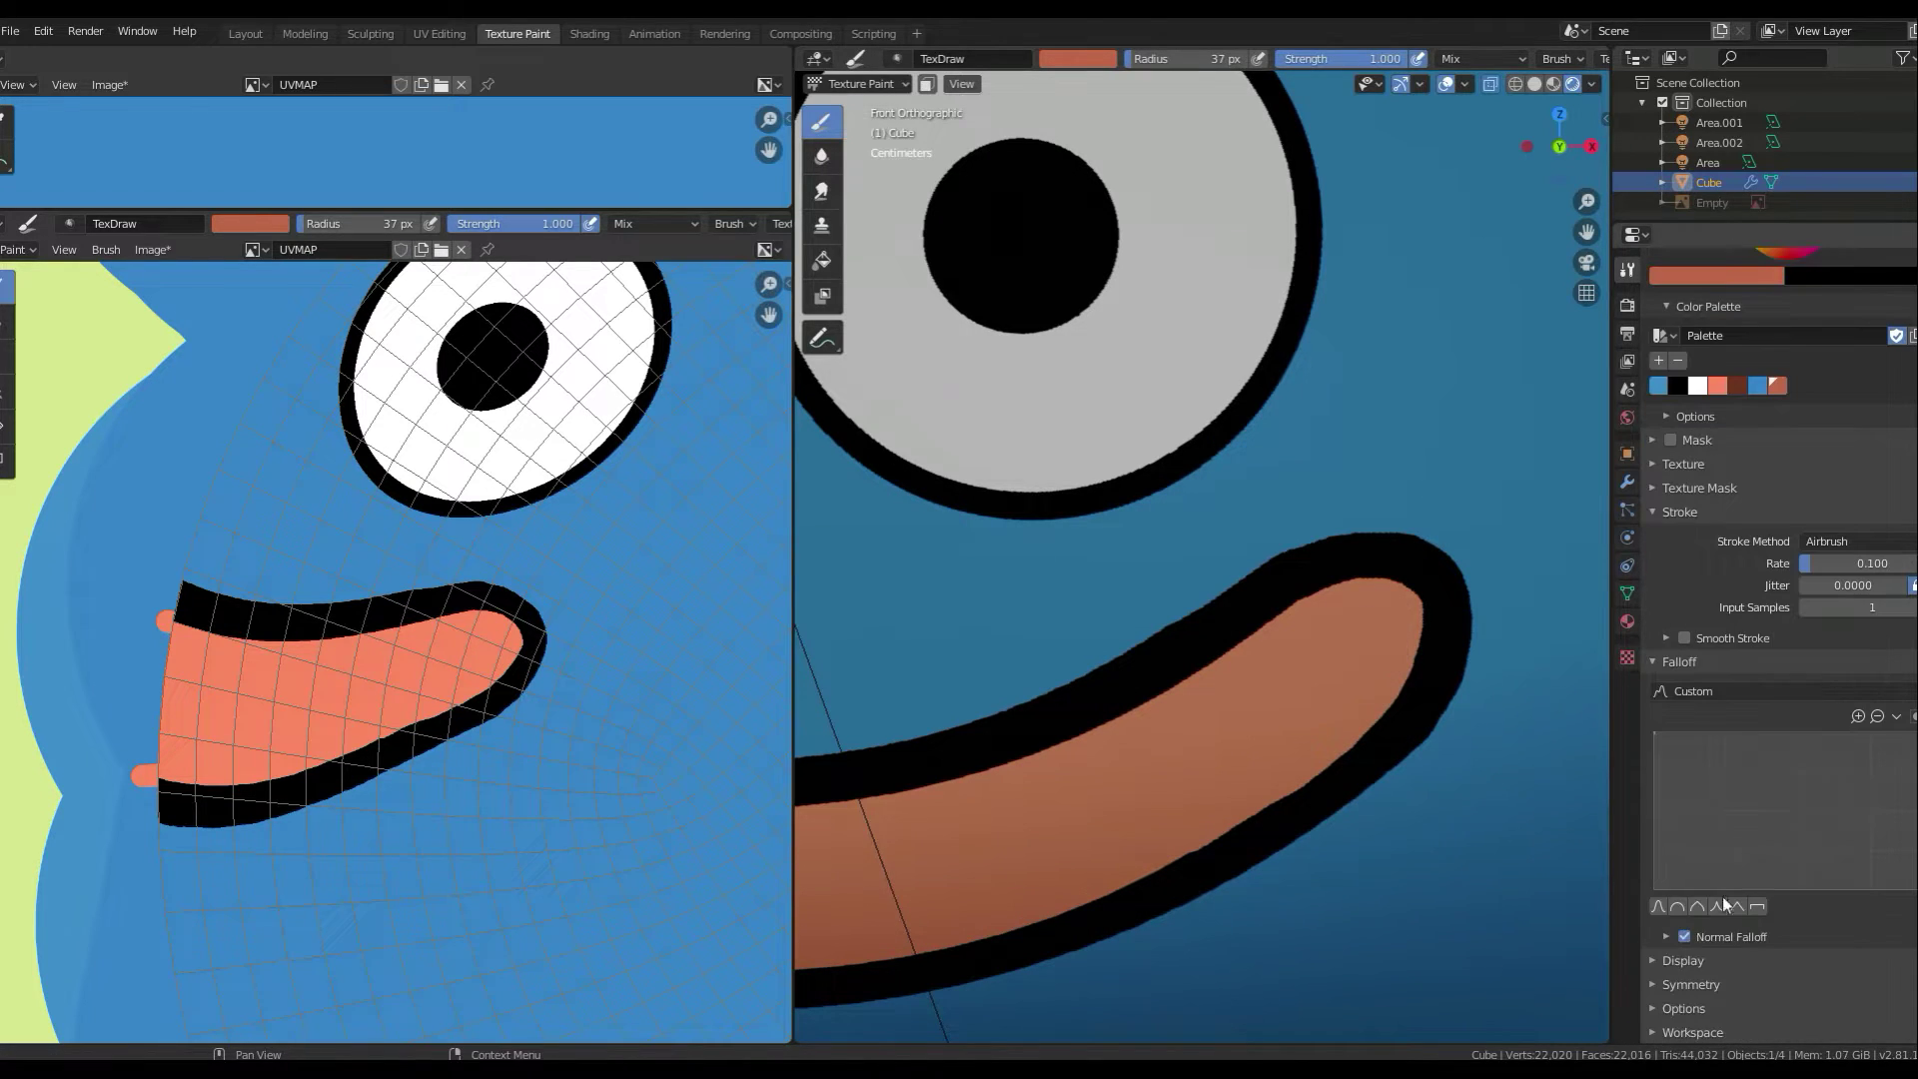
pyautogui.click(1715, 906)
pyautogui.click(1351, 606)
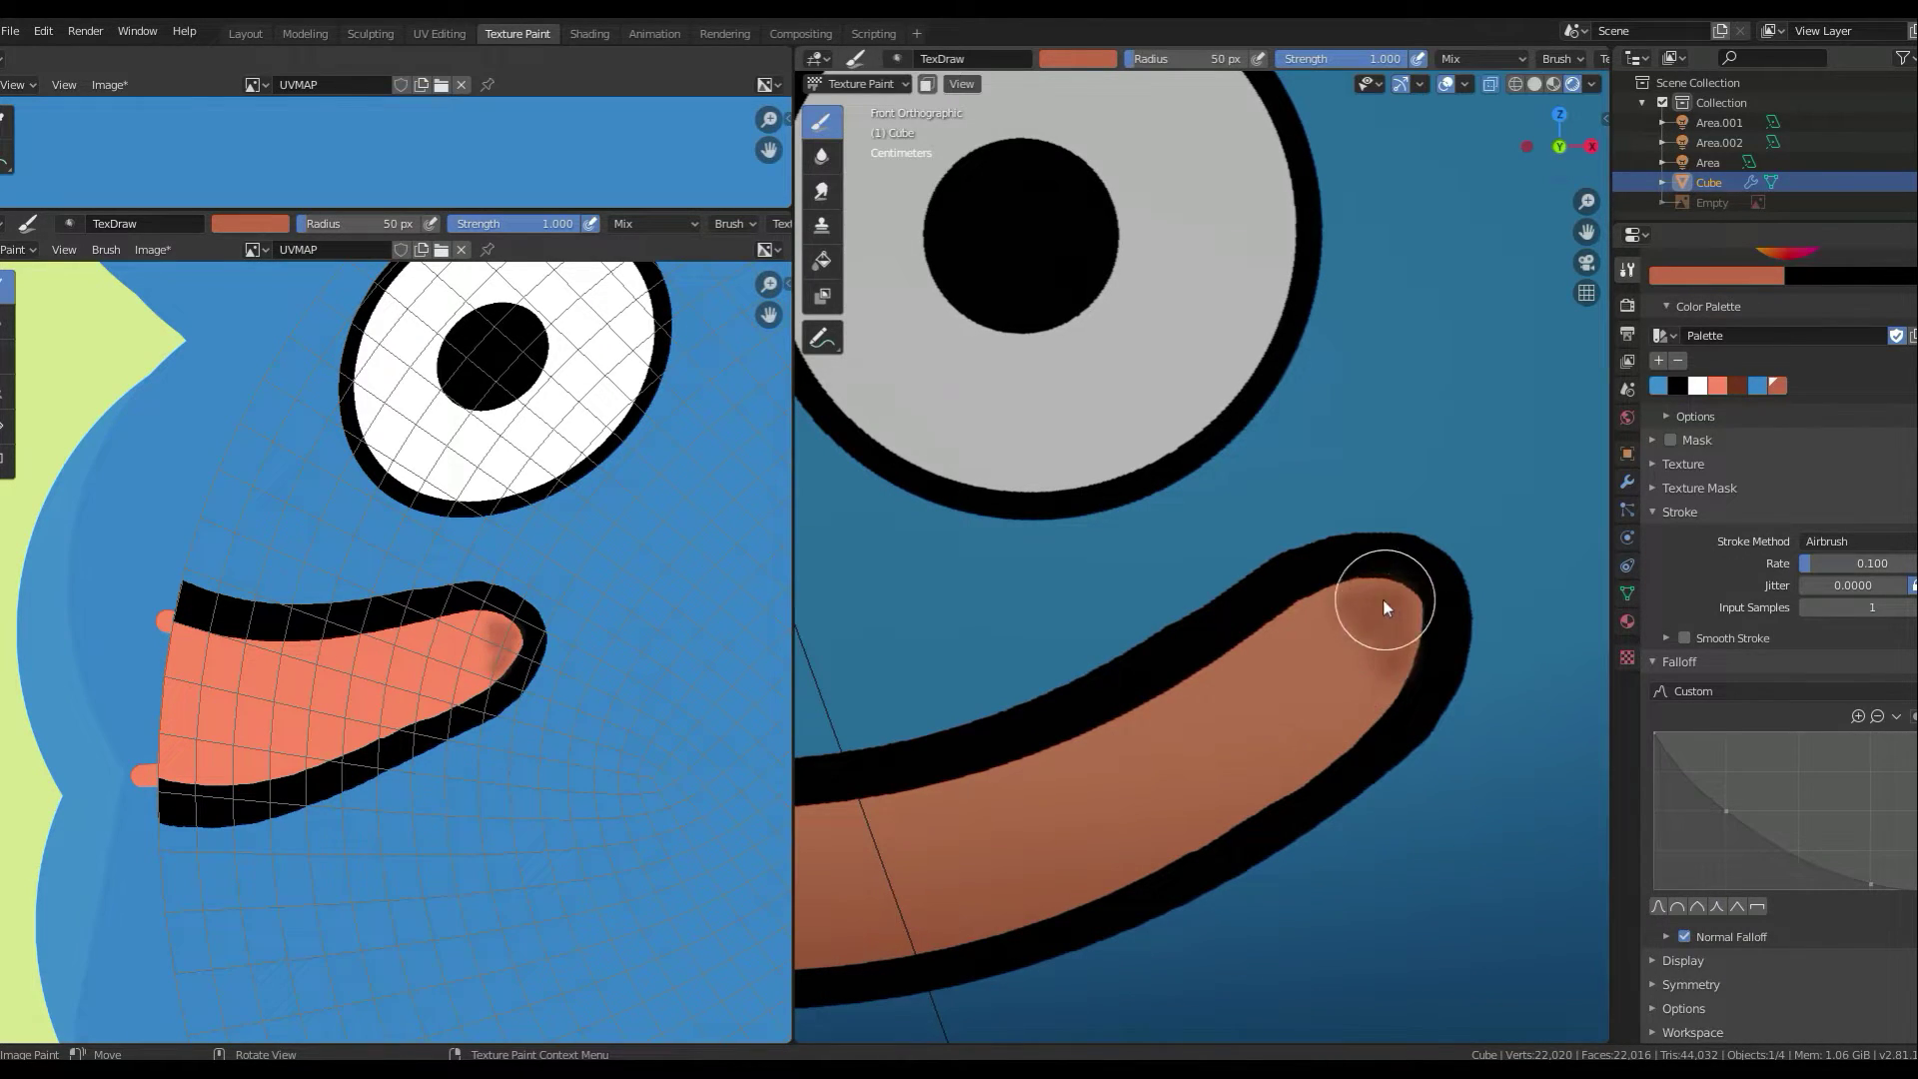
pyautogui.scroll(-10, 1406, 755)
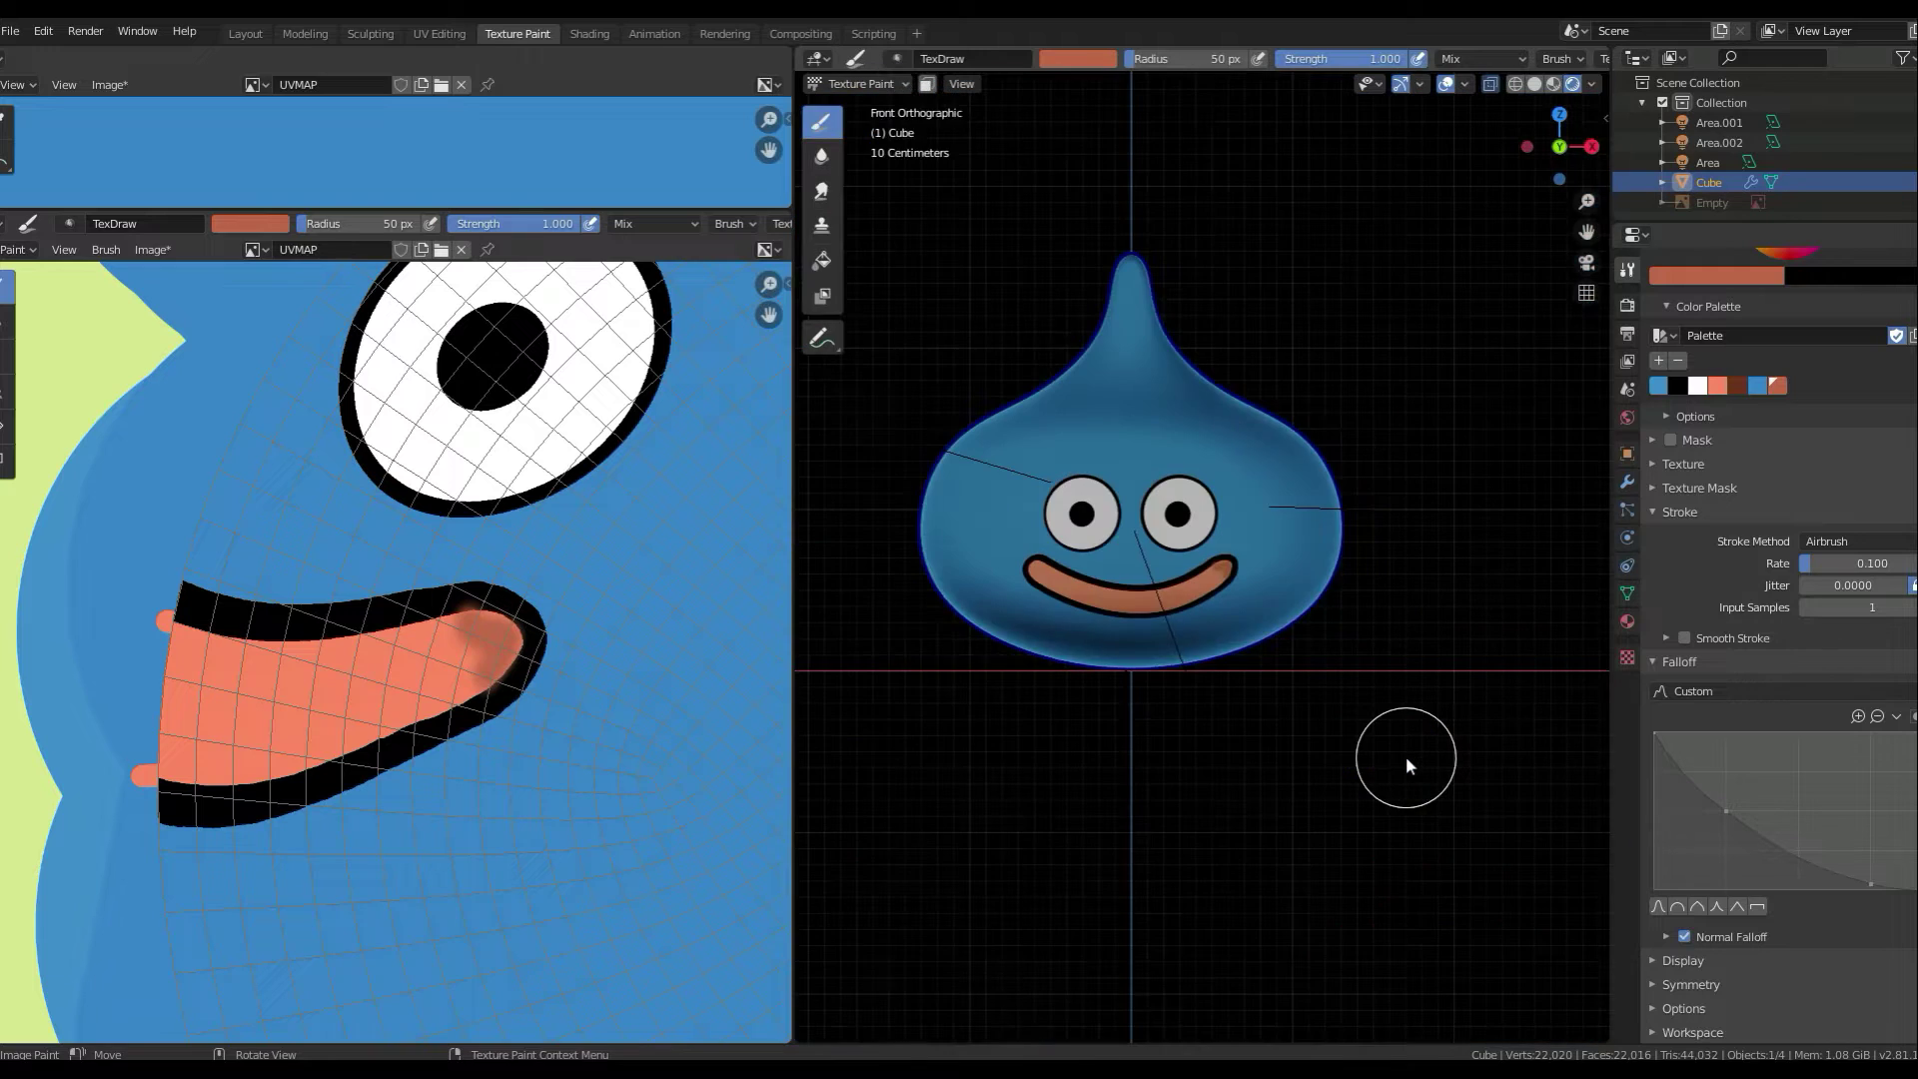
pyautogui.moveTo(1405, 755); pyautogui.dragTo(1334, 738, button='middle')
pyautogui.press('KP_1')
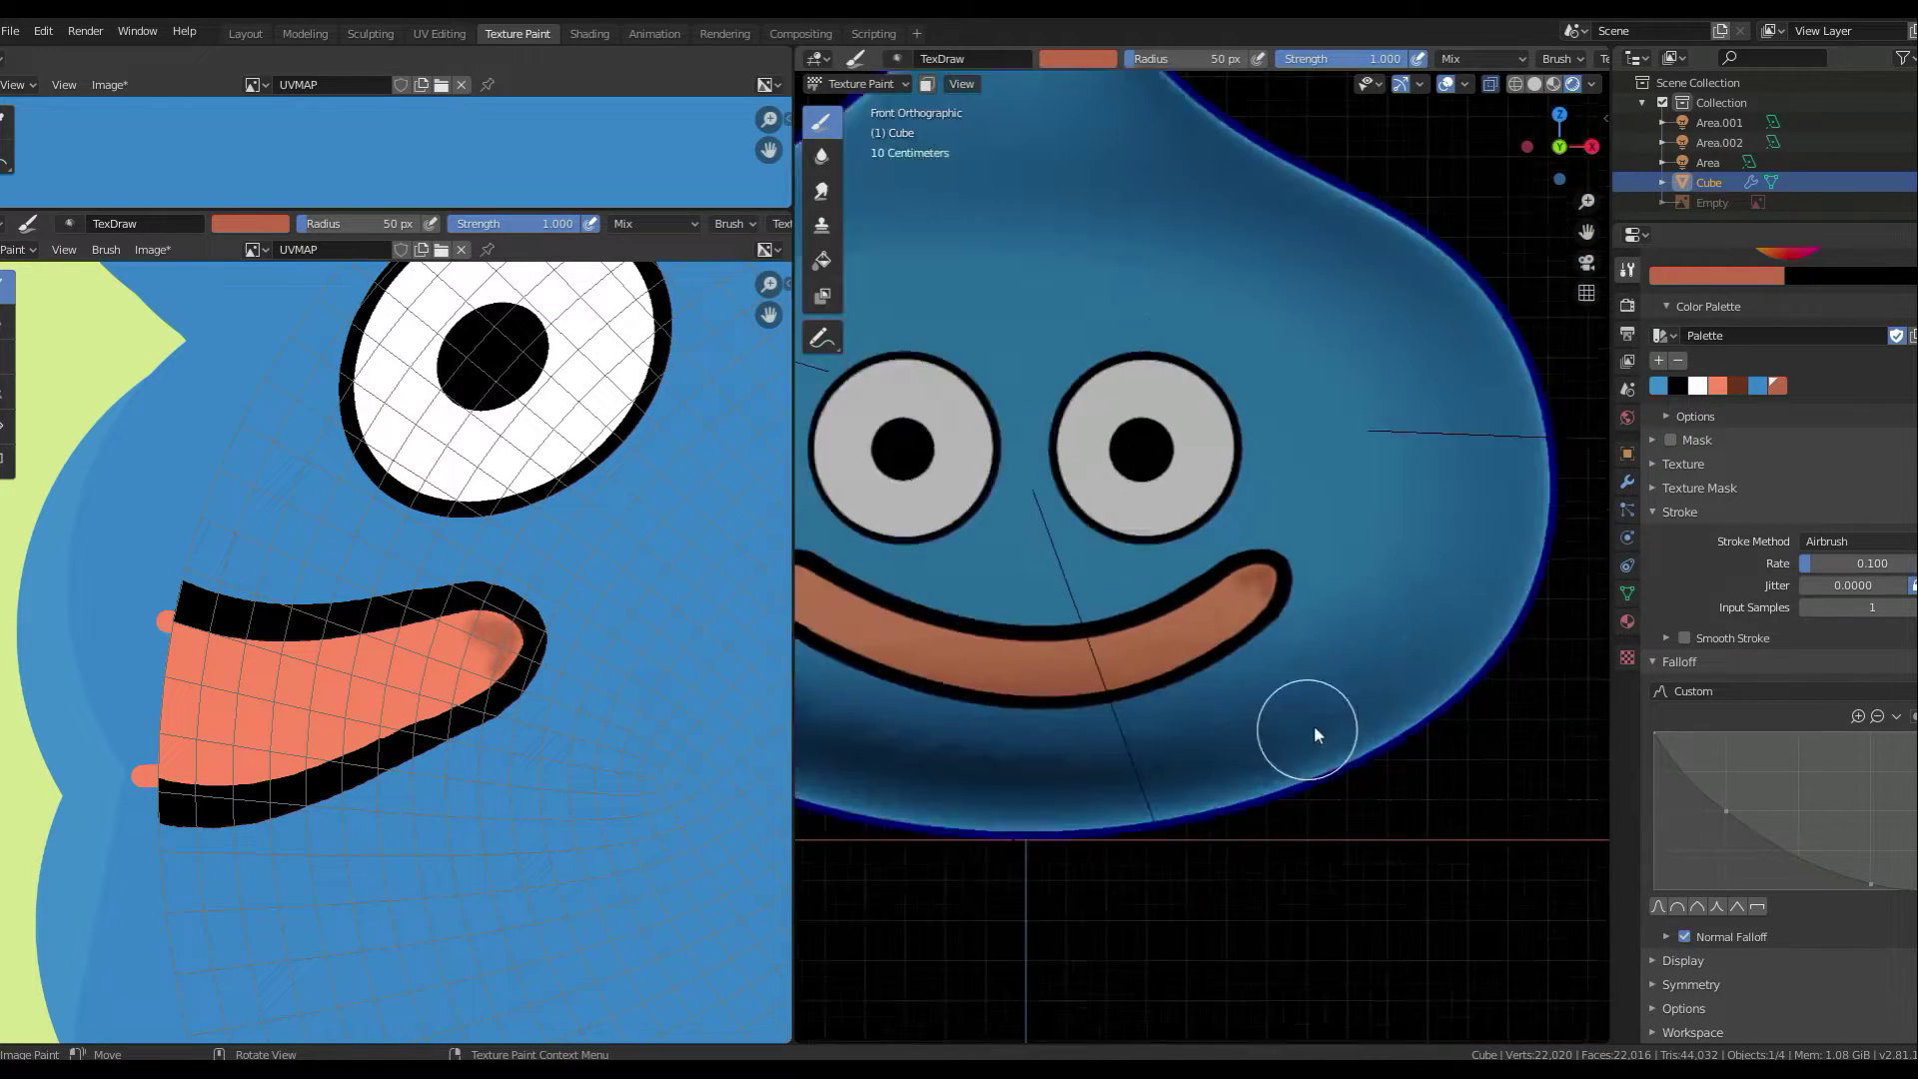
pyautogui.scroll(3, 1315, 725)
pyautogui.scroll(3, 1232, 662)
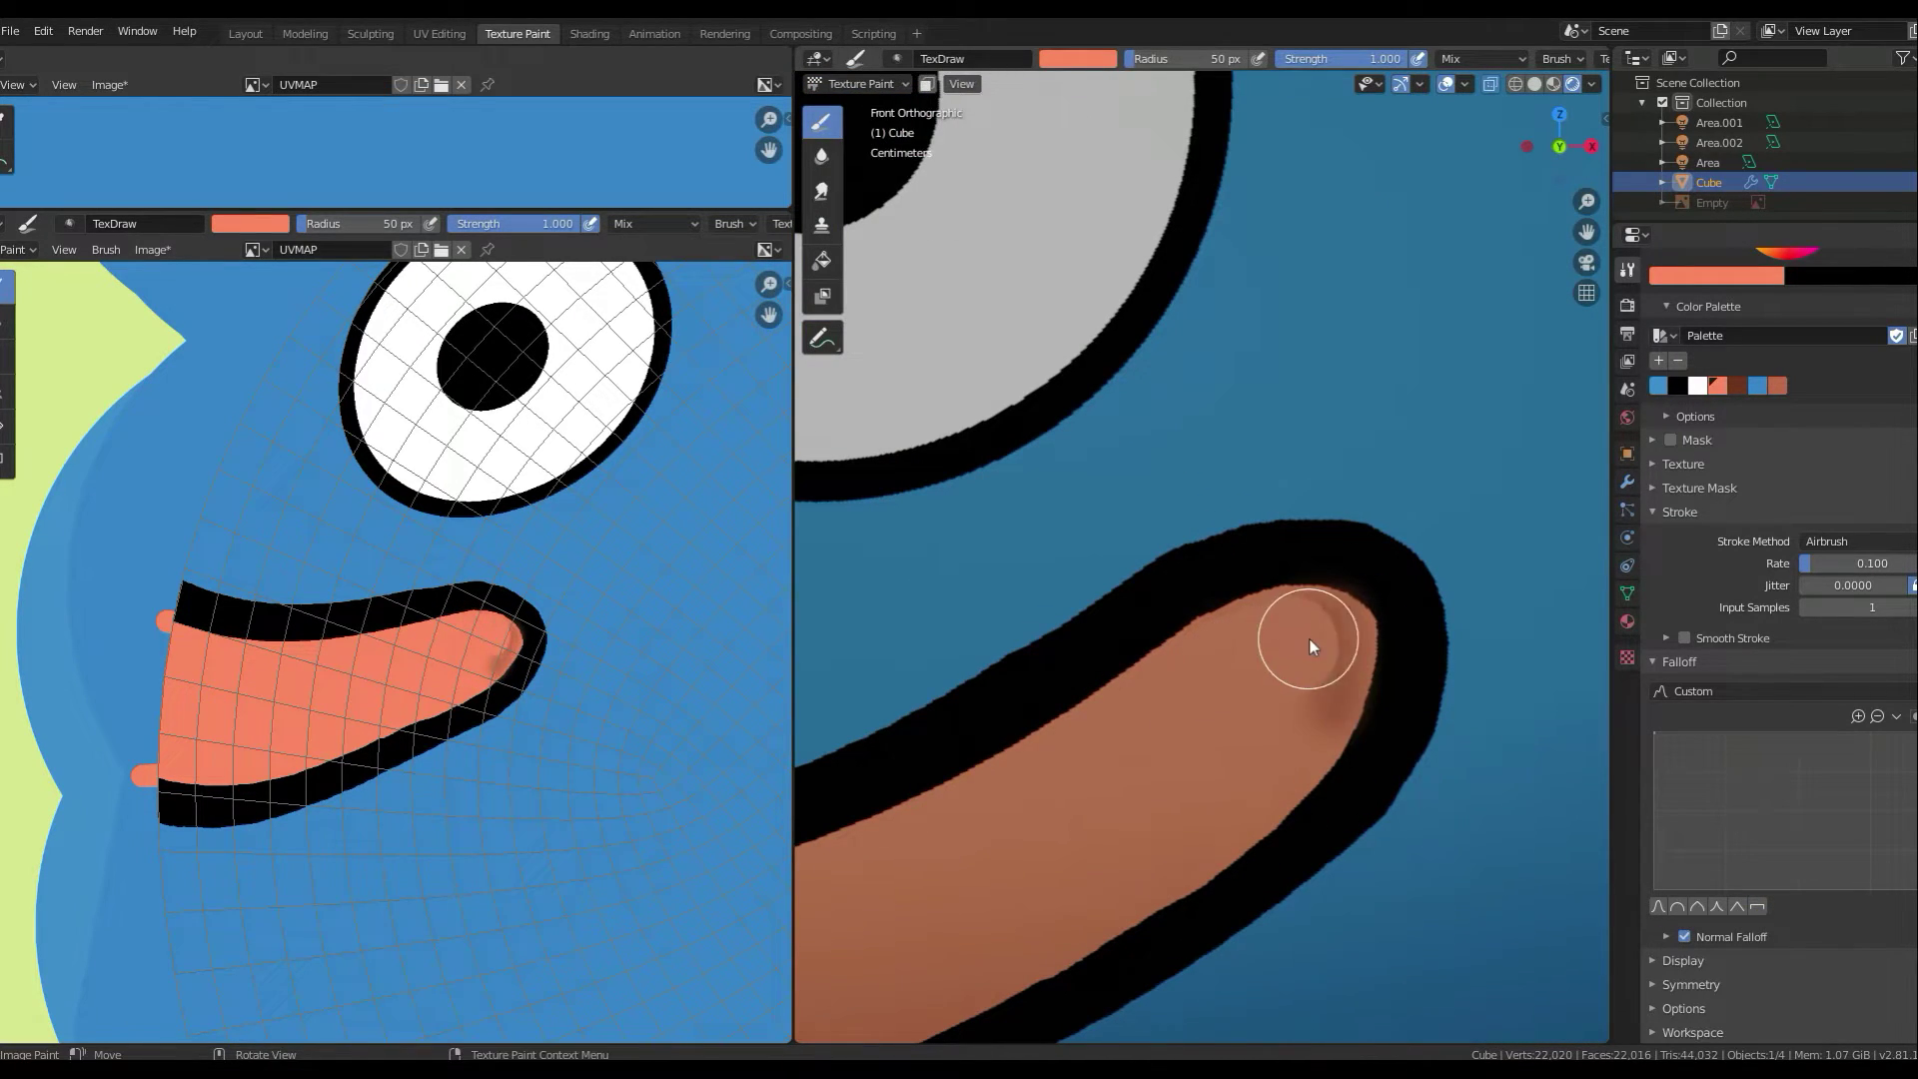
pyautogui.scroll(-2, 1201, 754)
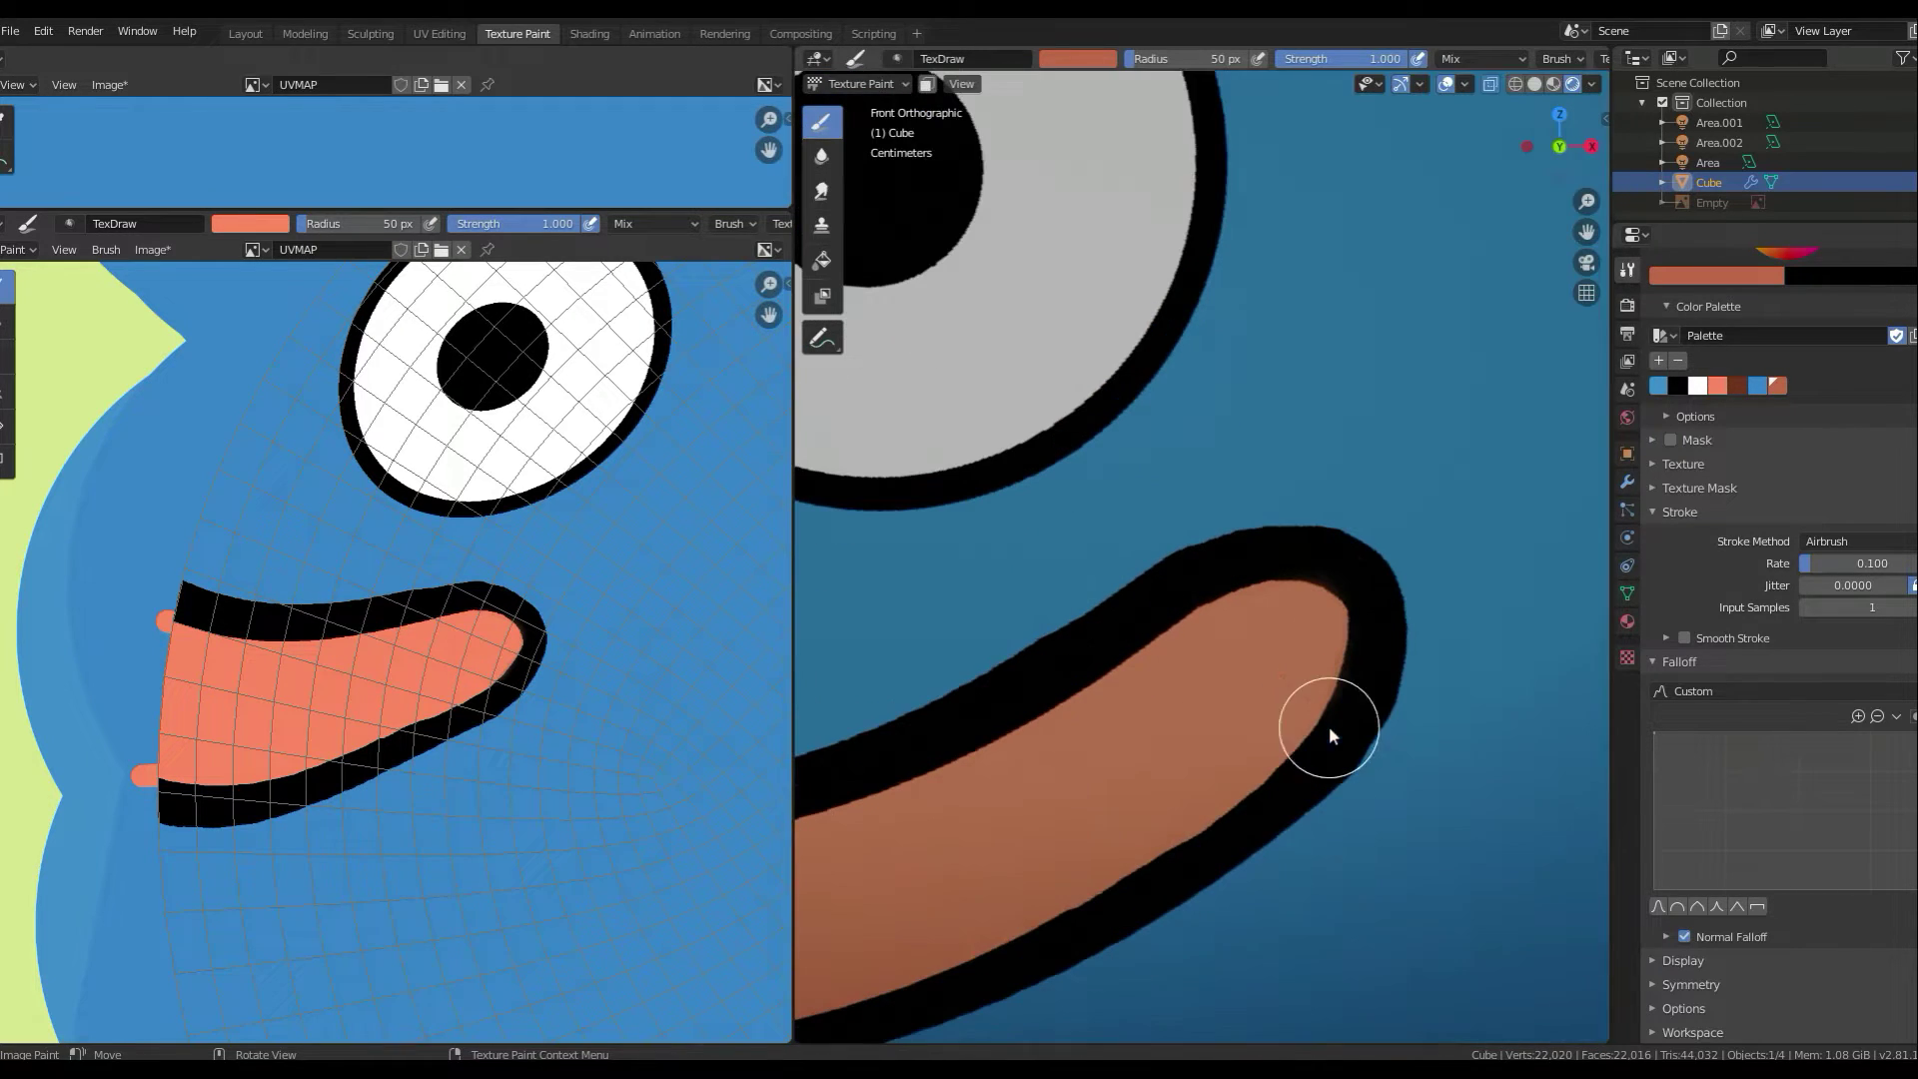
# - With a softer falloff and larger brush, airbrush black around the tongue tip's edge
pyautogui.click(1718, 906)
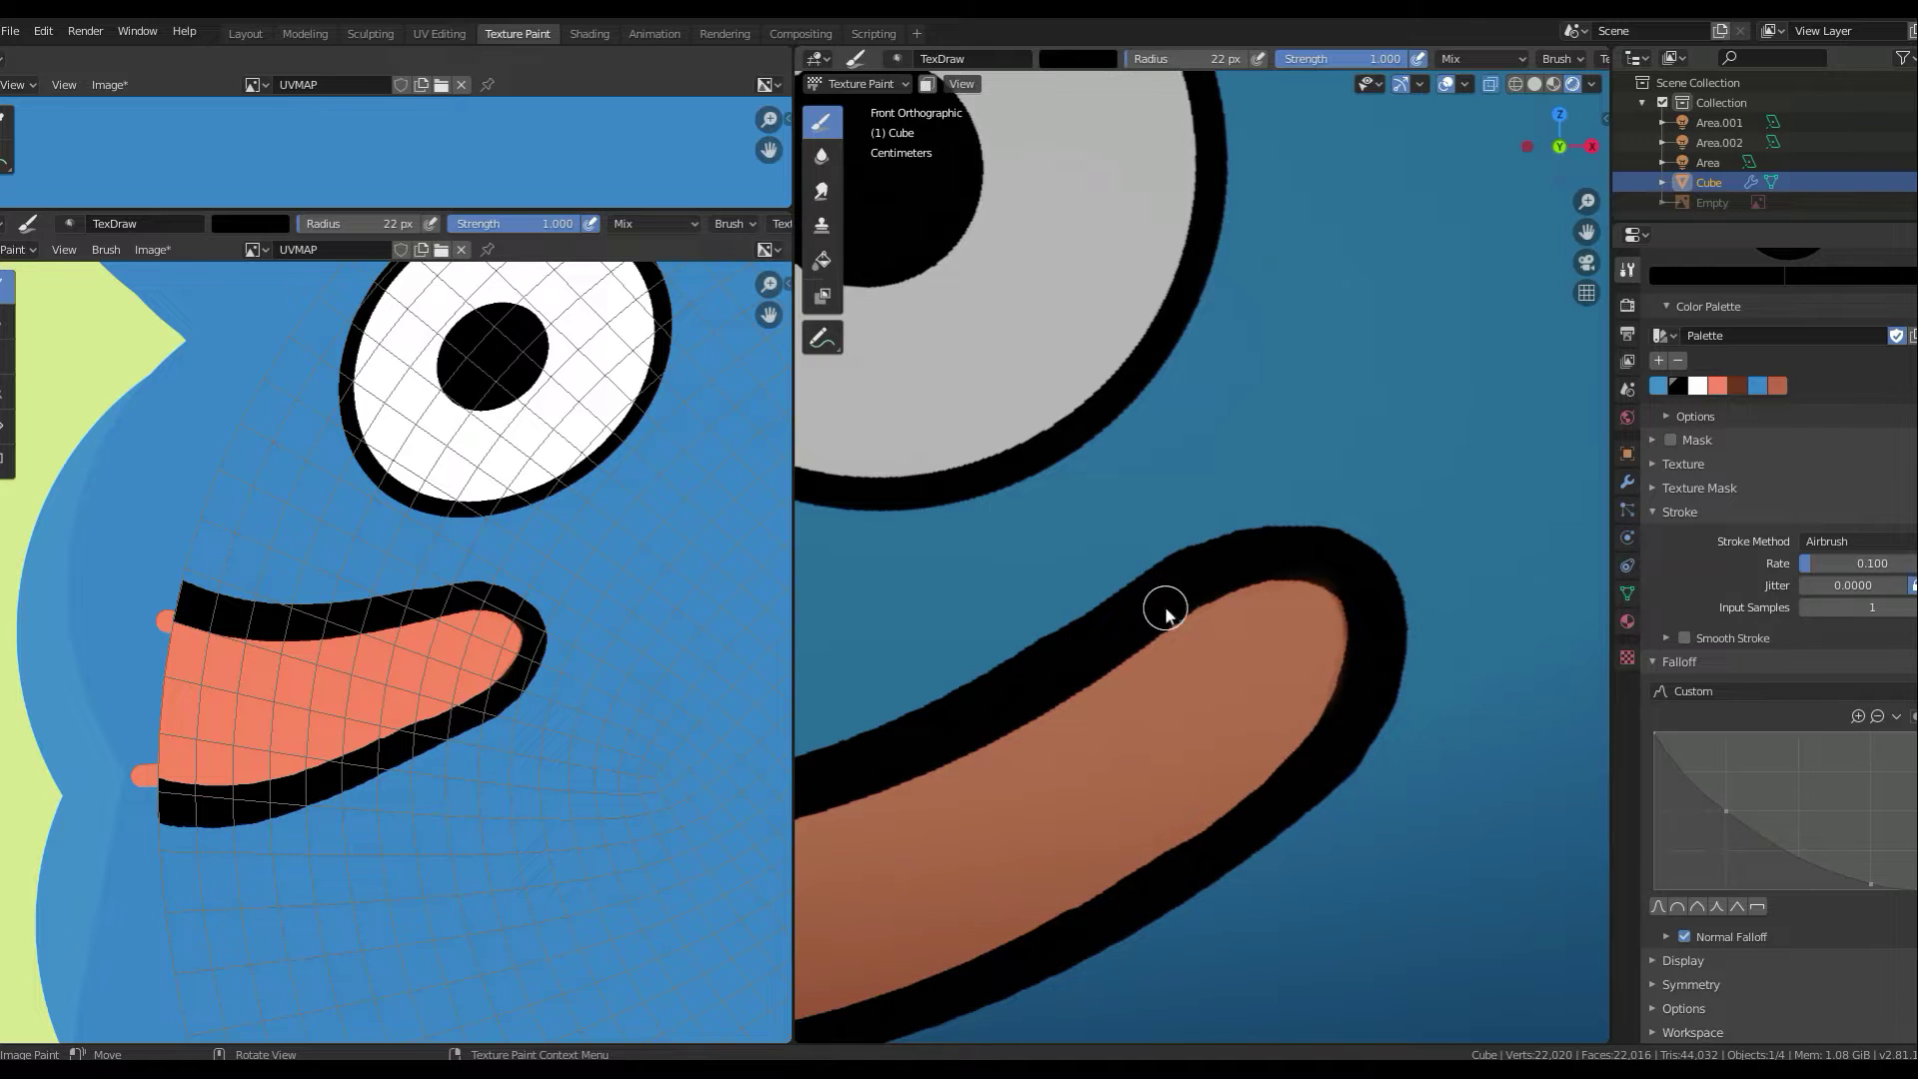
pyautogui.scroll(2, 1169, 611)
pyautogui.press('f')
pyautogui.click(1145, 642)
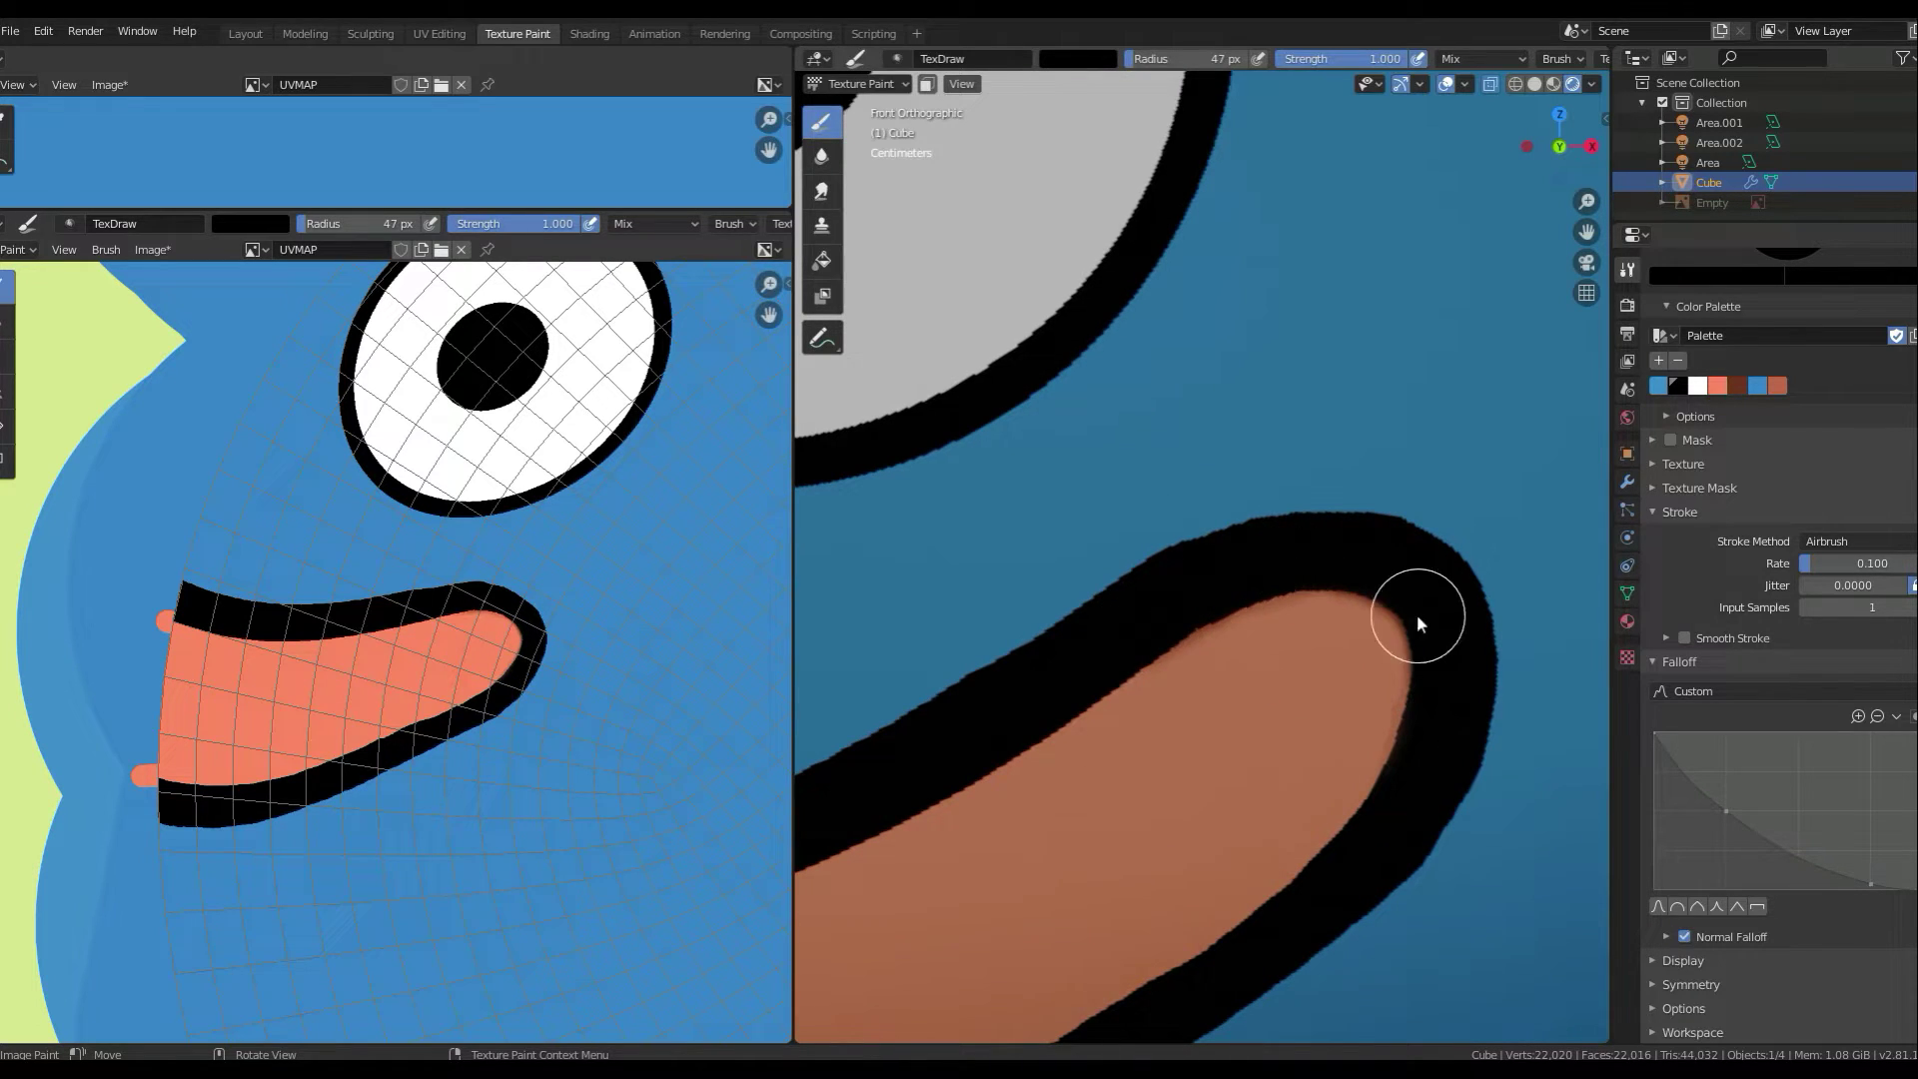
pyautogui.scroll(-2, 1413, 663)
pyautogui.scroll(-2, 1310, 739)
pyautogui.scroll(-3, 1321, 710)
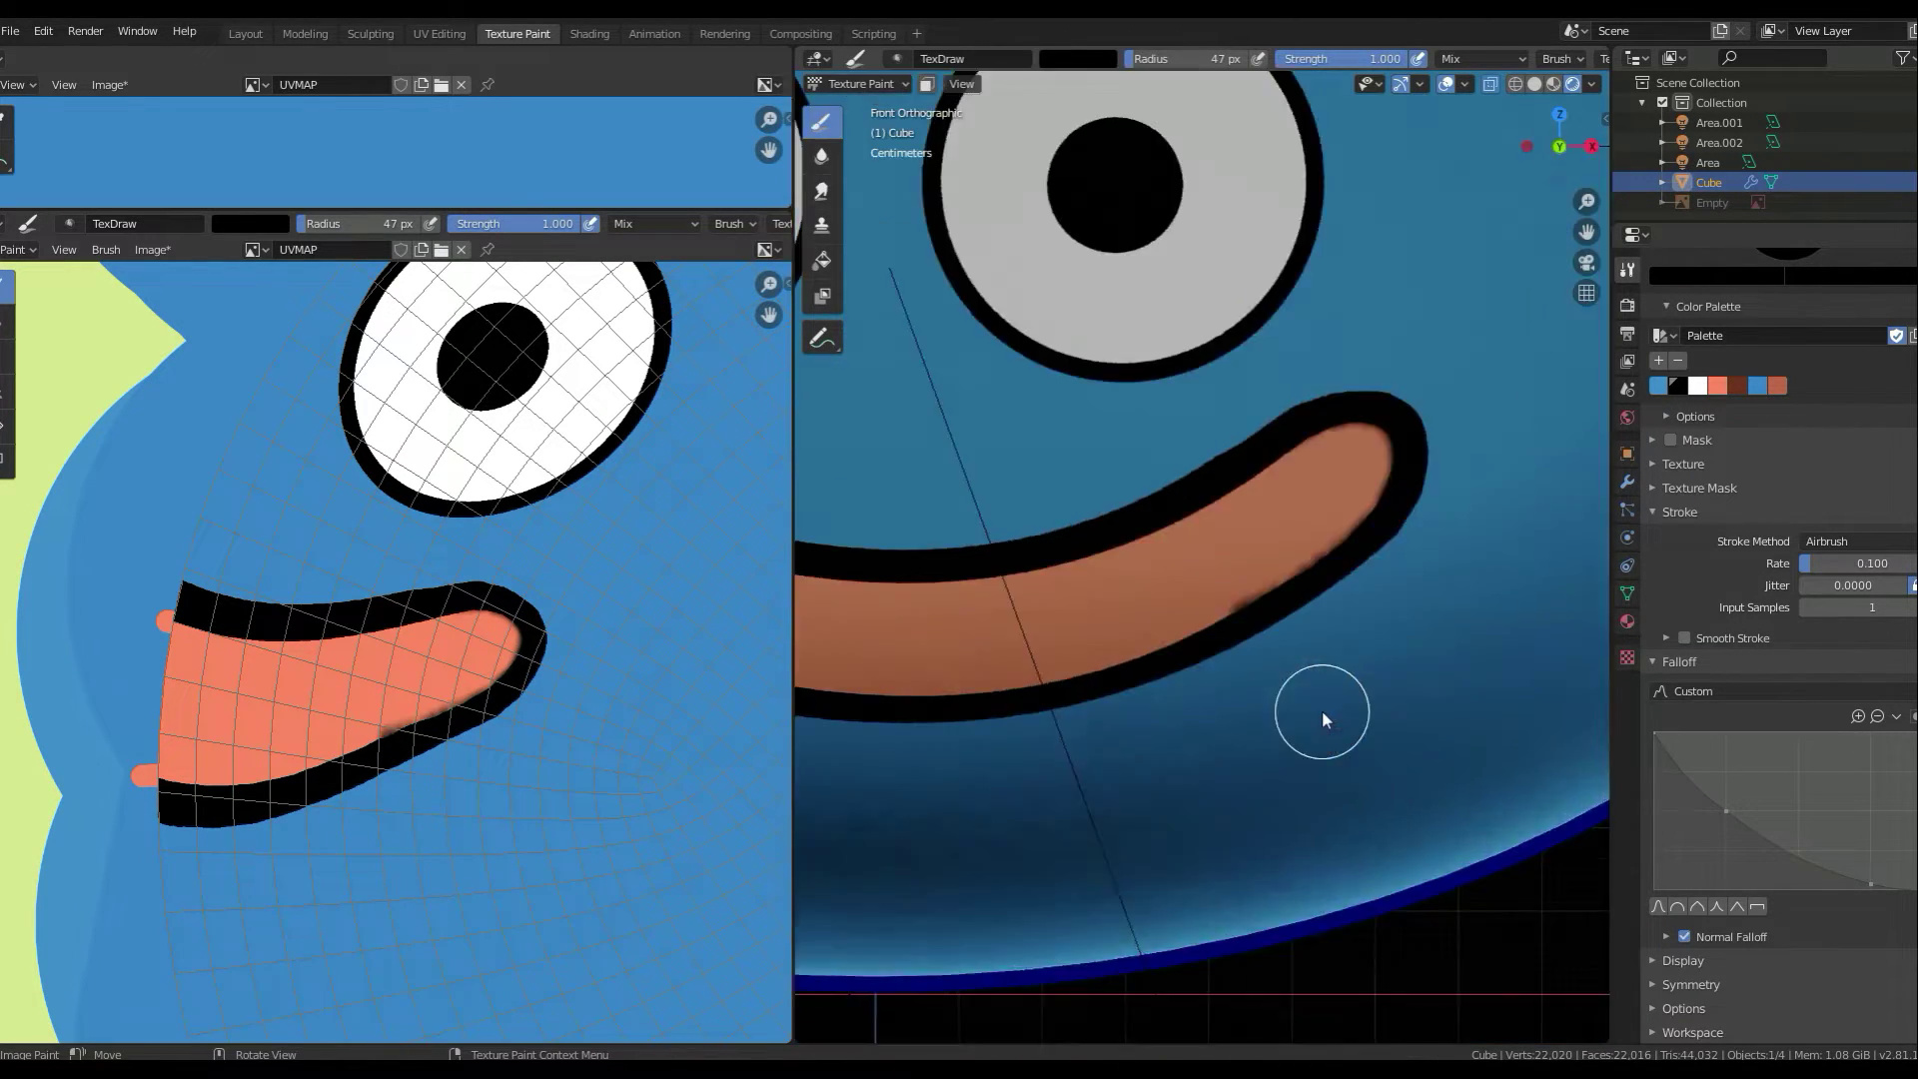
pyautogui.scroll(-3, 1115, 659)
pyautogui.scroll(5, 1115, 659)
pyautogui.scroll(3, 1229, 661)
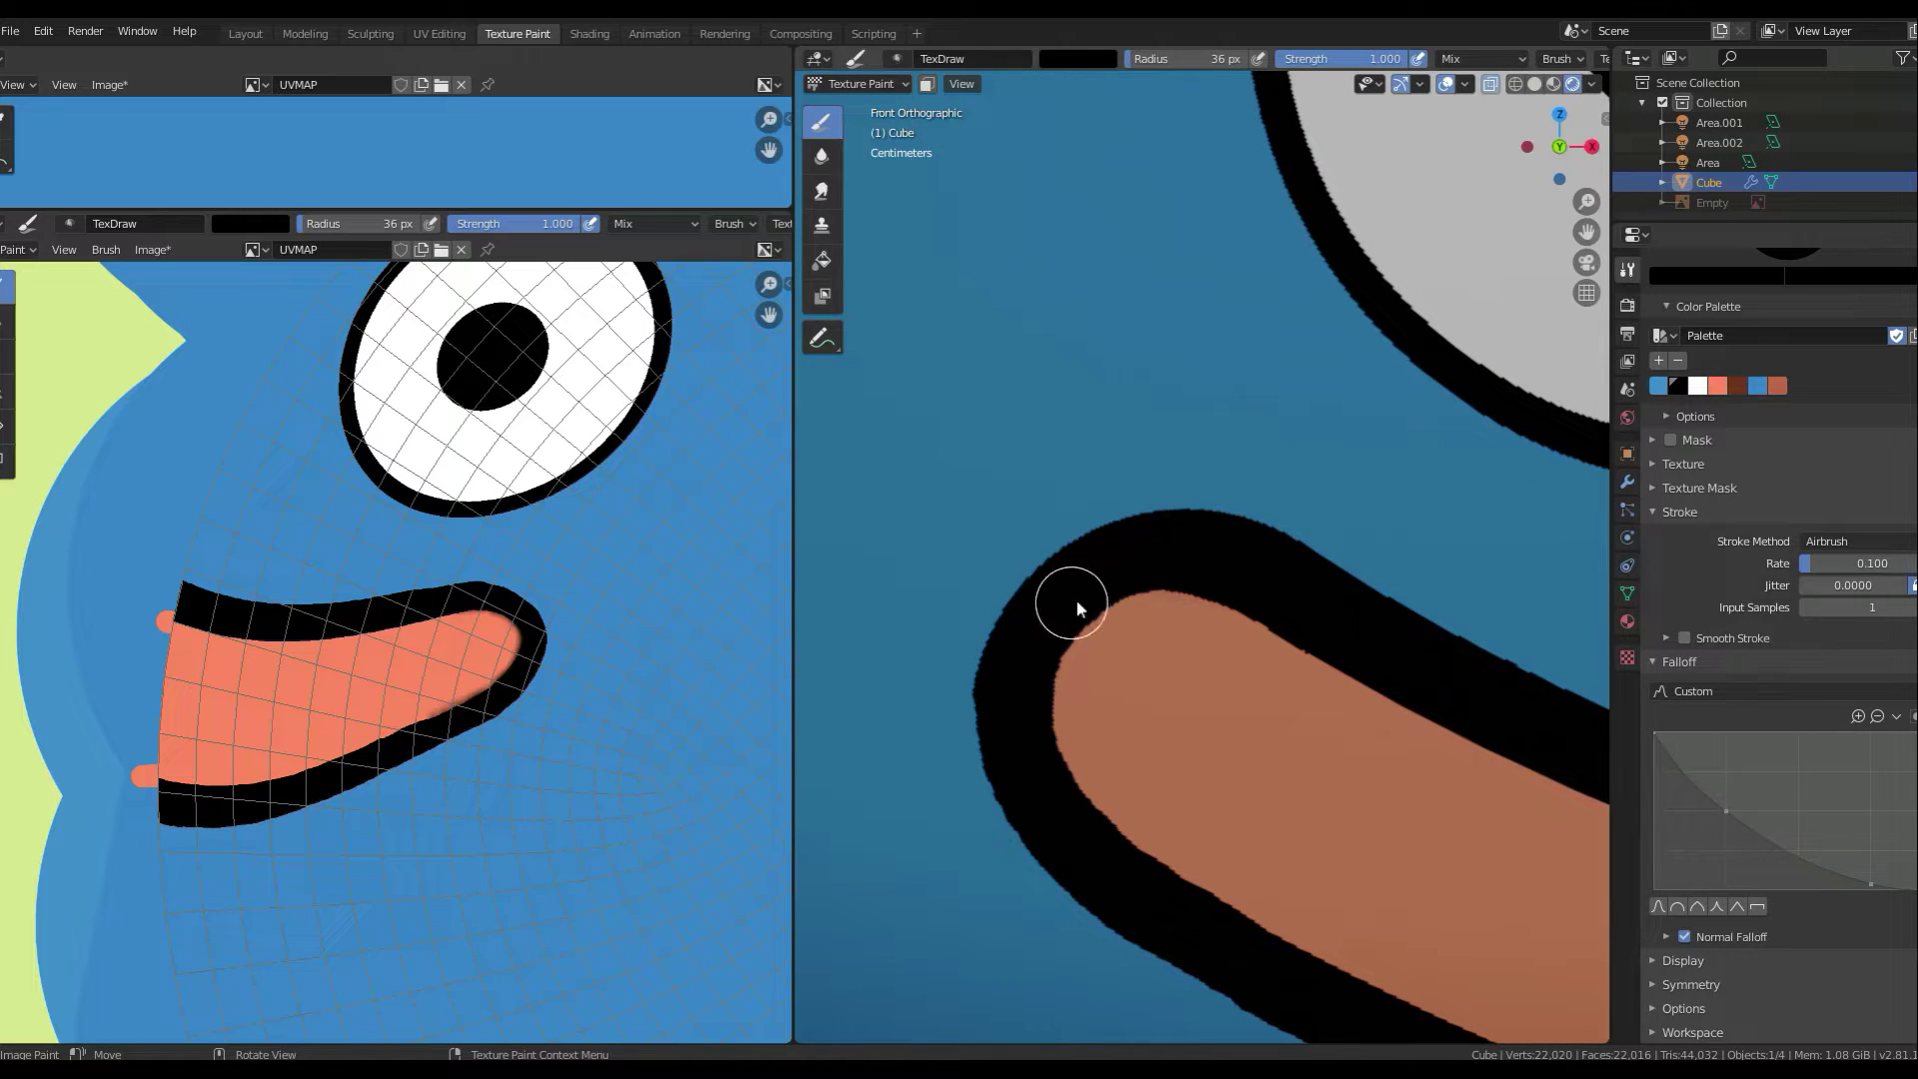
pyautogui.moveTo(1209, 575); pyautogui.dragTo(1031, 685)
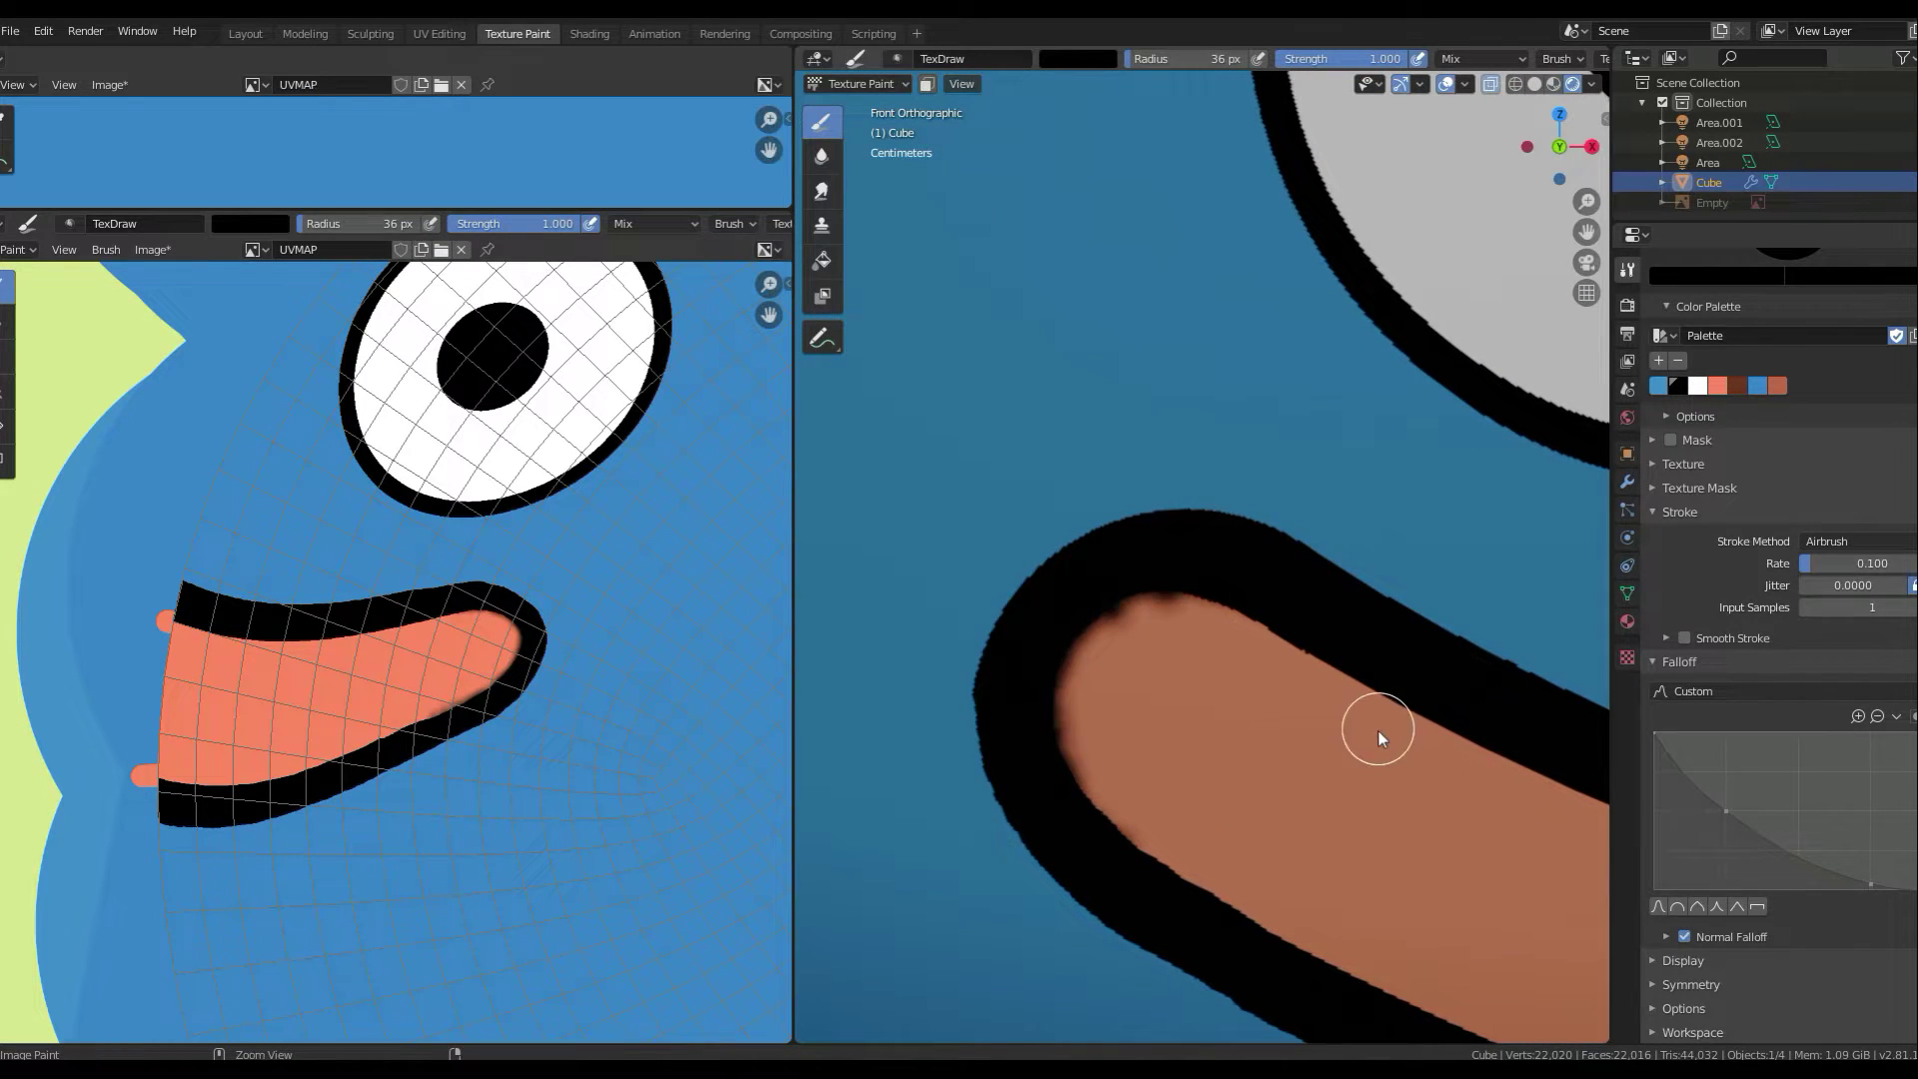
pyautogui.scroll(-10, 1377, 730)
pyautogui.moveTo(1402, 735); pyautogui.dragTo(1420, 719, button='middle')
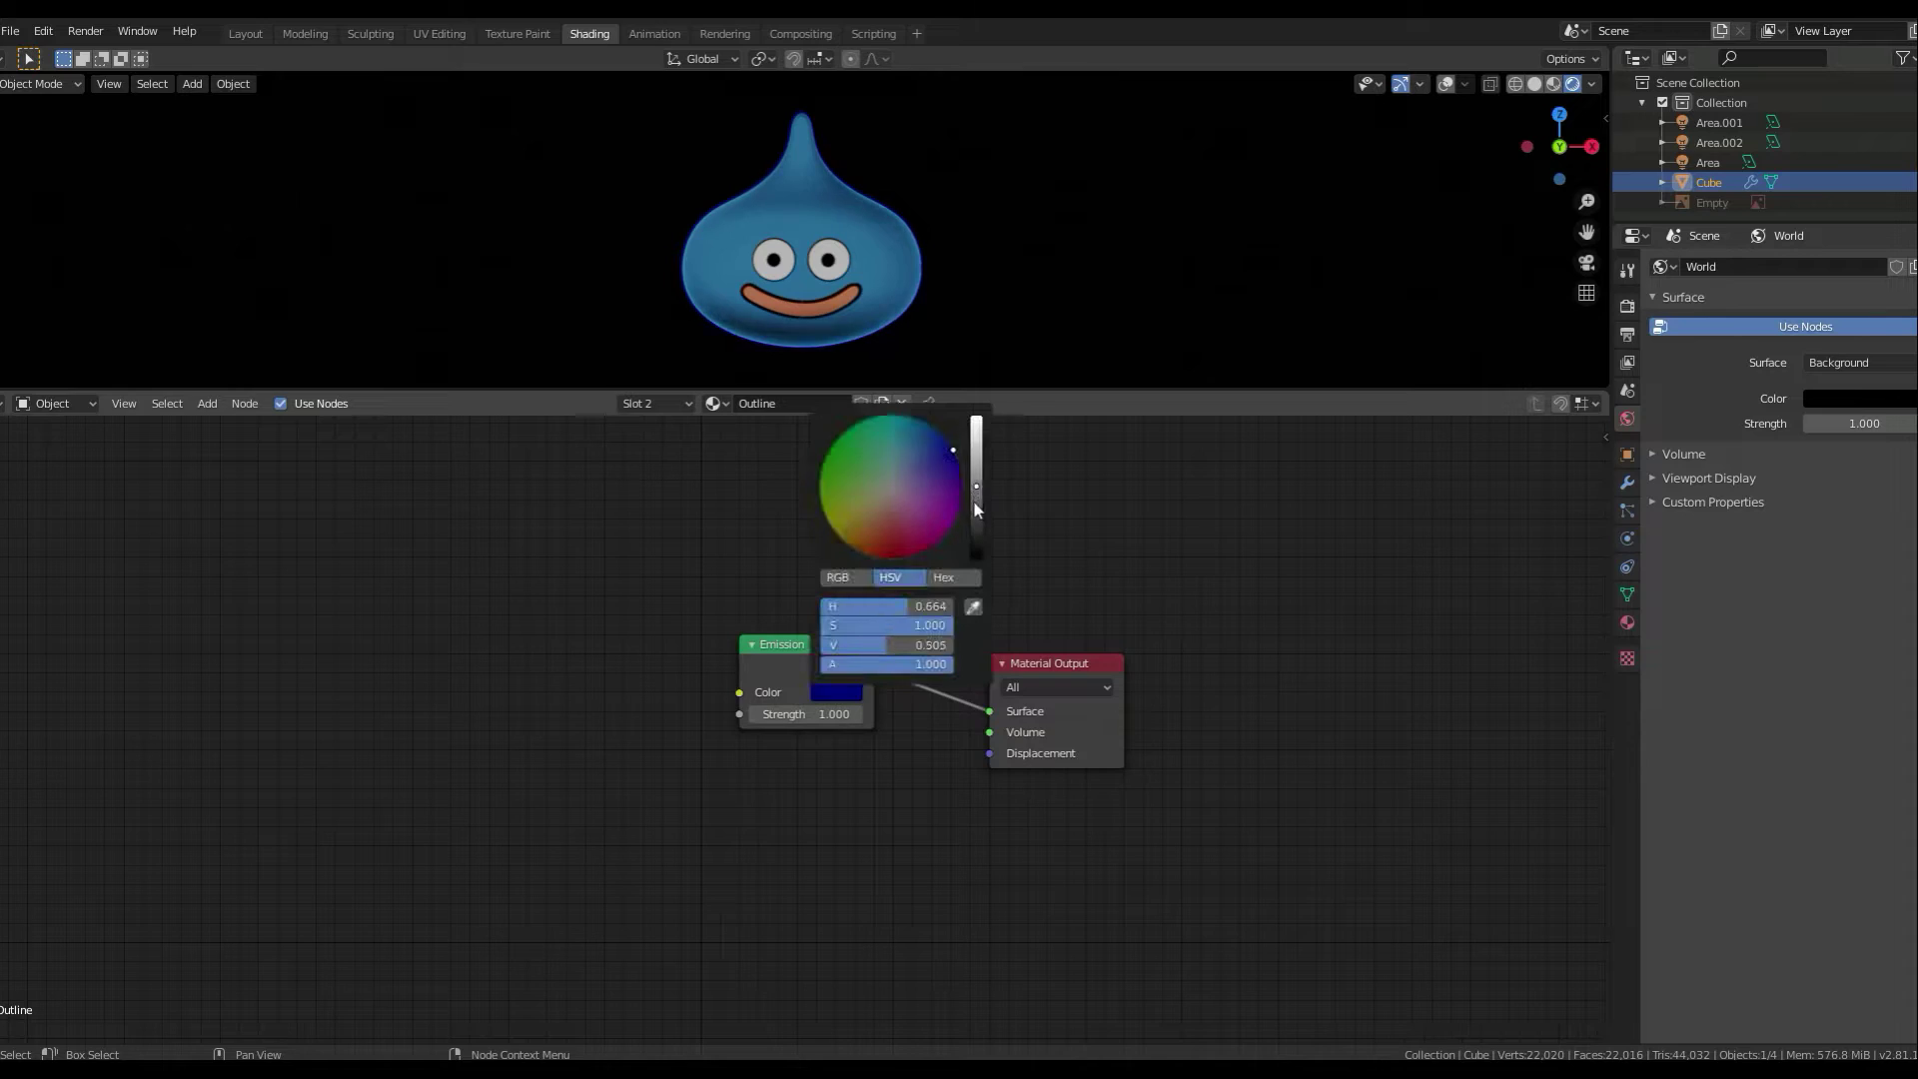
# - Aim the camera head-on at the slime and lengthen its focal length
pyautogui.scroll(-4, 1137, 553)
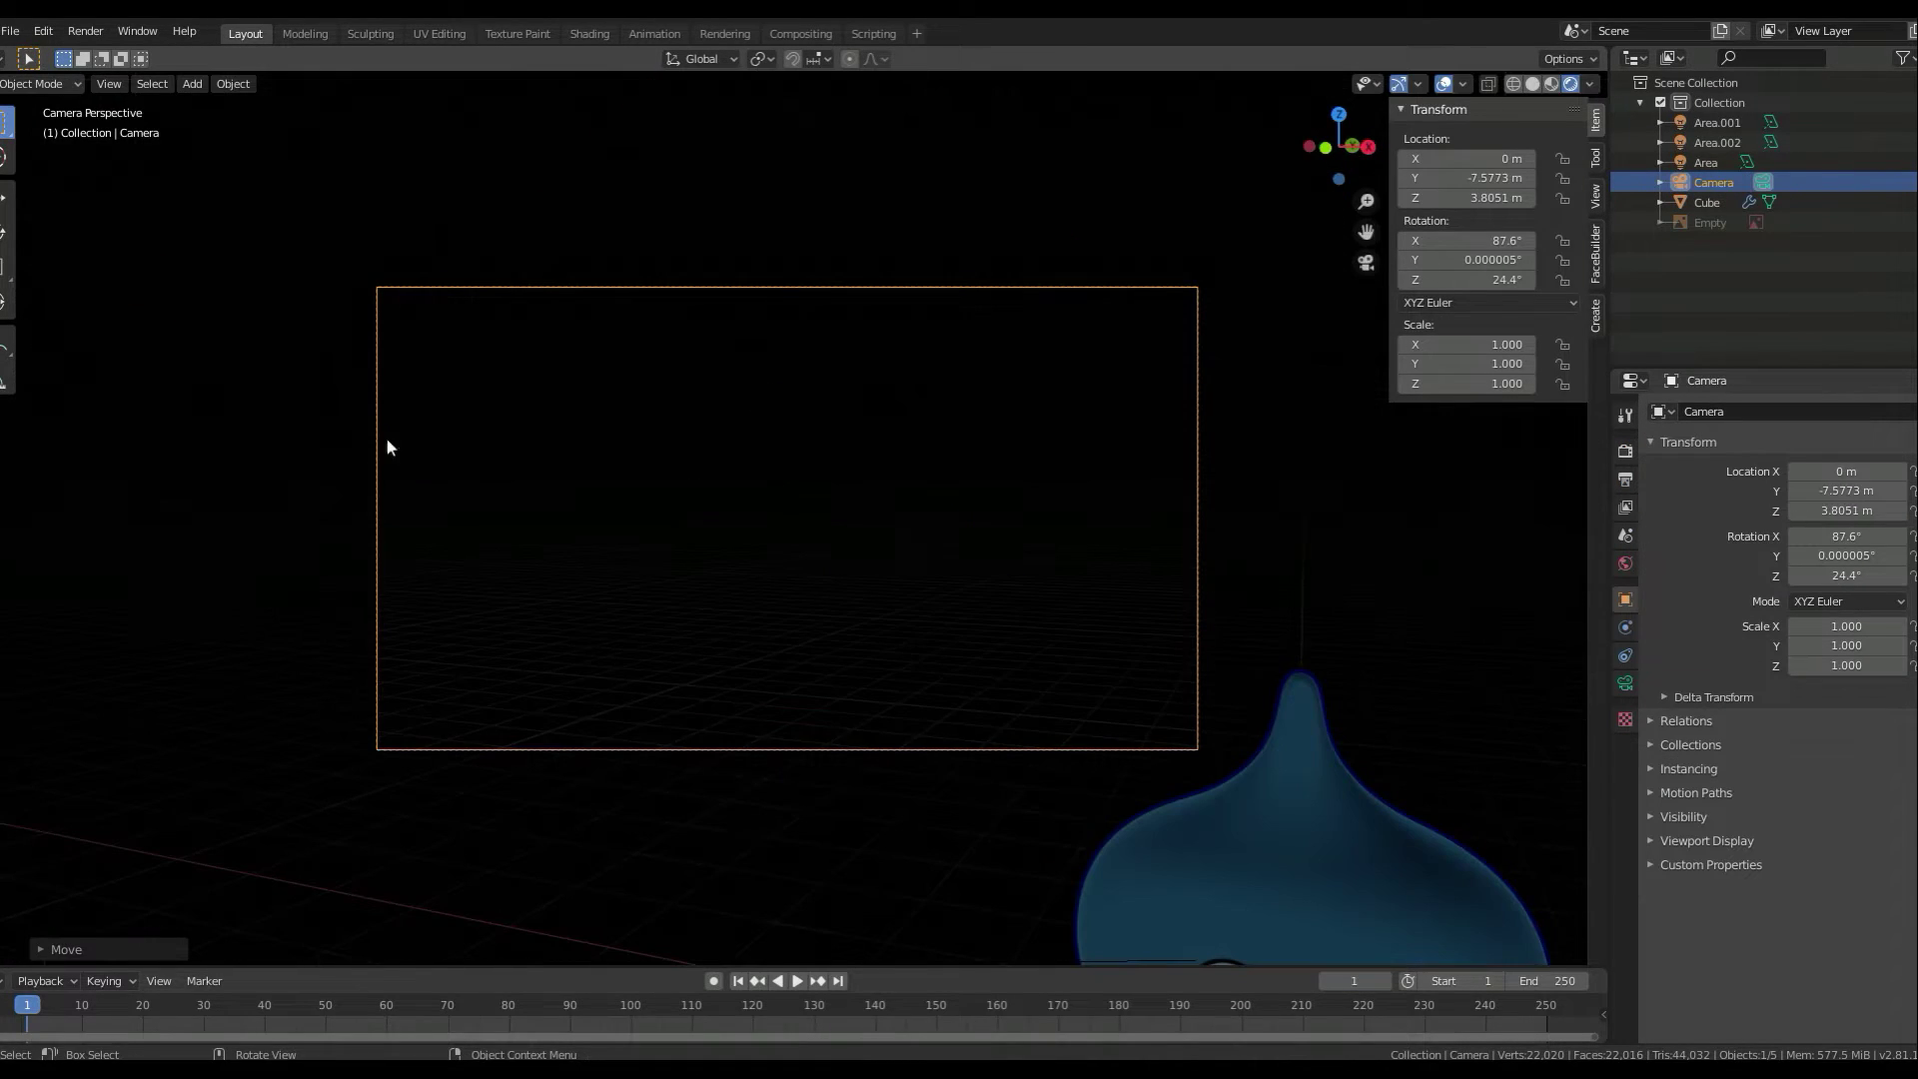
pyautogui.keyDown('shift'); pyautogui.moveTo(1113, 634); pyautogui.dragTo(955, 470, button='middle'); pyautogui.keyUp('shift')
pyautogui.click(1093, 661)
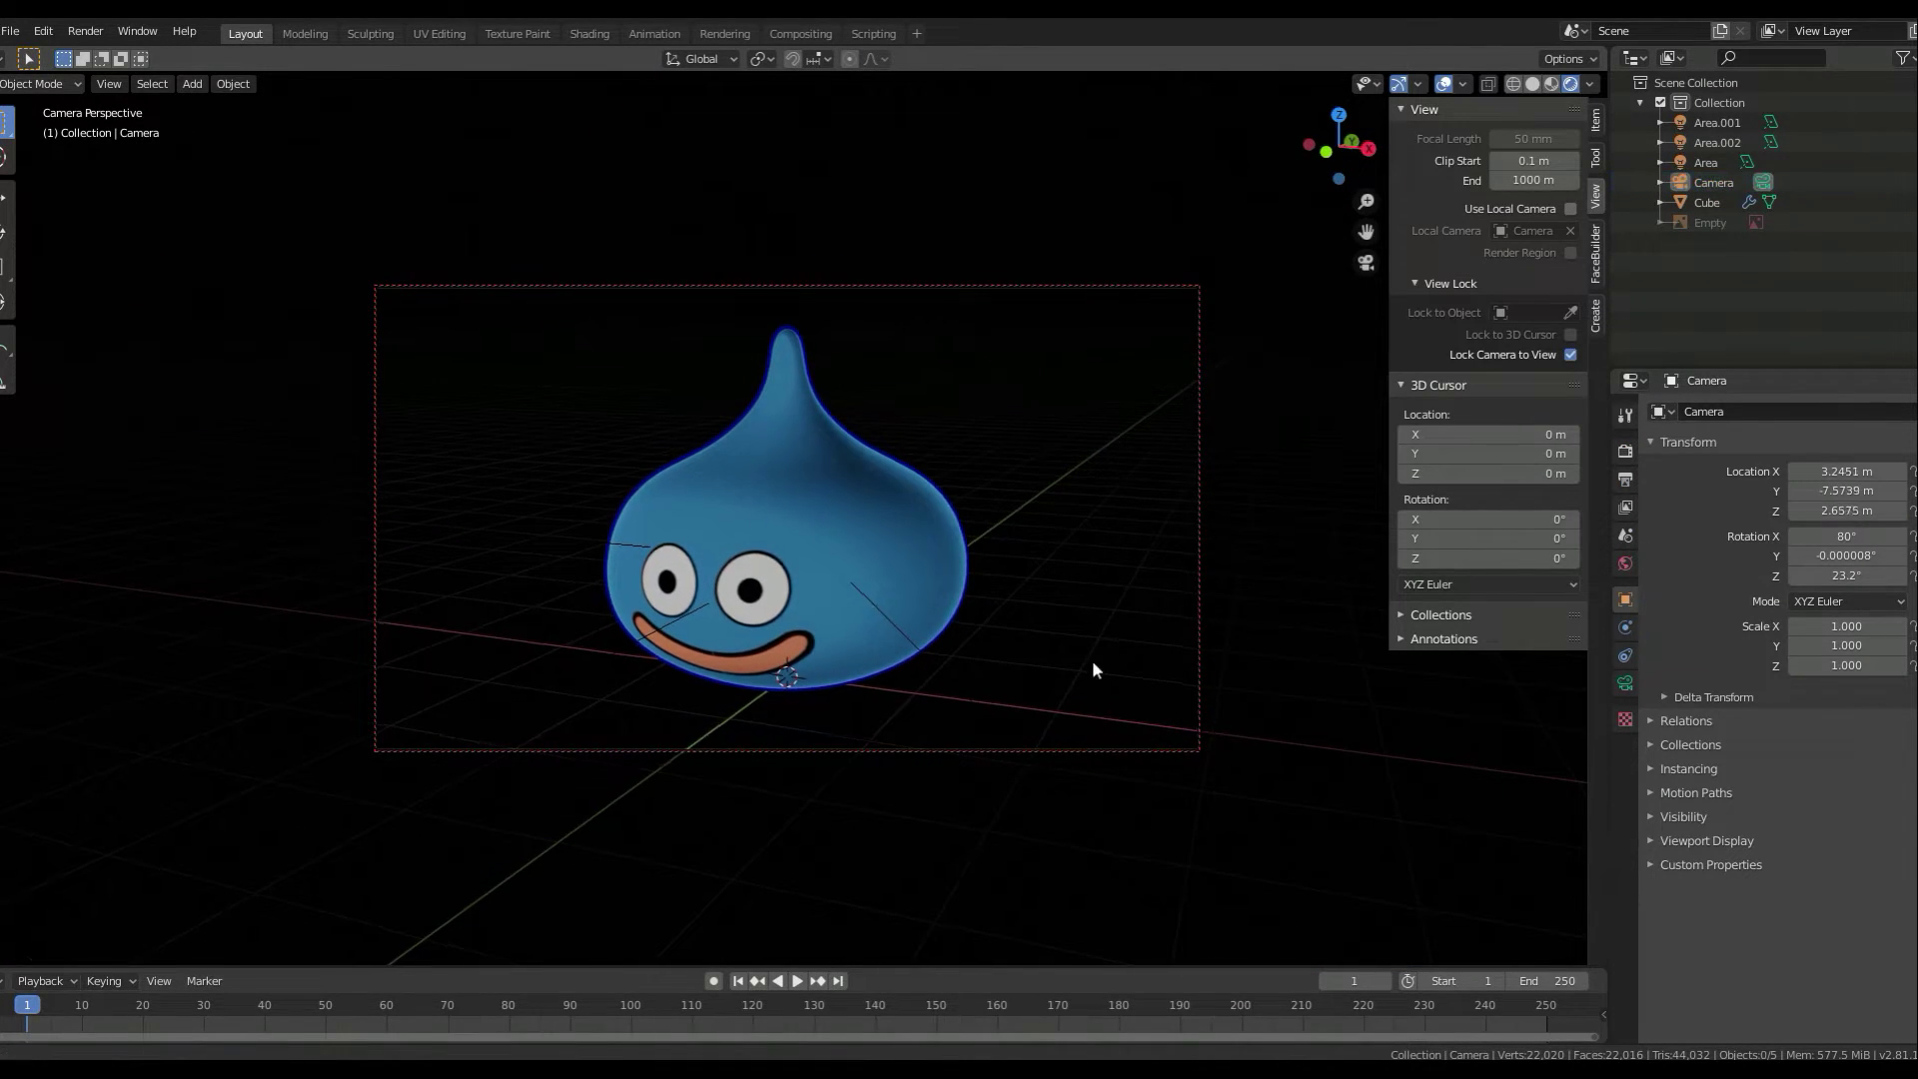
pyautogui.moveTo(1092, 661); pyautogui.dragTo(1120, 645, button='middle')
pyautogui.click(1625, 684)
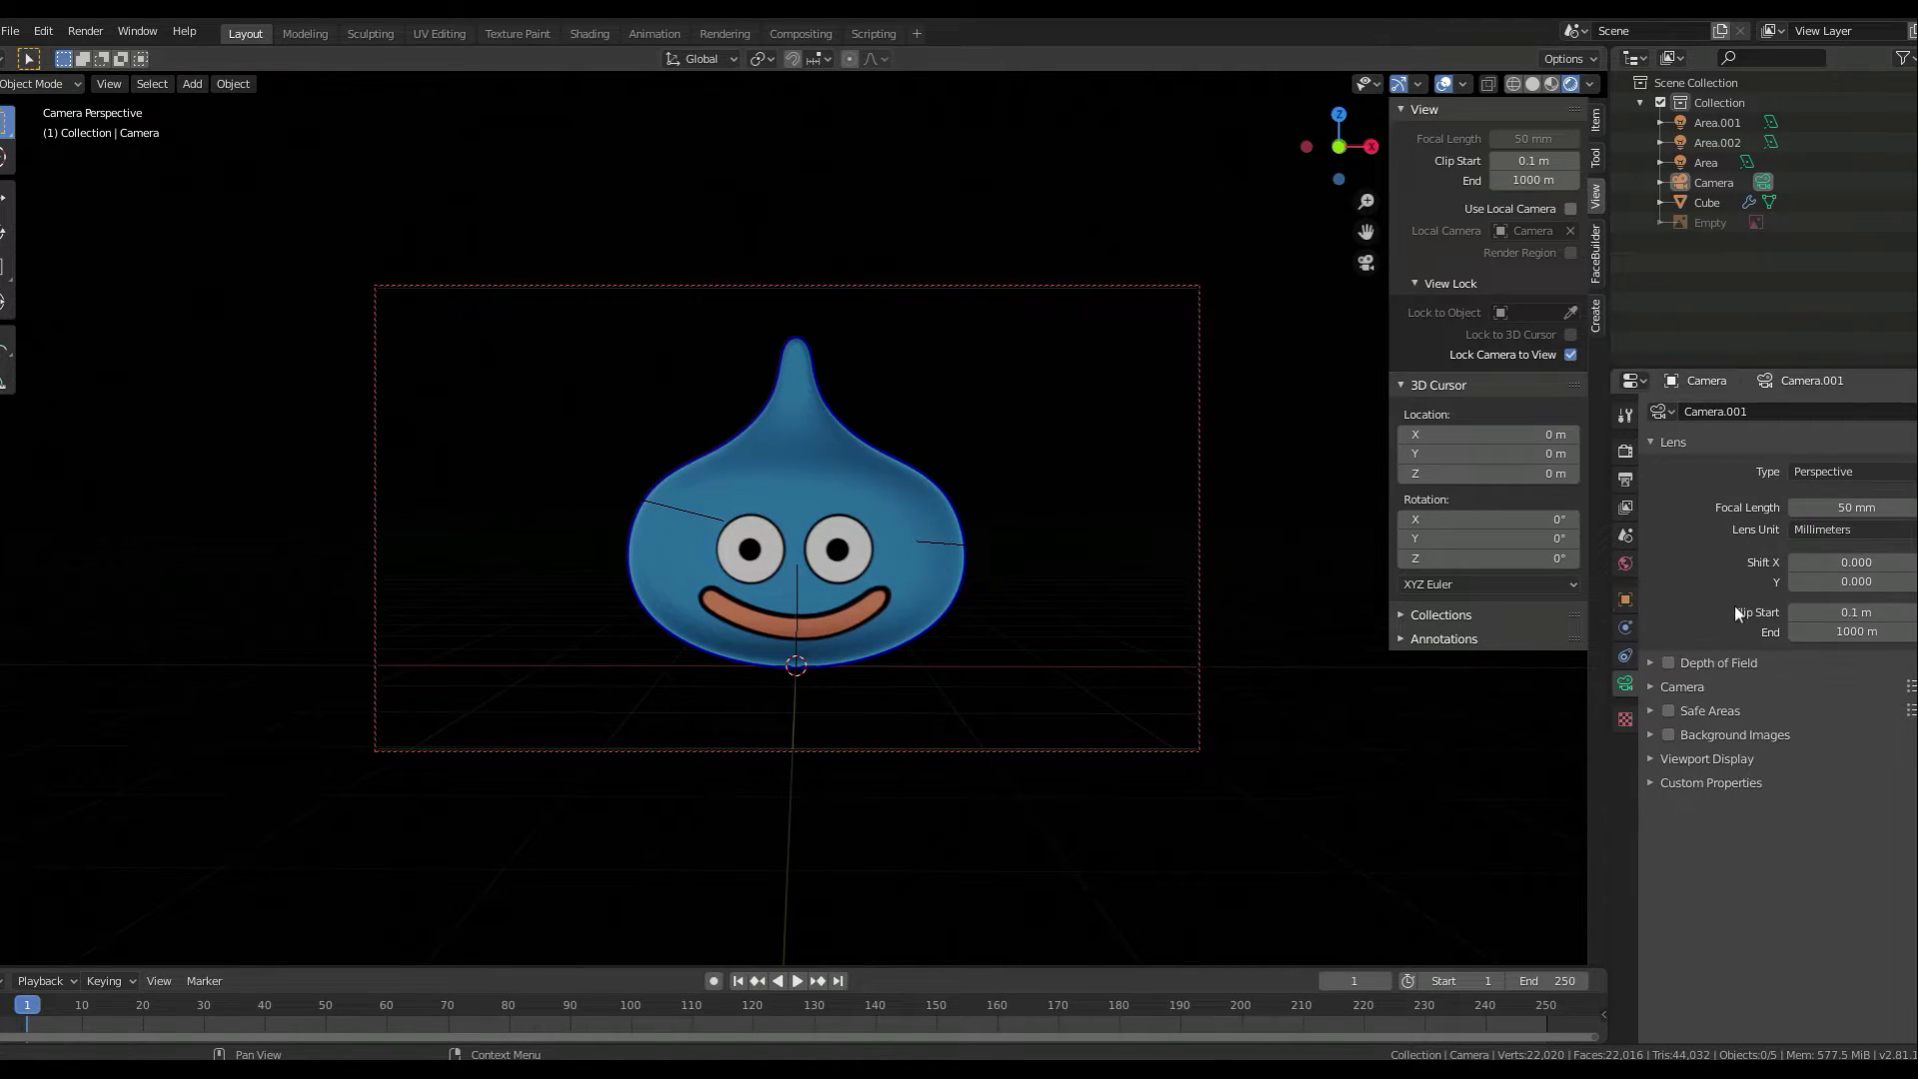
pyautogui.moveTo(1848, 508)
pyautogui.mouseDown()
pyautogui.moveTo(1868, 507)
pyautogui.moveTo(1848, 507)
pyautogui.mouseUp()
# - Enable the camera's Depth of Field and add a Plain Axes empty at the slime
pyautogui.scroll(-3, 1351, 752)
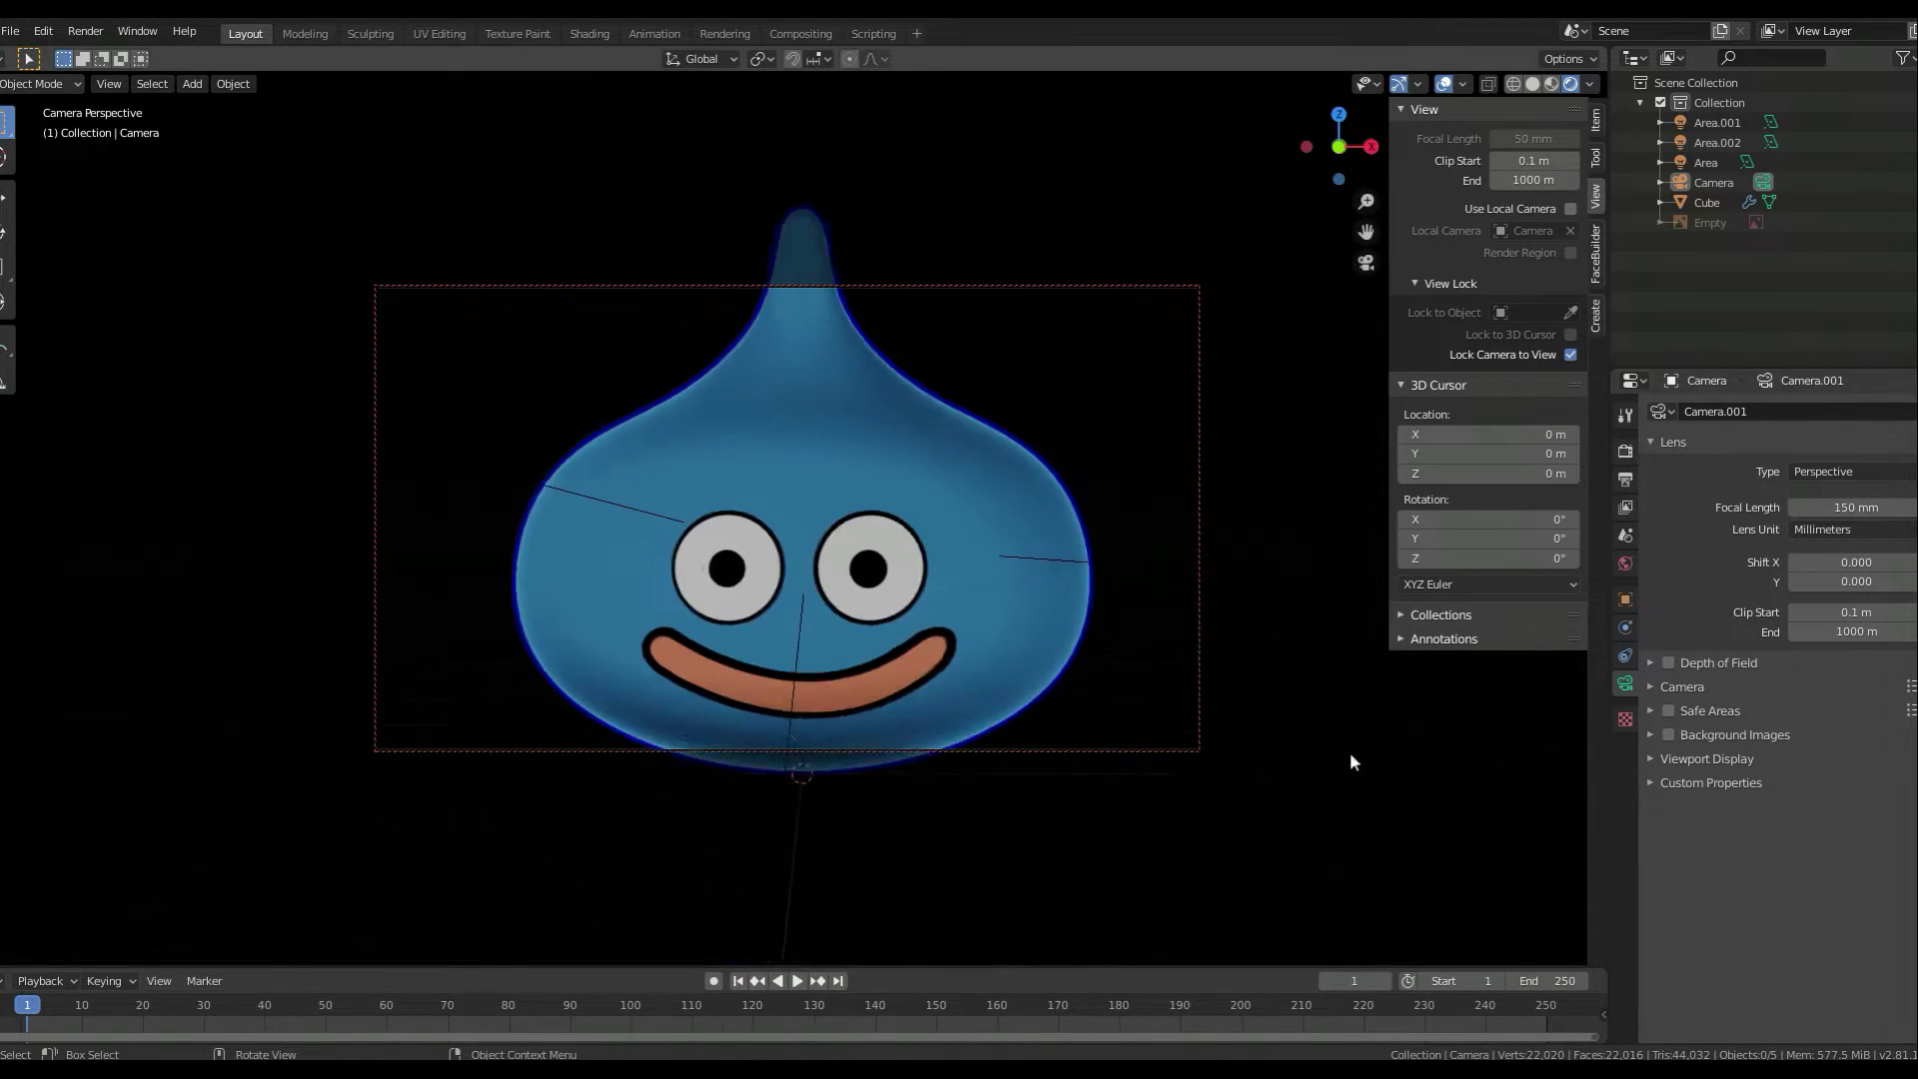
pyautogui.scroll(-2, 1256, 703)
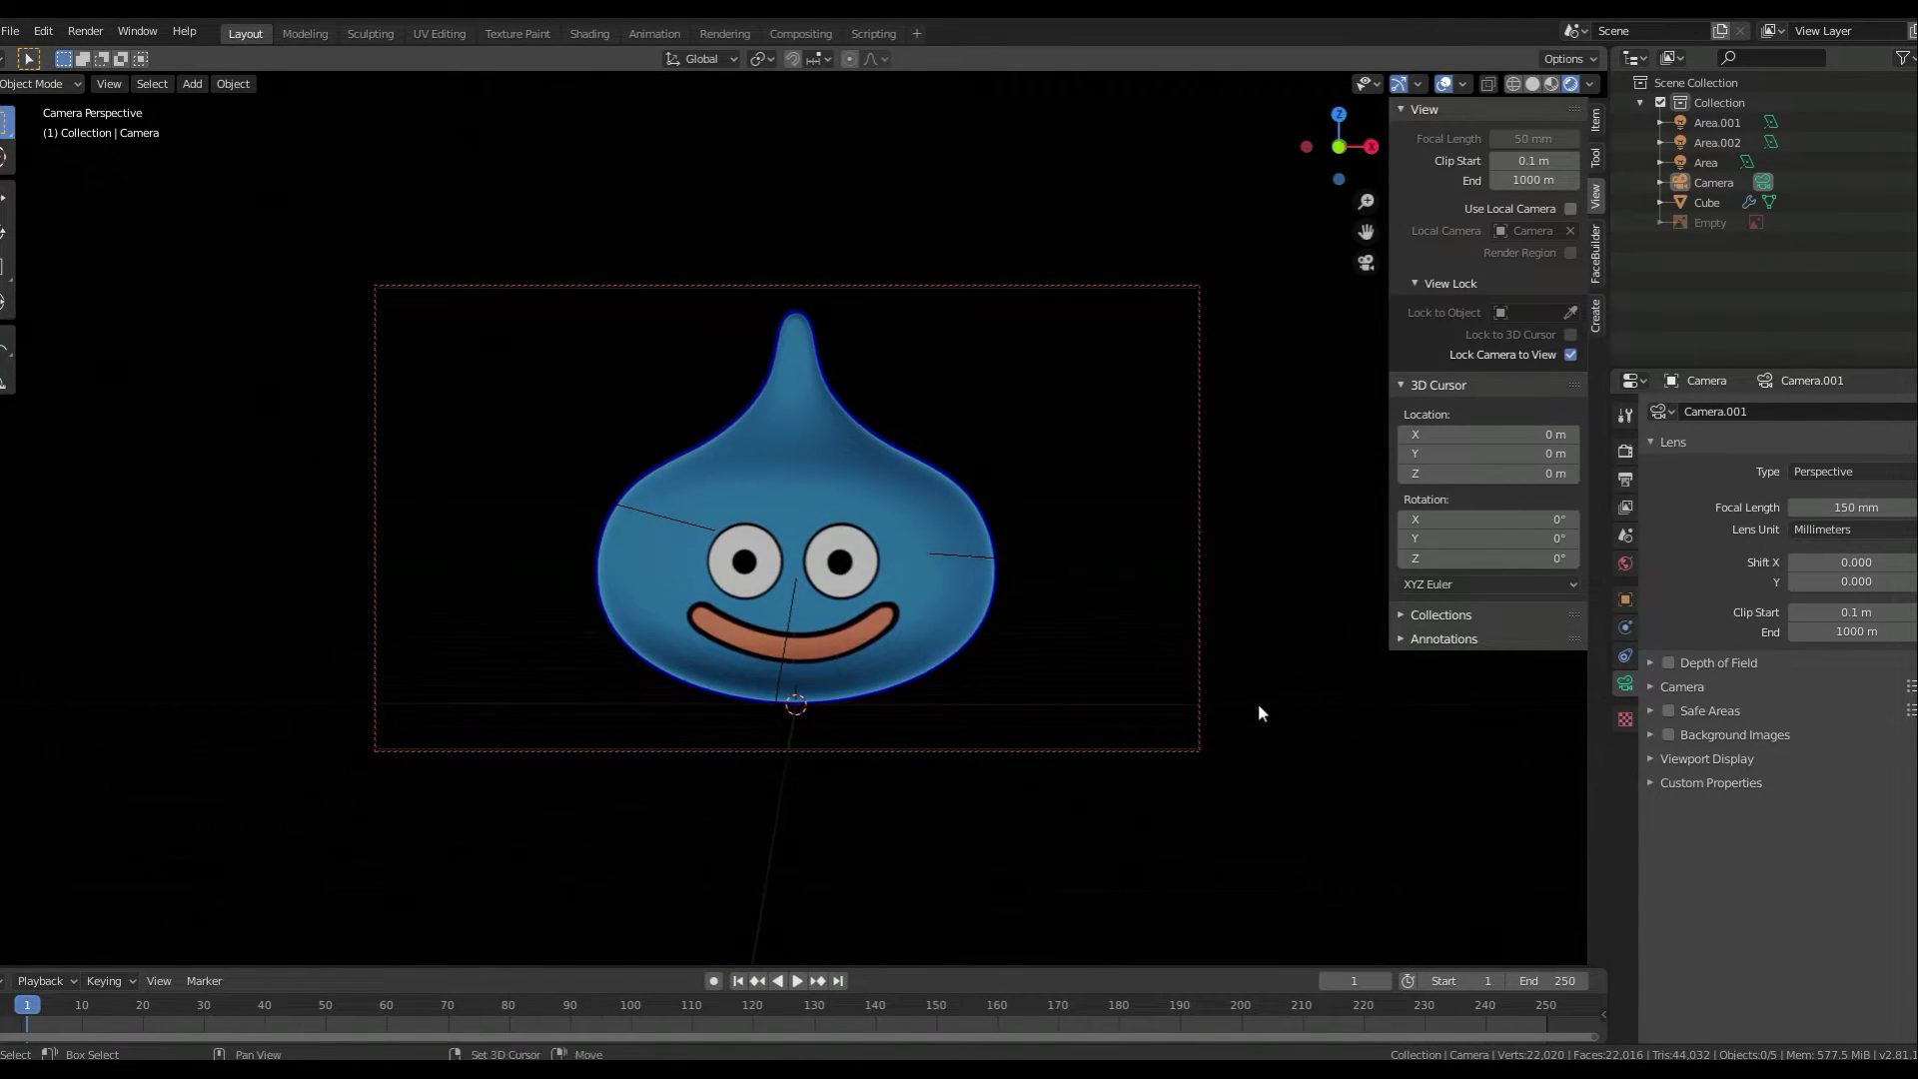
pyautogui.click(1668, 663)
pyautogui.click(1654, 663)
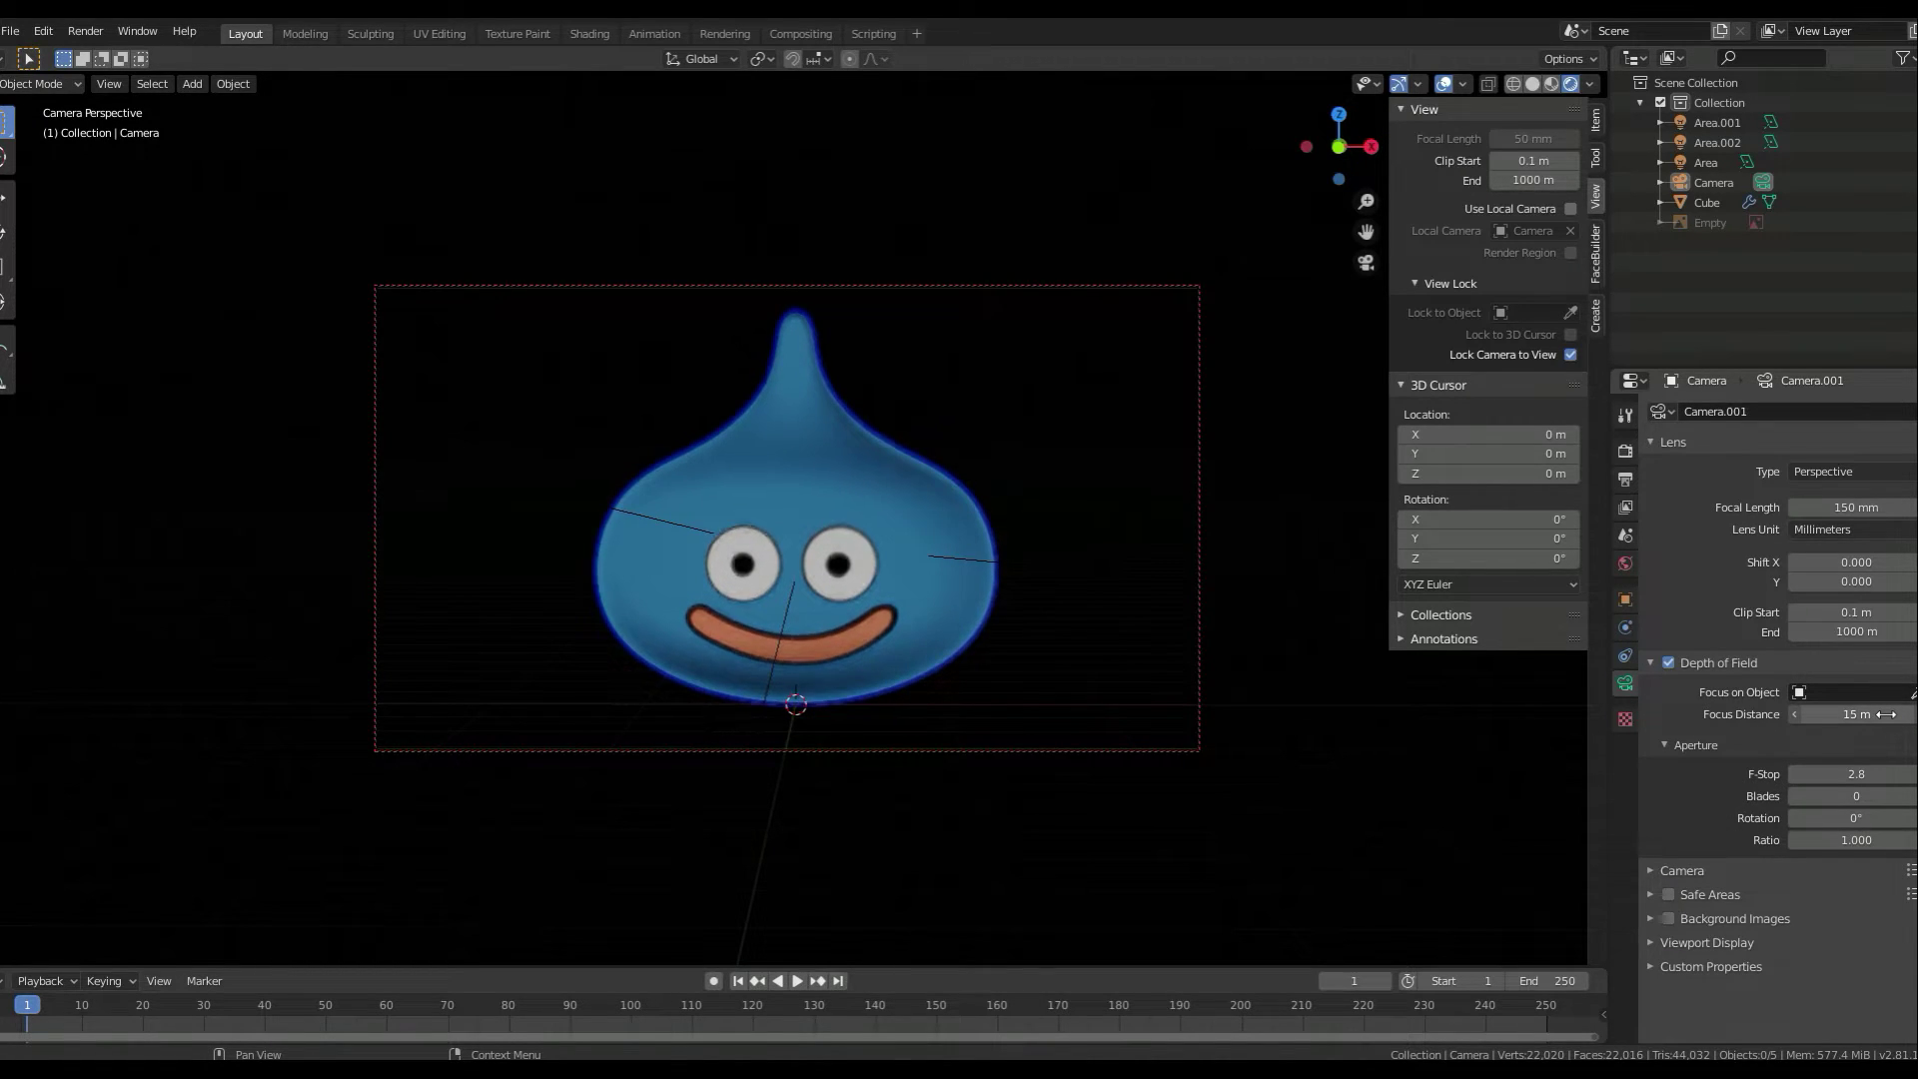
pyautogui.press('KP_0')
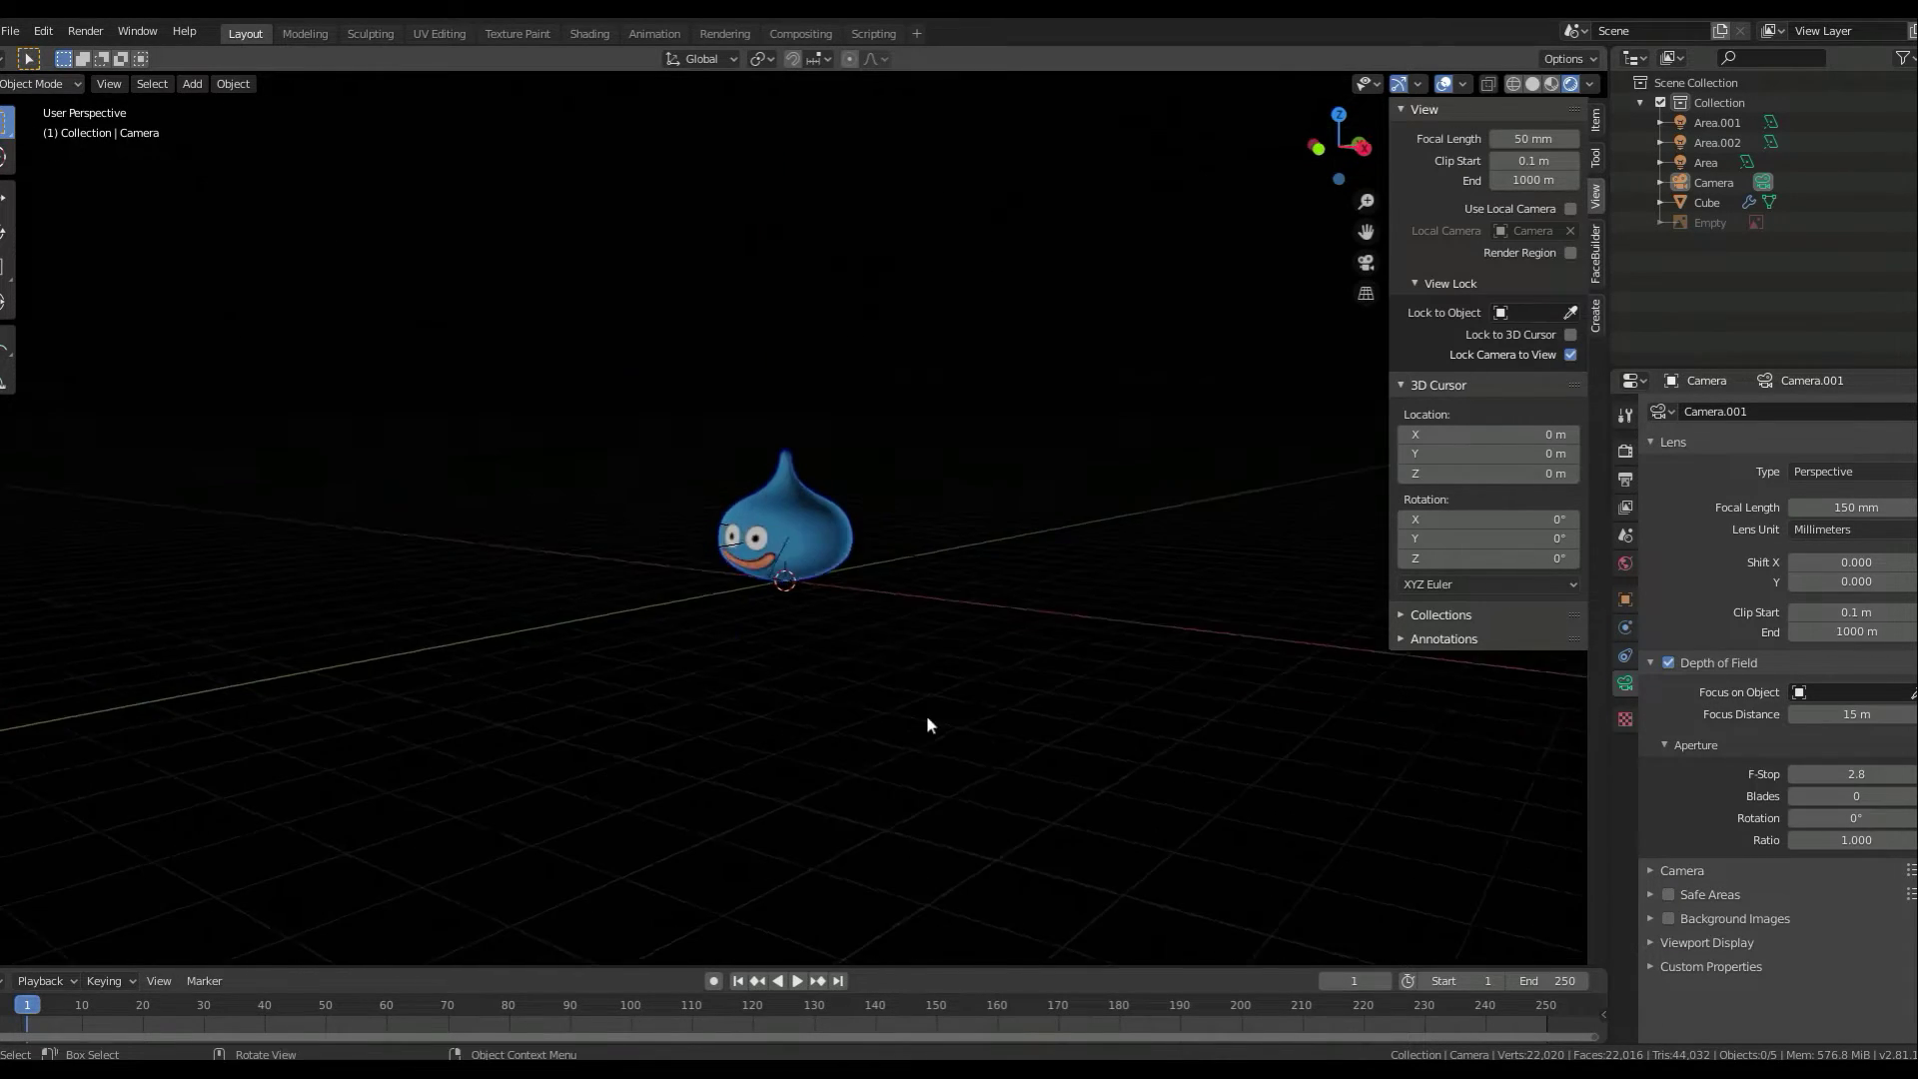
pyautogui.hotkey('shift', 'a')
pyautogui.click(969, 635)
pyautogui.press('s')
pyautogui.click(1123, 744)
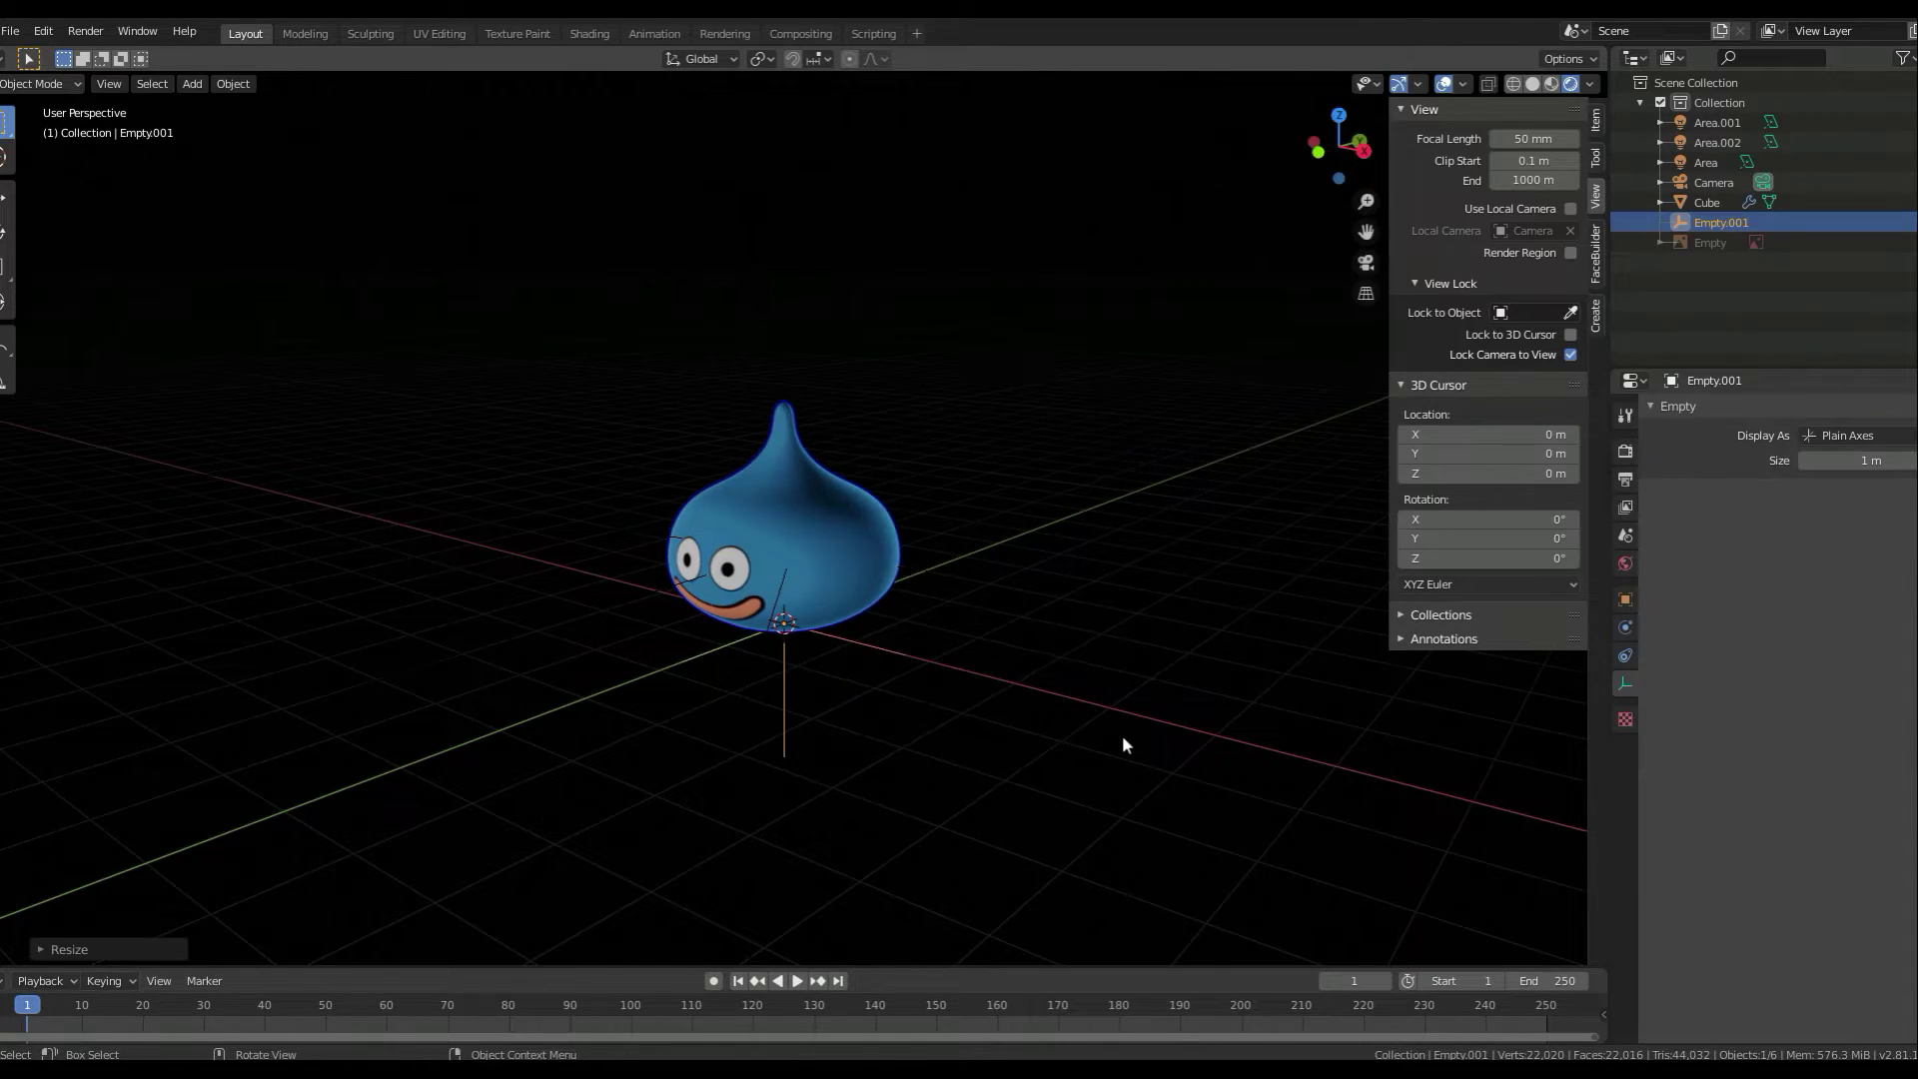
pyautogui.press('KP_3')
pyautogui.press('KP_7')
pyautogui.moveTo(1123, 744); pyautogui.dragTo(985, 691, button='middle')
# - Set the camera's Focus Object to Empty.001 and reframe the slime in camera view
pyautogui.click(1714, 183)
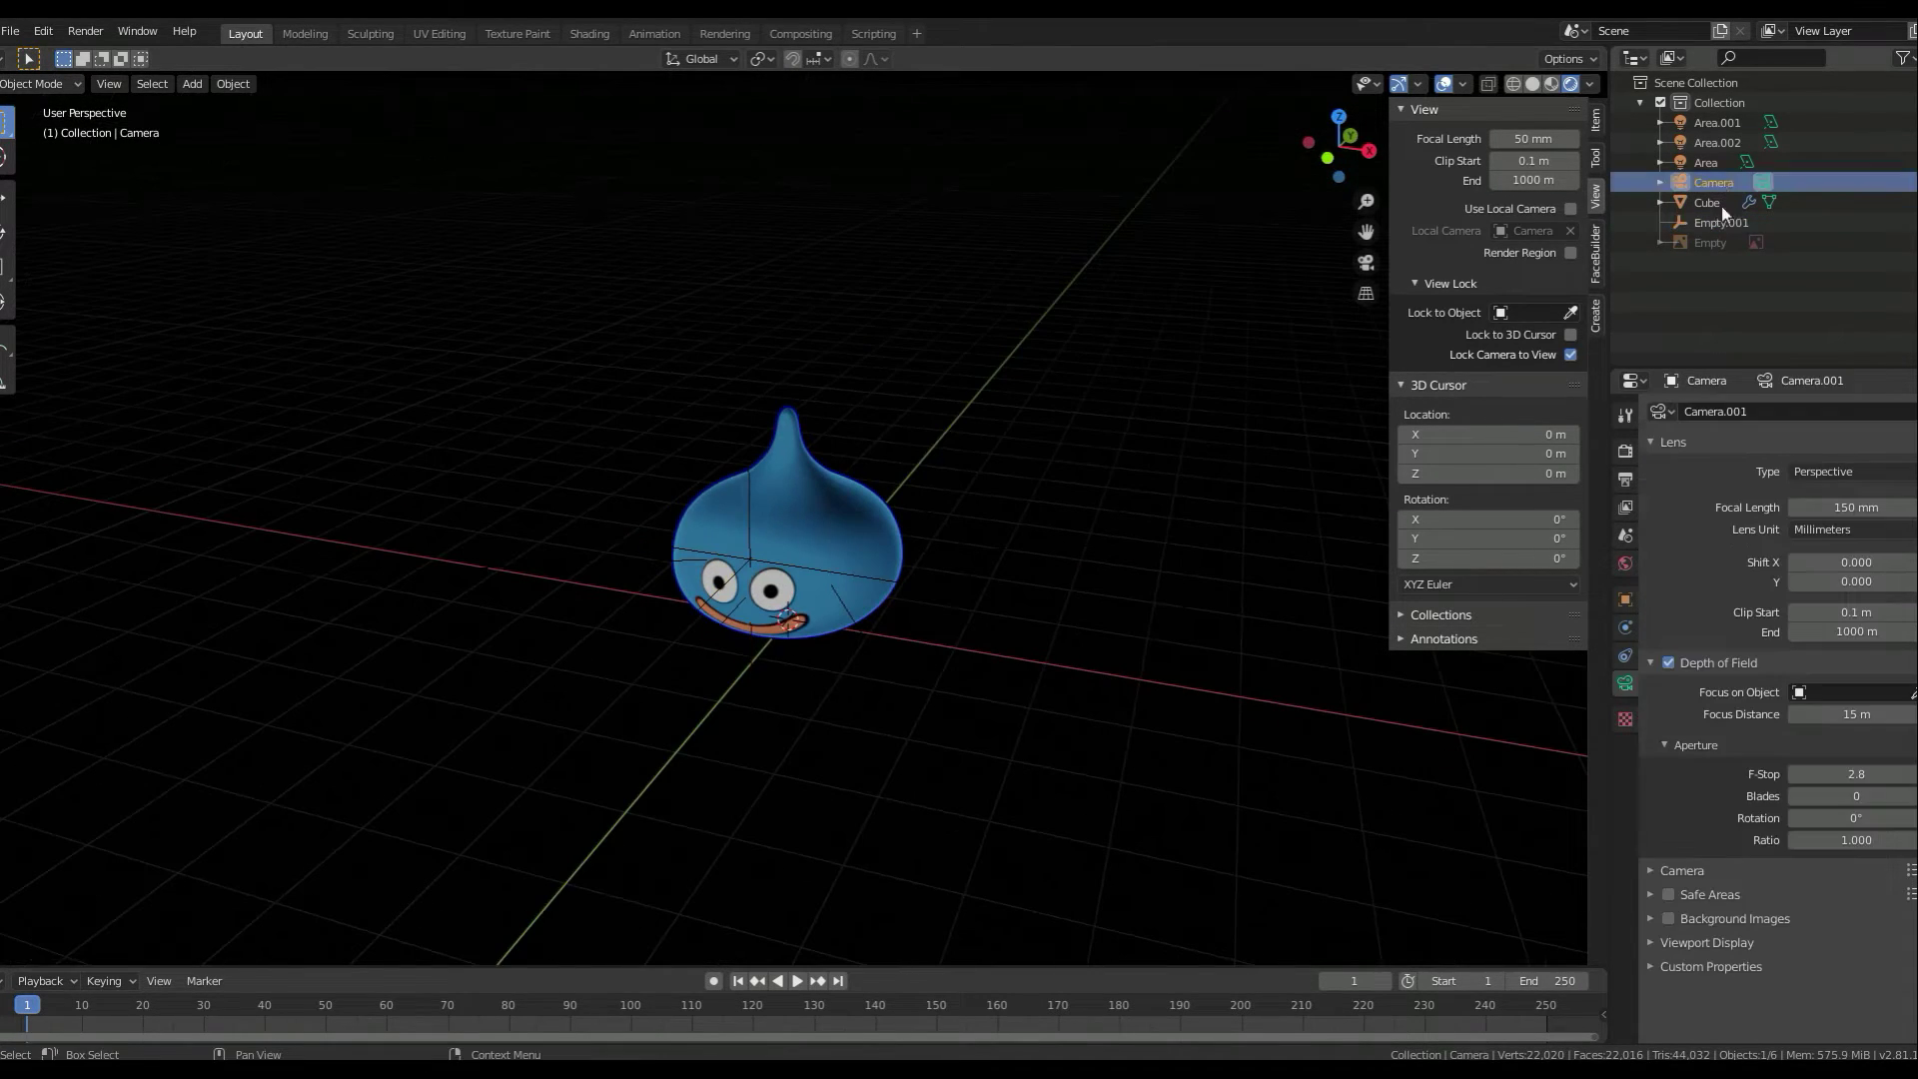
pyautogui.click(1848, 692)
pyautogui.click(1822, 693)
pyautogui.click(1758, 839)
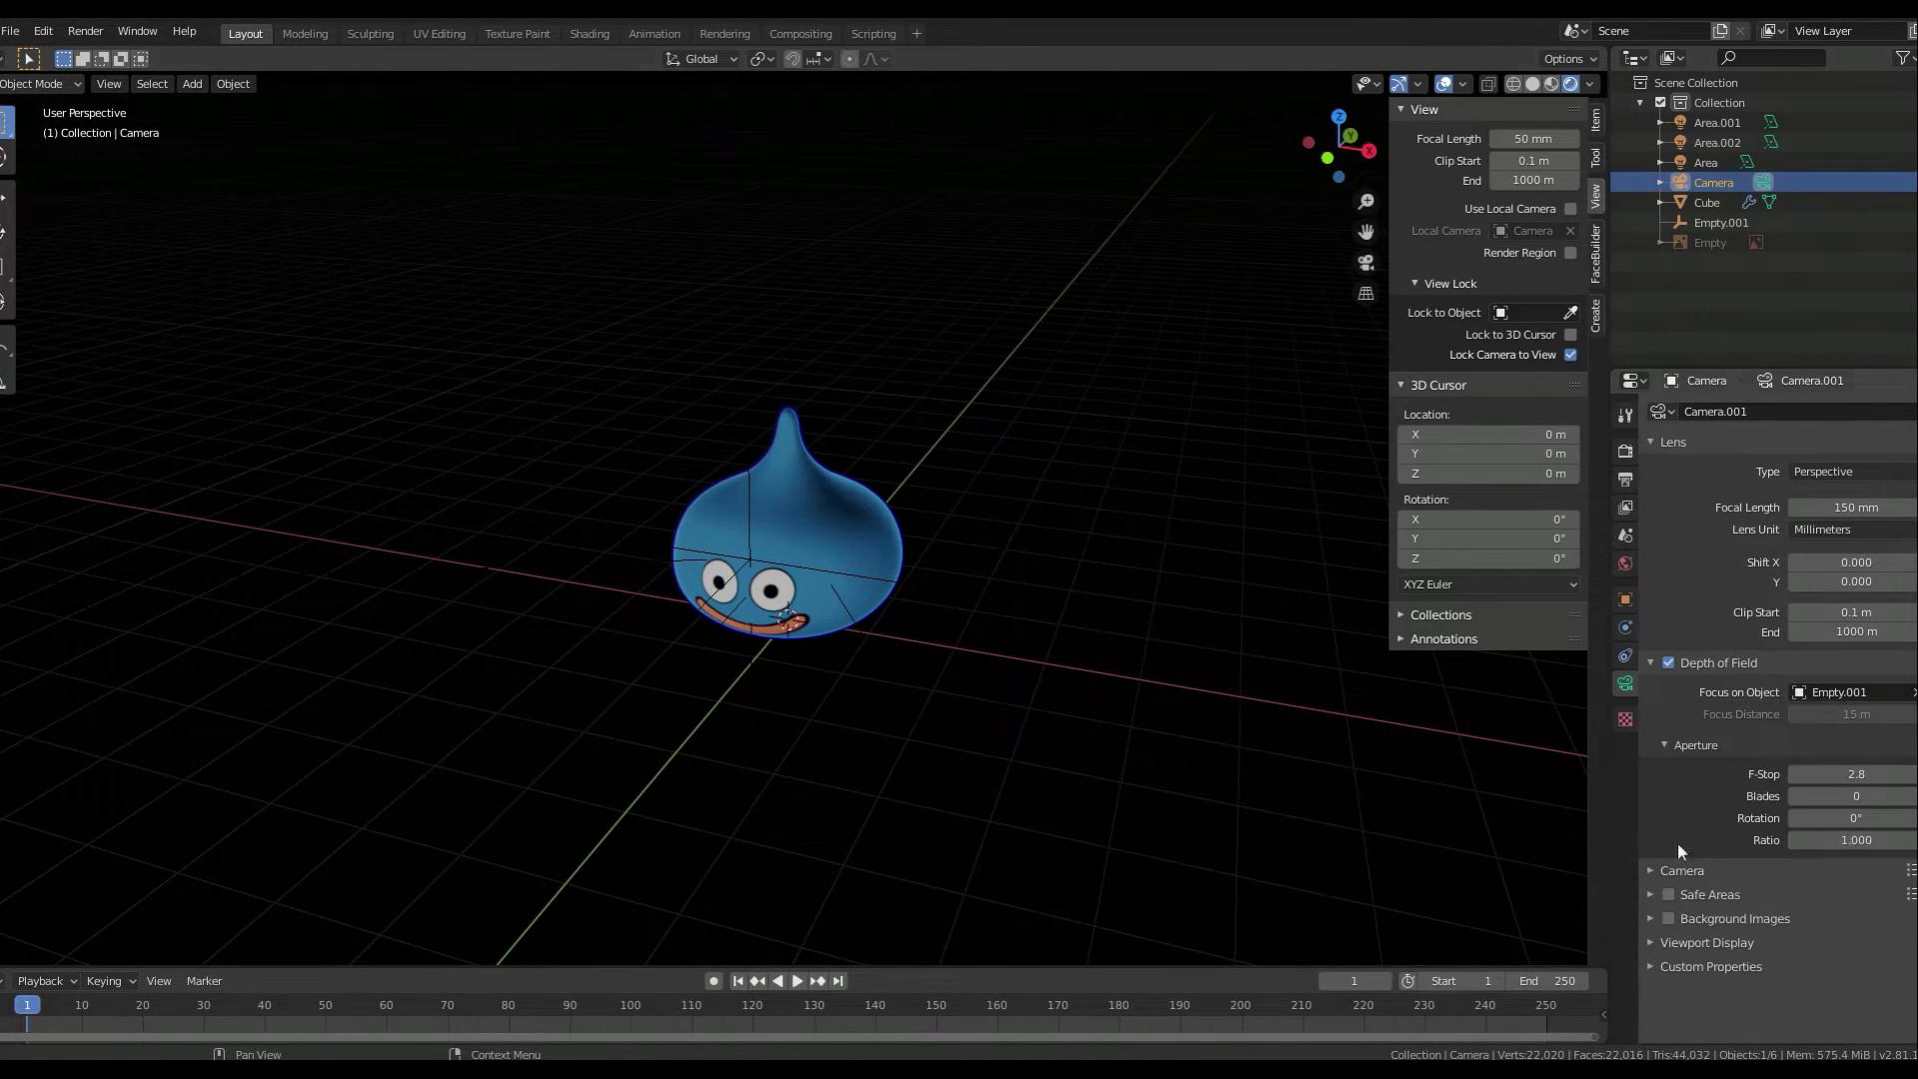
pyautogui.press('KP_0')
pyautogui.moveTo(1284, 745); pyautogui.dragTo(1153, 761, button='middle')
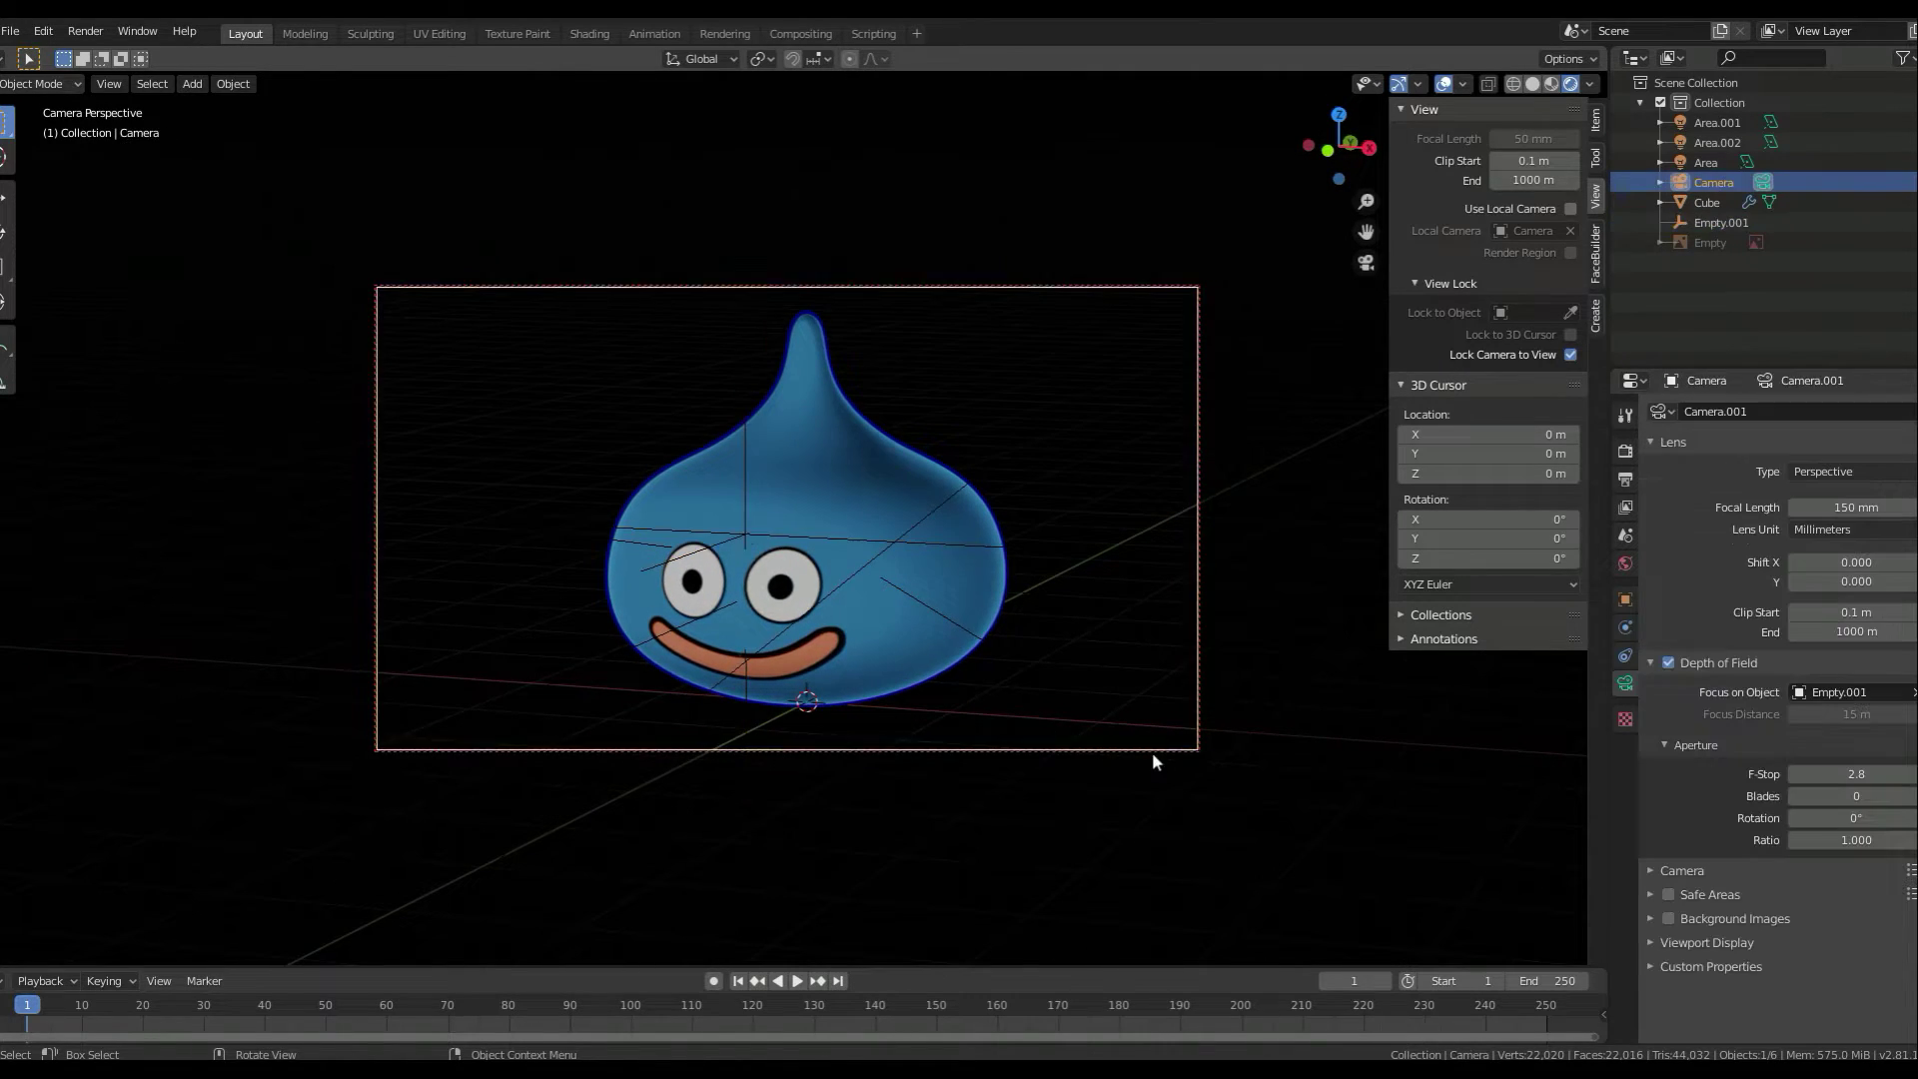
pyautogui.click(1249, 701)
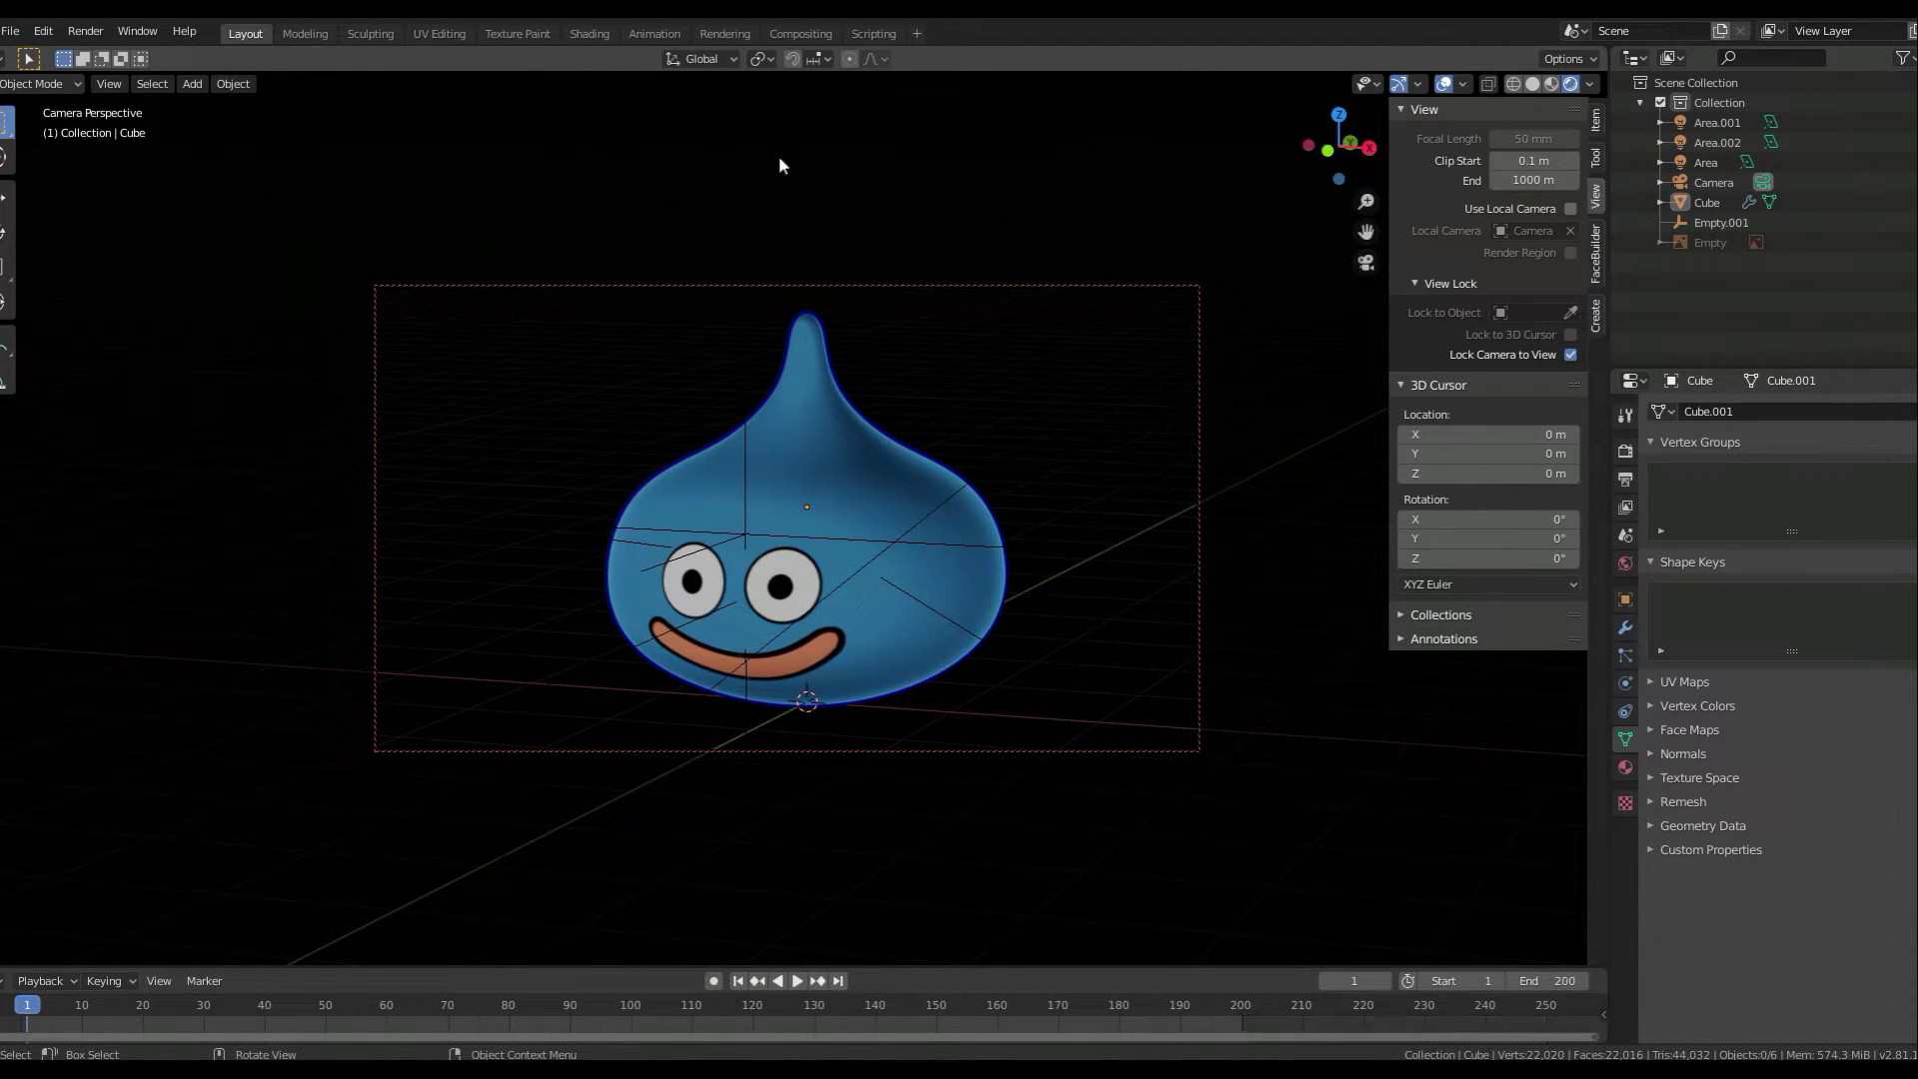
# - Add an armature at the slime and switch to the front view
pyautogui.press('KP_0')
pyautogui.hotkey('shift', 'a')
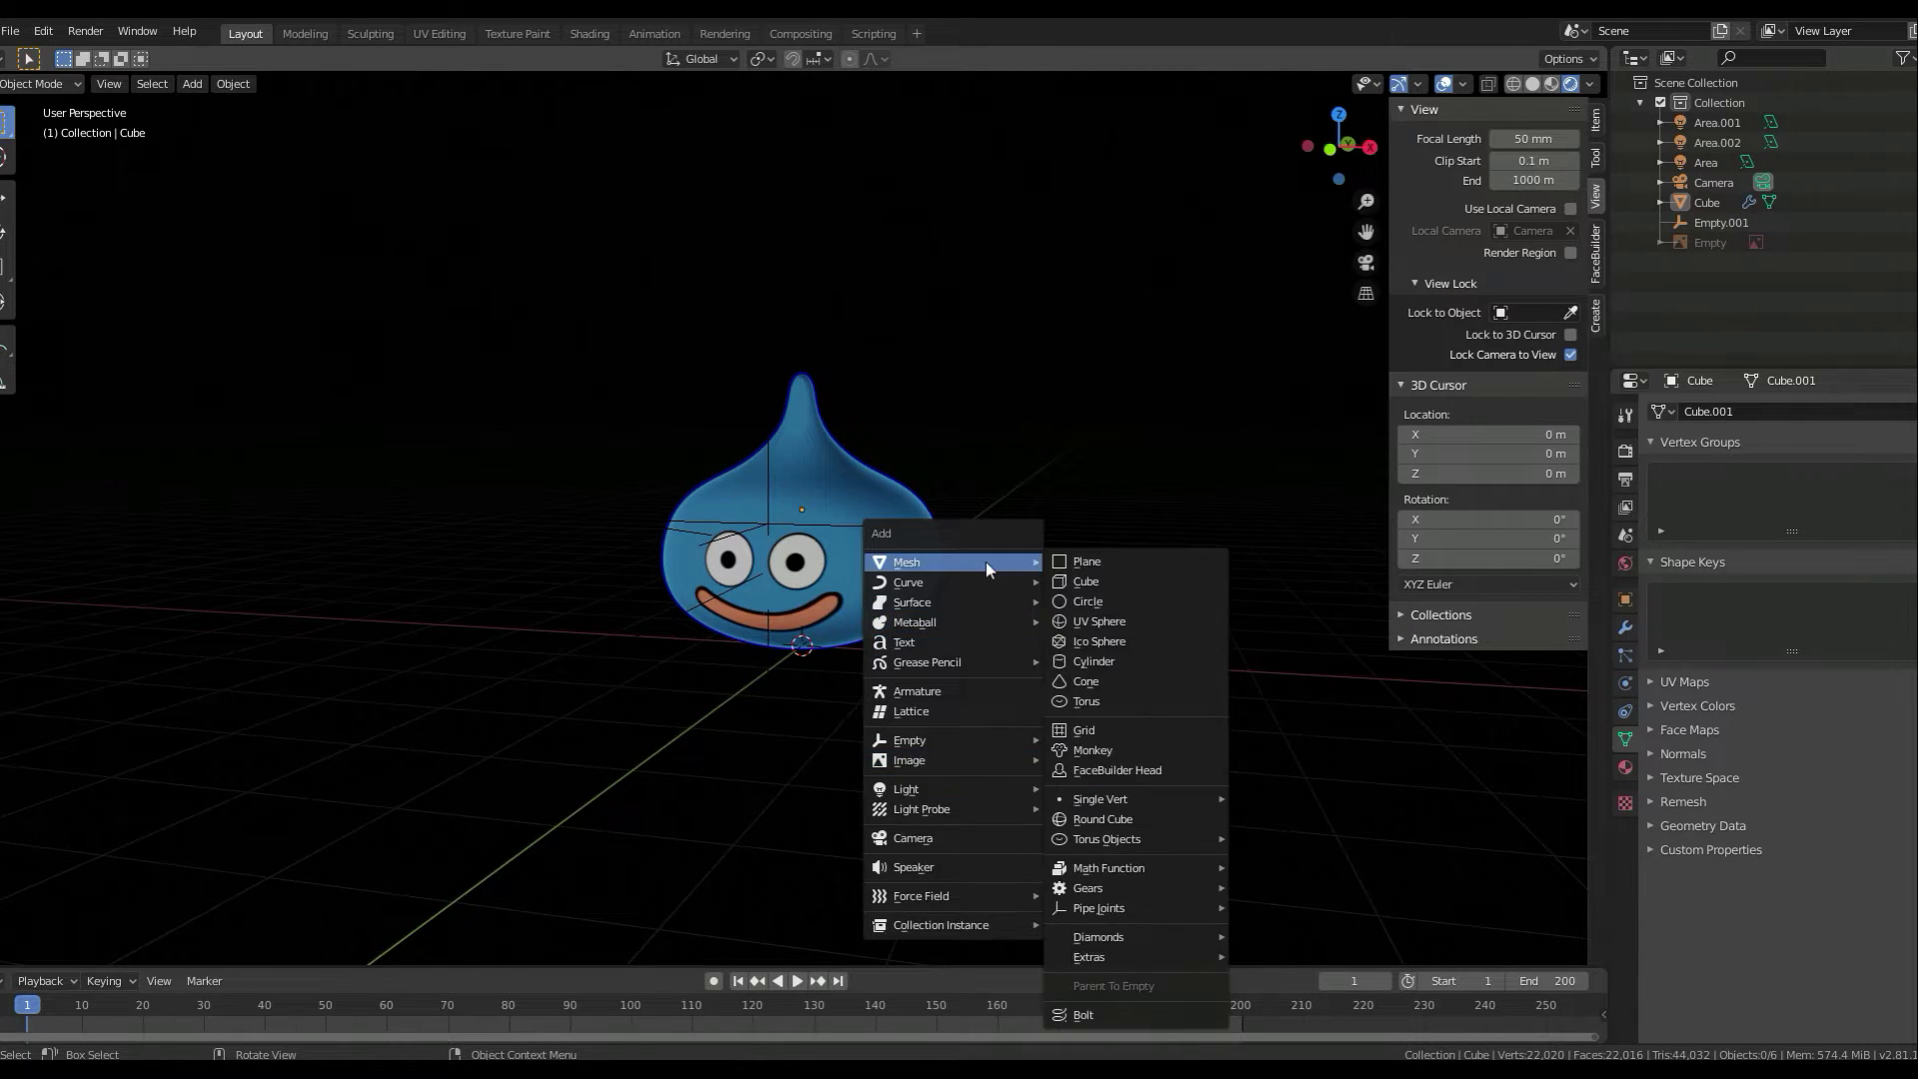
pyautogui.click(916, 690)
pyautogui.press('KP_1')
# - Extrude a vertical chain of bones upward through the slime's body to its tip
pyautogui.press('Tab')
pyautogui.press('g')
pyautogui.press('z')
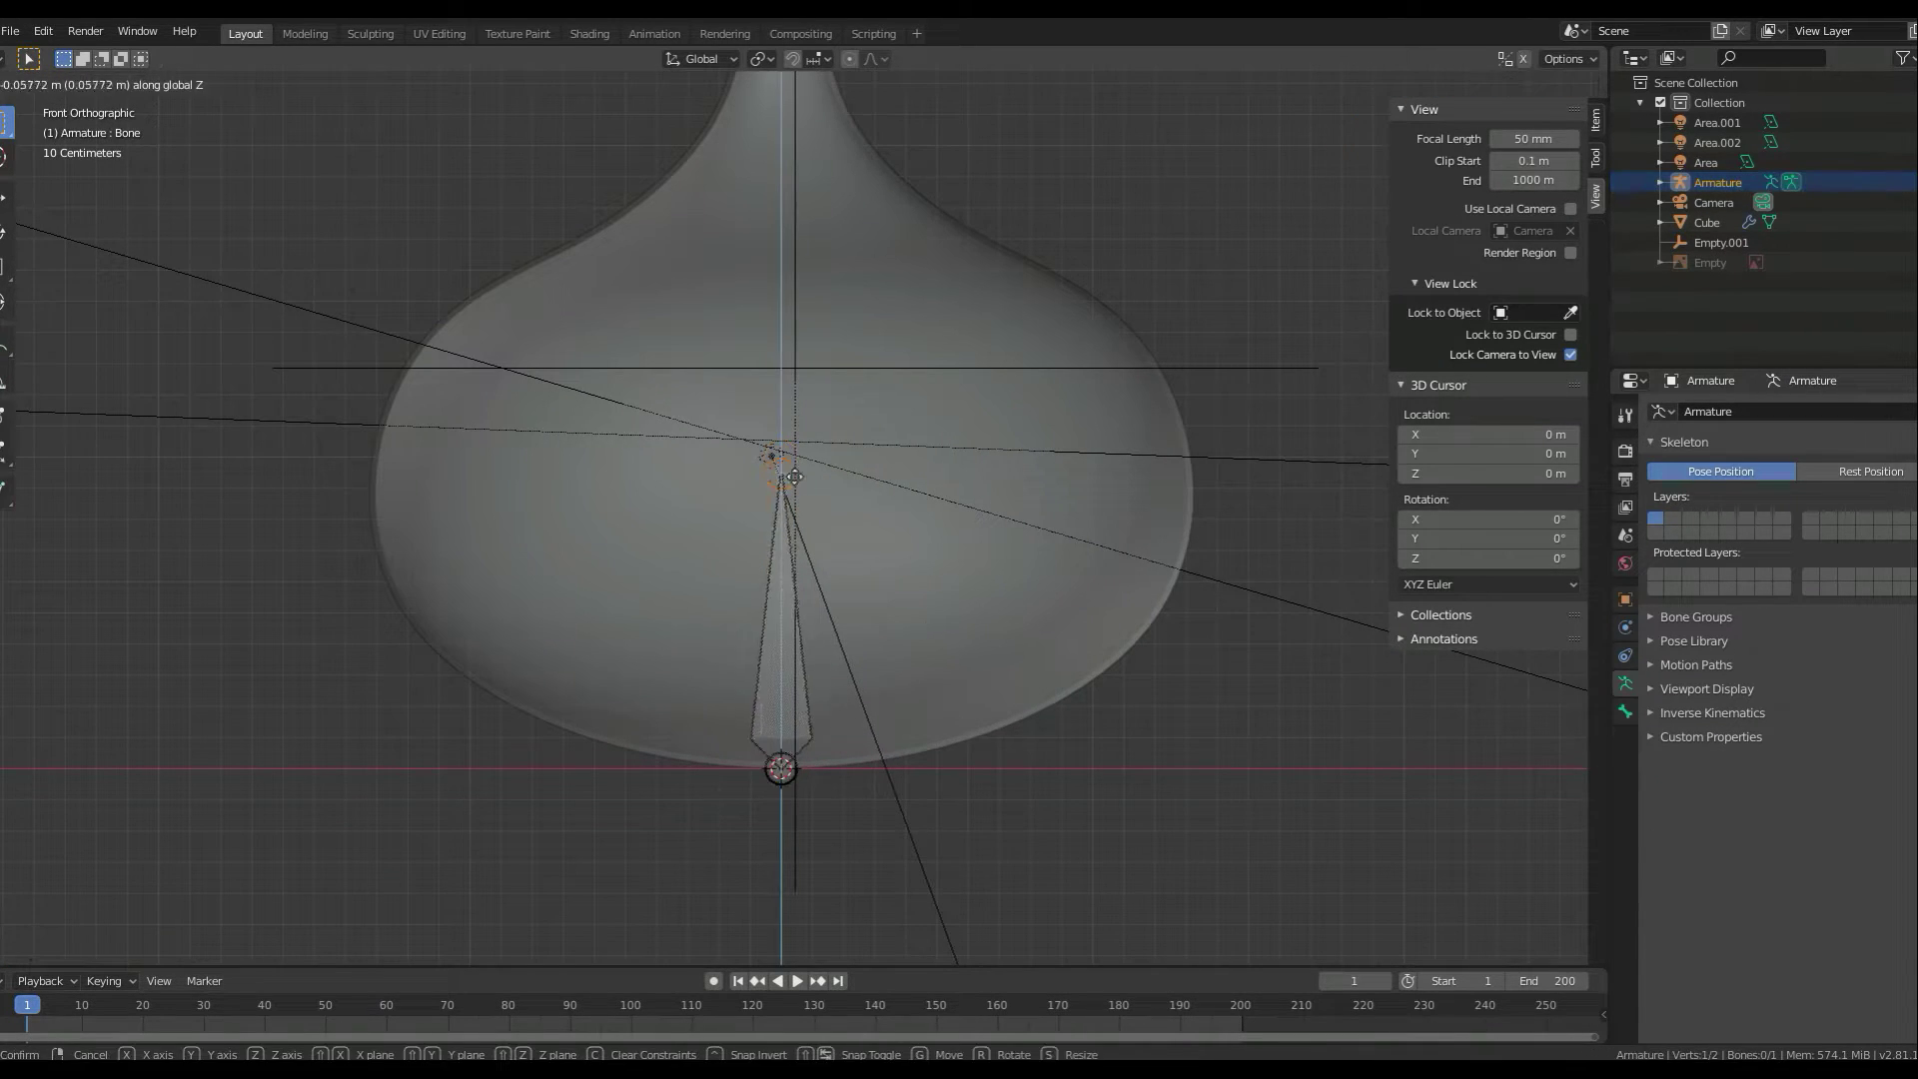
pyautogui.click(794, 477)
pyautogui.press('e')
pyautogui.press('z')
pyautogui.scroll(-3, 794, 477)
pyautogui.press('e')
pyautogui.press('z')
pyautogui.press('Tab')
# - Select the slime mesh, then the armature, and parent the mesh to it with Object
pyautogui.moveTo(899, 400)
pyautogui.mouseDown(button='middle')
pyautogui.moveTo(1112, 551)
pyautogui.moveTo(1009, 572)
pyautogui.moveTo(1109, 759)
pyautogui.mouseUp(button='middle')
pyautogui.scroll(-3, 1033, 773)
pyautogui.scroll(2, 1033, 773)
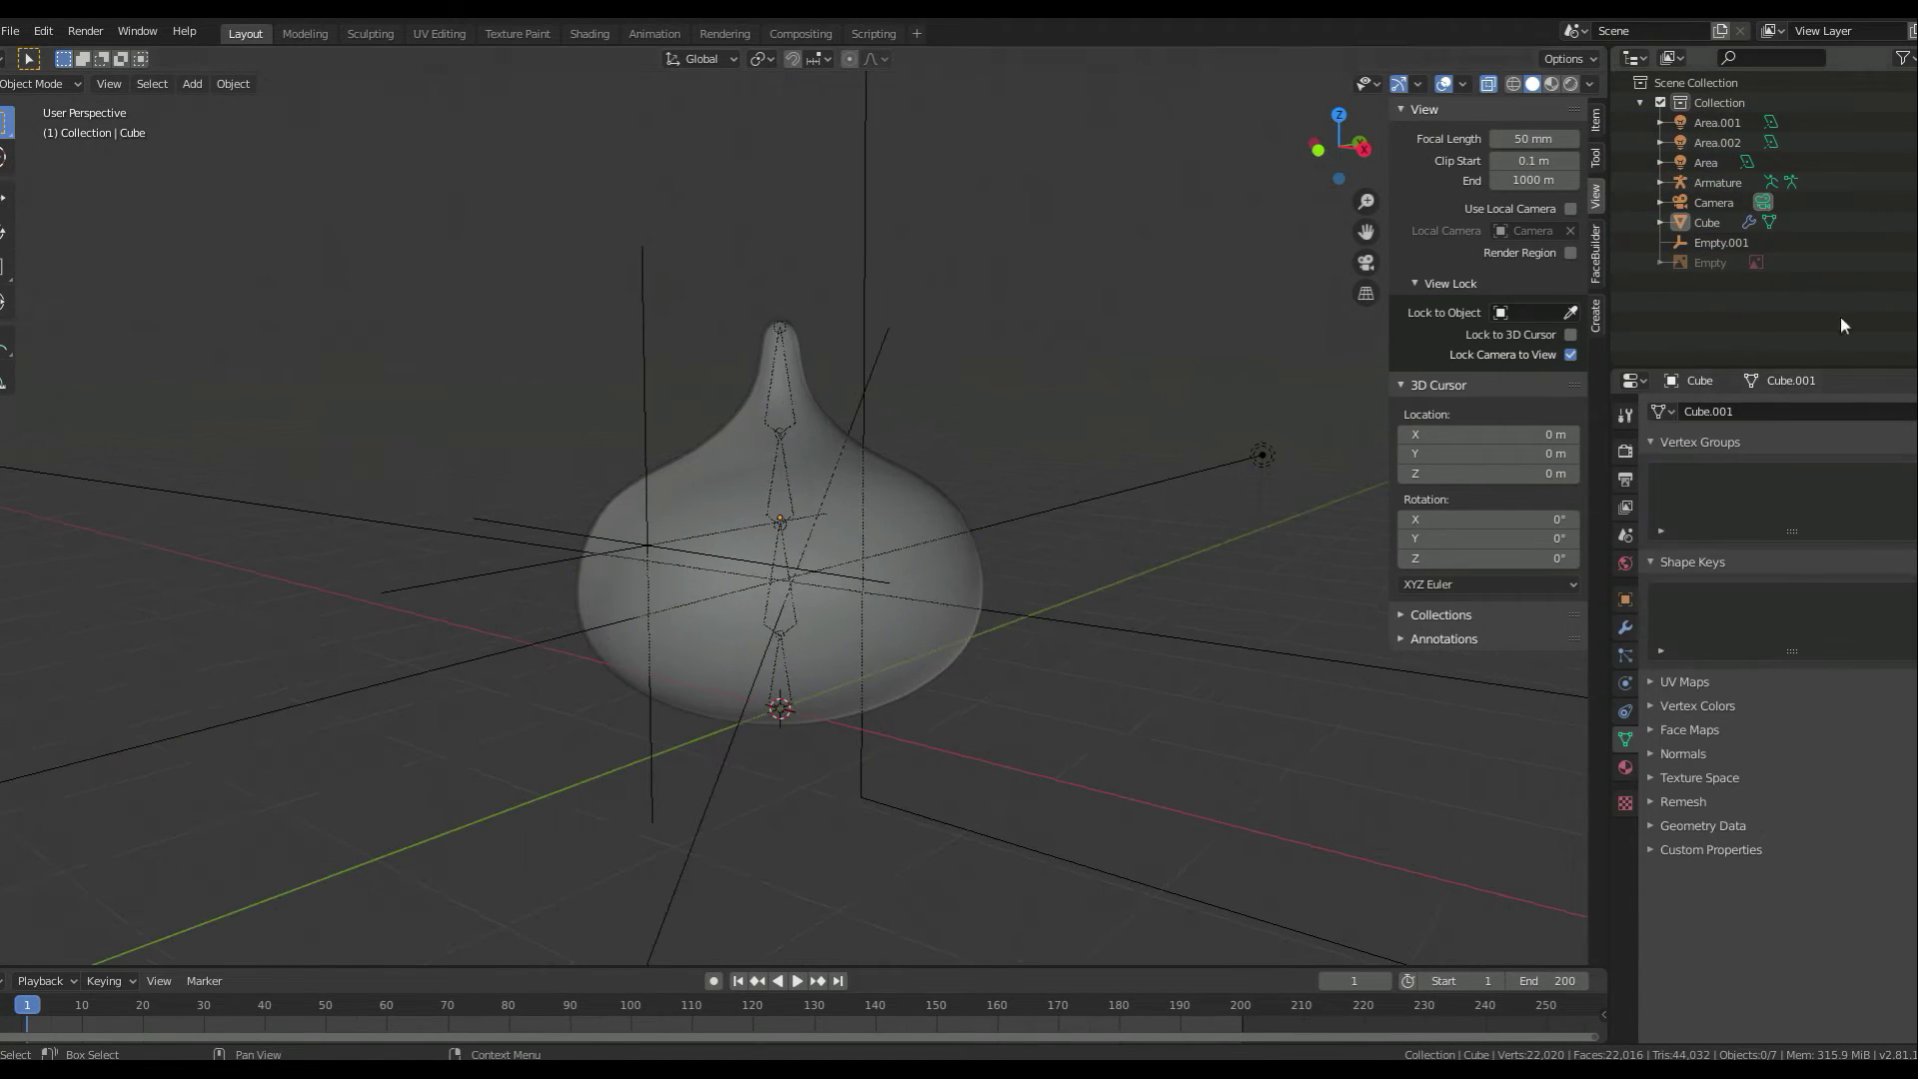
pyautogui.rightClick(983, 566)
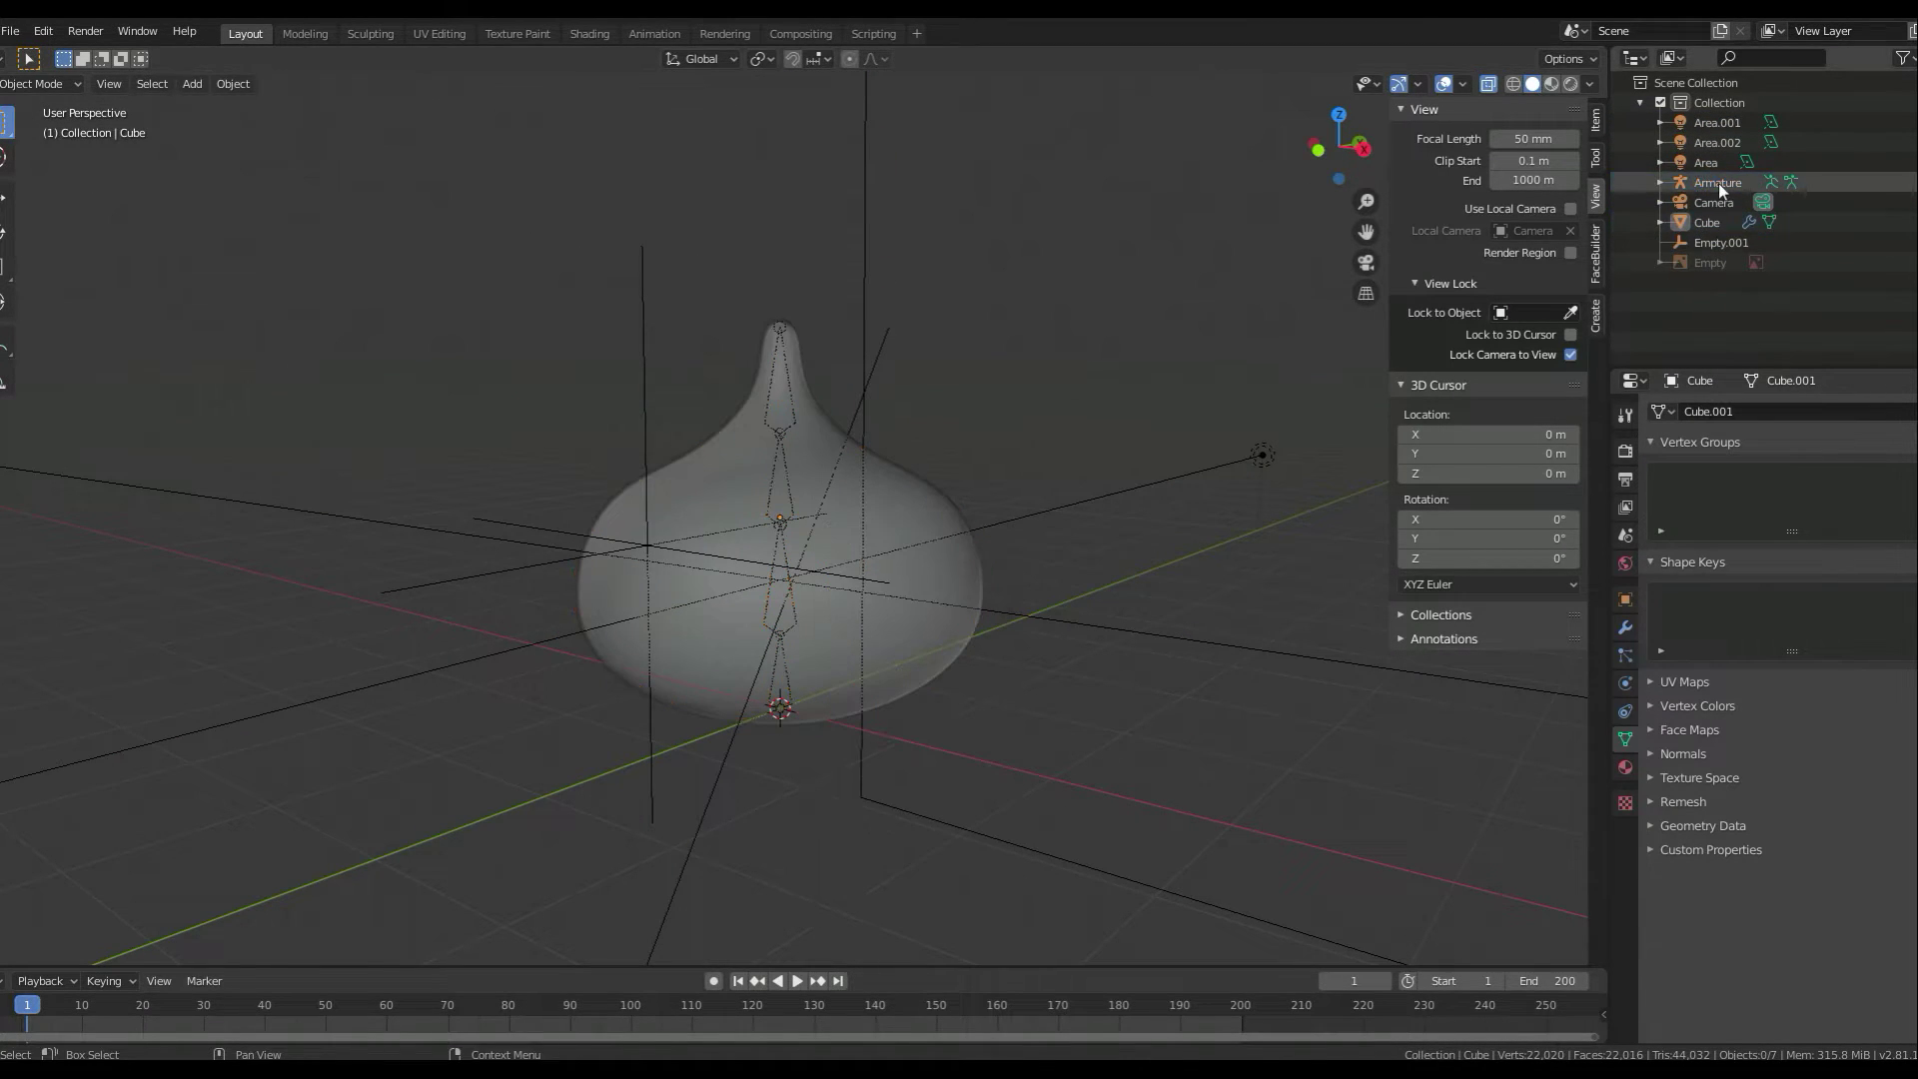
pyautogui.click(1706, 222)
pyautogui.rightClick(699, 519)
pyautogui.click(979, 621)
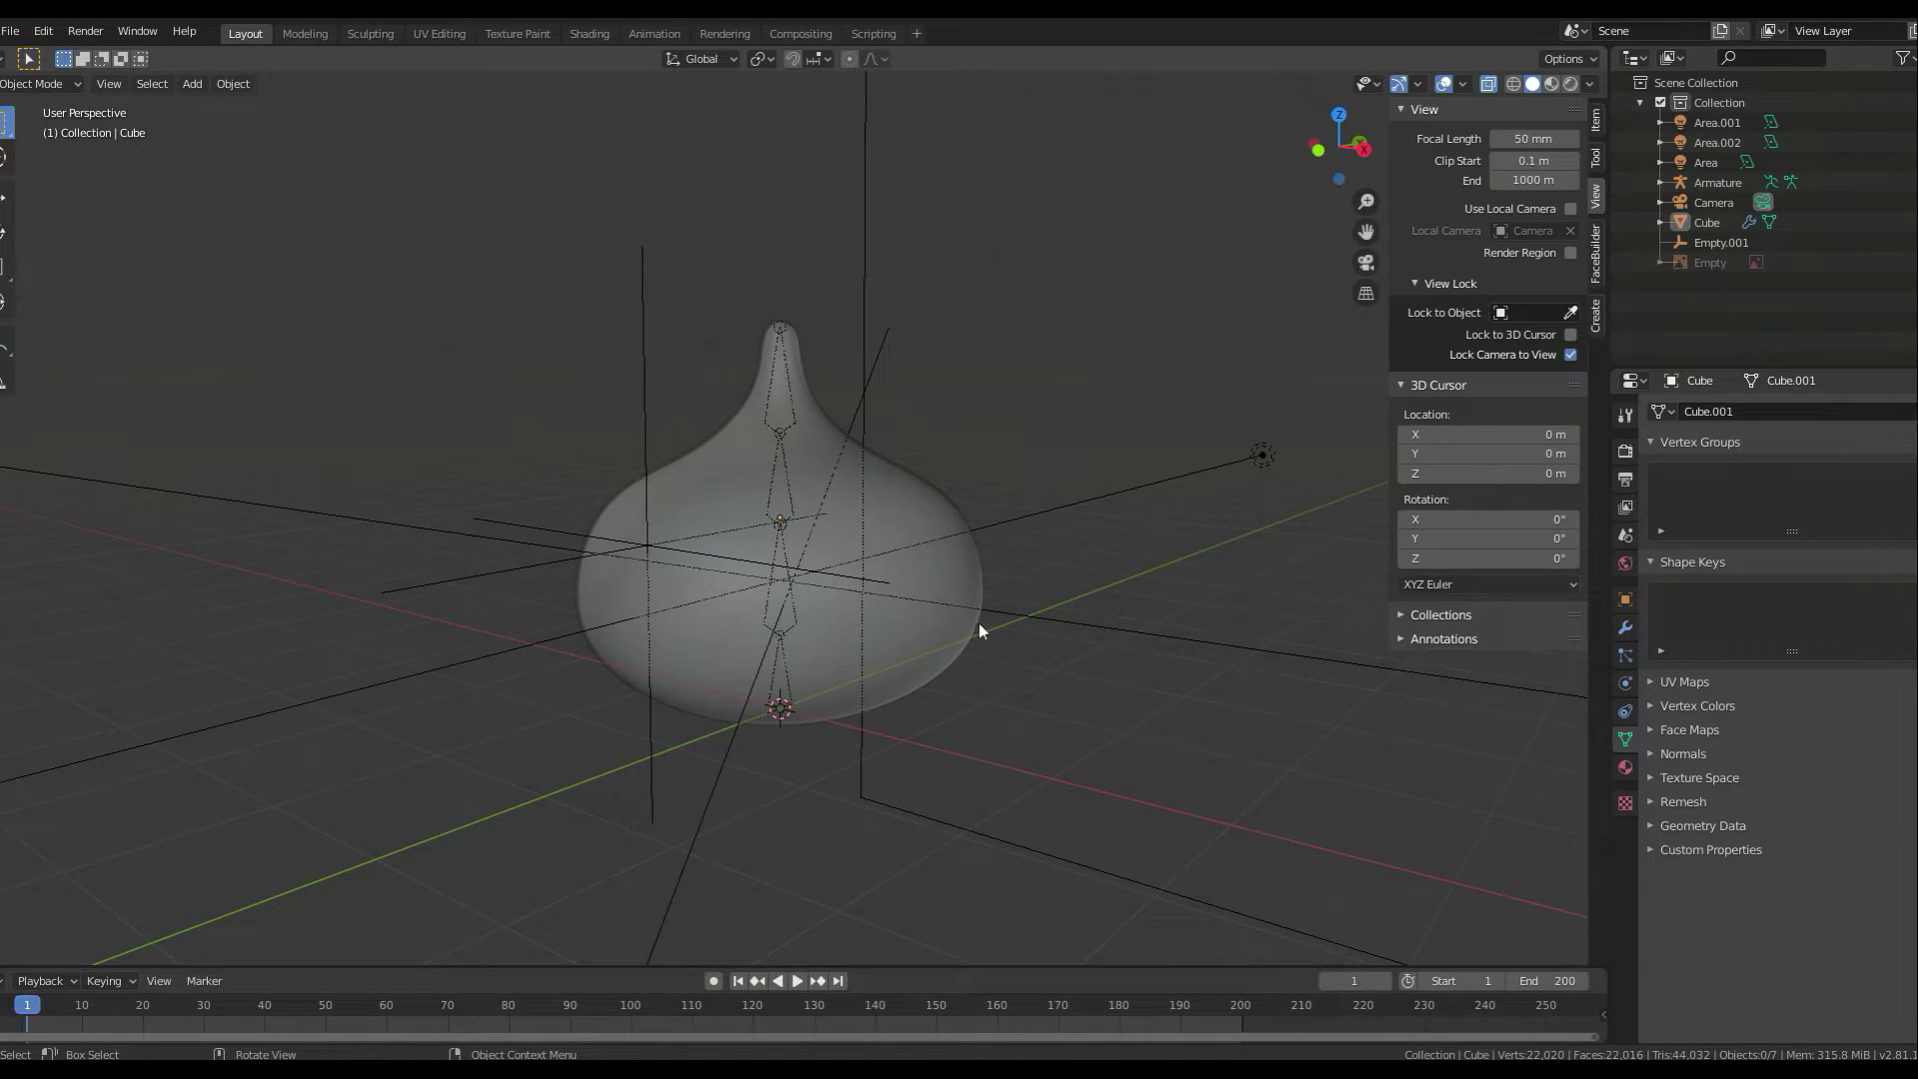
pyautogui.click(1724, 222)
pyautogui.hotkey('ctrl', 'p')
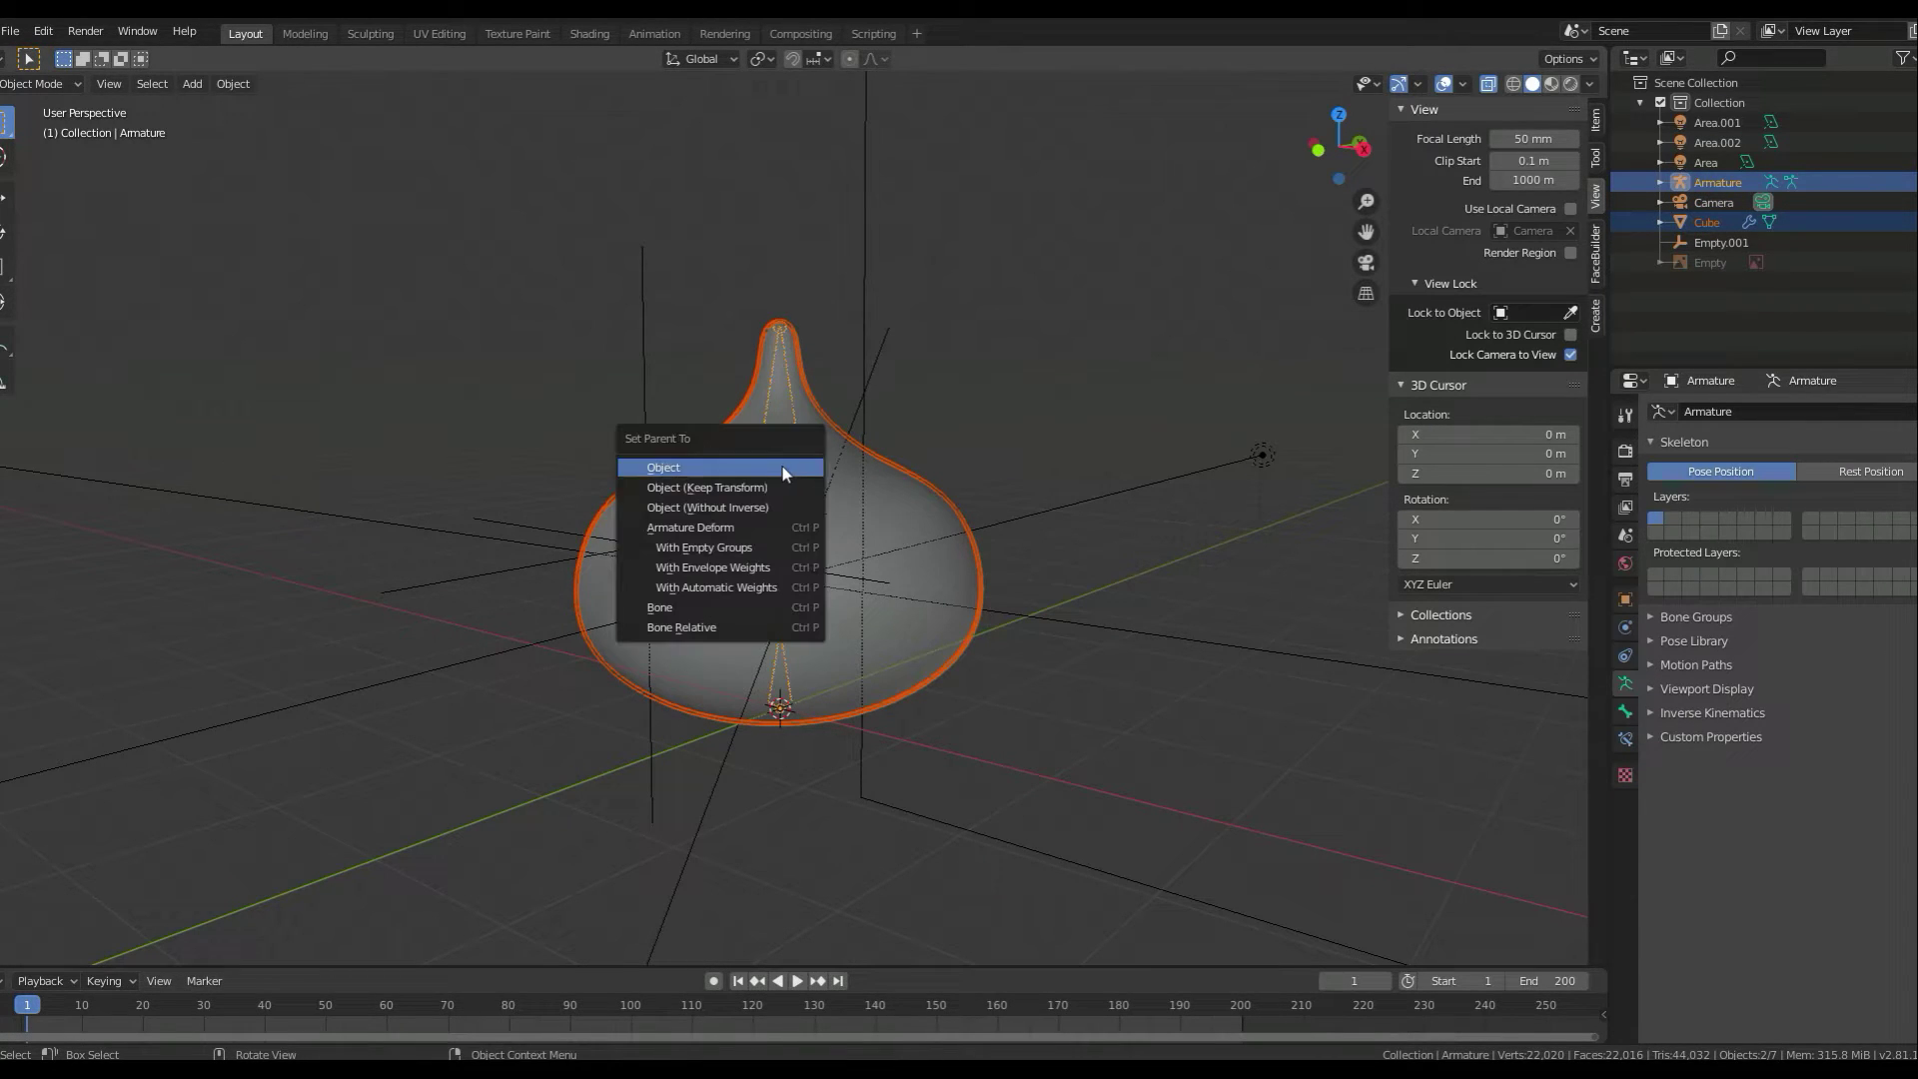
pyautogui.click(789, 569)
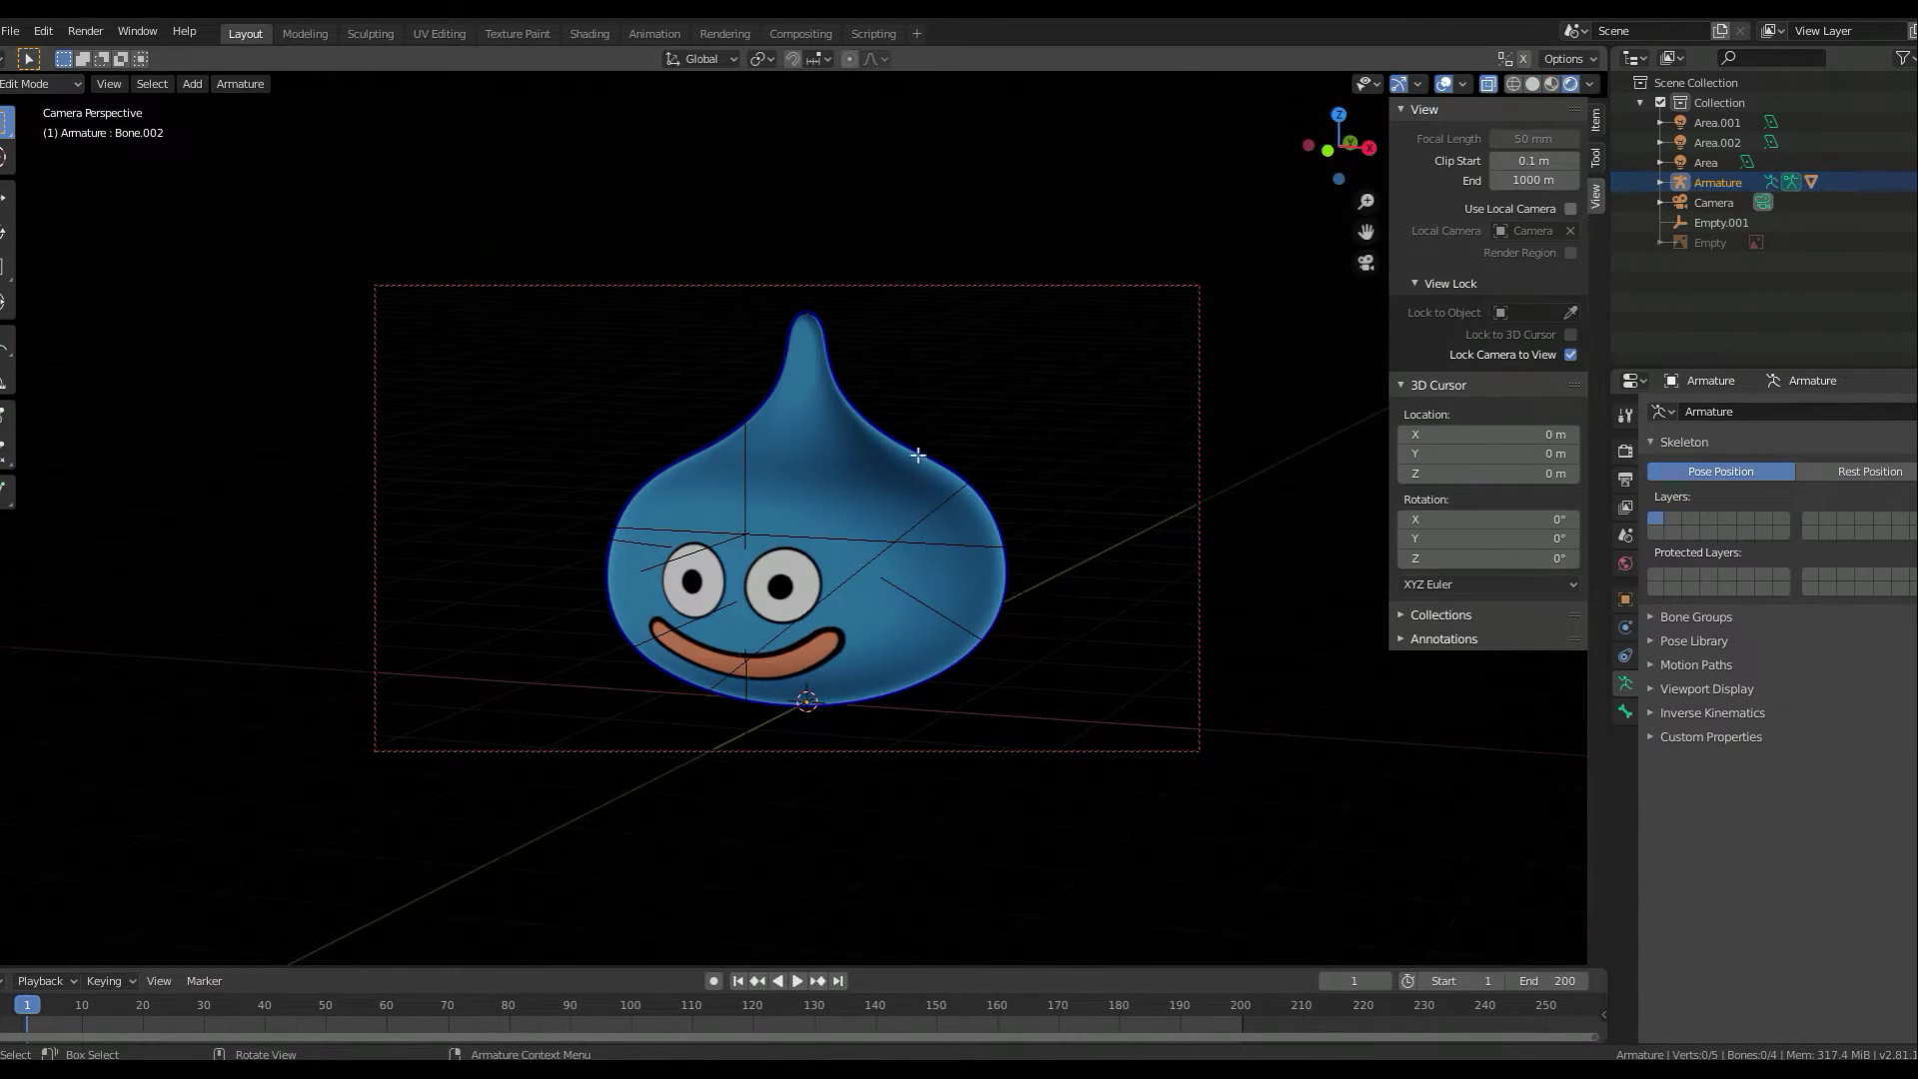
# - Switch the viewport to solid shading and return to the front view
pyautogui.press('z')
pyautogui.click(1233, 661)
pyautogui.press('KP_1')
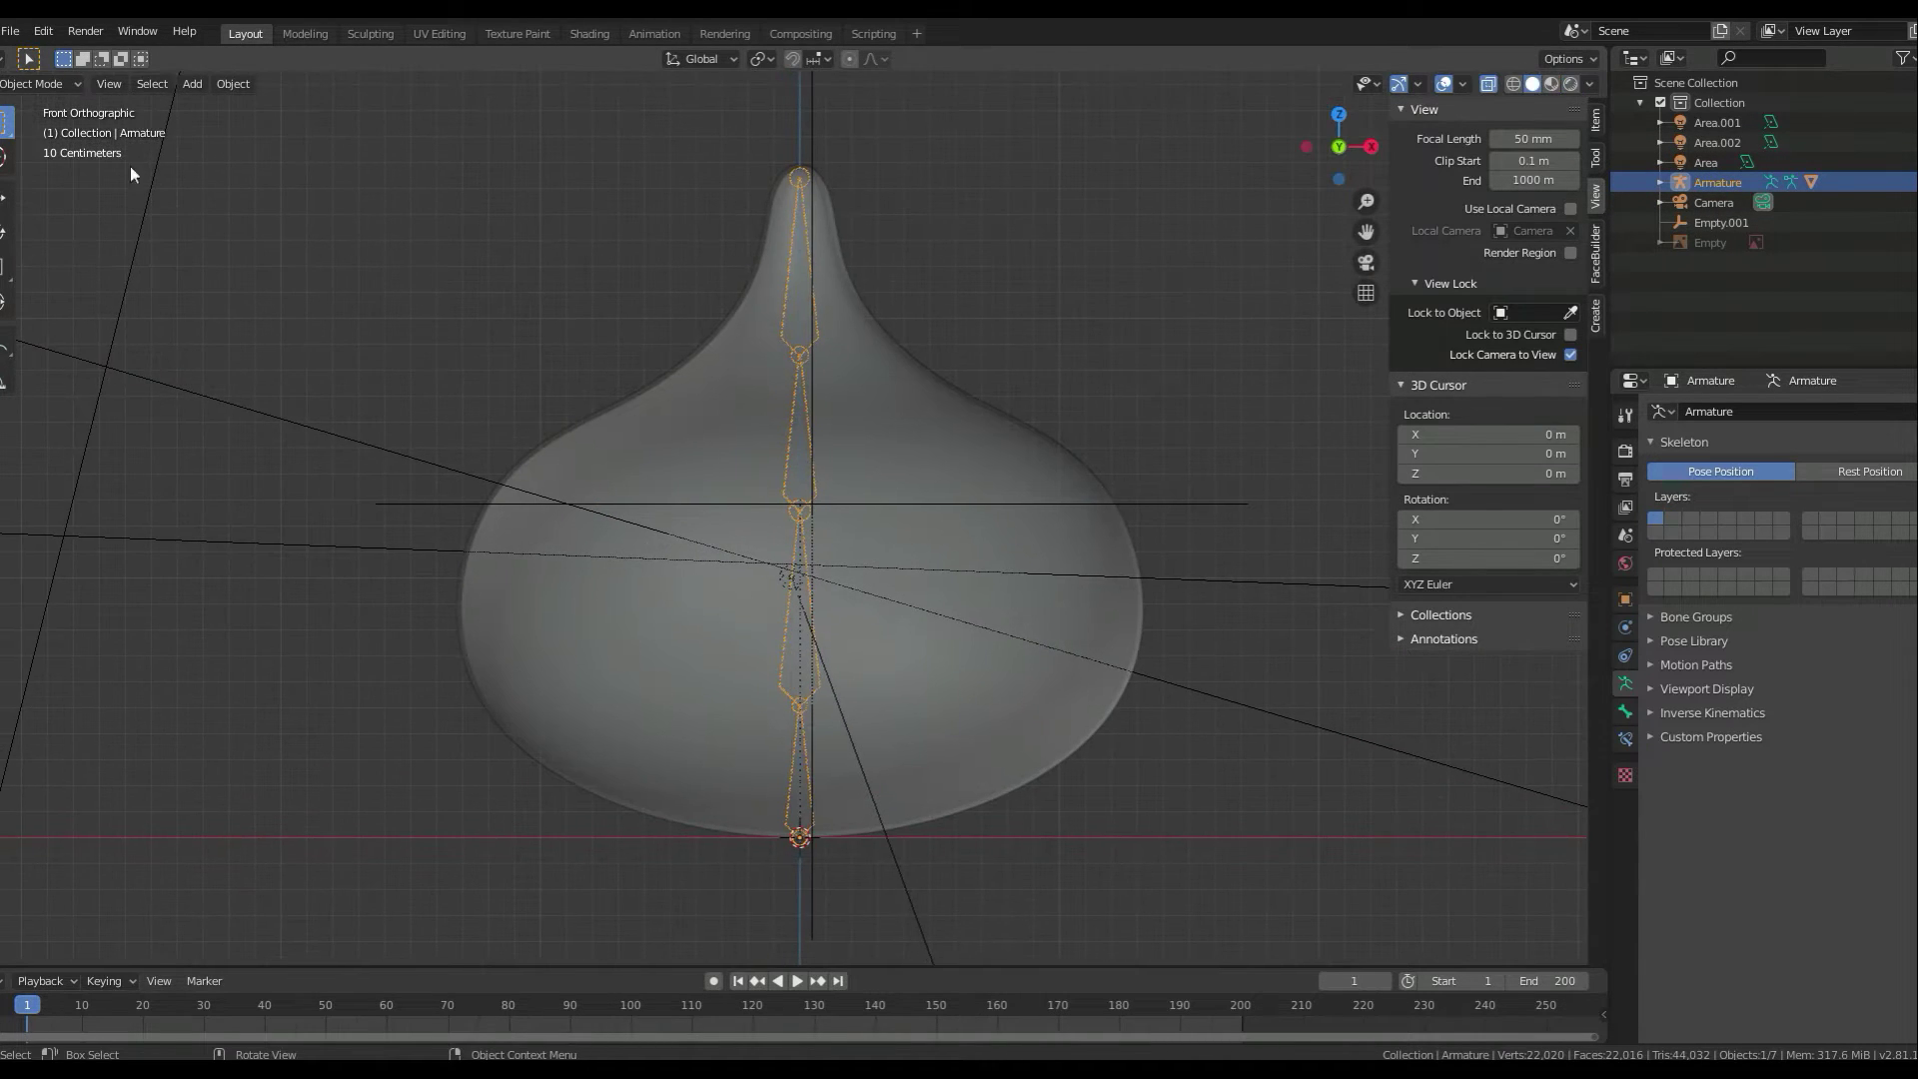
# - Keyframe the top bone at frame 1, tilted at 60, tilted opposite at 120, and at 200
pyautogui.press('i')
pyautogui.click(785, 457)
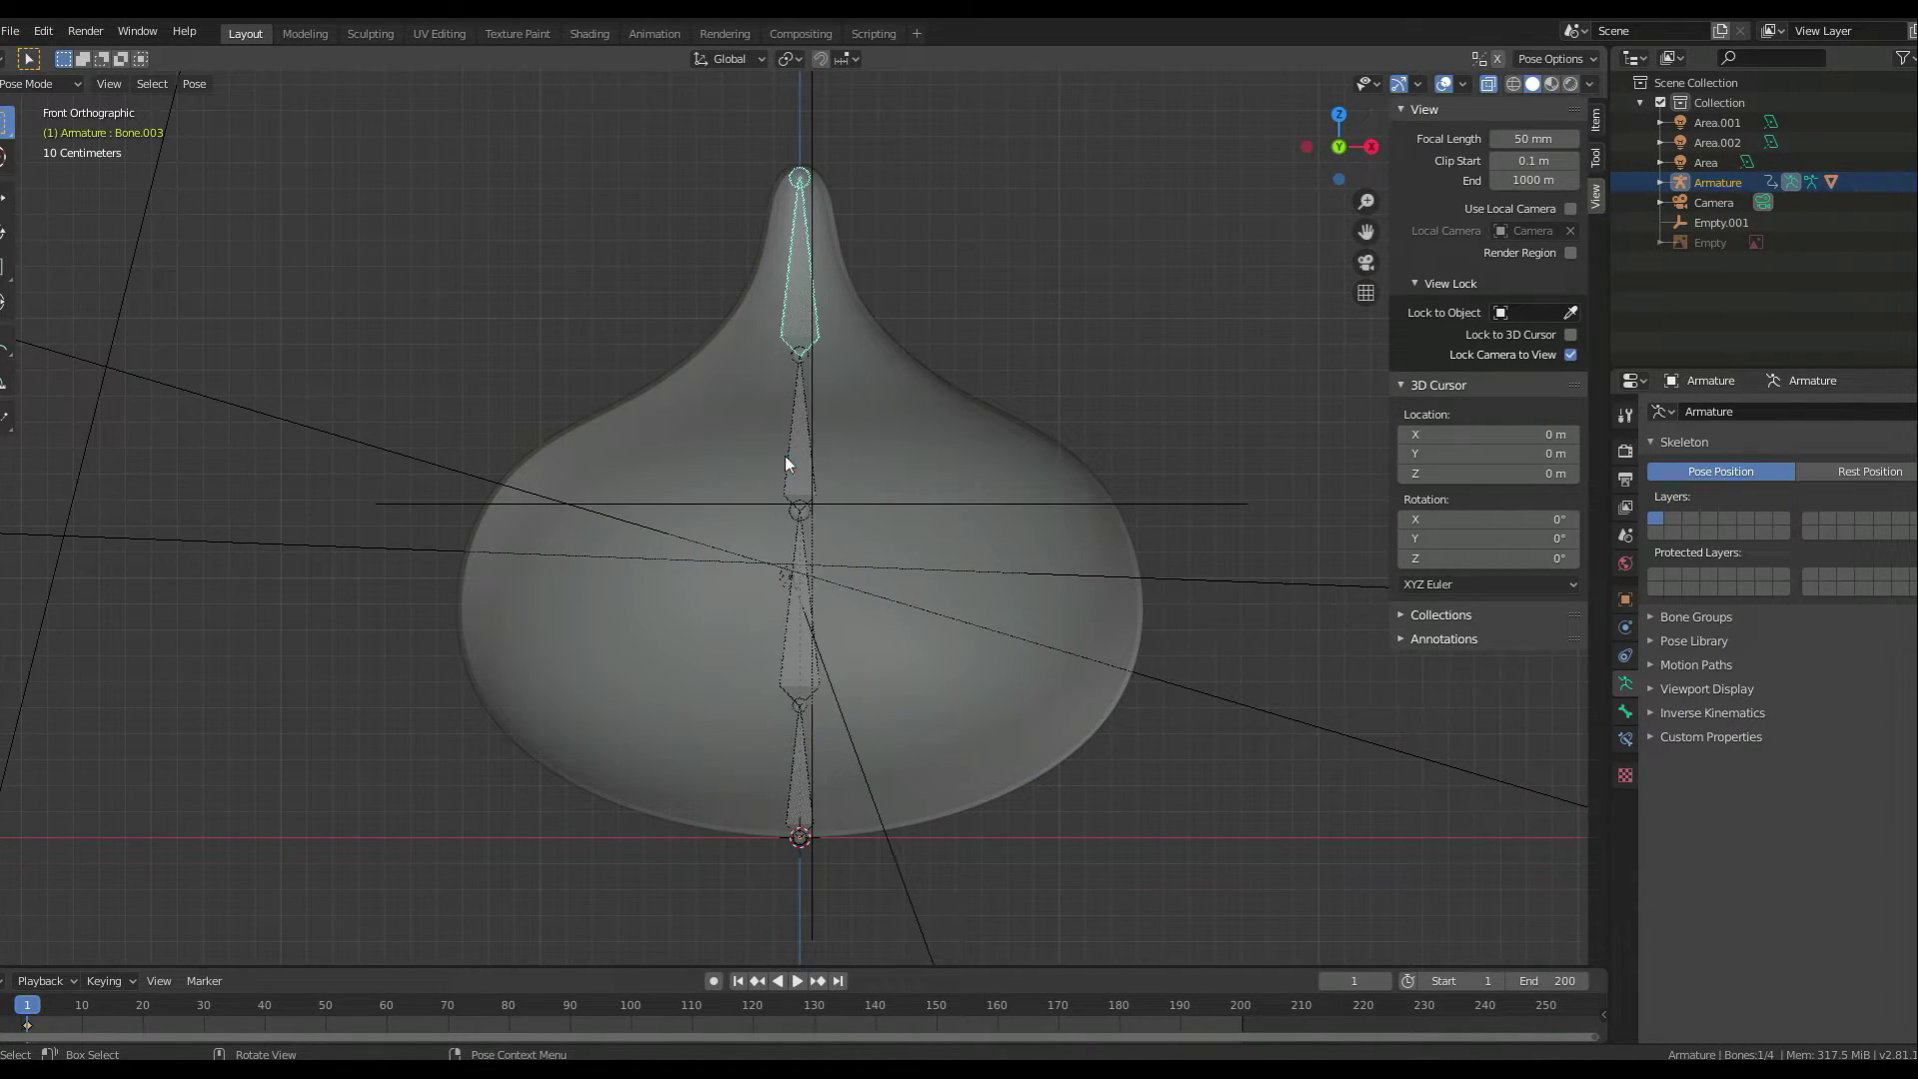
pyautogui.click(387, 1004)
pyautogui.press('r')
pyautogui.click(817, 280)
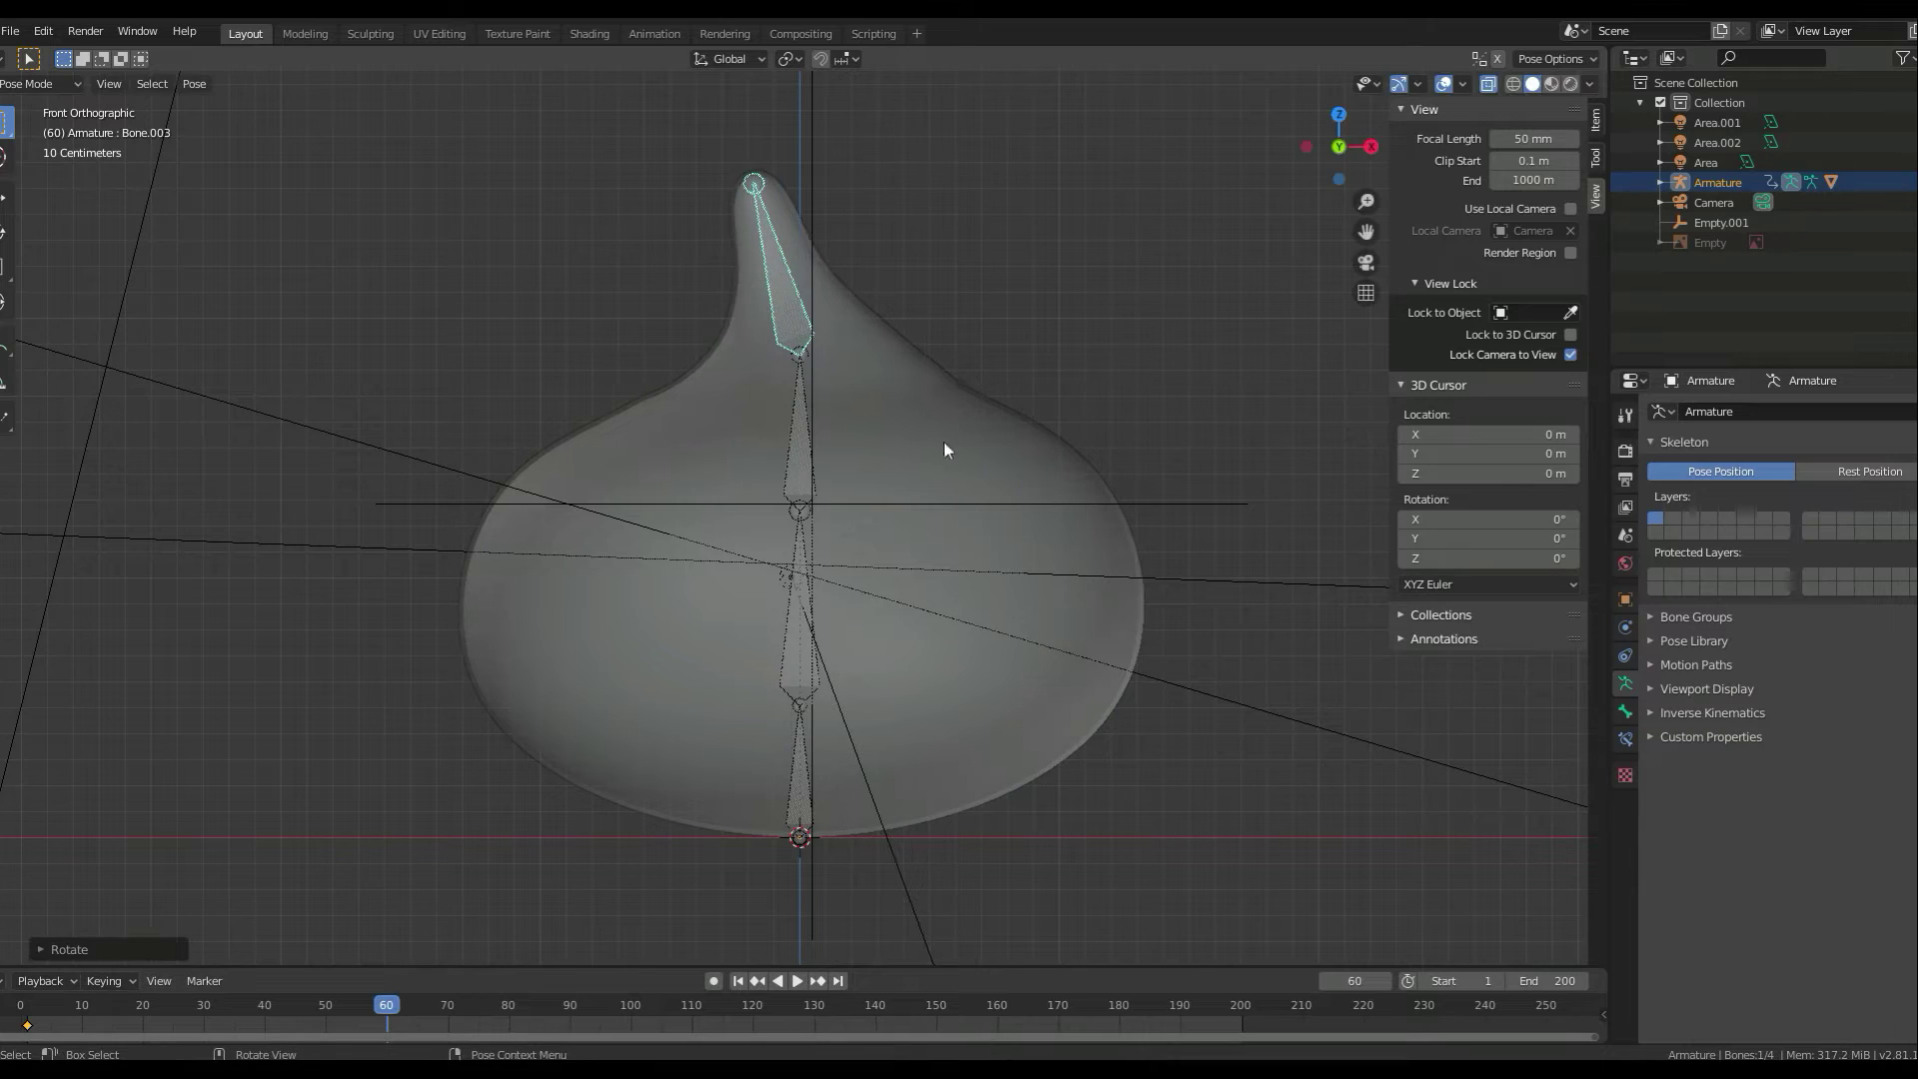
pyautogui.press('i')
pyautogui.click(785, 457)
pyautogui.click(755, 1007)
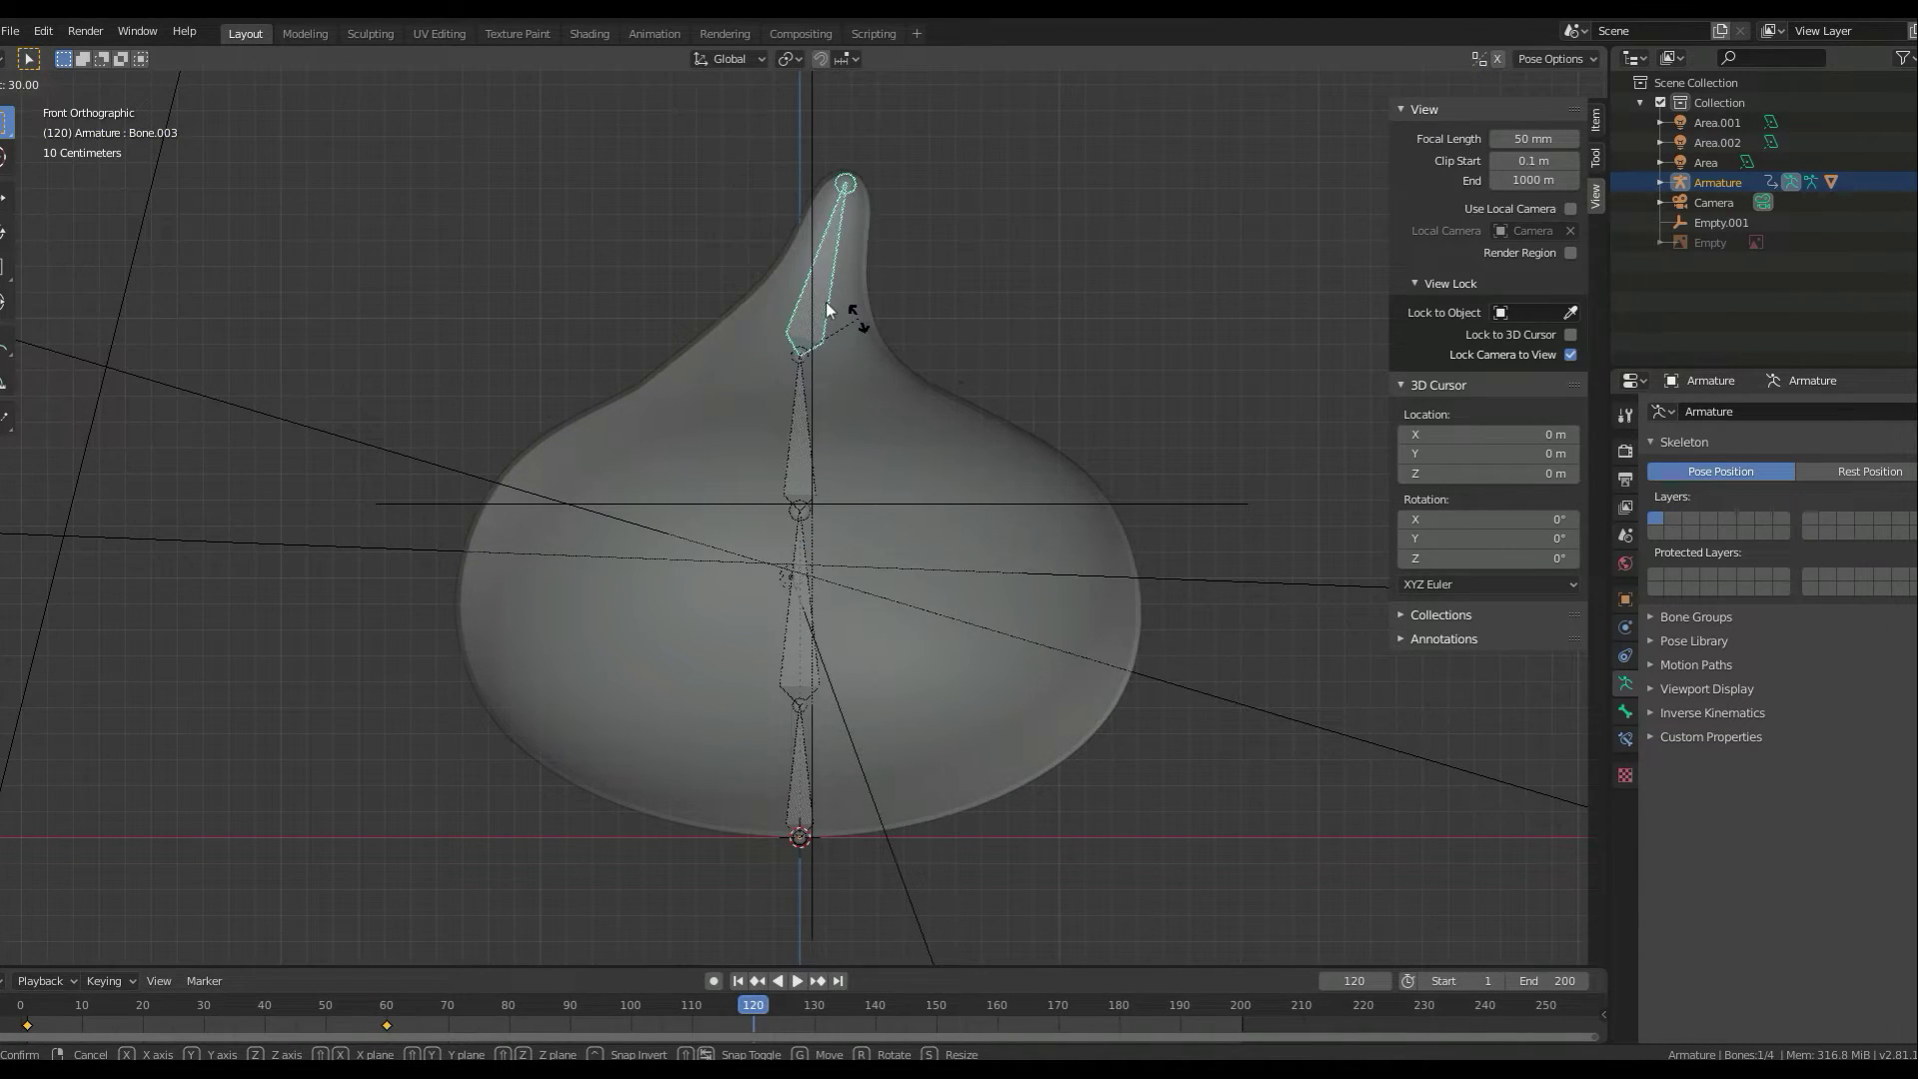
pyautogui.click(825, 302)
pyautogui.press('i')
pyautogui.click(785, 458)
pyautogui.click(1241, 1007)
pyautogui.press('i')
# - Keyframe the second bone's tilt at frames 60, 120 and 200 from the side view
pyautogui.click(861, 574)
pyautogui.click(805, 430)
pyautogui.press('KP_3')
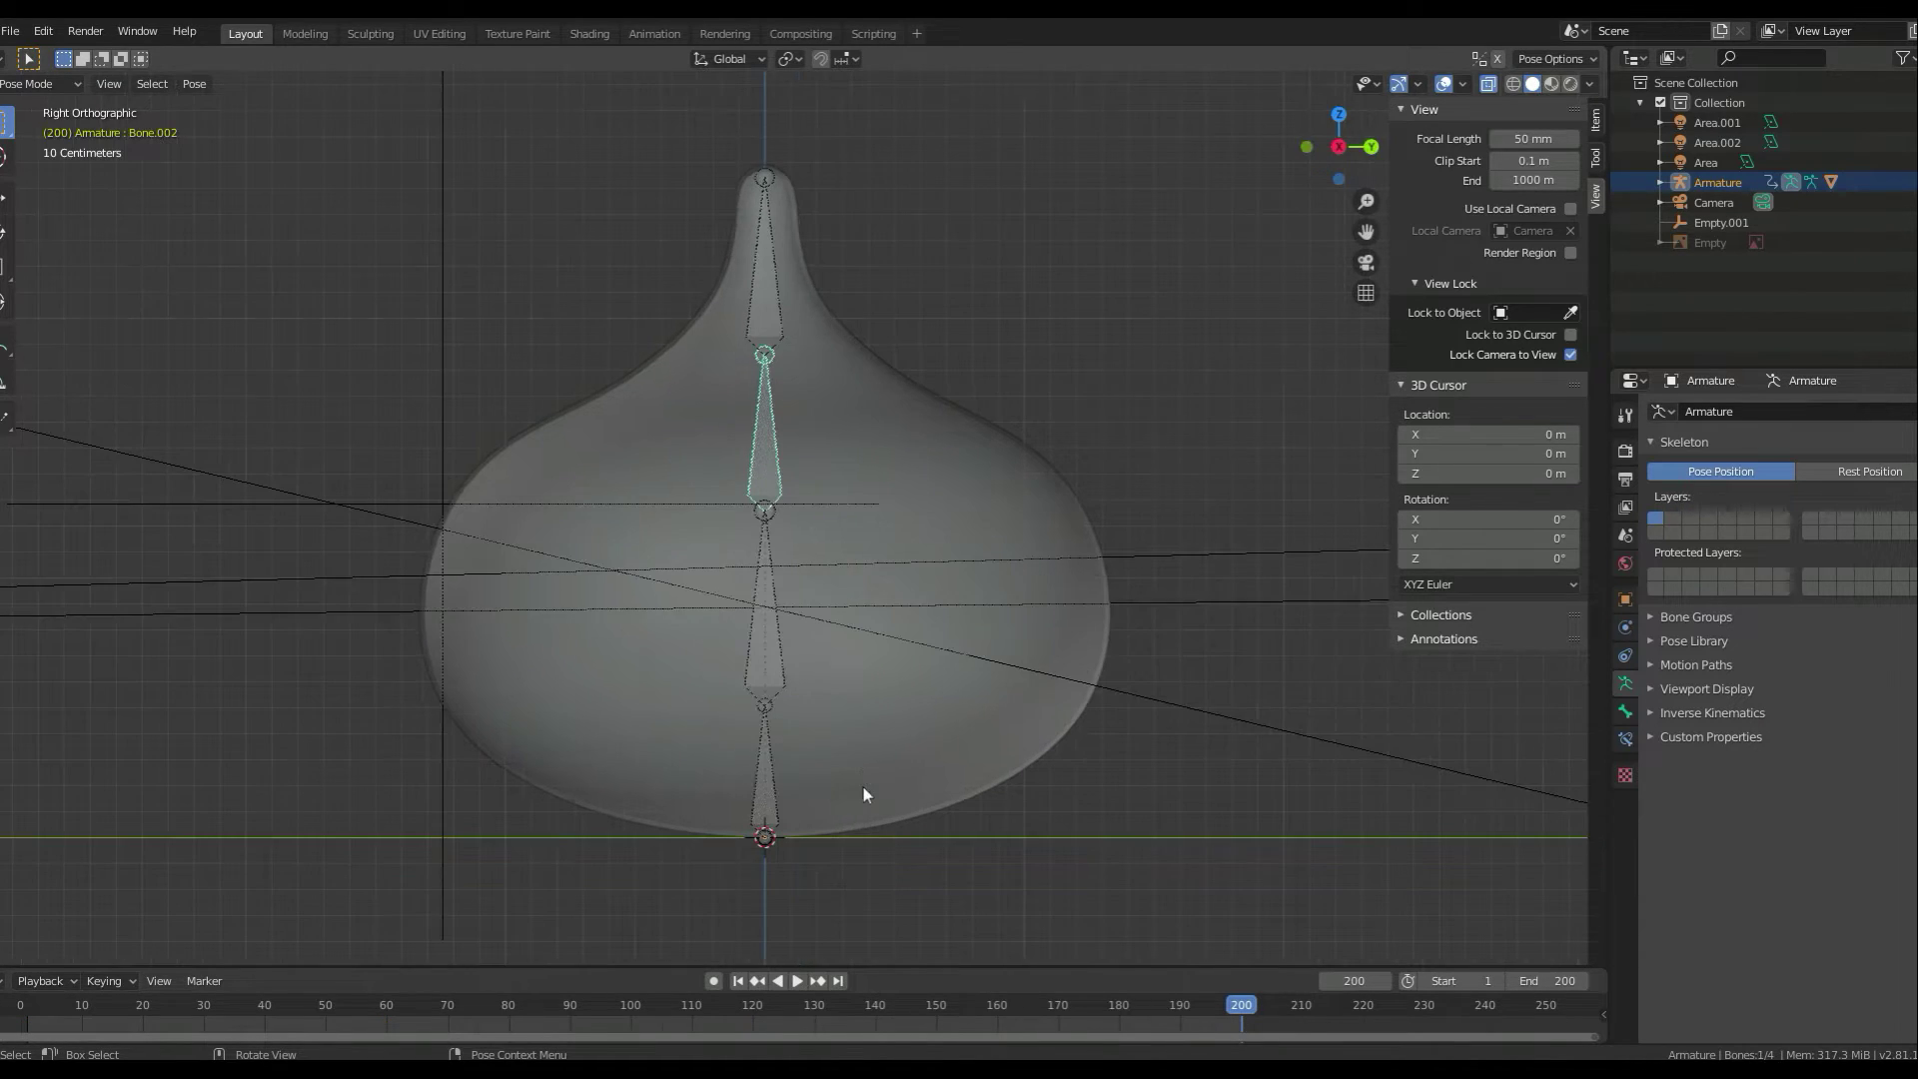
pyautogui.press('Up')
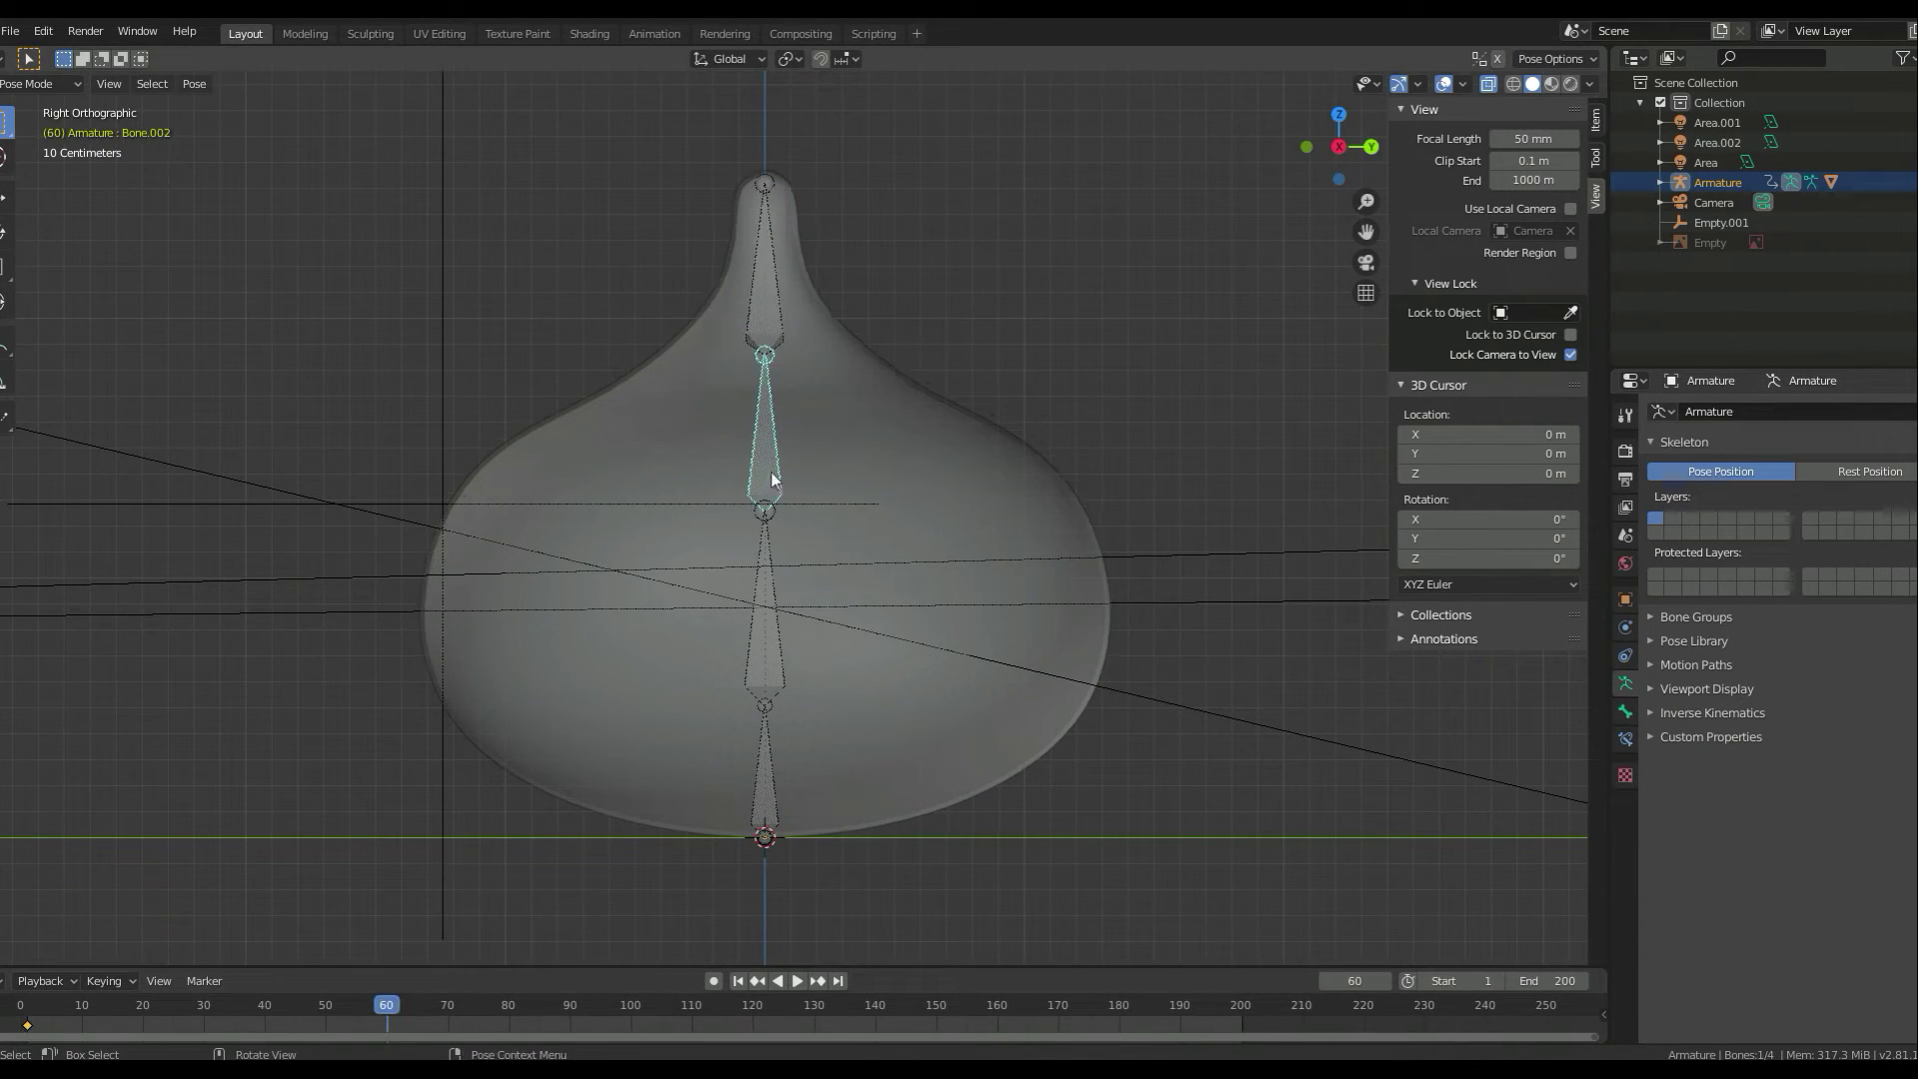
pyautogui.press('i')
pyautogui.click(658, 665)
pyautogui.press('Up')
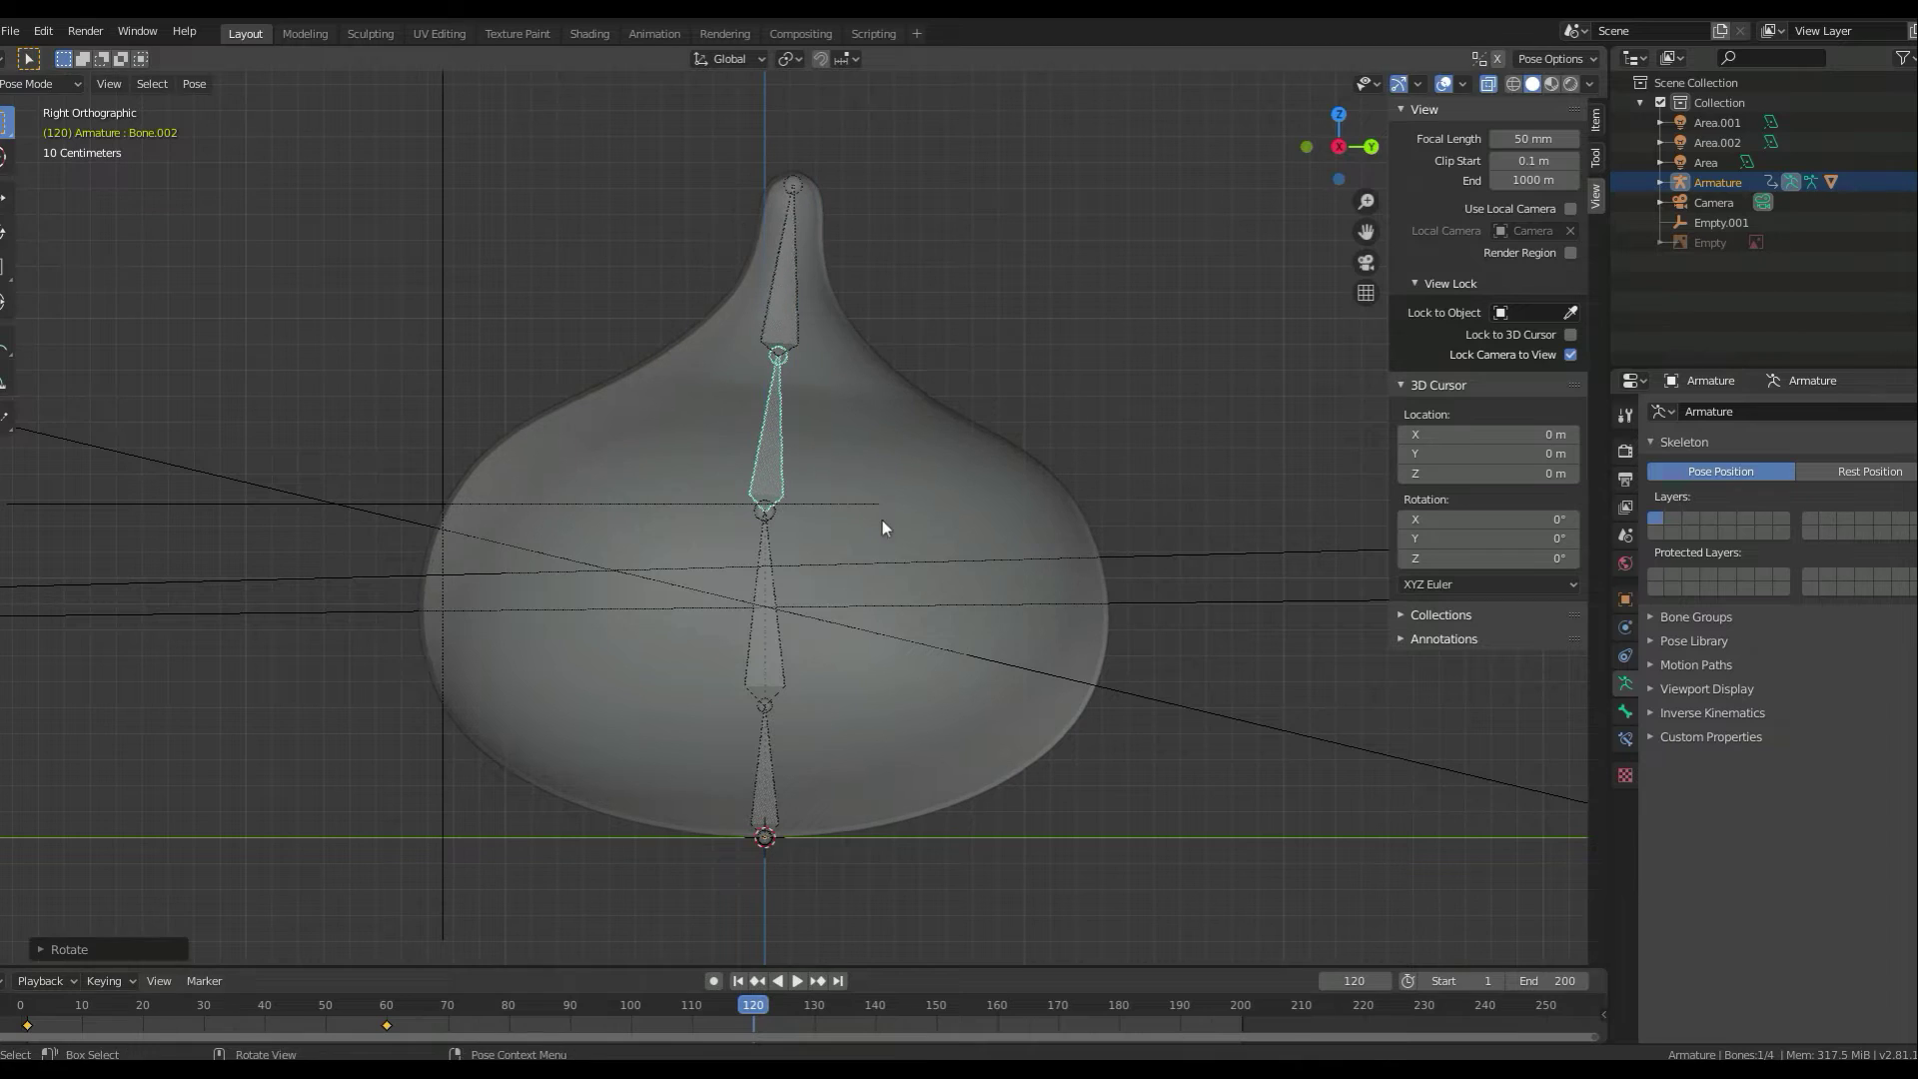
pyautogui.press('i')
pyautogui.click(849, 526)
pyautogui.press('Up')
pyautogui.press('i')
pyautogui.click(891, 540)
# - Play the wobble animation in rendered shading, then stop and return to solid shading
pyautogui.moveTo(891, 540); pyautogui.dragTo(982, 574, button='middle')
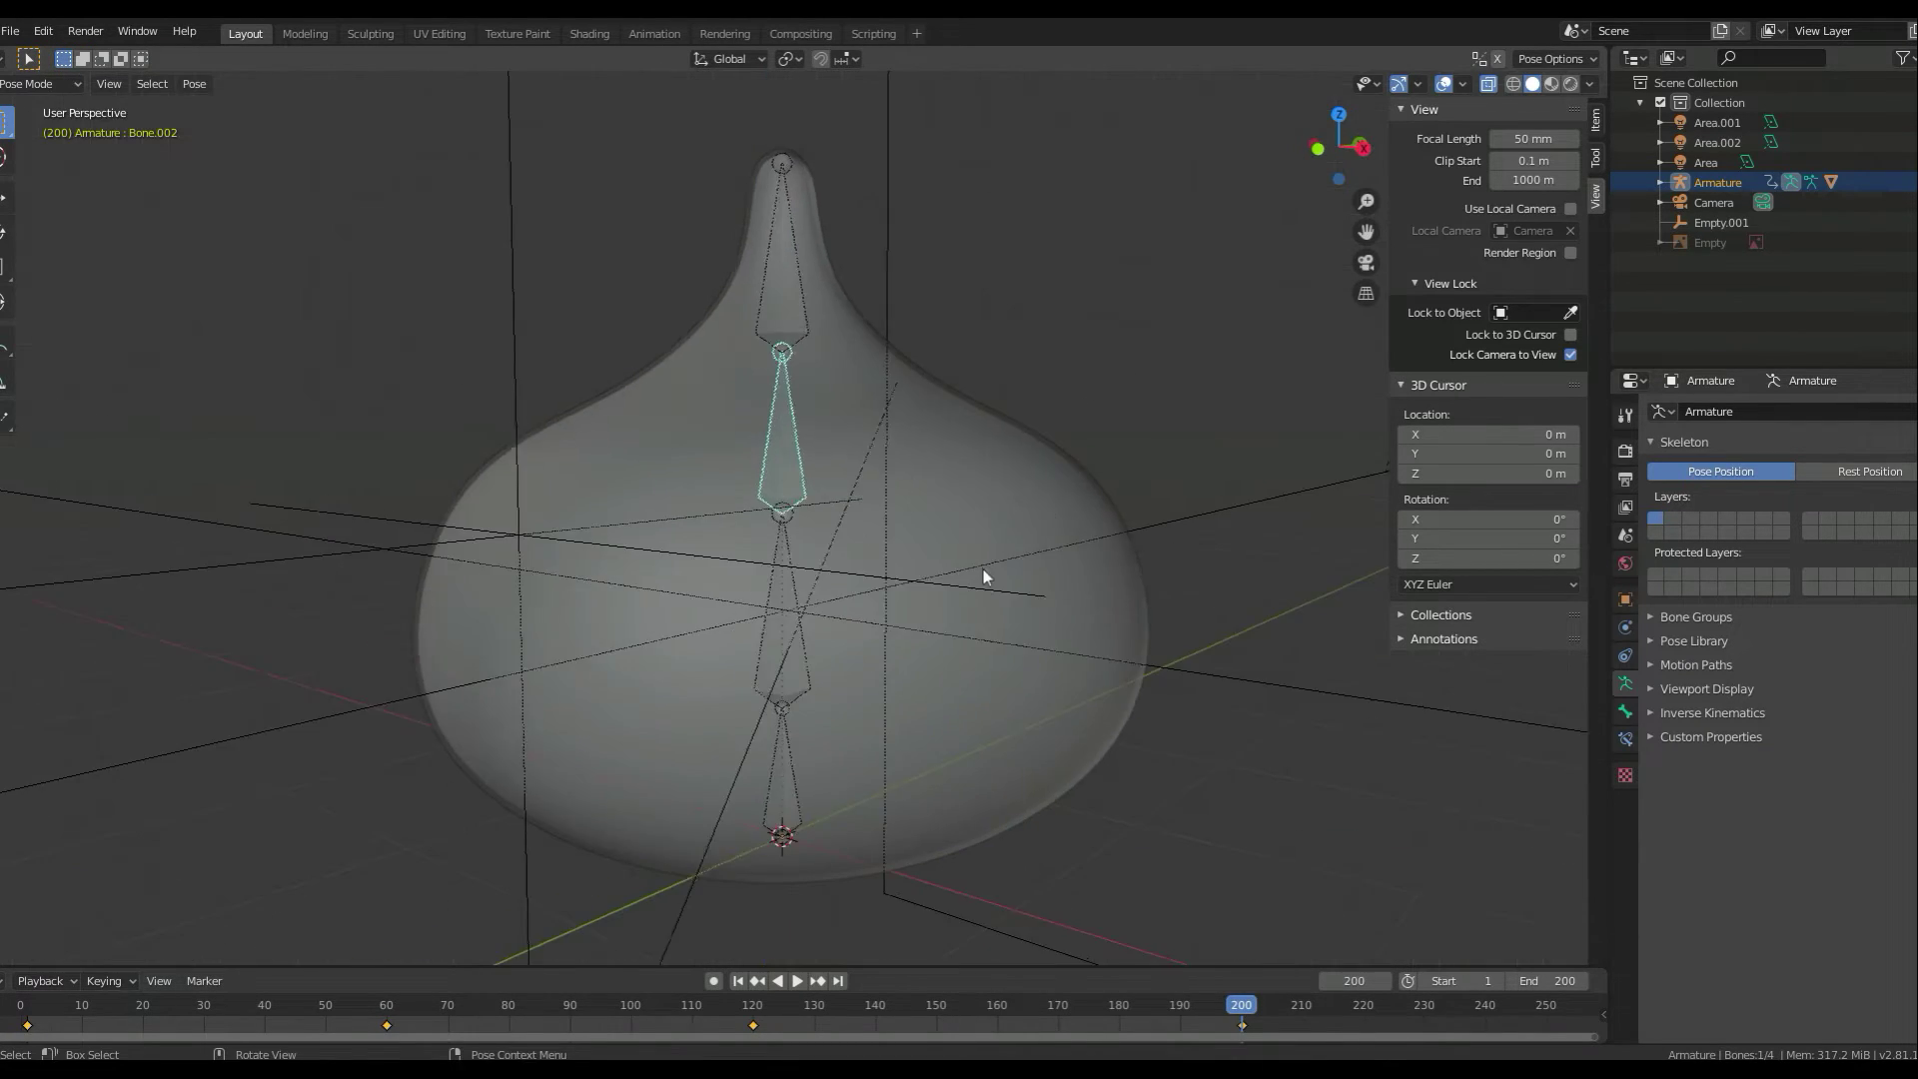
pyautogui.scroll(-3, 983, 576)
pyautogui.click(778, 981)
pyautogui.press('z')
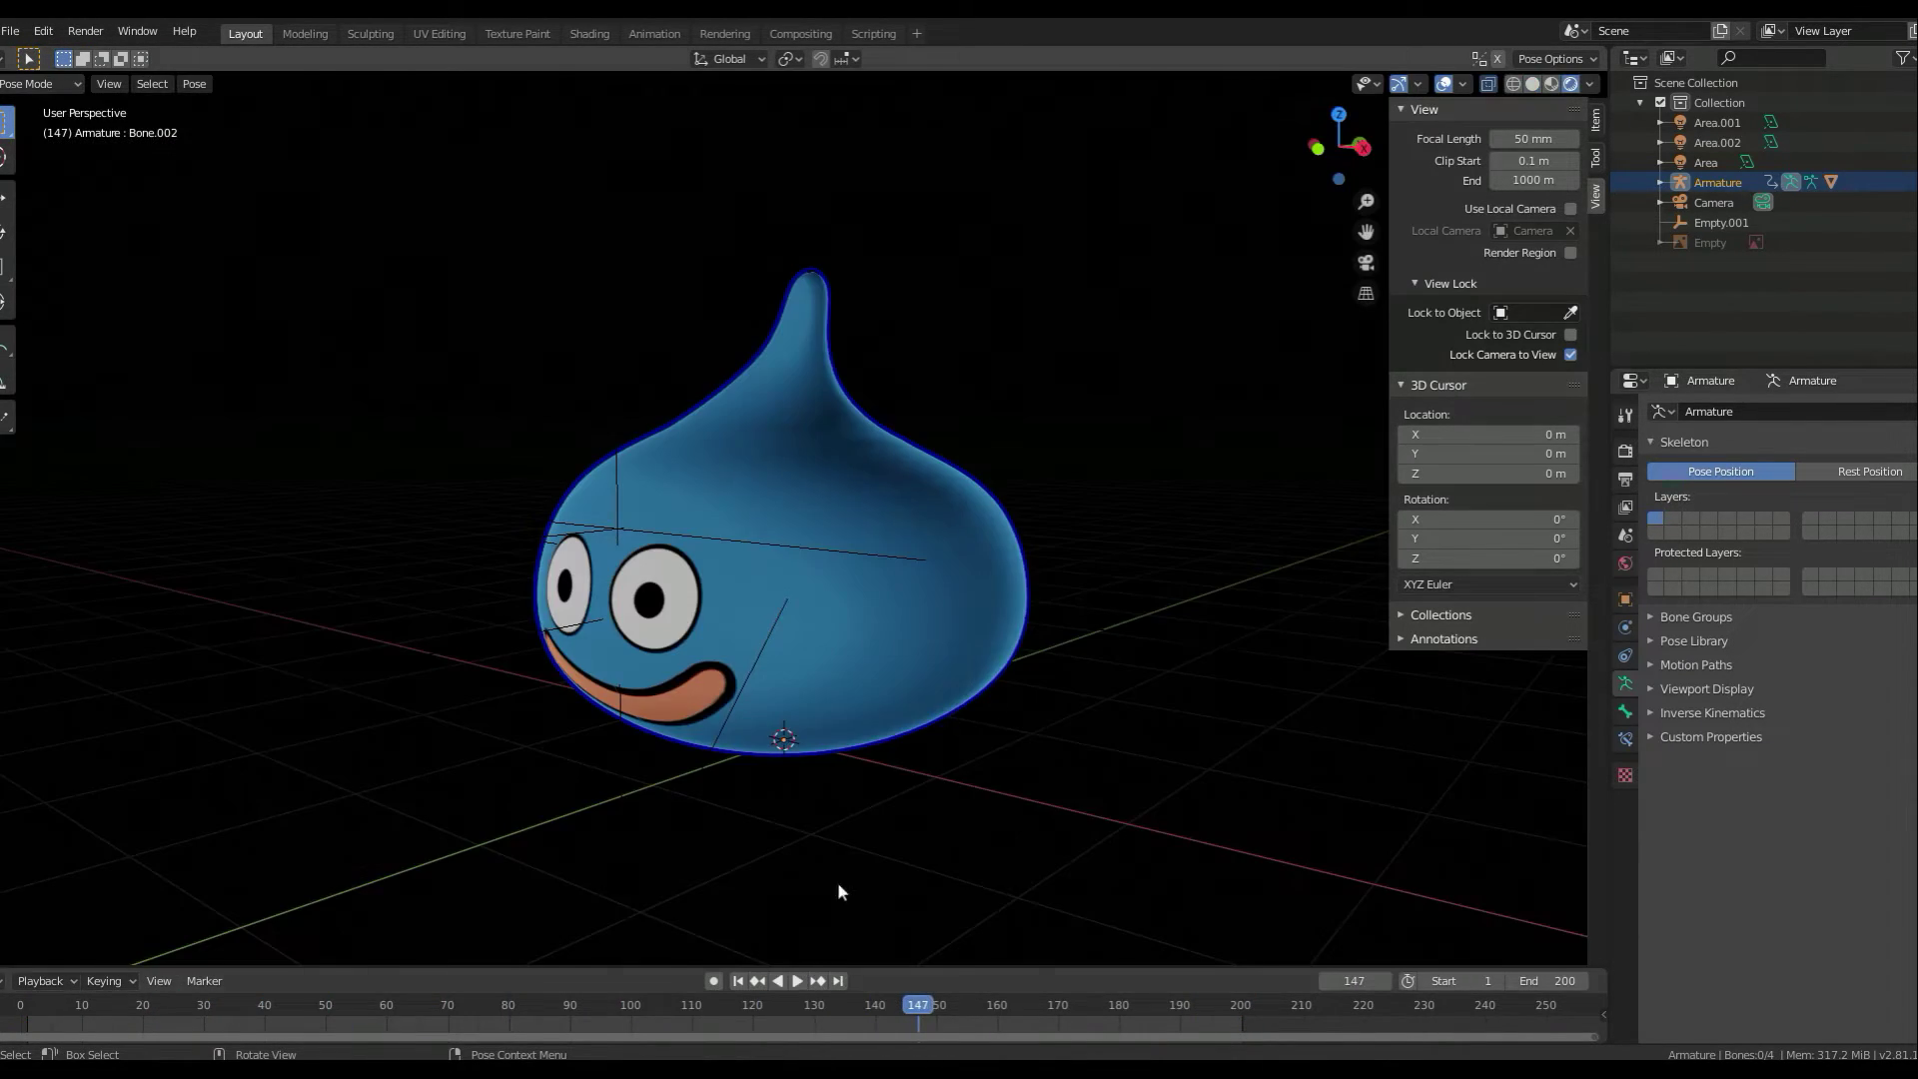
pyautogui.press('Escape')
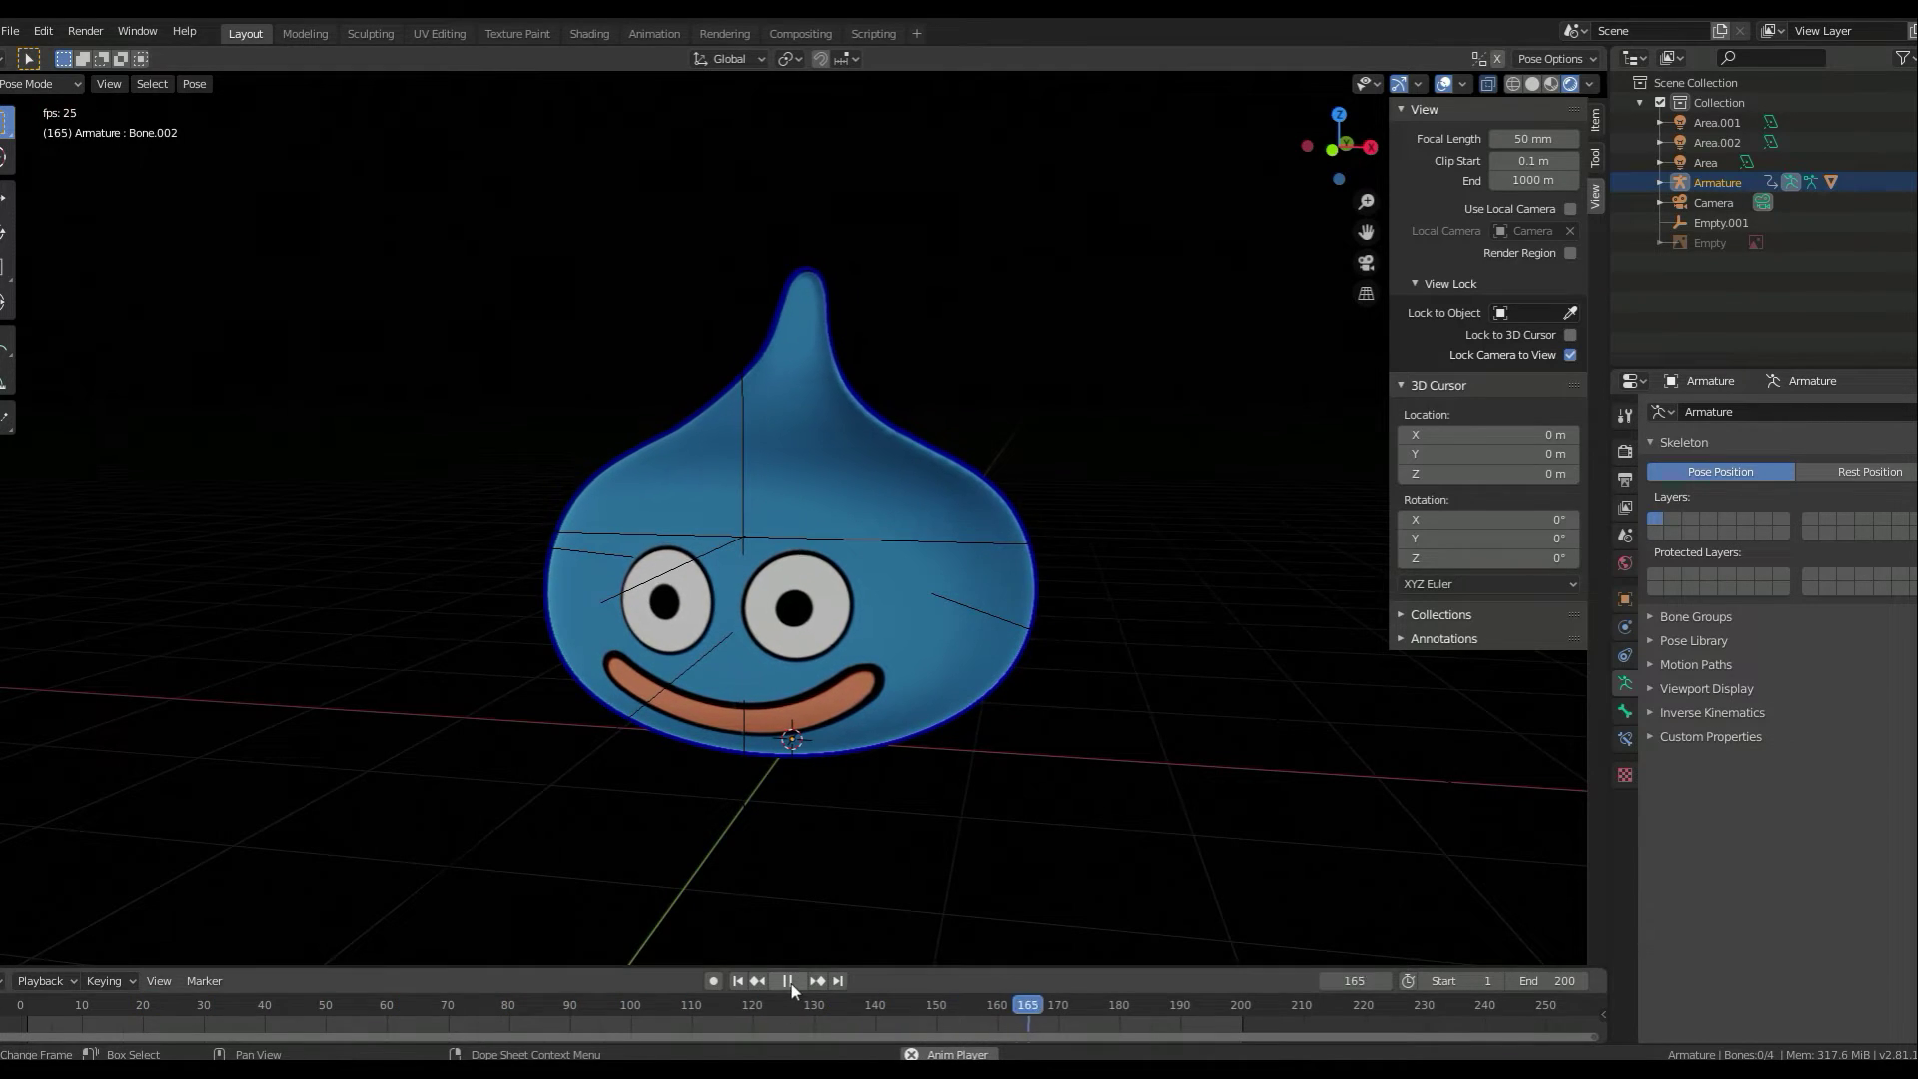
pyautogui.click(1069, 662)
# - Tilt the lower middle bone and keyframe its pose at frames 60 and 120
pyautogui.press('KP_1')
pyautogui.click(803, 699)
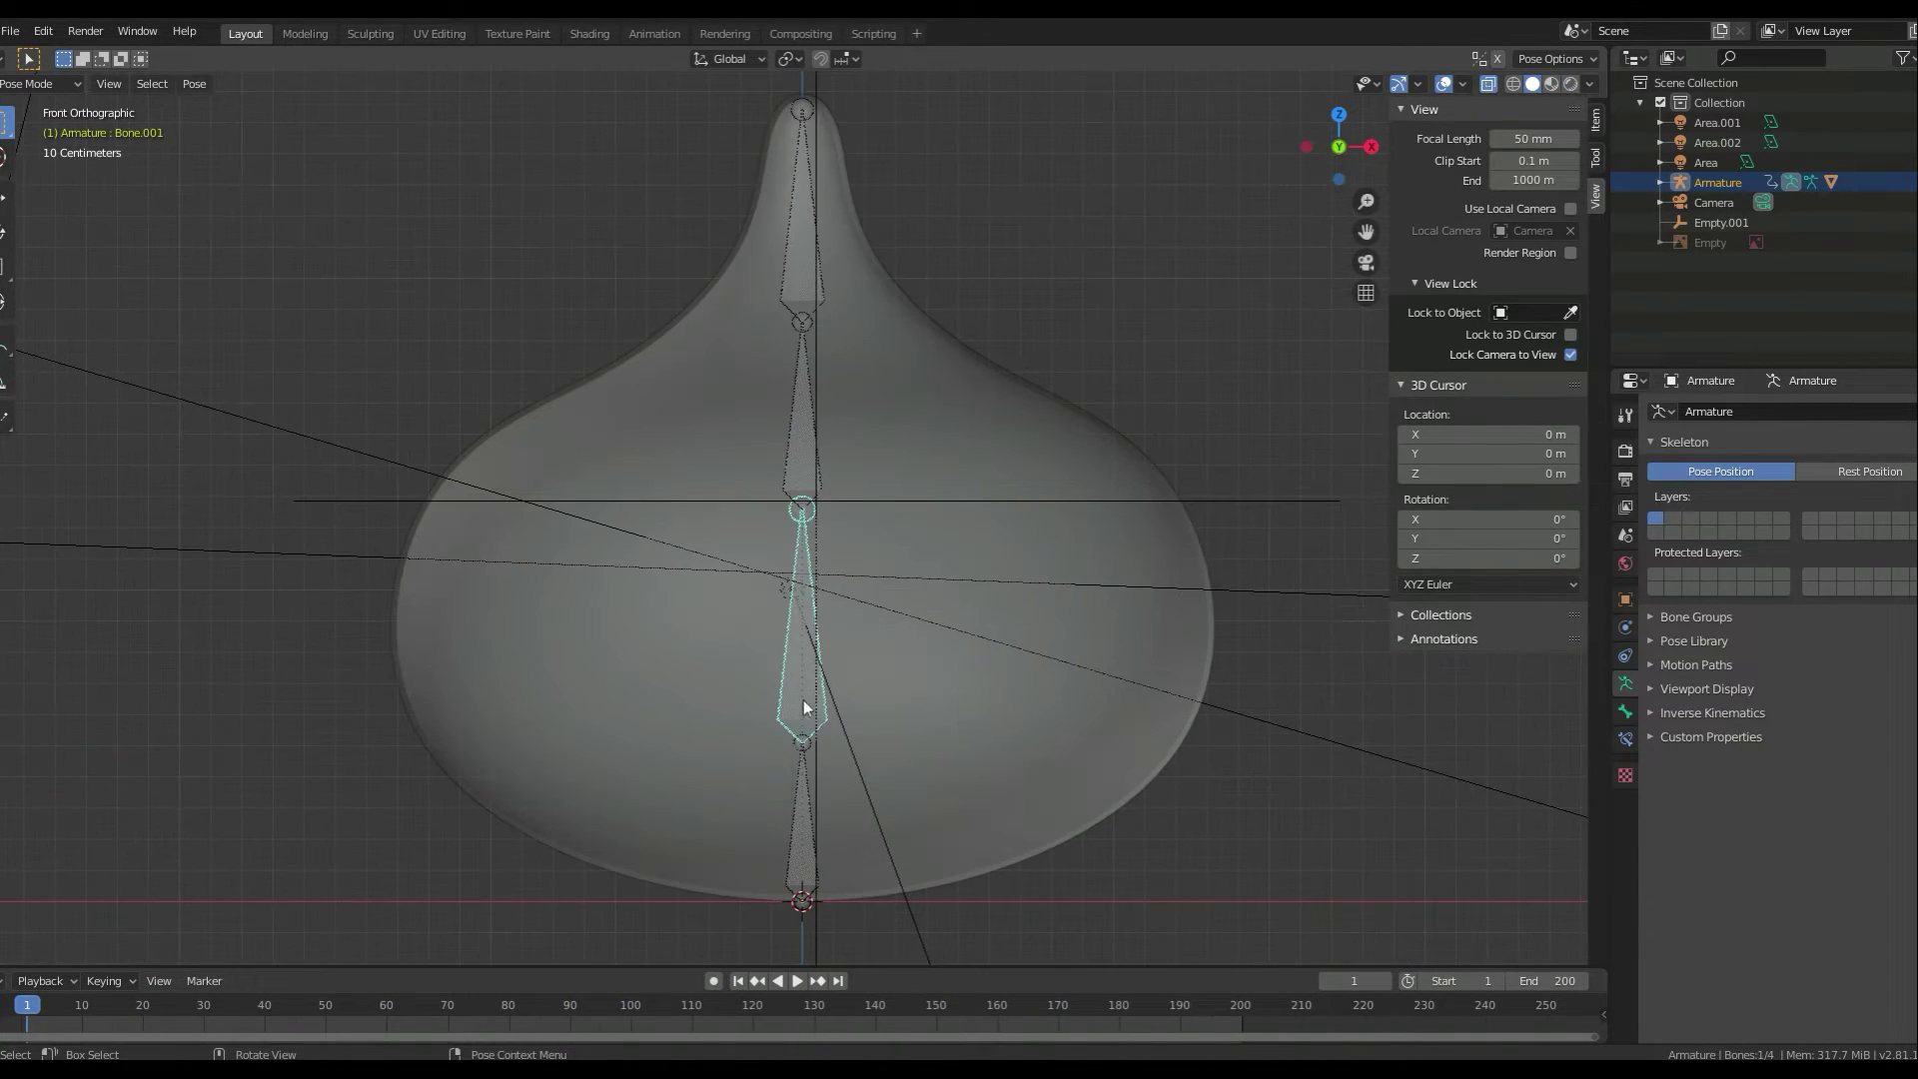
pyautogui.press('r')
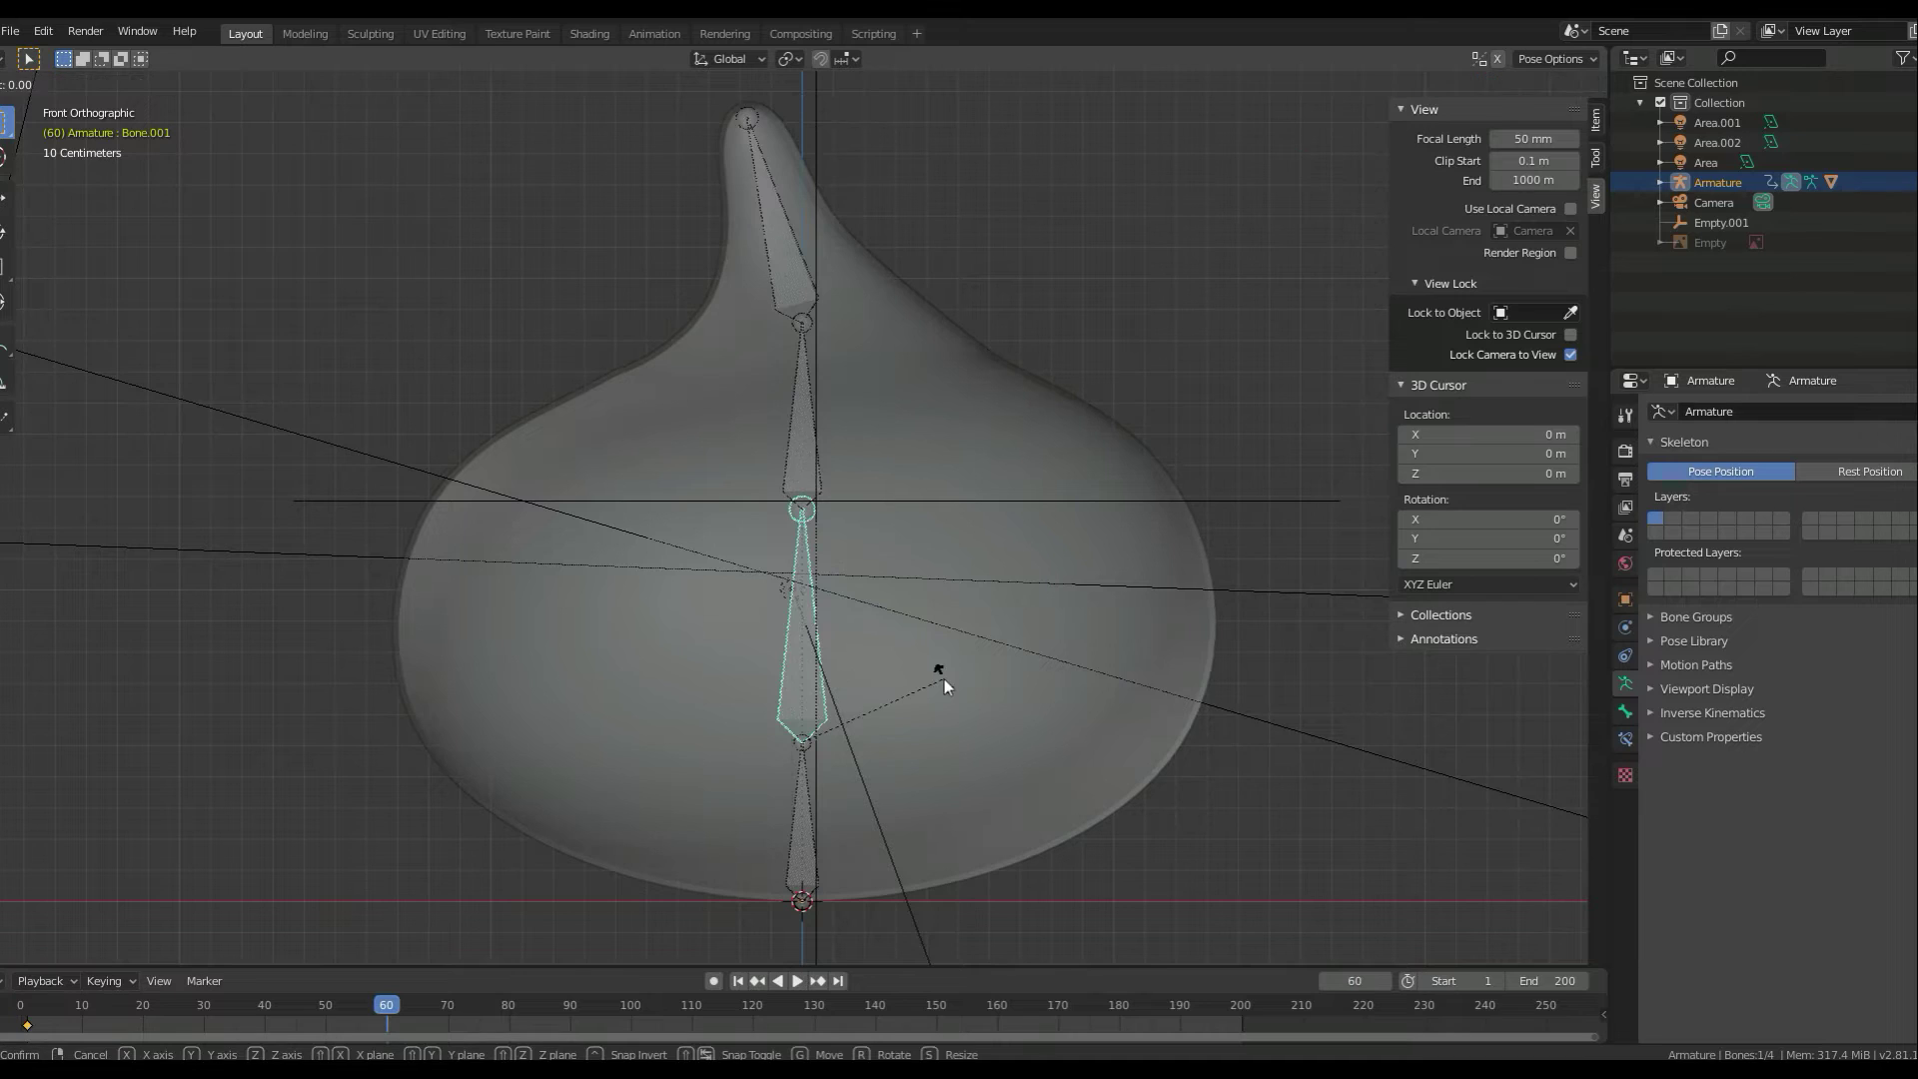
pyautogui.press('i')
pyautogui.click(752, 1004)
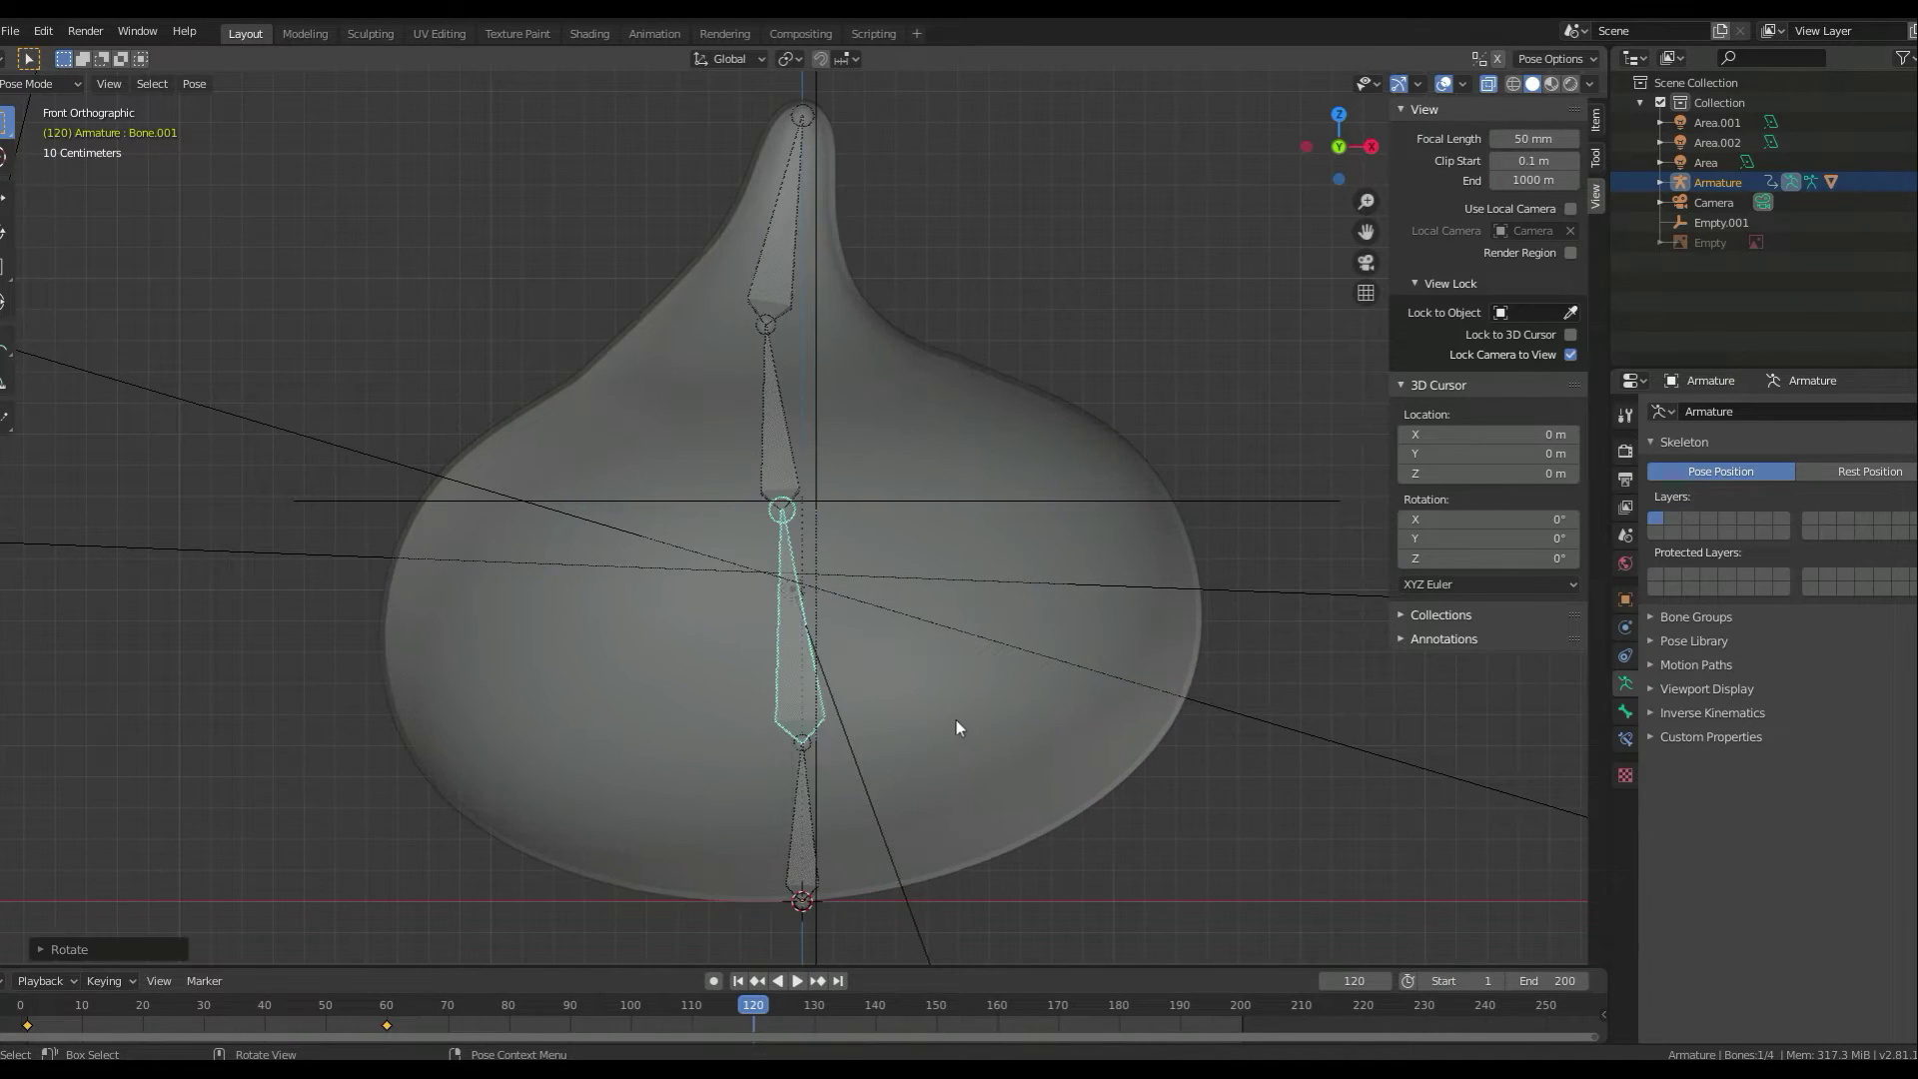
pyautogui.press('i')
pyautogui.click(1240, 1004)
pyautogui.press('r')
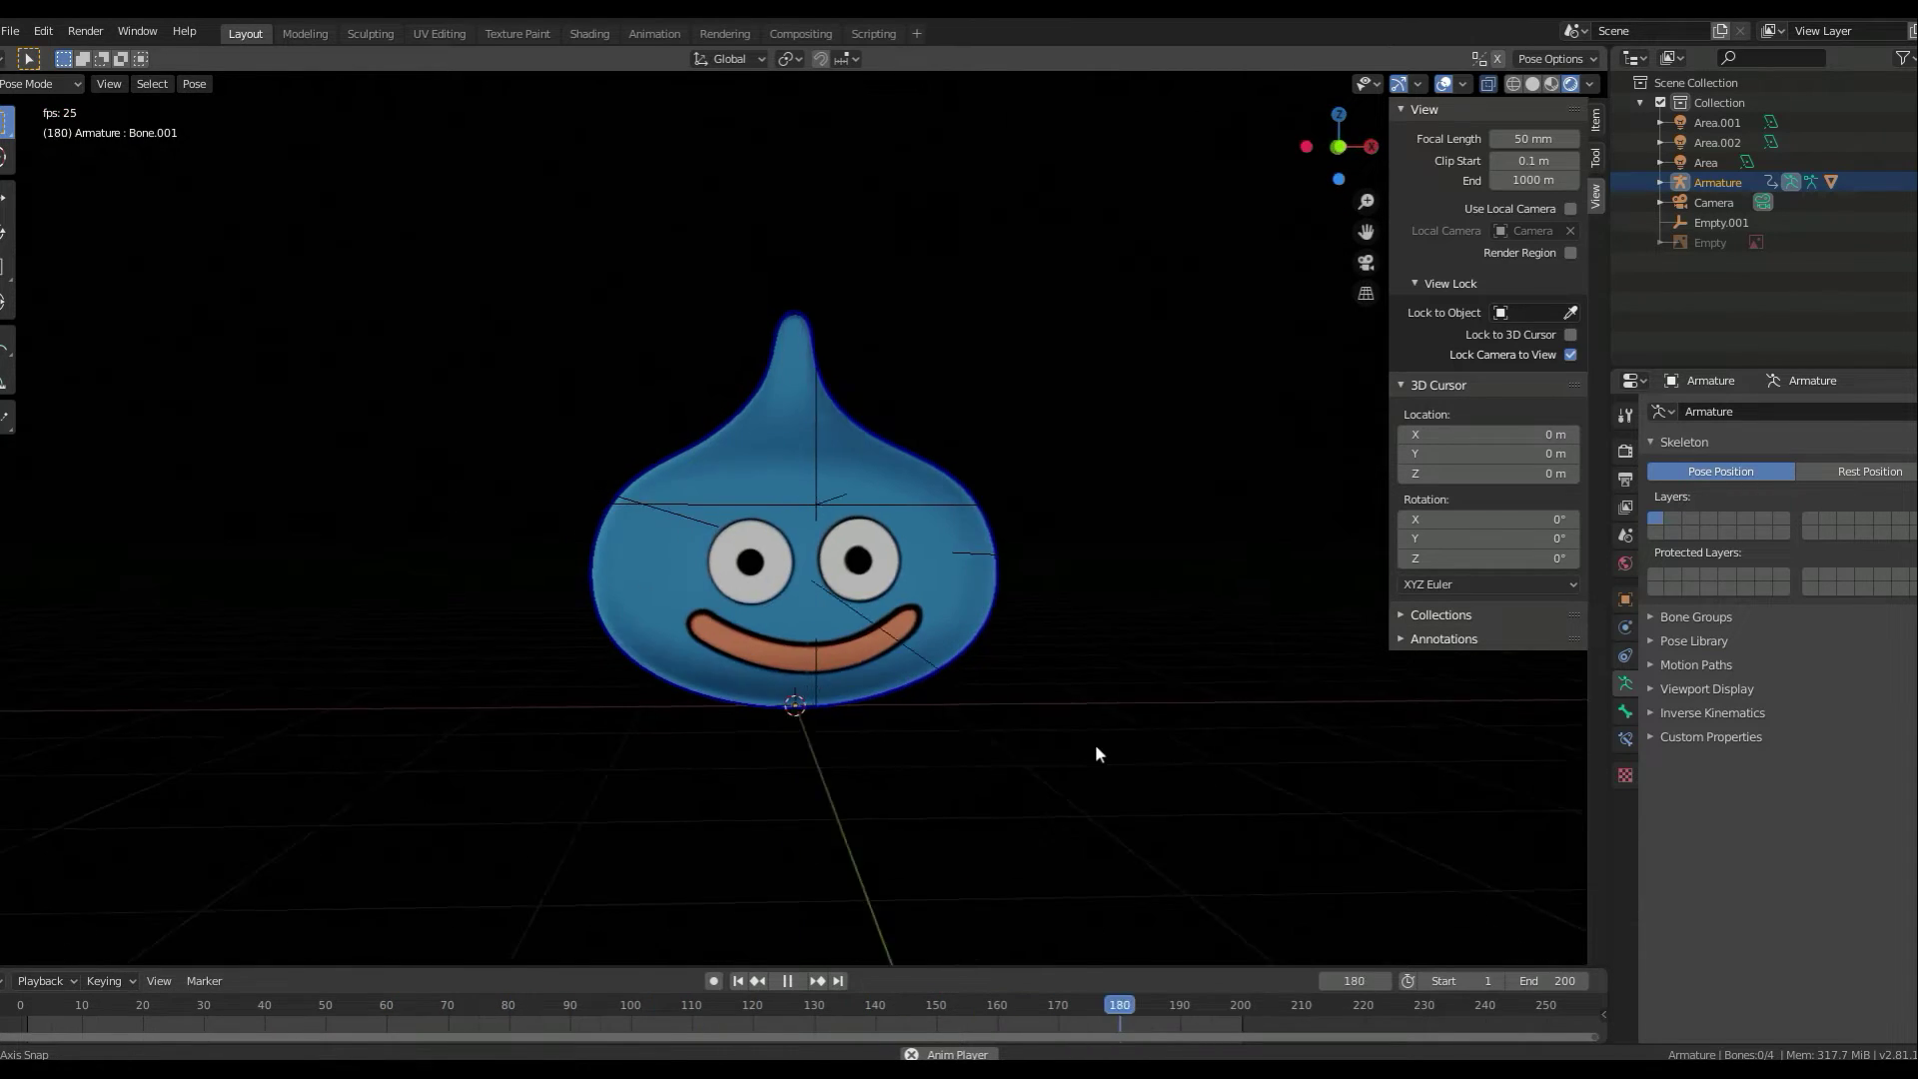
# - Preview the animation playback, then stop and return to frame 1
pyautogui.press('space')
pyautogui.click(778, 980)
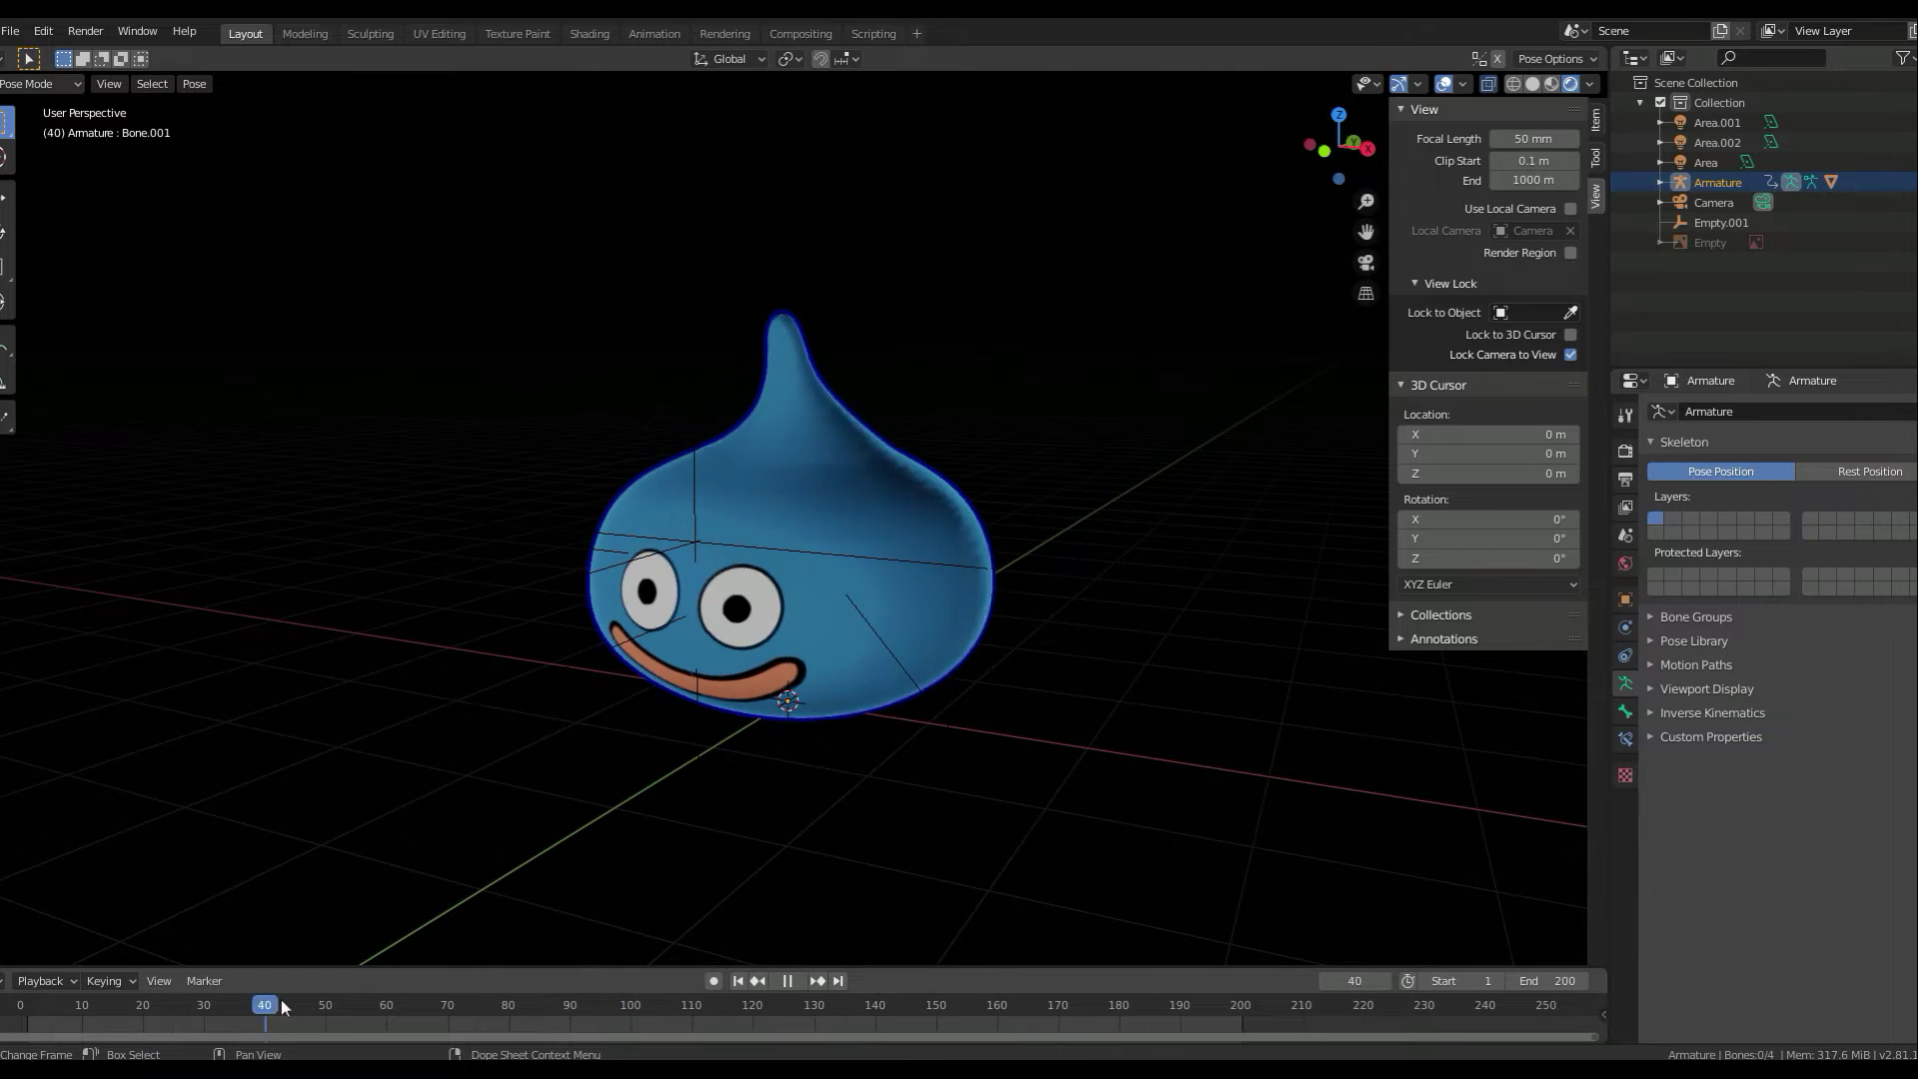
pyautogui.press('Escape')
# - In pose mode, keyframe the bottom bone's location at frame 60
pyautogui.click(901, 897)
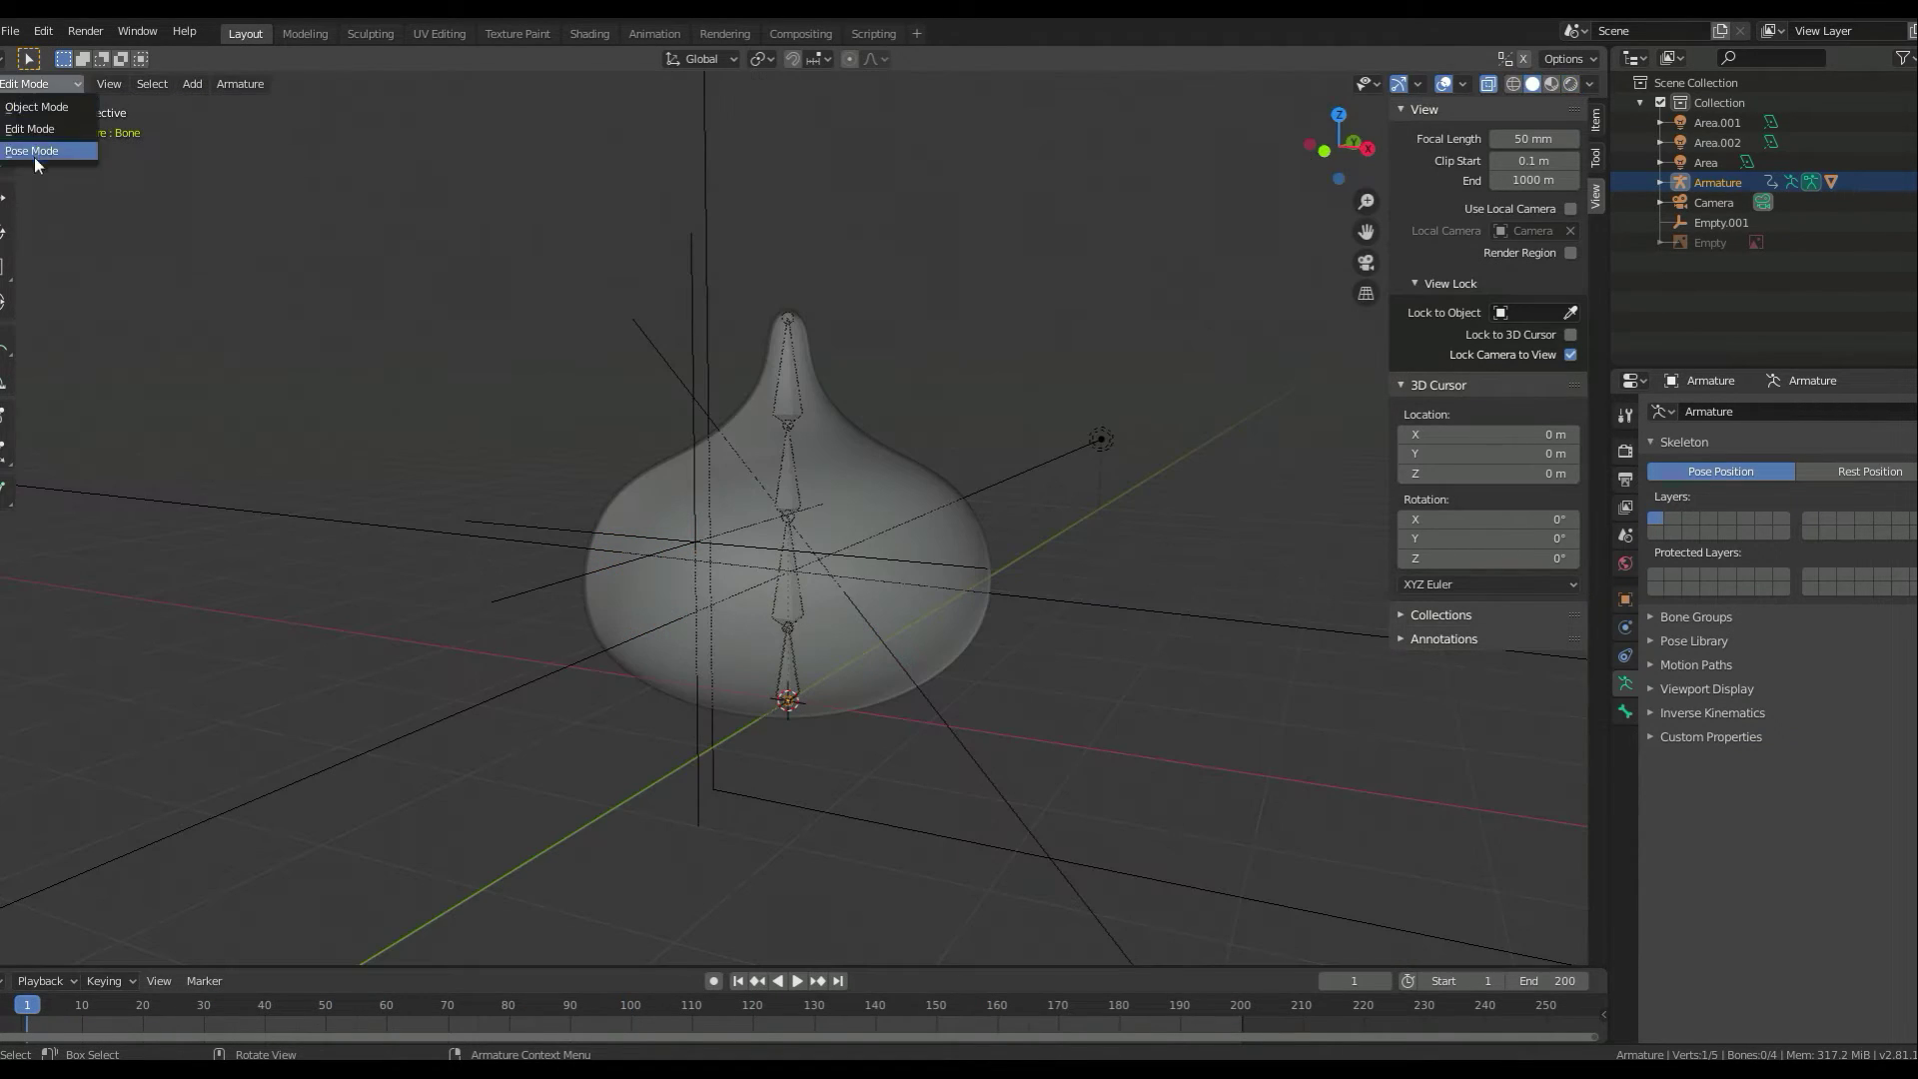
pyautogui.hotkey('ctrl', 'Tab')
pyautogui.press('KP_1')
pyautogui.scroll(3, 1019, 716)
pyautogui.click(386, 1004)
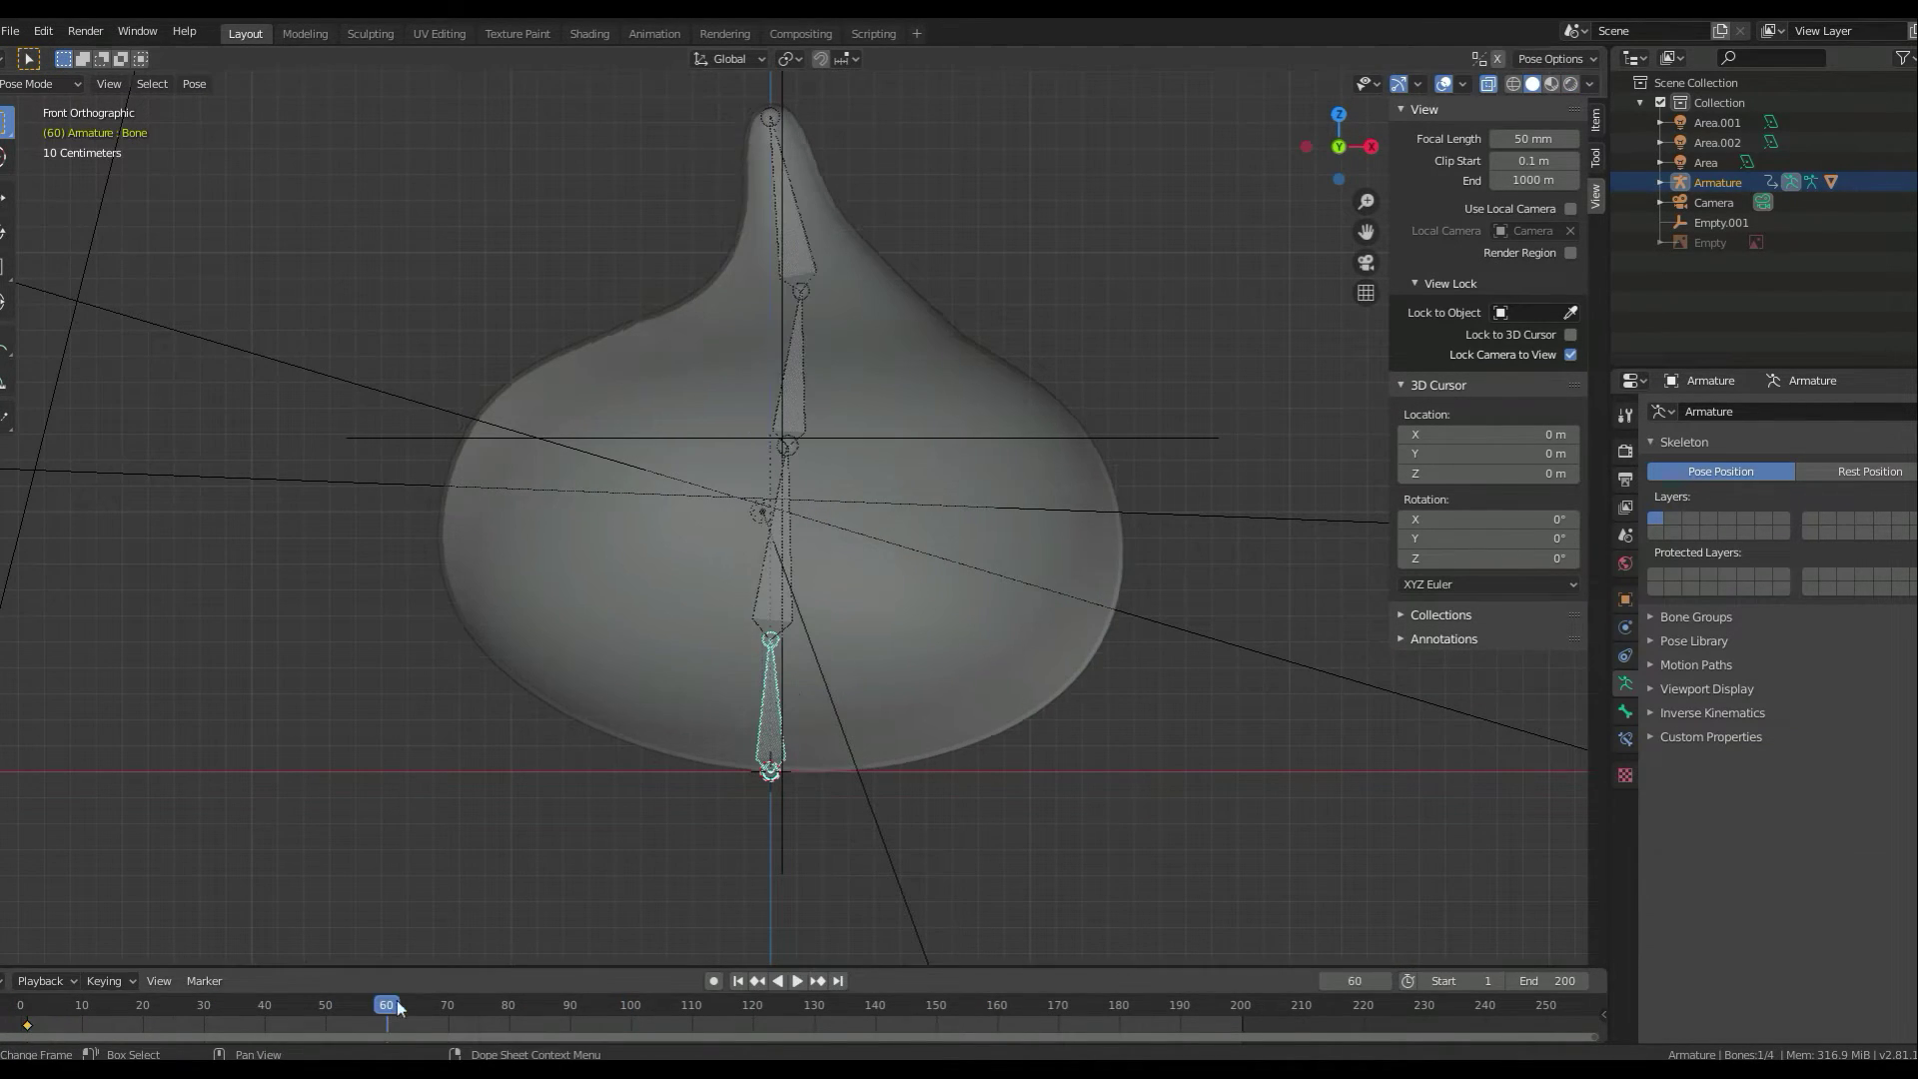
pyautogui.moveTo(813, 767); pyautogui.dragTo(821, 693, button='middle')
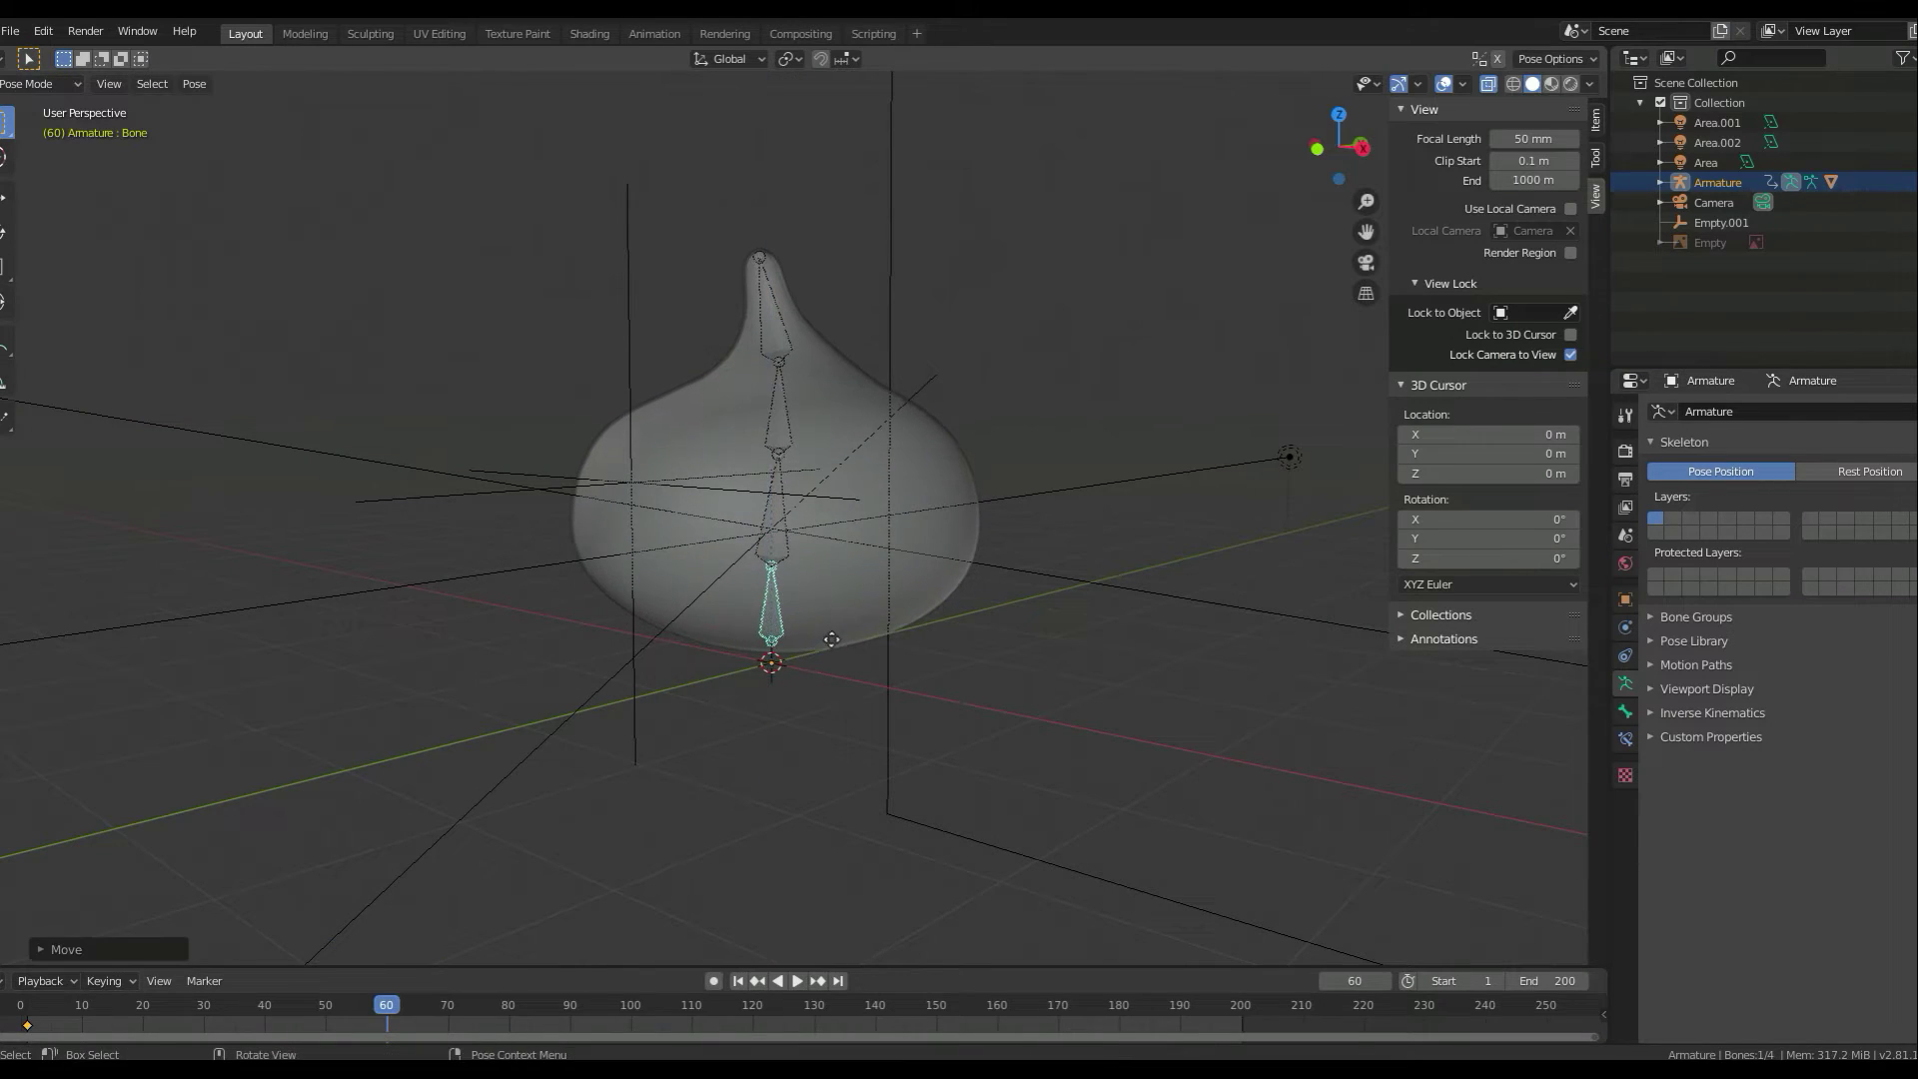
pyautogui.press('i')
pyautogui.click(823, 667)
# - Move the bottom bone along Z and keyframe its location at frames 120 and 200
pyautogui.press('Up')
pyautogui.press('KP_1')
pyautogui.press('g')
pyautogui.press('z')
pyautogui.click(884, 789)
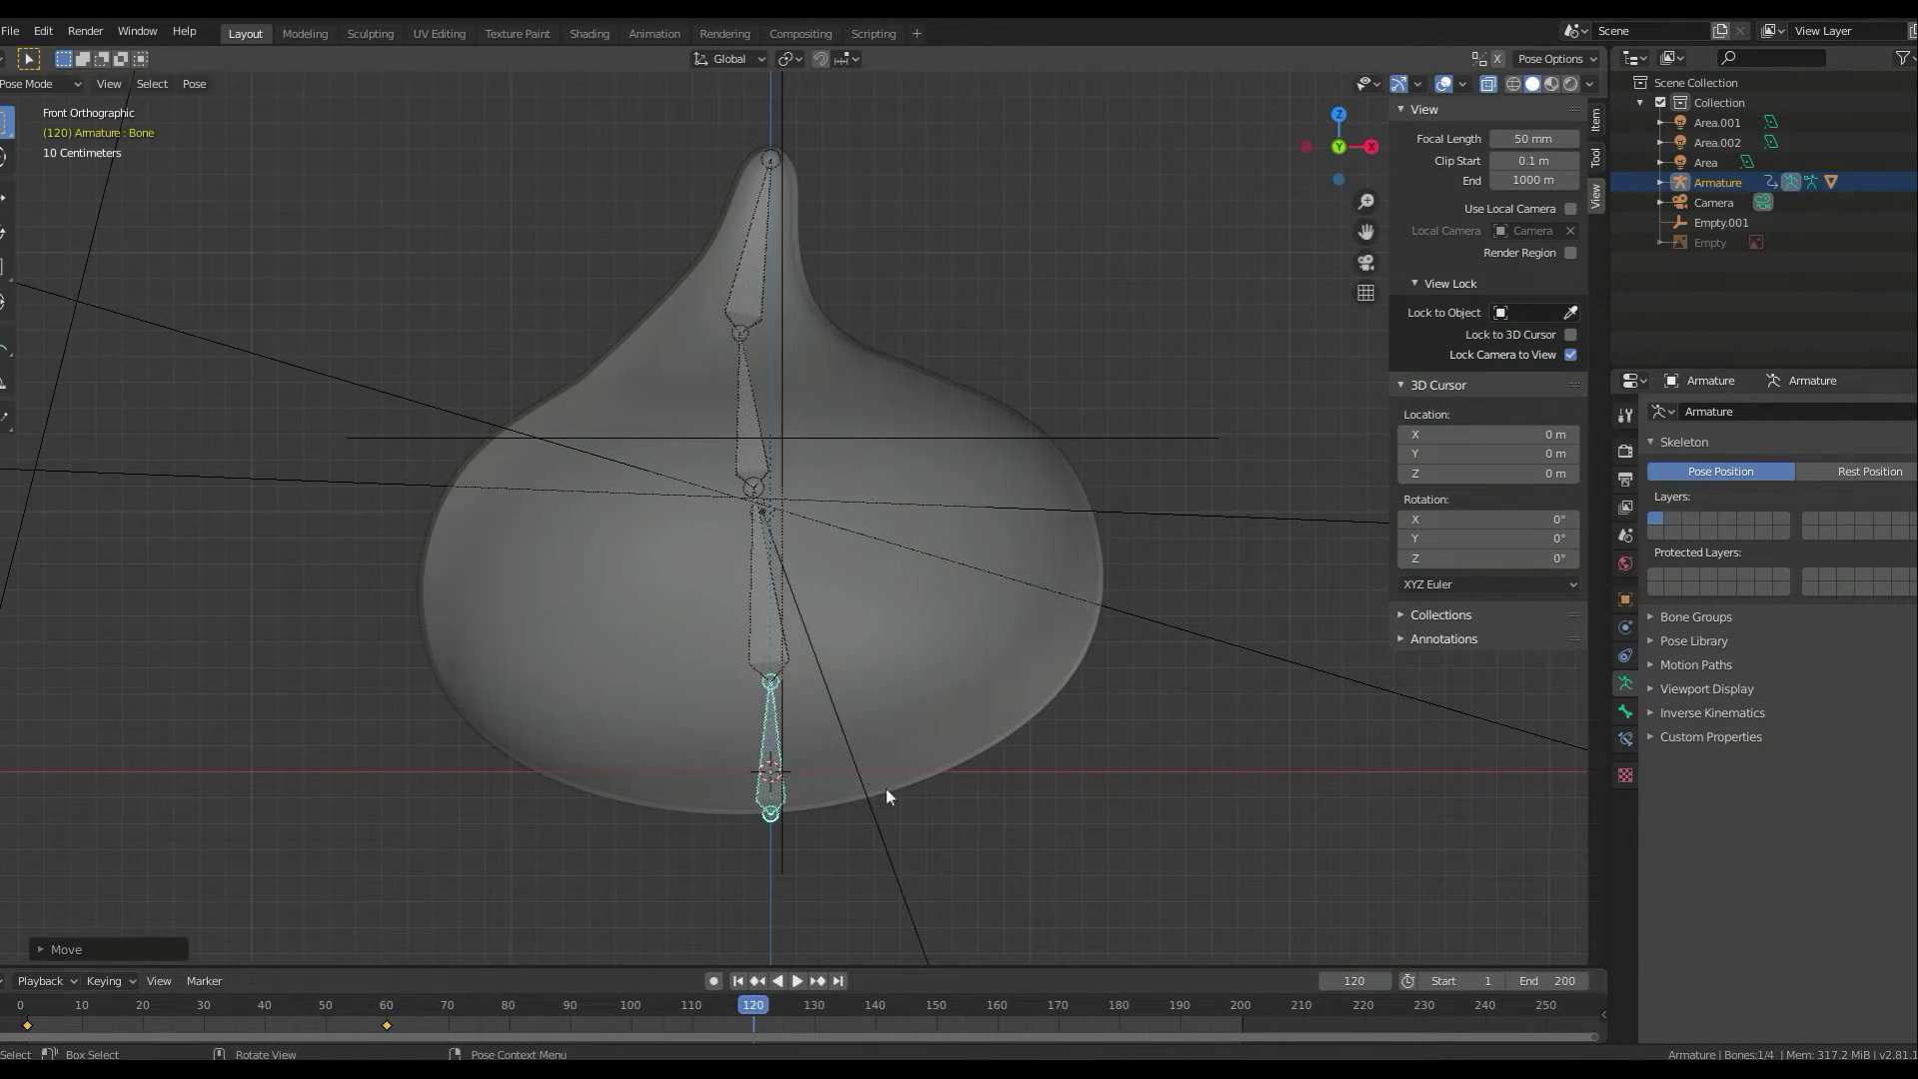
pyautogui.press('i')
pyautogui.click(734, 685)
pyautogui.click(1596, 118)
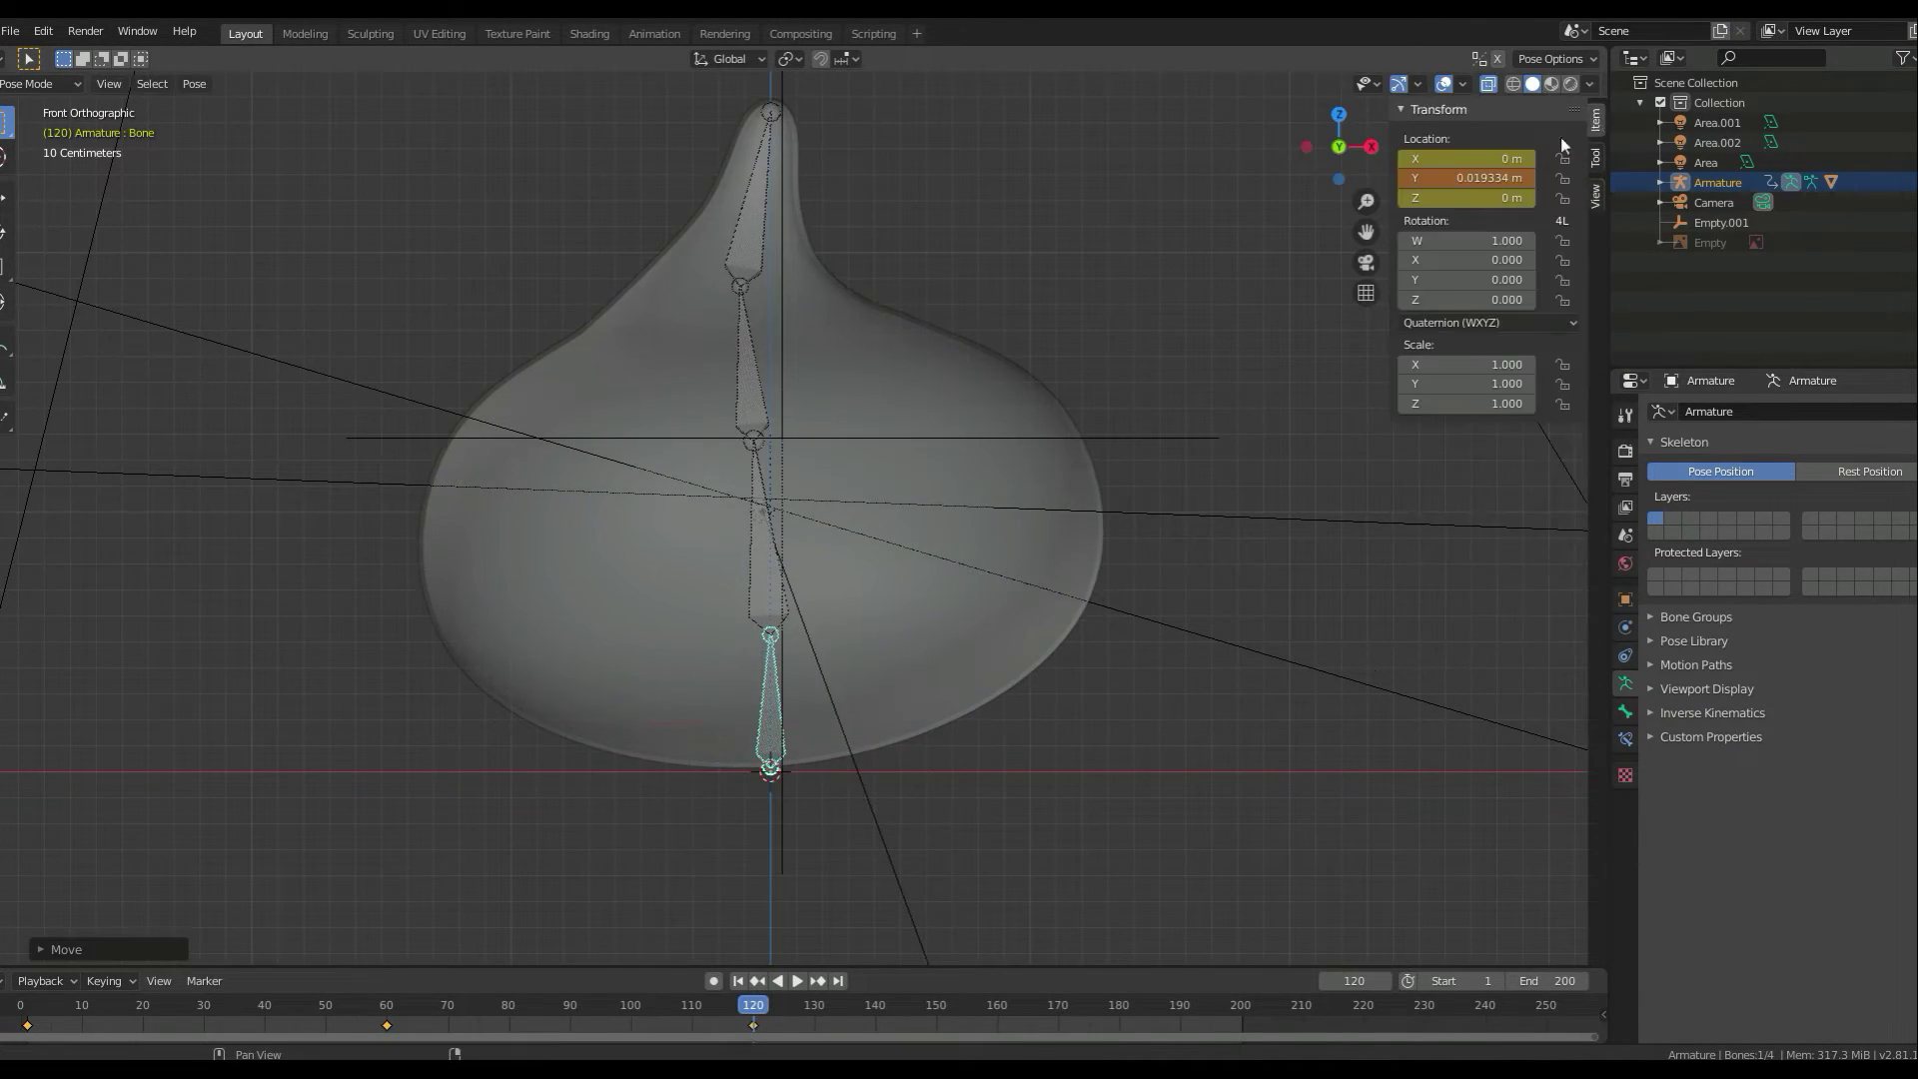
pyautogui.hotkey('shift', 'Right')
pyautogui.press('g')
pyautogui.press('z')
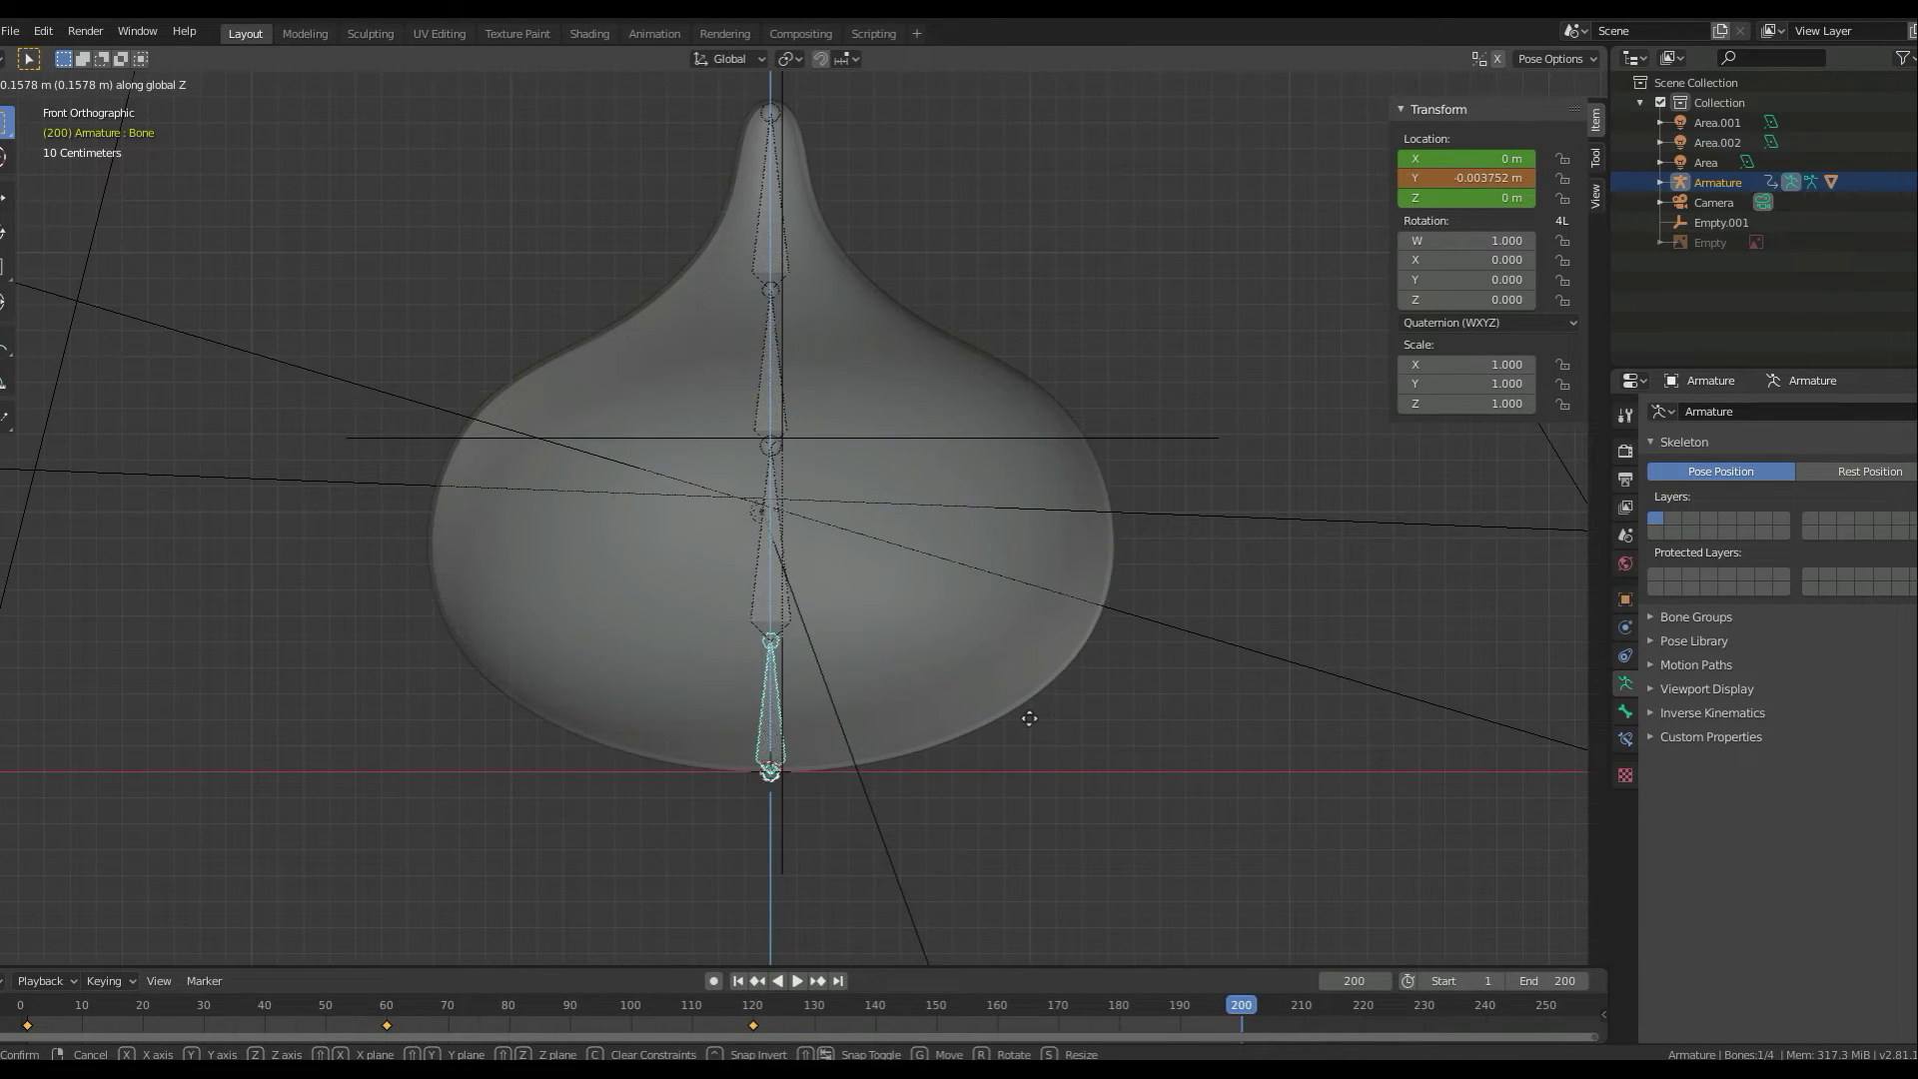
pyautogui.press('i')
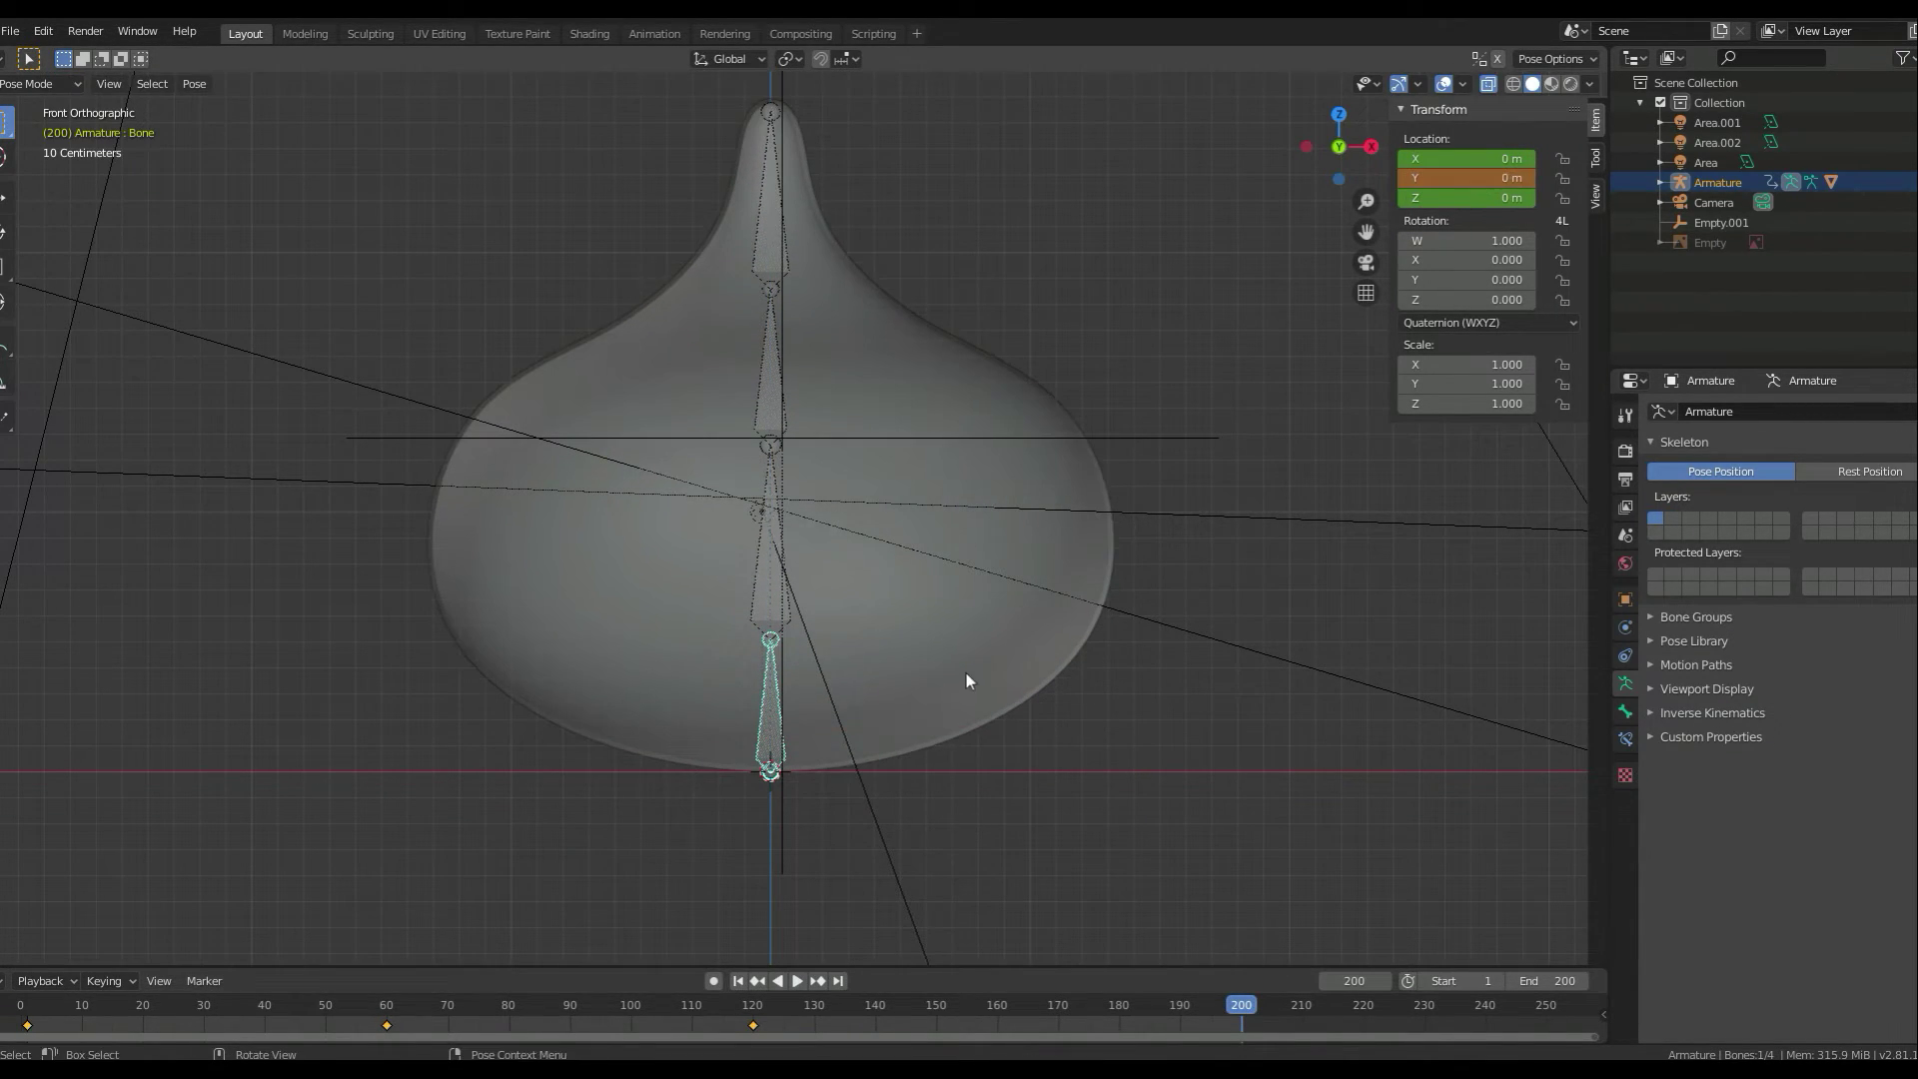
# - Play the bobbing animation in rendered shading, orbiting the slime, then stop playback
pyautogui.press('space')
pyautogui.press('z')
pyautogui.click(1111, 727)
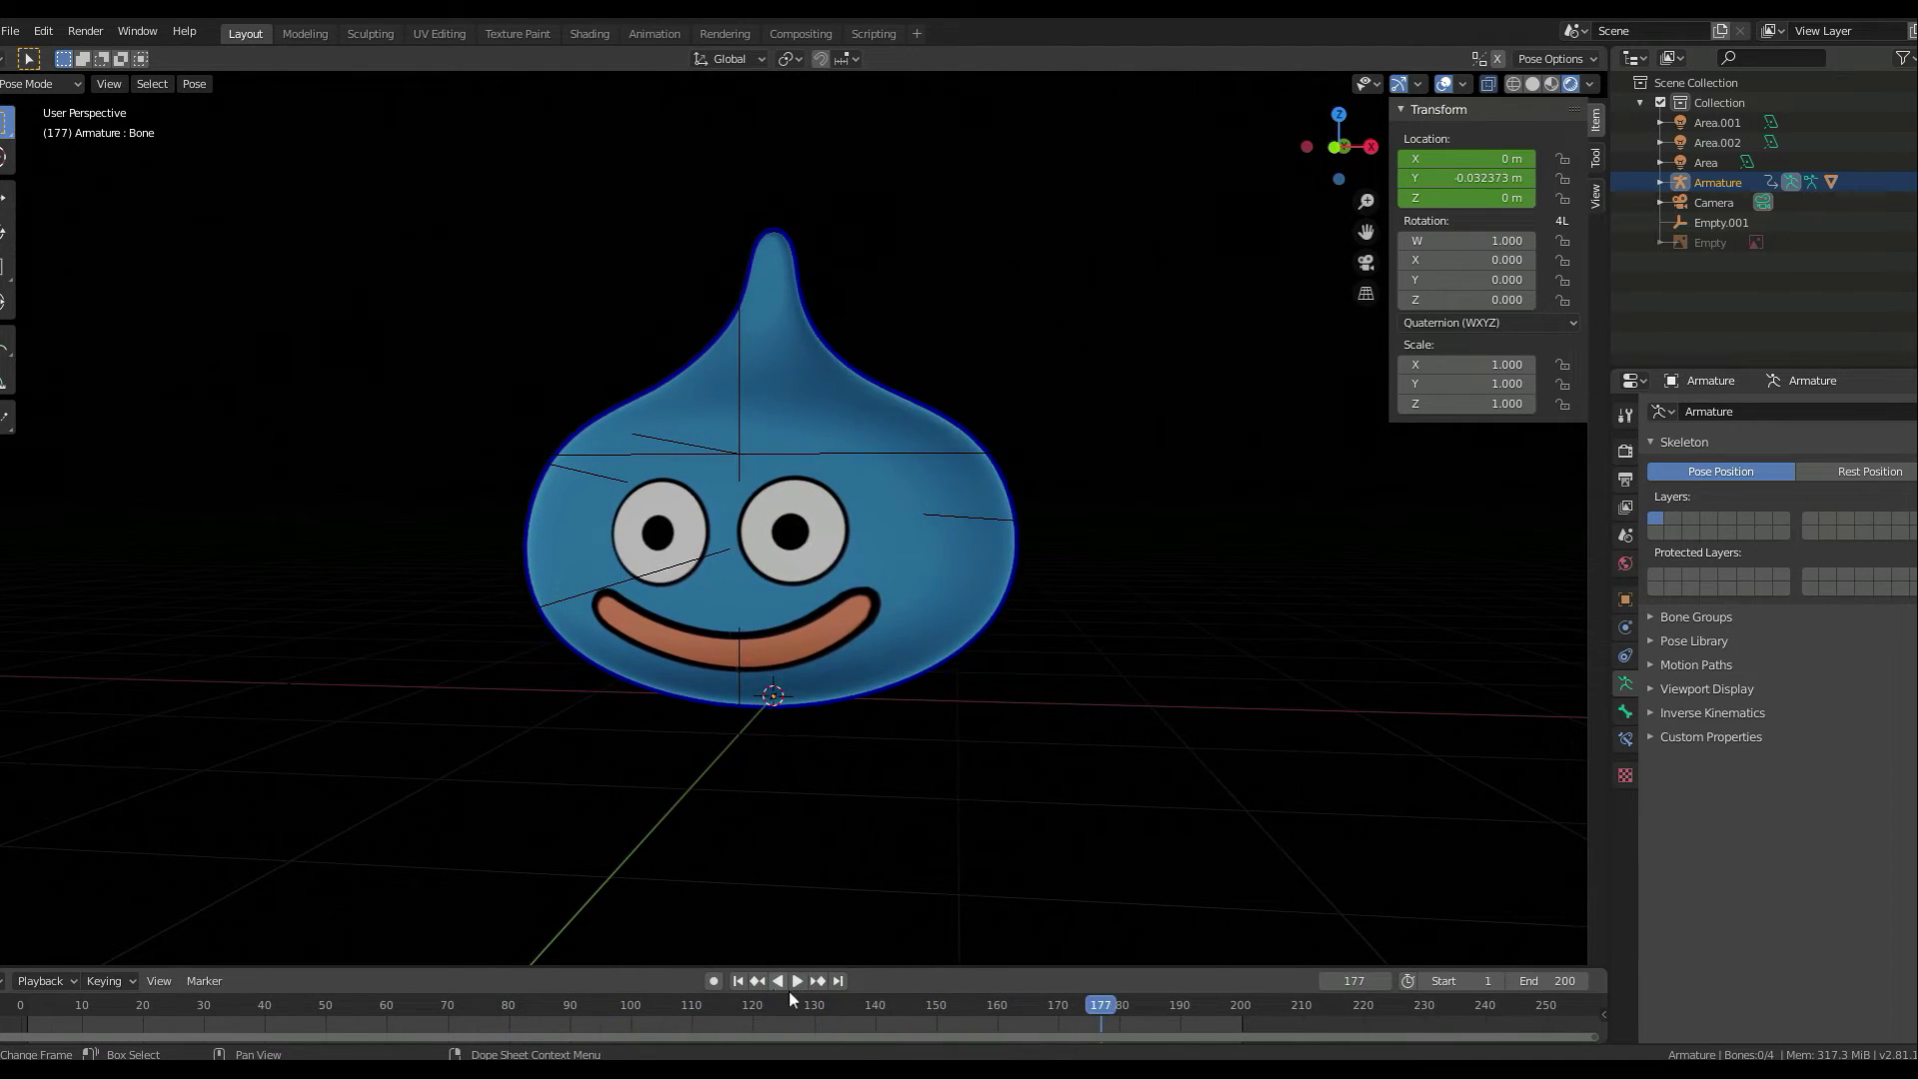
pyautogui.press('KP_1')
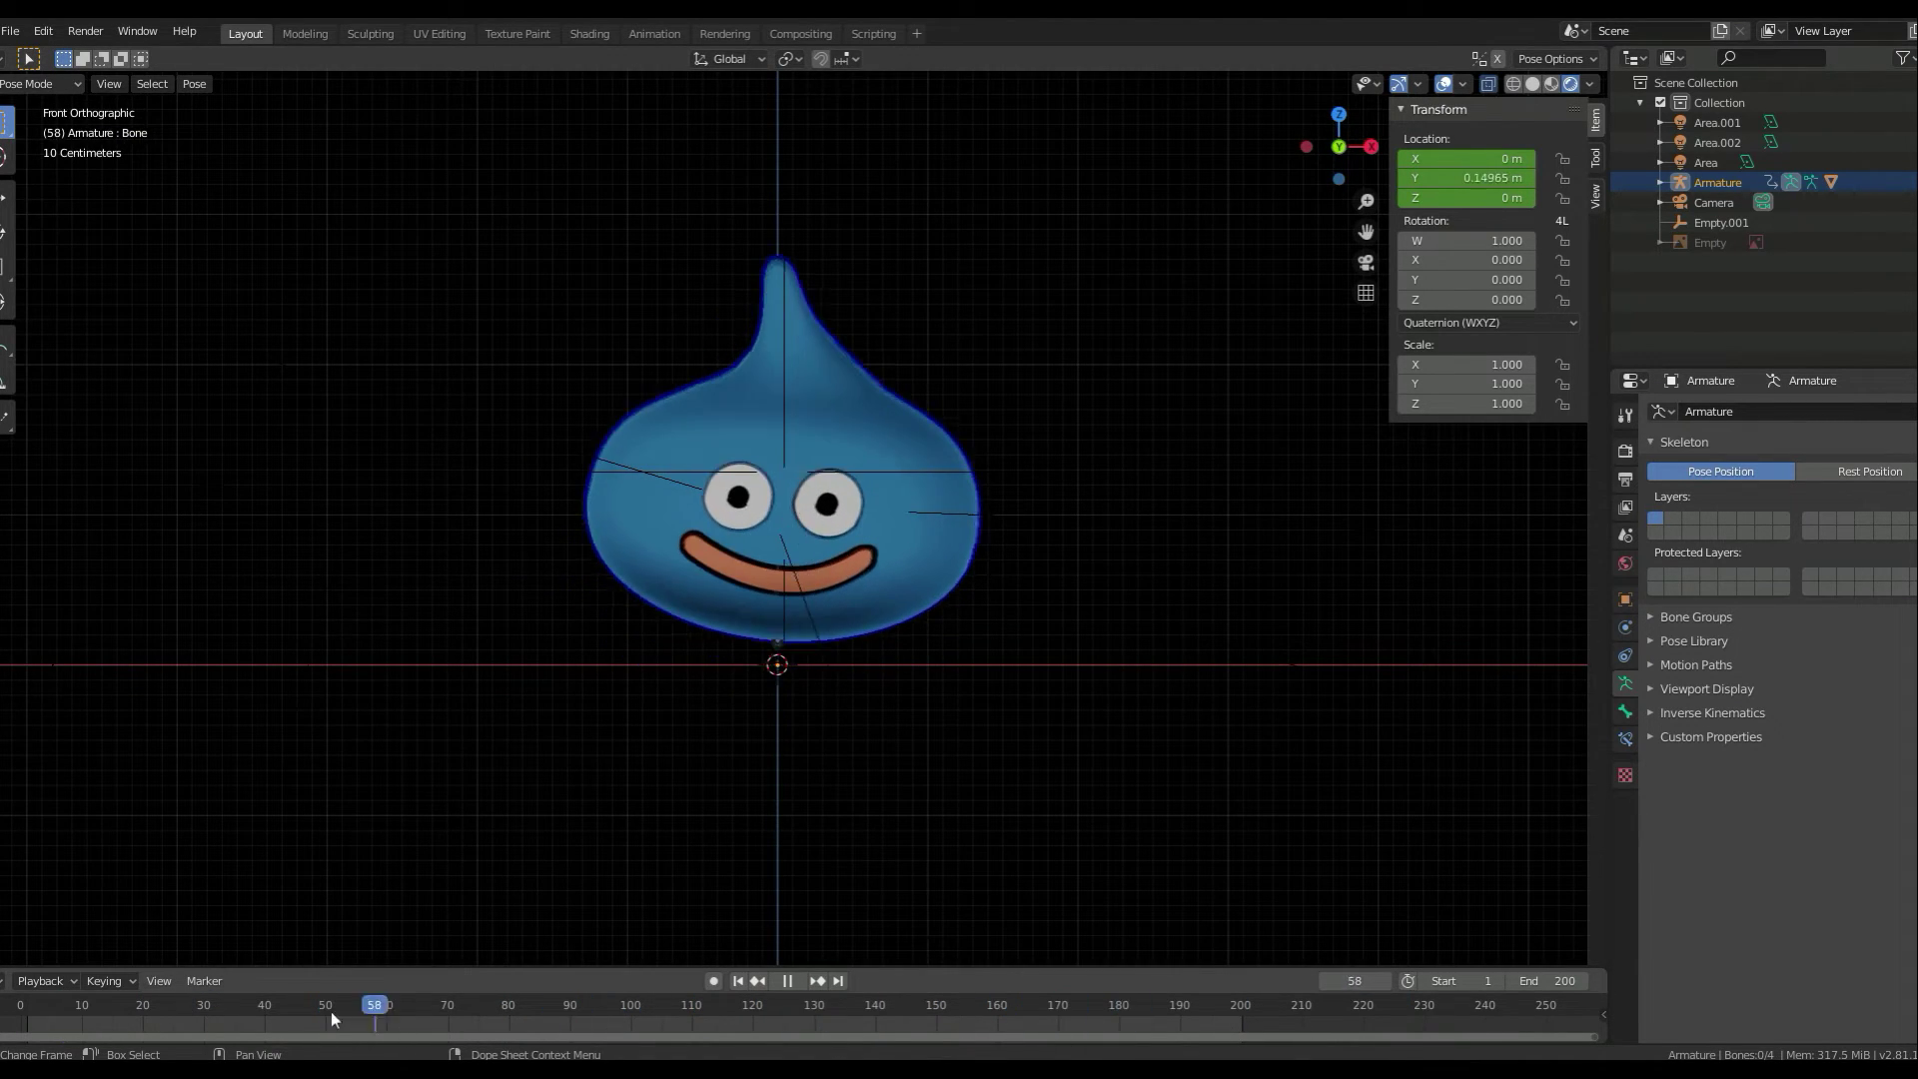
pyautogui.moveTo(1037, 765); pyautogui.dragTo(134, 975, button='middle')
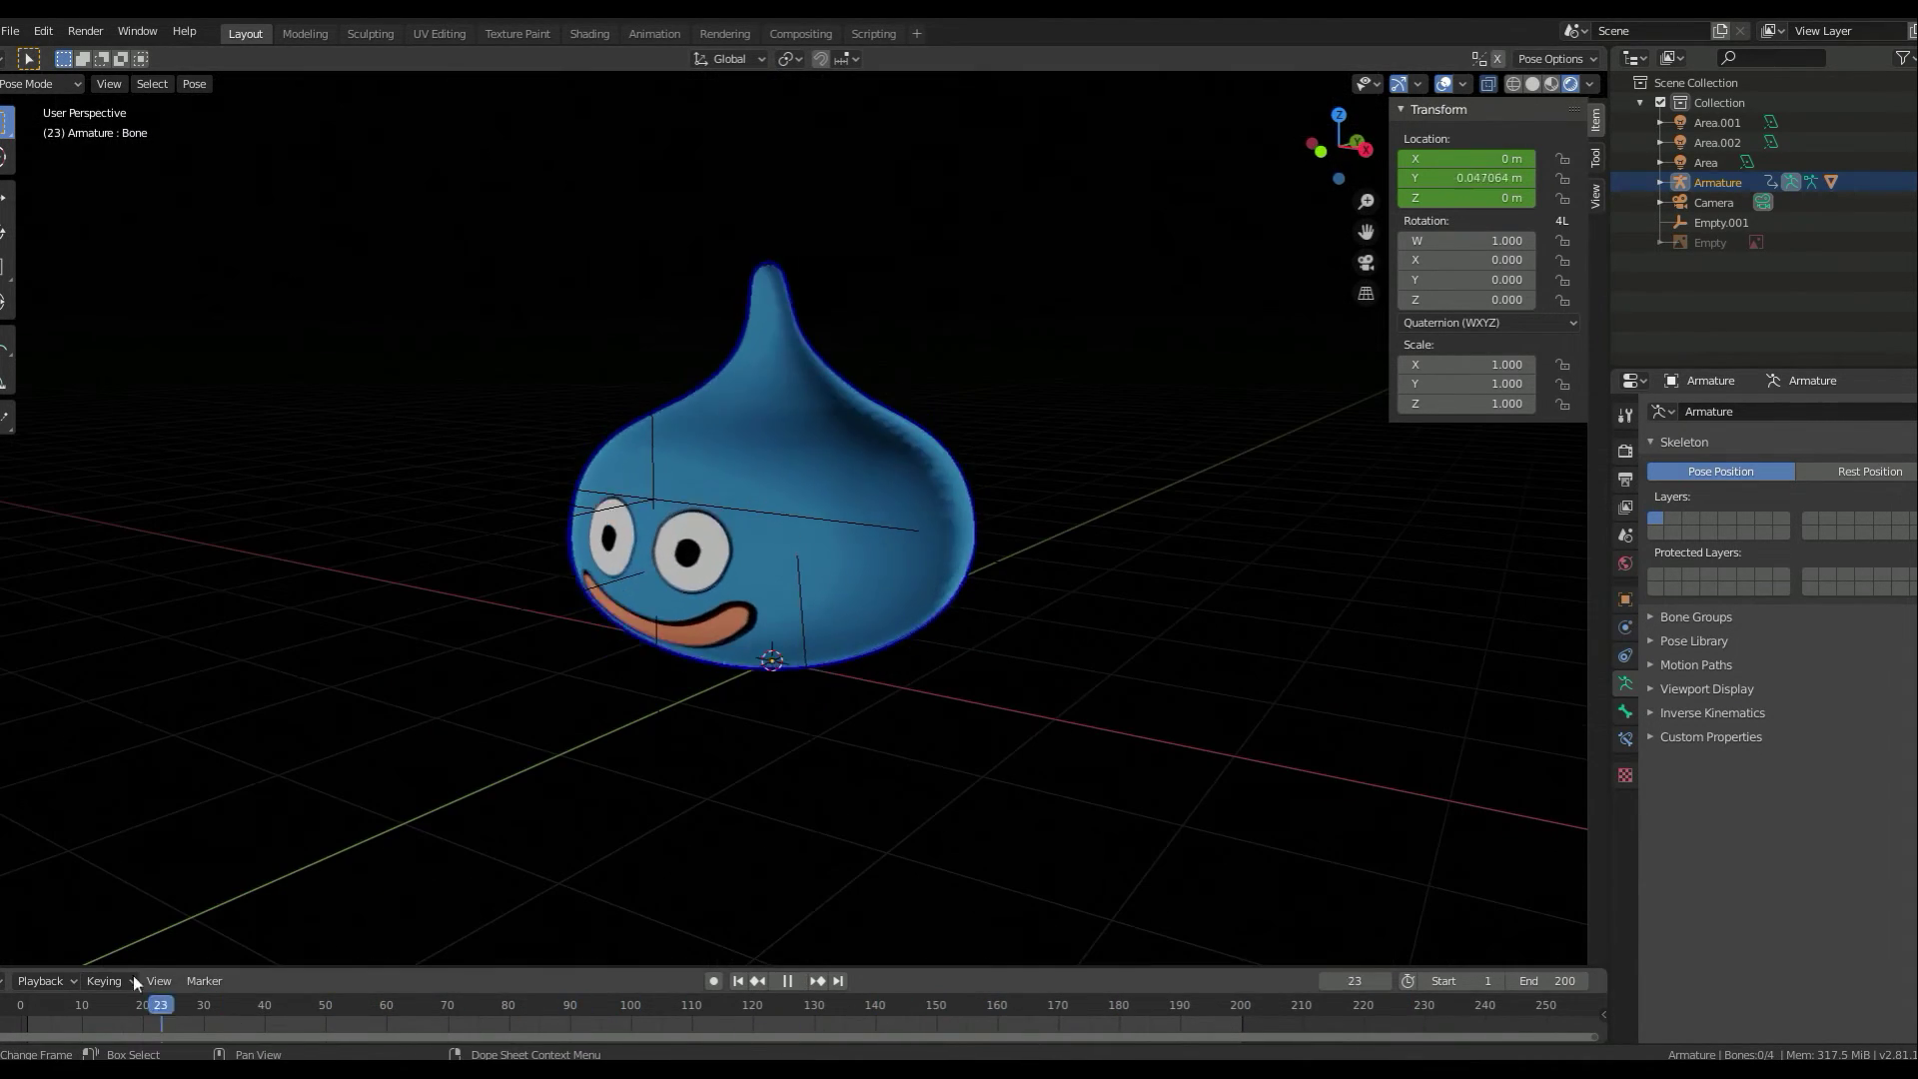
pyautogui.moveTo(539, 889)
pyautogui.mouseDown(button='middle')
pyautogui.moveTo(812, 764)
pyautogui.moveTo(1087, 745)
pyautogui.moveTo(856, 779)
pyautogui.moveTo(971, 835)
pyautogui.moveTo(929, 777)
pyautogui.moveTo(987, 734)
pyautogui.mouseUp(button='middle')
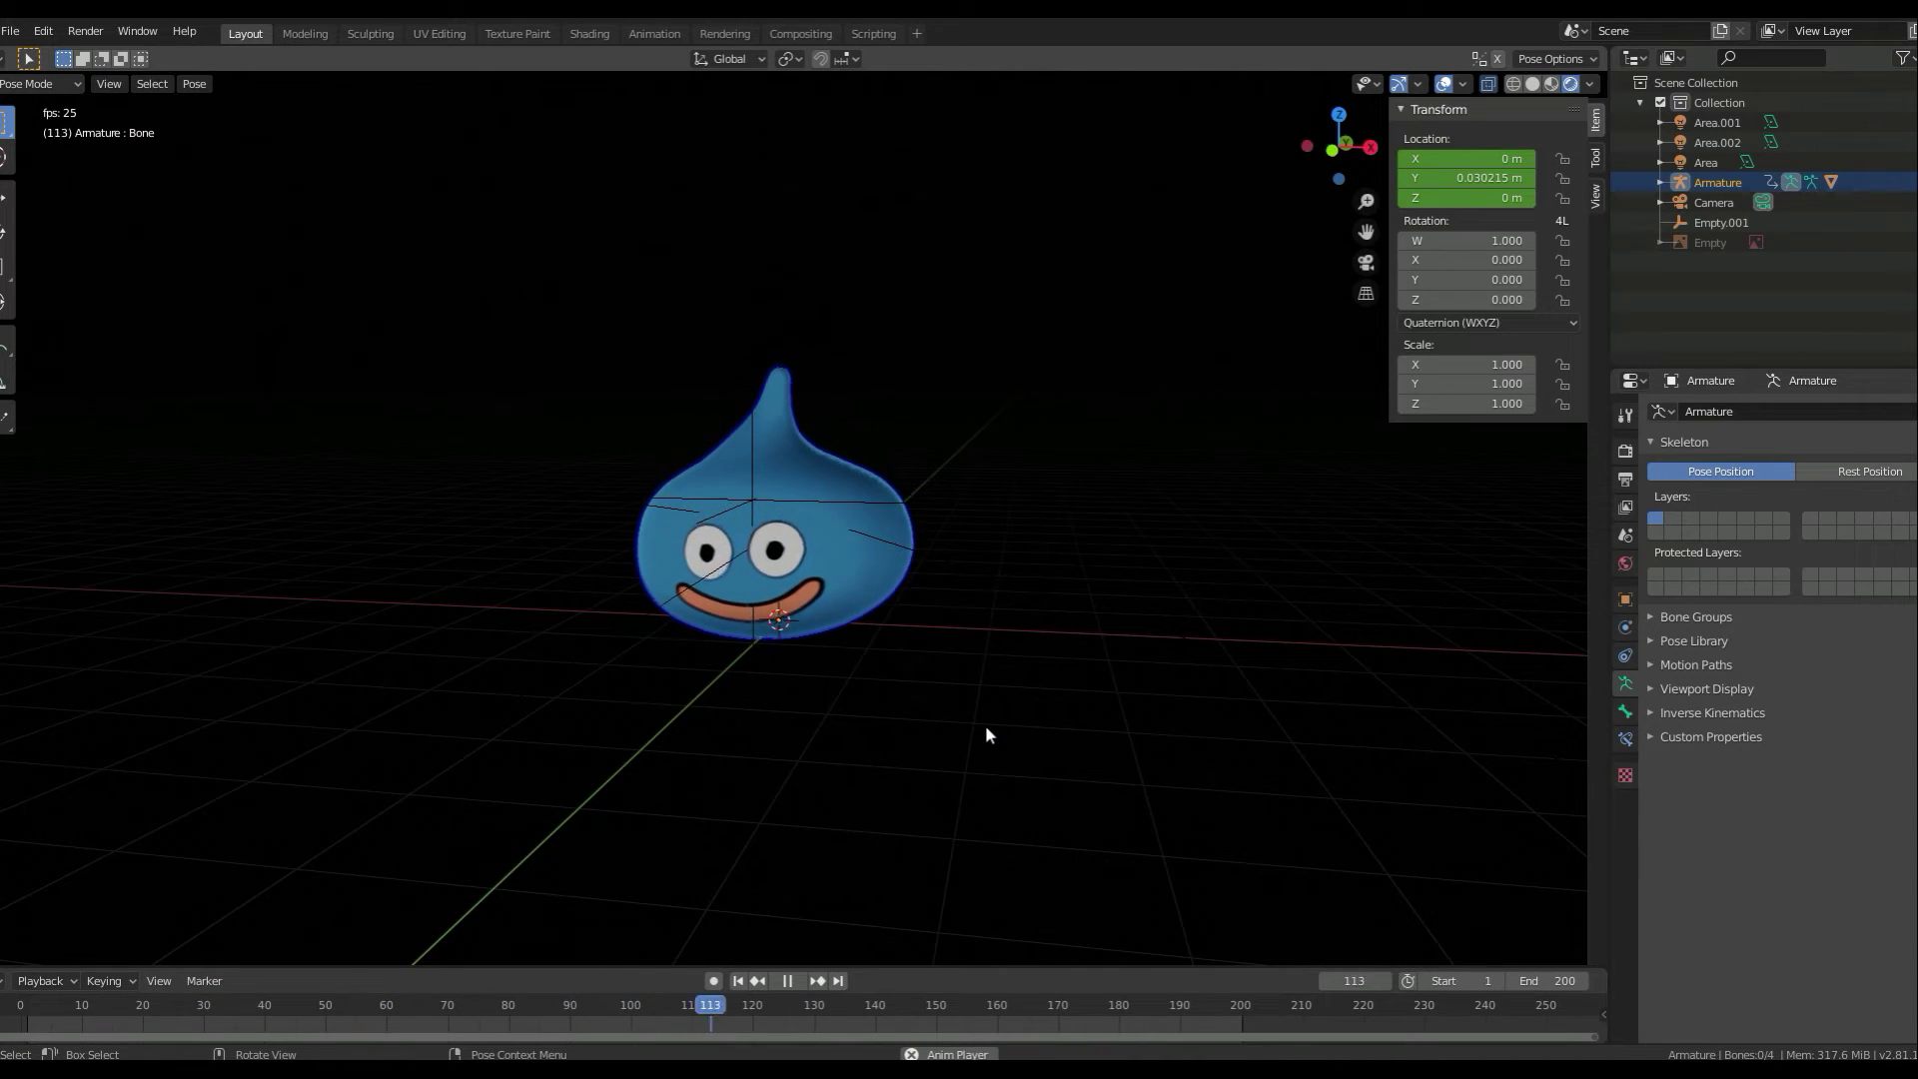
pyautogui.click(787, 980)
# - In solid shading, select the upper middle bone and key its tilt at frame 60
pyautogui.press('z')
pyautogui.click(781, 560)
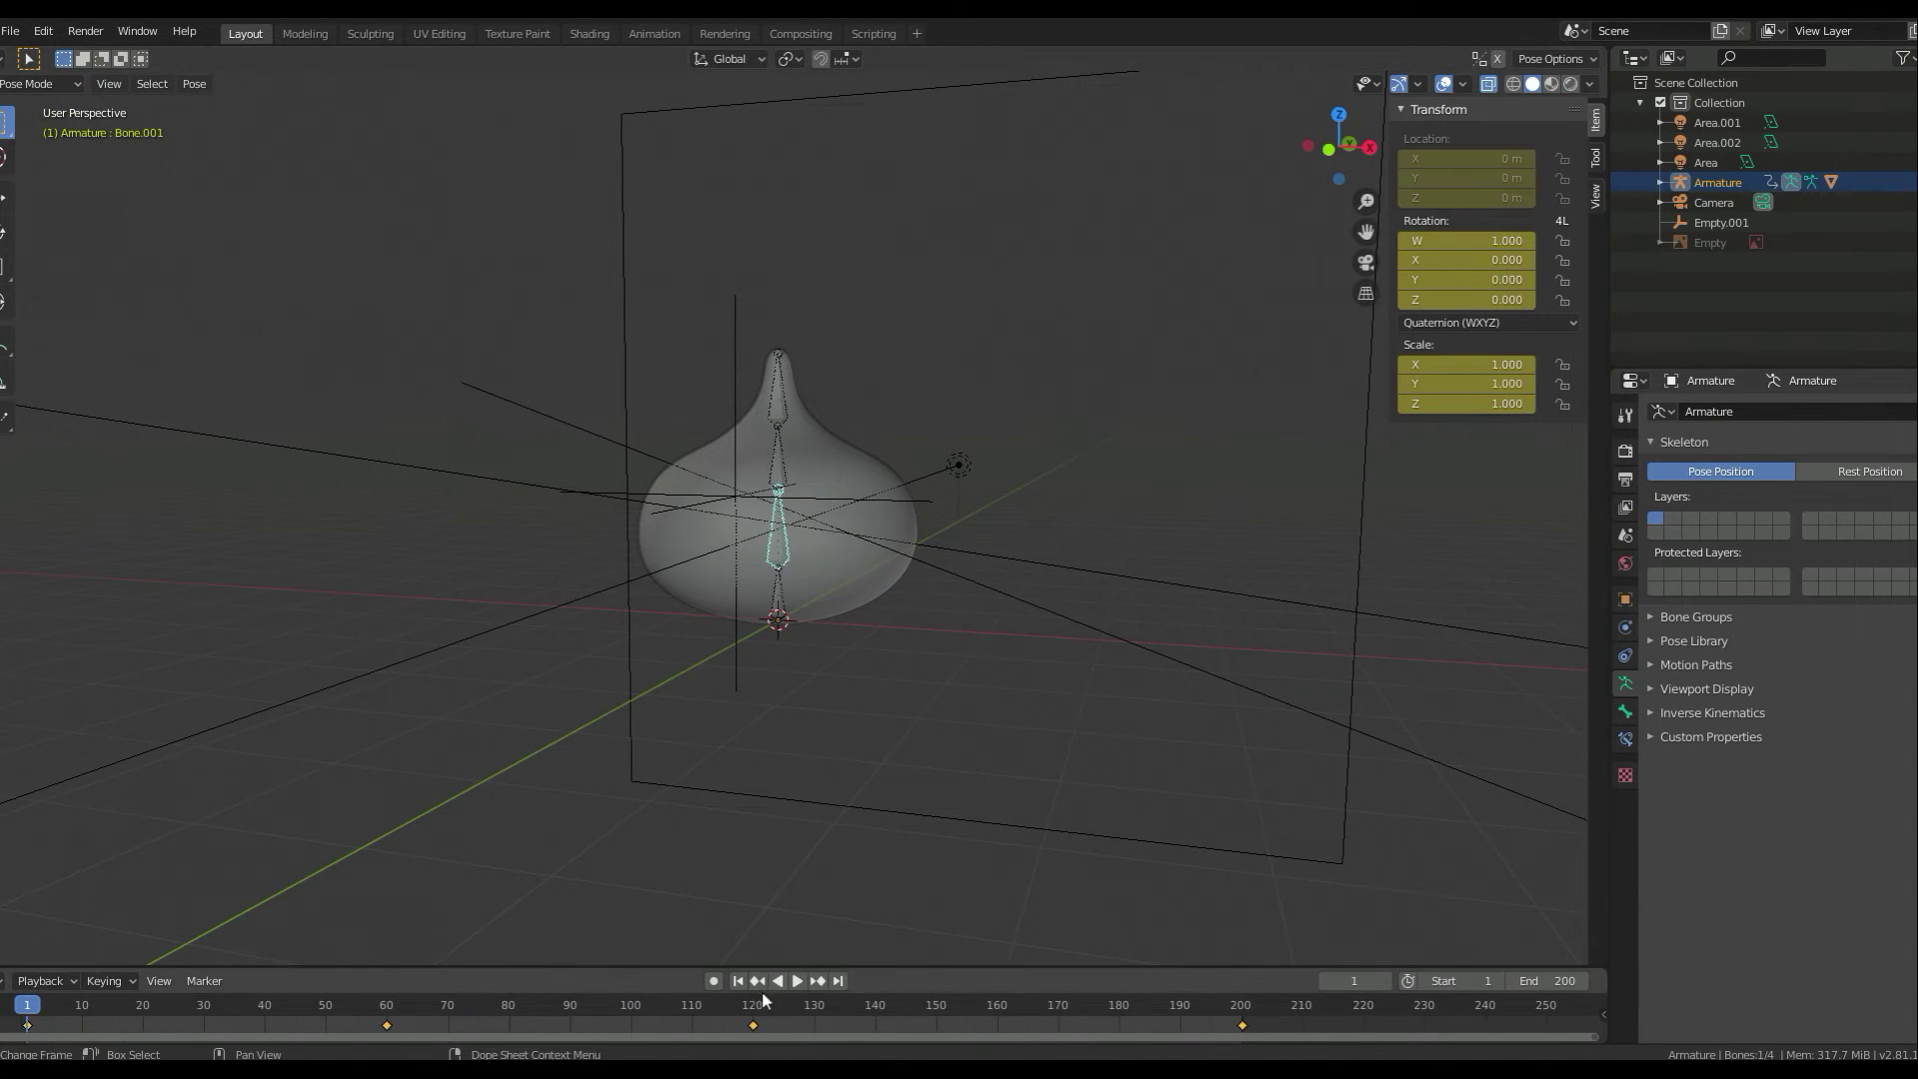
pyautogui.click(757, 981)
pyautogui.moveTo(869, 799)
pyautogui.mouseDown(button='middle')
pyautogui.moveTo(901, 761)
pyautogui.moveTo(807, 749)
pyautogui.moveTo(801, 766)
pyautogui.mouseUp(button='middle')
pyautogui.hotkey('shift', 'Left')
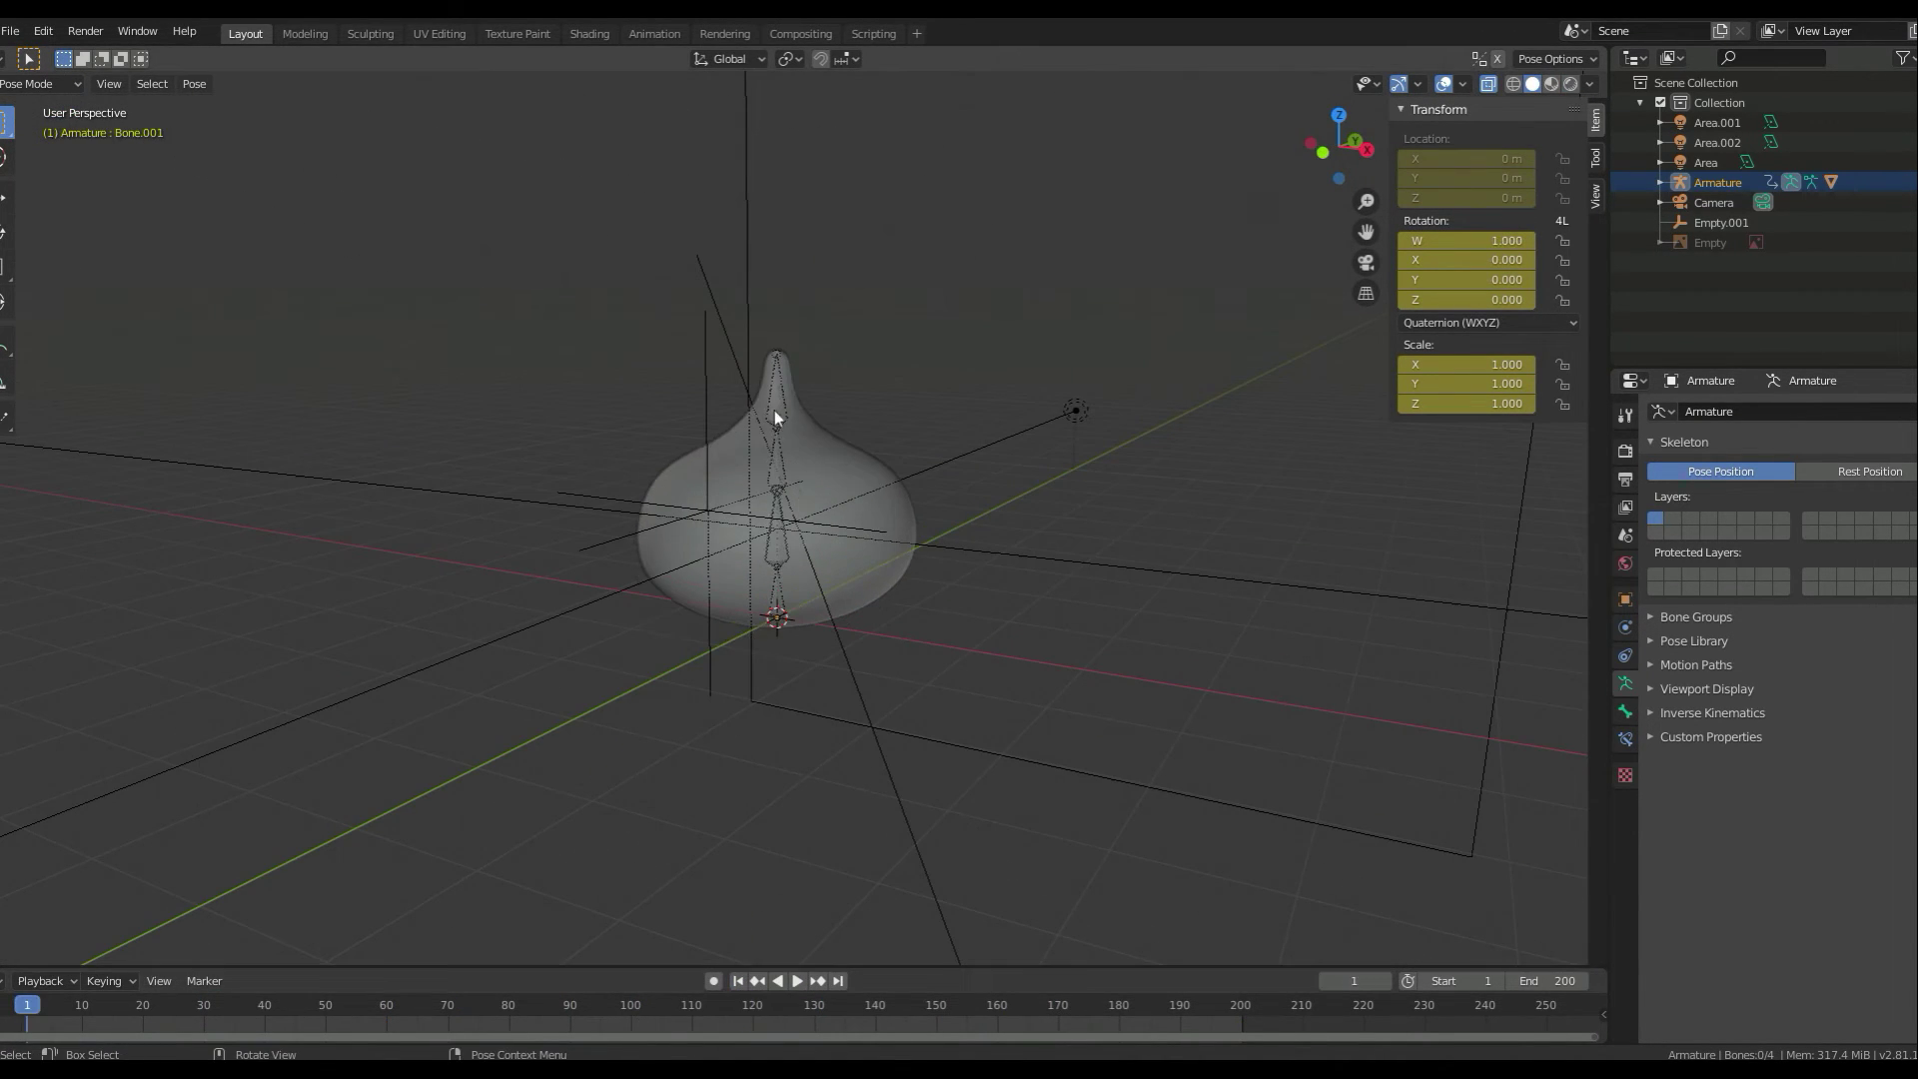
pyautogui.click(776, 410)
pyautogui.click(410, 1010)
pyautogui.press('KP_1')
pyautogui.click(767, 450)
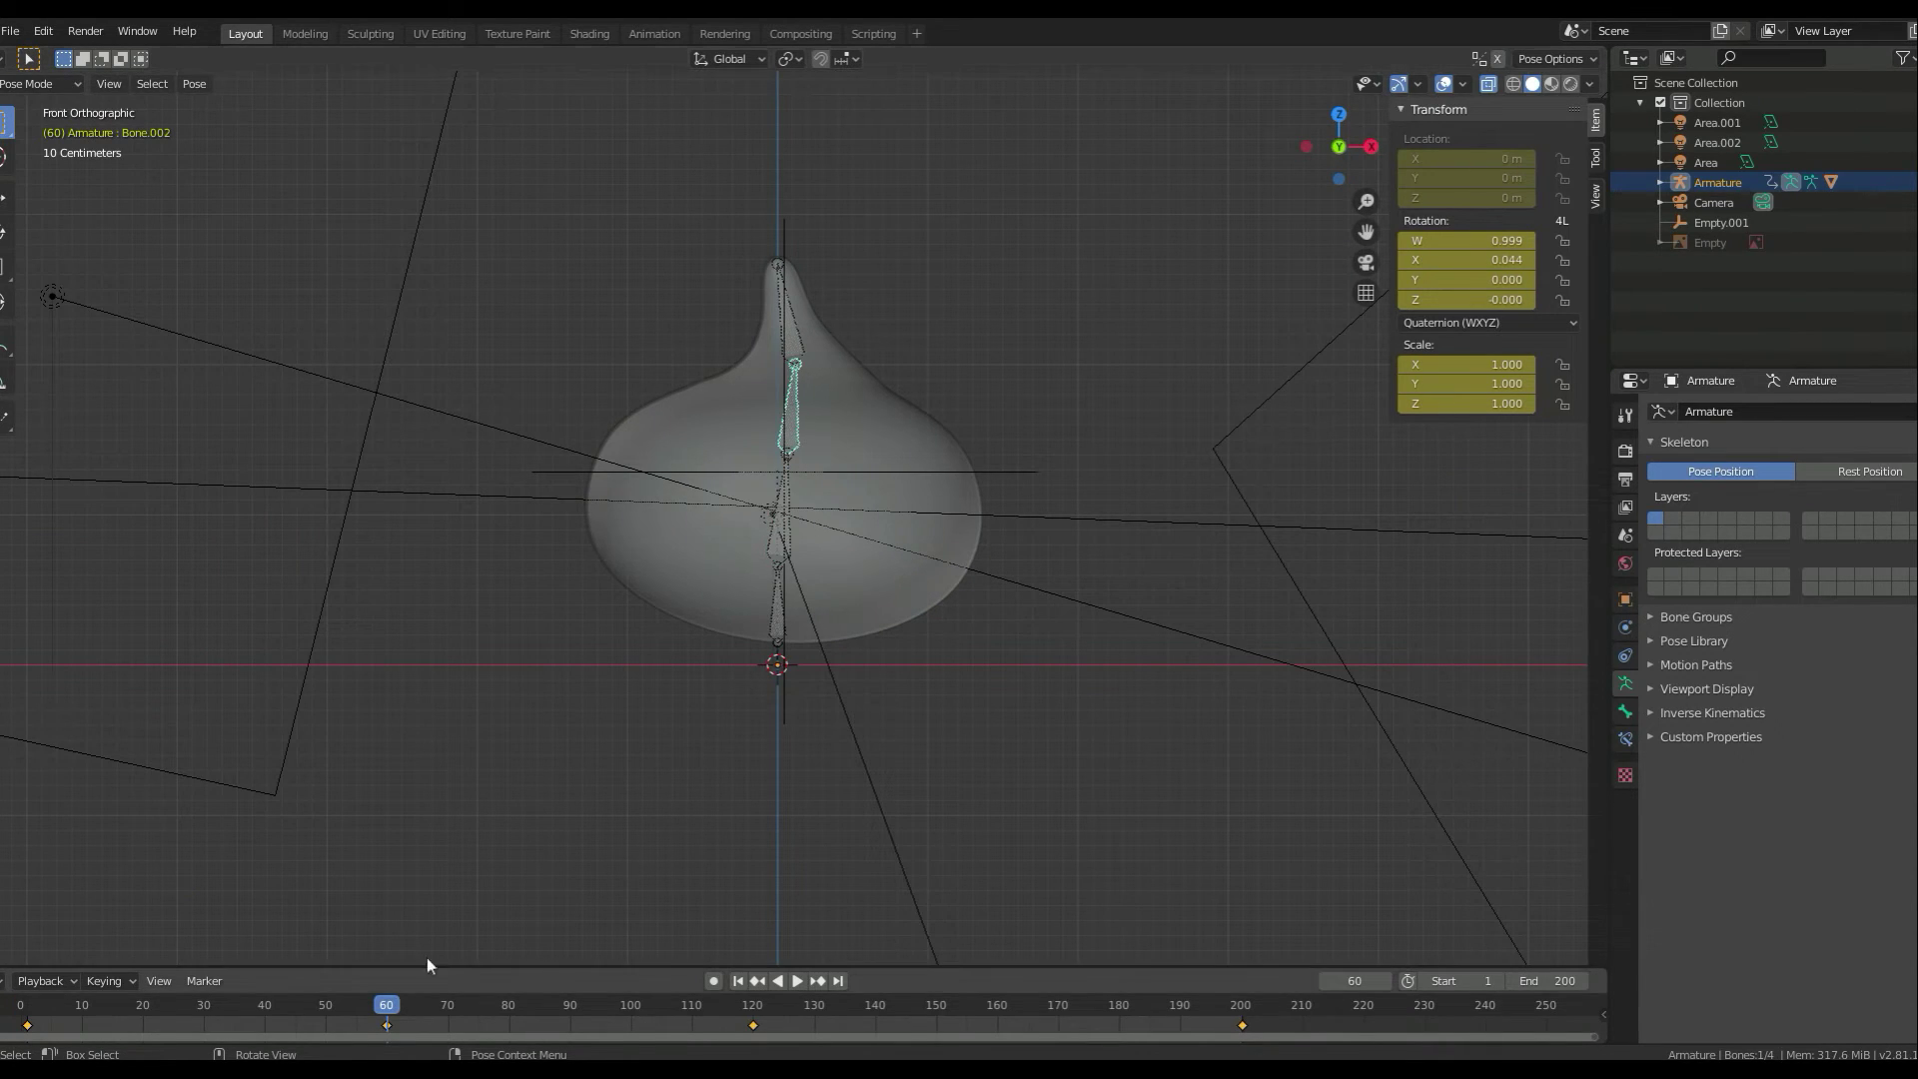
pyautogui.click(668, 1011)
pyautogui.press('space')
pyautogui.press('space')
# - Keyframe the upper bone's shrunken scale at frames 60 and 120, and the top bone at 200
pyautogui.press('s')
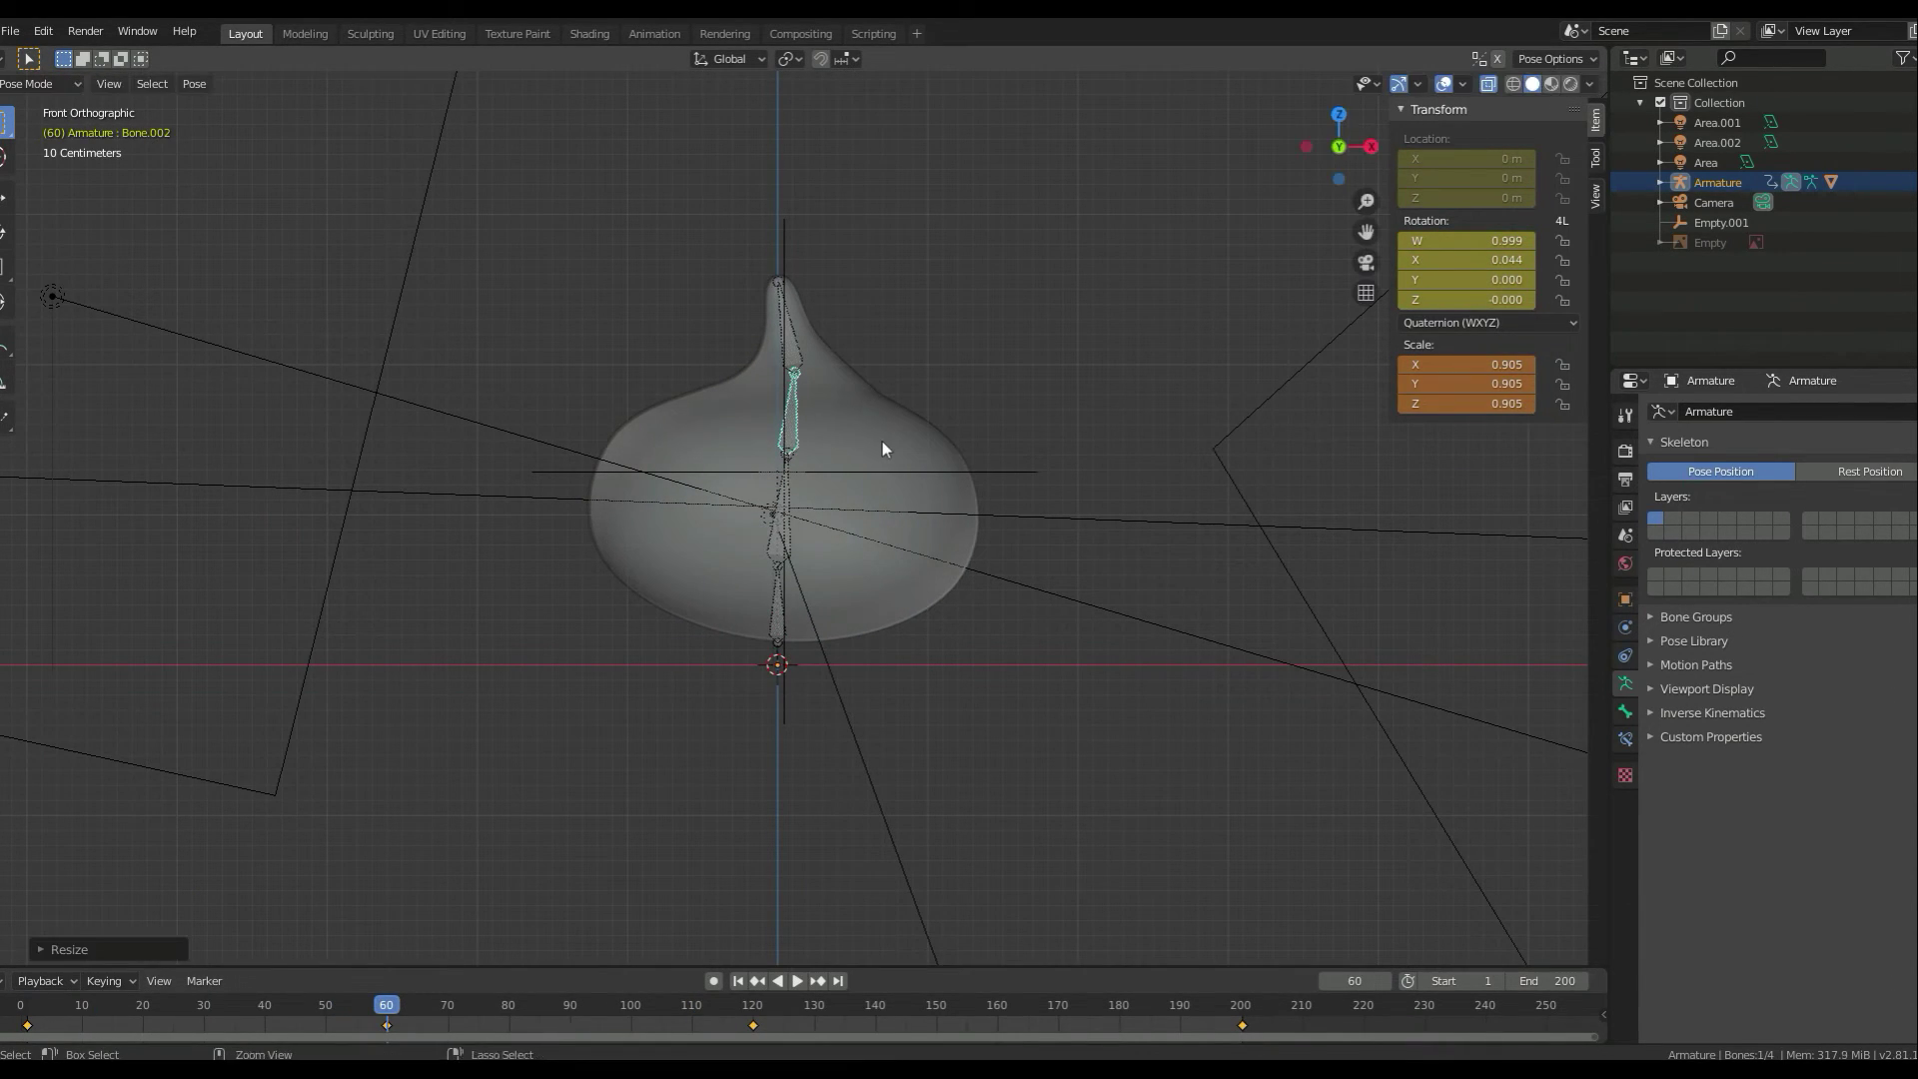
pyautogui.press('i')
pyautogui.click(674, 1012)
pyautogui.press('s')
pyautogui.click(820, 559)
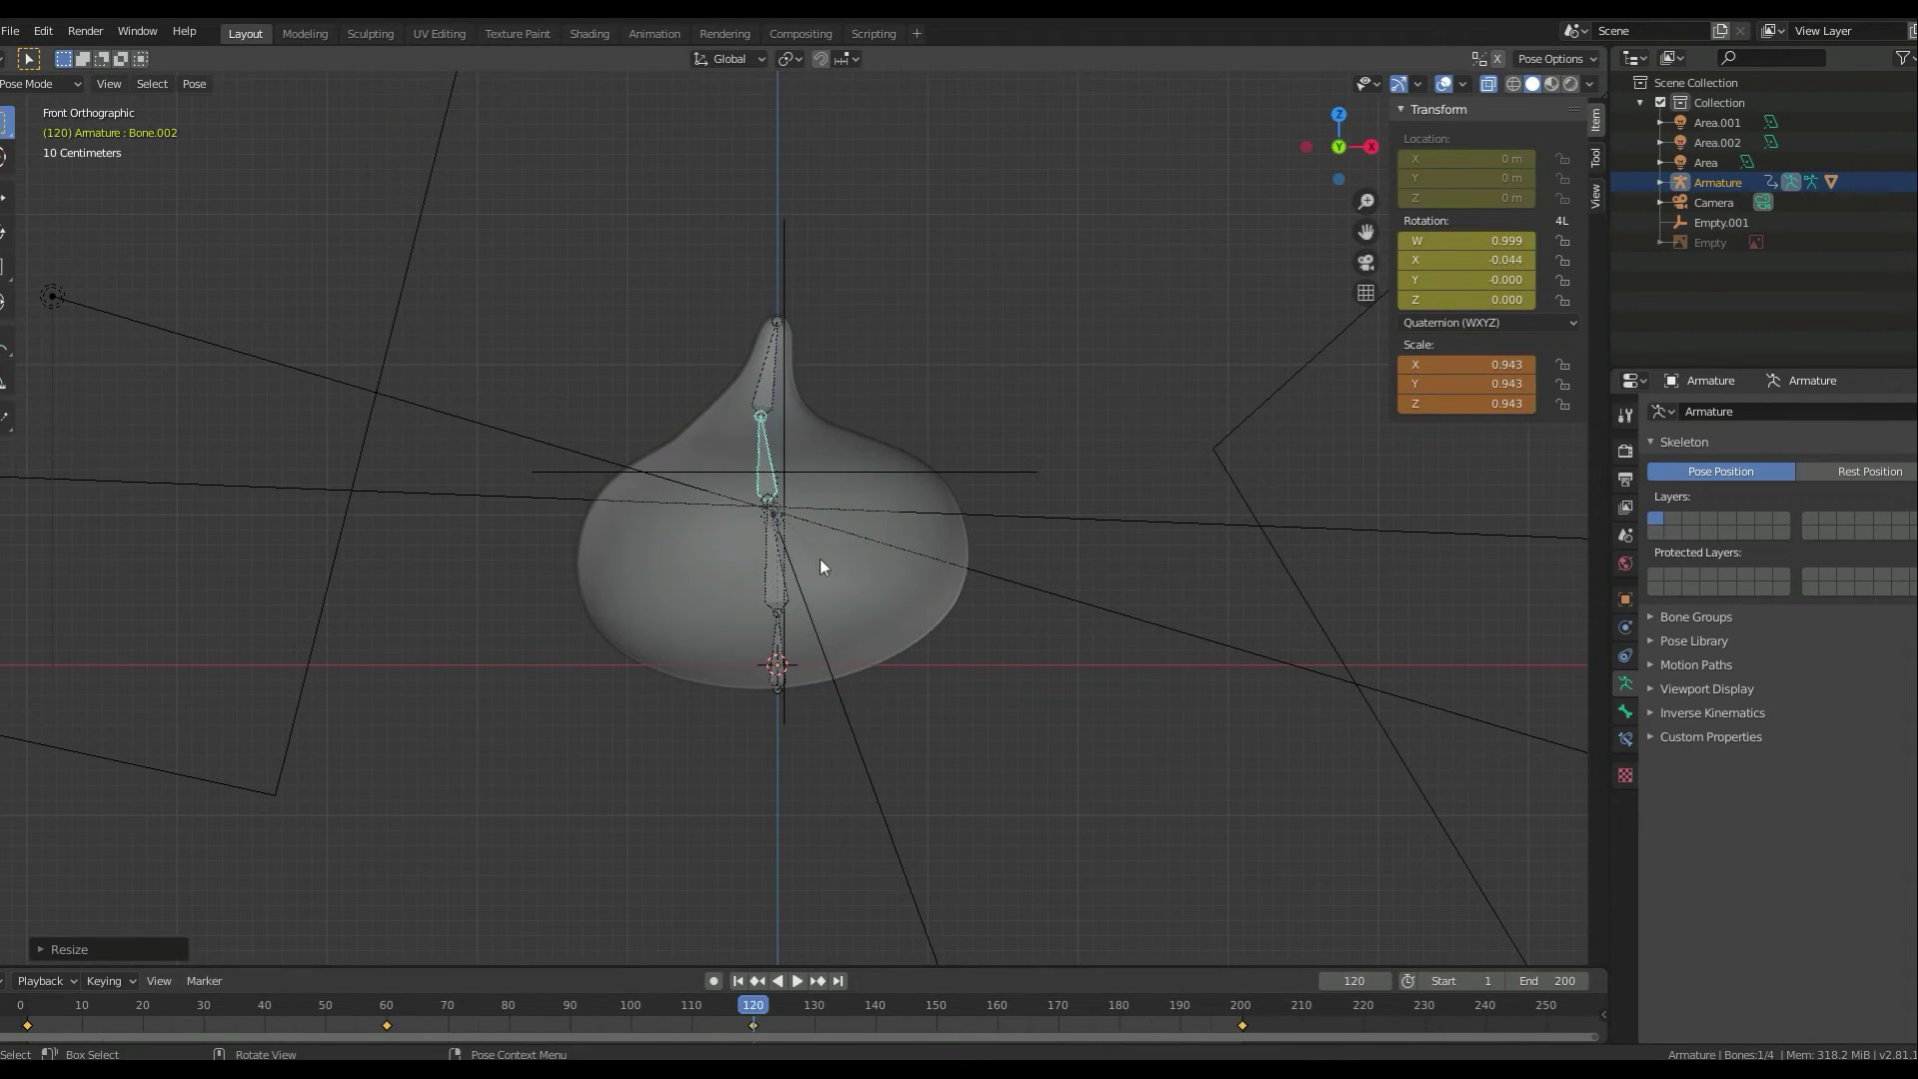
pyautogui.press('space')
pyautogui.moveTo(808, 1018)
pyautogui.mouseDown()
pyautogui.moveTo(457, 1018)
pyautogui.moveTo(1020, 1017)
pyautogui.mouseUp()
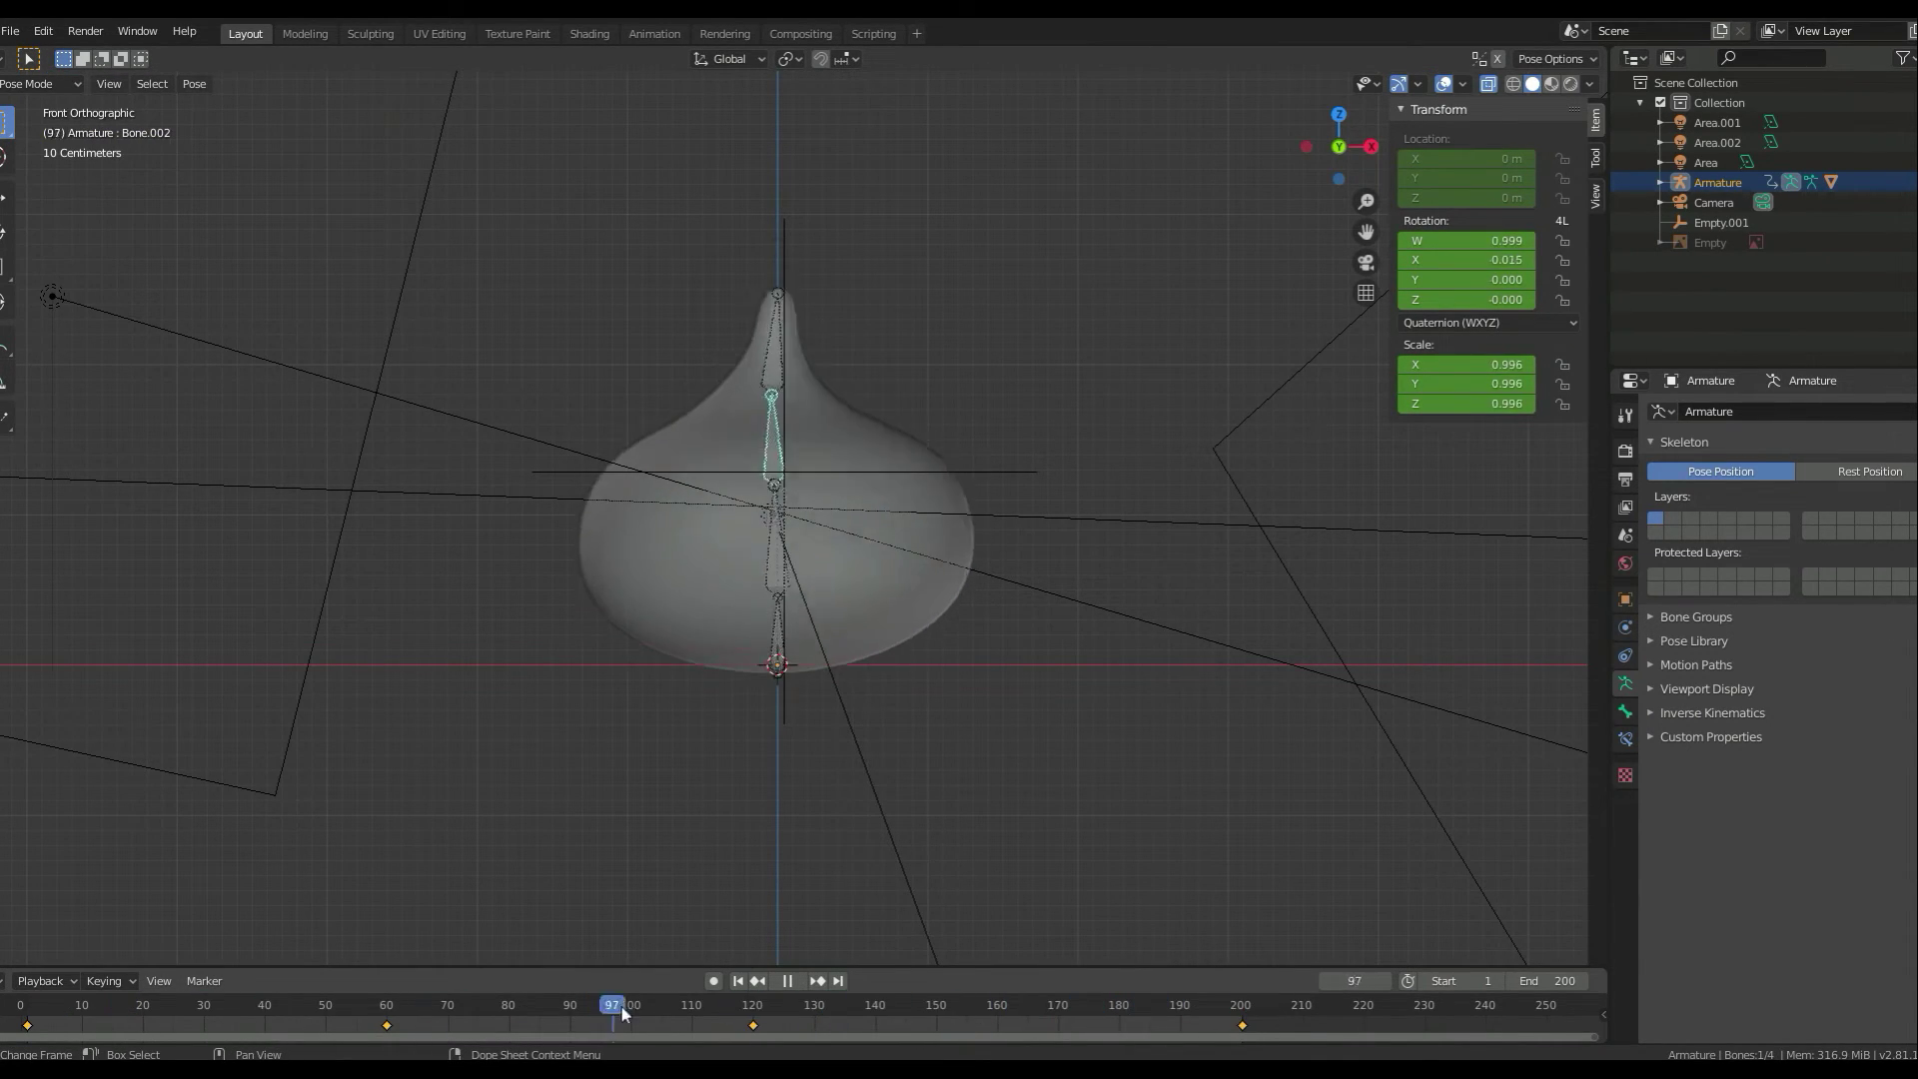
pyautogui.click(777, 330)
pyautogui.press('space')
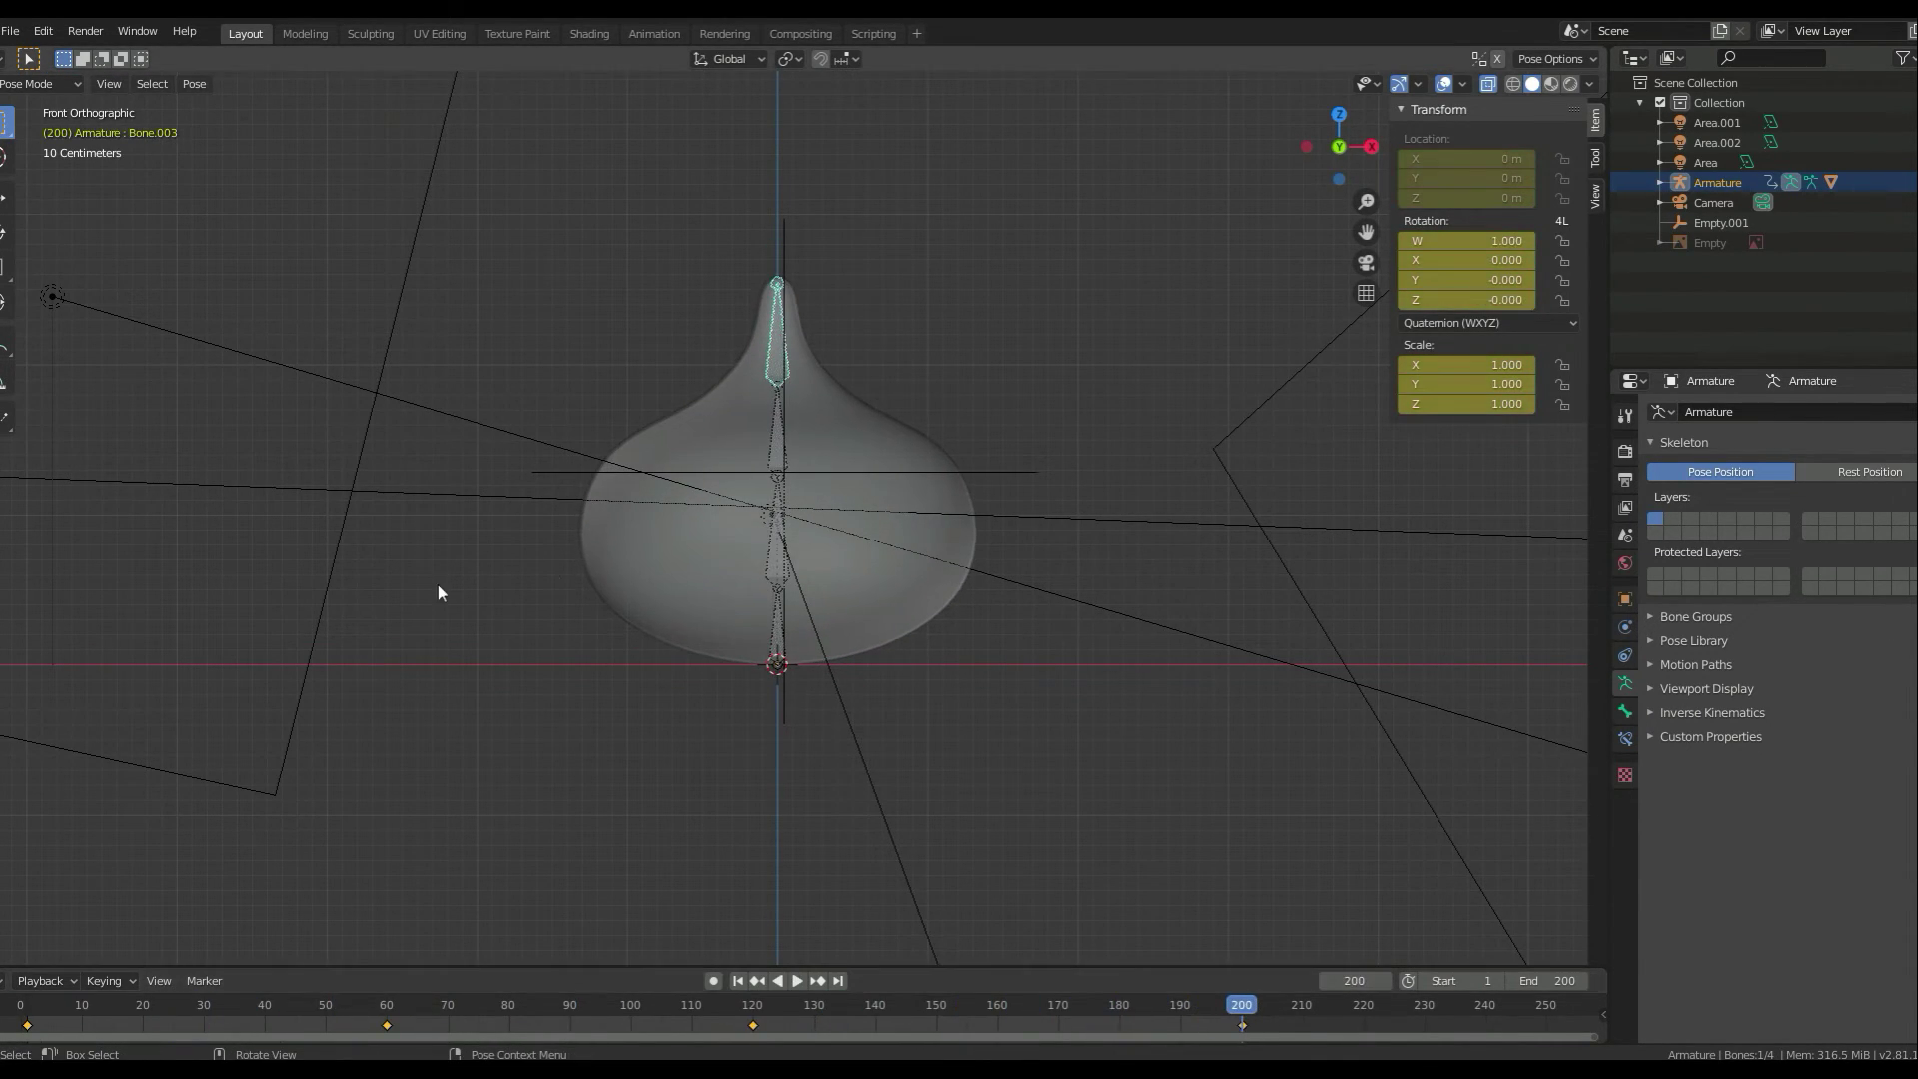
# - Scrub and play the timeline to check the wobble and squash, then rewind
pyautogui.moveTo(1250, 1016); pyautogui.dragTo(389, 1016)
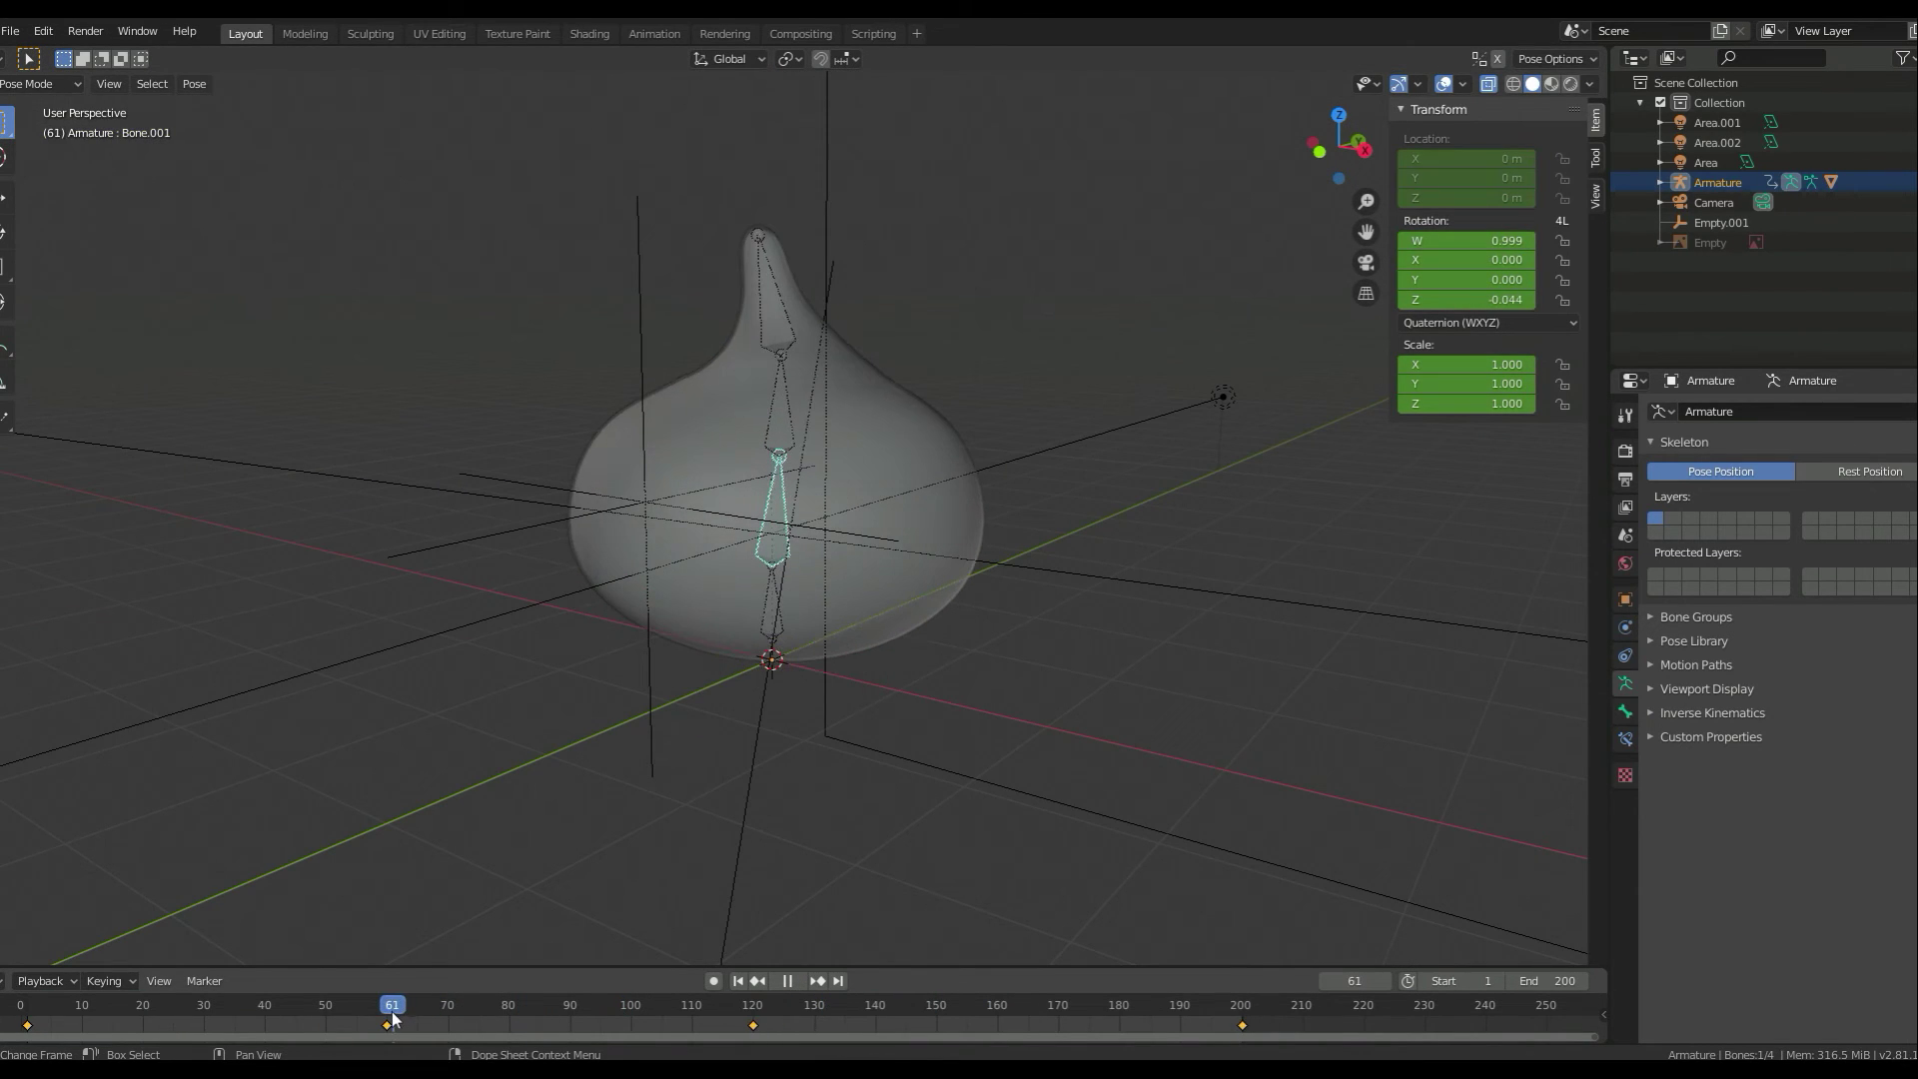
pyautogui.scroll(4, 835, 851)
pyautogui.moveTo(216, 1019); pyautogui.dragTo(1243, 1019)
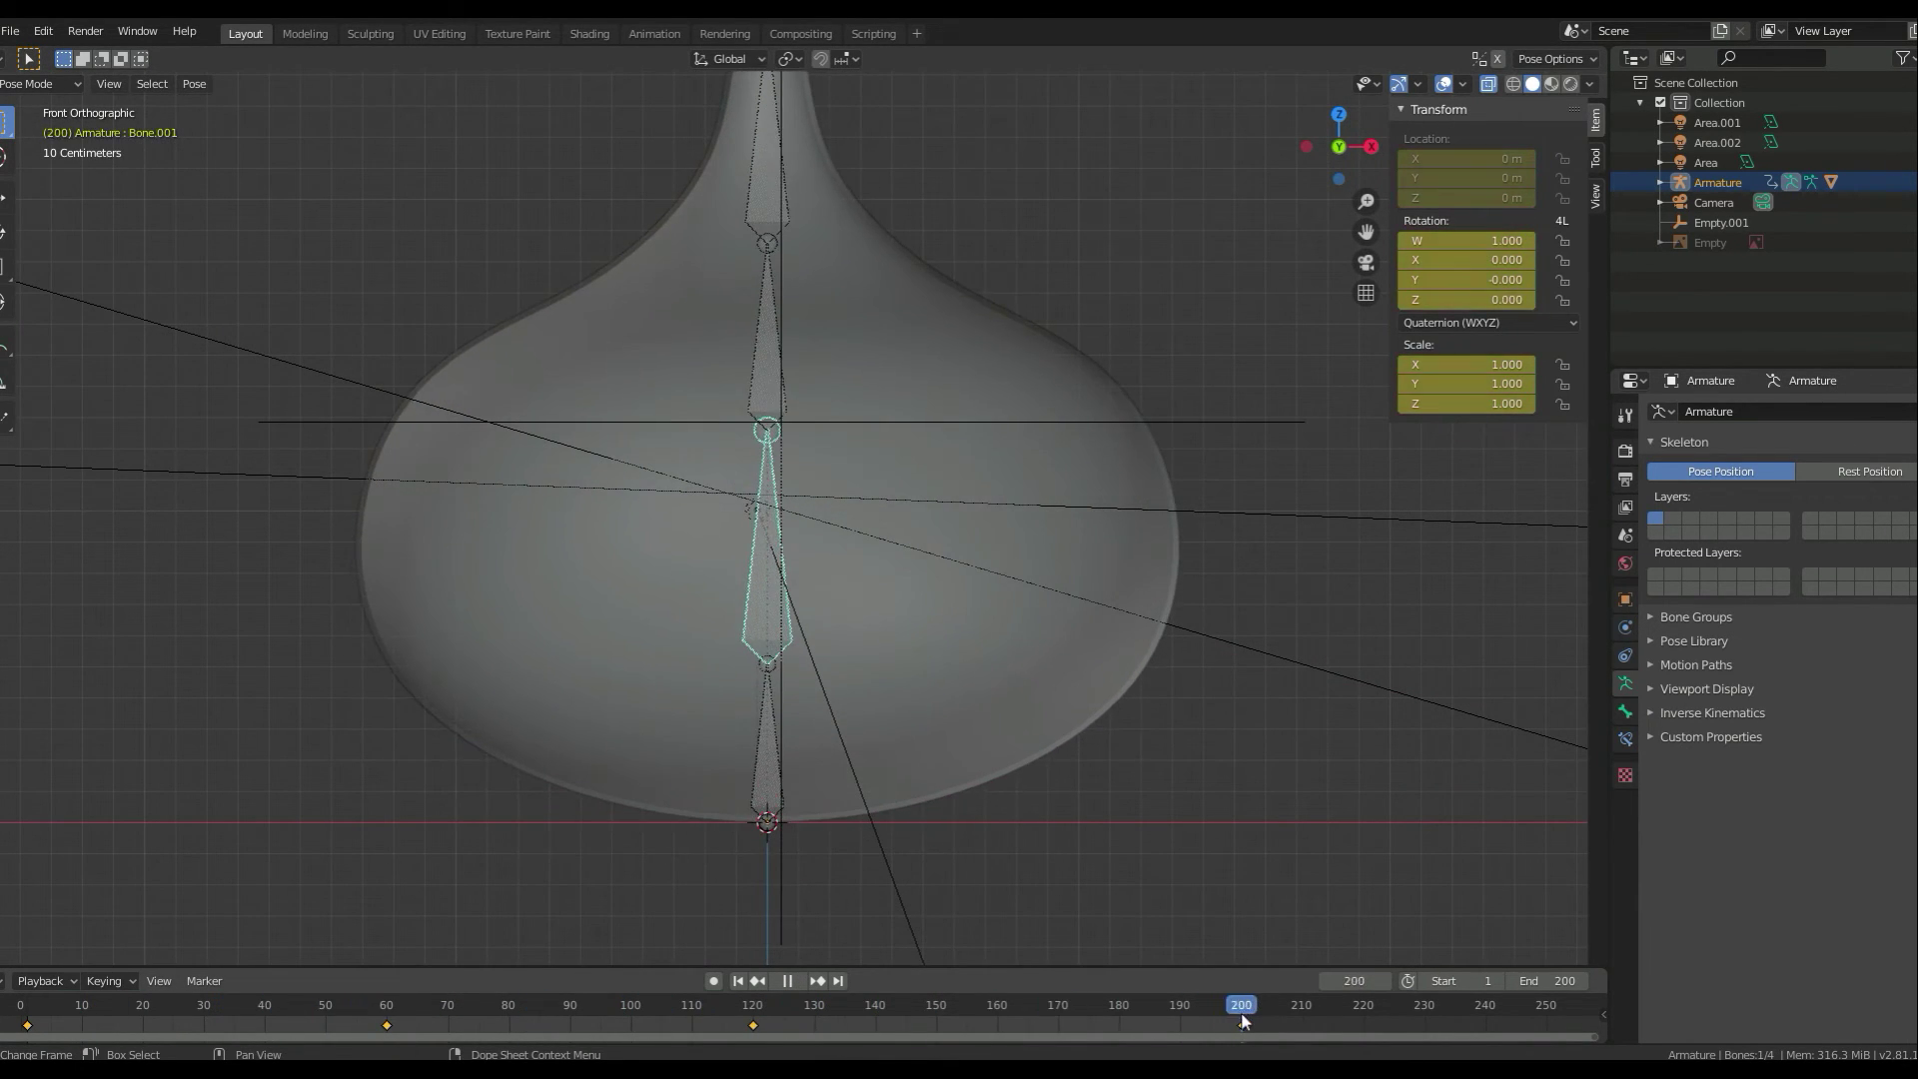
pyautogui.press('space')
pyautogui.click(1179, 1012)
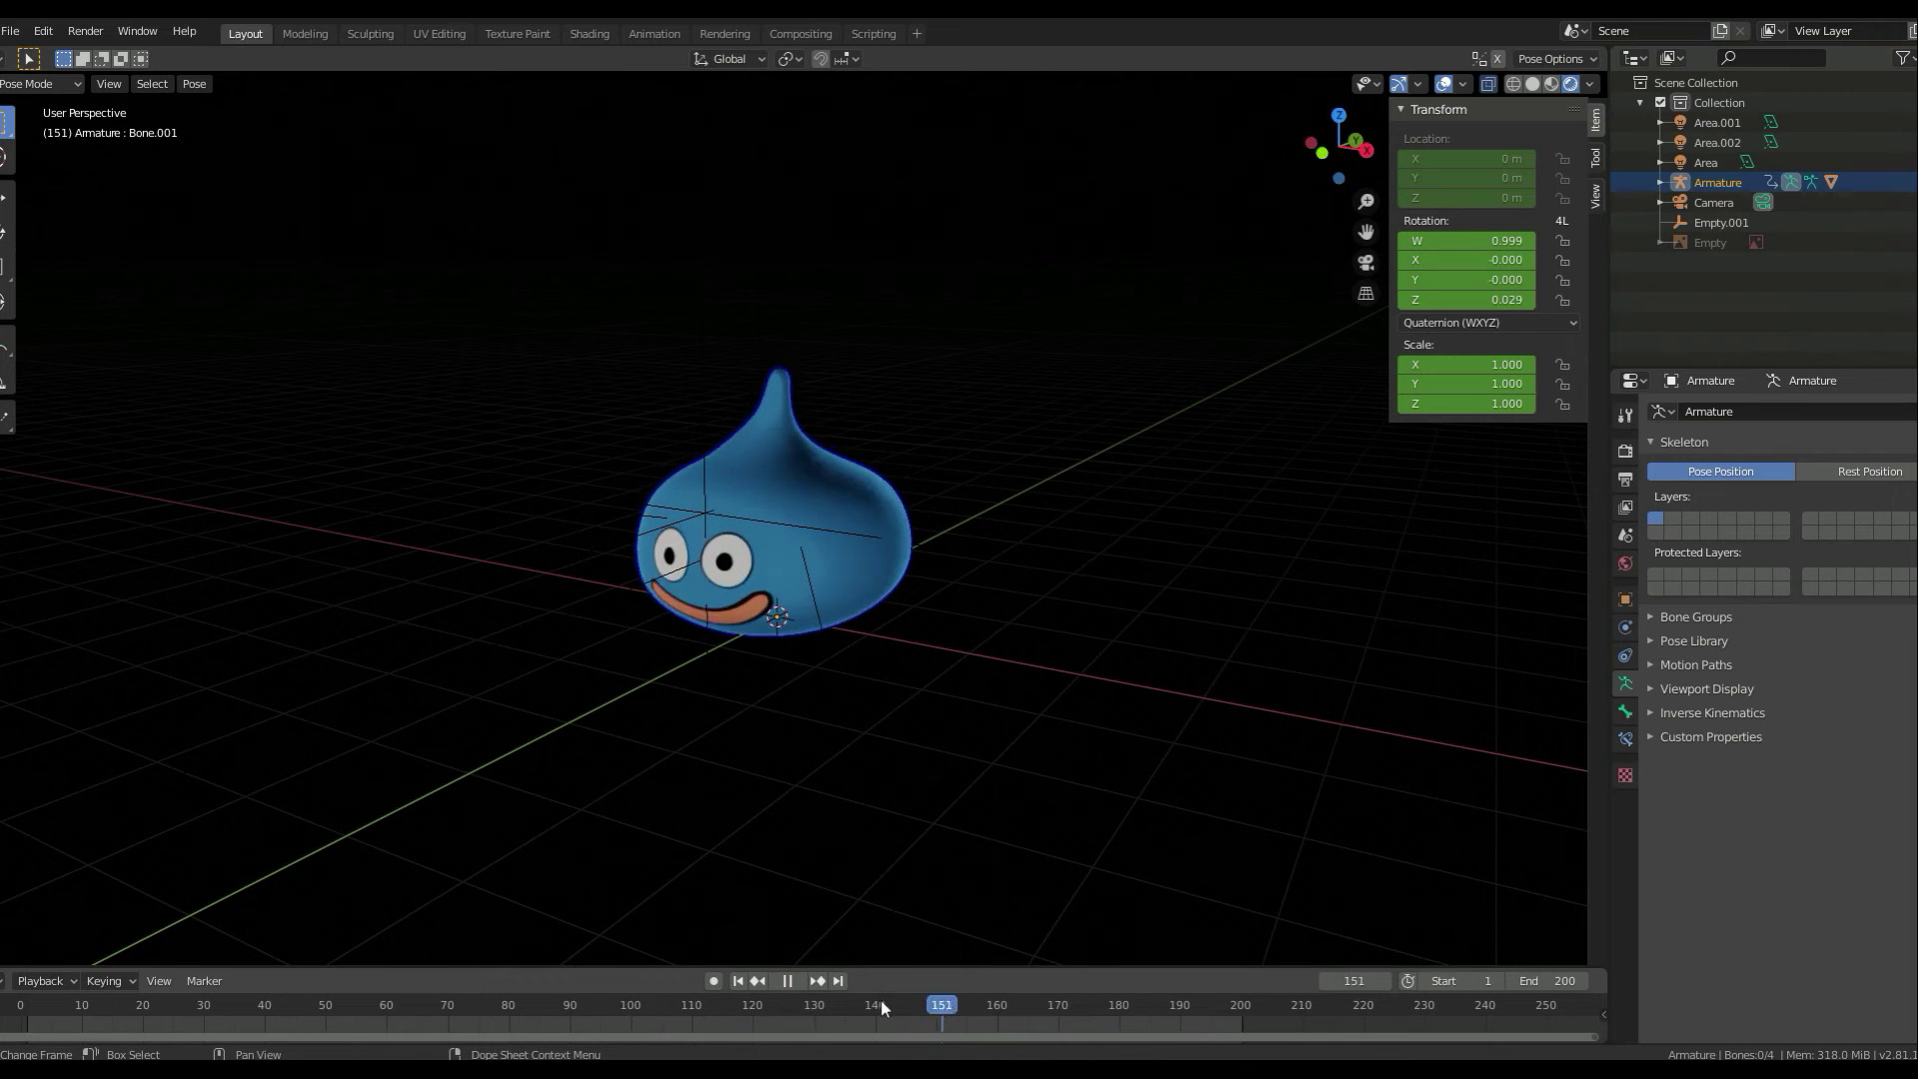
pyautogui.moveTo(852, 749); pyautogui.dragTo(967, 729, button='middle')
pyautogui.press('space')
pyautogui.hotkey('shift', 'Left')
# - Leave pose mode, stop playback and add a sphere empty at the slime's centre
pyautogui.rightClick(951, 740)
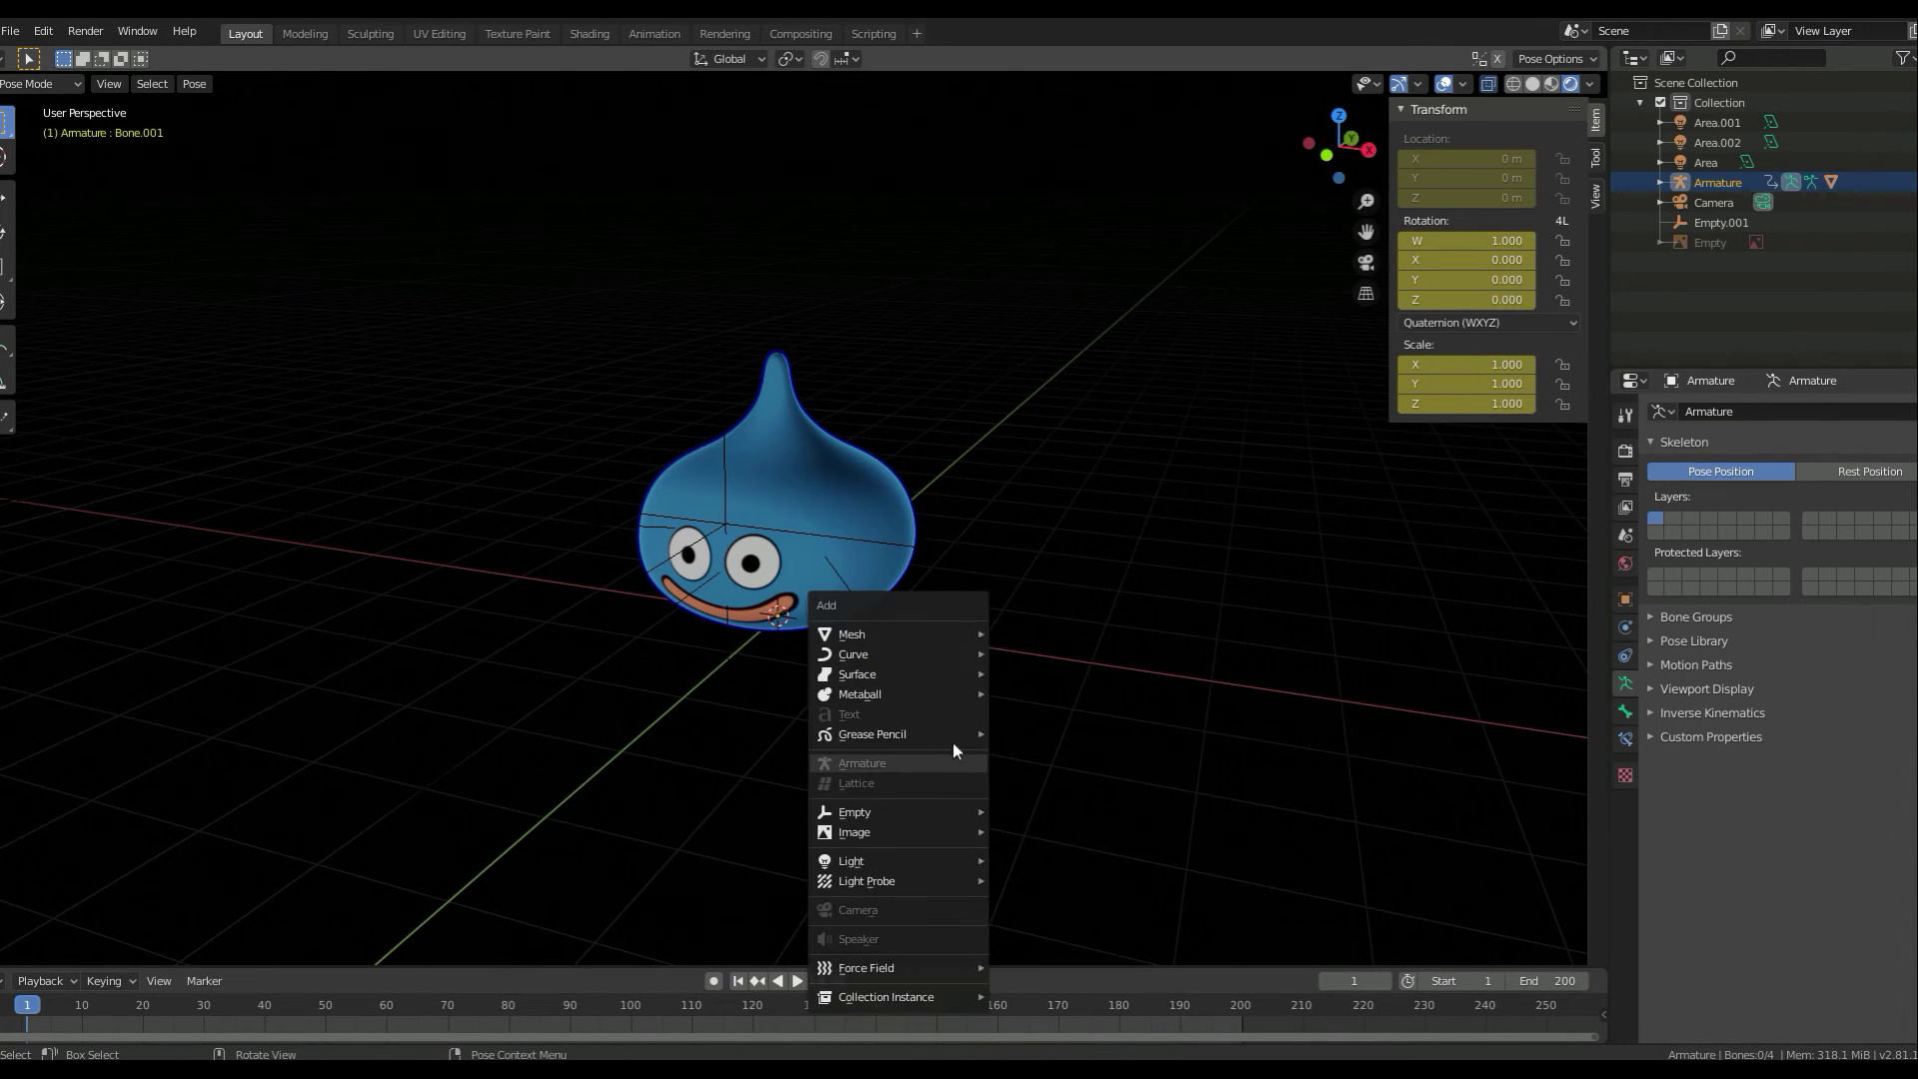
pyautogui.press('Tab')
pyautogui.press('Tab')
pyautogui.press('KP_0')
pyautogui.press('space')
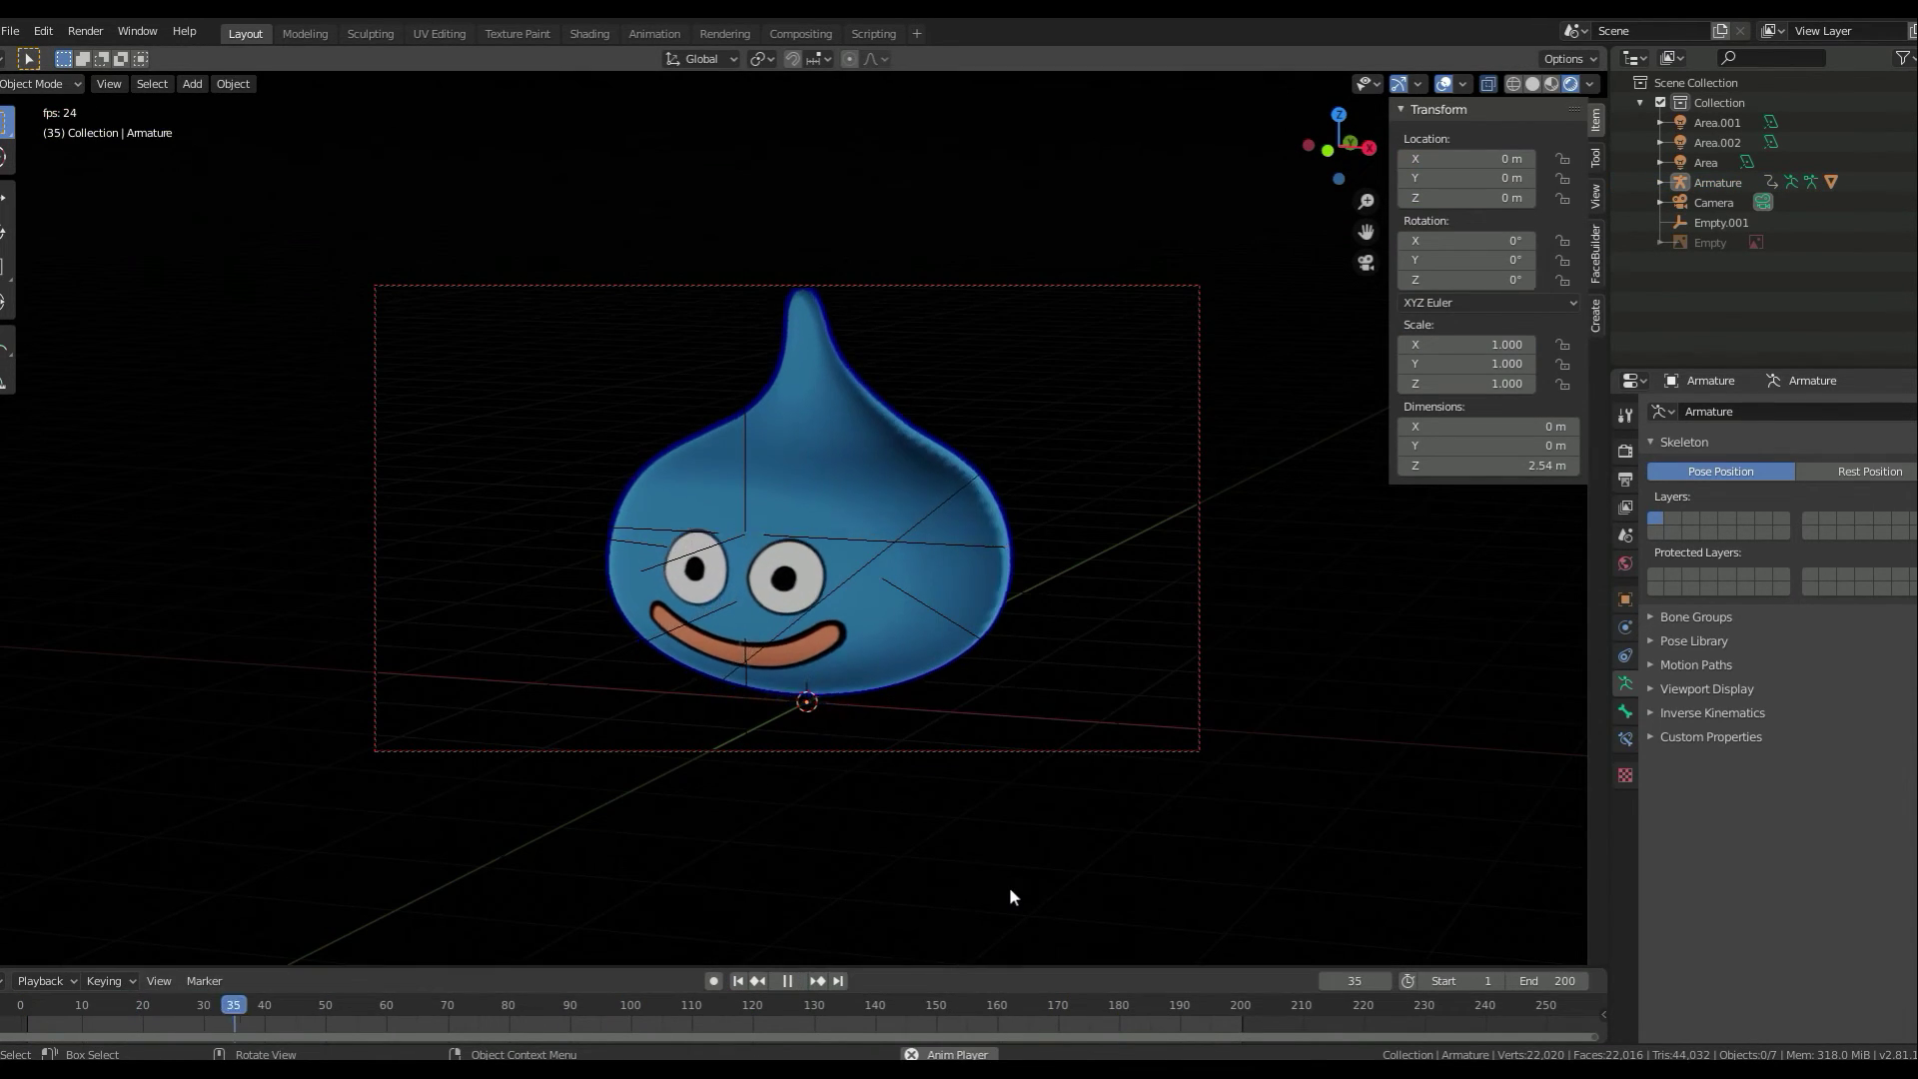
pyautogui.press('Escape')
pyautogui.hotkey('ctrl', 'z')
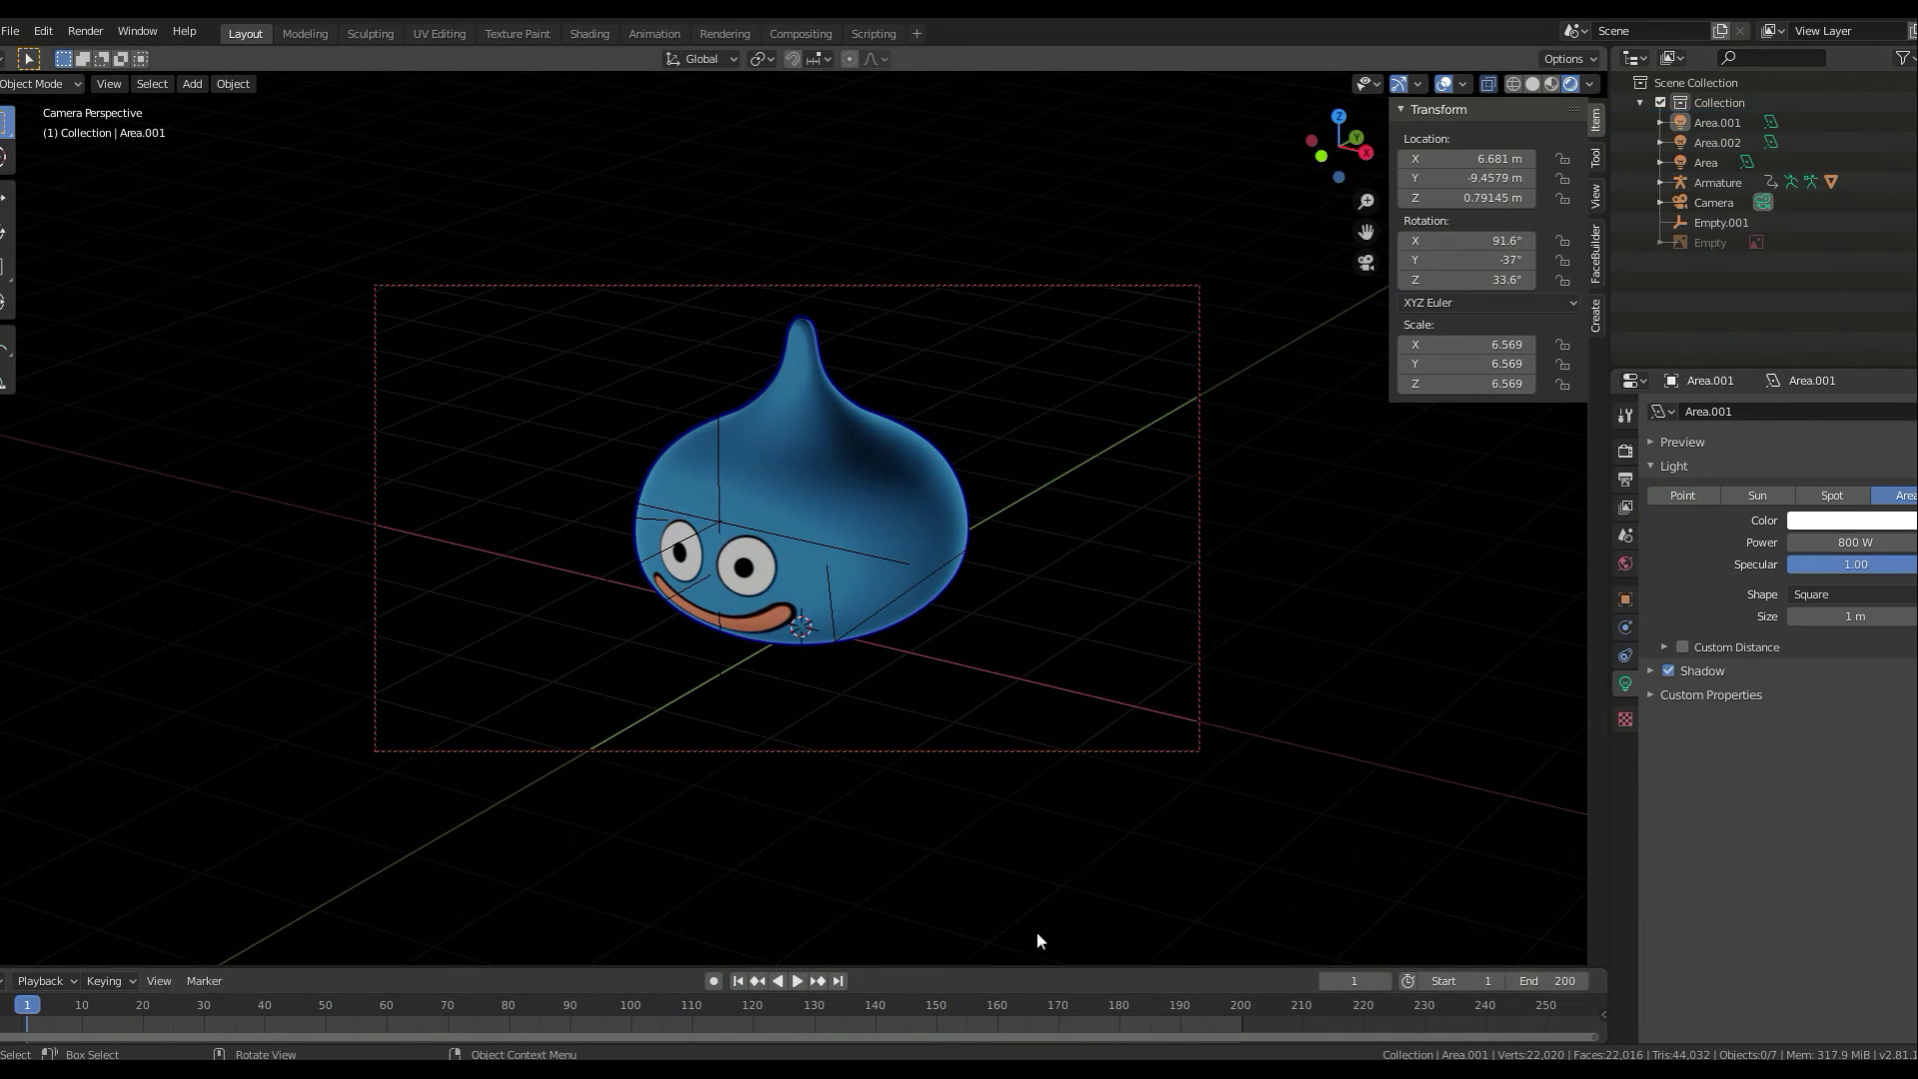
pyautogui.click(1160, 963)
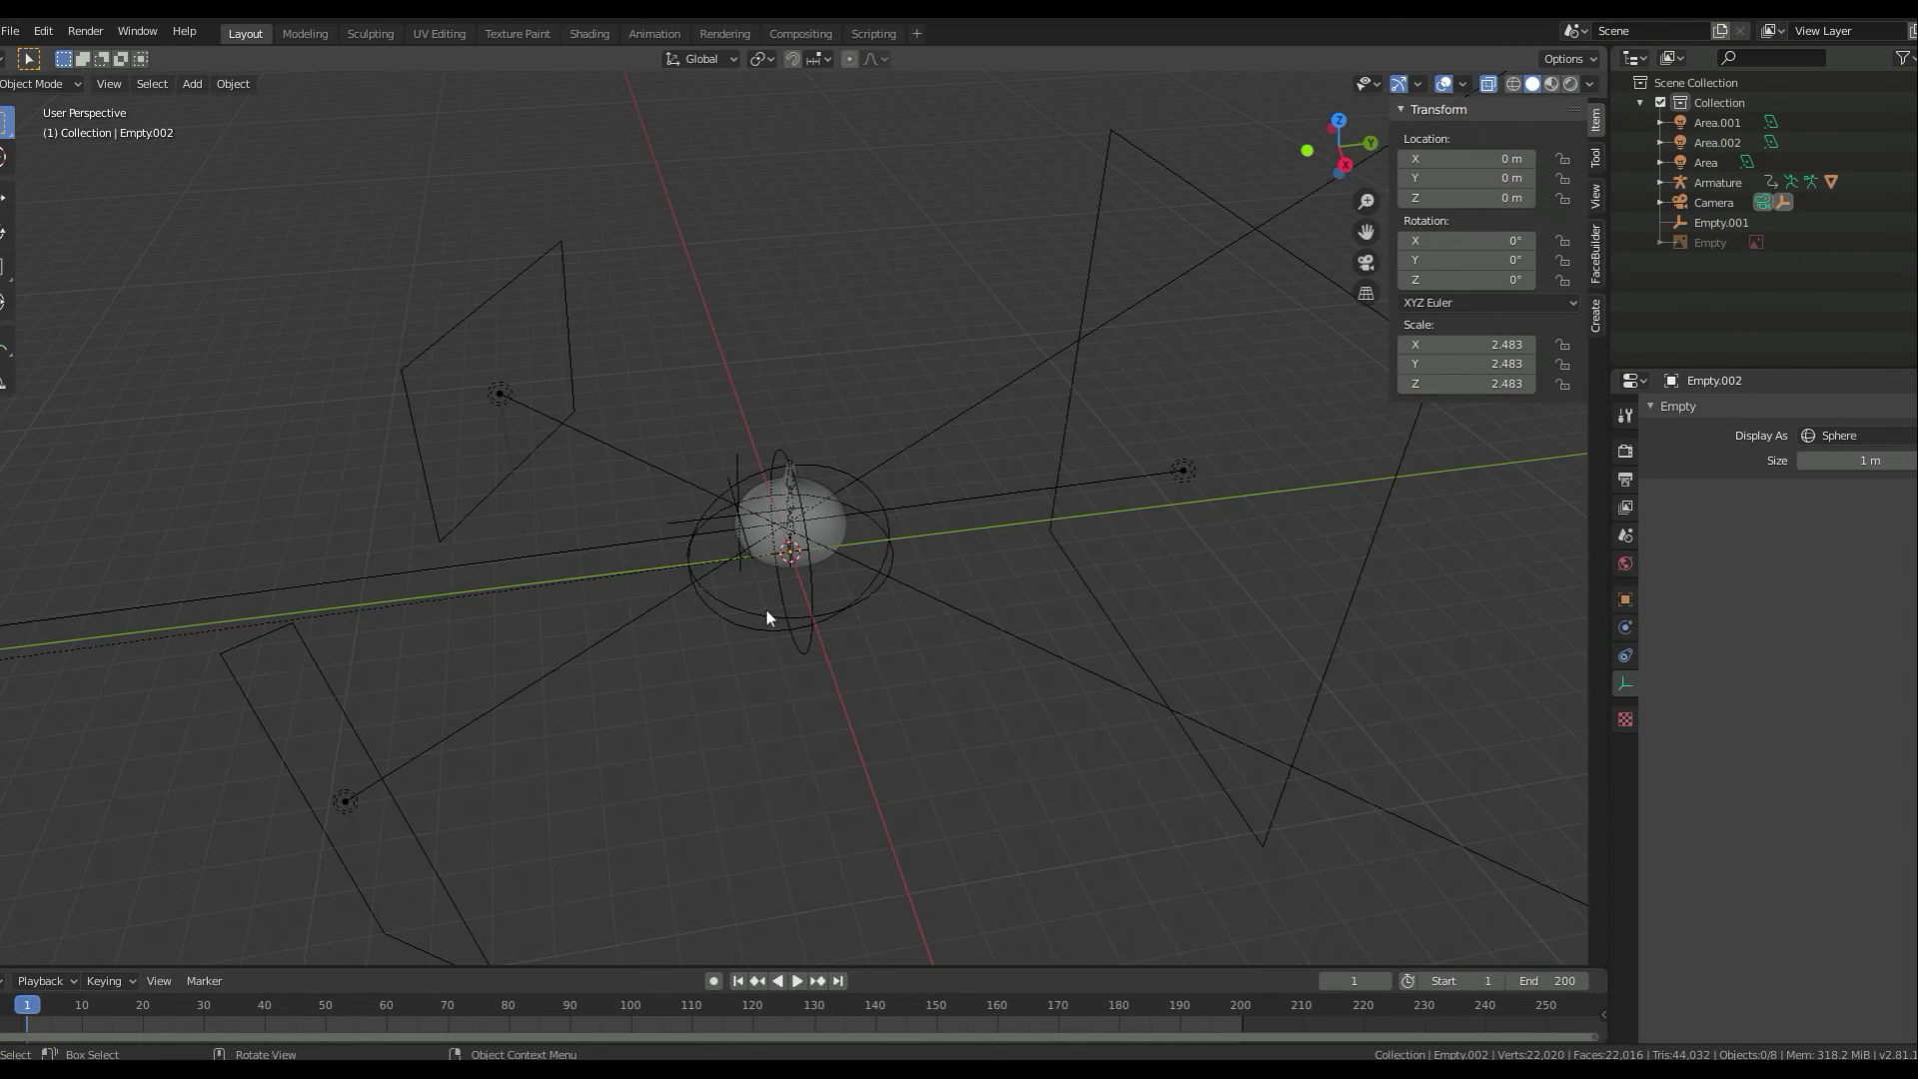
# - Parent the camera to the sphere empty, then rotate the empty around Z in camera view
pyautogui.moveTo(766, 617); pyautogui.dragTo(796, 672, button='middle')
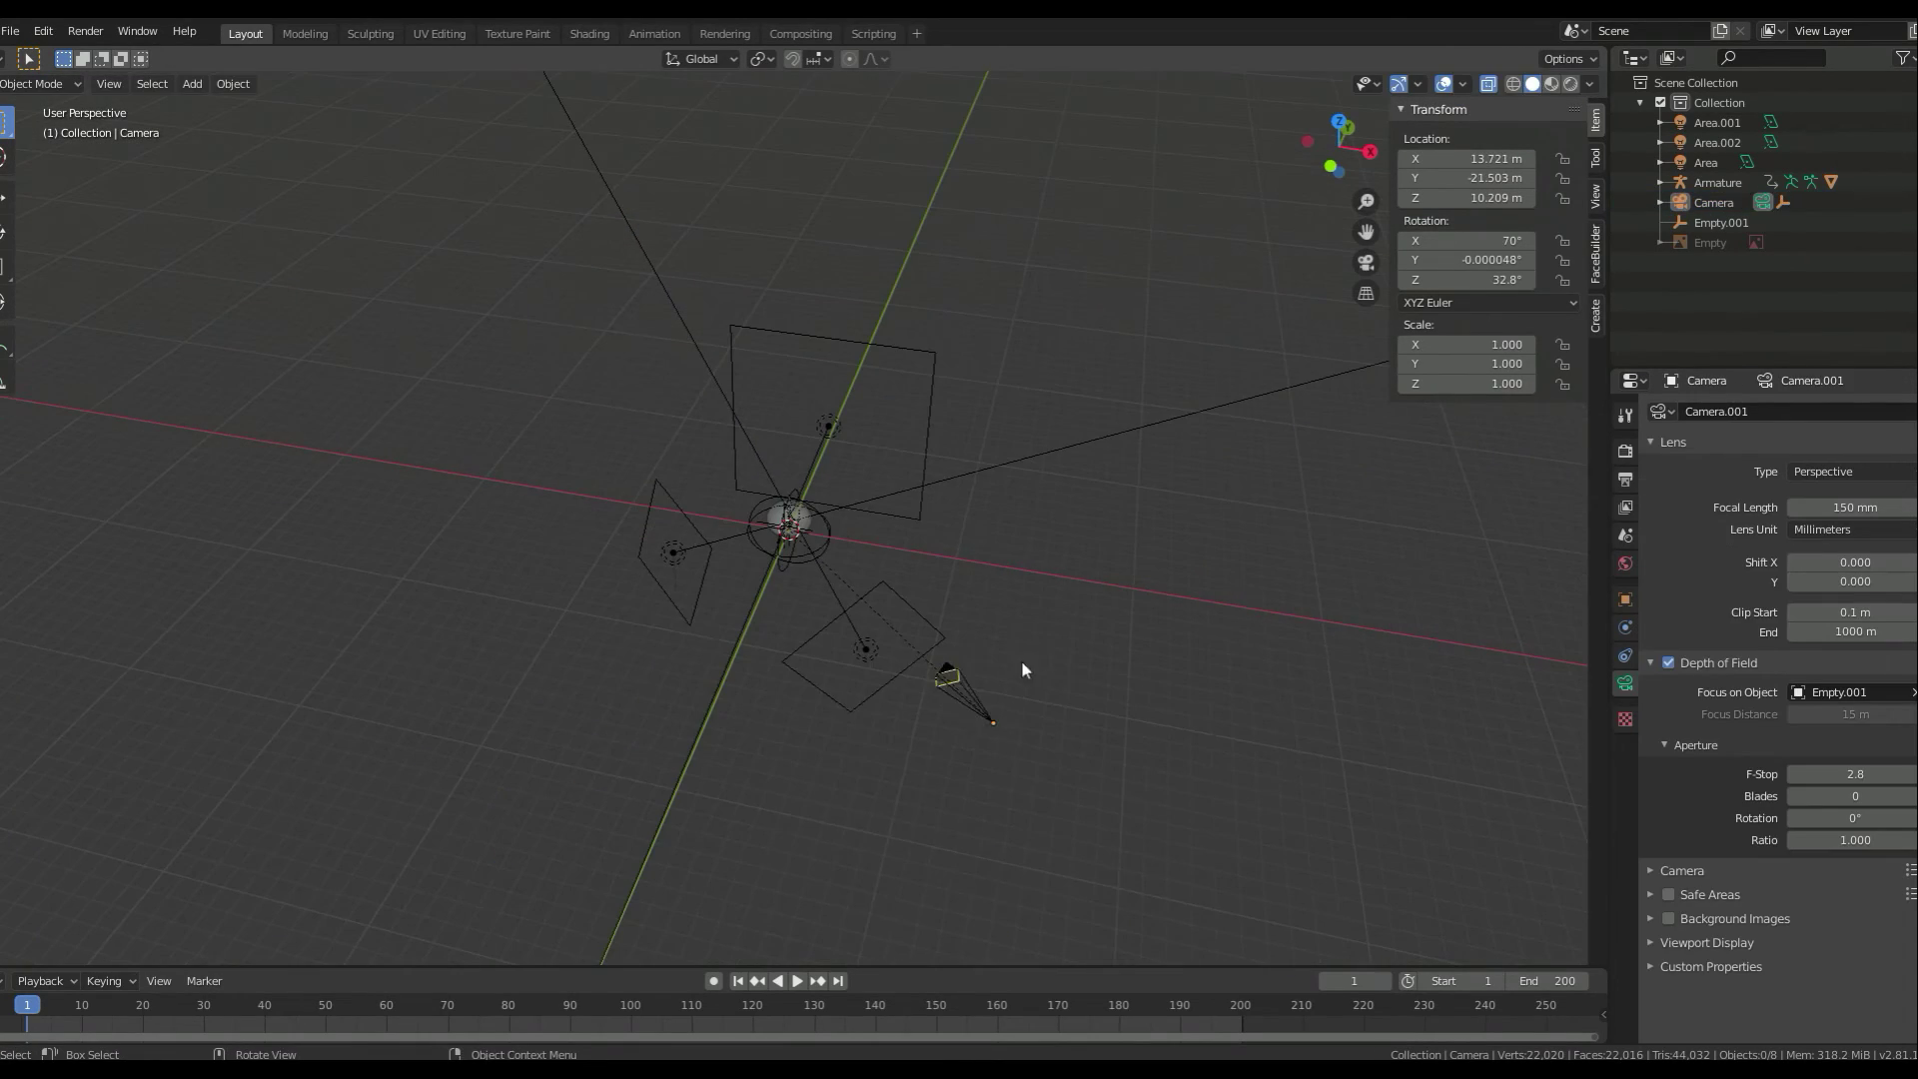
pyautogui.rightClick(779, 540)
pyautogui.click(912, 564)
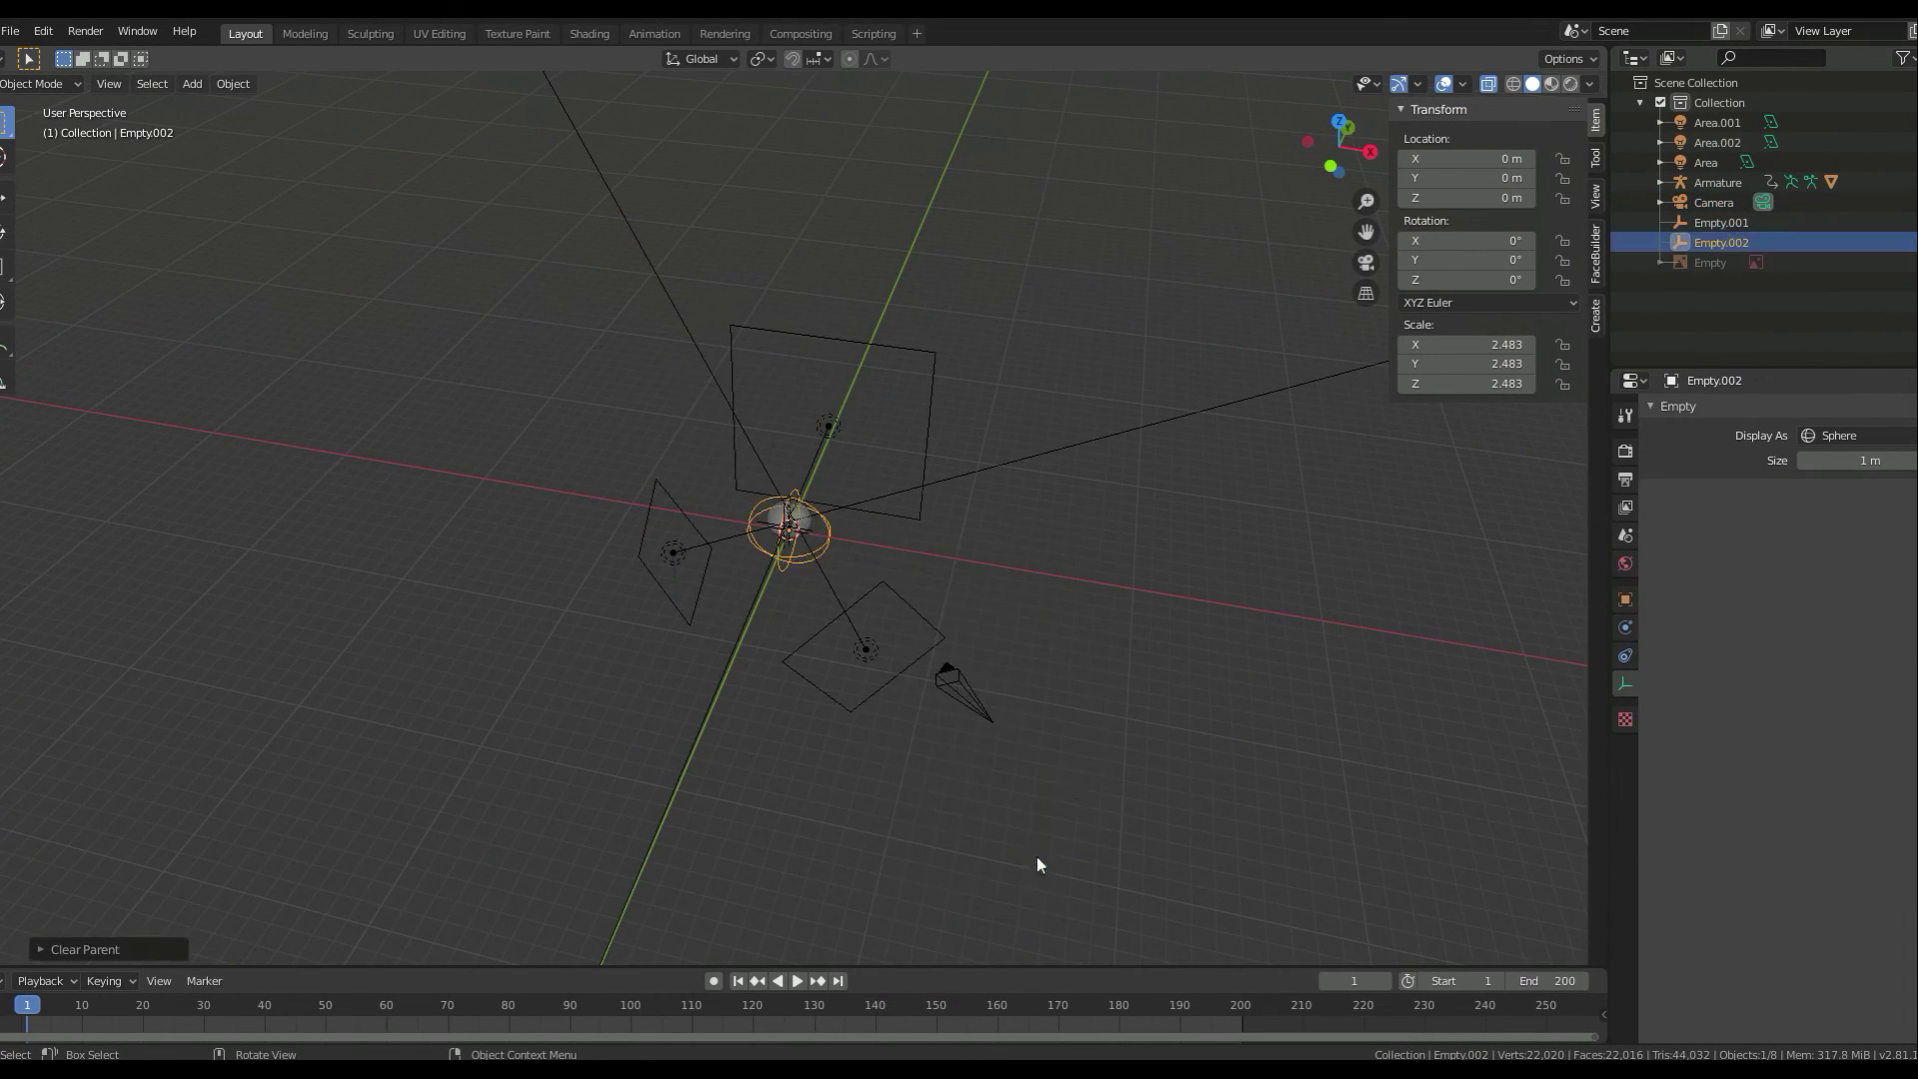
pyautogui.press('KP_0')
pyautogui.press('r')
pyautogui.press('z')
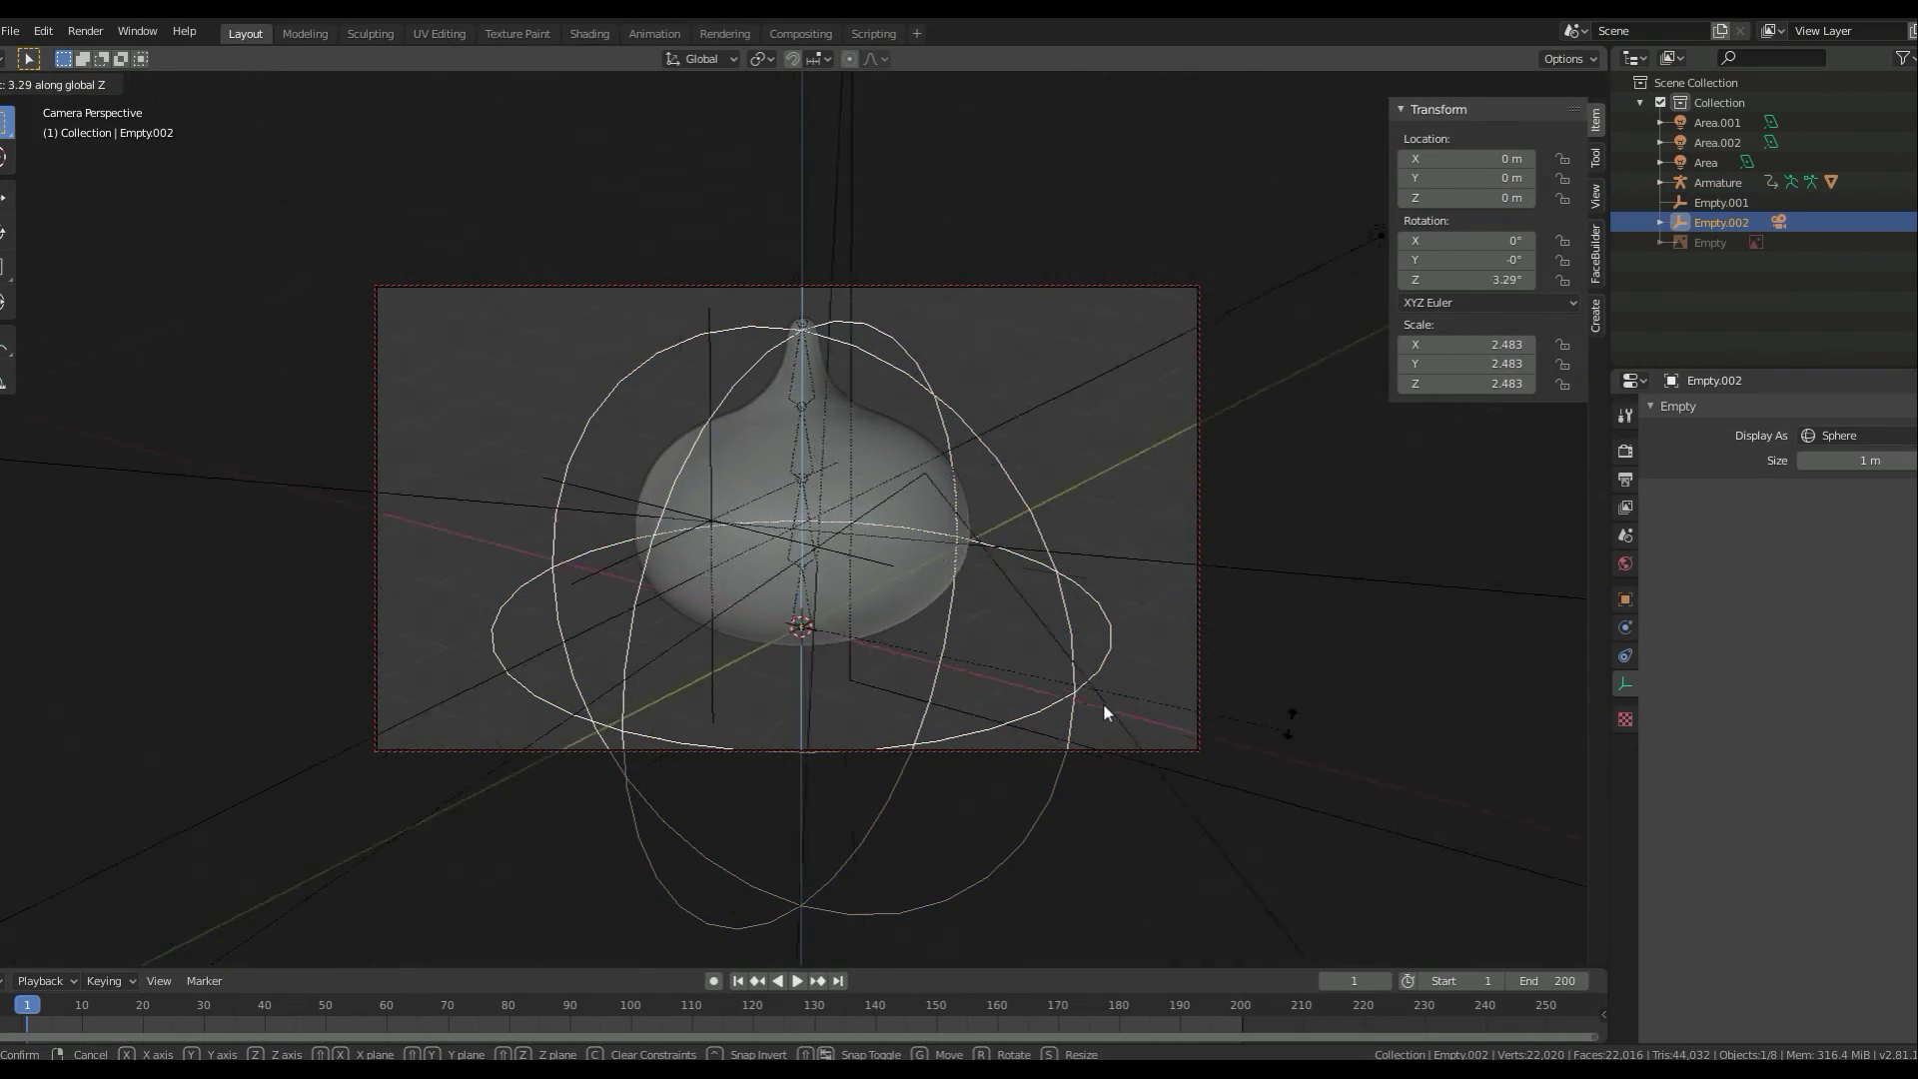
pyautogui.click(1097, 871)
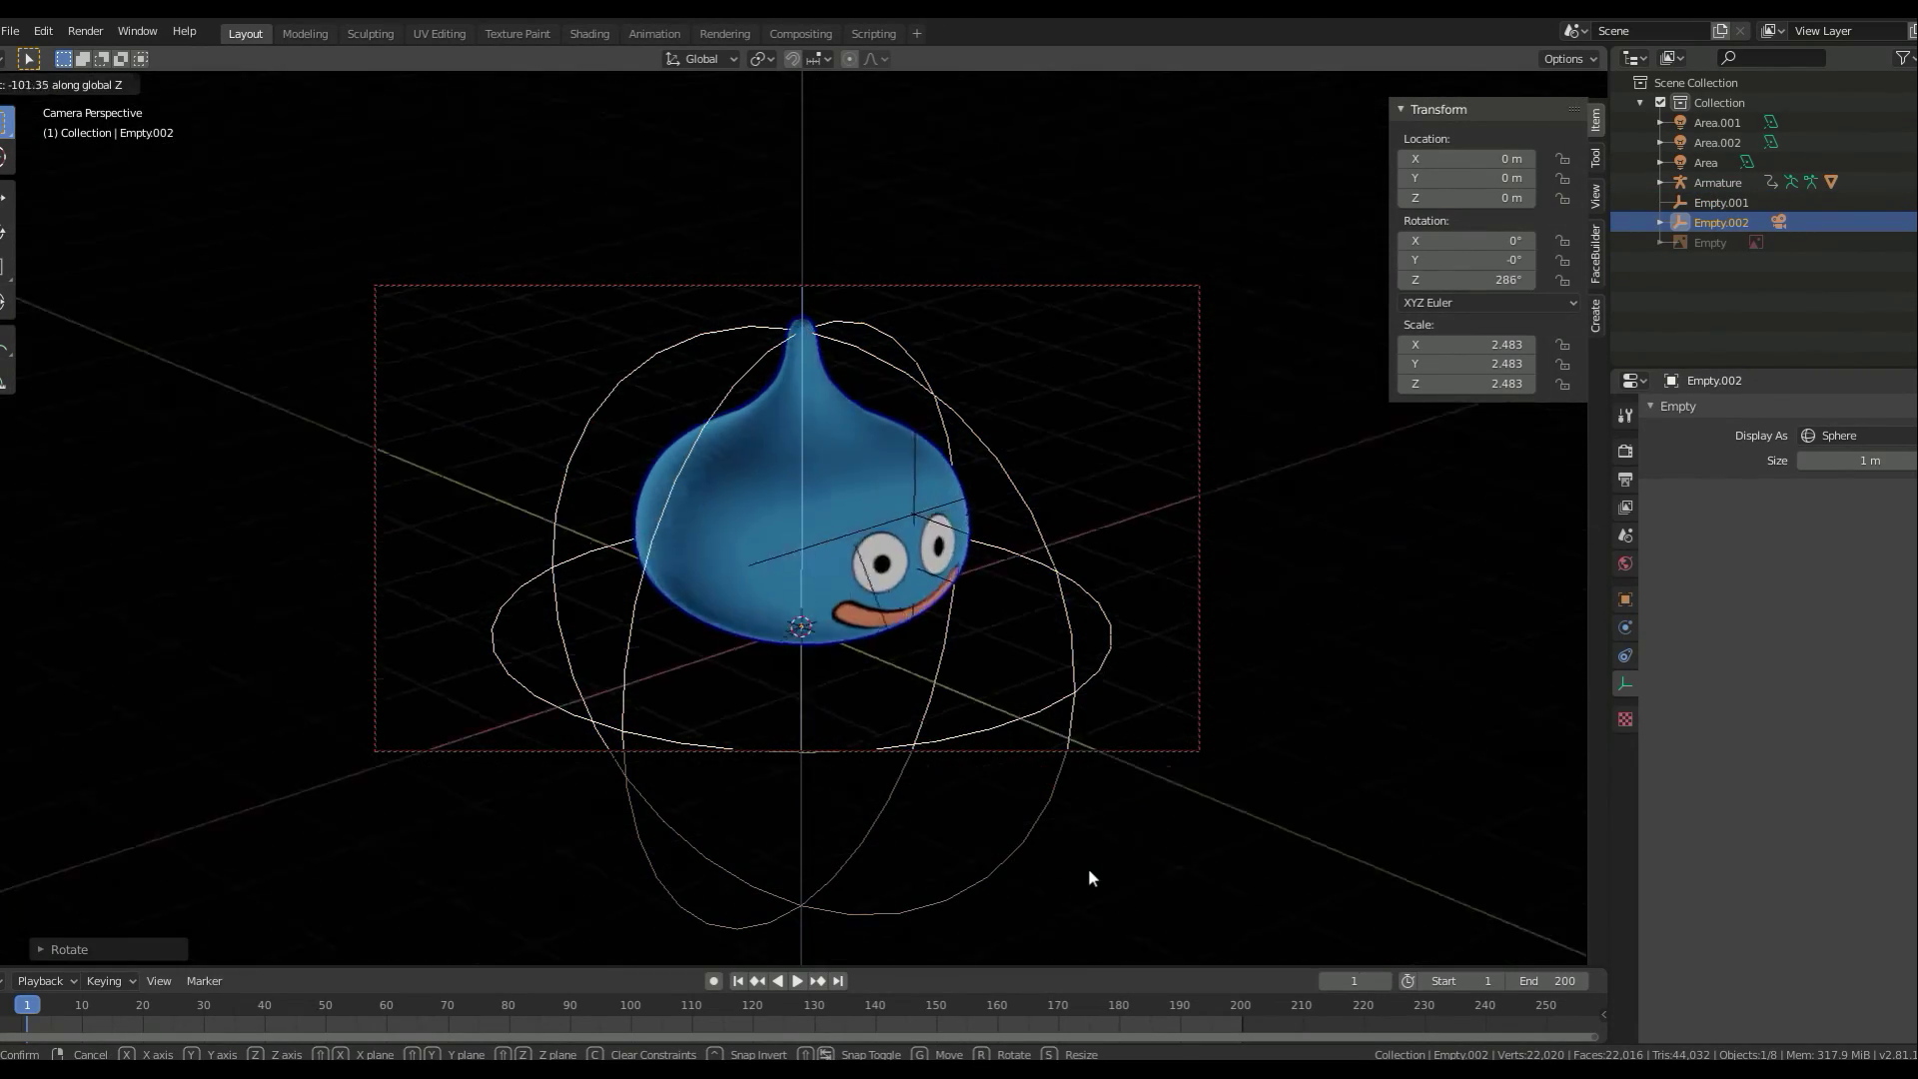